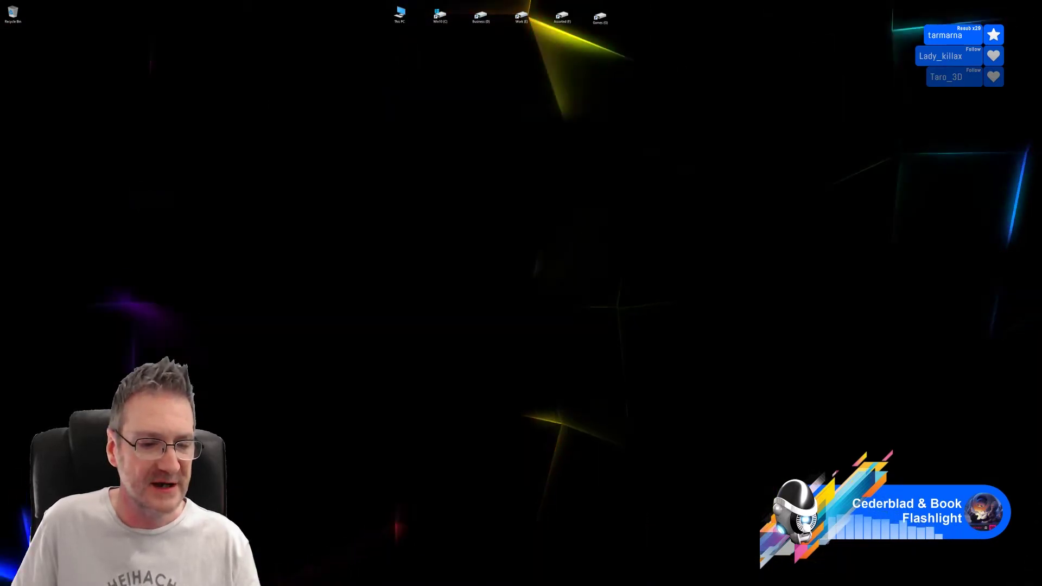
- Switch to 3ds Max, collapse the whole modifier stack of the shelf's left bracket, and attach the right bracket to it
key("alt+Tab")
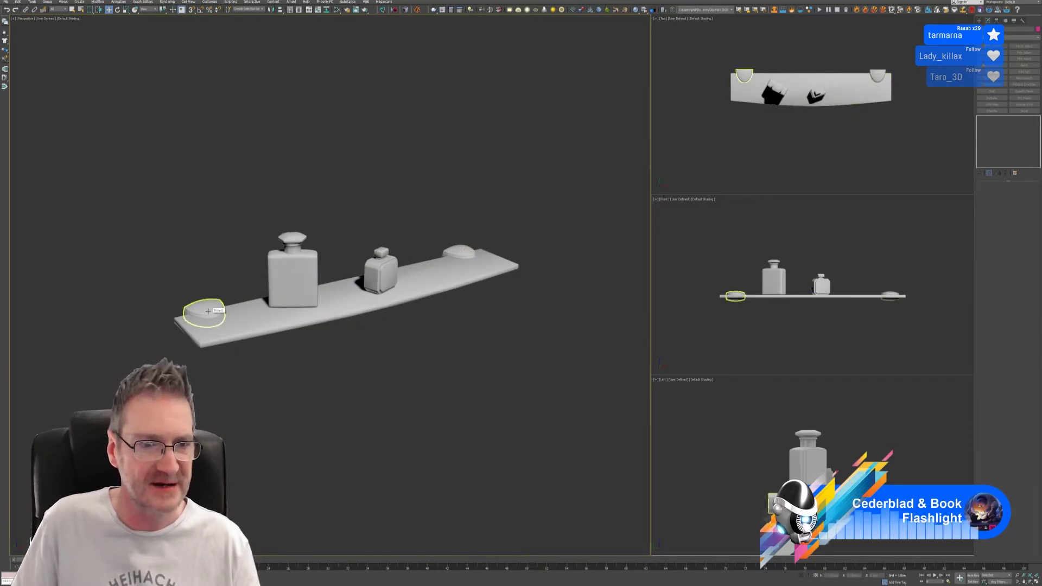
left_click(445, 255)
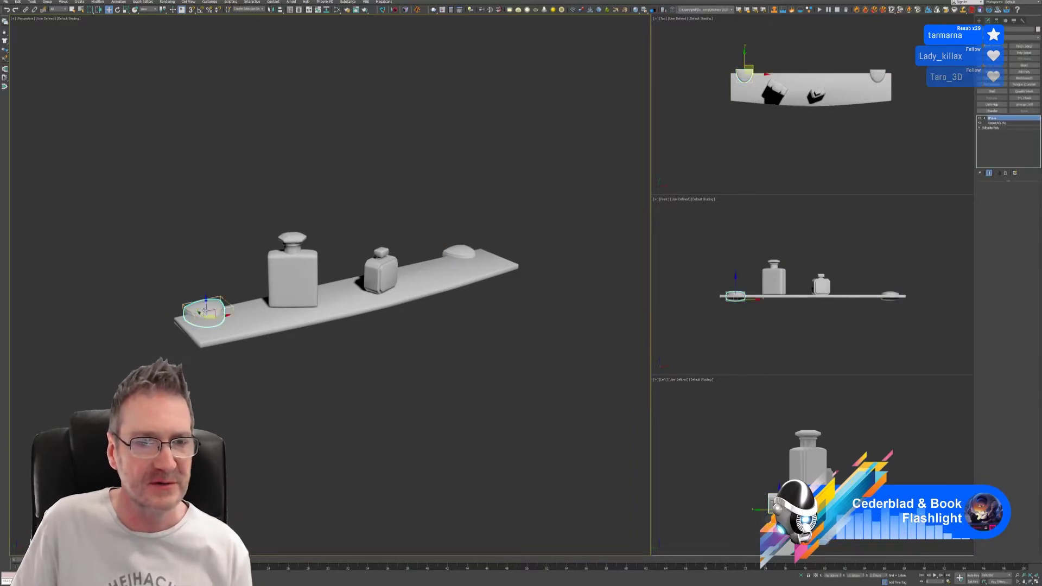
right_click(994, 120)
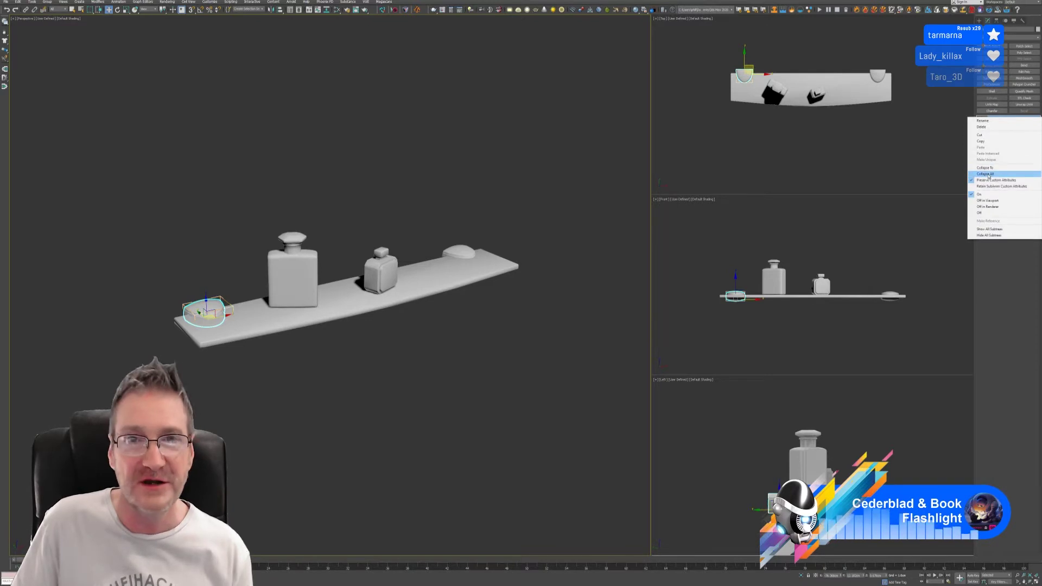
left_click(994, 174)
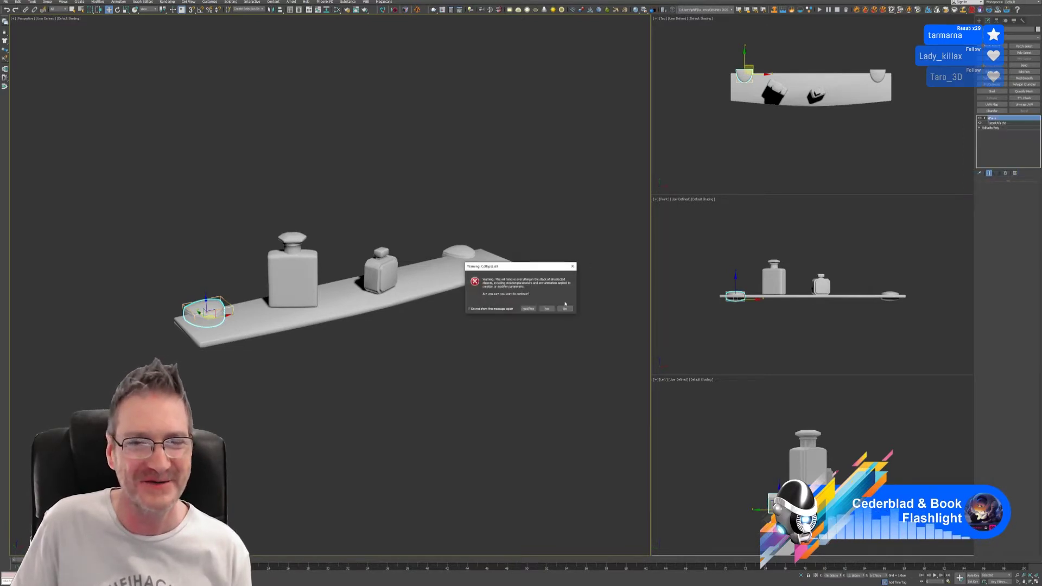
left_click(547, 309)
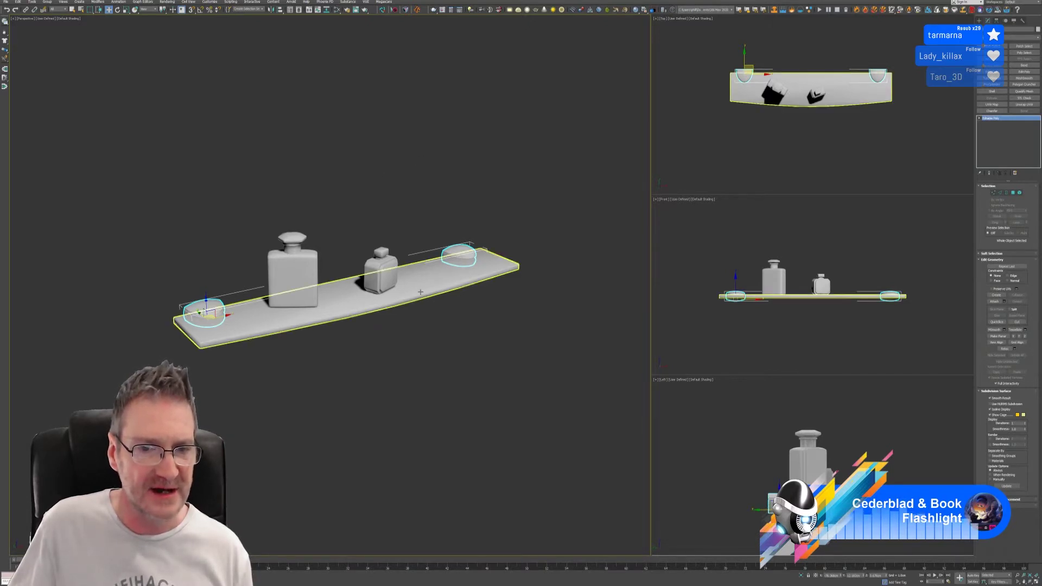
- Check the glass shelf, the large bottle and the small bottle by selecting each in turn, and clear the selection
key("ctrl+z")
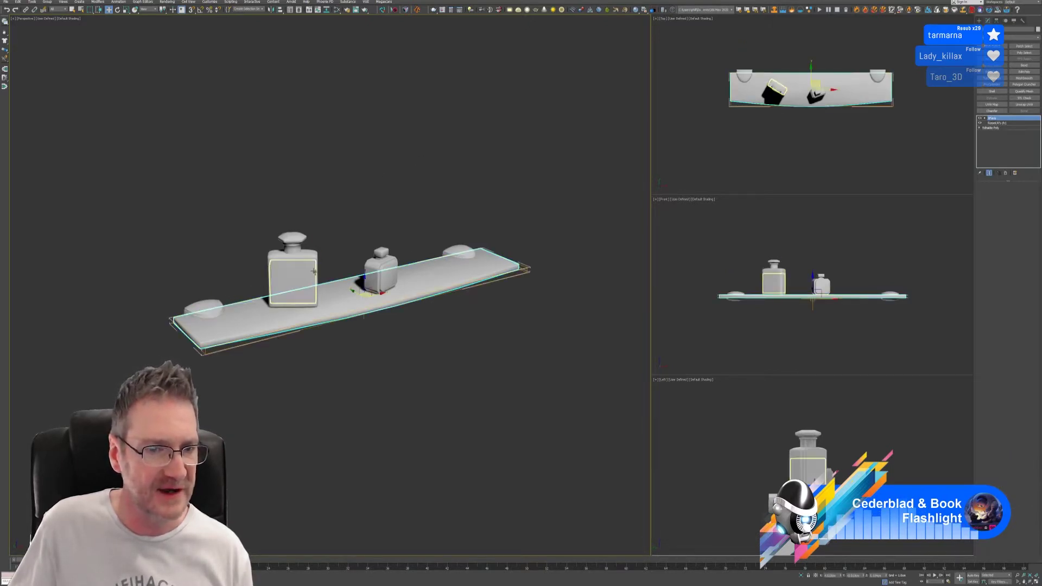
left_click(314, 271)
left_click(389, 265)
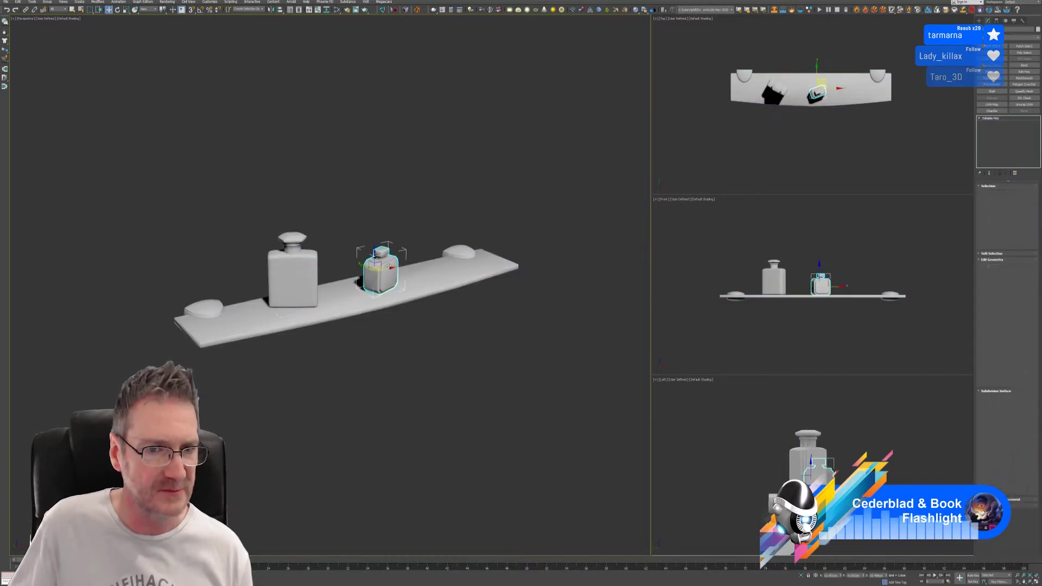
left_click(447, 349)
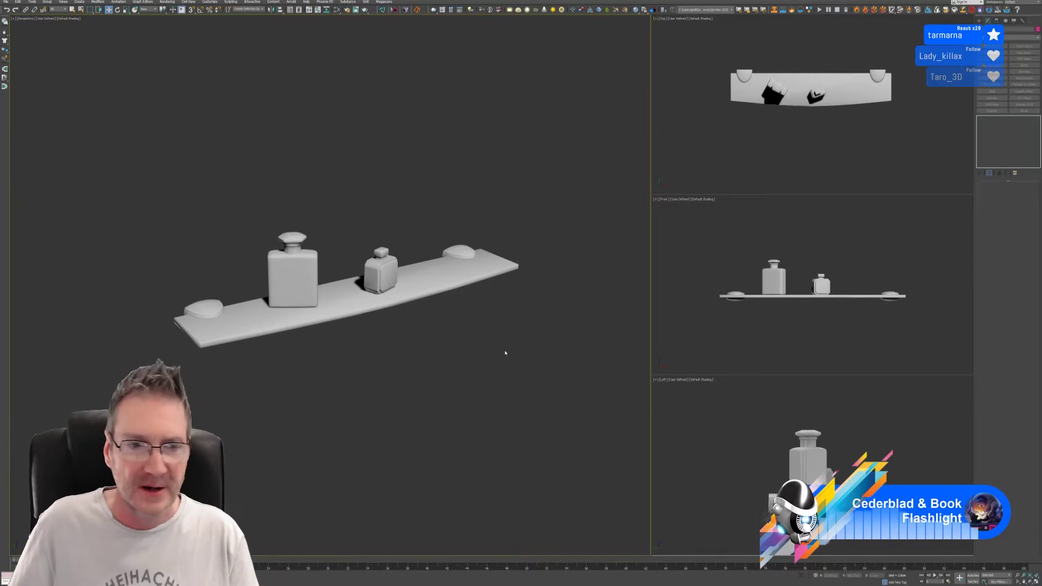
- Export only the shelf brackets as an FBX file named ShelfBrackets into the Glass Shelf and Perfume folder
left_click(210, 306)
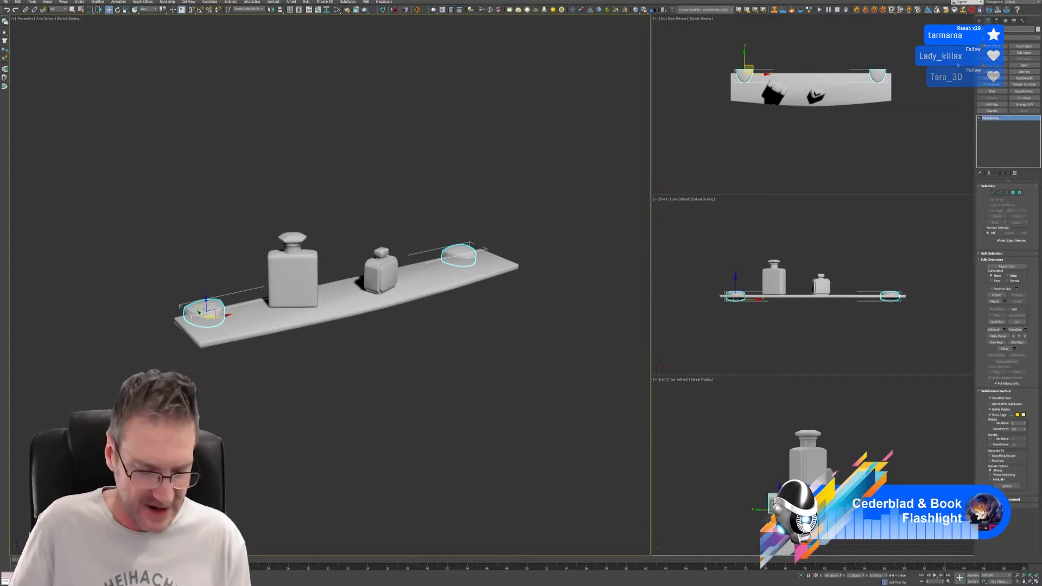
left_click(5, 2)
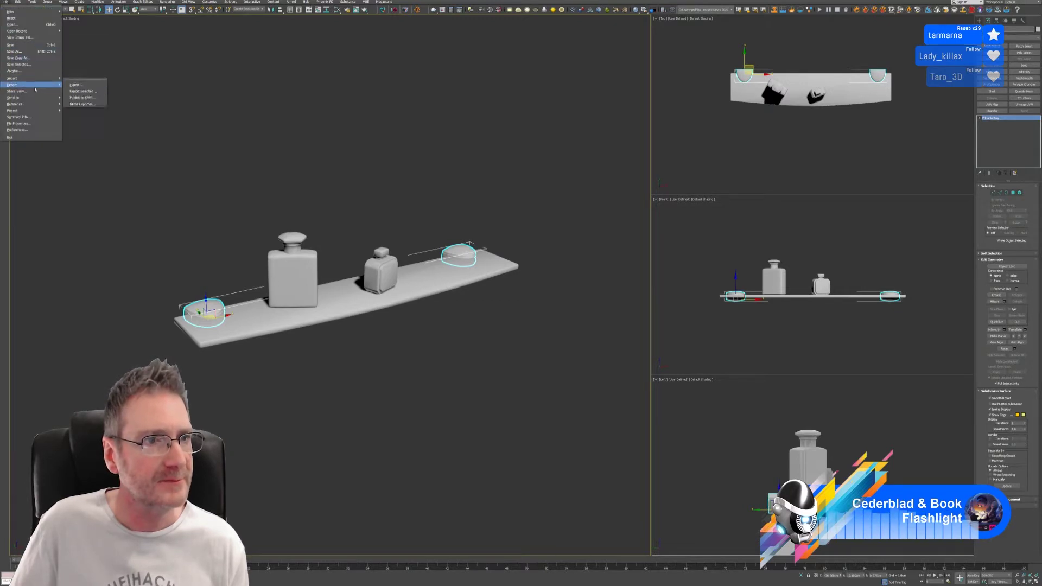
left_click(96, 93)
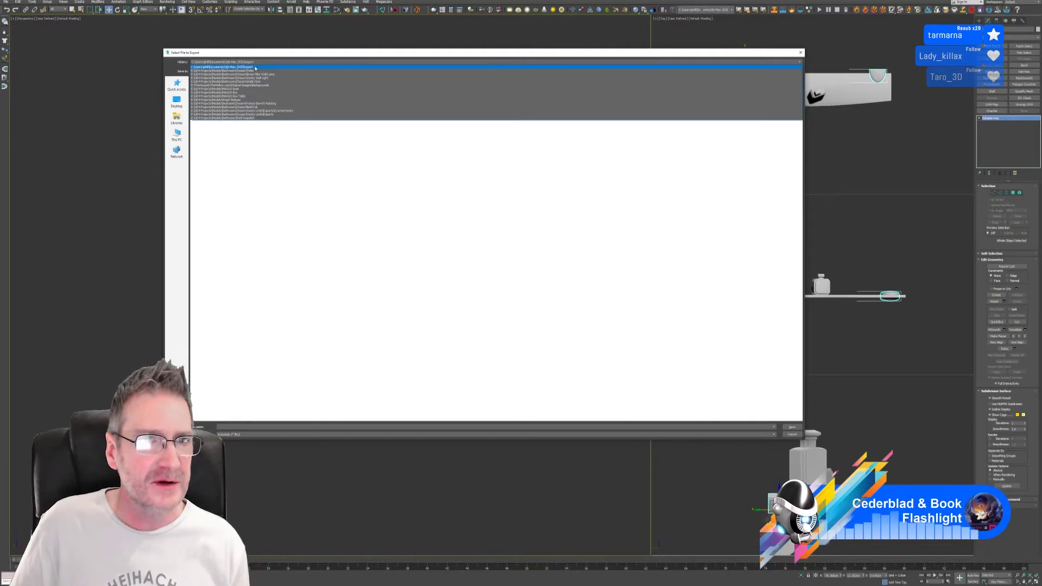
left_click(261, 71)
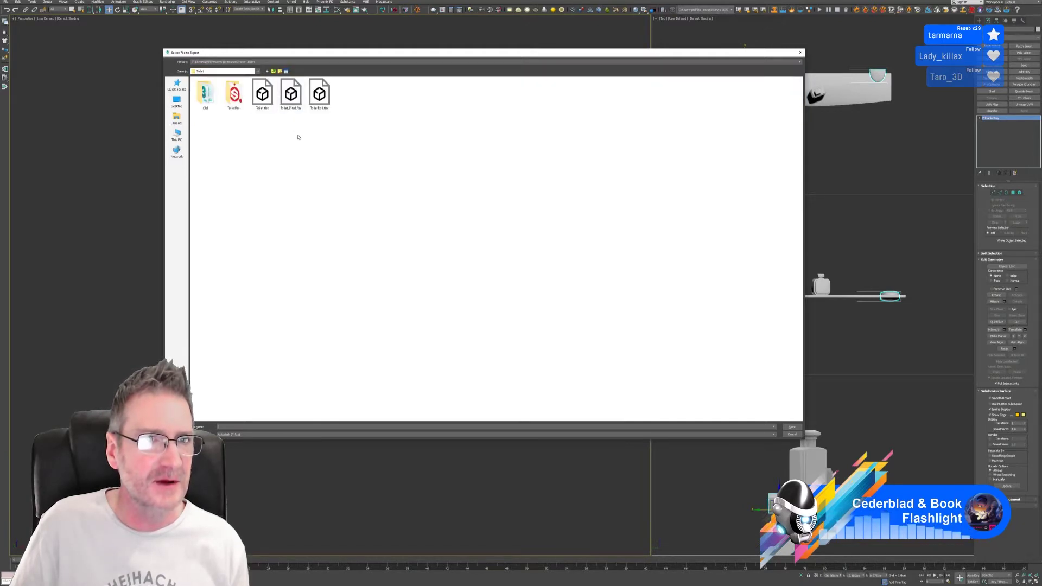
left_click(274, 71)
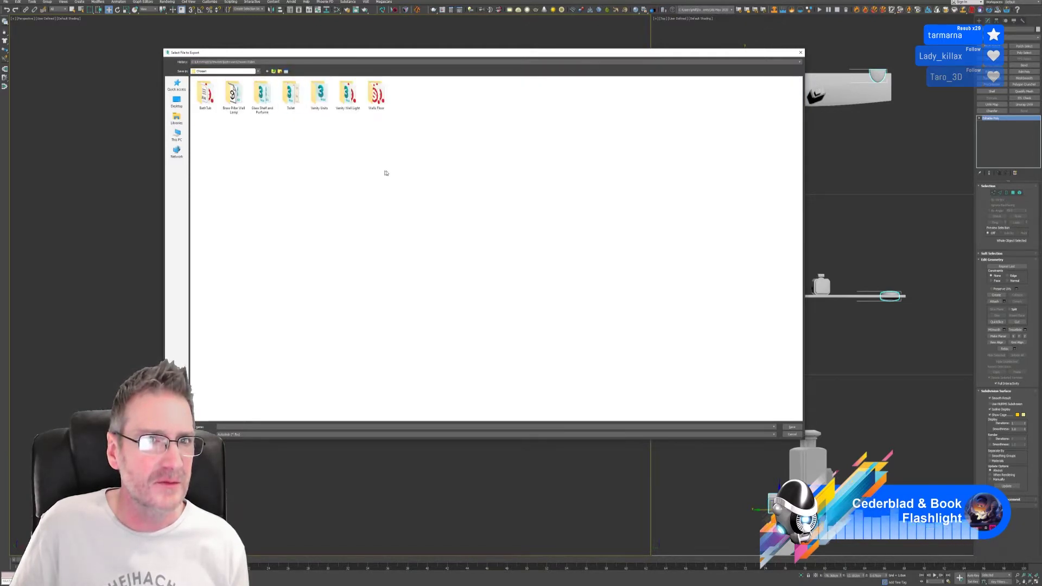
double_click(262, 105)
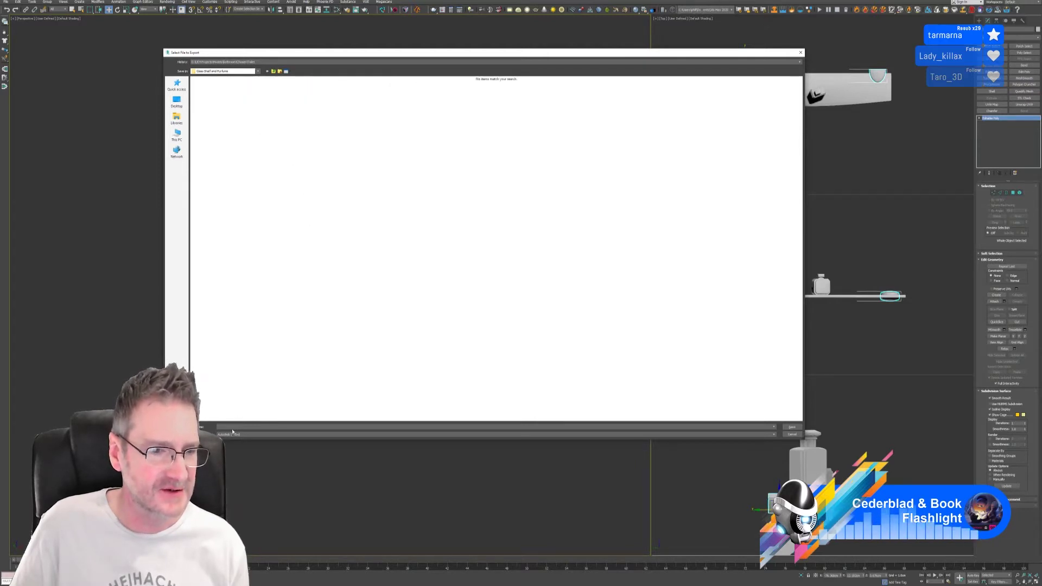
type("ShelfBrackets")
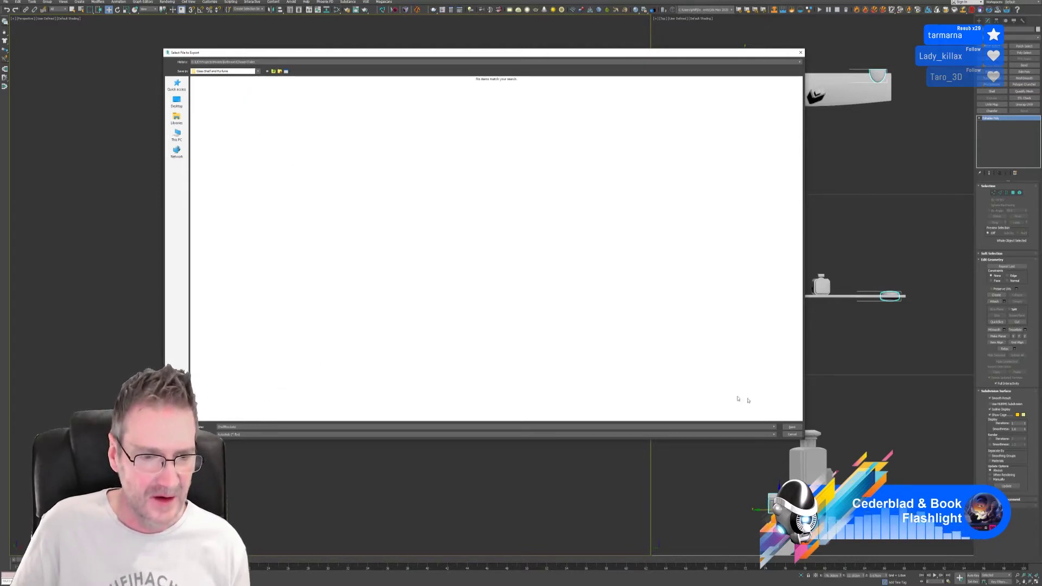
left_click(792, 427)
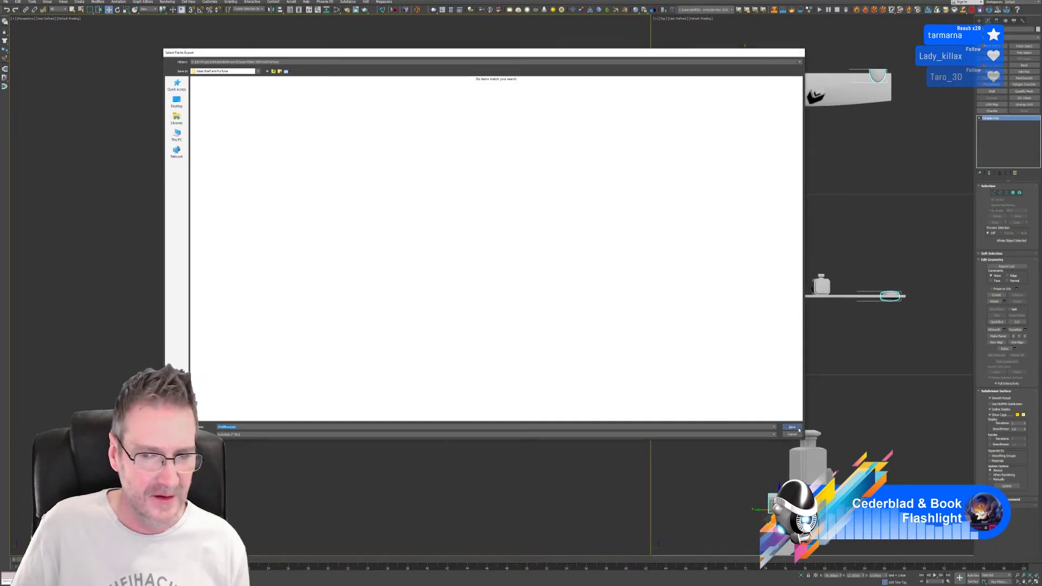
left_click(627, 366)
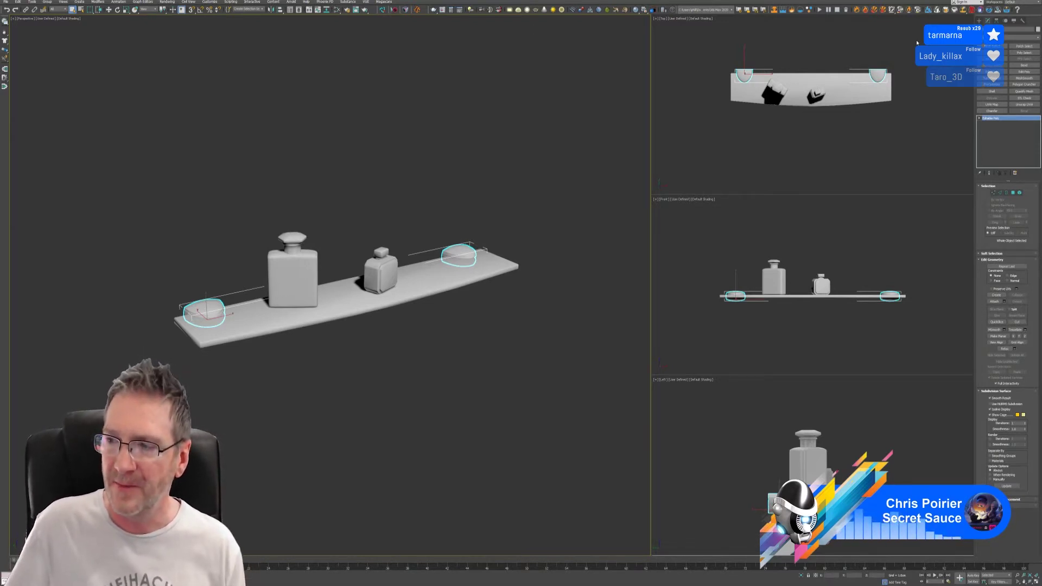
- Switch to Substance Painter and start a new project using ShelfBrackets.fbx from the Glass Shelf and Perfume folder as the mesh
key("super+d")
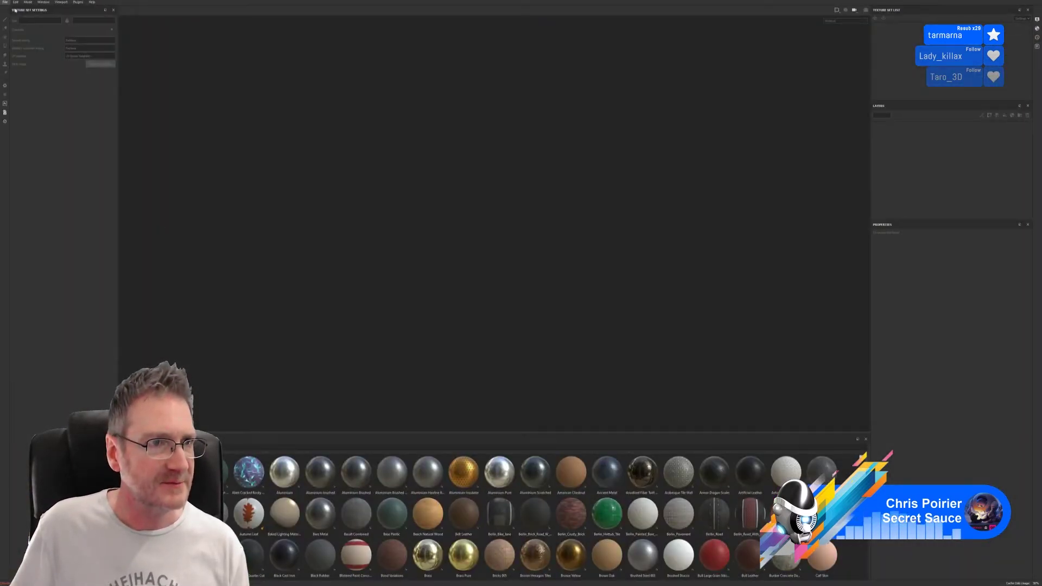
left_click(4, 2)
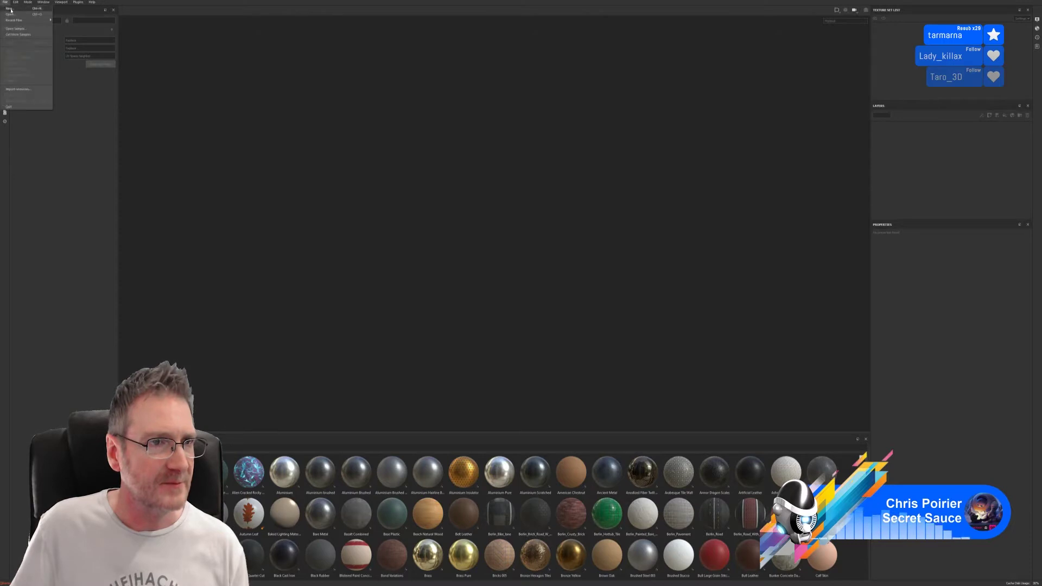
left_click(16, 9)
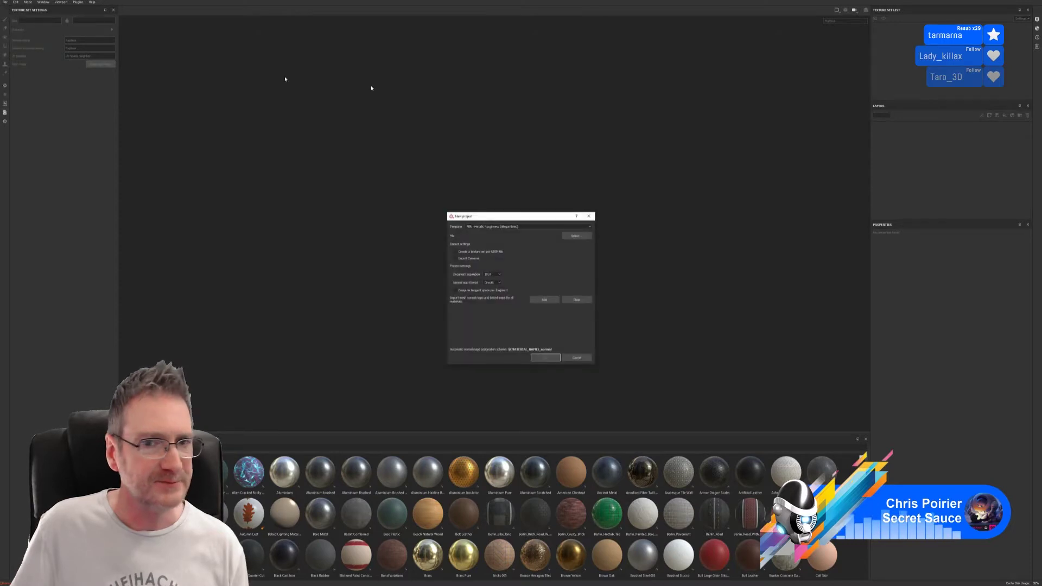
left_click(576, 236)
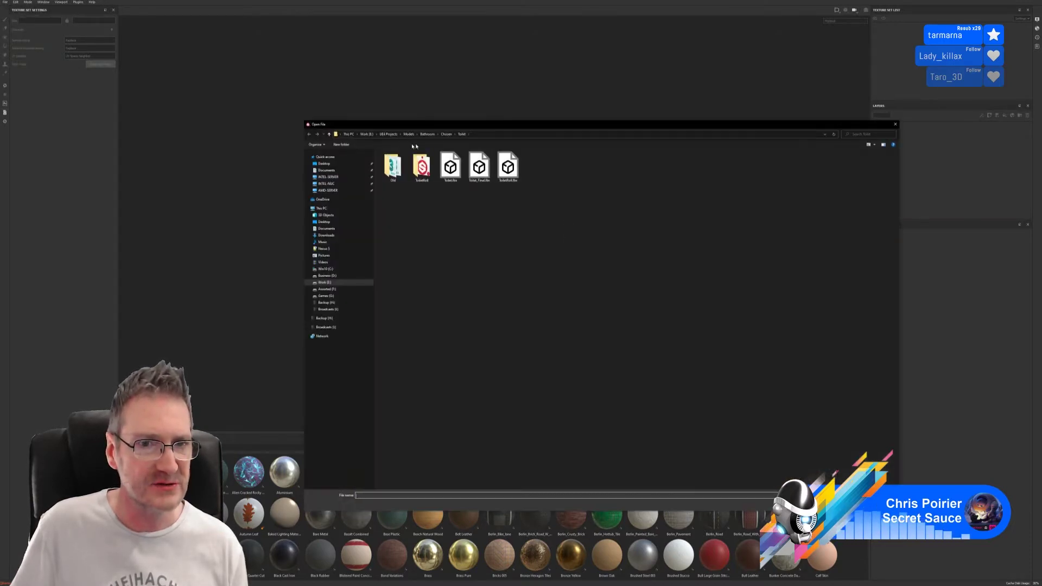
left_click(427, 134)
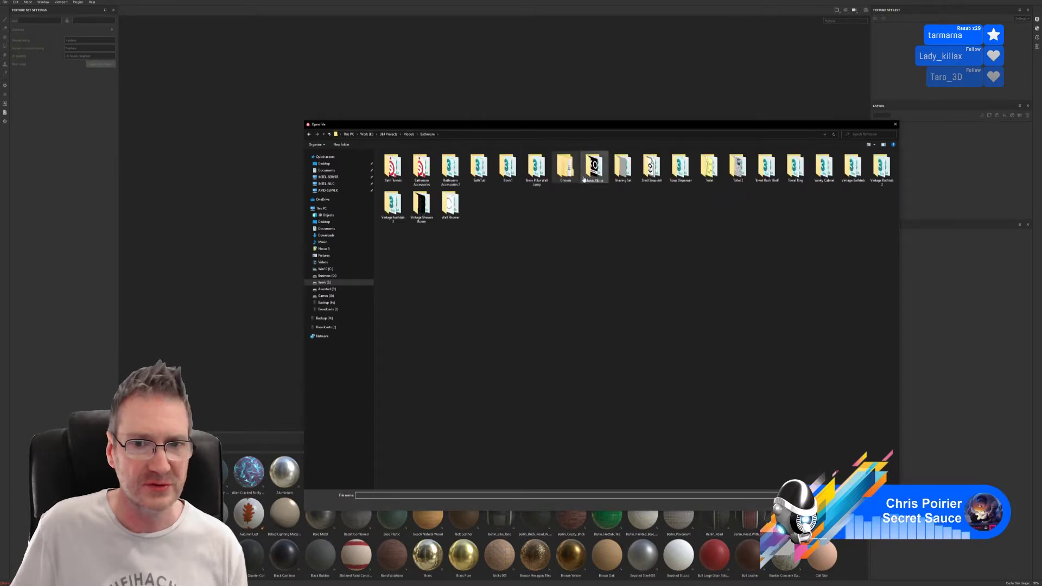
double_click(566, 168)
double_click(454, 173)
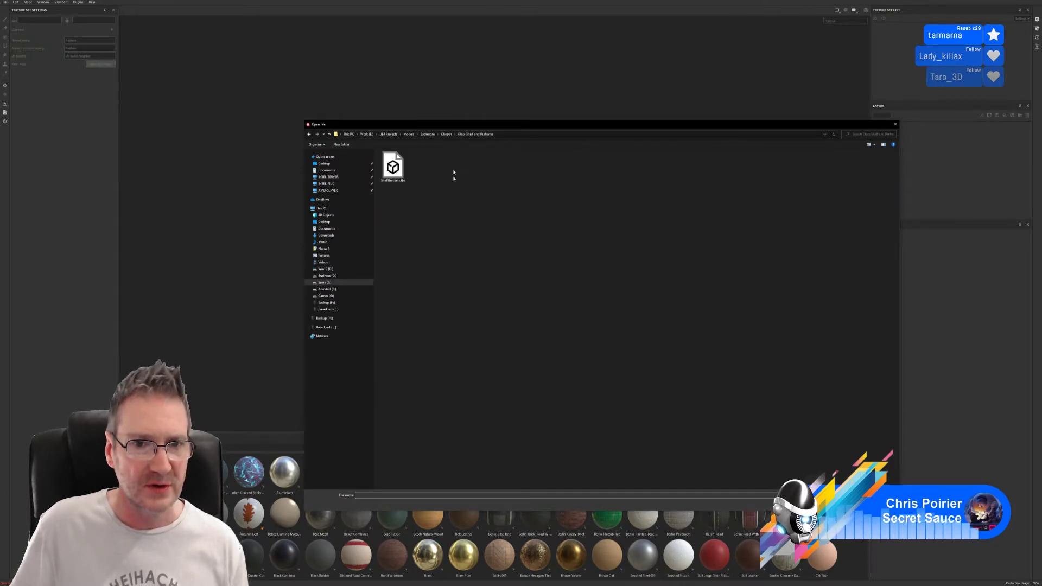
double_click(393, 168)
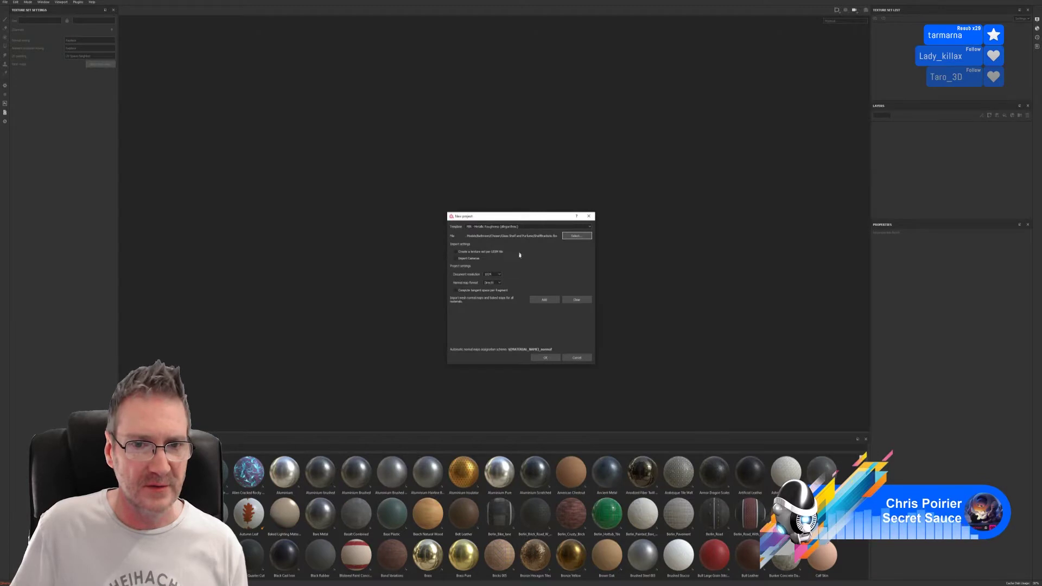
- Choose the project's document resolution, enable Compute tangent space per fragment, and create the project
left_click(499, 275)
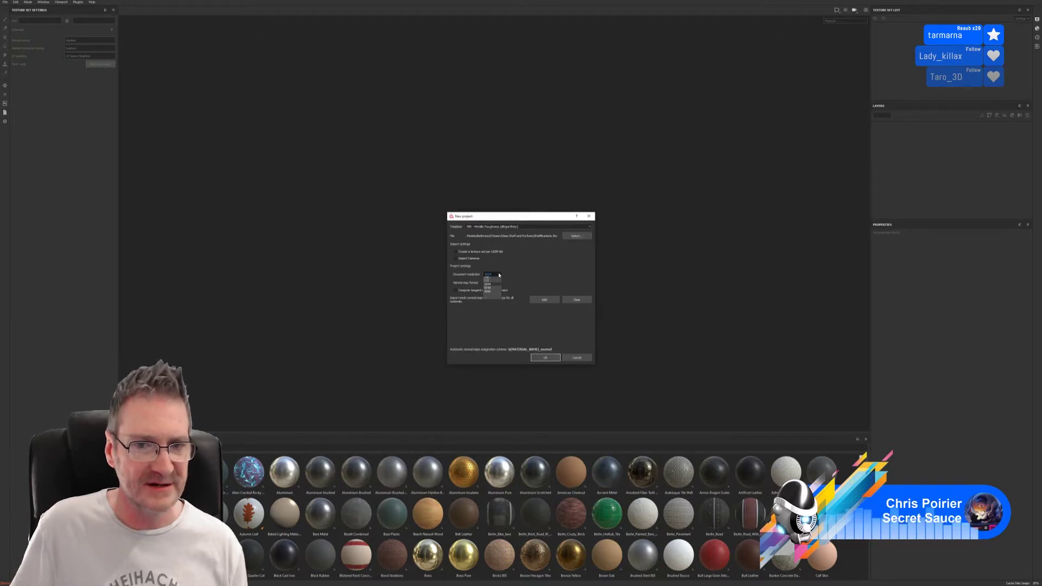
left_click(494, 287)
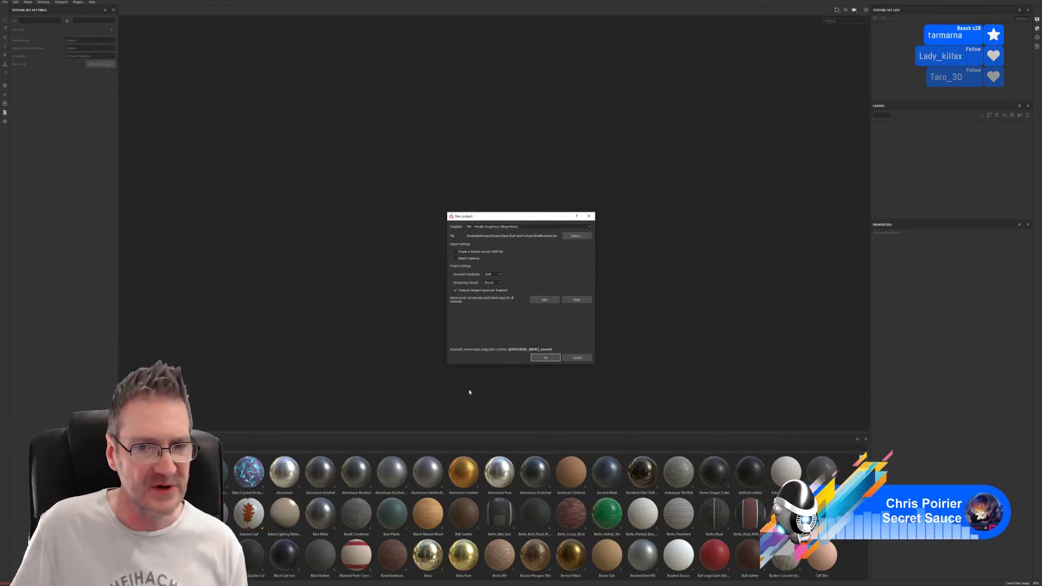
left_click(541, 358)
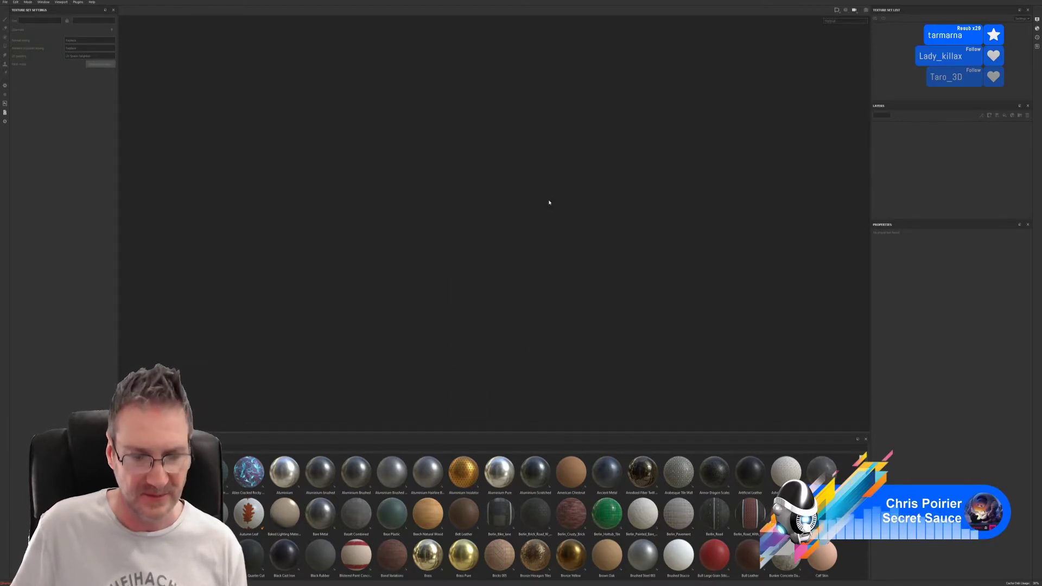
- Rename the imported brackets' texture set as ShelfBrackets
left_click_drag(444, 262, 545, 293, "alt")
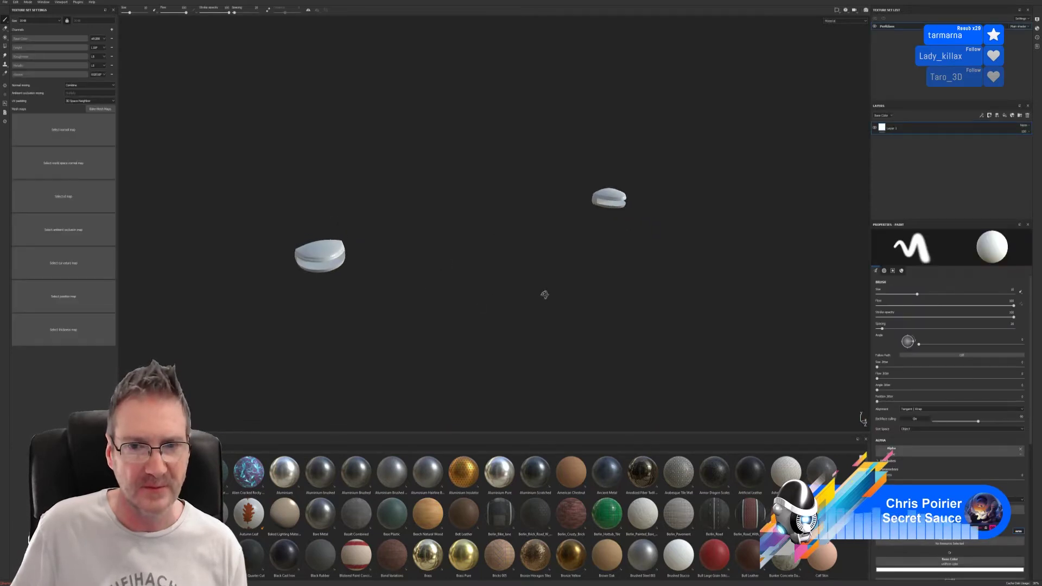
double_click(887, 26)
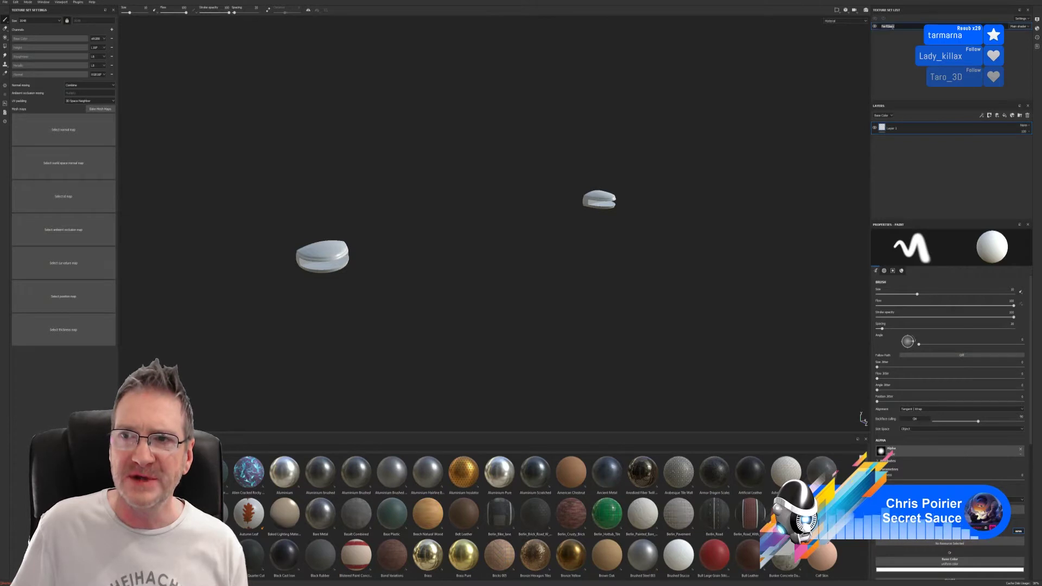
type("Nrackets")
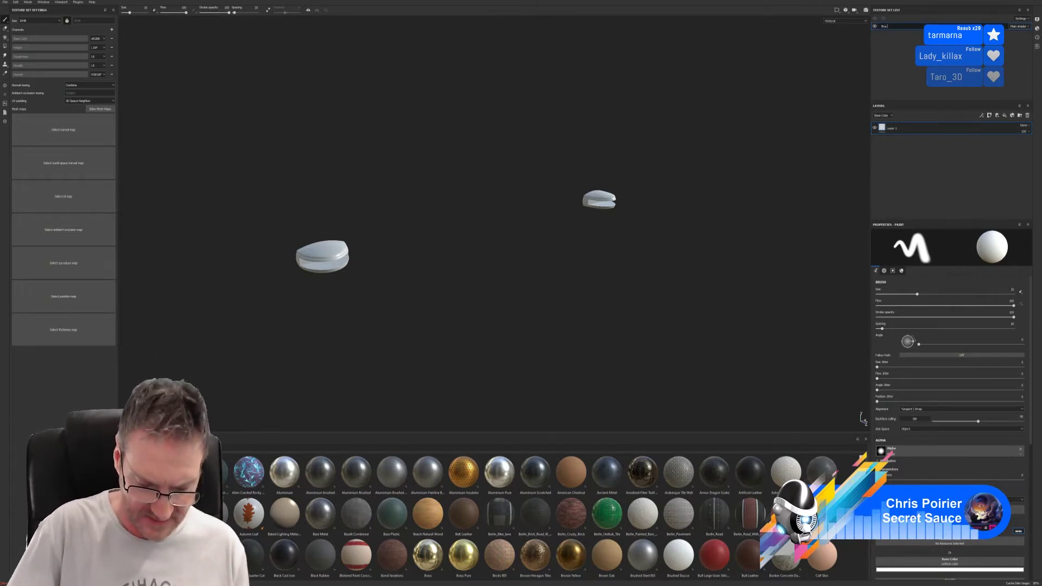
key("Return")
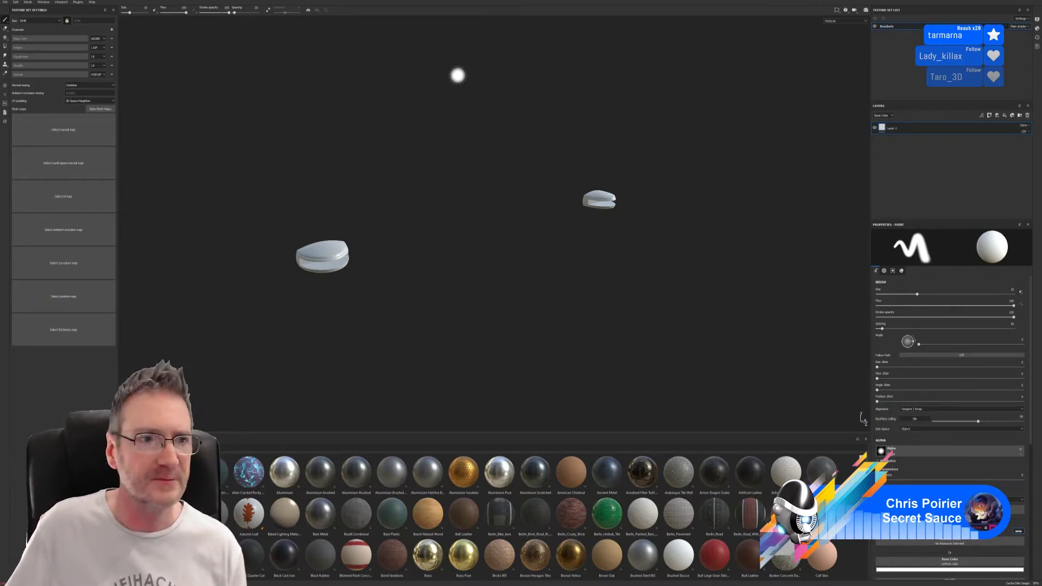
double_click(886, 27)
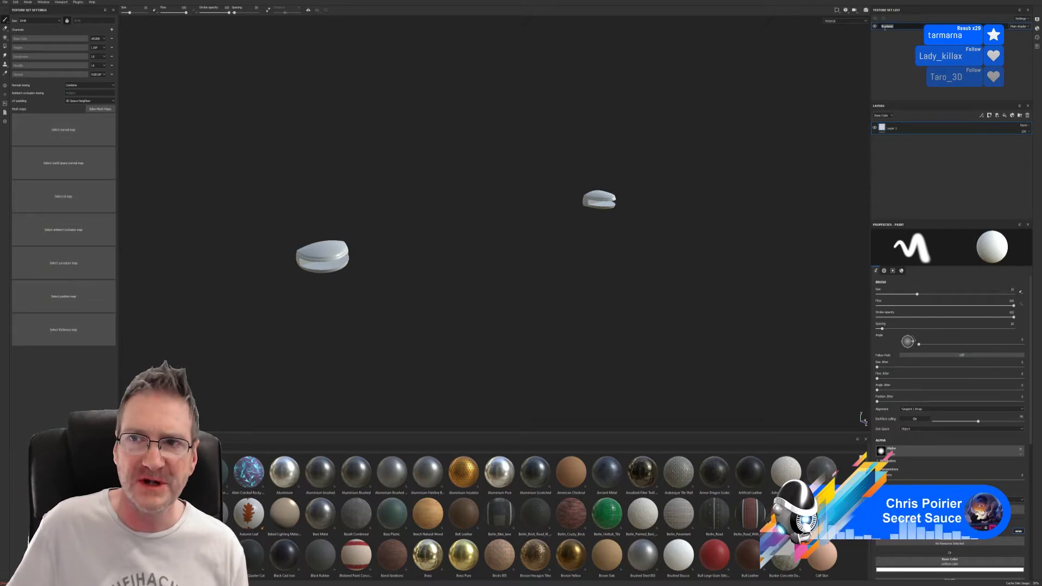
key("Escape")
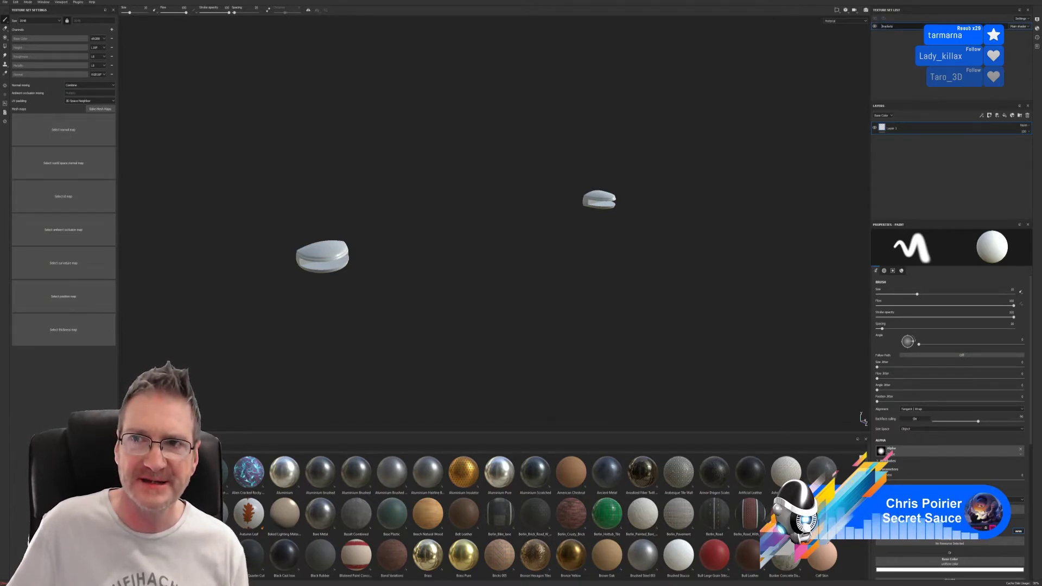
type("Shelf")
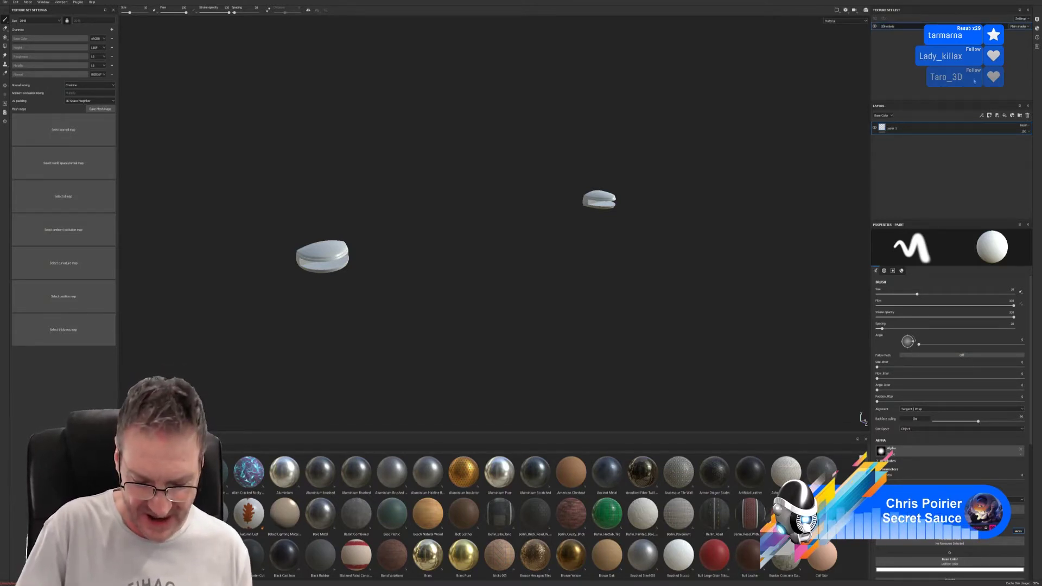
key("Return")
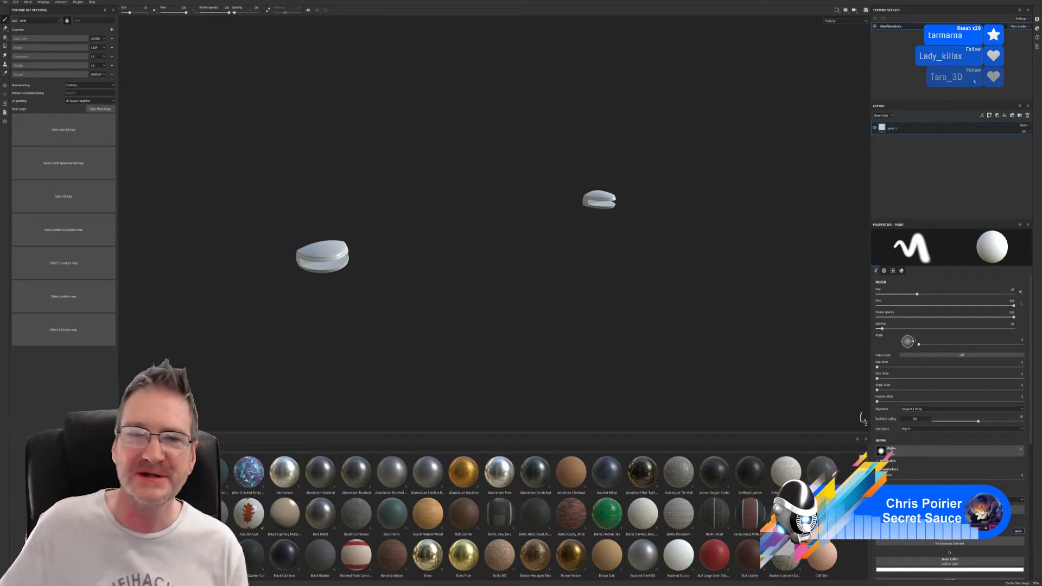
- Bake the brackets' mesh maps with a new output size and the low poly mesh used as the high poly mesh
left_click(101, 109)
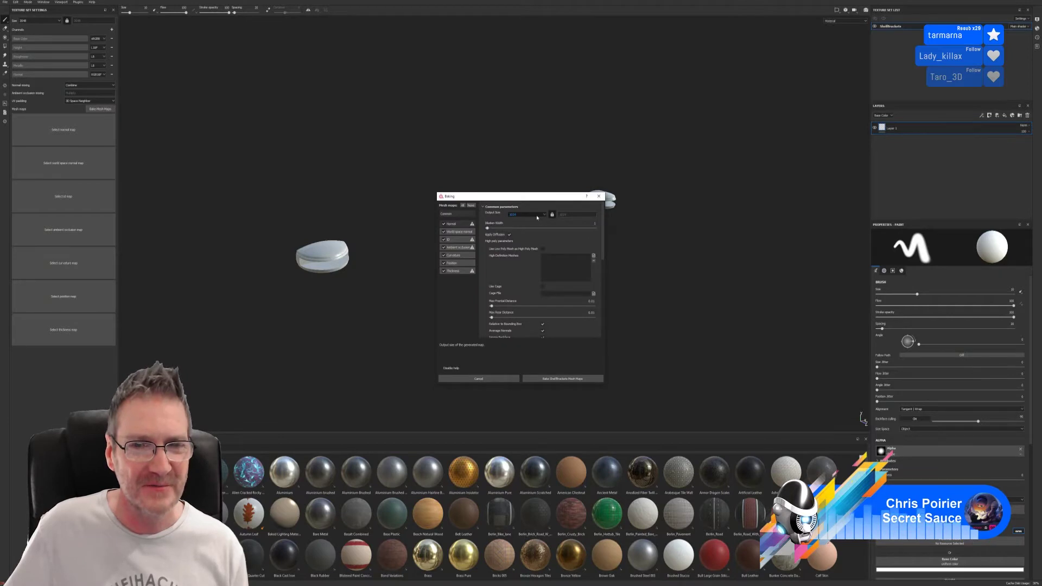
left_click(526, 215)
left_click(513, 241)
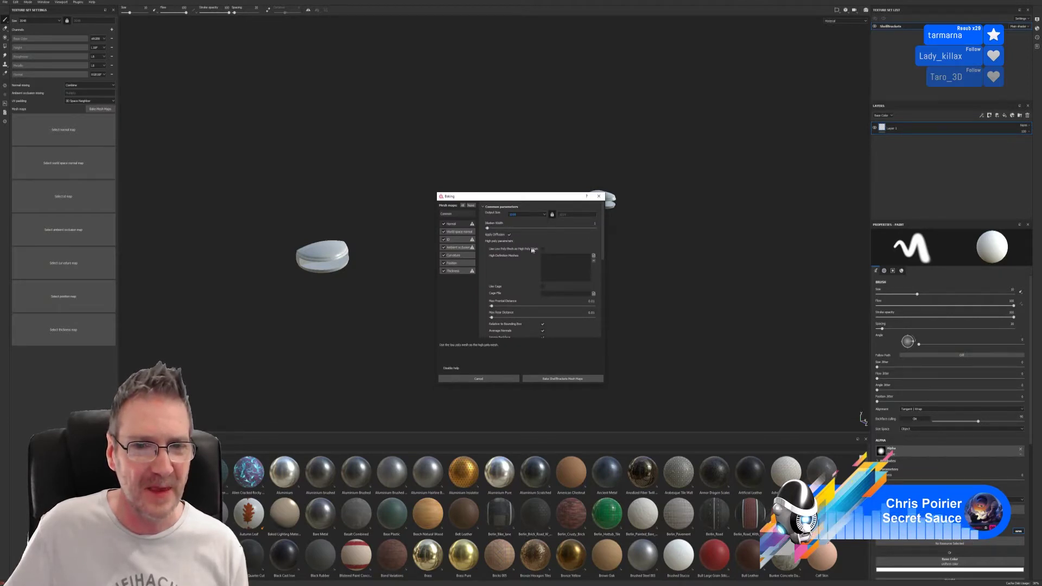
left_click(544, 249)
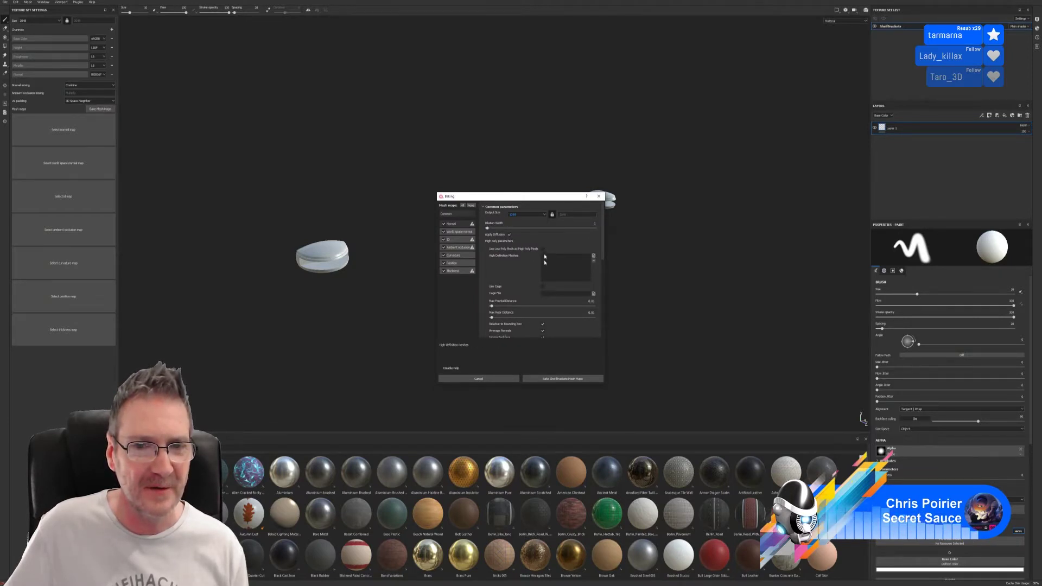
left_click(553, 379)
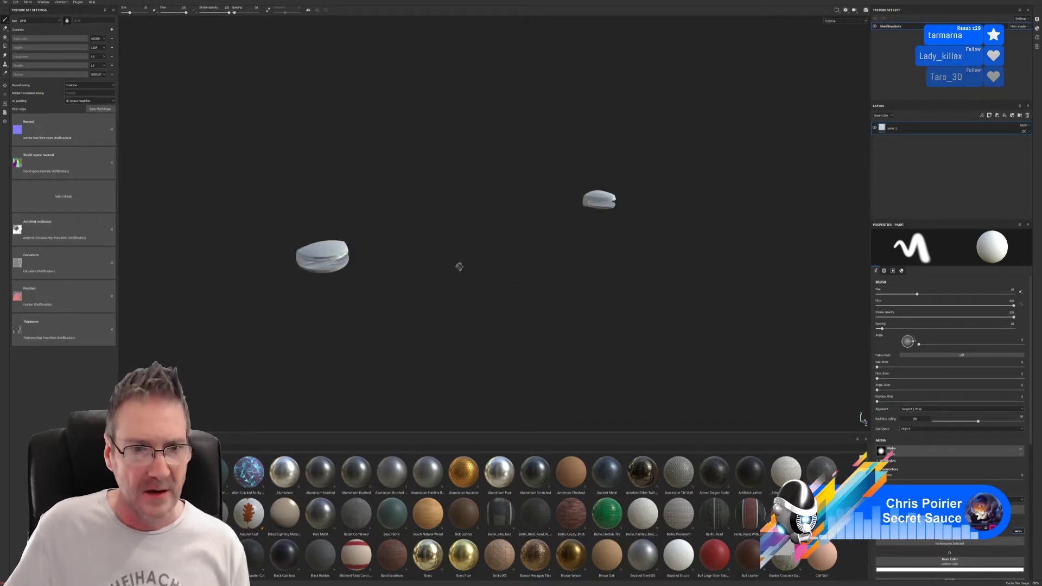
- Remove the baked ambient occlusion map from the ShelfBrackets texture set and inspect the brackets' shading
left_click_drag(505, 267, 541, 263, "alt")
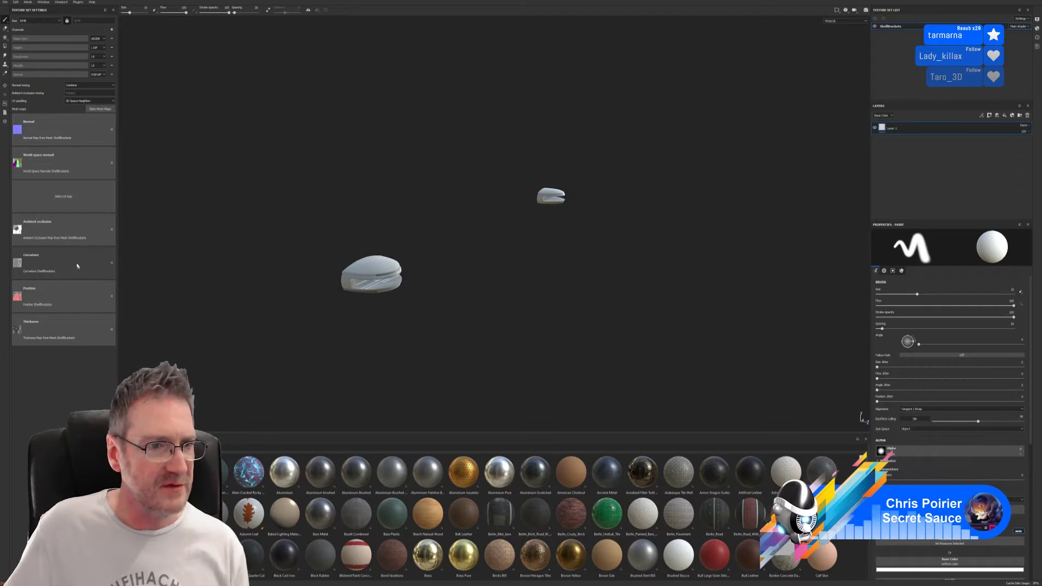
left_click(112, 229)
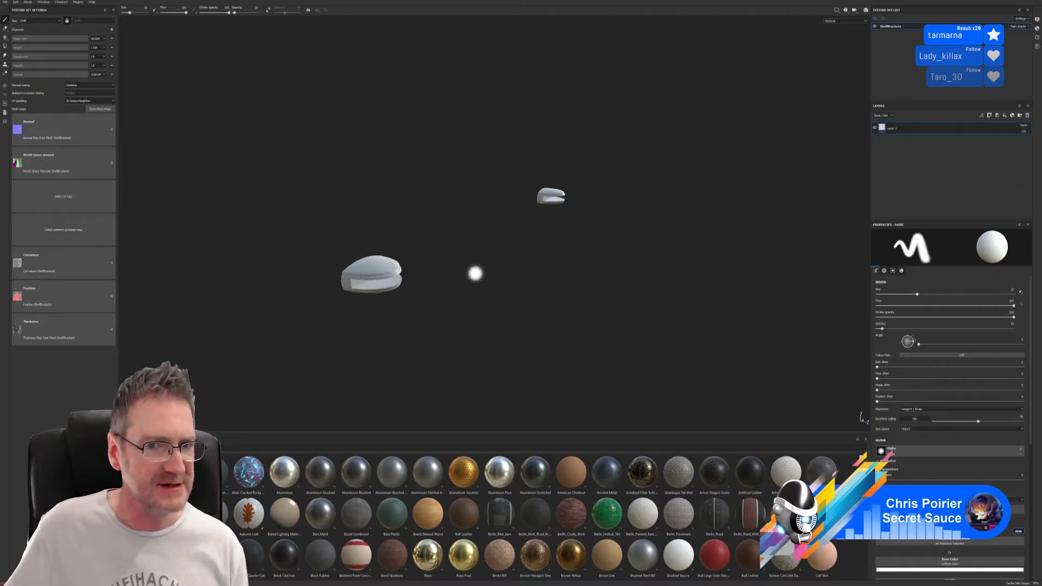
left_click_drag(475, 273, 538, 241, "alt")
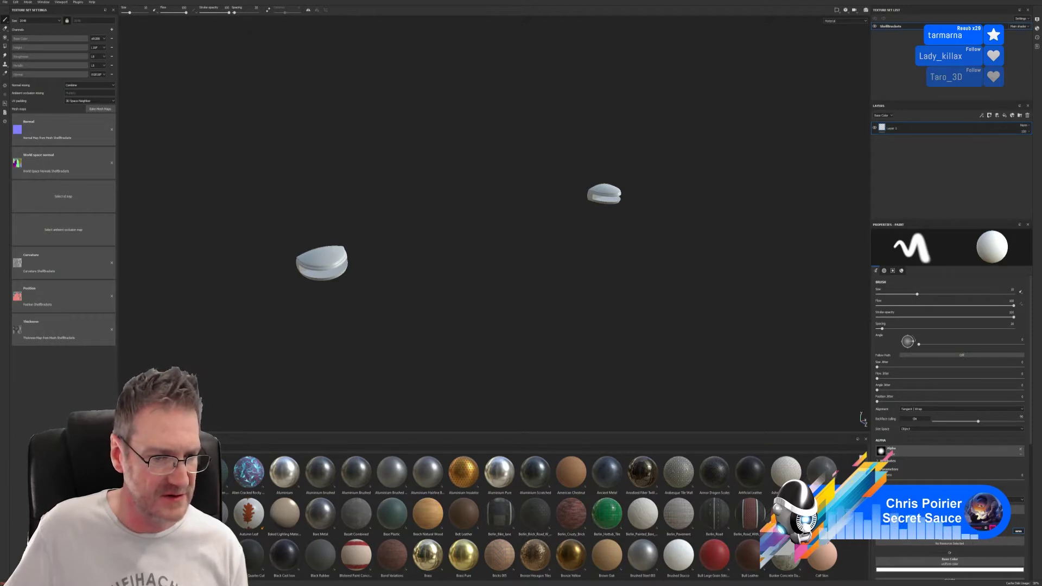
- Apply the metal_aged smart material to the brackets and collapse its layer folder
scroll(521, 516, "down", 5)
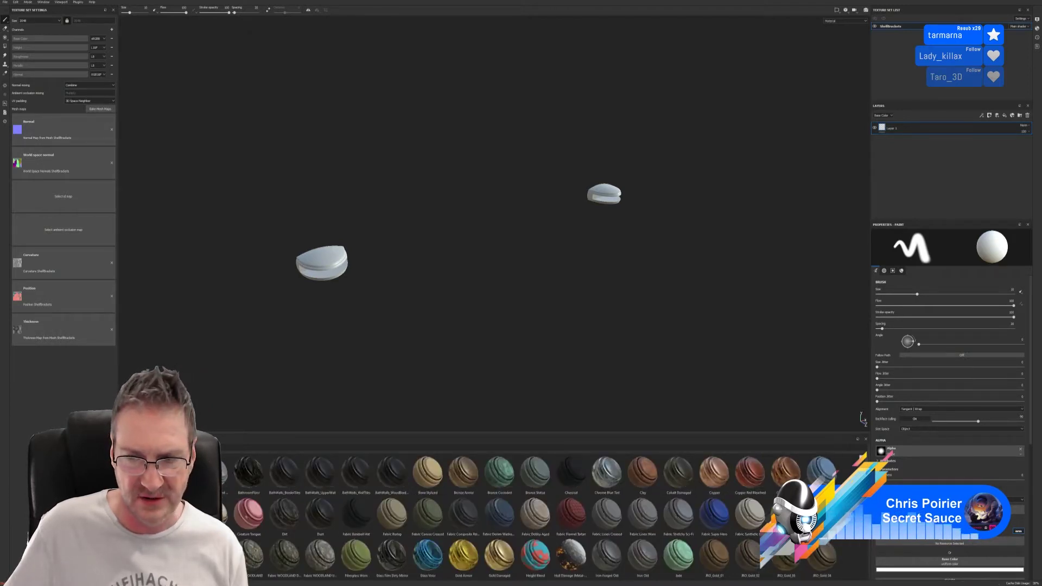
scroll(536, 516, "down", 2)
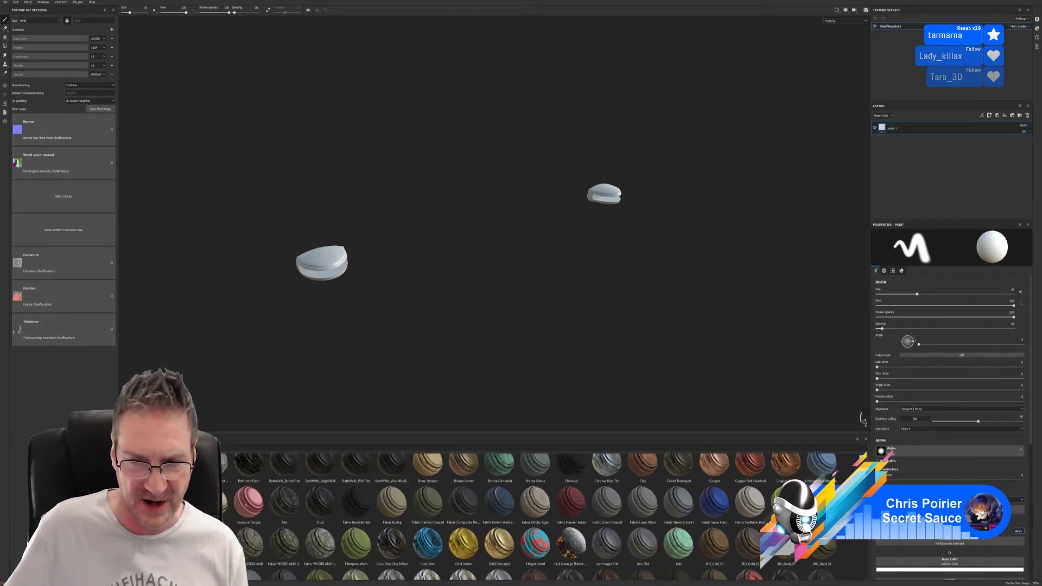
scroll(532, 516, "down", 4)
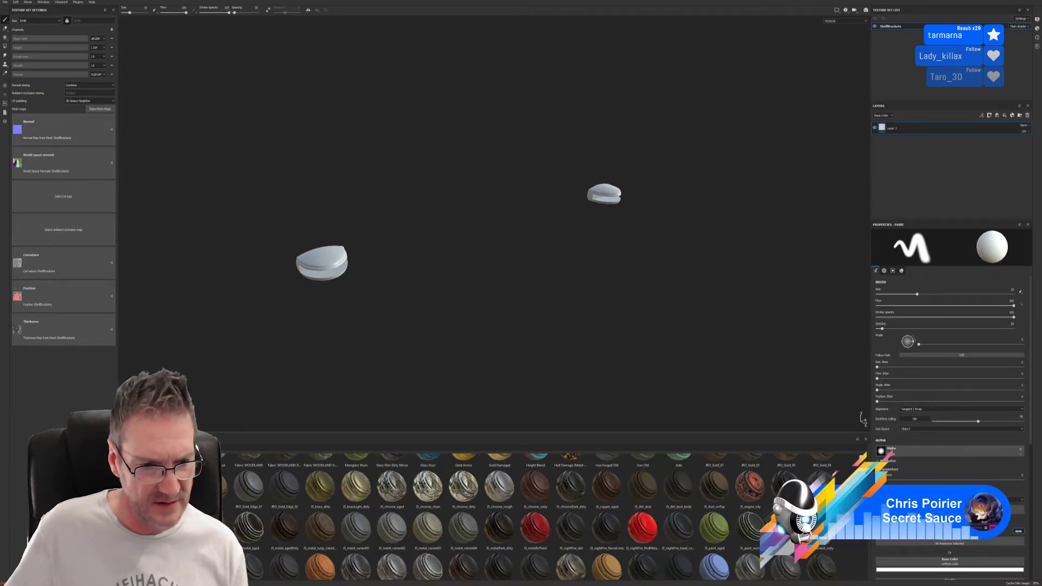
left_click_drag(249, 525, 361, 309)
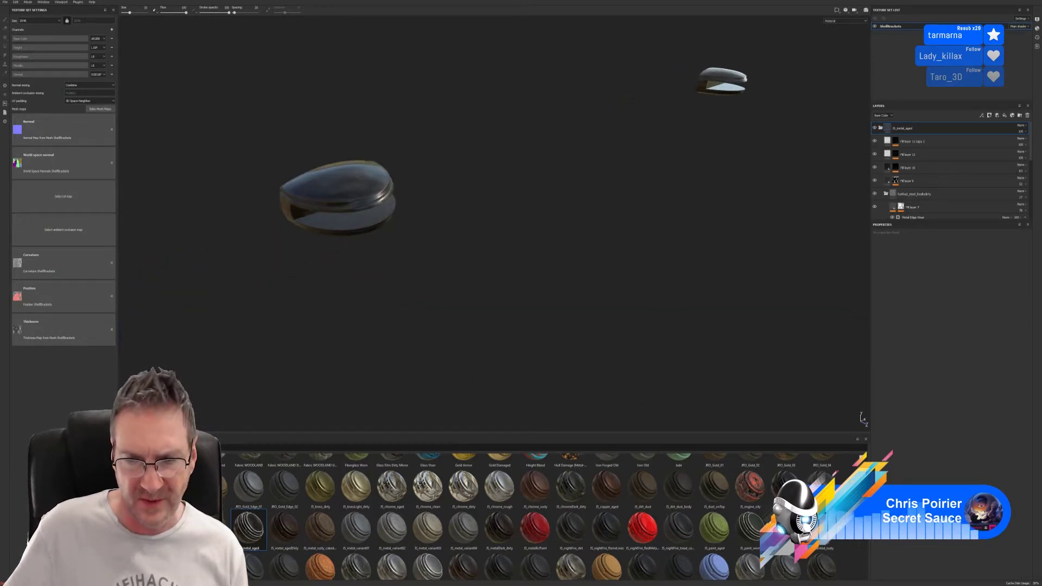
left_click(881, 128)
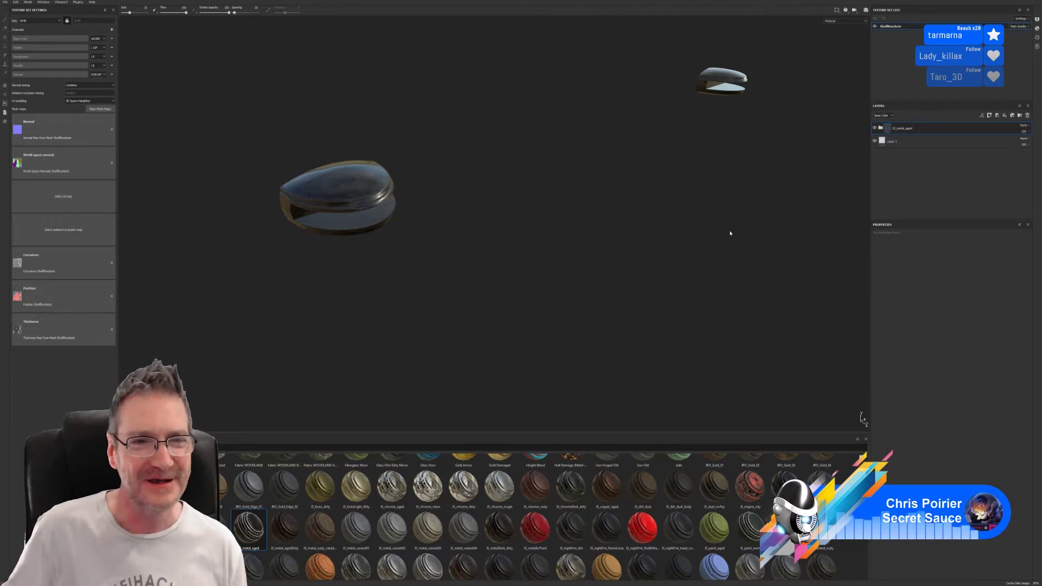
- Add an RO_Gold smart material above the aged metal and mask it with the Dirt Soft Edges smart mask
left_click_drag(384, 272, 442, 286, "alt")
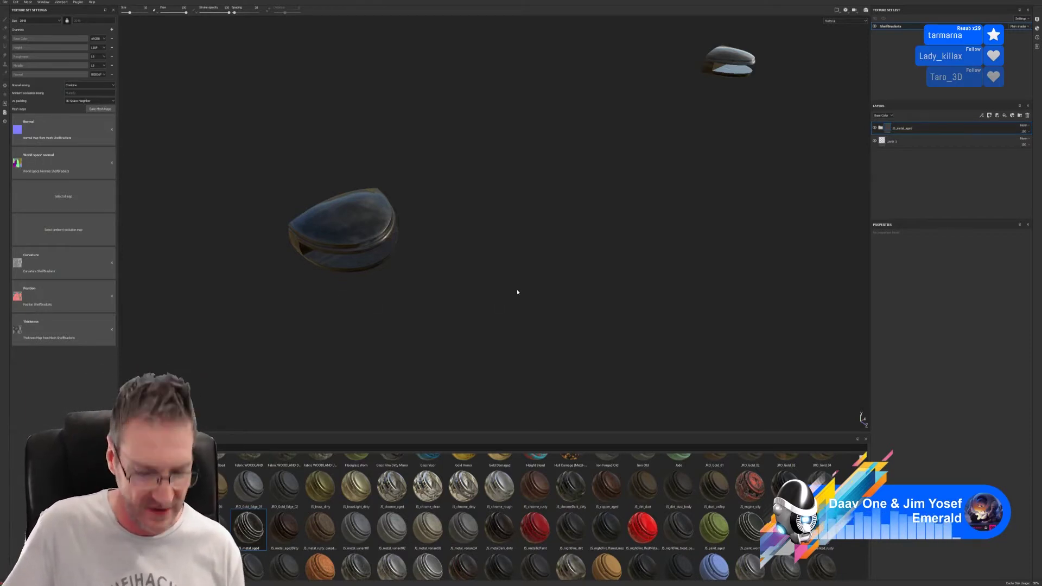
mouse_move(444, 277)
left_mouse_down("alt")
mouse_move(465, 268)
mouse_move(458, 277)
left_mouse_up("alt")
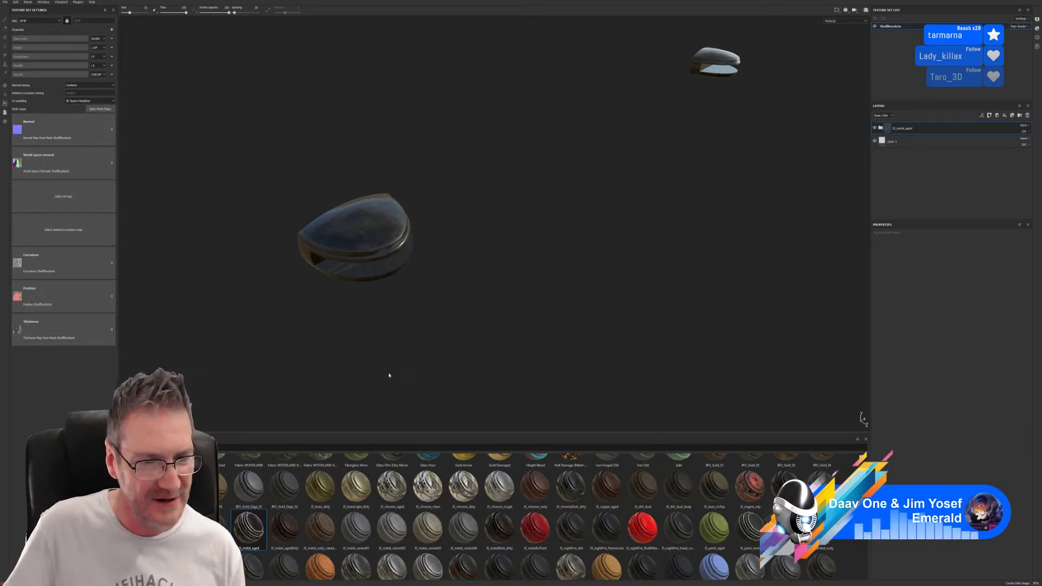
left_click_drag(248, 527, 390, 250)
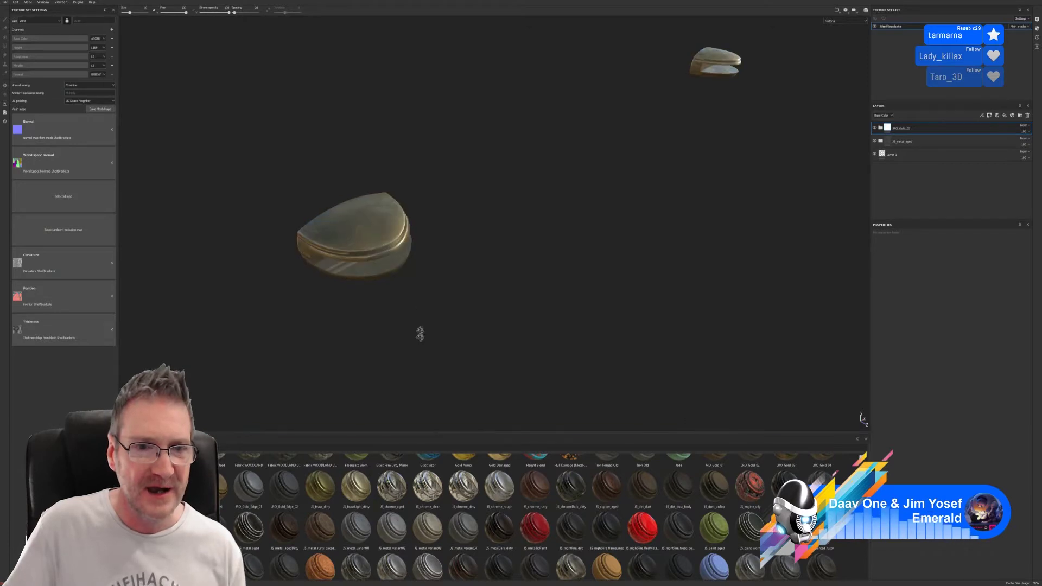
left_click_drag(419, 333, 438, 286, "alt")
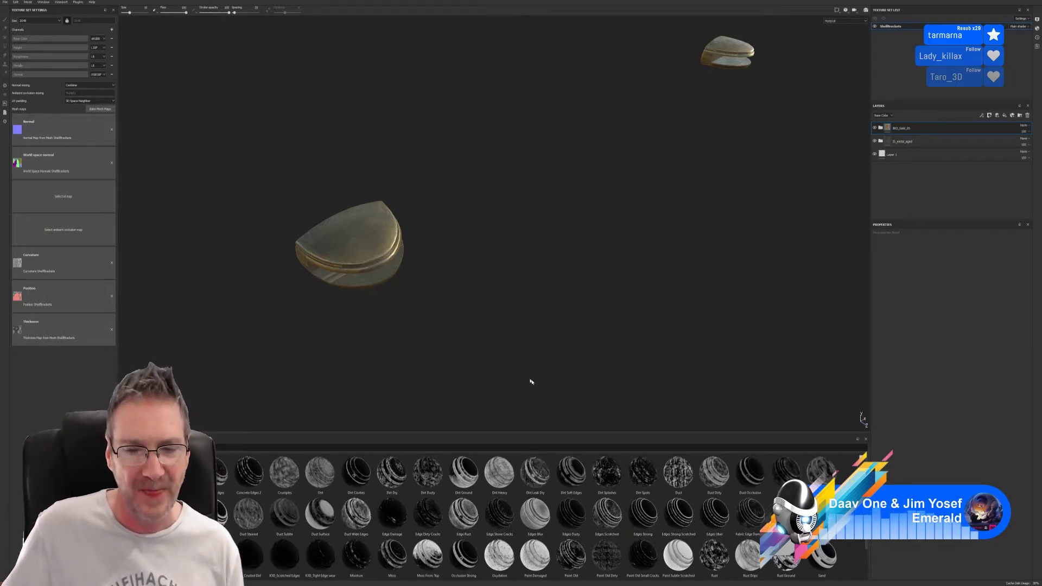
left_click_drag(571, 472, 924, 126)
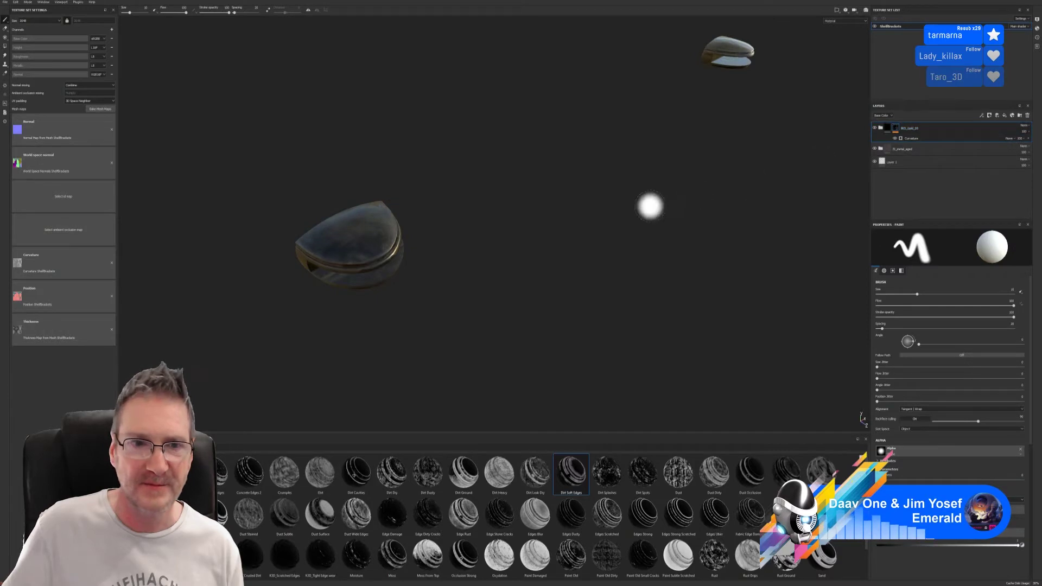
left_click_drag(433, 266, 476, 233, "alt")
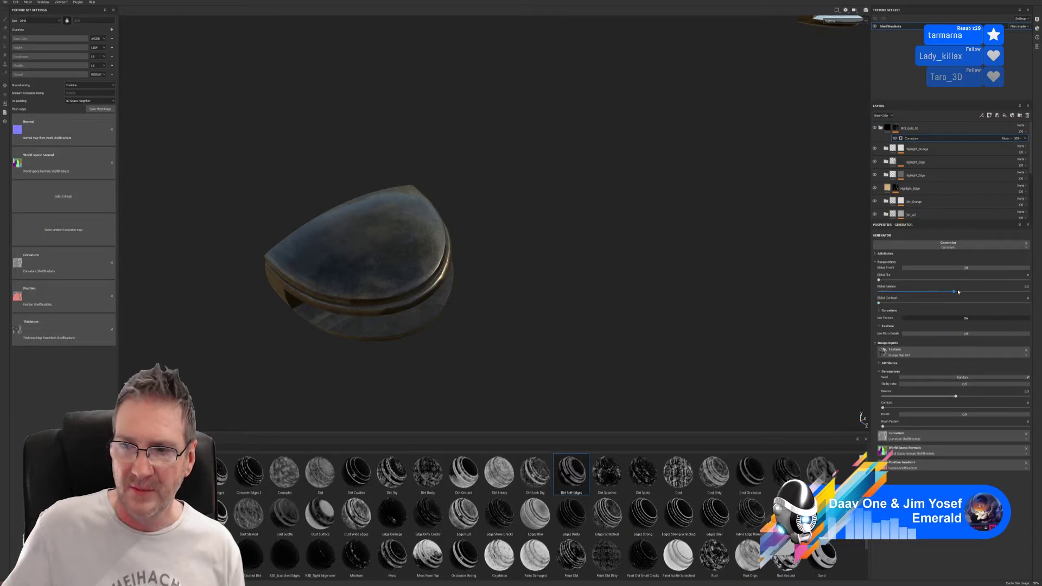
- In the gold mask's curvature generator, set Global Balance to 0.87, Global Contrast to about 0.23, and turn Global Invert on
left_click_drag(959, 291, 997, 291)
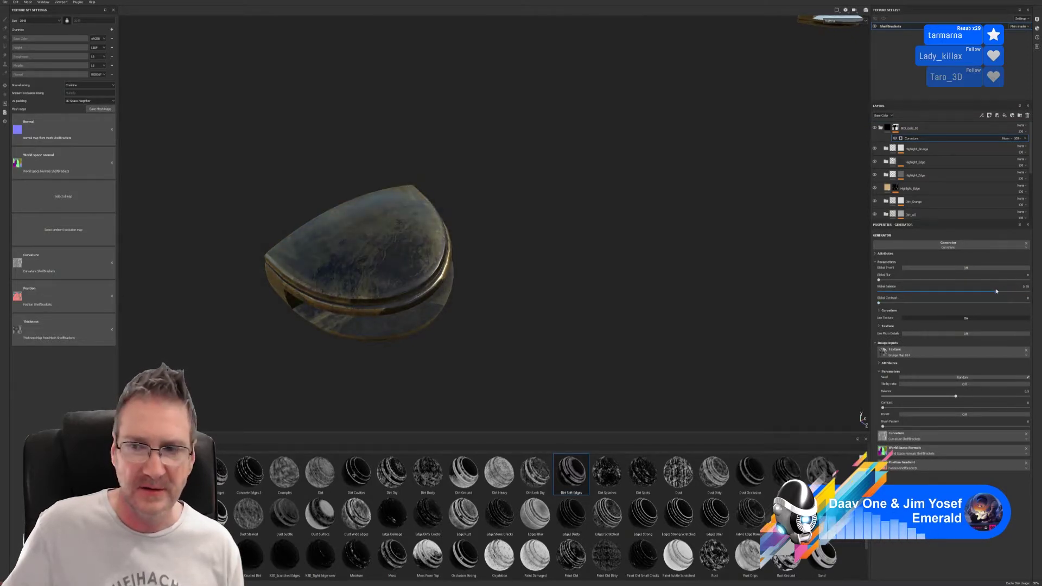
left_click_drag(879, 303, 913, 302)
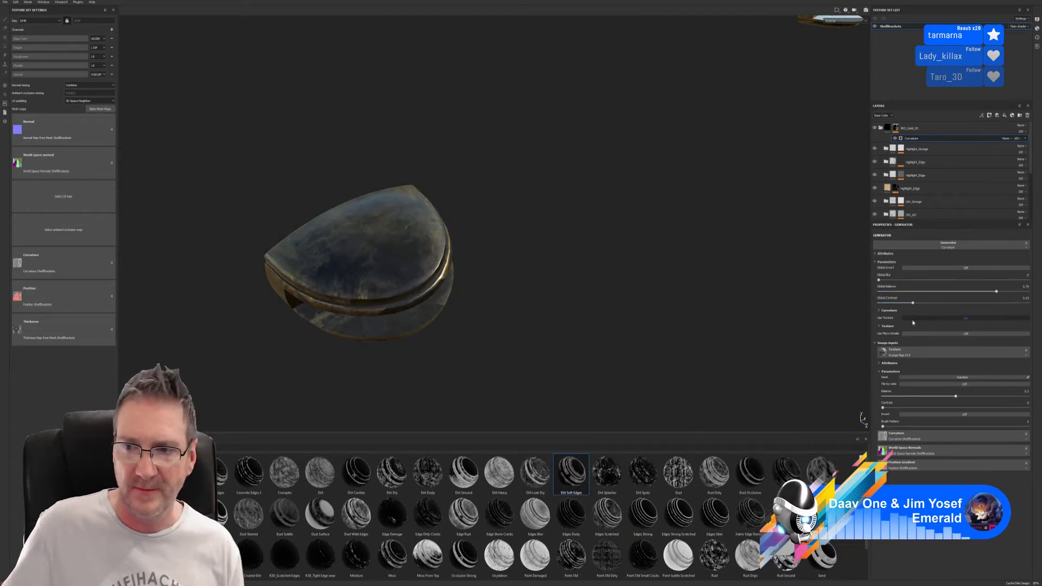
left_click(913, 319)
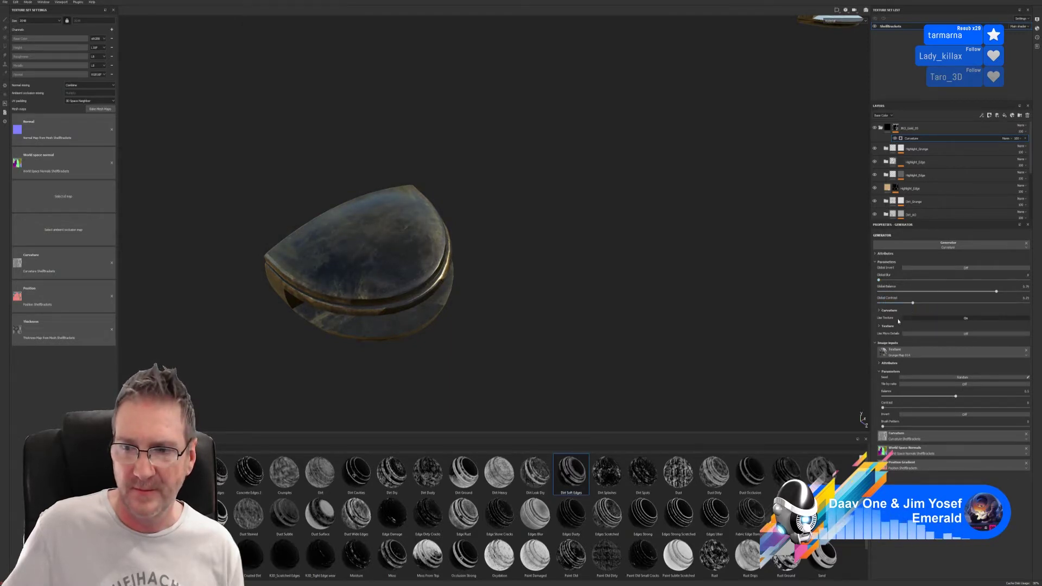
left_click(970, 268)
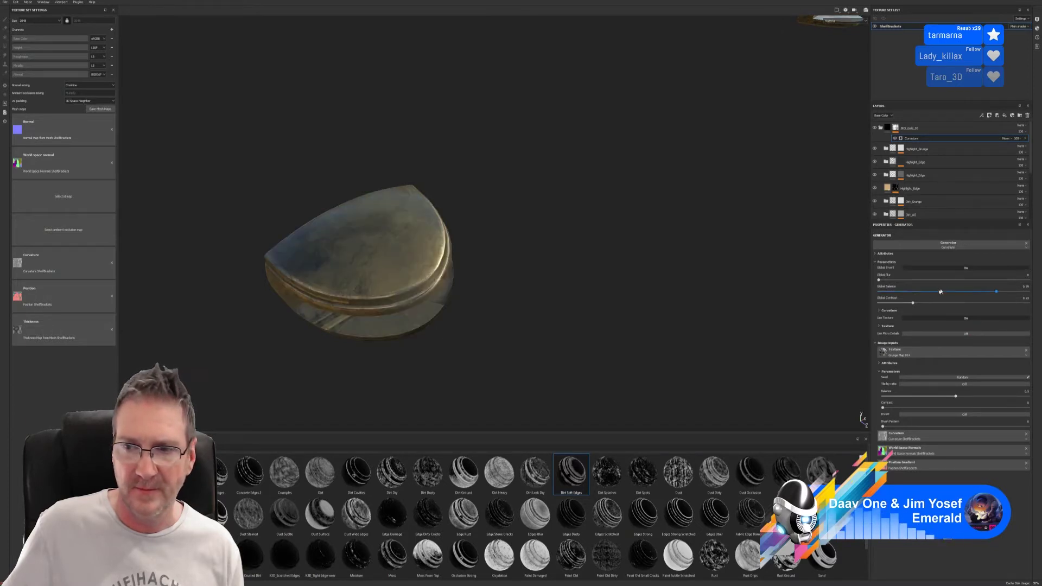
mouse_move(997, 292)
left_mouse_down()
mouse_move(960, 294)
mouse_move(1009, 293)
left_mouse_up()
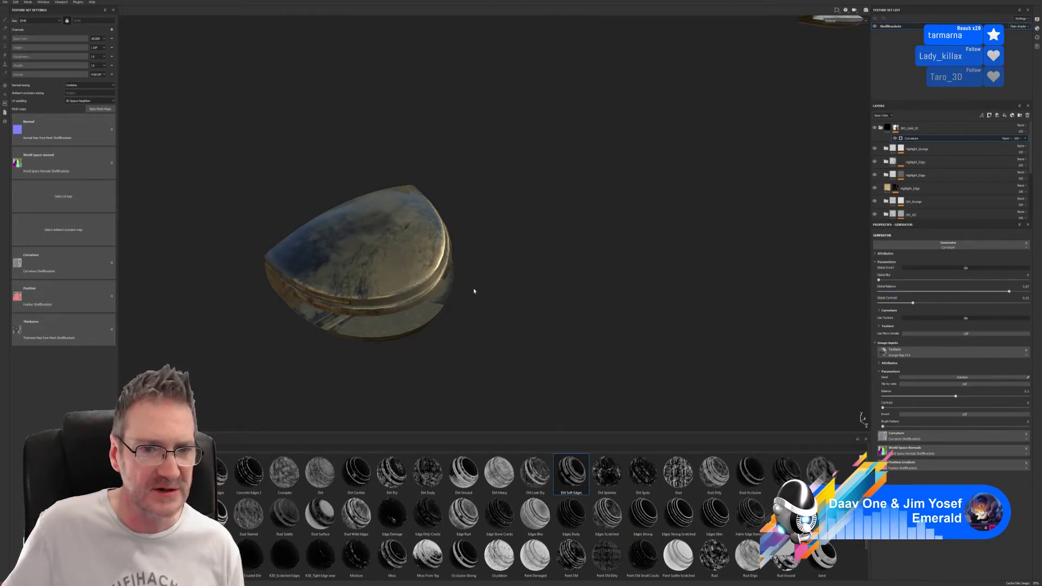
left_click_drag(474, 292, 445, 337, "alt")
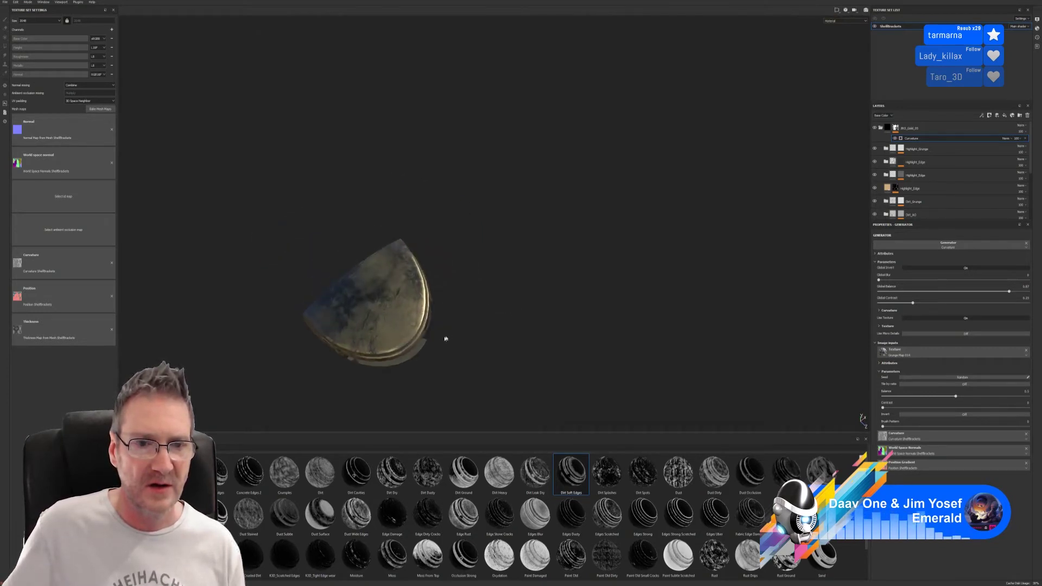
middle_click_drag(446, 338, 488, 296, "alt")
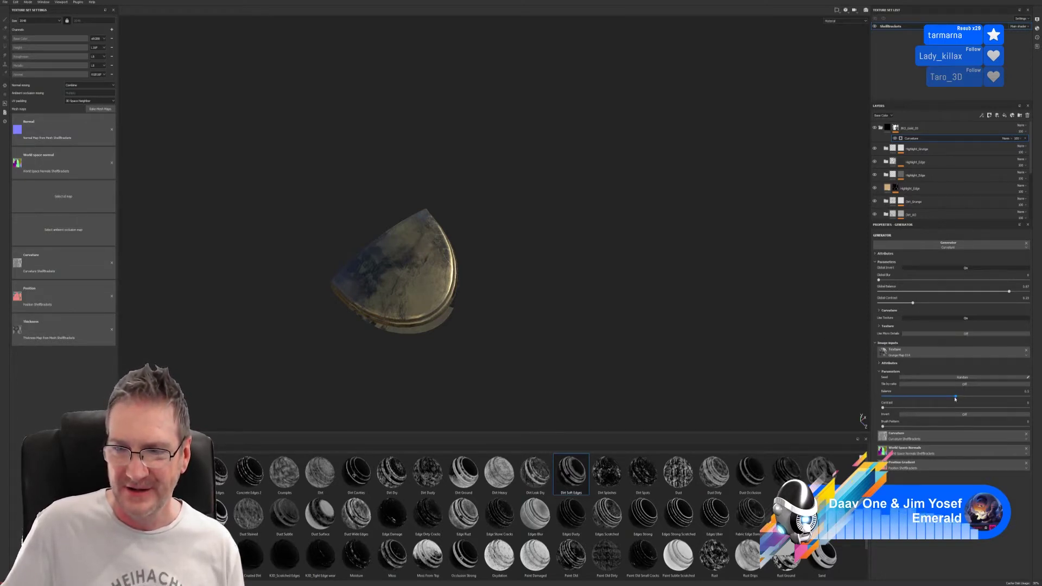
- Set the Balance of the gold mask's grunge texture to 0.47 and randomize its seed, keeping Invert off
left_click_drag(957, 399, 961, 397)
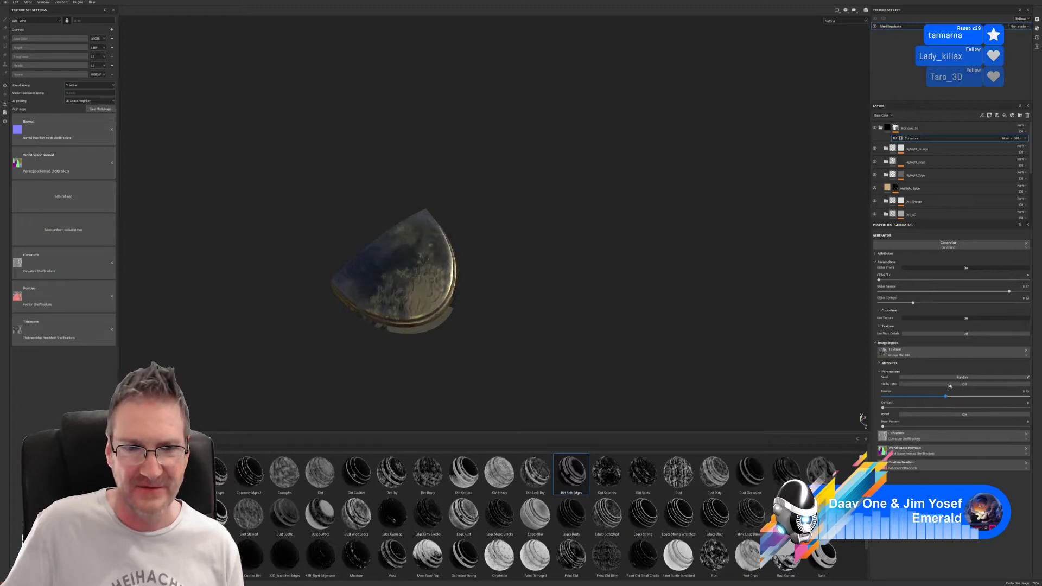
left_click_drag(961, 397, 950, 396)
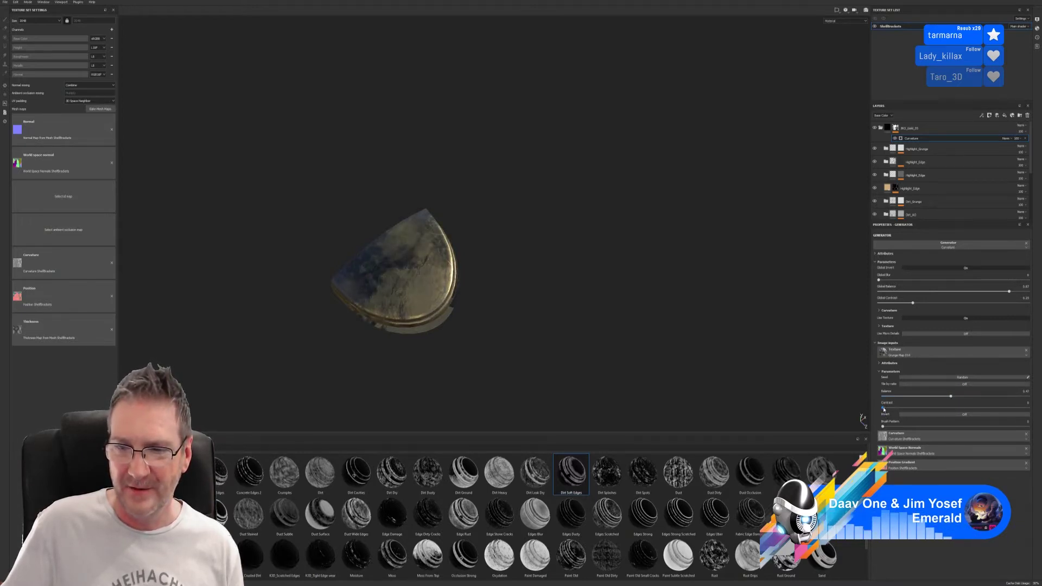
mouse_move(884, 410)
left_mouse_down()
mouse_move(943, 403)
mouse_move(876, 399)
left_mouse_up()
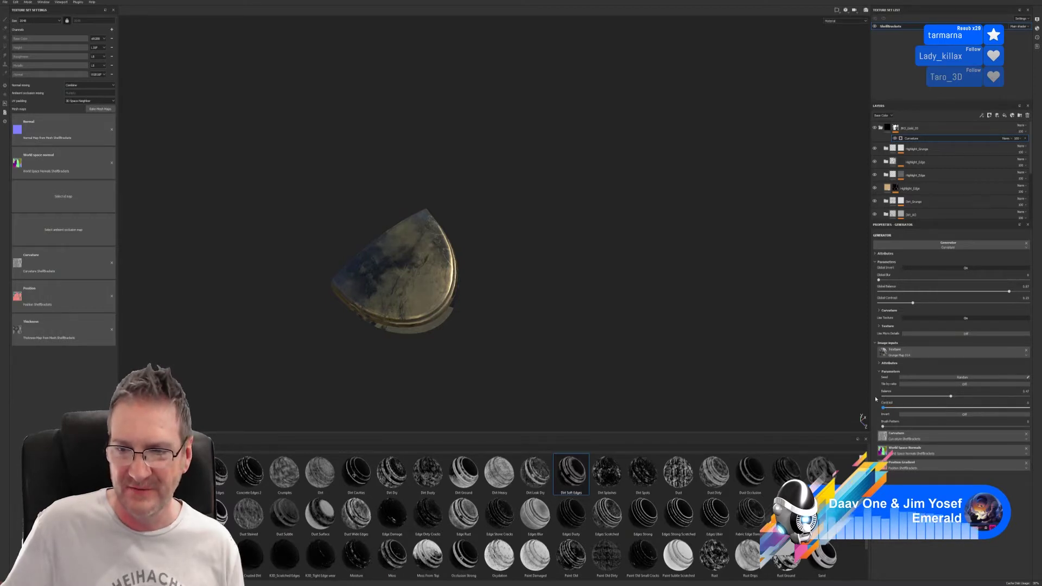
left_click(962, 416)
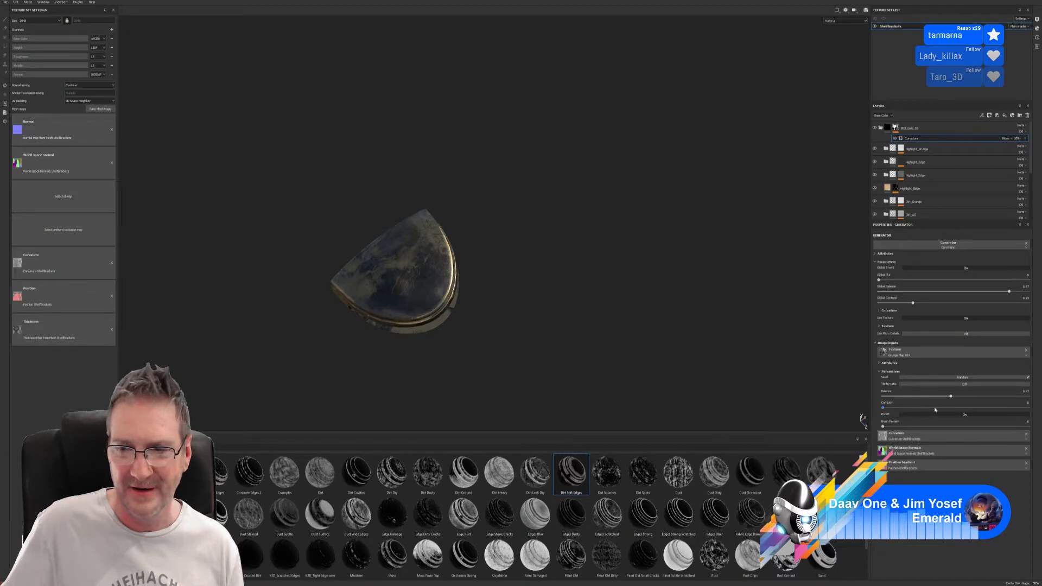
left_click(961, 416)
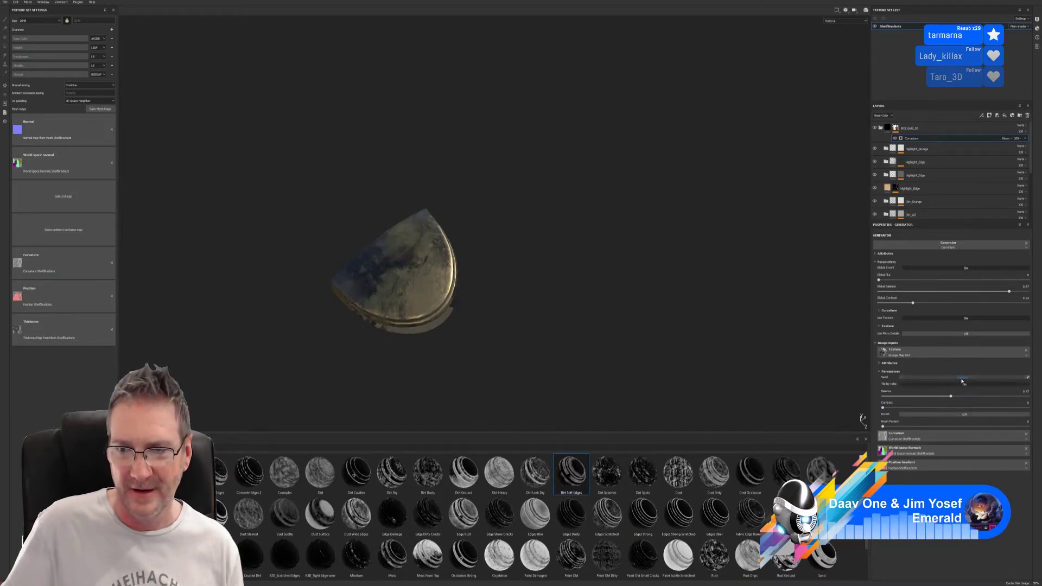
left_click(961, 378)
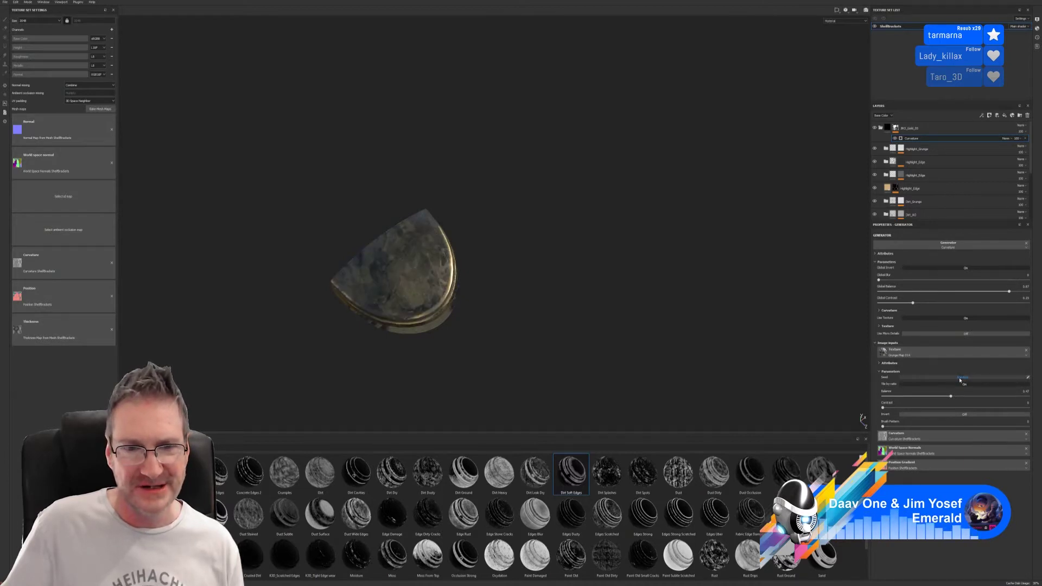
left_click(961, 378)
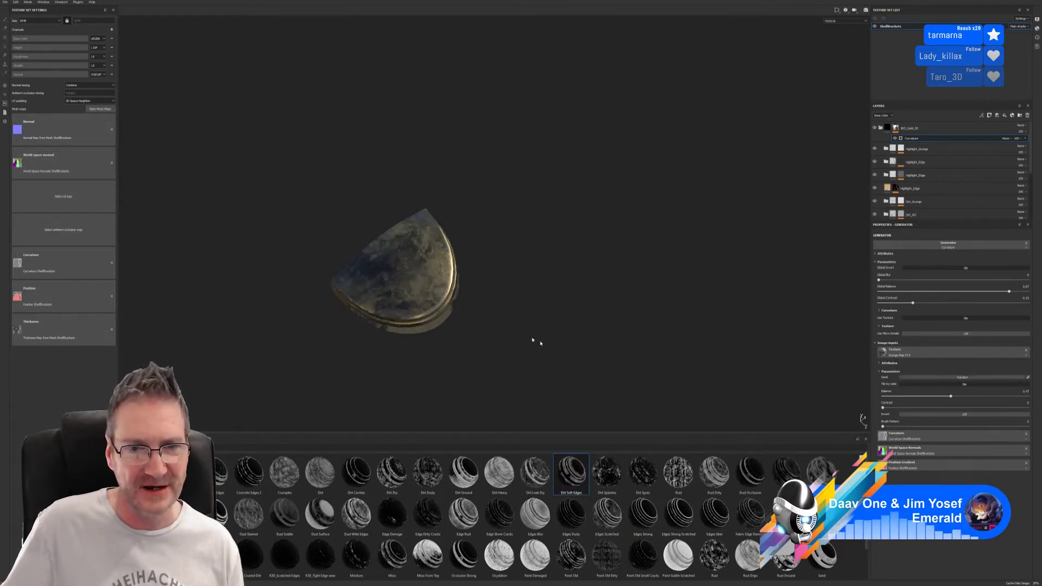
- Save the Substance Painter project as ShelfBrackets in the Glass Shelf and Perfume folder
left_click_drag(535, 342, 489, 296, "alt")
left_click_drag(430, 265, 507, 227, "alt")
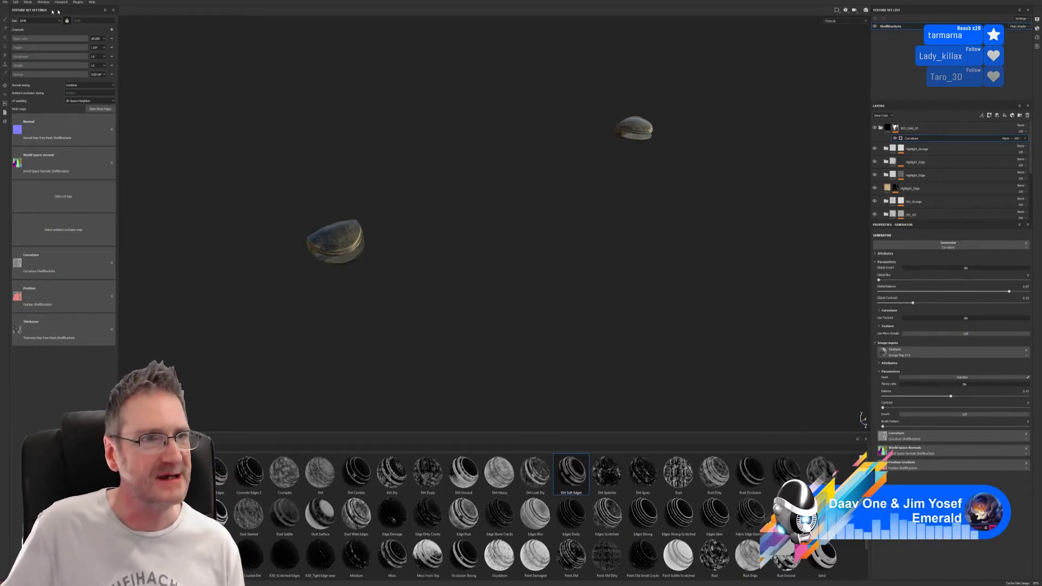
left_click(4, 3)
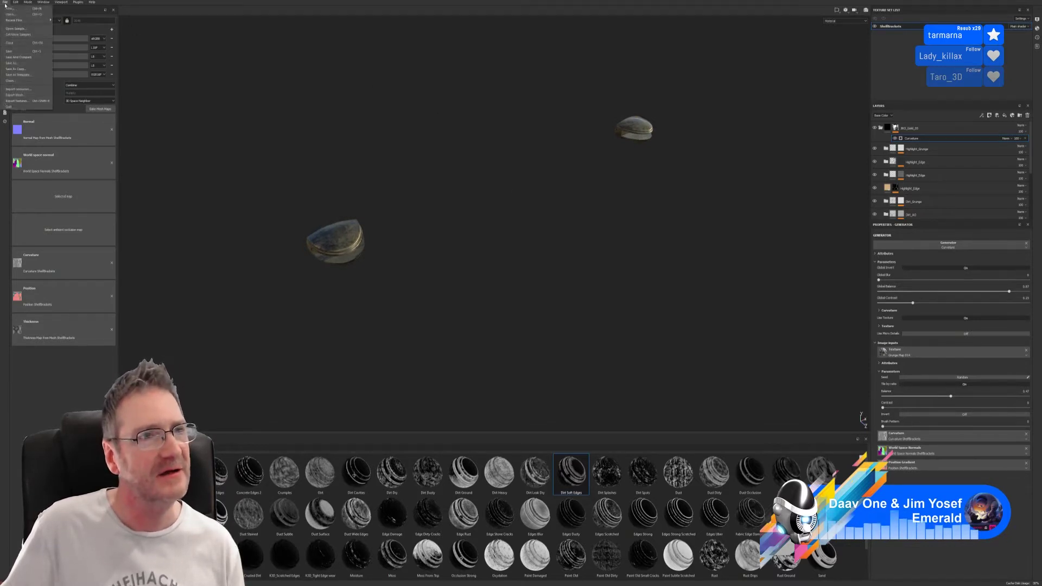
left_click(12, 63)
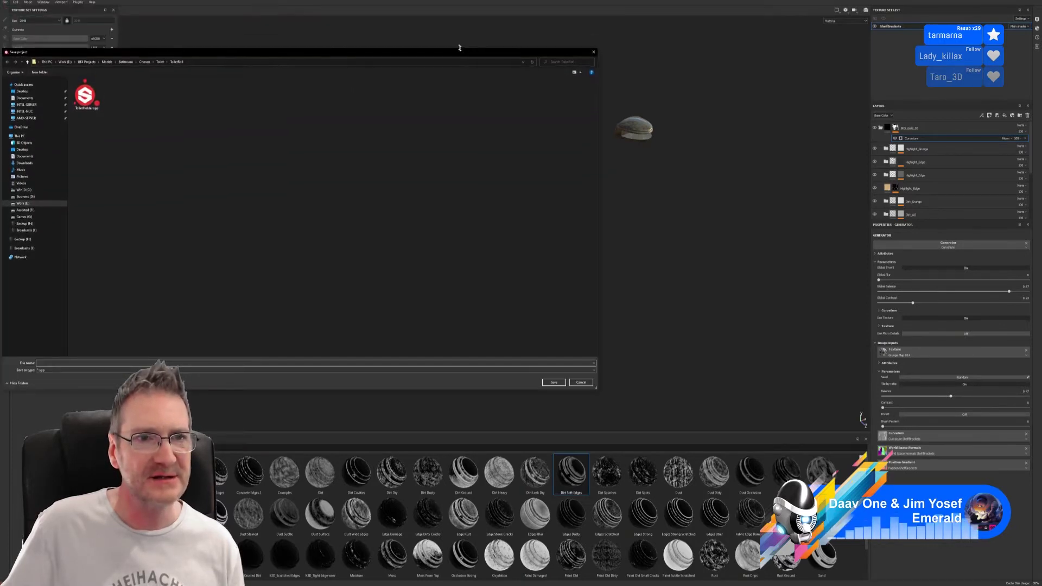
left_click_drag(415, 6, 626, 59)
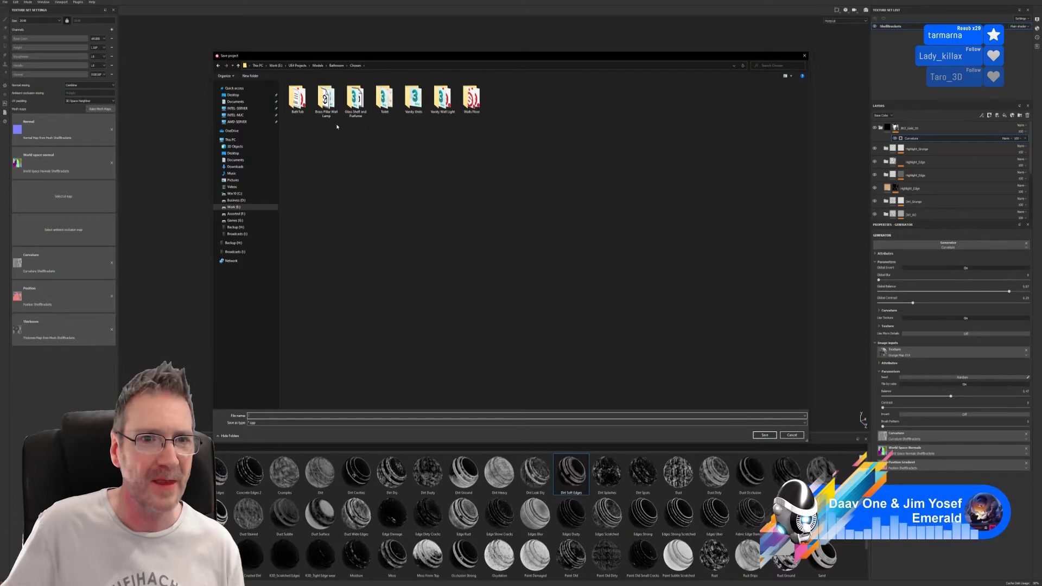
double_click(355, 99)
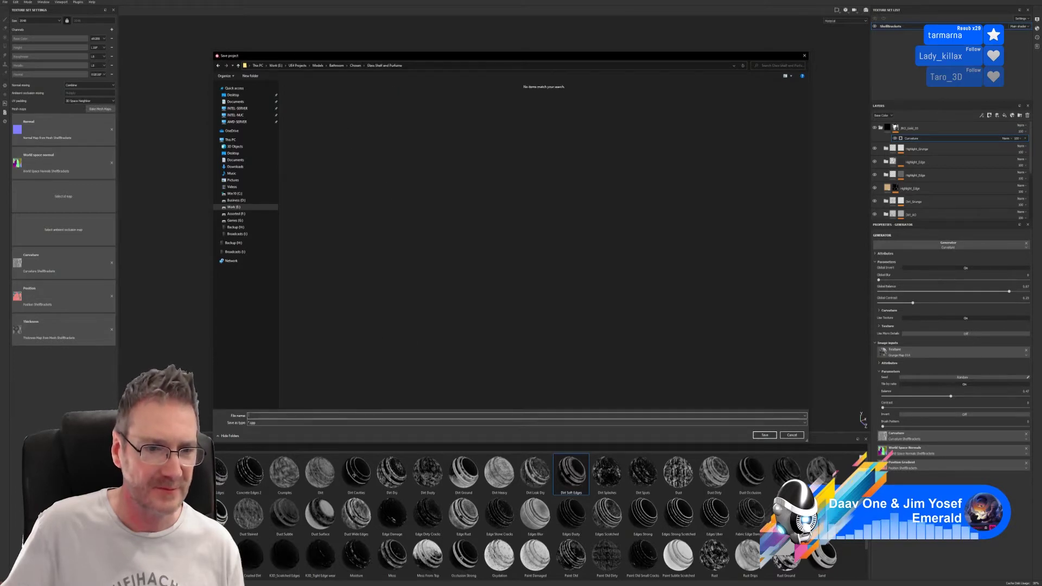
type("Sh")
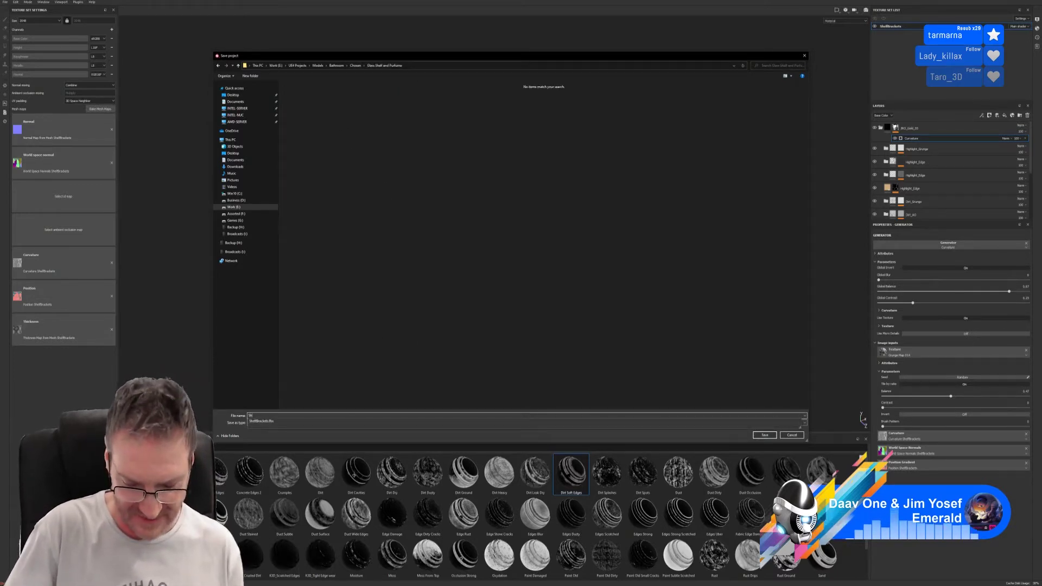
type("elfBrackets")
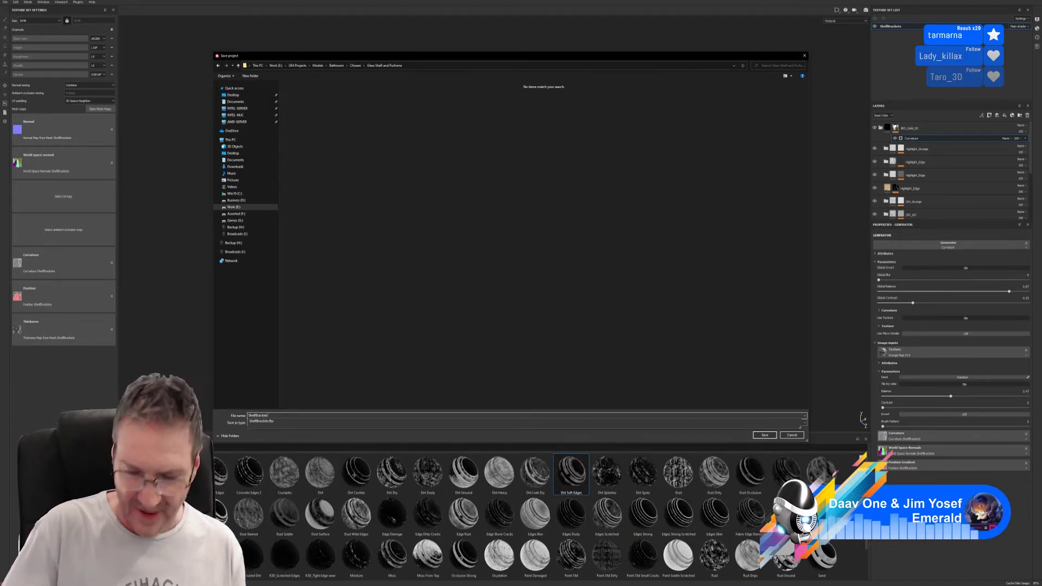
key("Return")
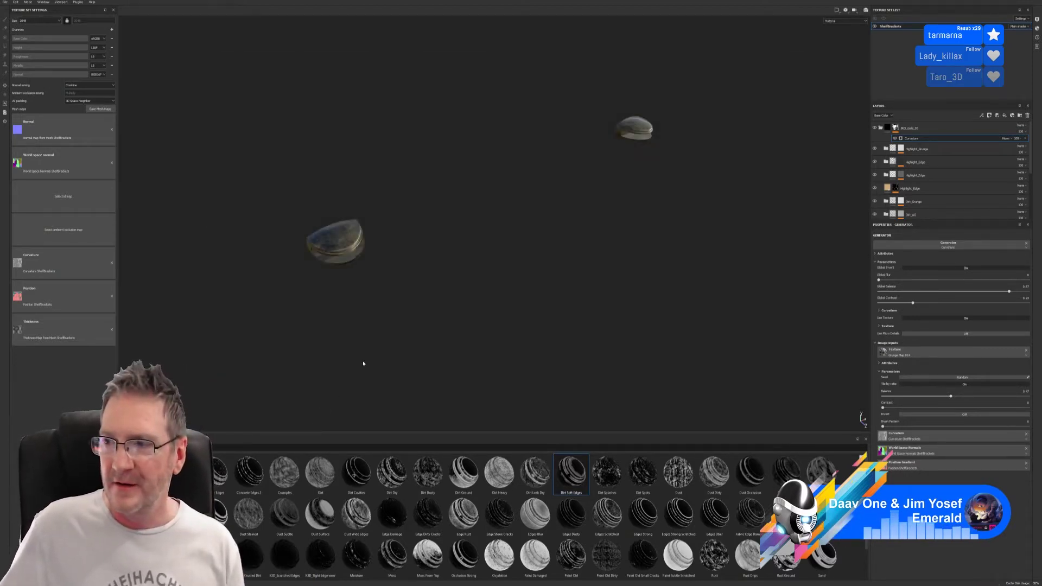
- Start a texture export and set its output folder to Glass Shelf and Perfume under UE4 Projects > Models > Bathroom > Chosen on the Work drive
left_click(5, 4)
left_click(24, 100)
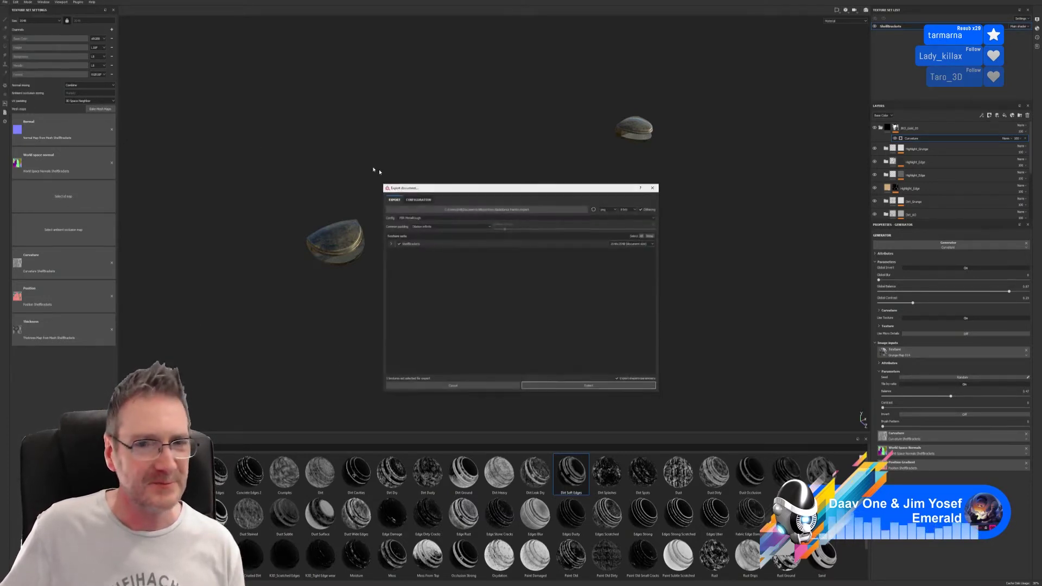
left_click(529, 210)
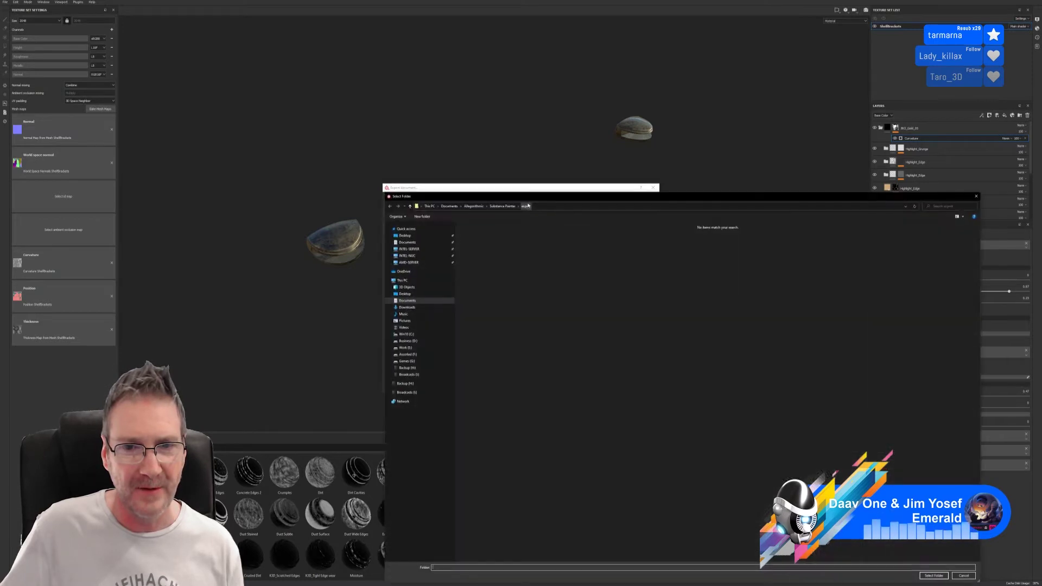
left_click(474, 207)
left_click_drag(488, 196, 412, 143)
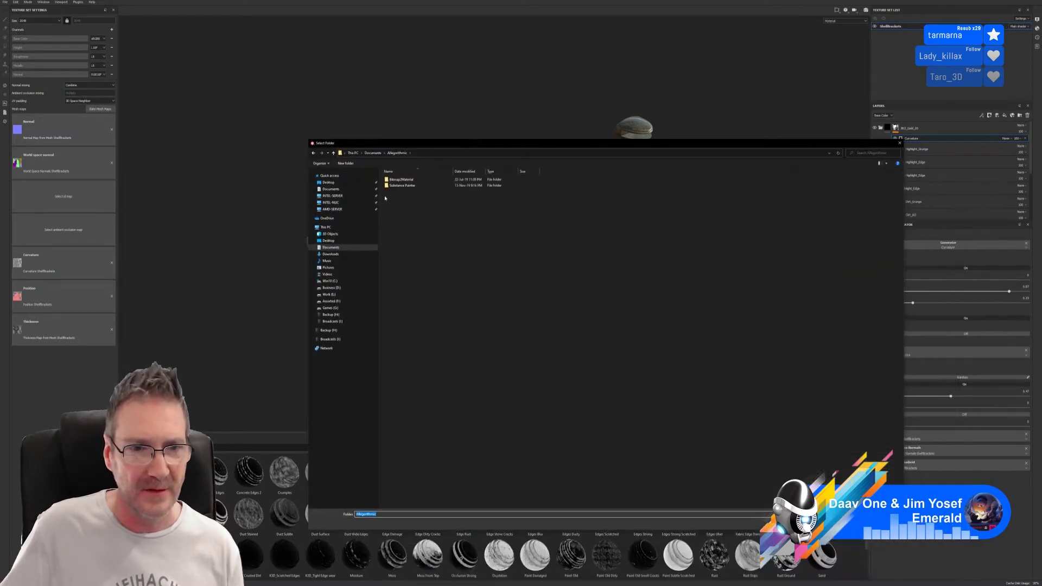
left_click(342, 294)
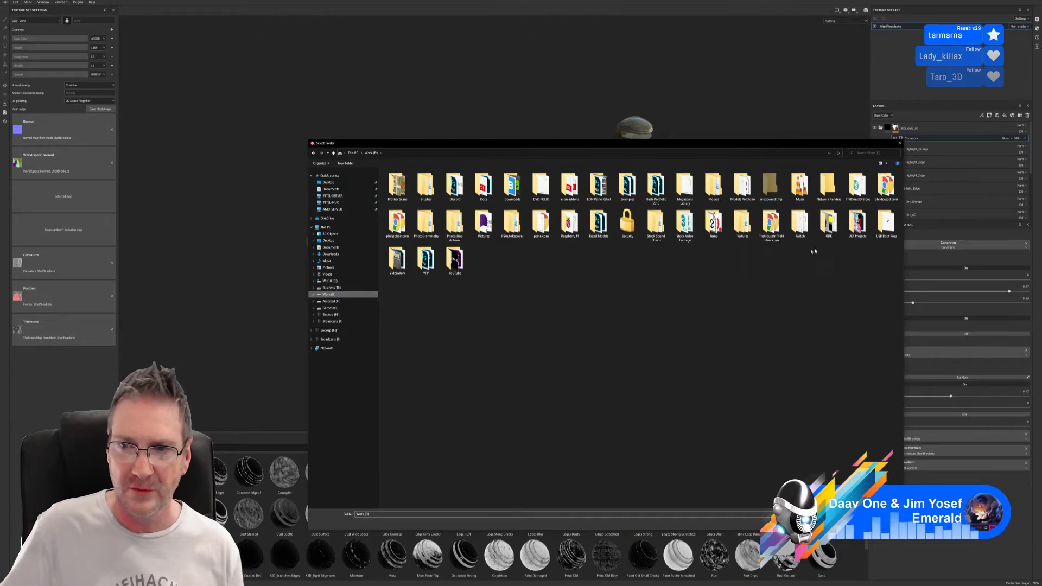
double_click(862, 222)
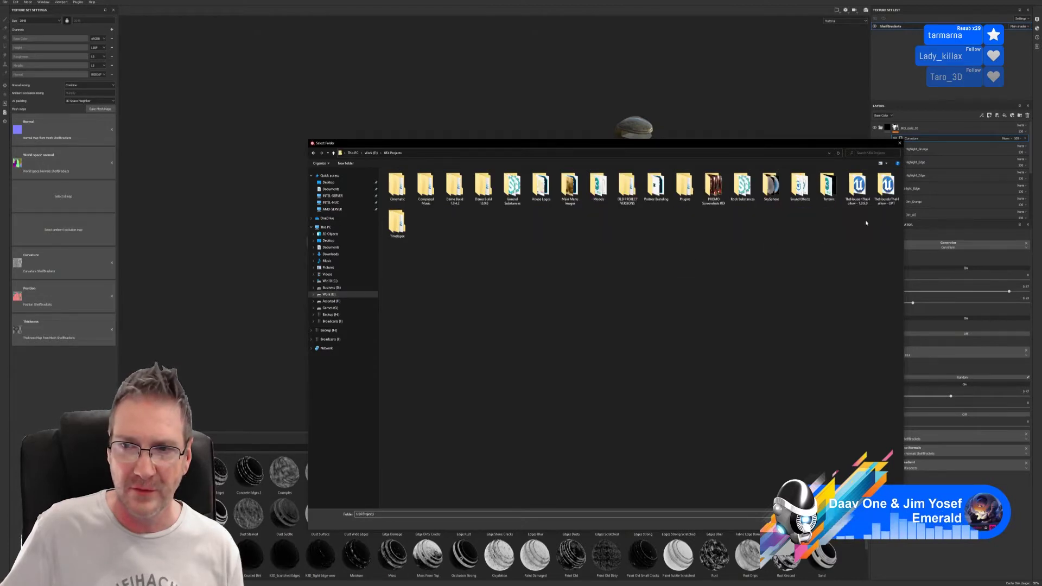
double_click(599, 187)
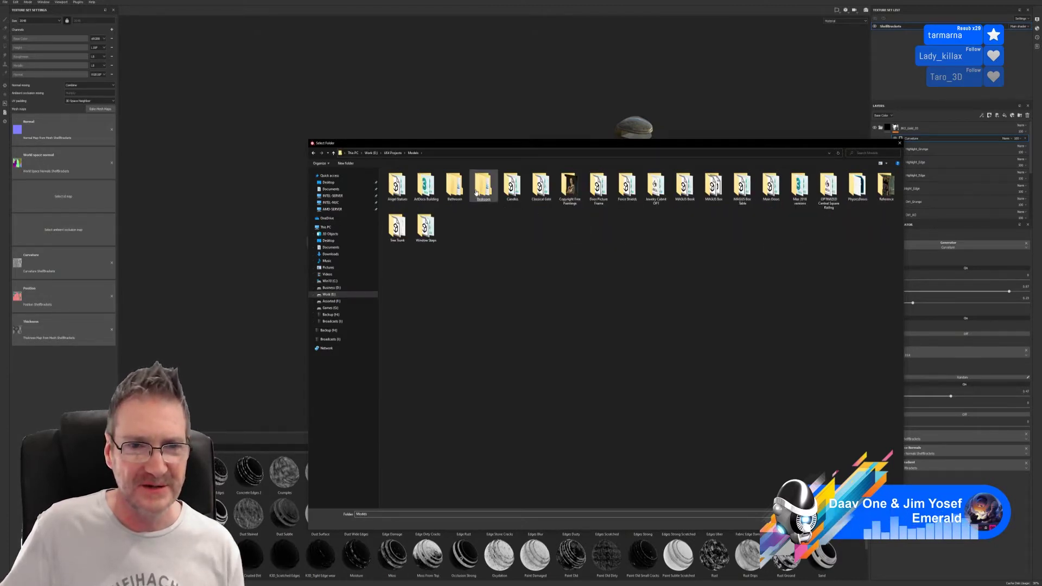
double_click(454, 186)
double_click(570, 186)
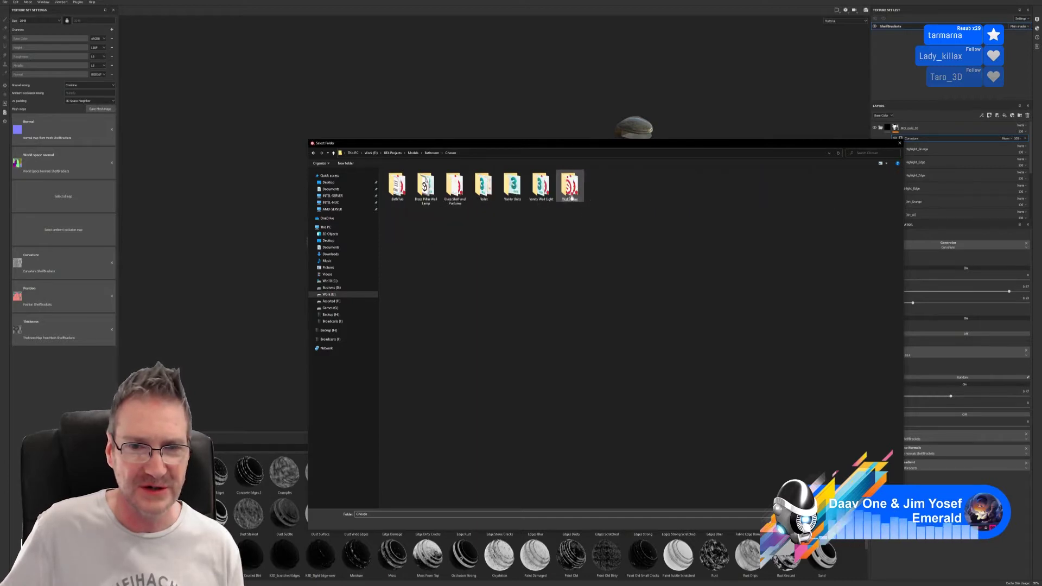
double_click(455, 186)
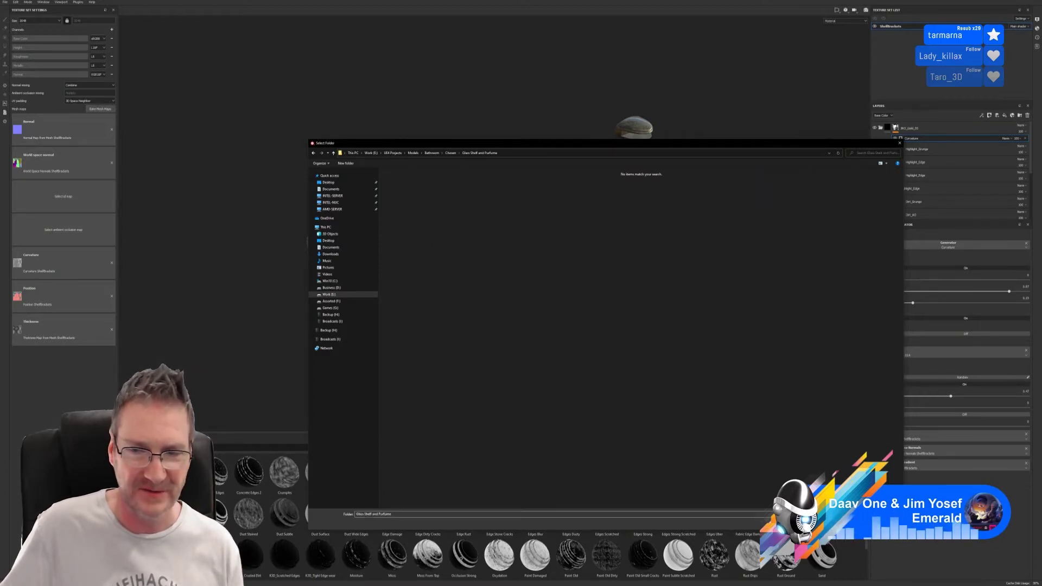
left_click(860, 523)
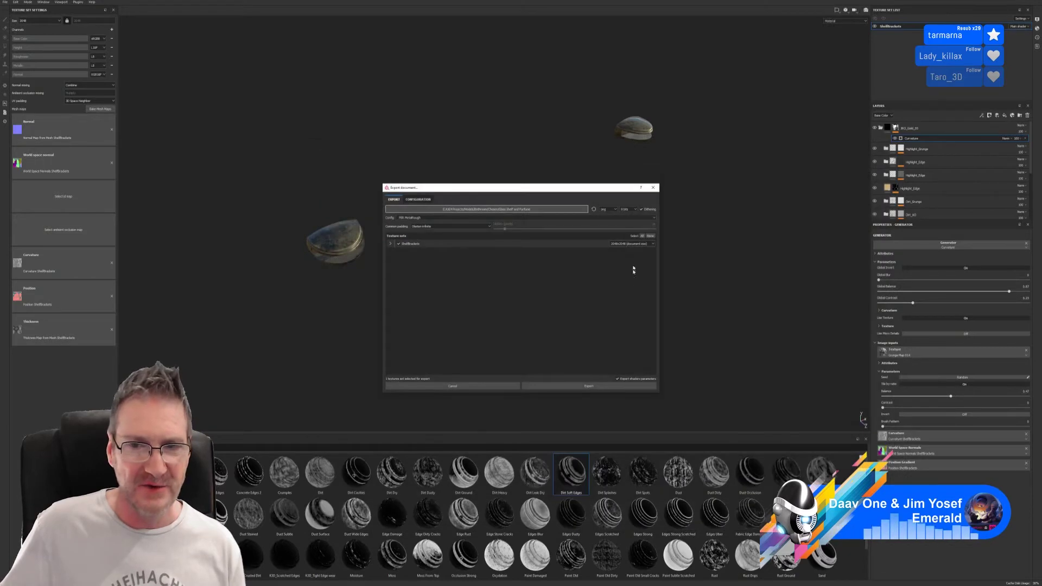
- Set the ShelfBrackets texture set's export size to 512x512 and export its maps
left_click(639, 248)
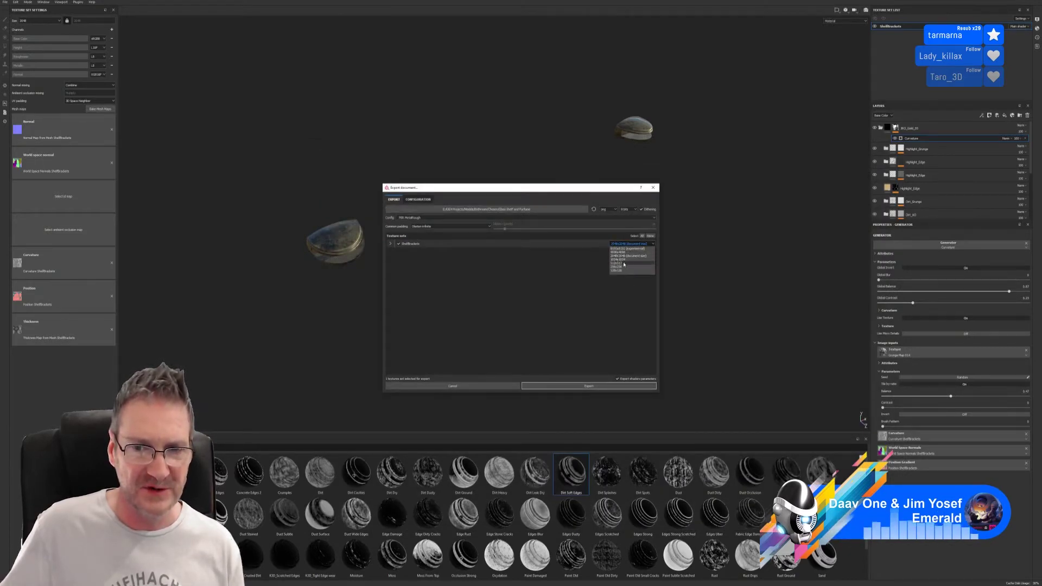
left_click(624, 265)
left_click(591, 386)
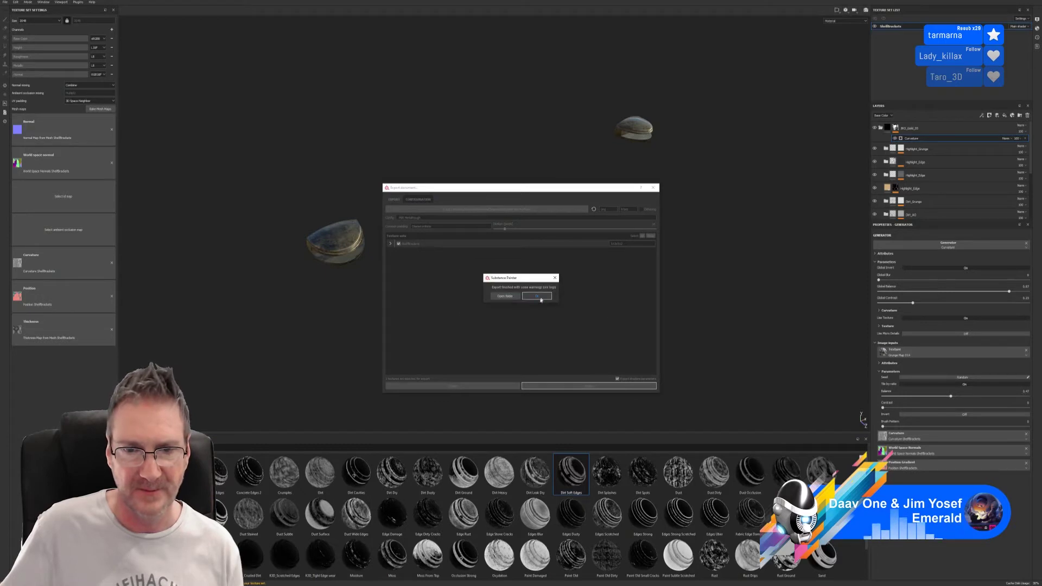
left_click(539, 297)
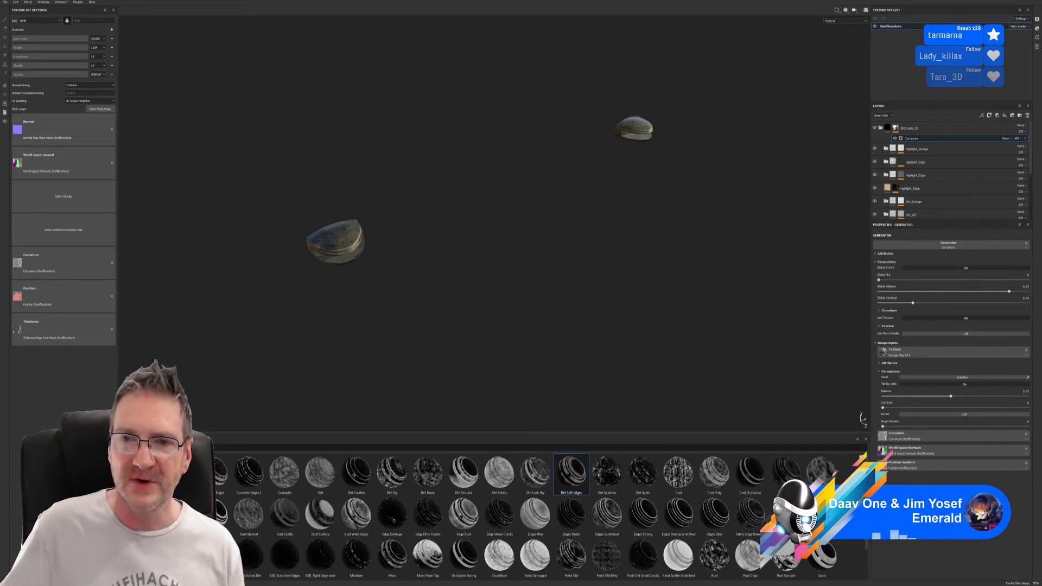
- Switch to 3ds Max, deselect the shelf brackets and open the Slate Material Editor
left_click(1009, 1)
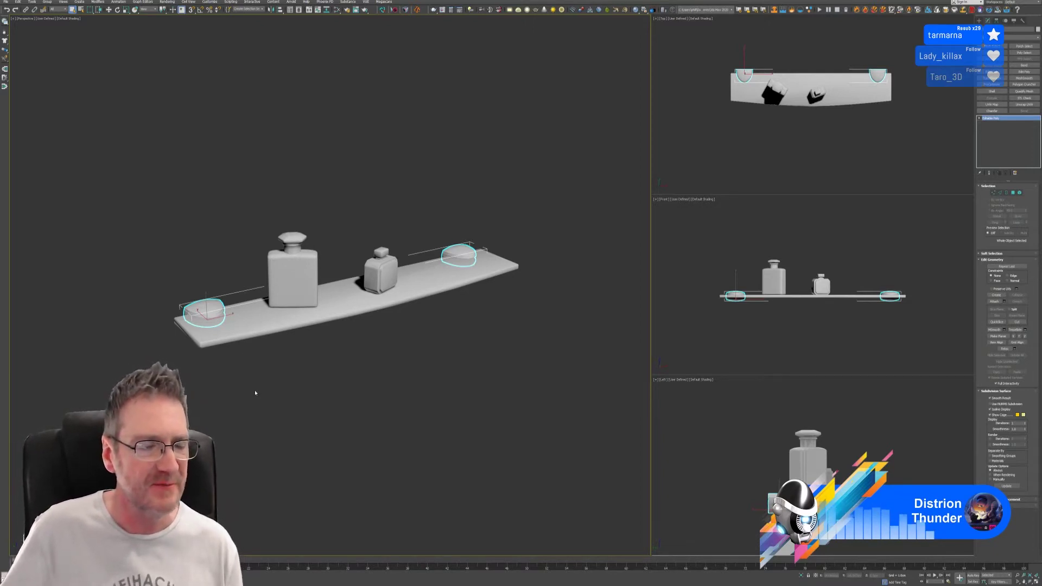
left_click(266, 85)
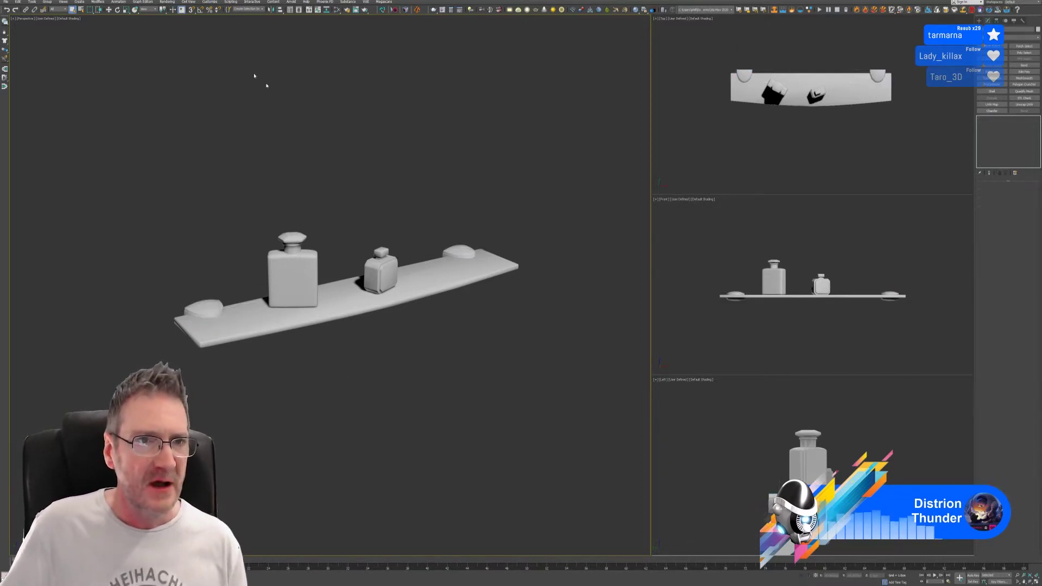
left_click(338, 10)
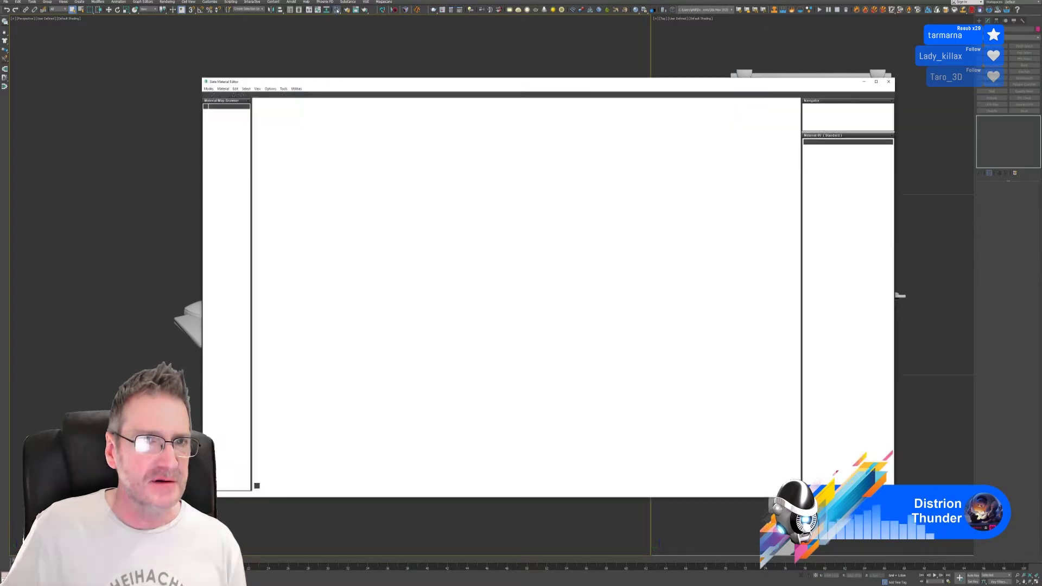
- Move the two existing perfume material nodes aside and add a new Standard material in the free space of the node view
middle_click_drag(478, 244, 513, 236)
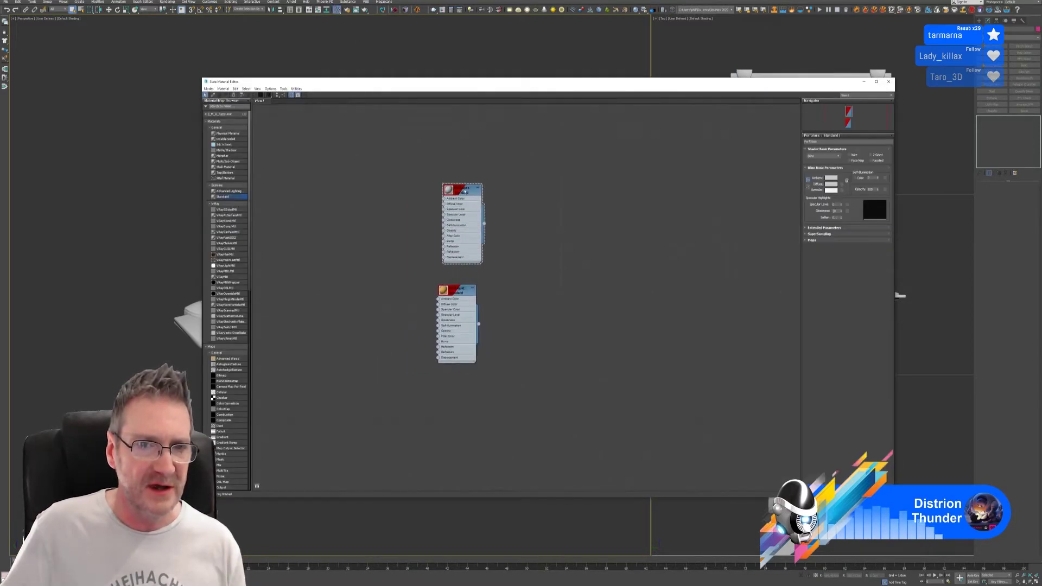
left_click_drag(466, 190, 357, 128)
left_click_drag(458, 290, 353, 222)
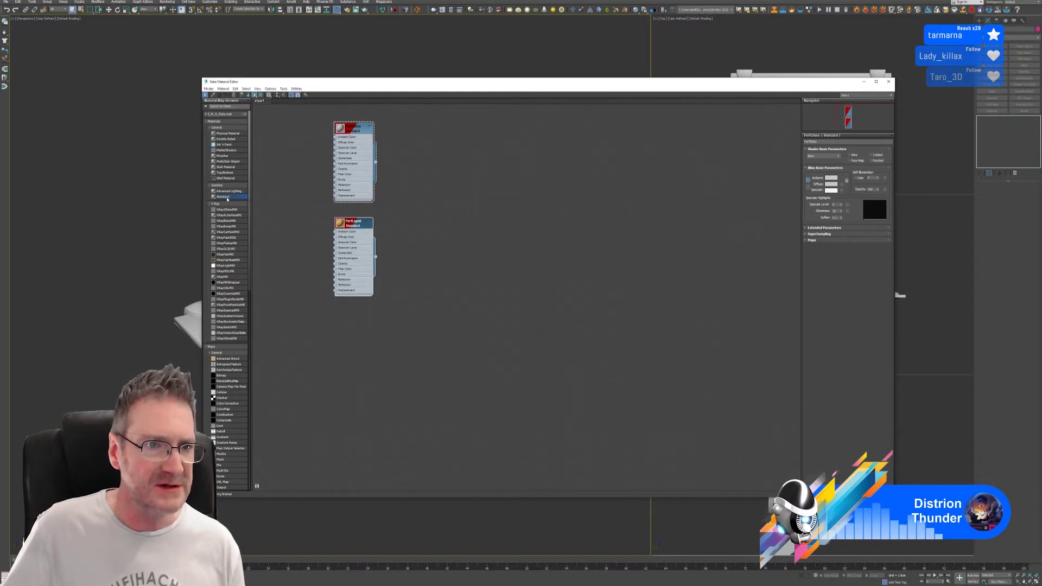
left_click_drag(222, 196, 617, 275)
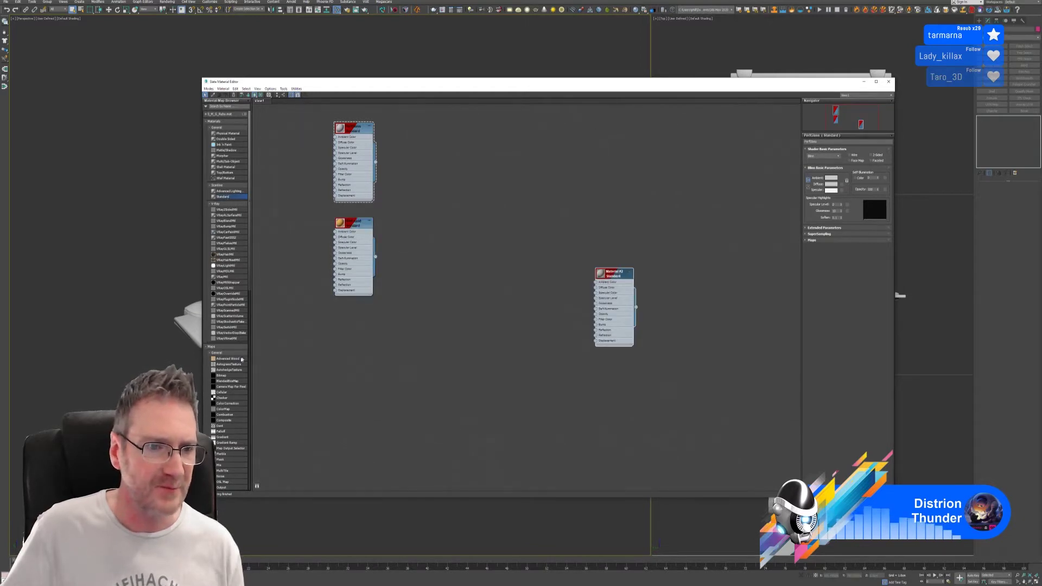
- Add a Bitmap node beside the new Standard material, loading ShelfBrackets_ShelfBrackets_BaseColor.png from the Glass Shelf and Perfume folder
left_click_drag(227, 375, 515, 281)
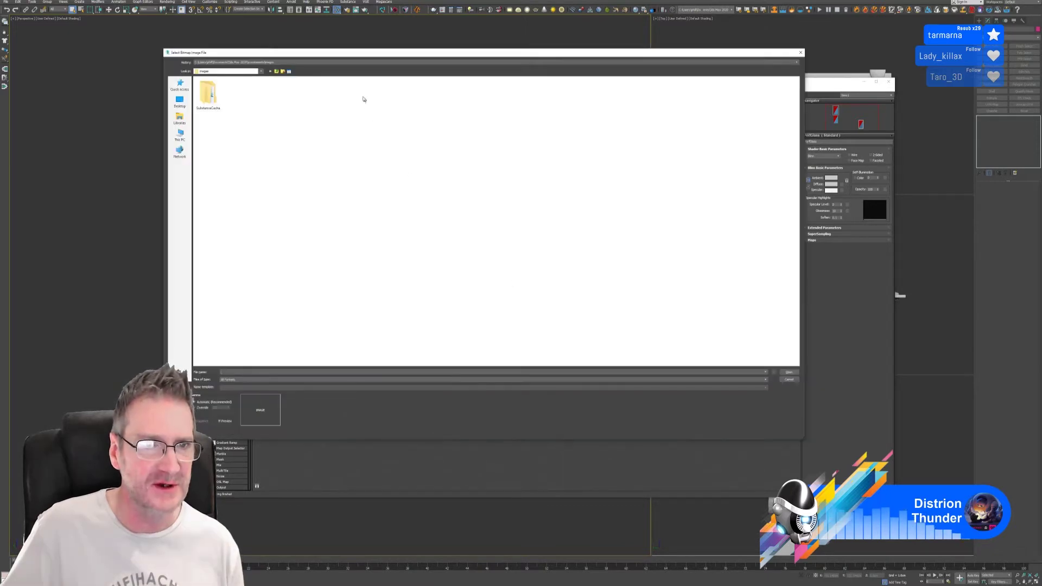
left_click(180, 134)
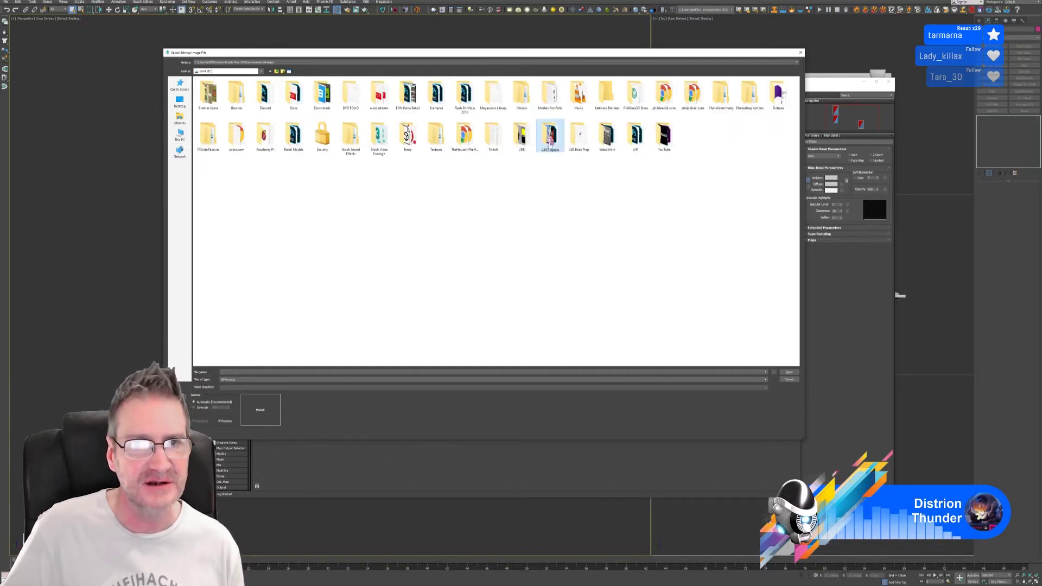
double_click(550, 136)
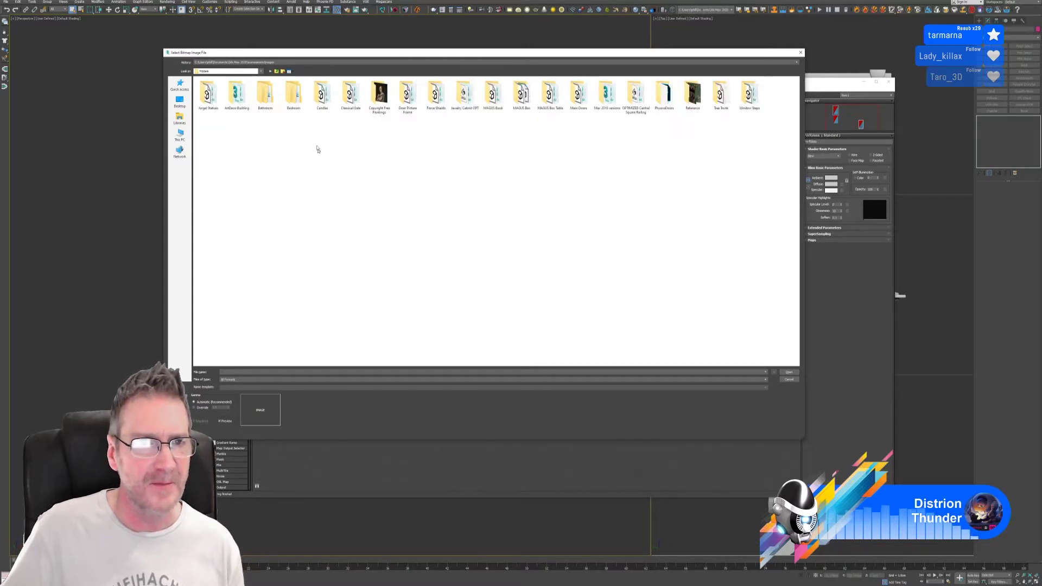
double_click(269, 99)
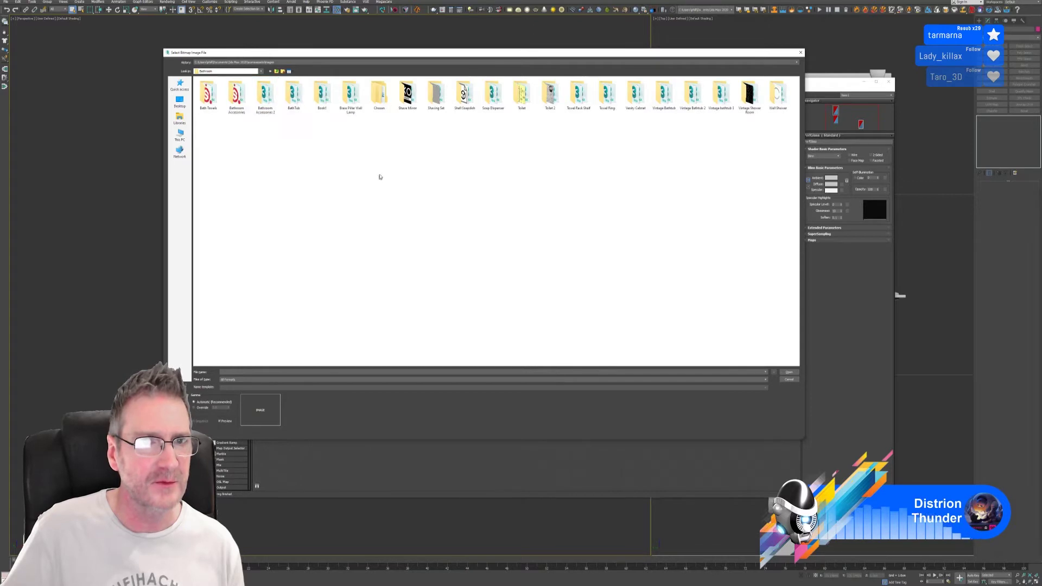
left_click(379, 95)
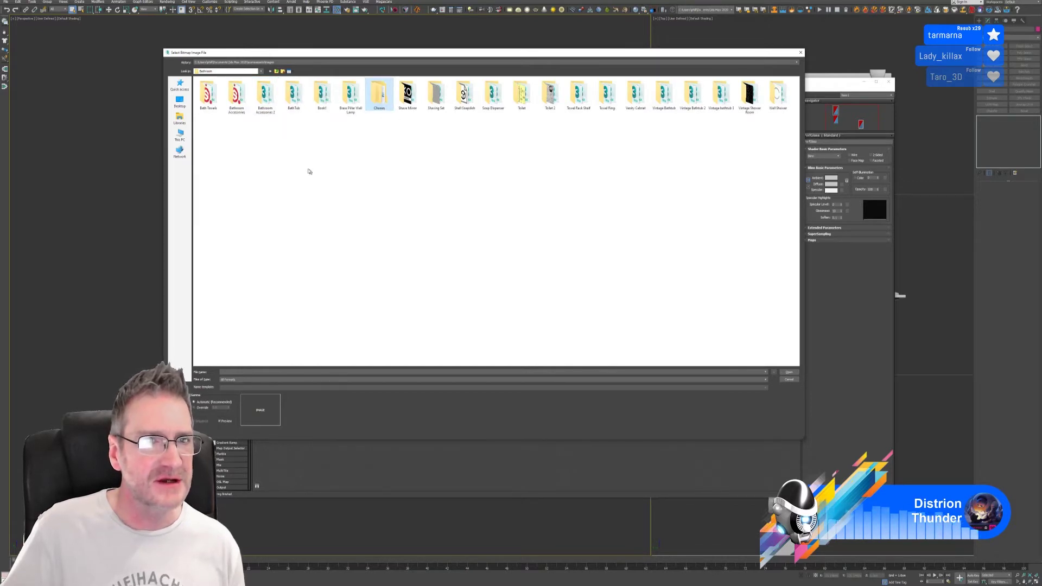
key("Return")
left_click(275, 111)
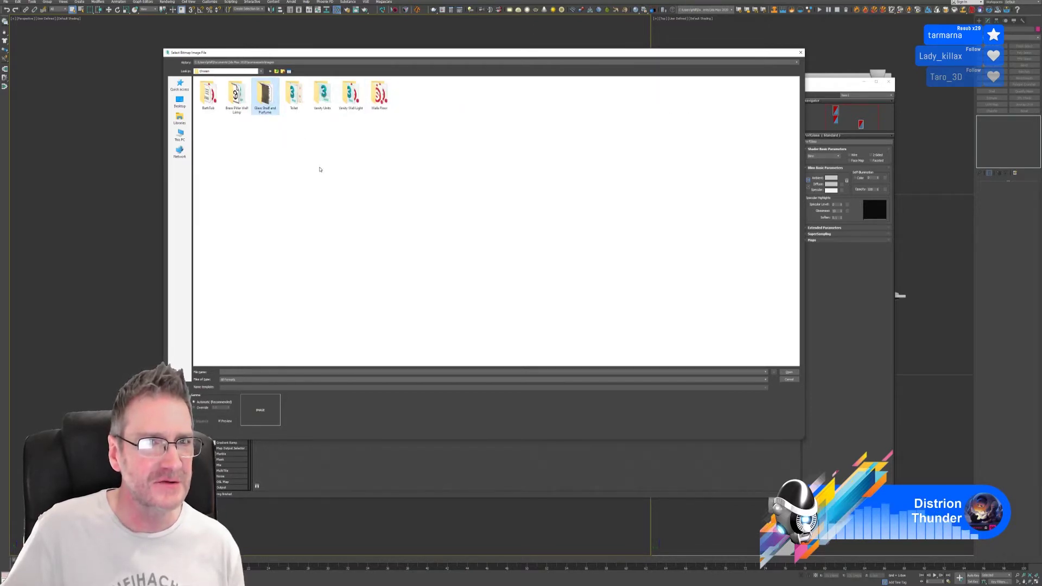
key("Return")
key("Right")
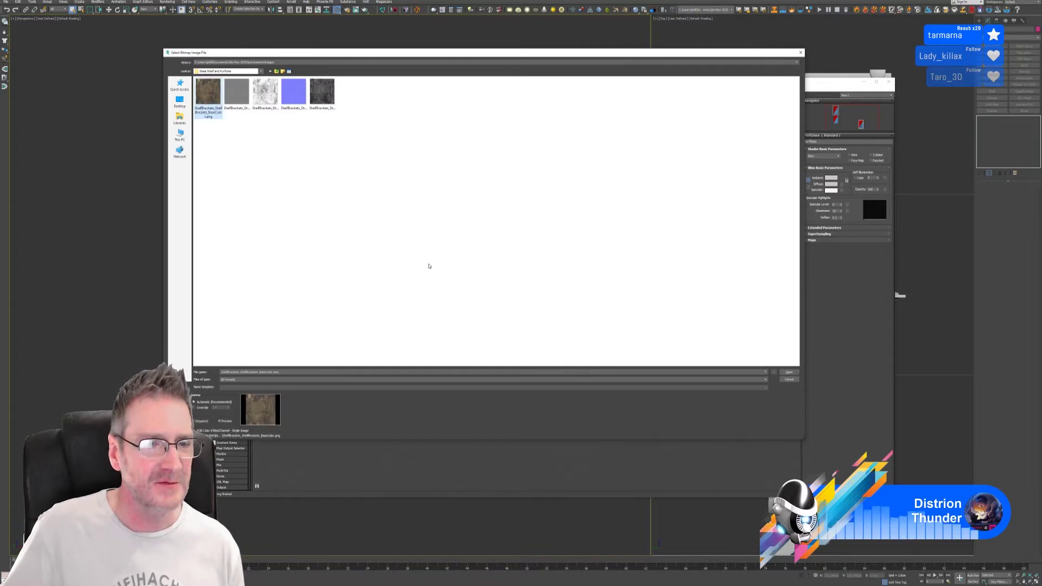
key("Return")
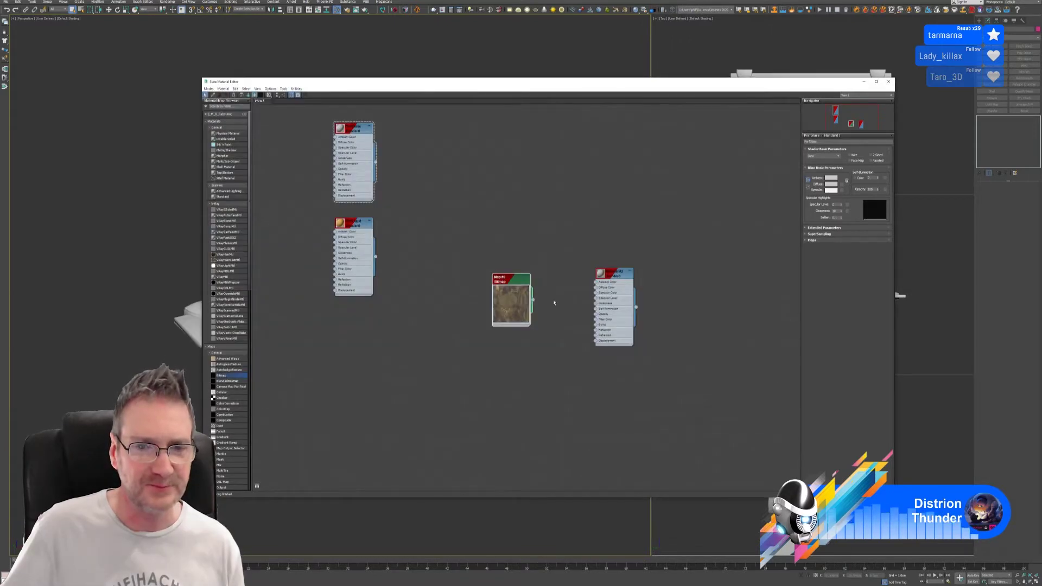
scroll(591, 308, "up", 2)
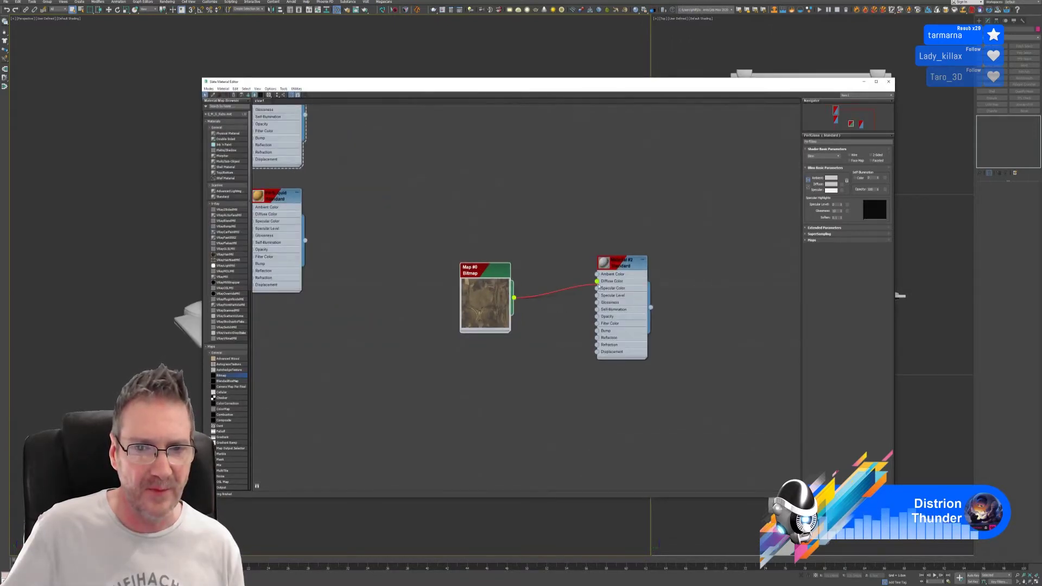
- Connect the BaseColor bitmap to the new Standard material's Diffuse Color and assign the material to the shelf brackets
left_click_drag(599, 287, 598, 283)
double_click(627, 264)
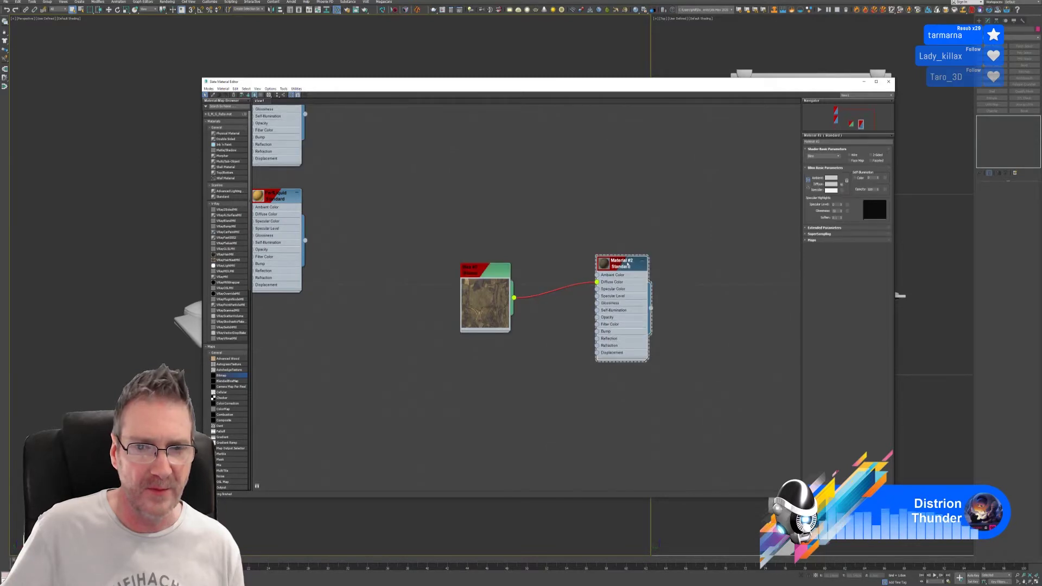
left_click(190, 311)
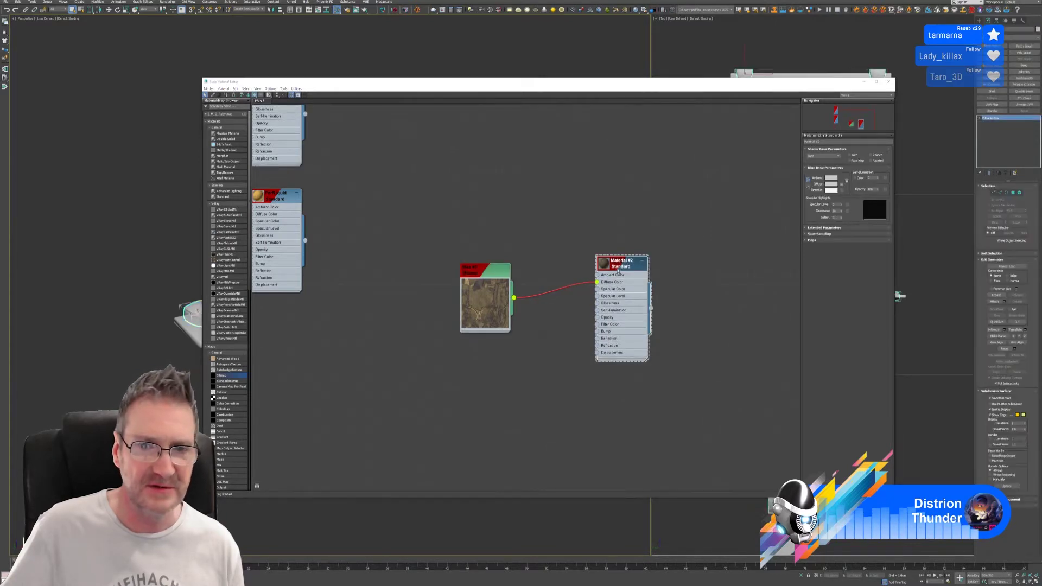
right_click(617, 270)
left_click(646, 275)
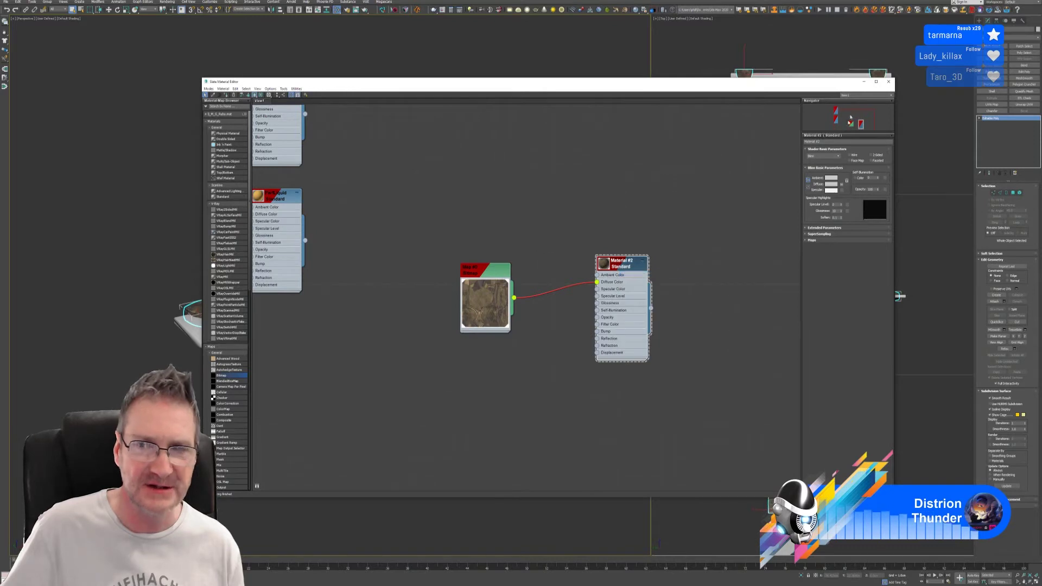
left_click(889, 82)
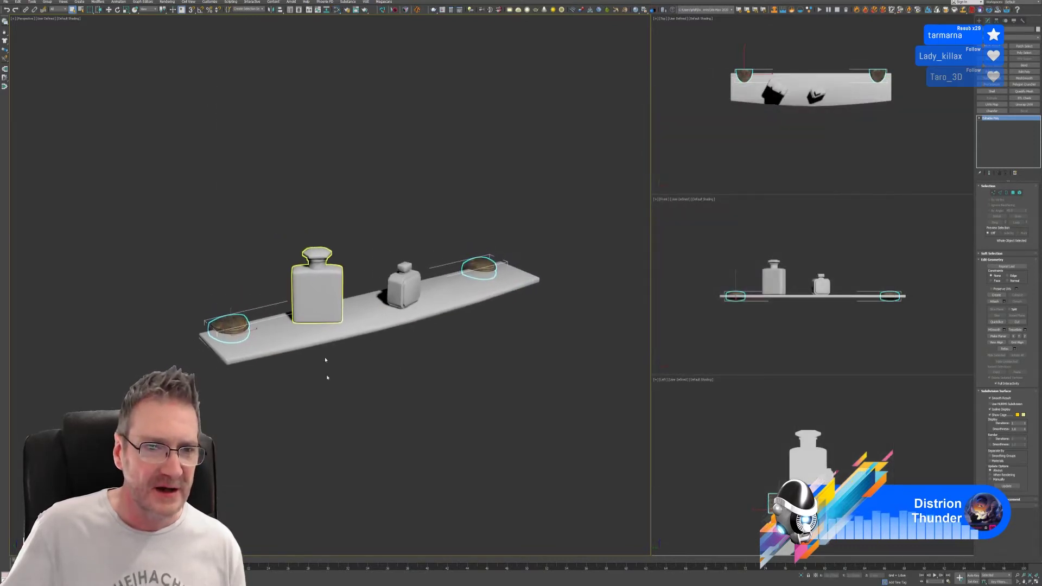
left_click(320, 396)
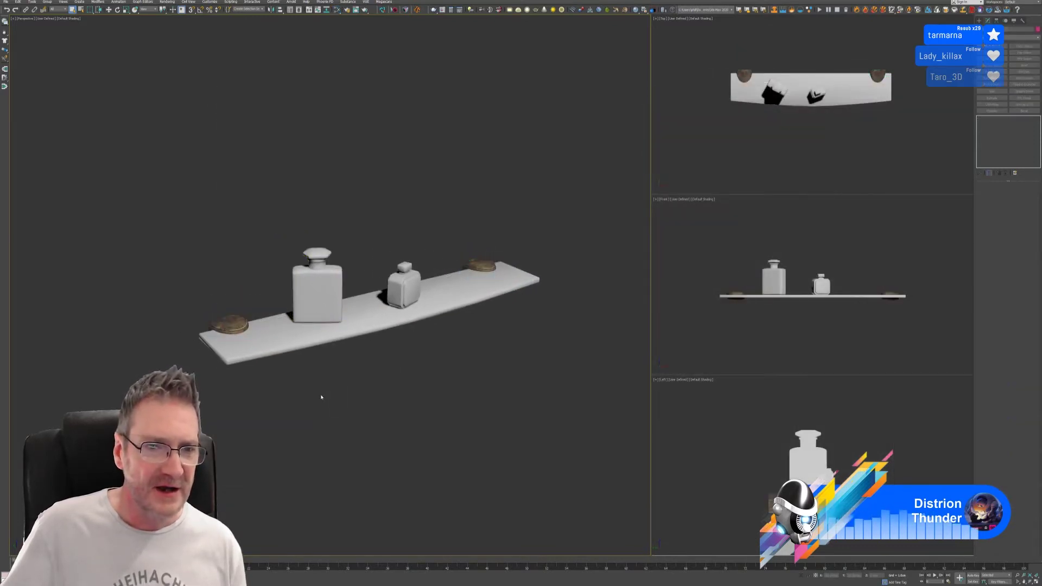
- Reopen the Slate Material Editor, move the PerfGlass node into free space and shift the window to expose the shelf model
left_click(336, 10)
middle_click_drag(488, 186, 525, 233)
left_click_drag(320, 122, 480, 139)
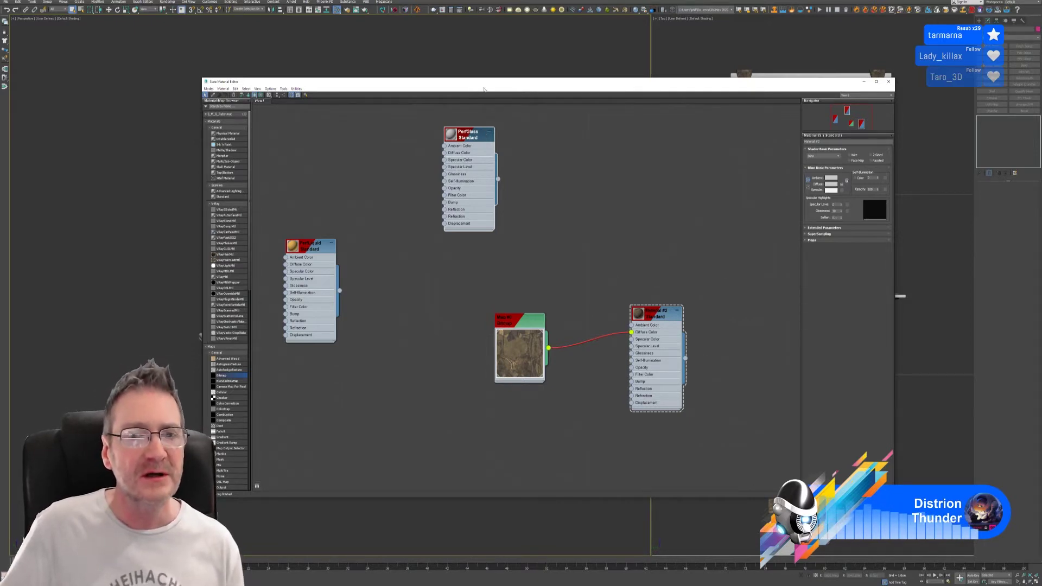
left_click_drag(484, 89, 614, 53)
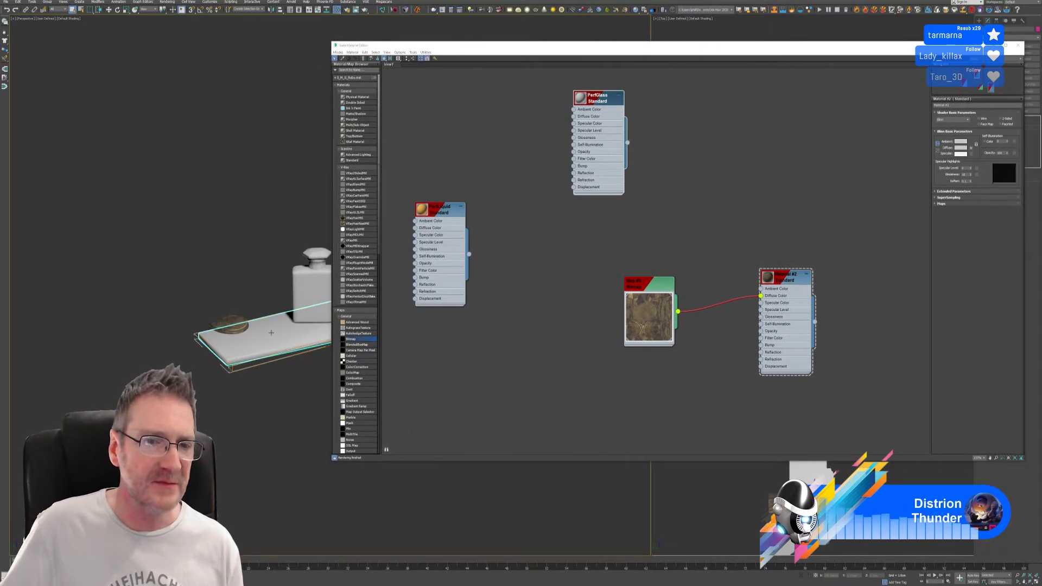
- Assign the PerfGlass material to the glass of the large and small perfume bottles, and close the material editor
right_click(595, 101)
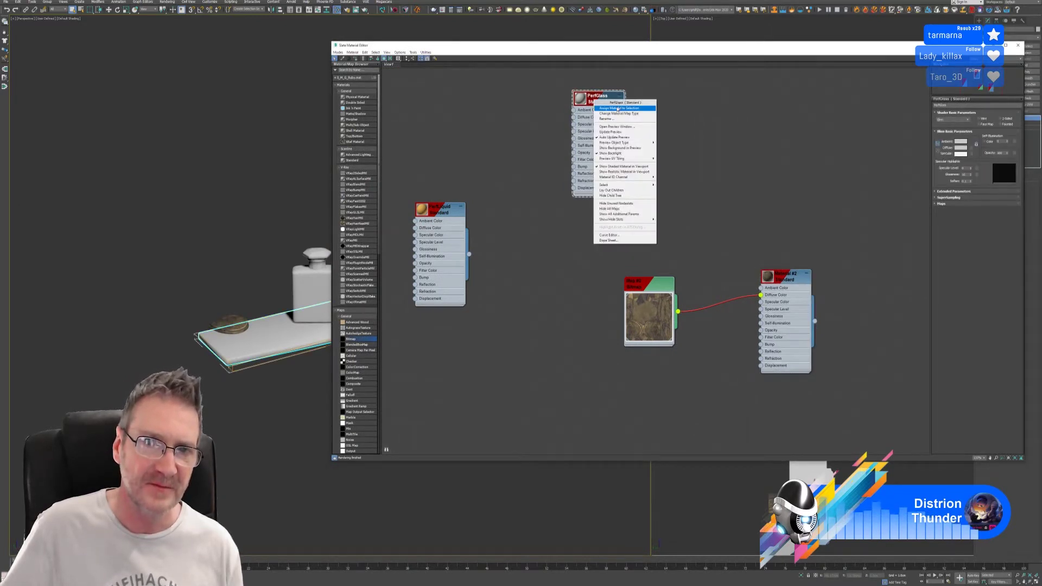
key("Escape")
middle_click_drag(221, 180, 128, 188)
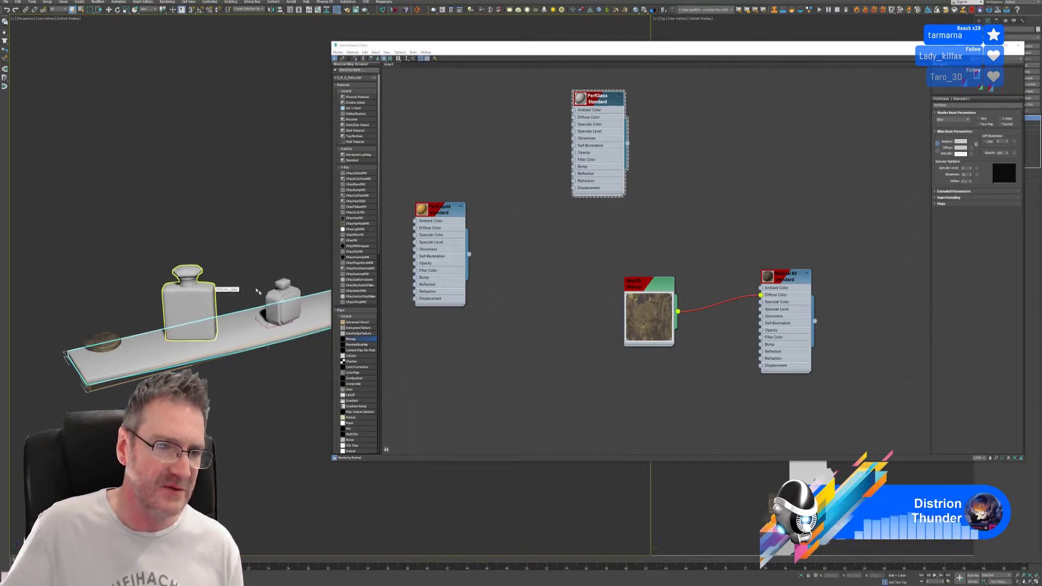
left_click(206, 296)
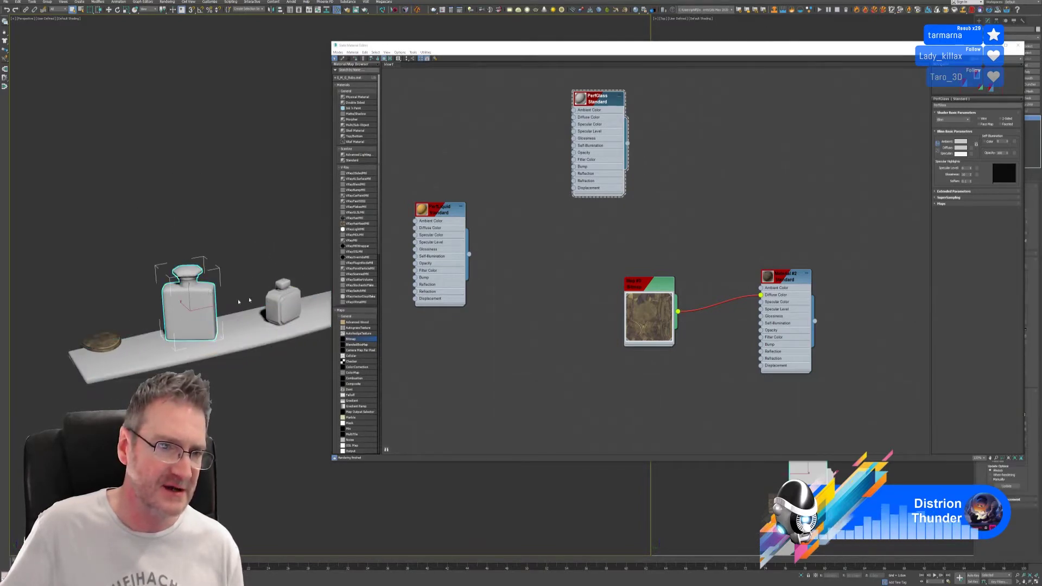
right_click(600, 102)
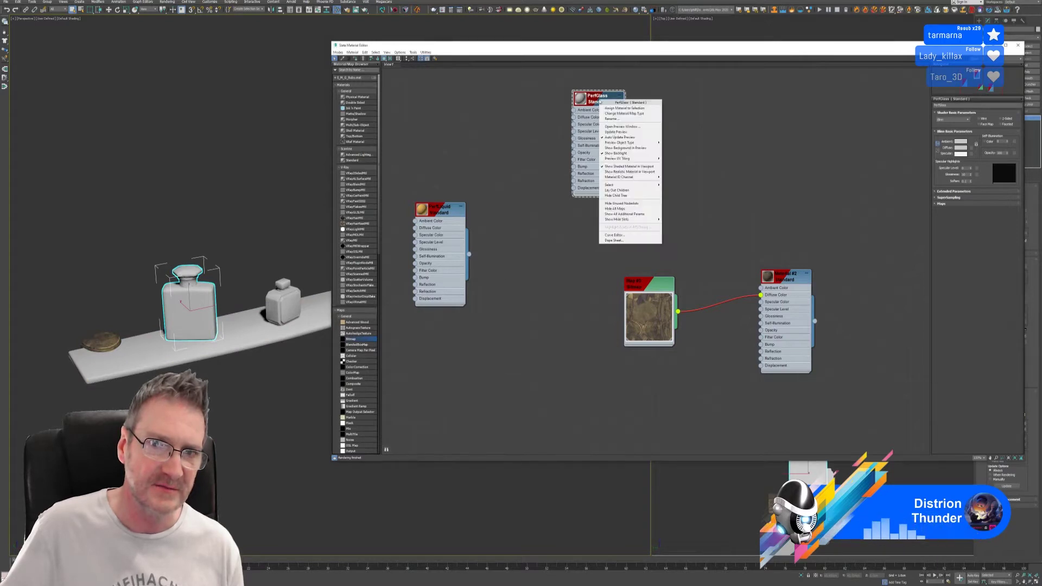
left_click(616, 109)
left_click(282, 301)
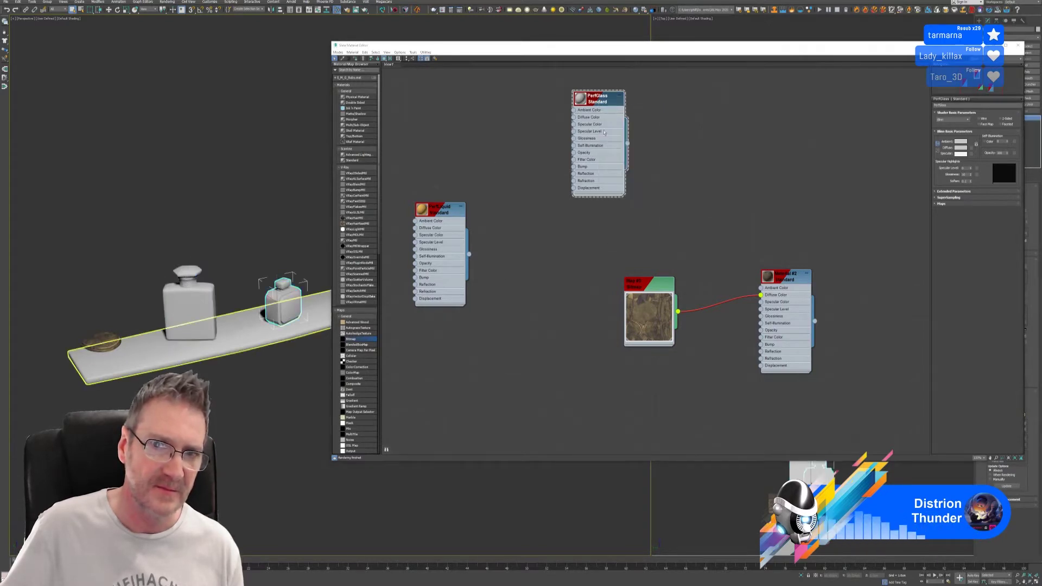
right_click(605, 103)
left_click(615, 109)
middle_click_drag(242, 208, 197, 180)
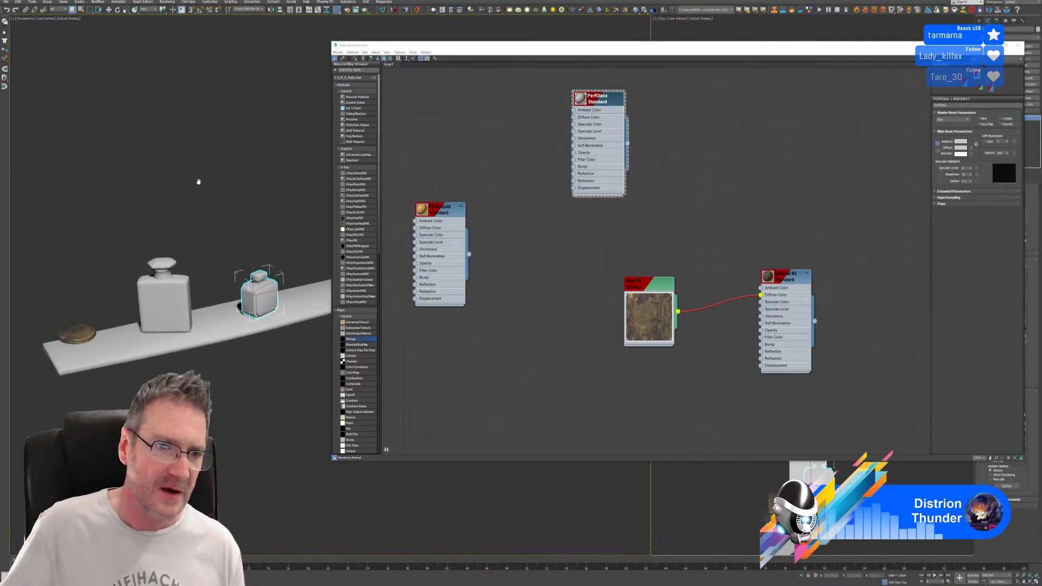
left_click_drag(514, 46, 397, 64)
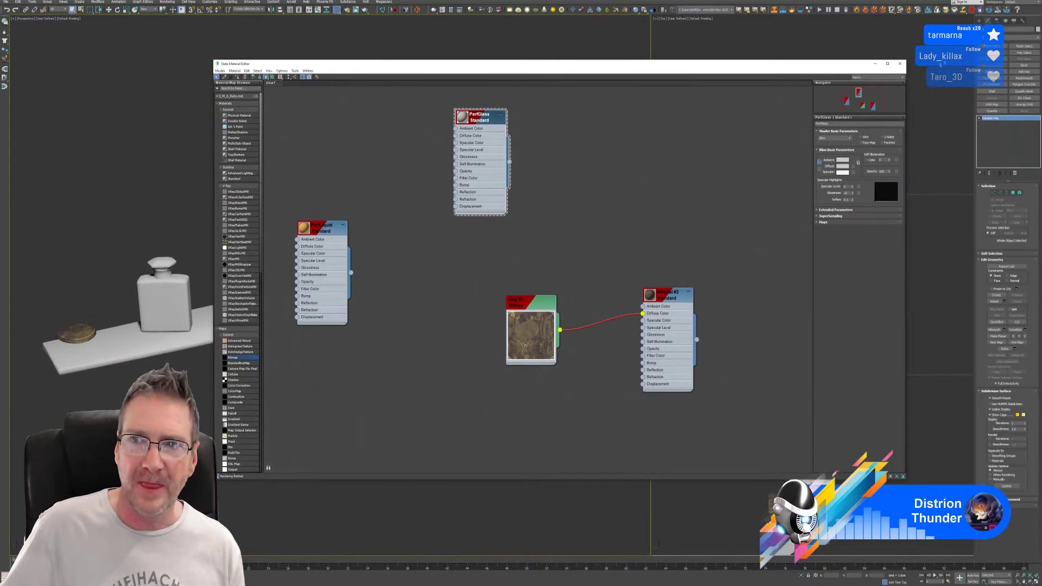
left_click(901, 63)
- Select the liquid objects of both perfume bottles by name and isolate them
middle_click_drag(265, 239, 386, 209, "alt")
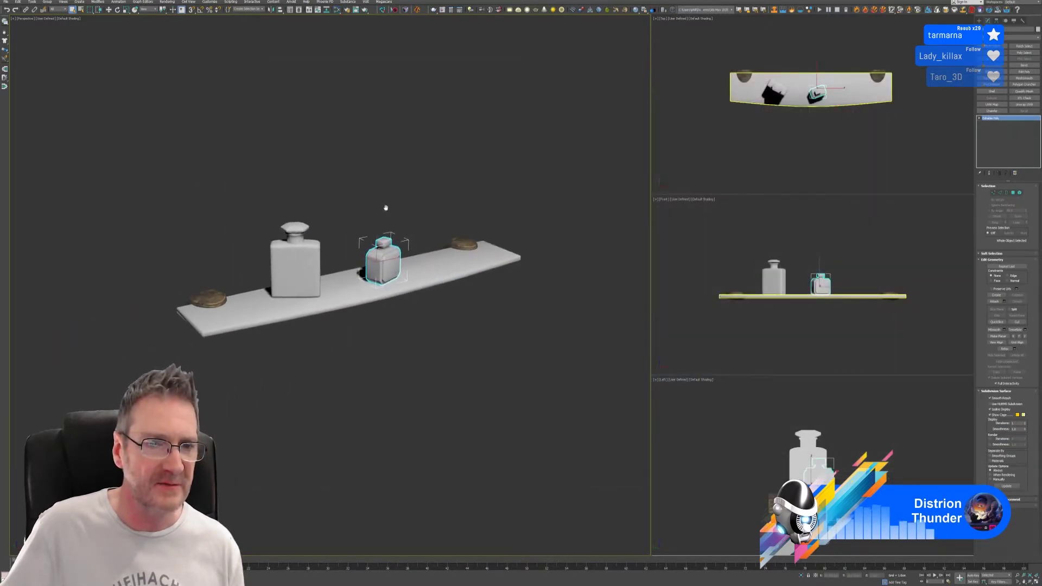
scroll(310, 228, "up", 2)
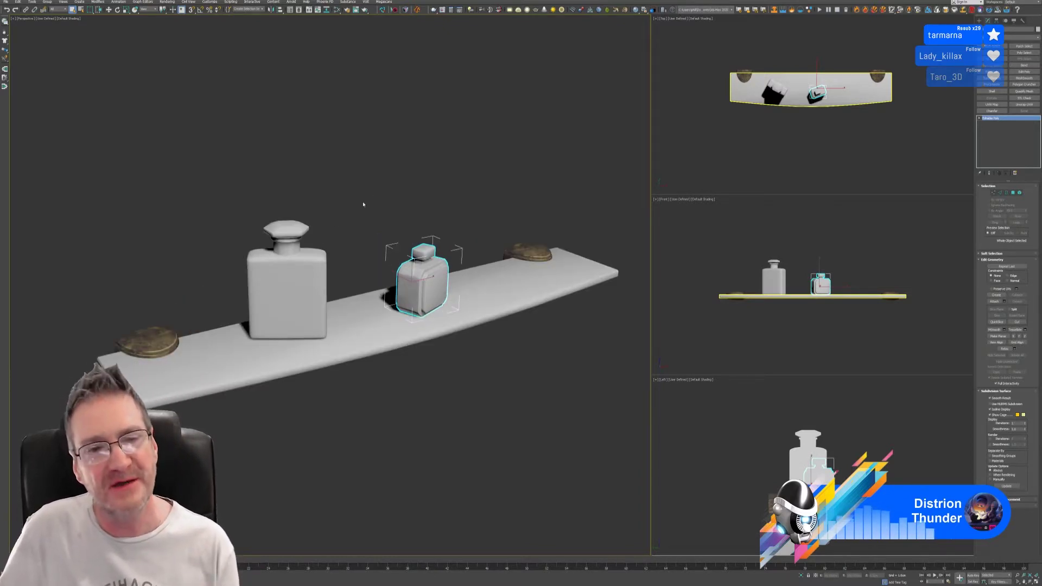
left_click(81, 10)
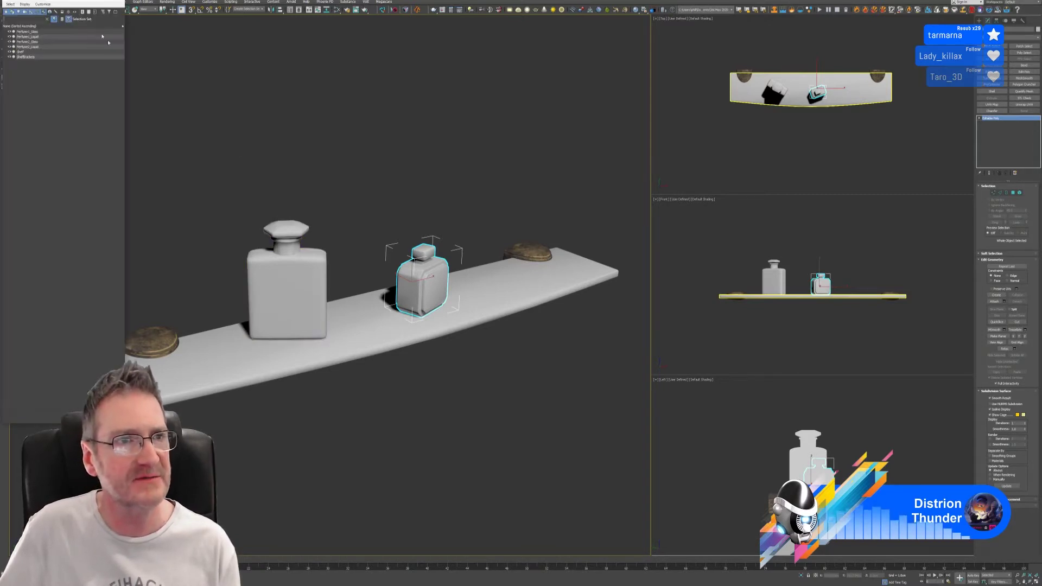
left_click(43, 37)
left_click(47, 48, "ctrl")
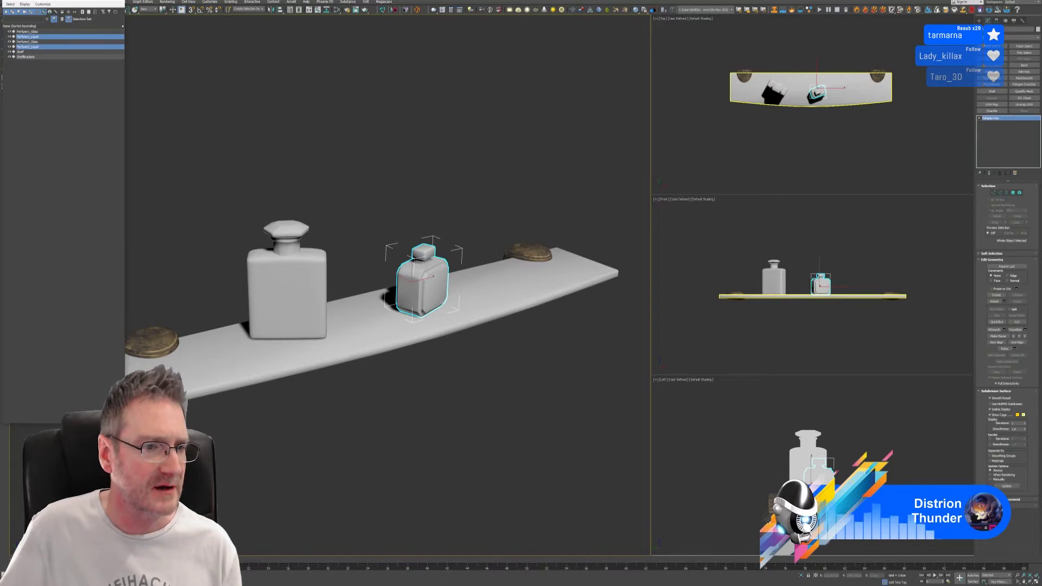
key("Return")
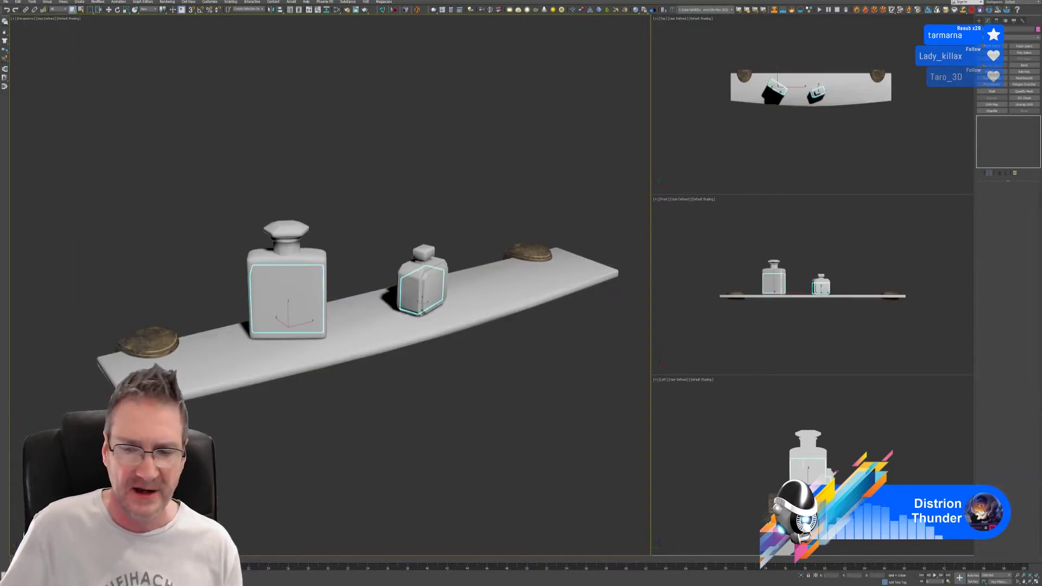
left_click(802, 577)
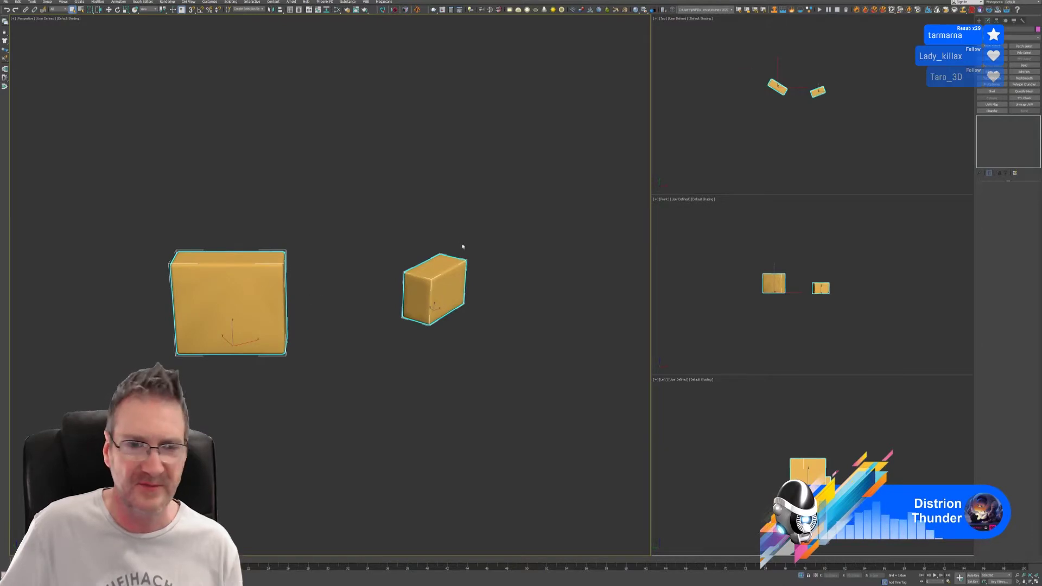
middle_click_drag(350, 217, 333, 197, "alt")
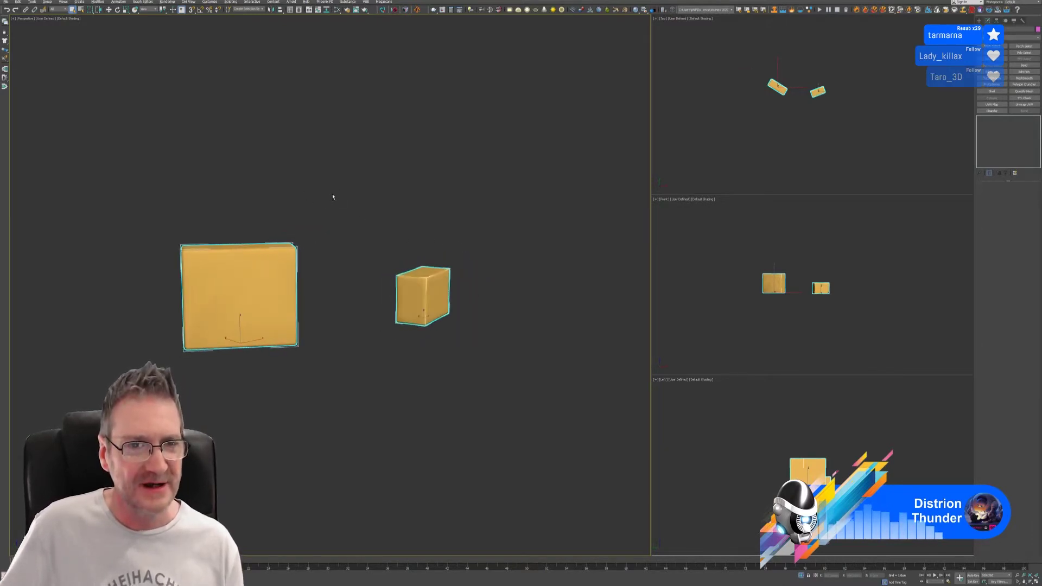
- Assign the PerfLiquid material to the two isolated liquid objects and close the material editor
left_click(338, 10)
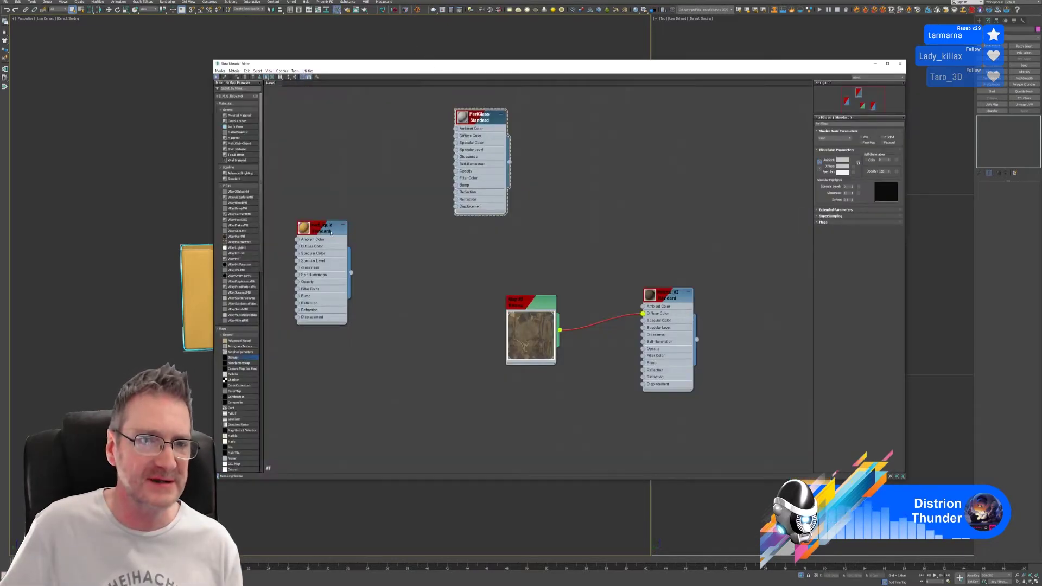
left_click(332, 233)
right_click(331, 233)
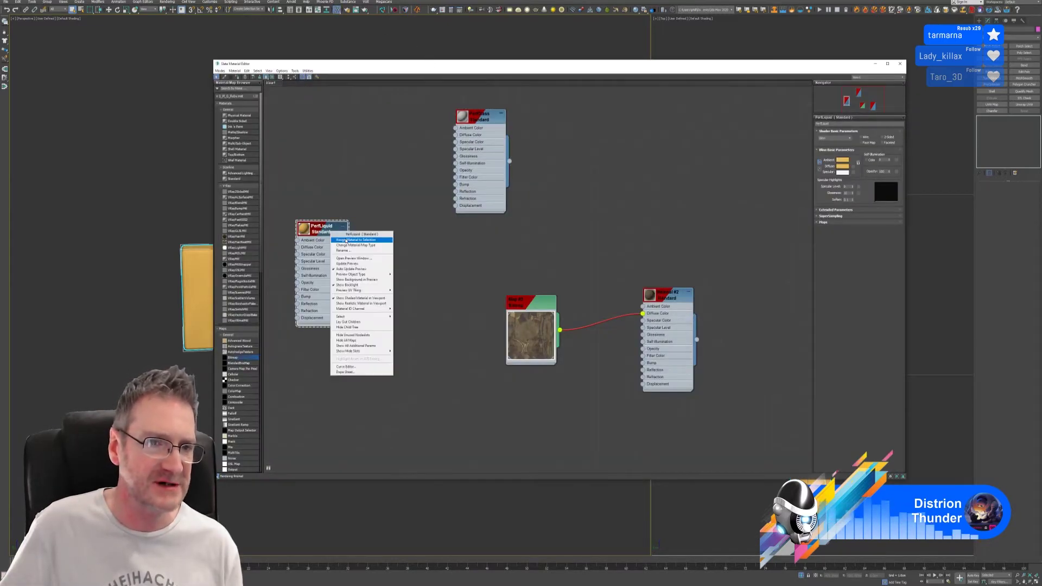
left_click(347, 240)
left_click(900, 63)
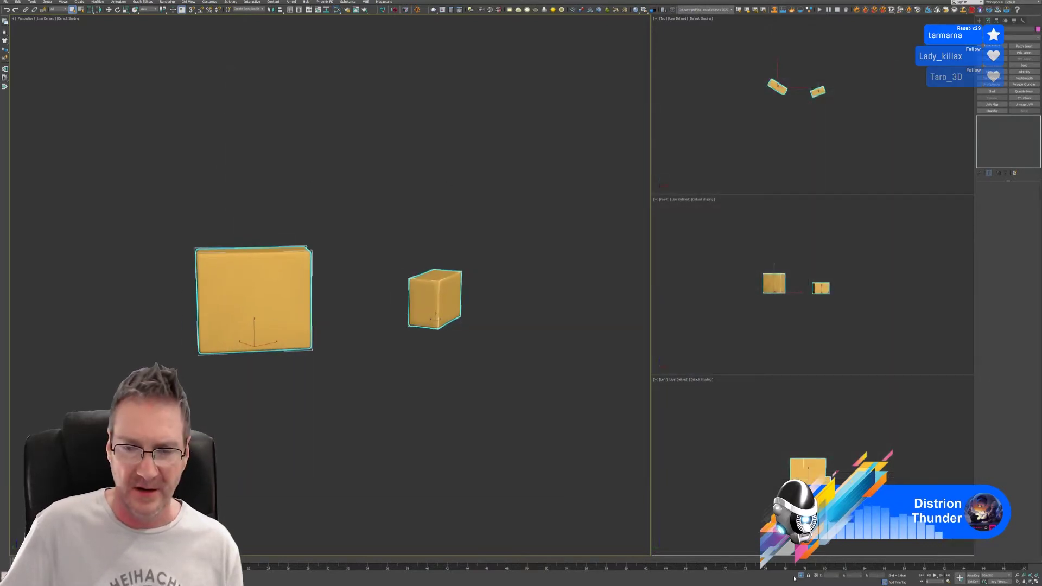
- Select only the large bottle's liquid, end the isolation and collapse the liquid's modifier stack
left_click(363, 418)
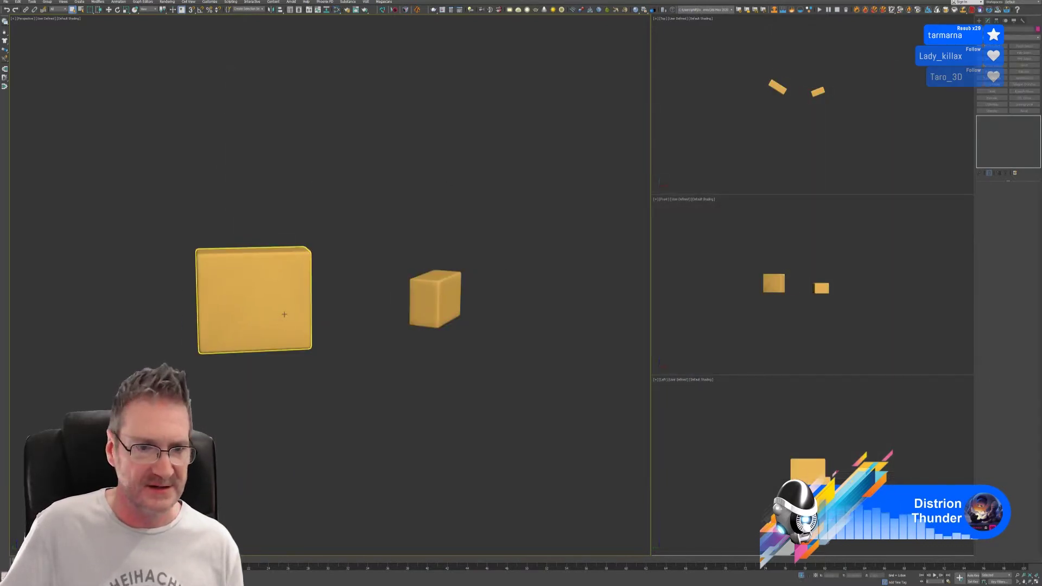
left_click(285, 312)
left_click(801, 576)
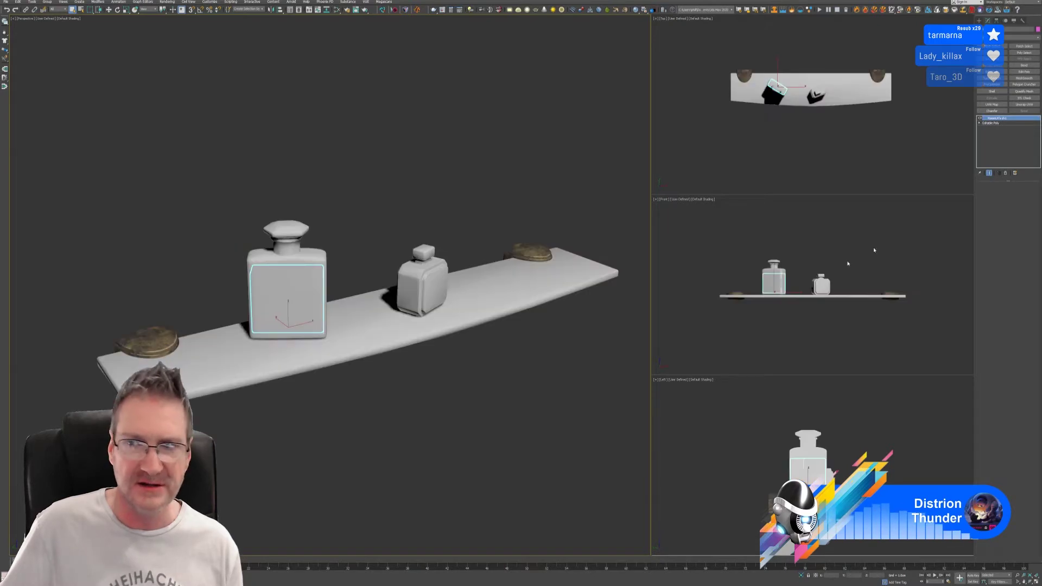
right_click(991, 126)
left_click(999, 172)
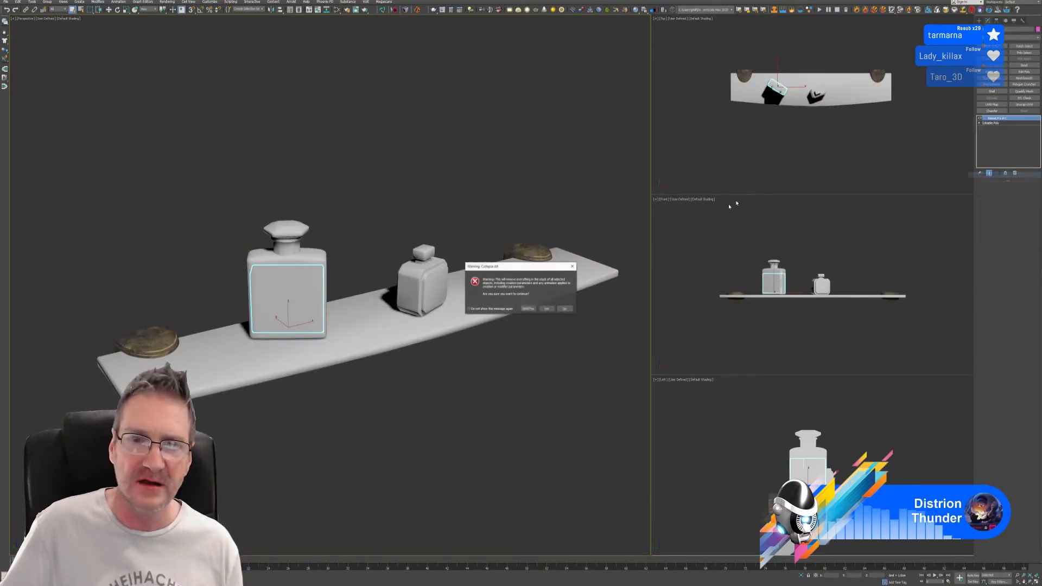
left_click(547, 309)
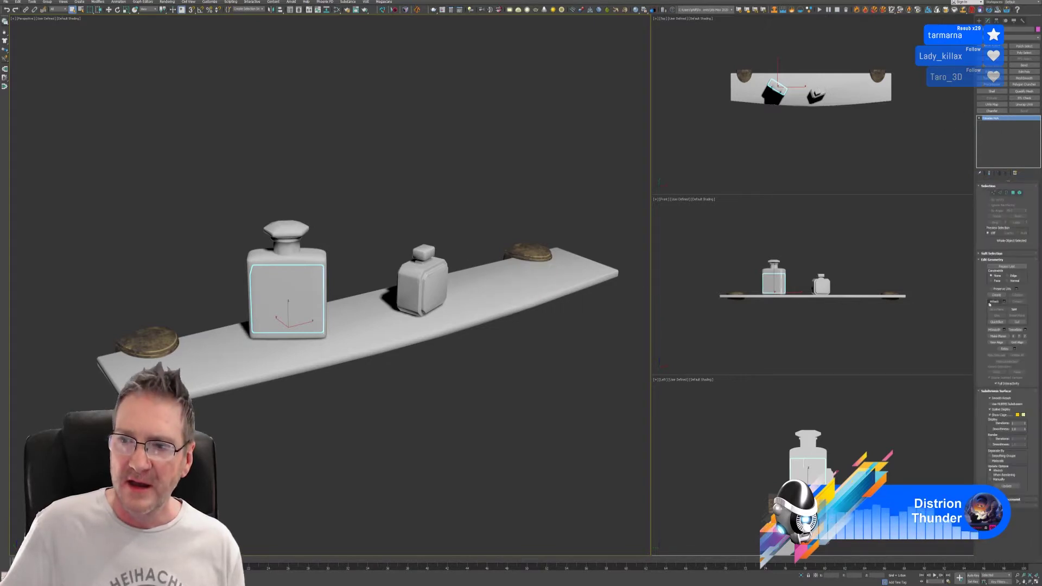
- Attach the large bottle's glass to its liquid object with Match Material IDs to Material
left_click(993, 301)
left_click(321, 256)
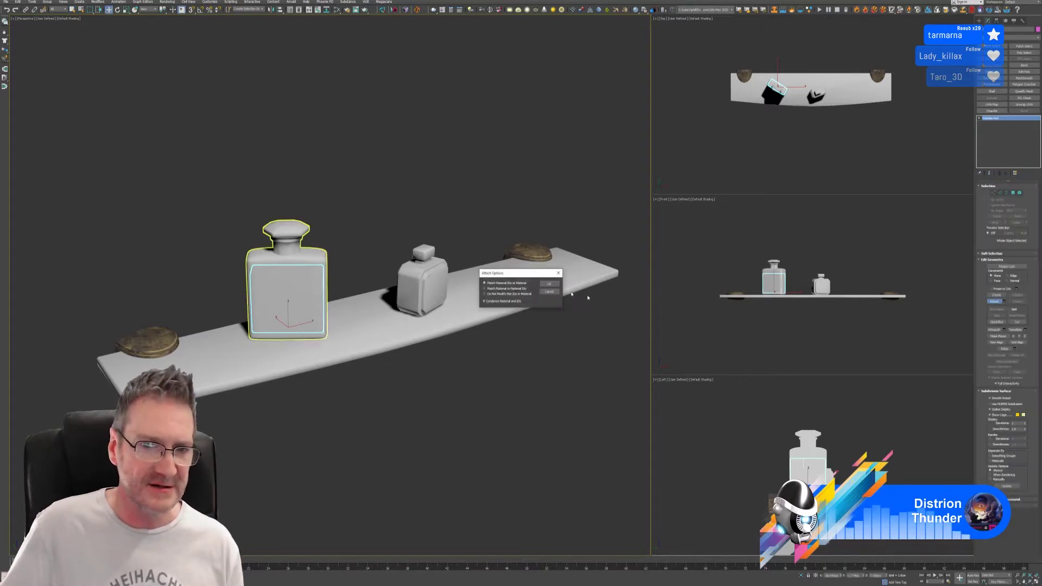
left_click(549, 285)
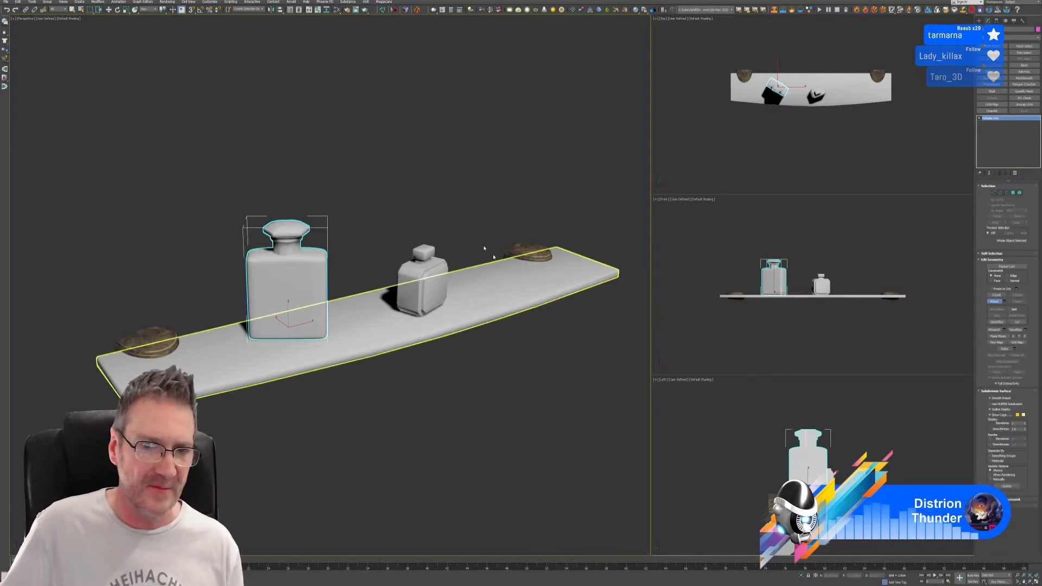
- Select the small bottle's liquid object by name and collapse its entire modifier stack
left_click(81, 10)
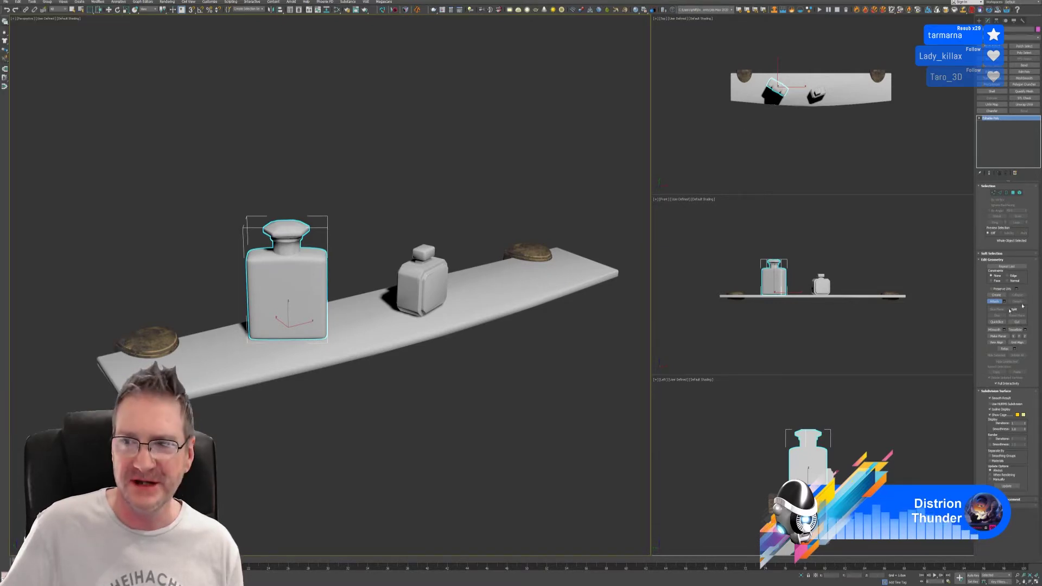
left_click(175, 105)
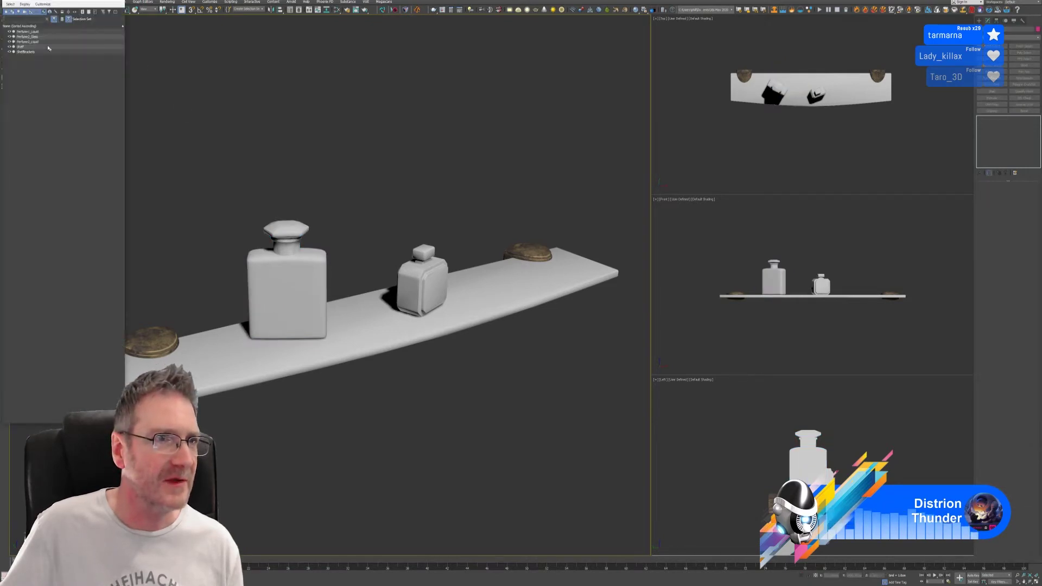
left_click(41, 42)
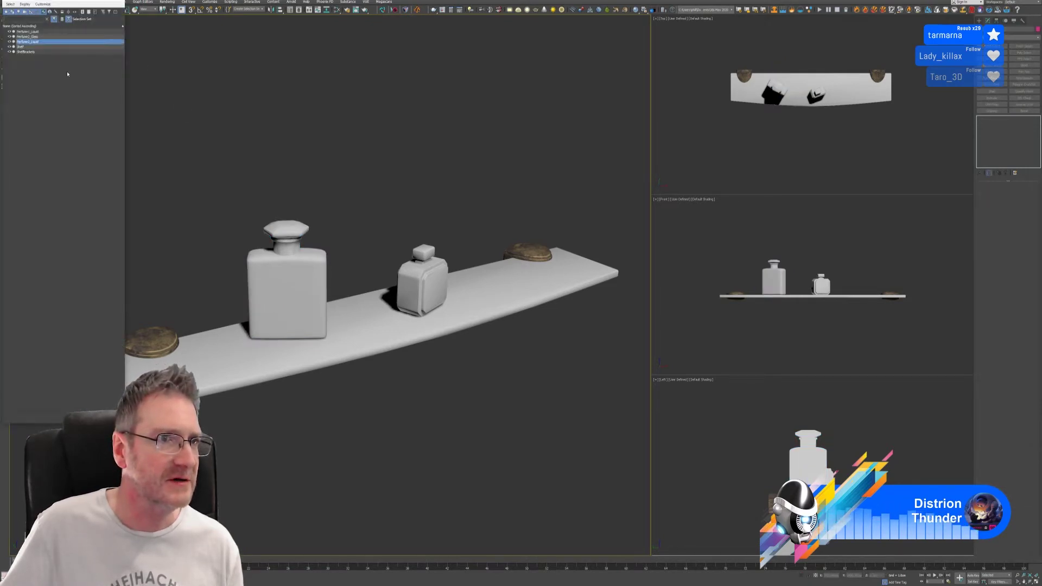
left_click(101, 411)
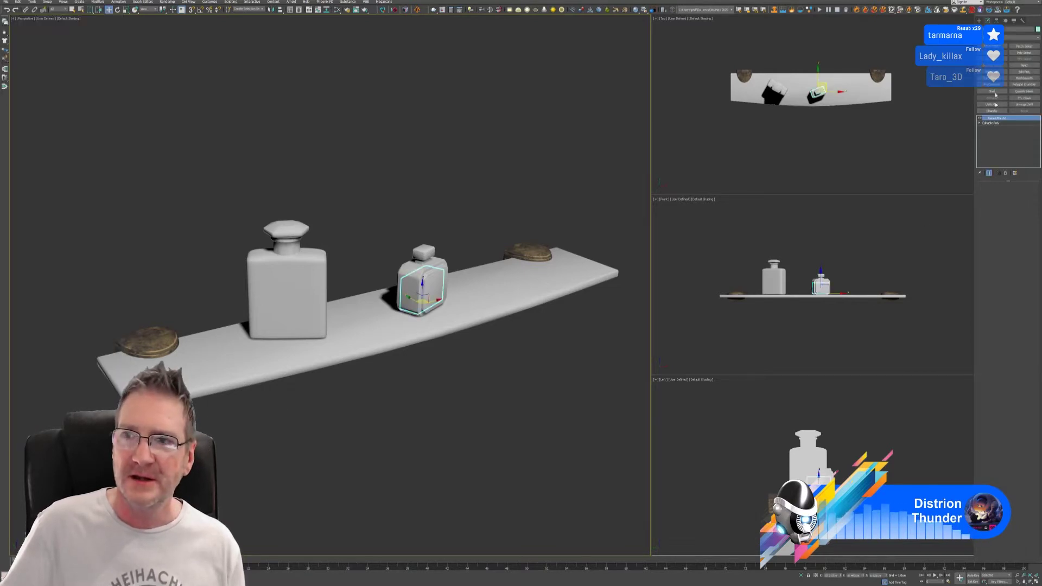
right_click(997, 121)
left_click(986, 177)
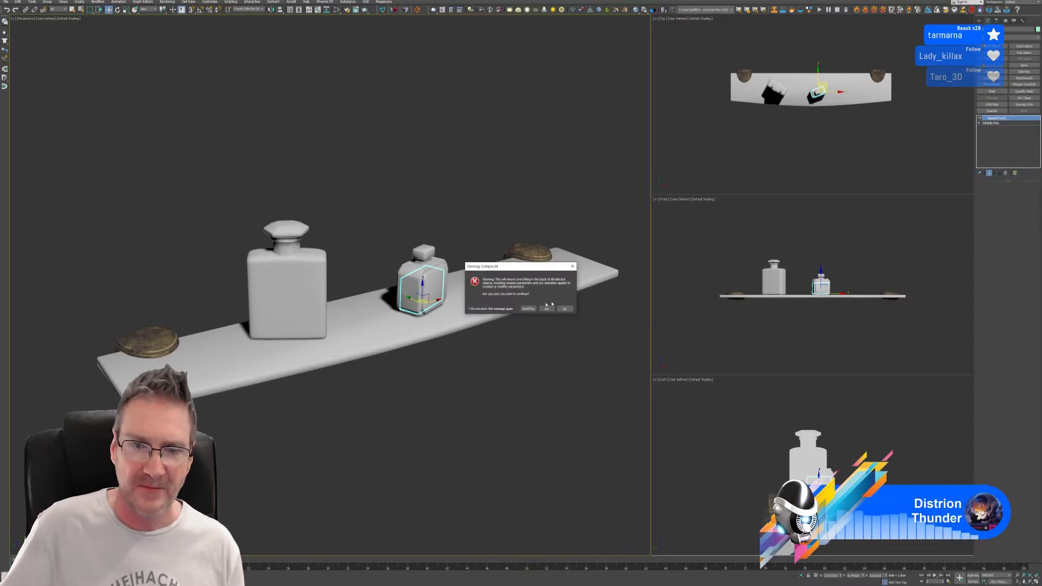
left_click(547, 309)
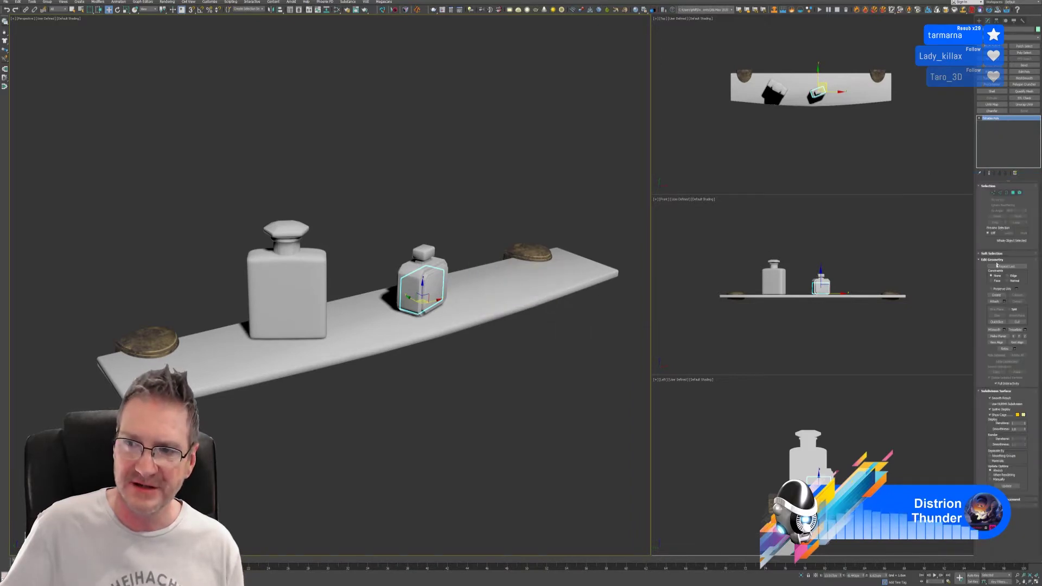
- Attach the small bottle's glass to its liquid object and leave the Attach mode
left_click(995, 301)
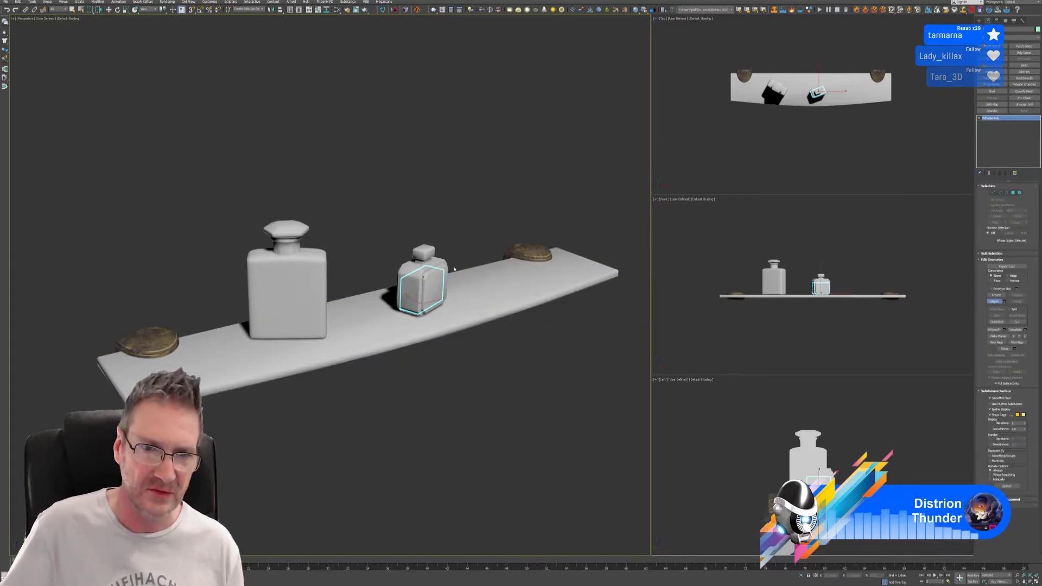
left_click(424, 252)
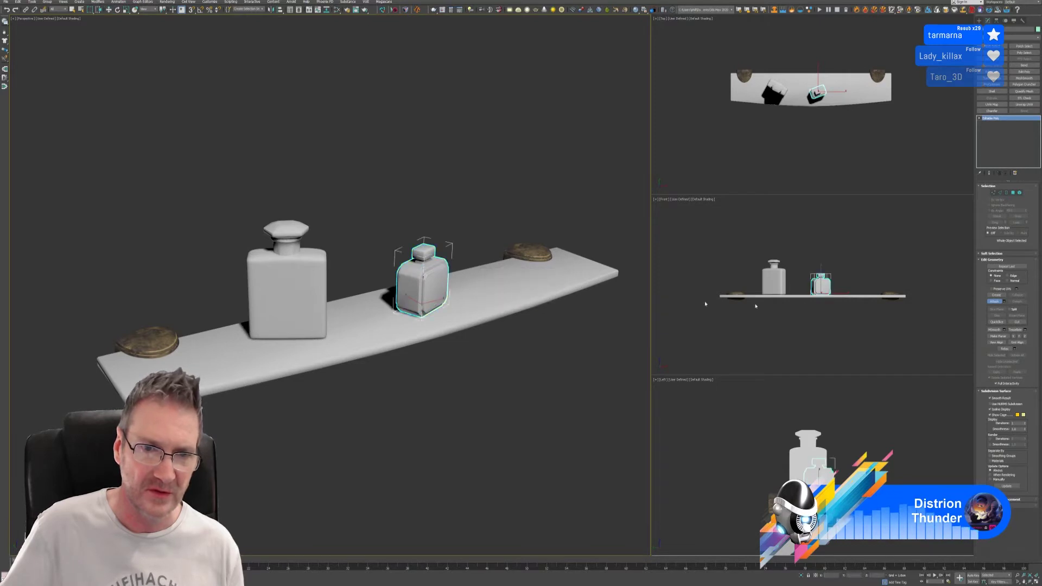
left_click(995, 302)
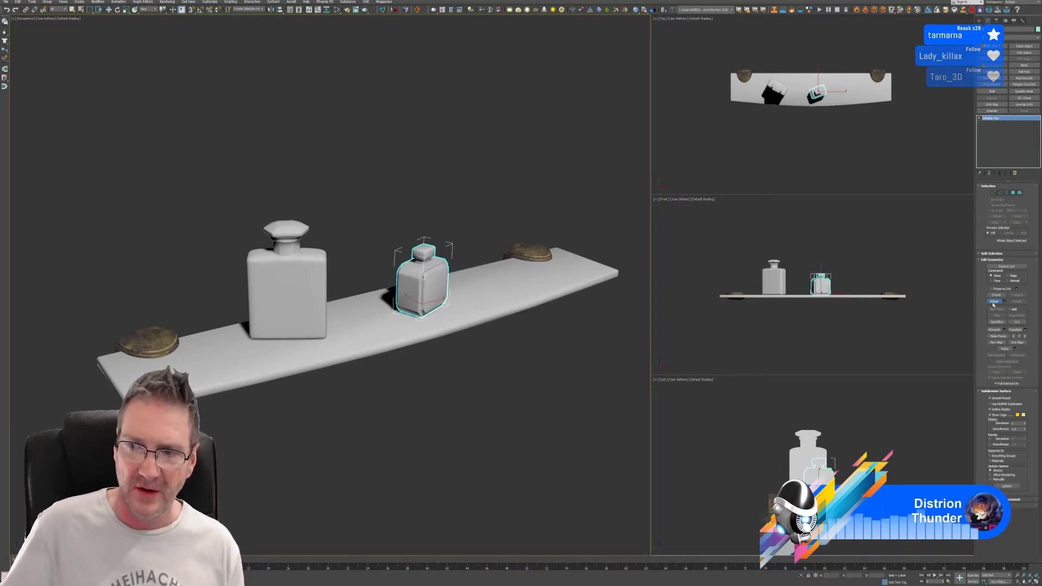
key("w")
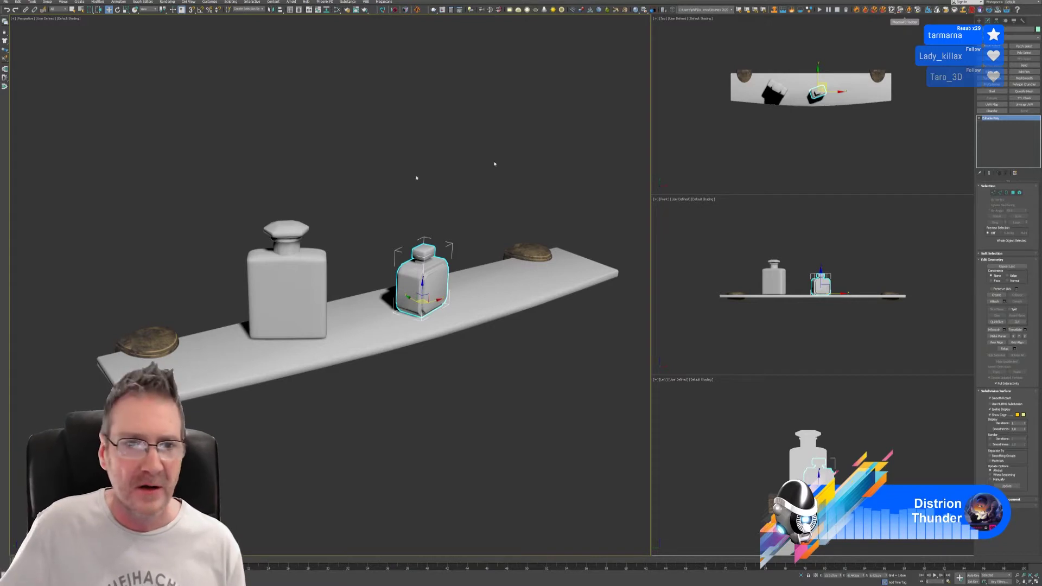
- Attach the glass shelf to the shelf brackets object and clear the selection
left_click(317, 267)
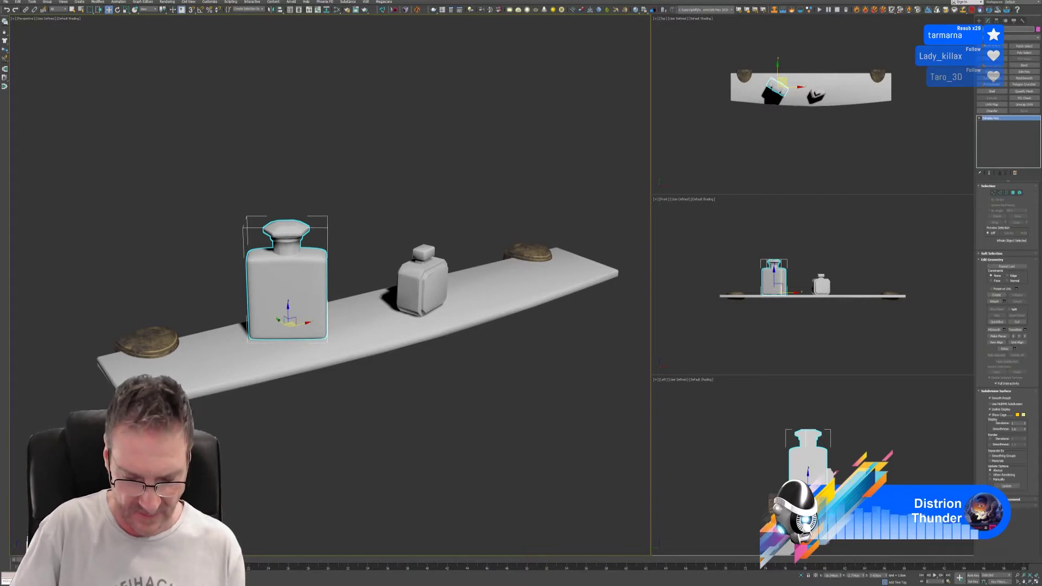
left_click(390, 150)
left_click(151, 345)
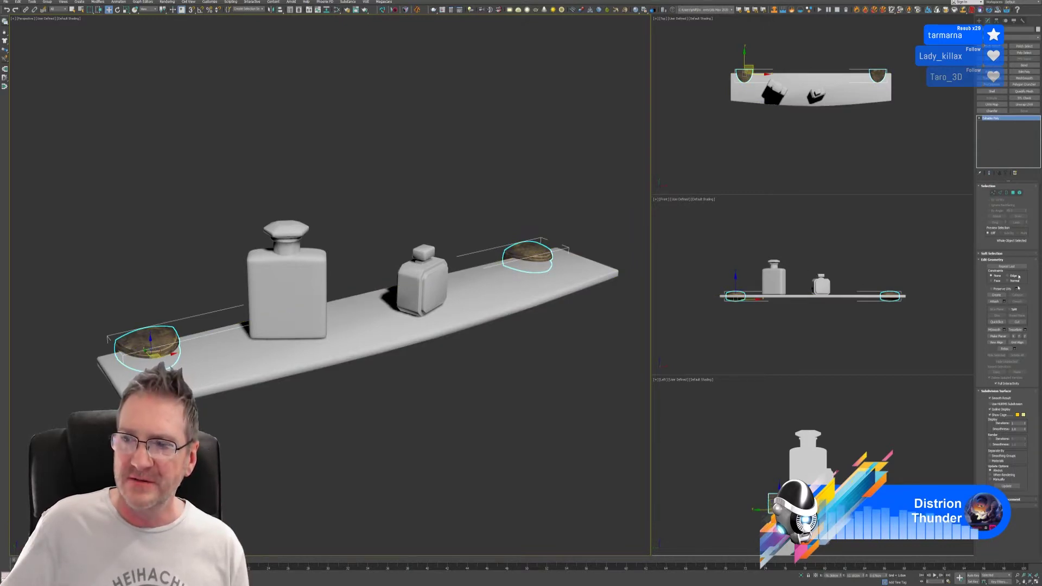
left_click(995, 302)
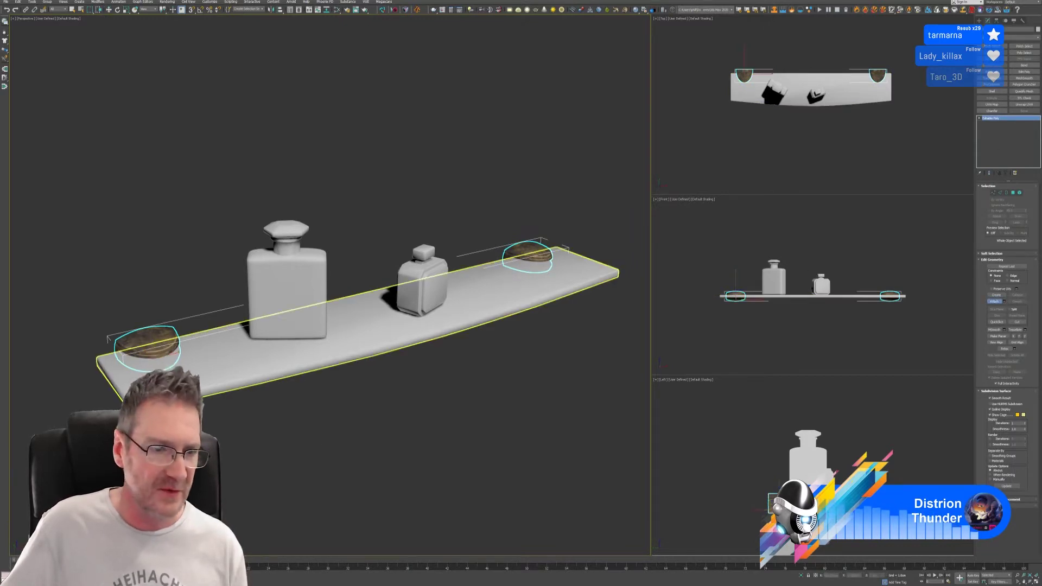
left_click(282, 392)
left_click(550, 284)
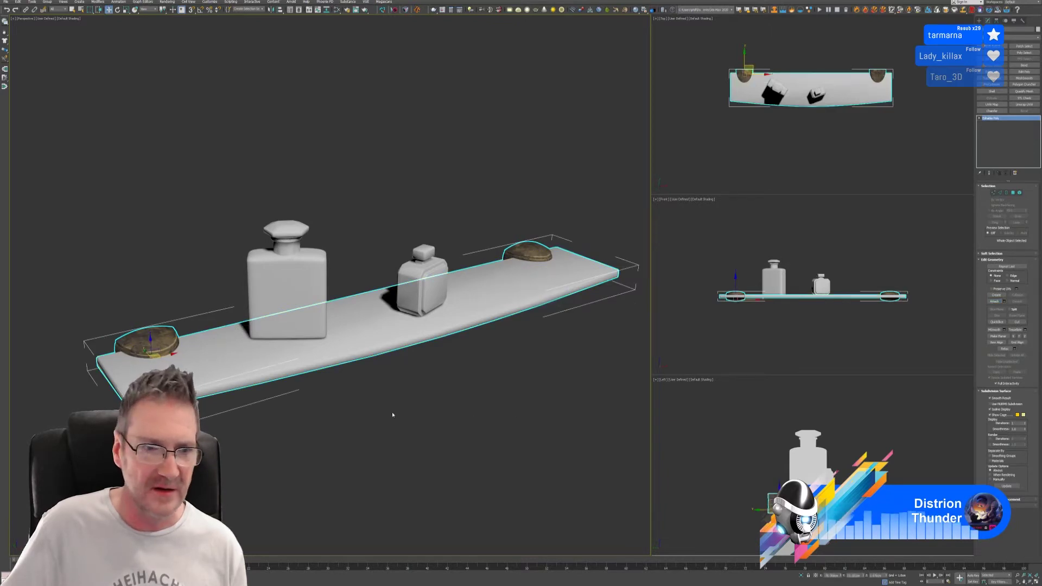
left_click(451, 398)
middle_click_drag(451, 398, 436, 395)
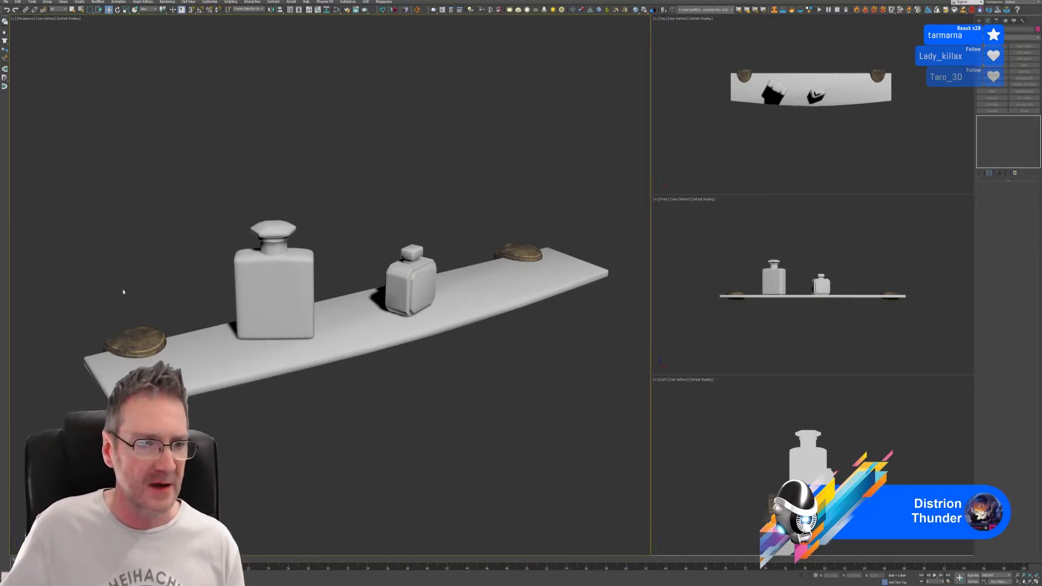
- Export only the combined shelf and brackets as the FBX file GlassShelf with the current FBX export settings
left_click(127, 364)
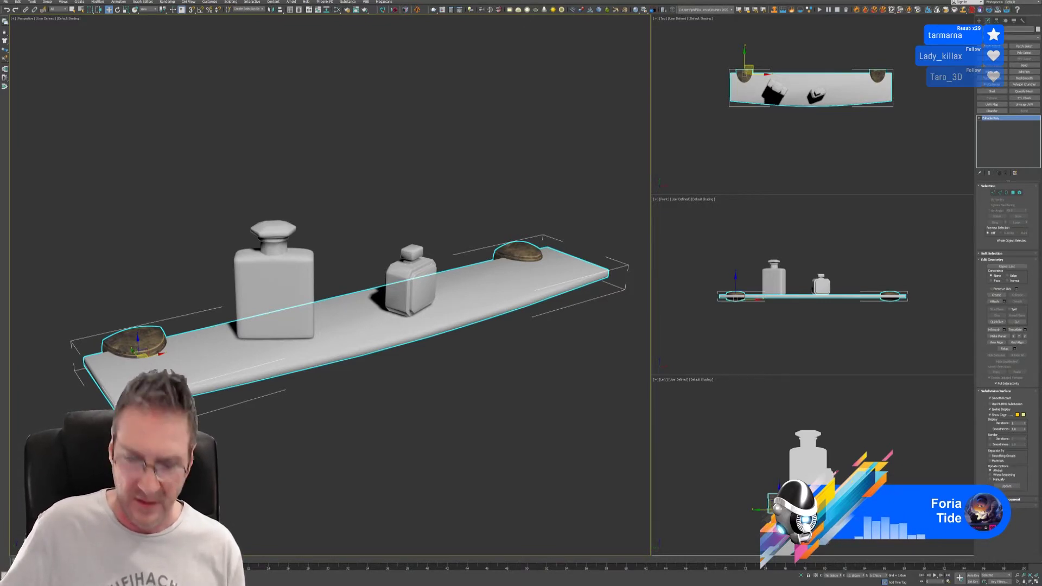
left_click(5, 2)
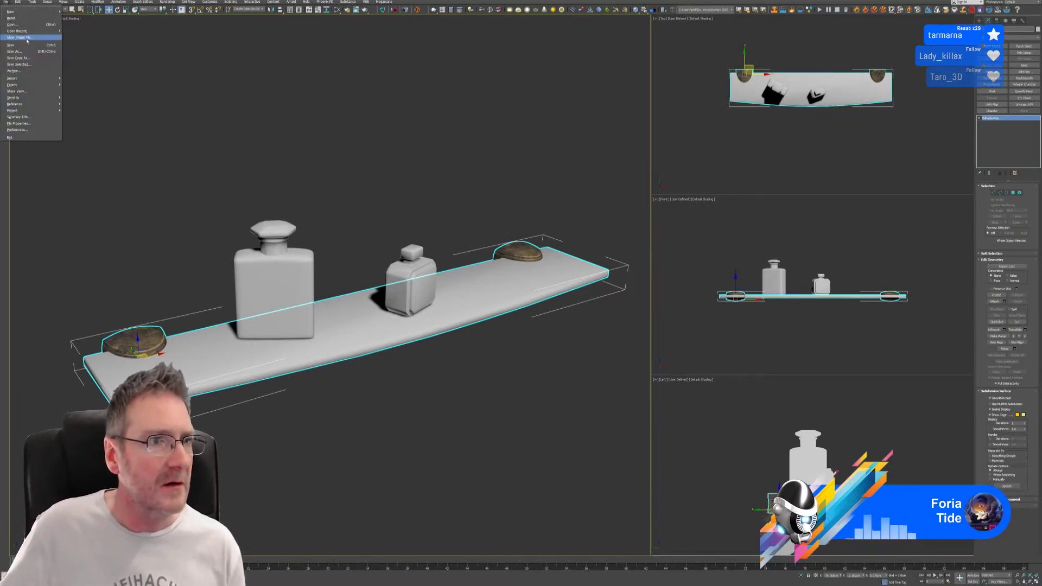
mouse_move(32, 84)
left_click(80, 91)
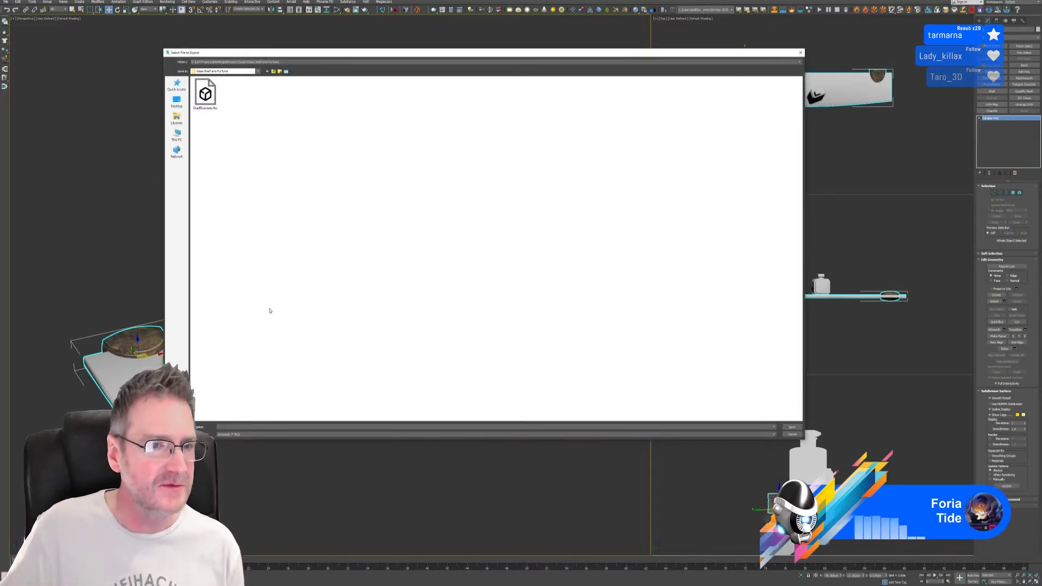
left_click(792, 427)
left_click(628, 365)
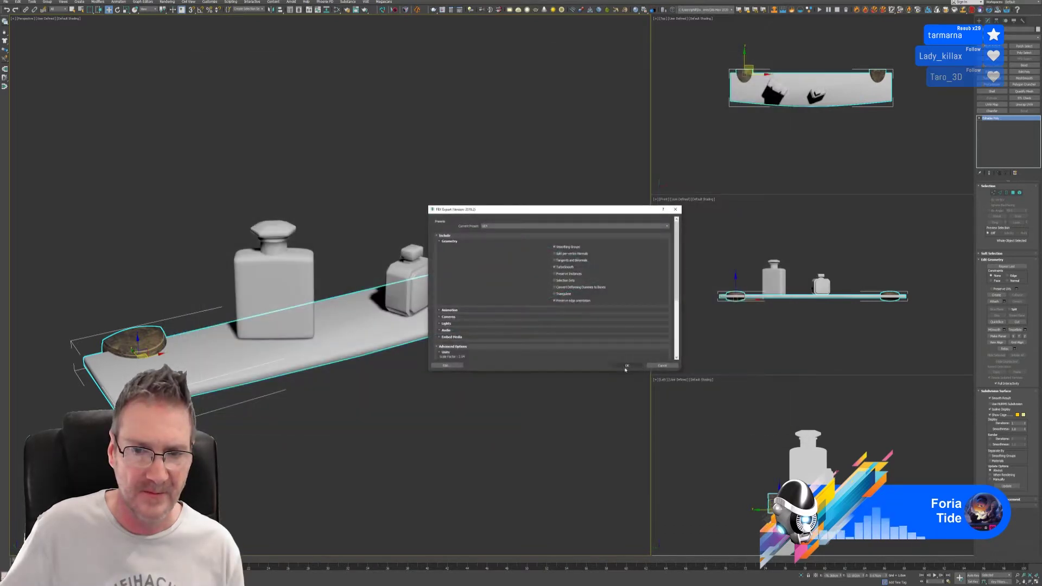
- Export only the large perfume bottle as the FBX file Perfume1_Bottle with the same export settings
left_click(250, 282)
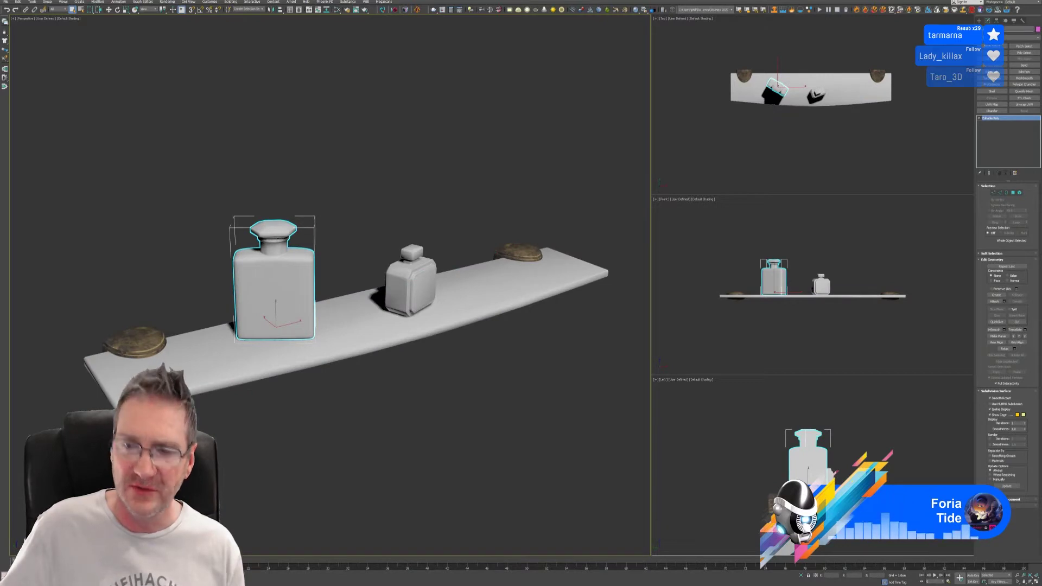
left_click(5, 3)
mouse_move(33, 85)
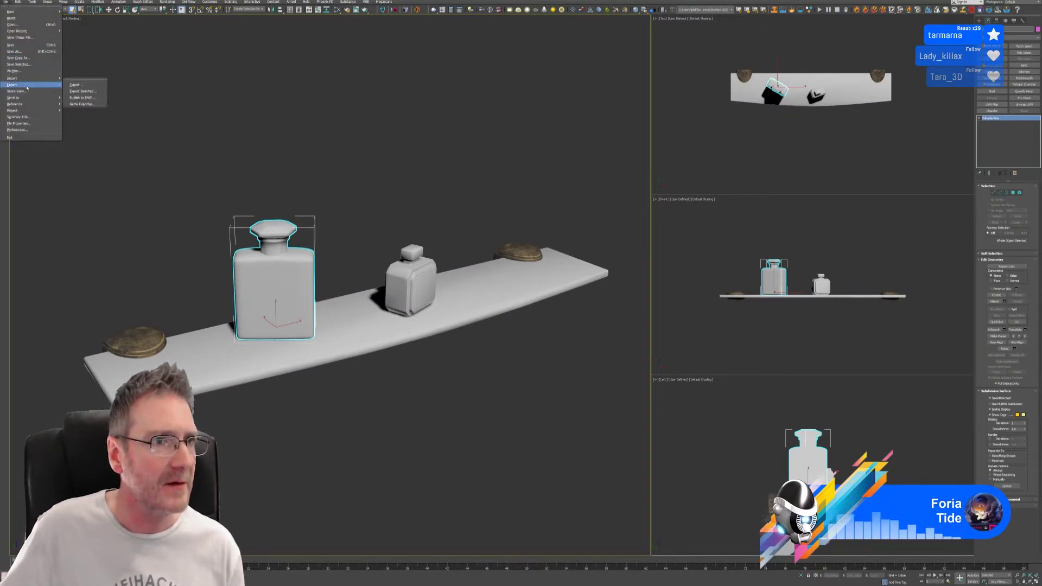
left_click(93, 91)
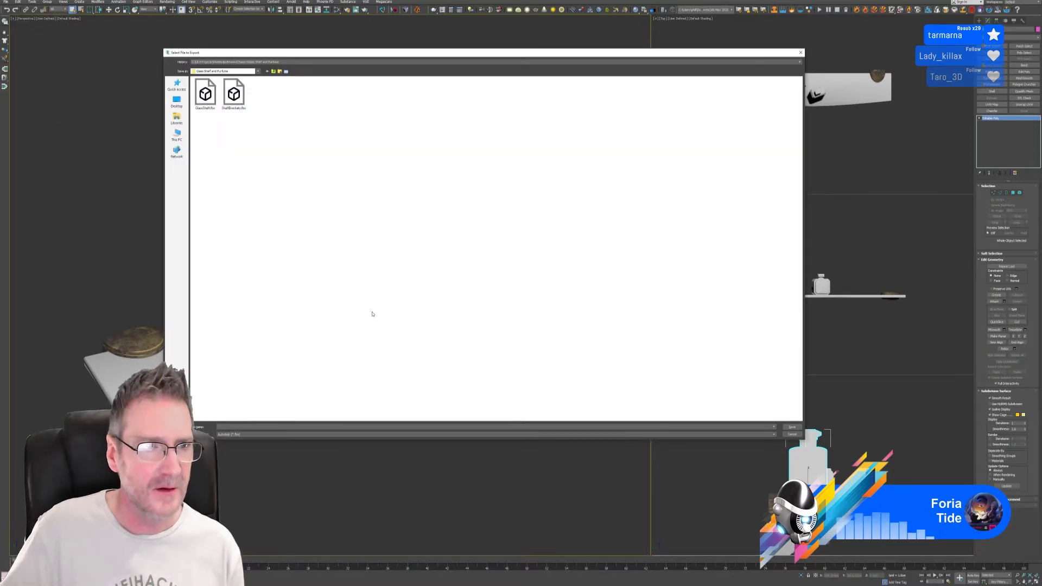
left_click(792, 427)
left_click(627, 367)
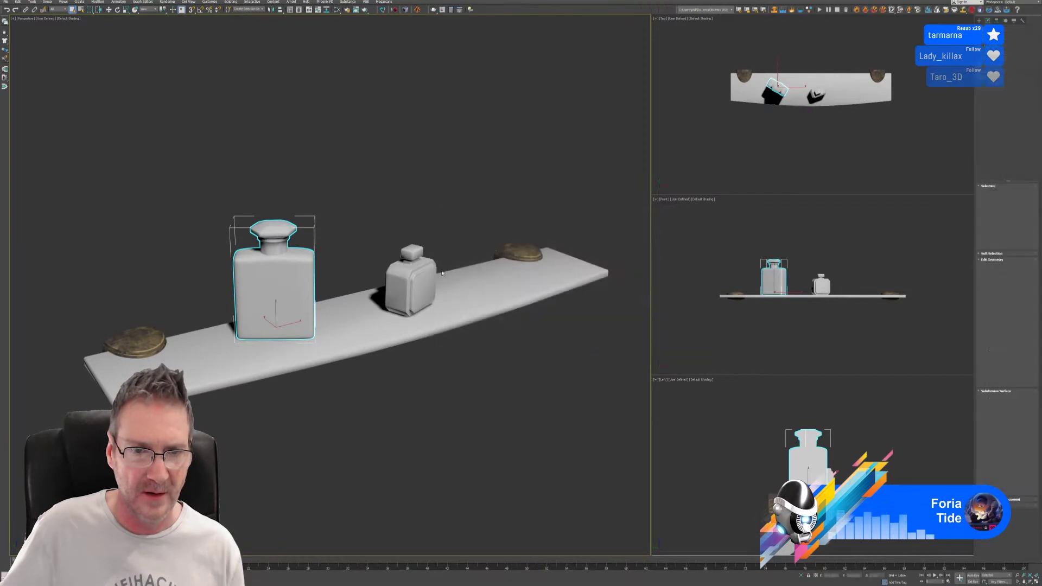
- Export only the small perfume bottle as its own FBX file in the same folder
left_click(411, 279)
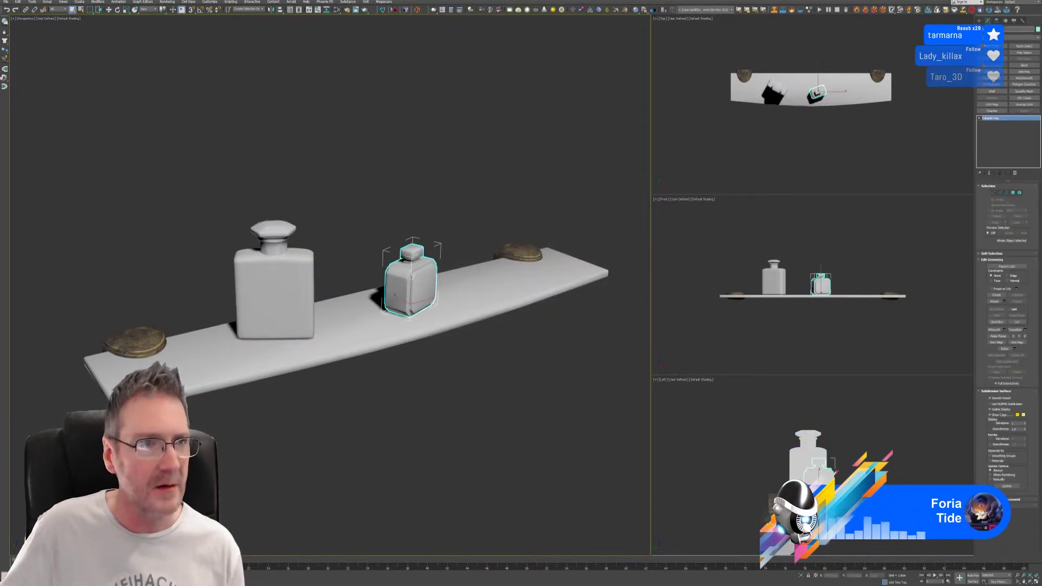
left_click(4, 3)
mouse_move(33, 85)
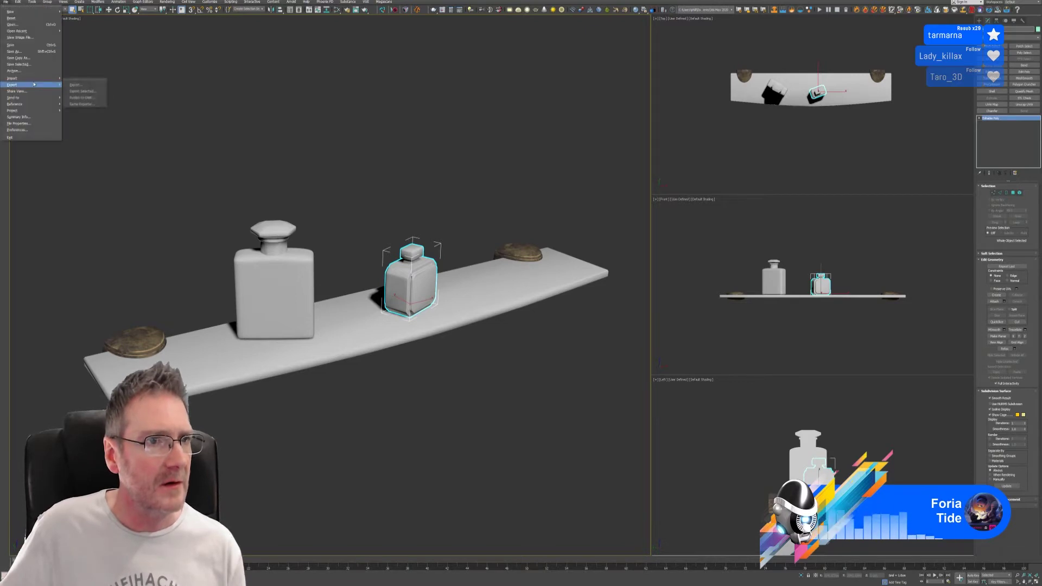
left_click(84, 93)
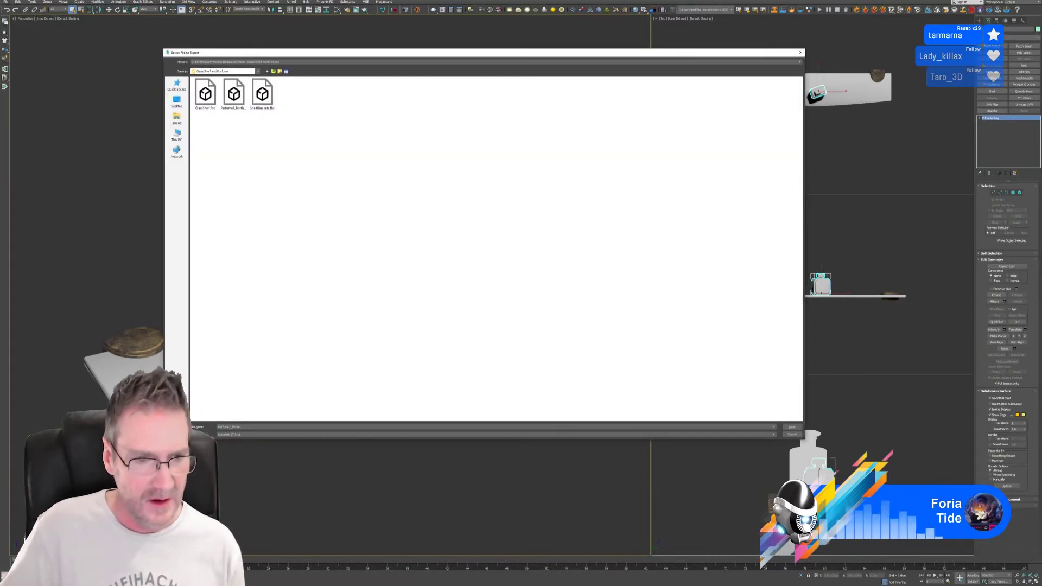
left_click(792, 427)
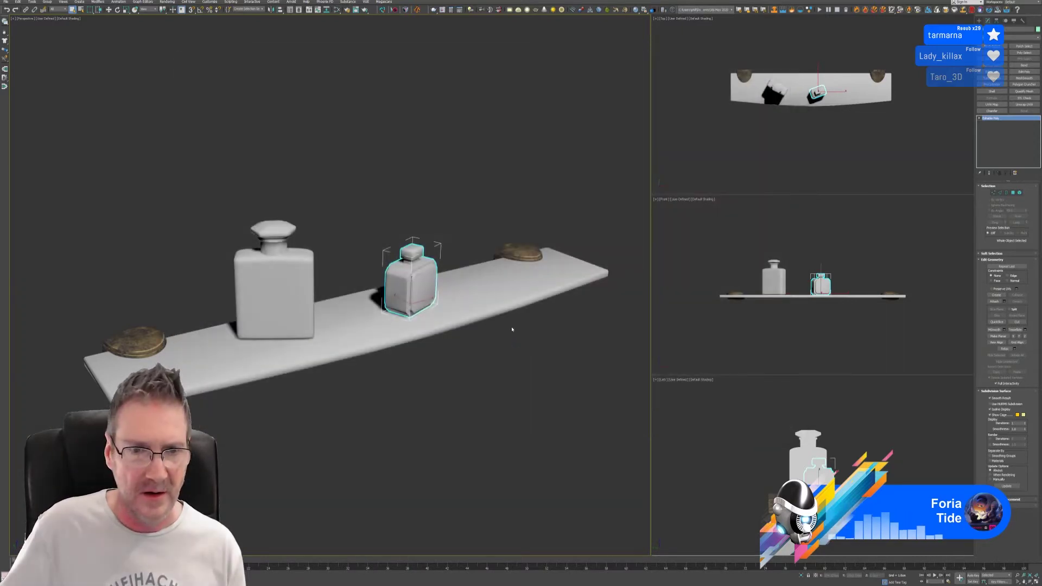
left_click(629, 365)
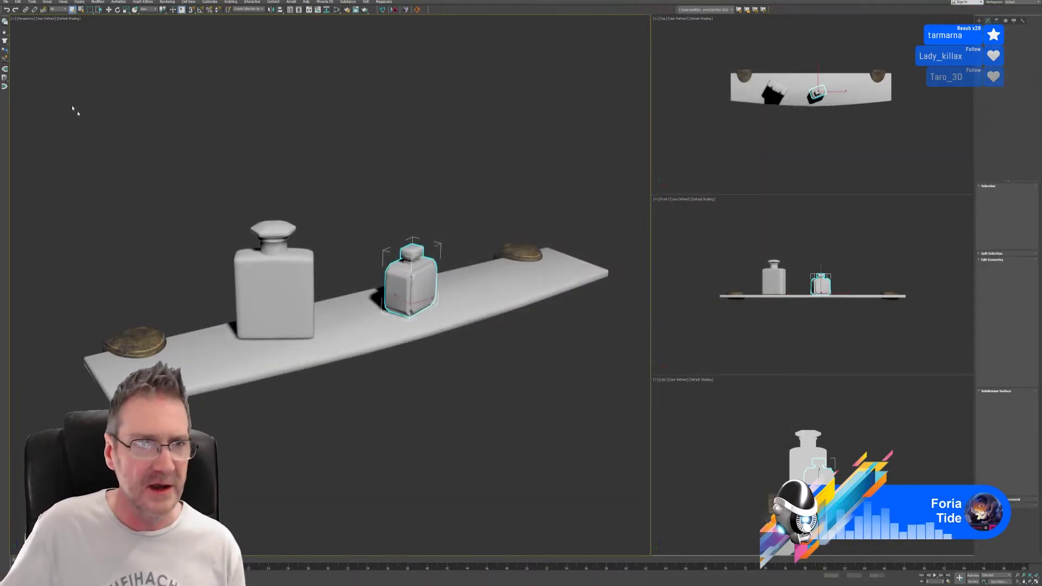
- Clear the selection and save the glass shelf scene
left_click(56, 83)
left_click(6, 3)
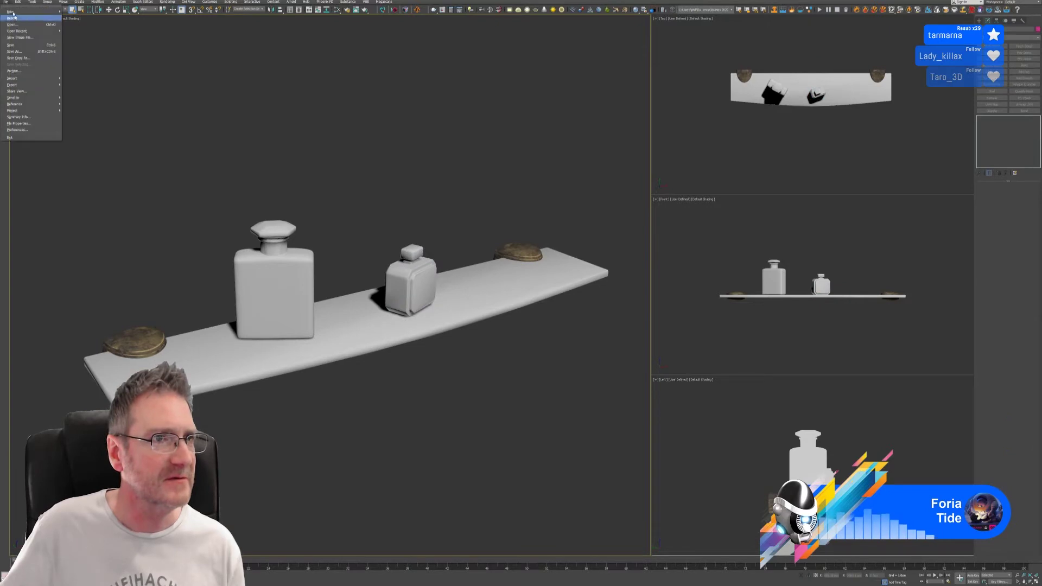
left_click(20, 42)
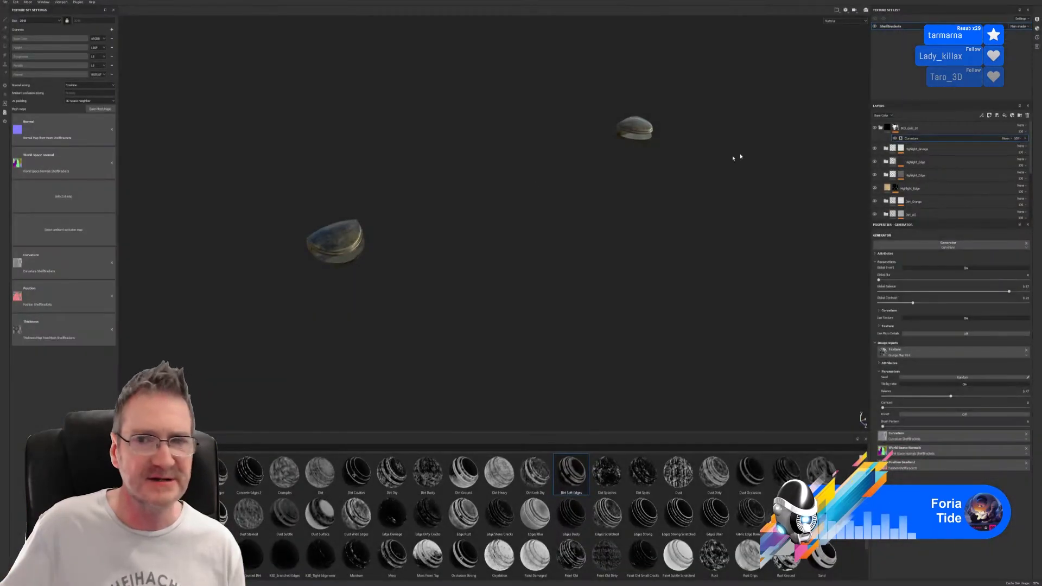
- Close Substance Painter, saving the shelf brackets project, and switch to the Unreal Editor
left_click(1035, 1)
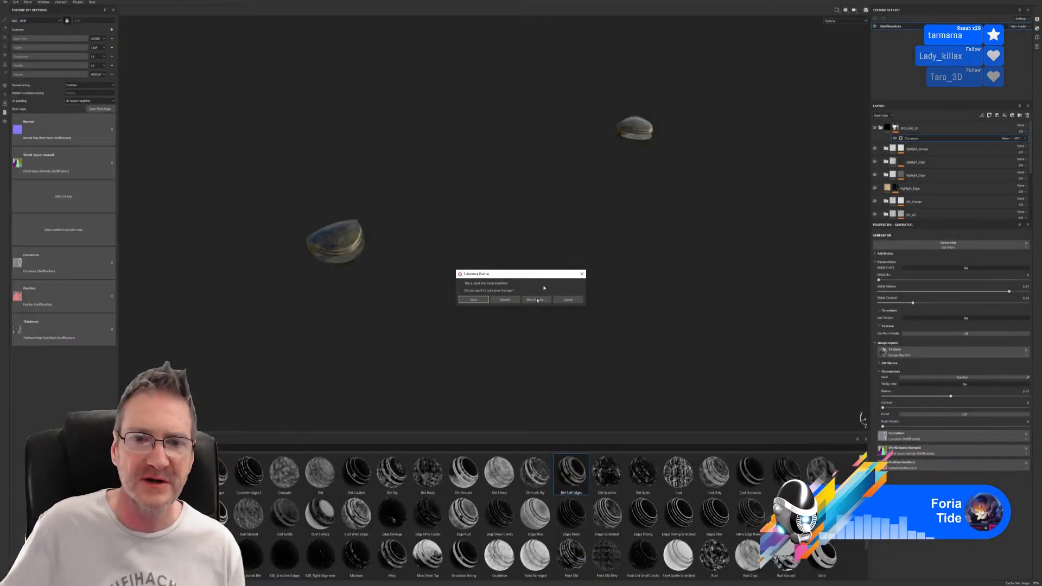
left_click(471, 301)
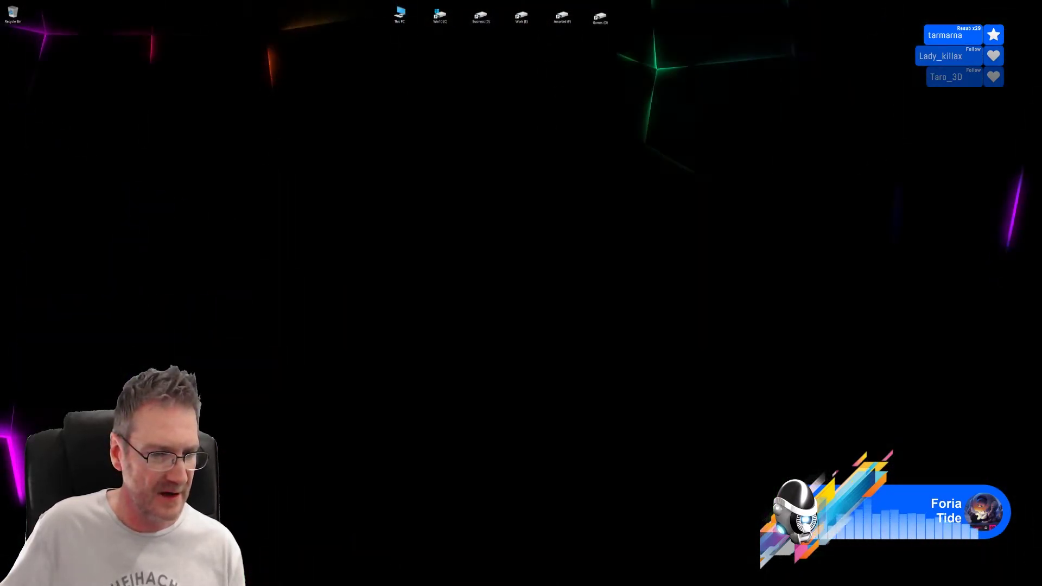
key("alt+Tab")
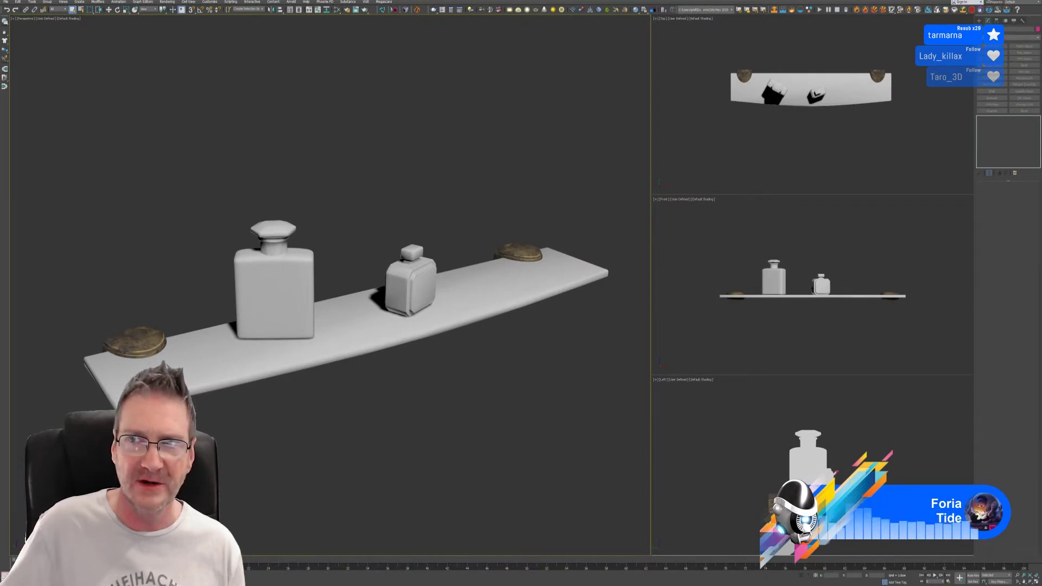
key("super+d")
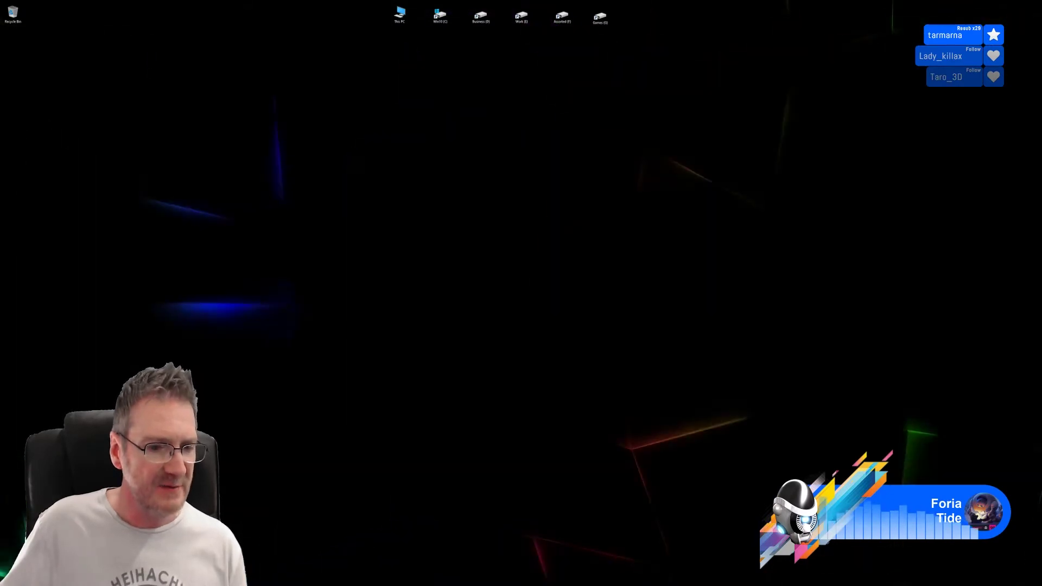
key("alt+Tab")
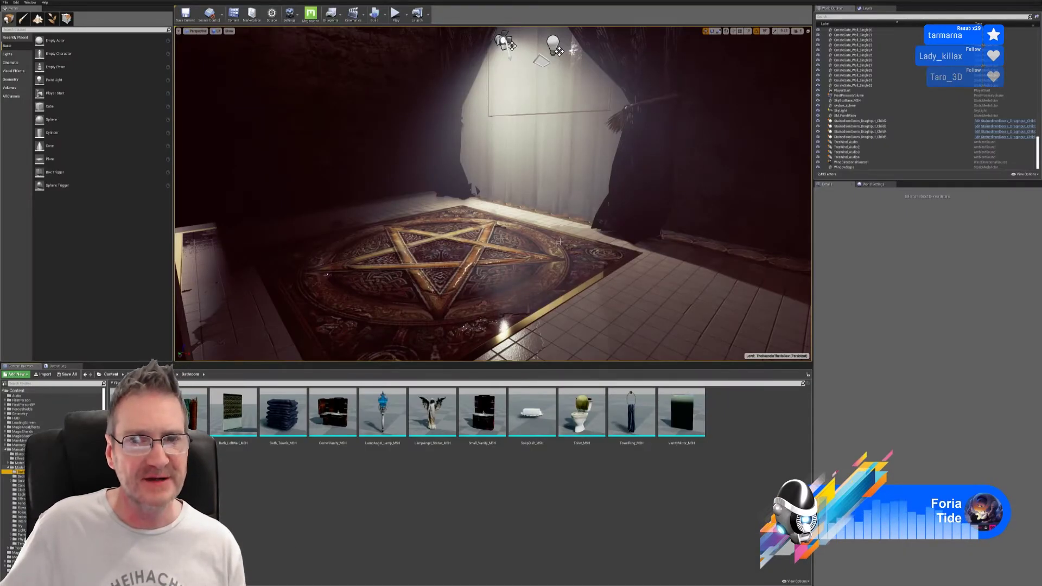
mouse_move(560, 241)
right_mouse_down()
mouse_move(559, 180)
mouse_move(559, 244)
mouse_move(594, 240)
mouse_move(556, 243)
right_mouse_up()
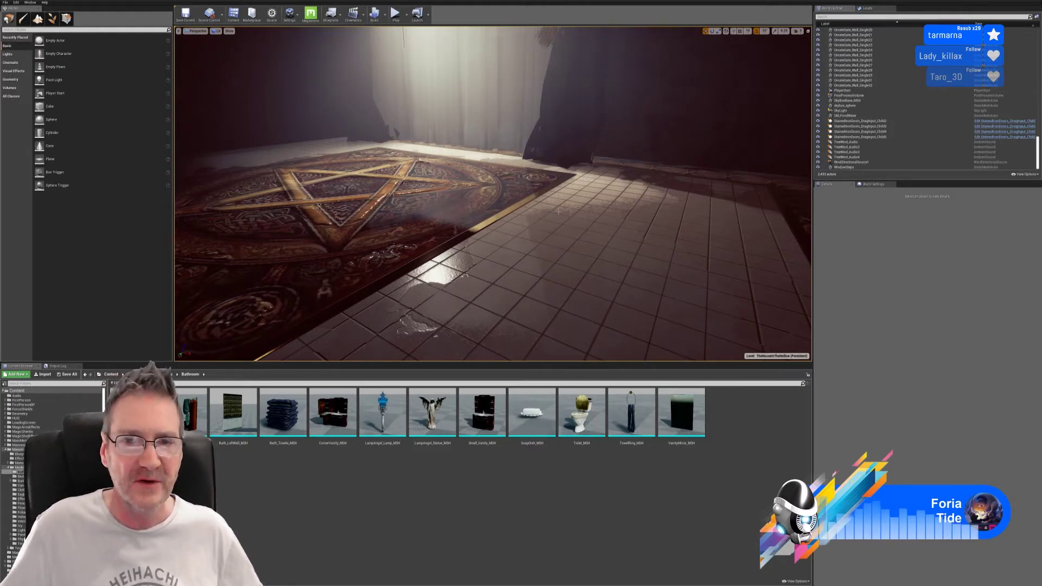
right_click_drag(492, 193, 475, 255)
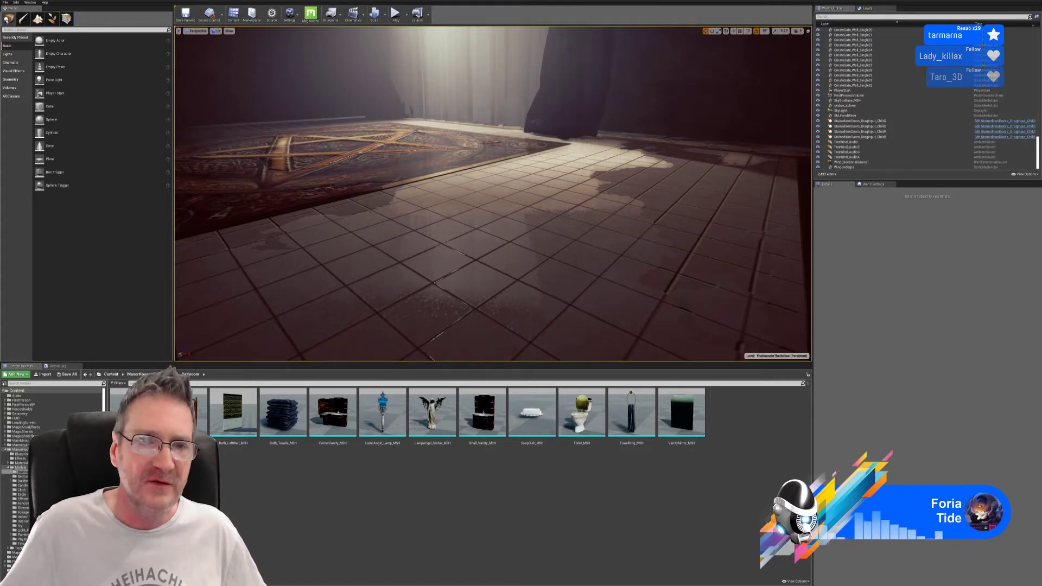
right_click_drag(493, 193, 446, 215)
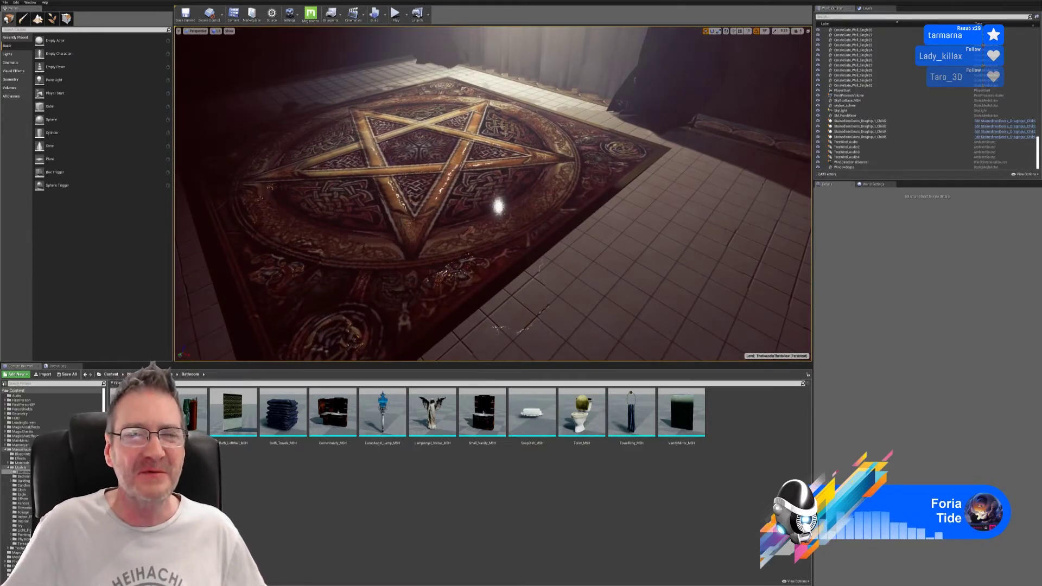
right_click_drag(492, 194, 529, 194)
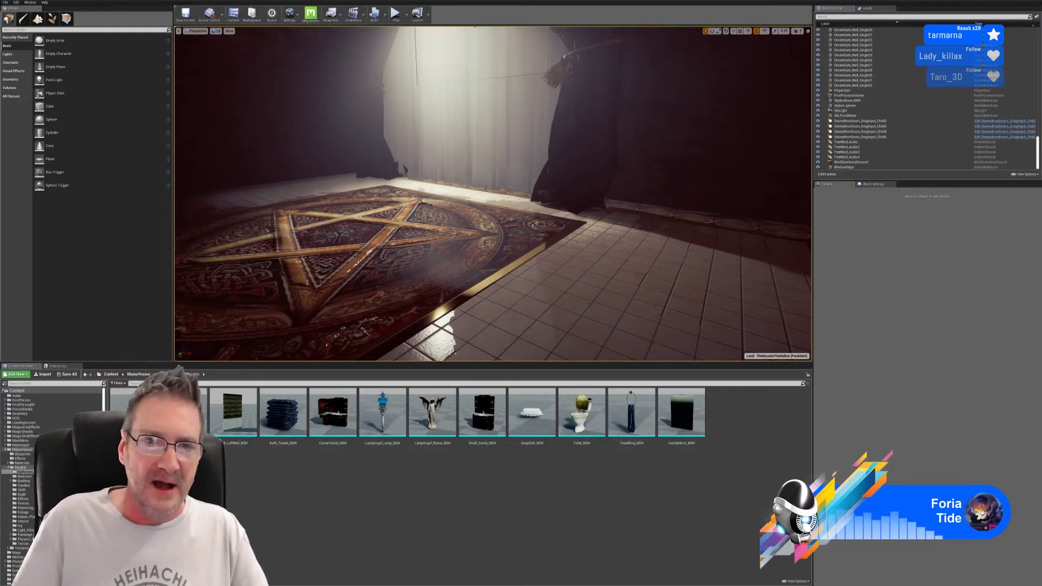
right_click_drag(486, 245, 434, 237)
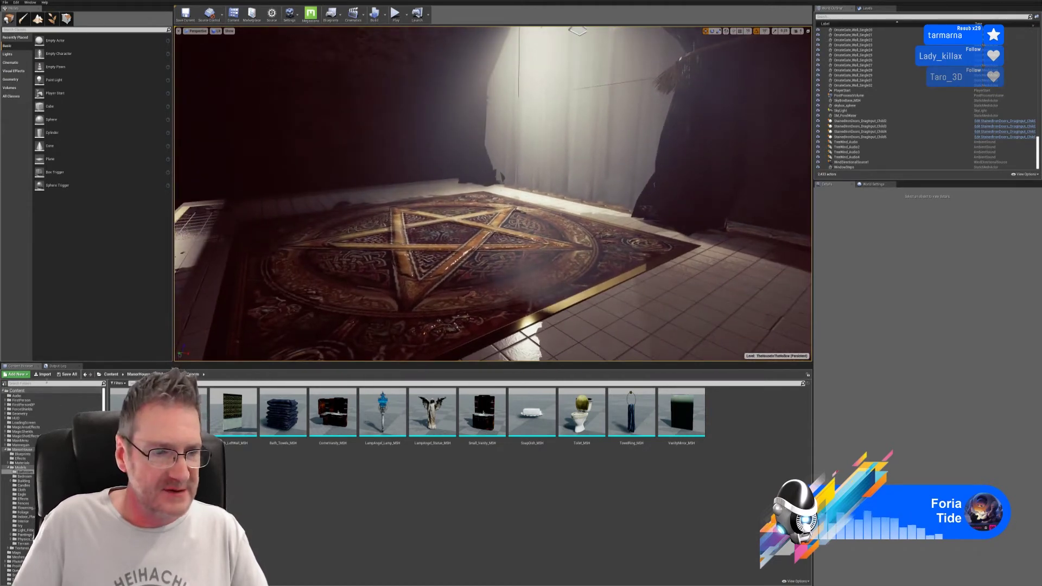
- Import the complete pillar wall lamp FBX from the bathroom models' Brass Pillar Wall Lamp folder, keeping the offered import options
left_click(43, 374)
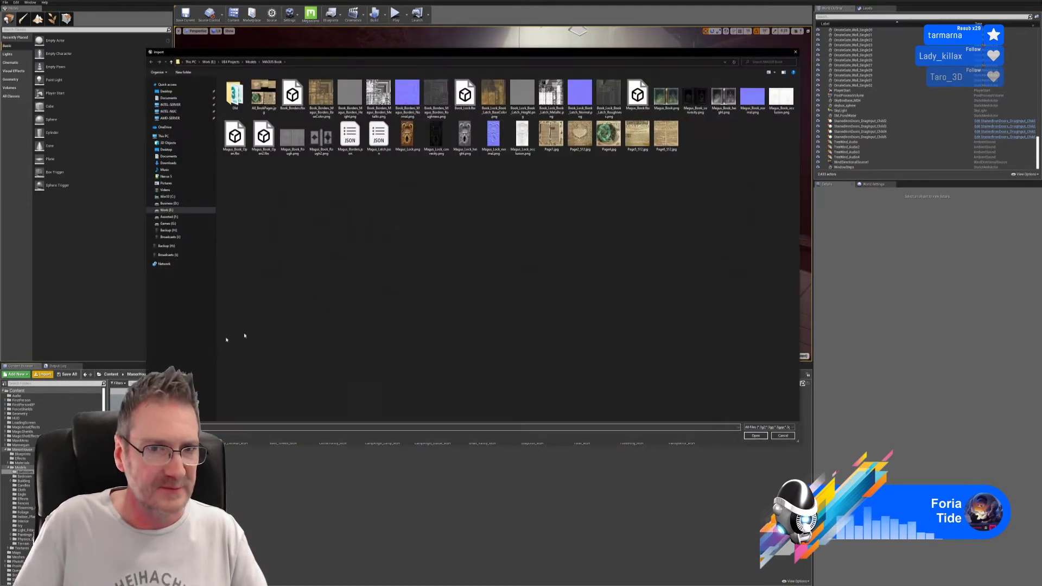
left_click(250, 62)
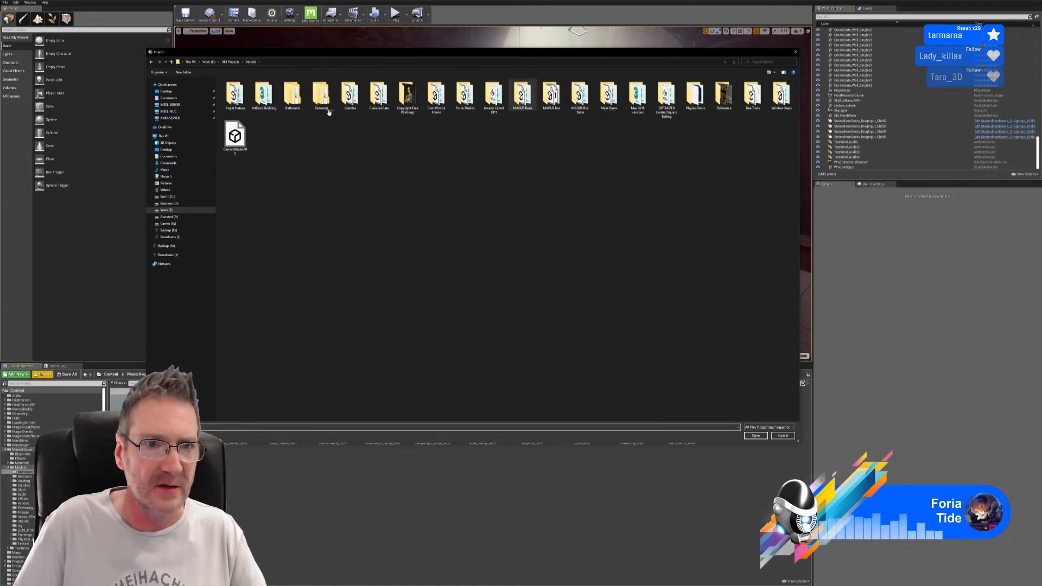
double_click(329, 103)
double_click(321, 93)
left_click(253, 62)
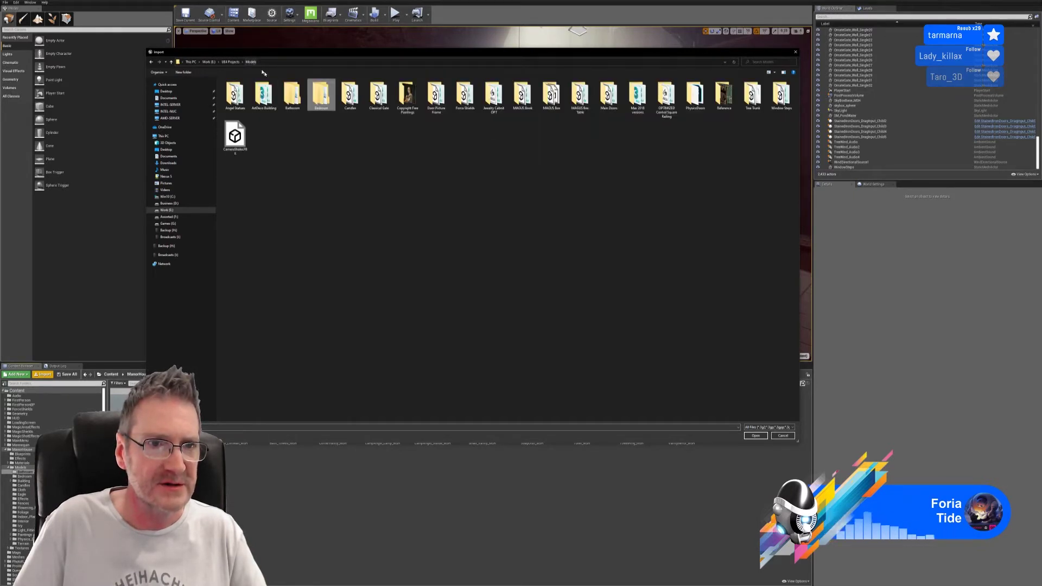
double_click(296, 98)
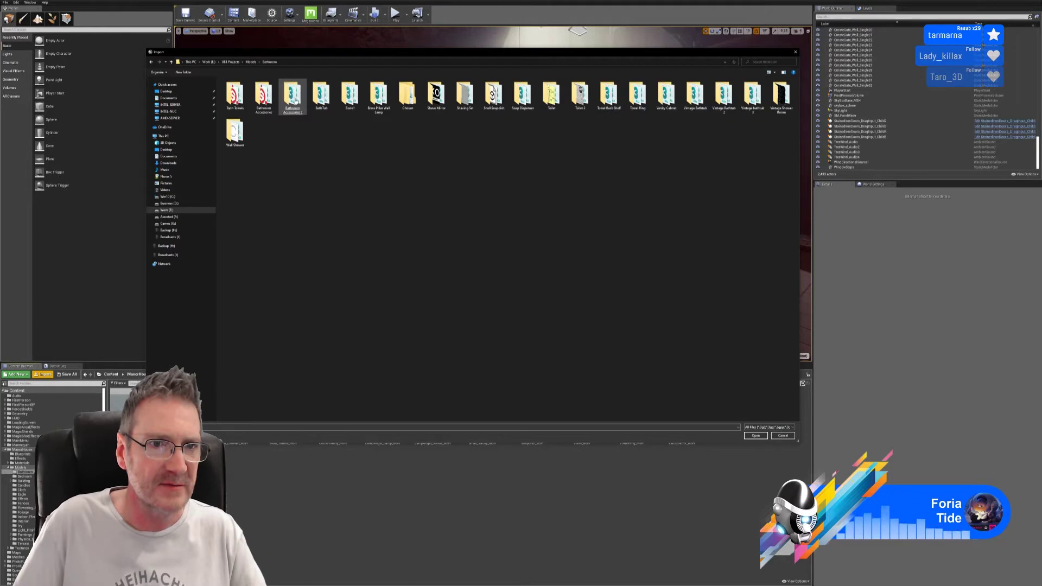
double_click(407, 94)
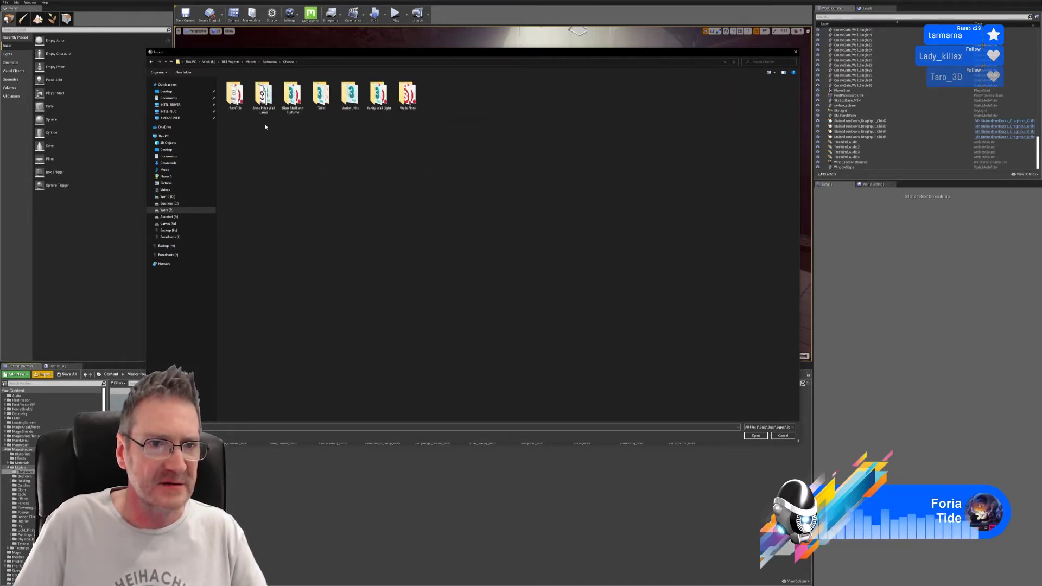
double_click(264, 95)
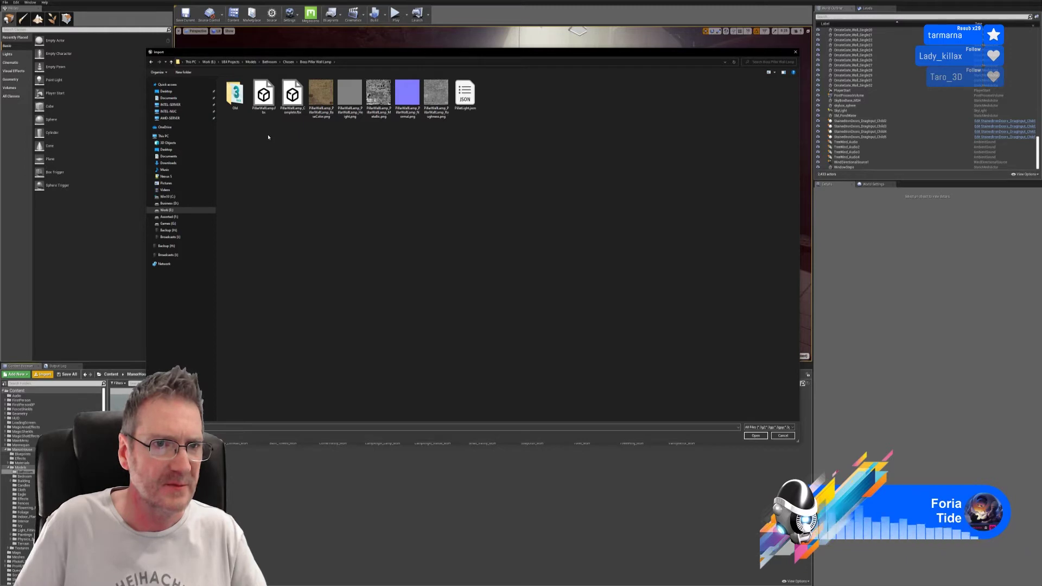
left_click(293, 96)
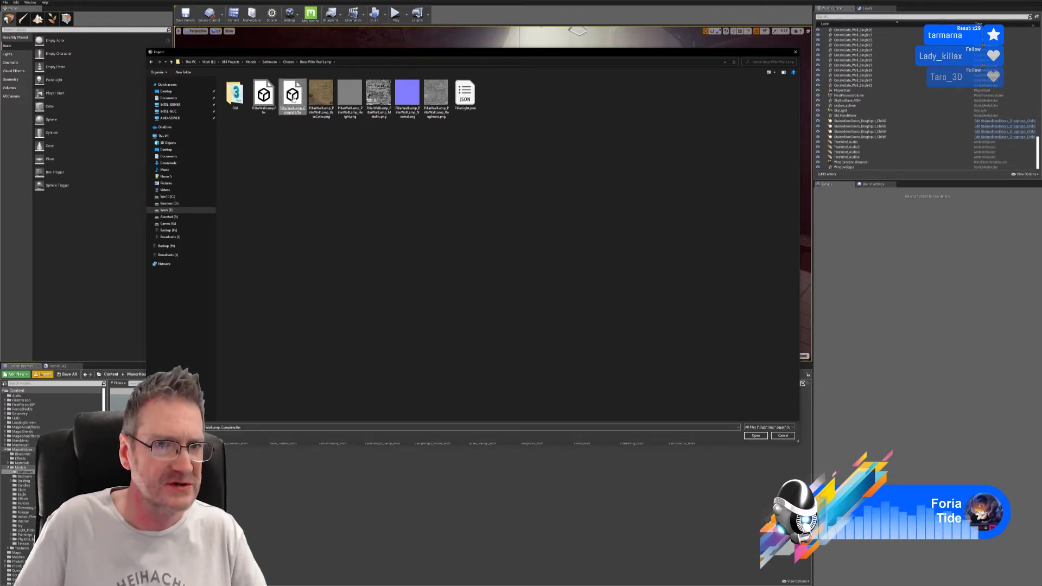
double_click(294, 97)
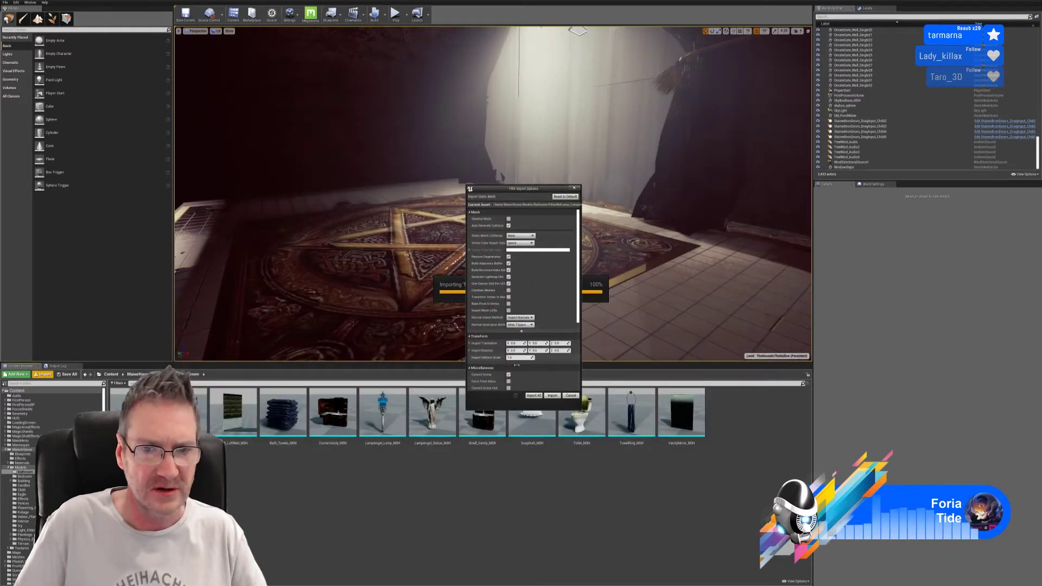
left_click(551, 396)
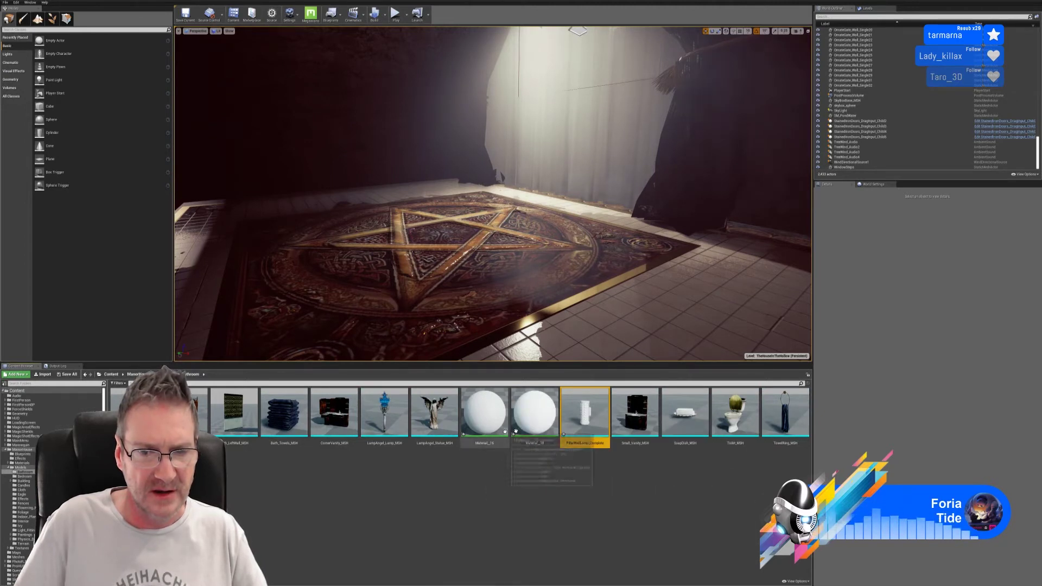
- Inspect the imported pillar wall lamp mesh and check which part its first material slot covers by toggling that slot's highlight
double_click(588, 414)
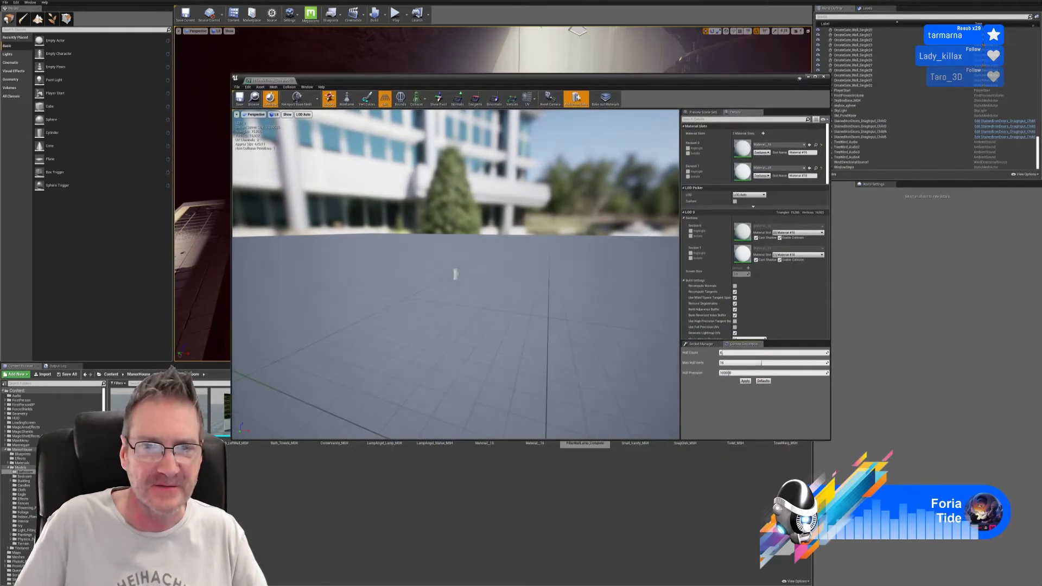
scroll(456, 275, "up", 5)
left_click_drag(456, 274, 418, 271)
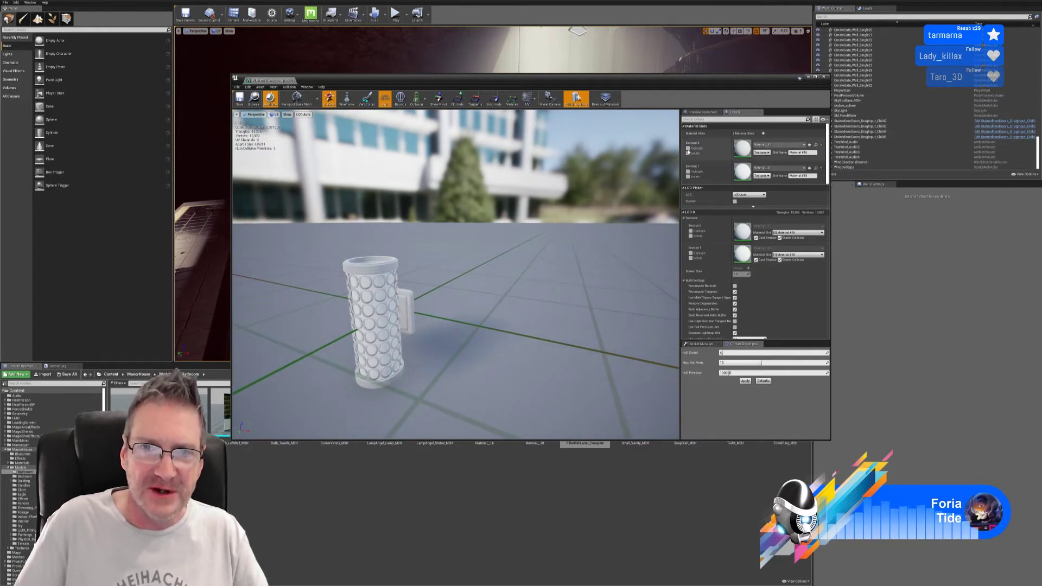
left_click(688, 149)
left_click(688, 149)
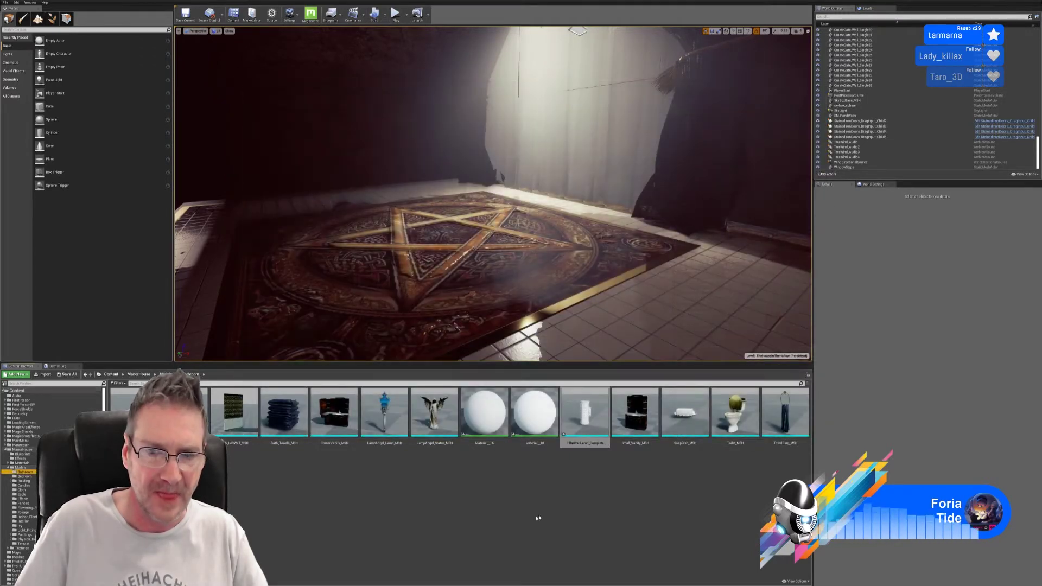
- Rename the imported material Material__18 as Pillar_WallLamp_Glass
left_click(537, 444)
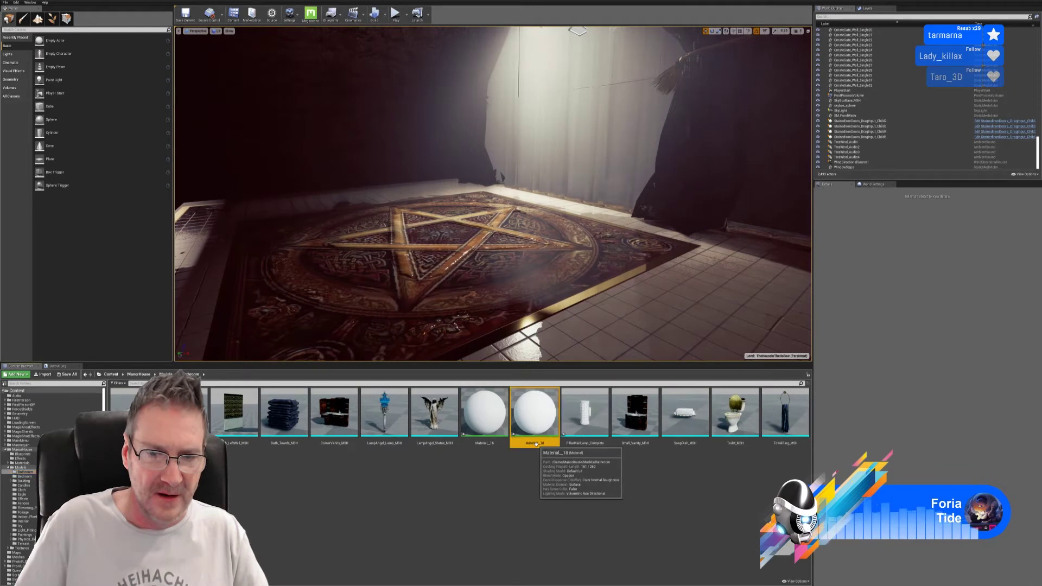
right_click(536, 444)
left_click(551, 476)
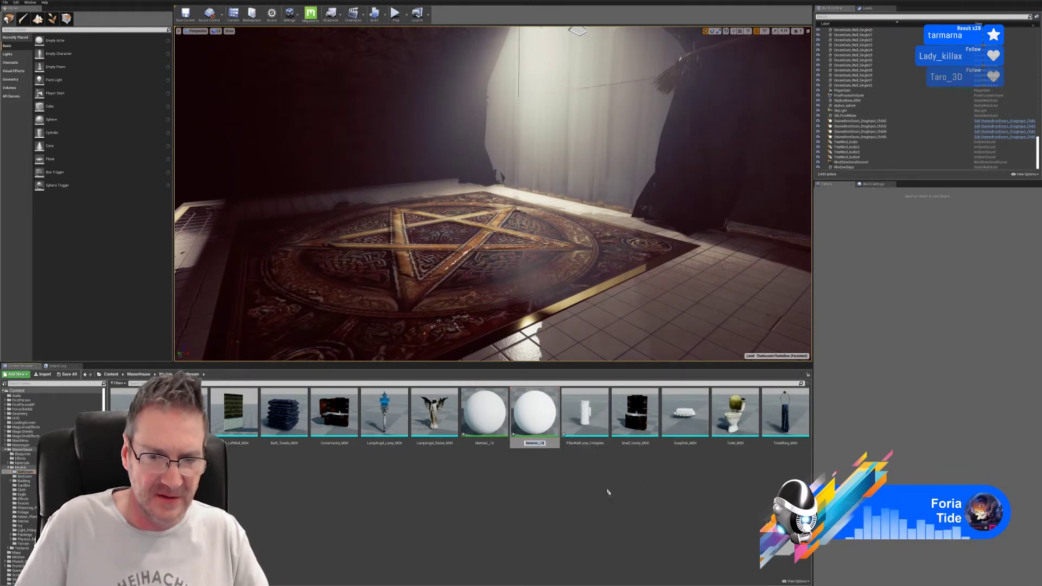
type("M")
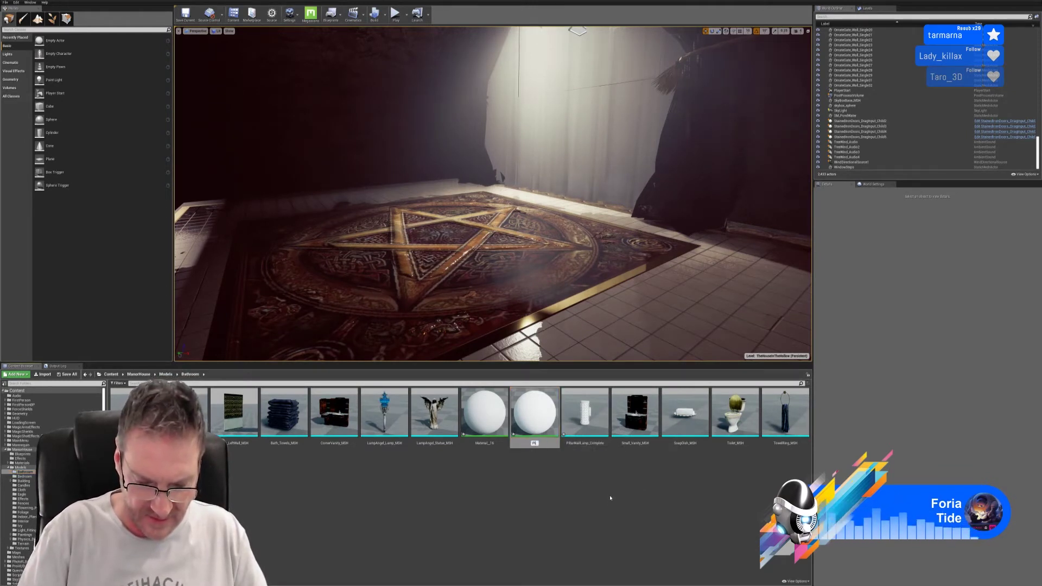
type("llar_WallLamp_Glass")
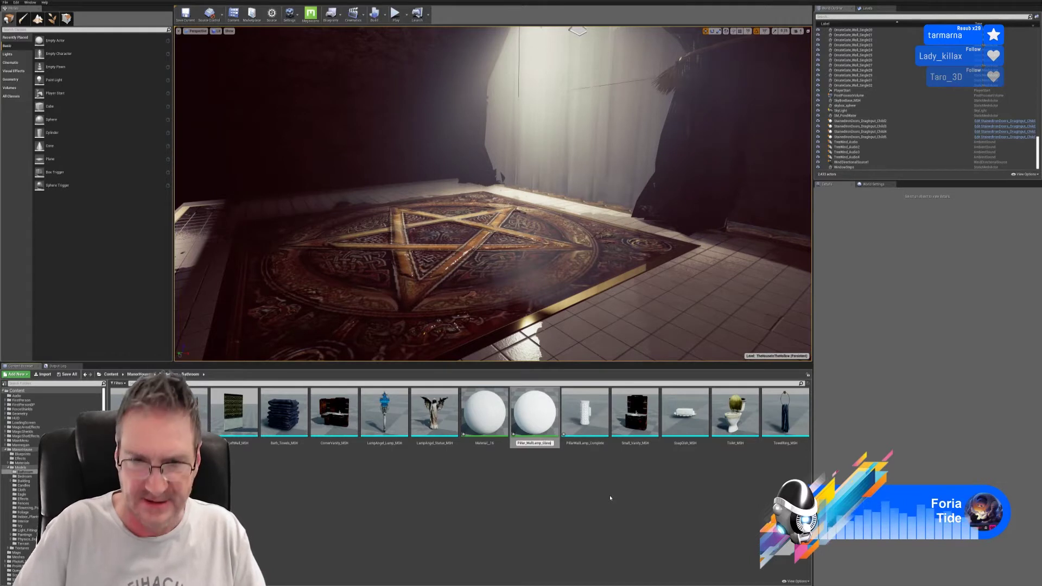
key("Return")
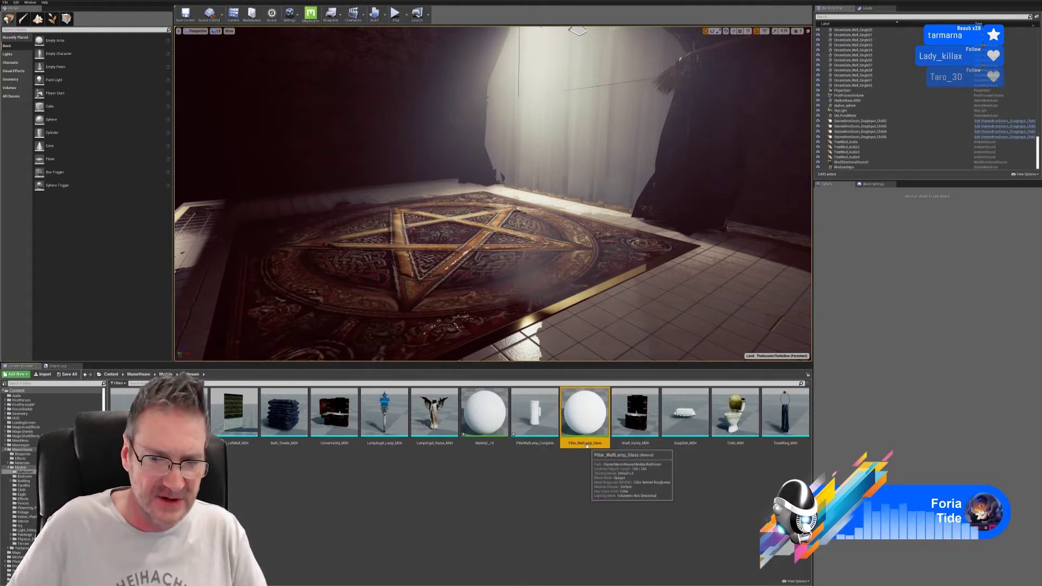
- Append the suffix _MAT to the lamp glass material's name
right_click(588, 446)
left_click(611, 472)
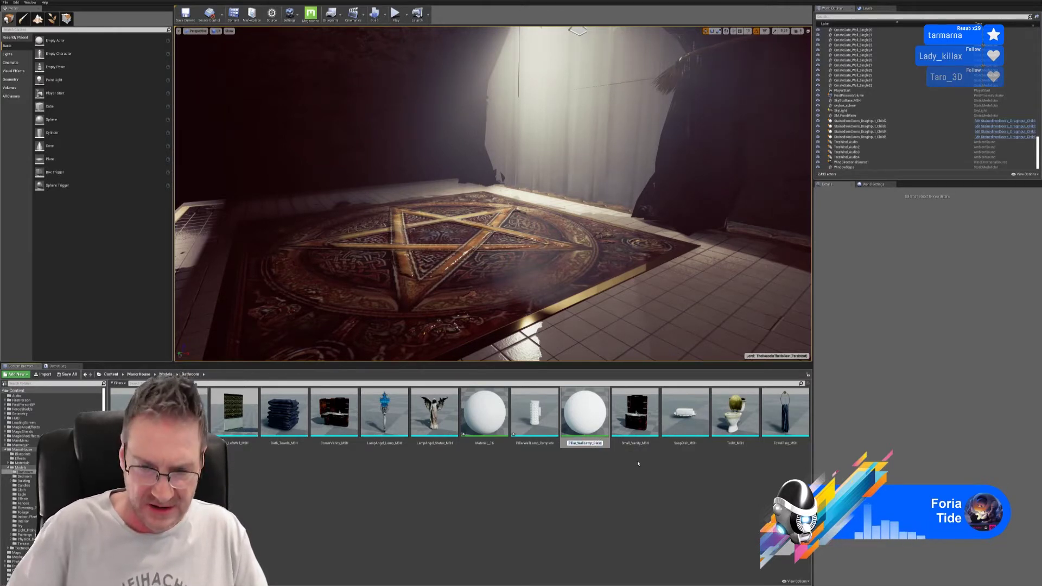
key("End")
type("_MAT")
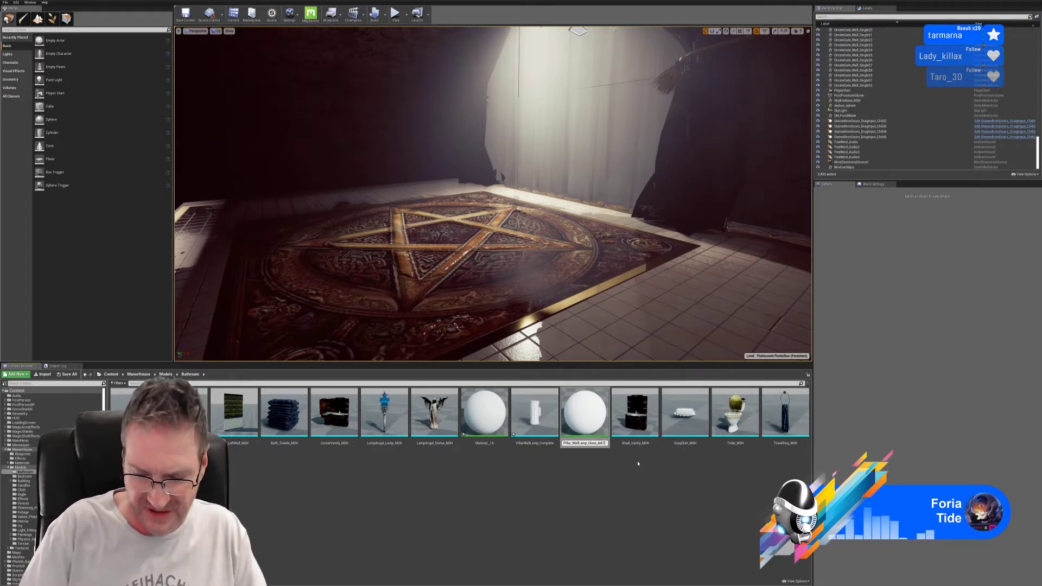
key("Return")
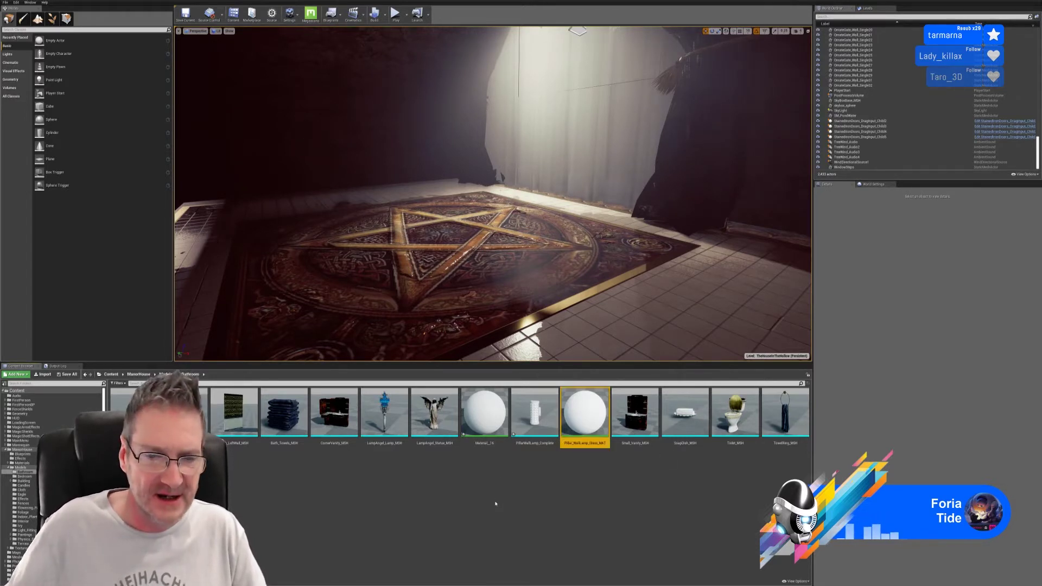
- Rename the other newly imported lamp material as PillarWallLamp_Metal_MAT
right_click(479, 433)
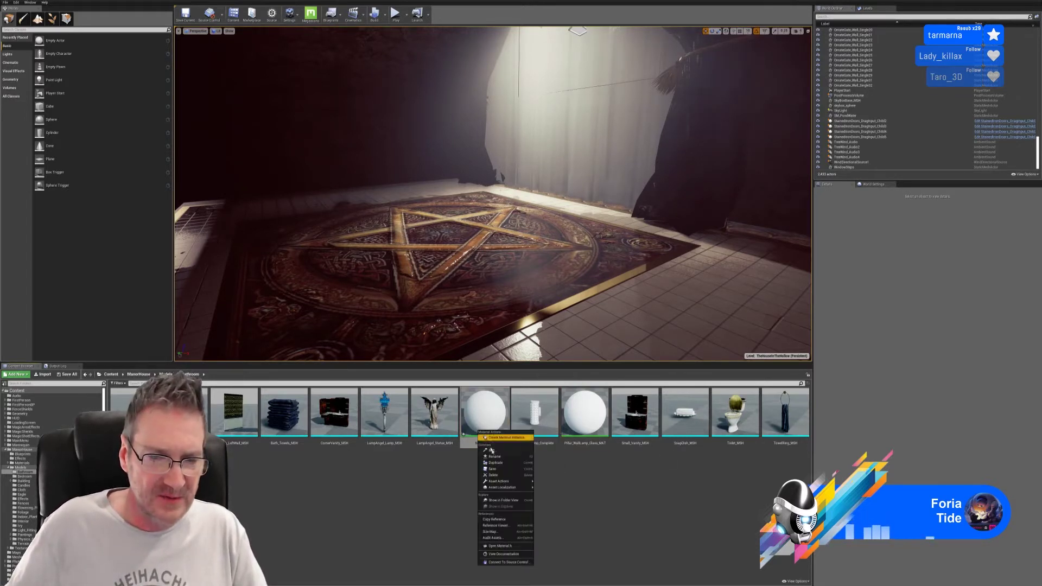
left_click(495, 456)
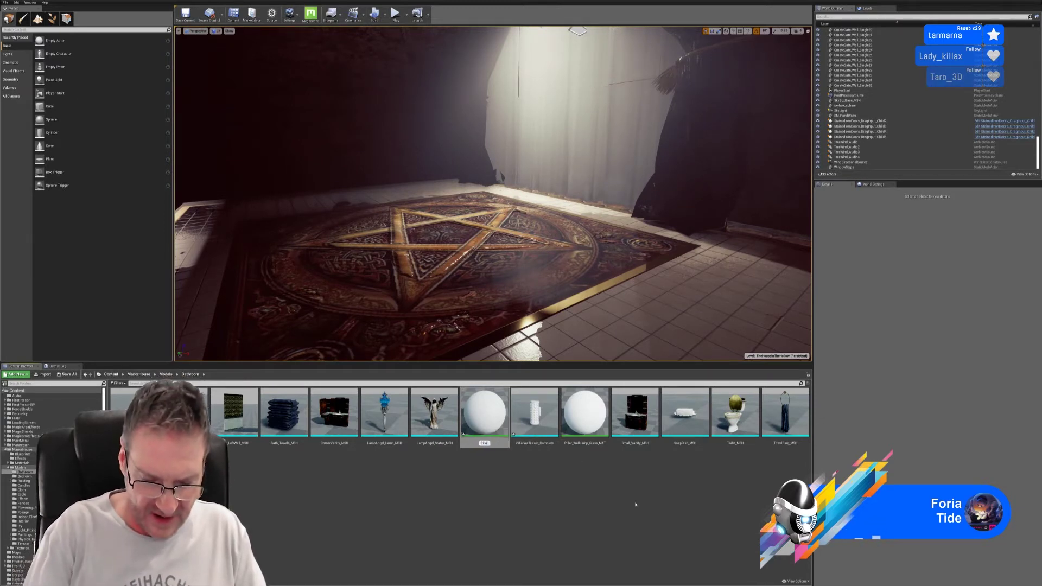
type("PillarWallLamp_Metal_MA")
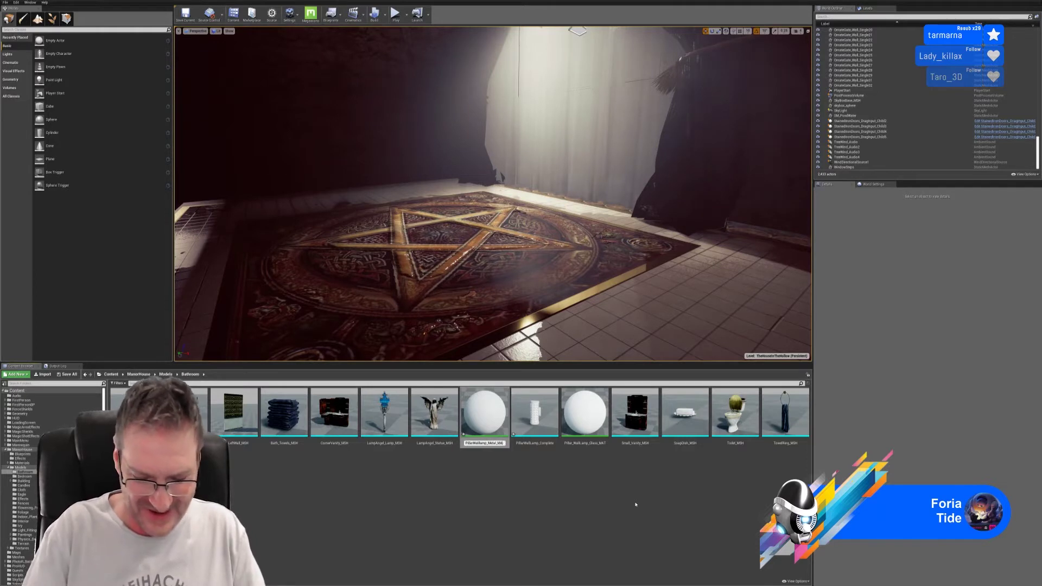
type("T")
key("Return")
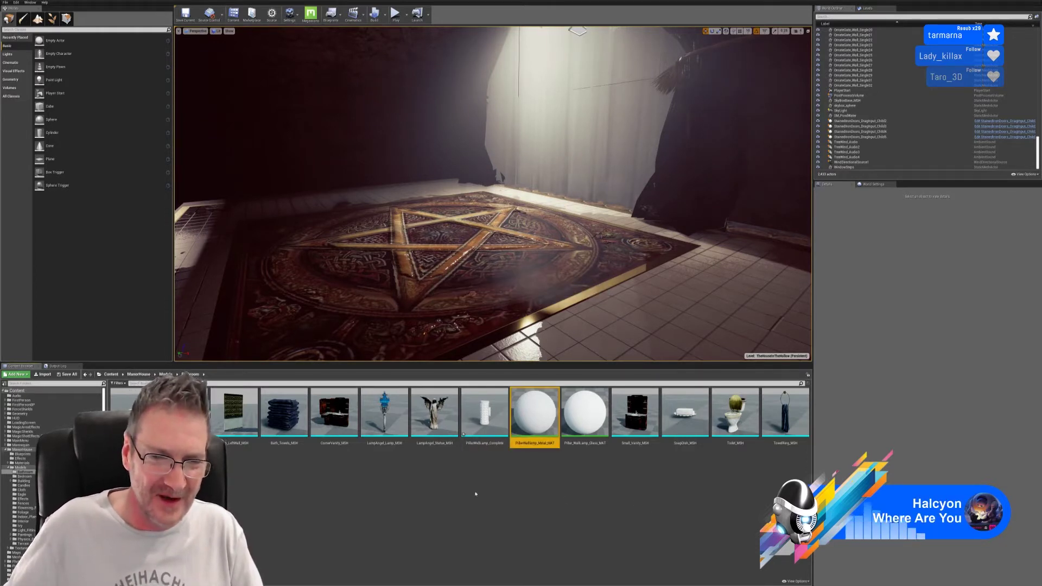
- Rename the imported pillar wall lamp static mesh as PillarWallLamp_MSH
left_click(477, 440)
right_click(477, 440)
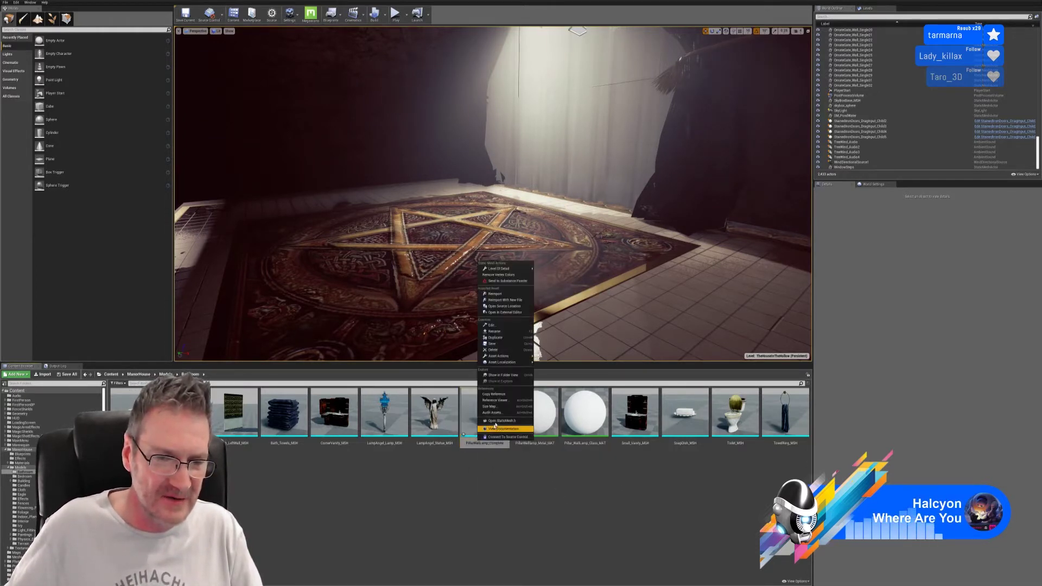
left_click(495, 331)
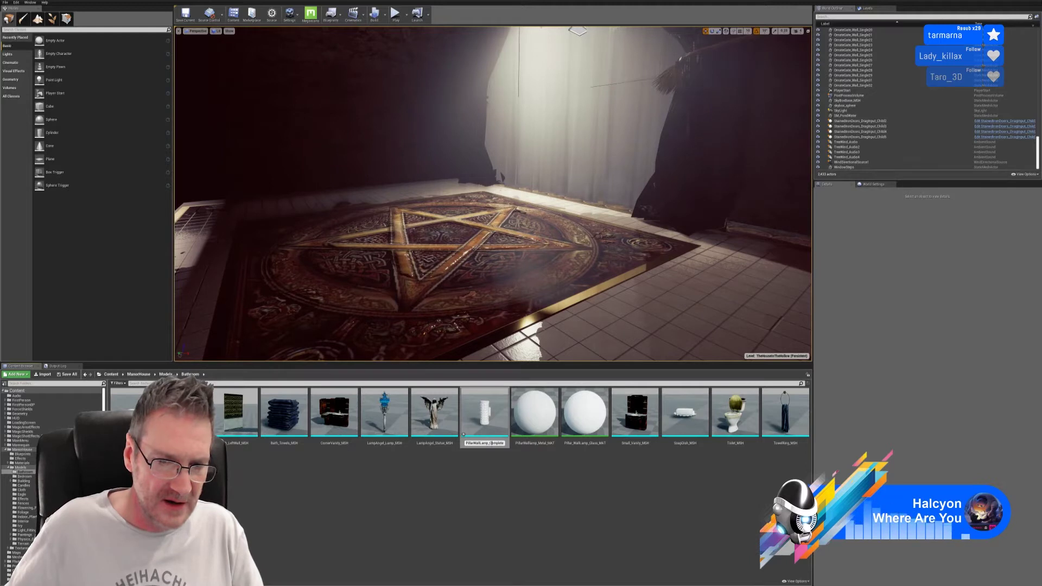
double_click(495, 443)
type("MSH")
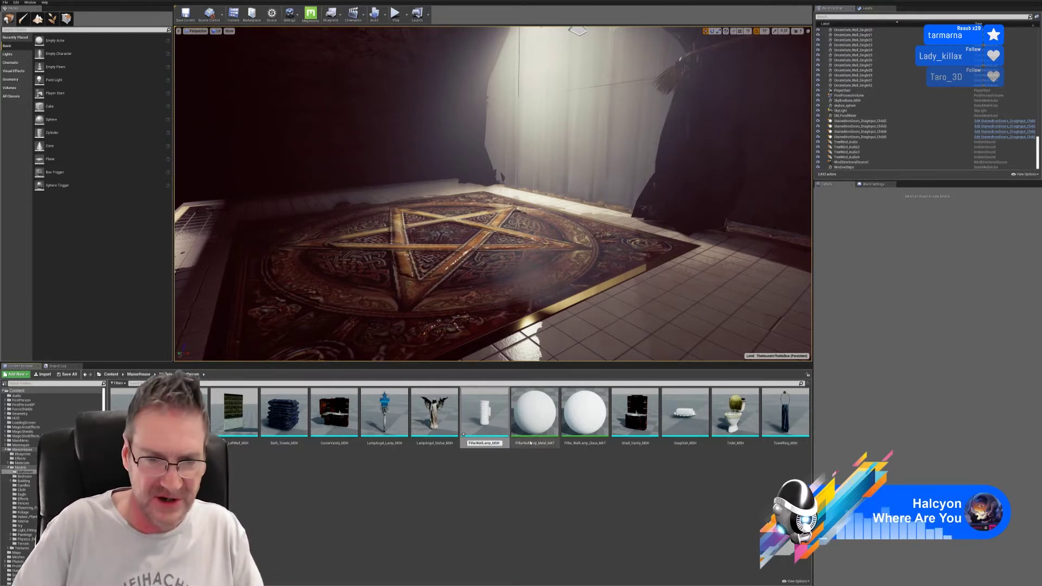
key("Return")
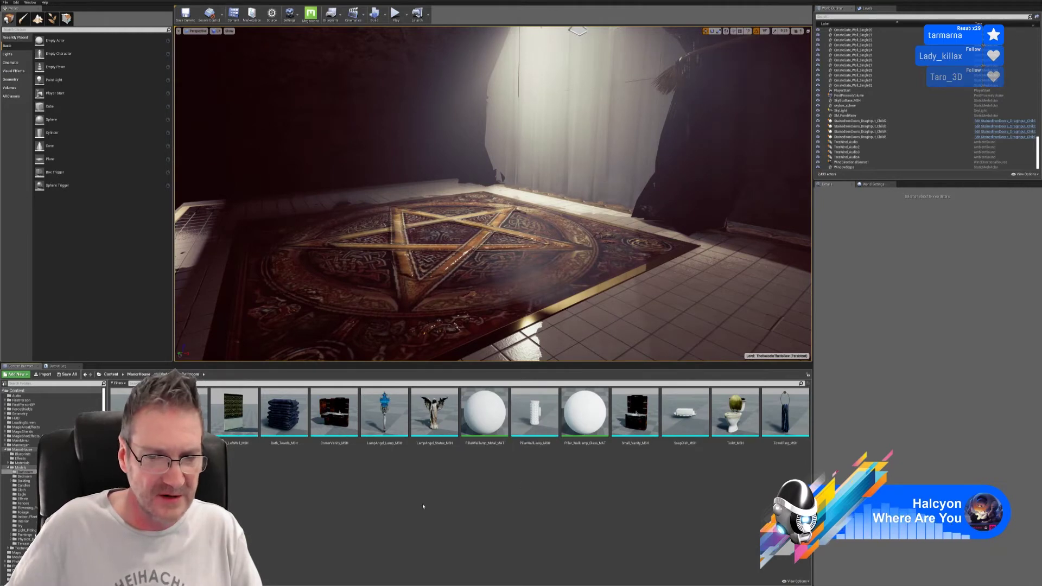
- Import the BaseColor, Metallic, Normal and Roughness textures from the Brass Pillar Wall Lamp folder
left_click(46, 374)
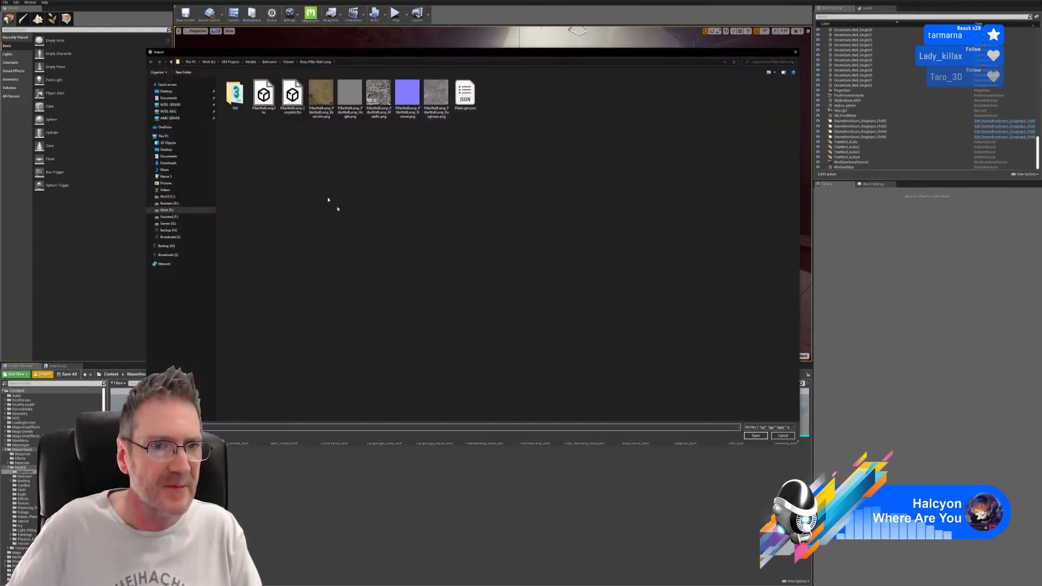
left_click(321, 98)
left_click(379, 108, "ctrl")
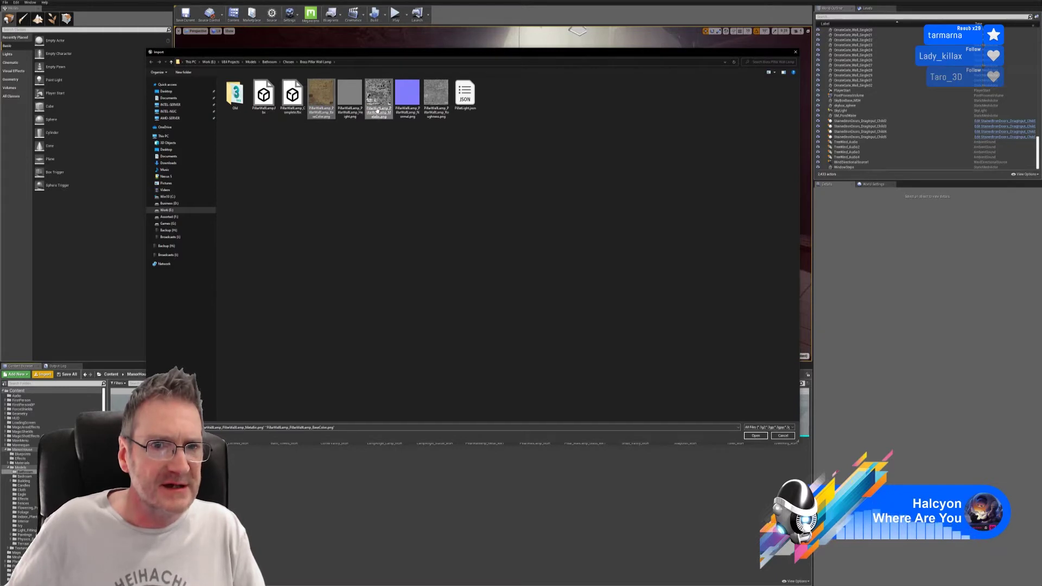
left_click(408, 109, "ctrl")
left_click(438, 105, "ctrl")
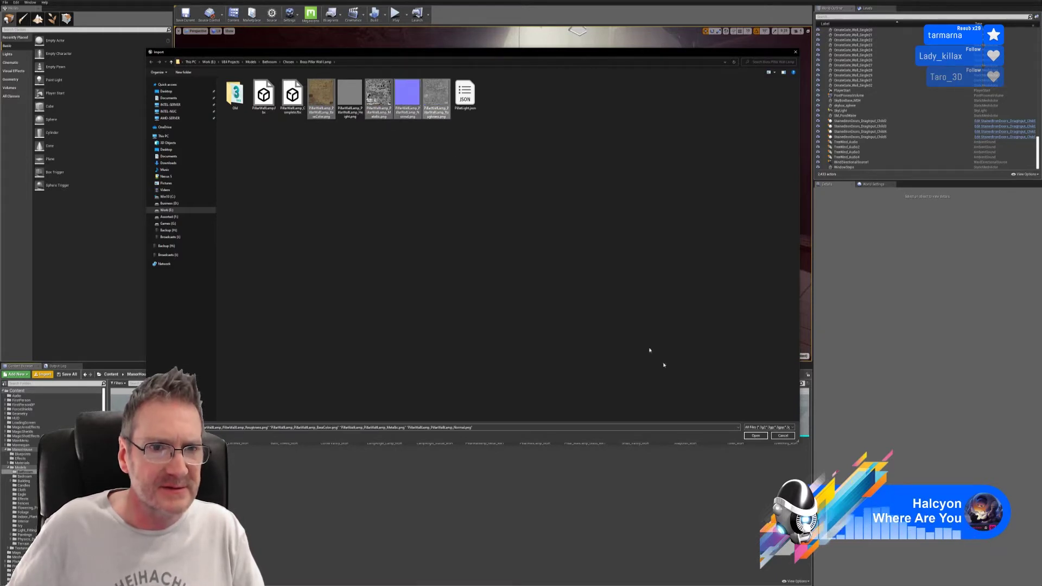
left_click(756, 437)
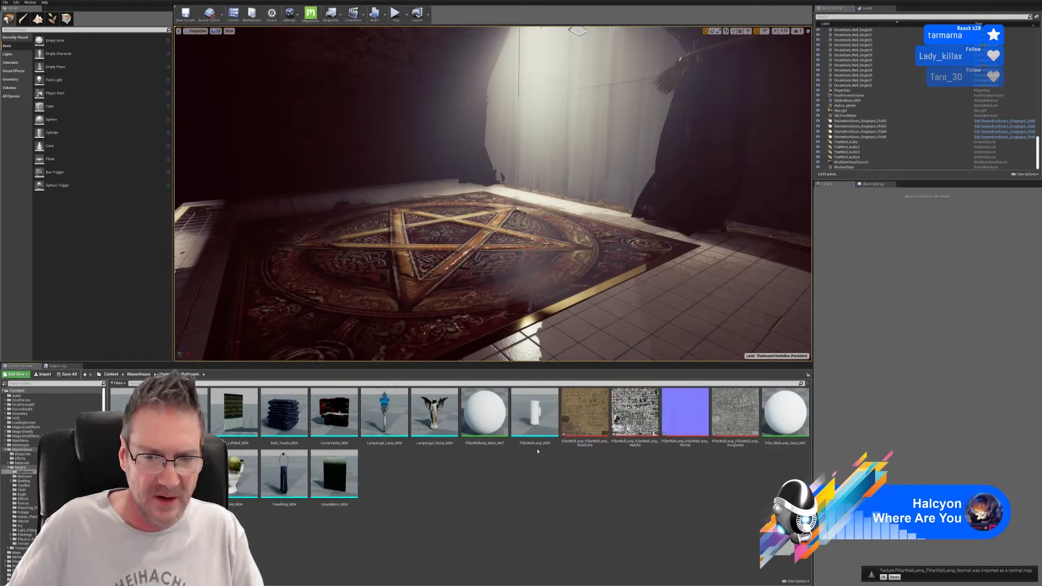
- Open the lamp's metal material and add its base color, metallic, normal and roughness textures to the graph as texture samples
double_click(485, 416)
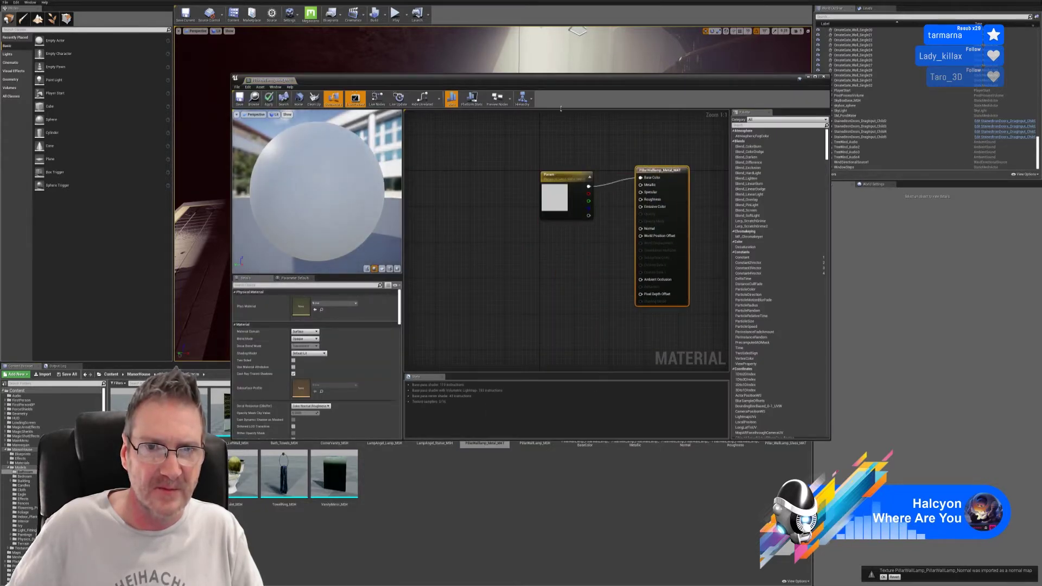
left_click_drag(560, 83, 583, 44)
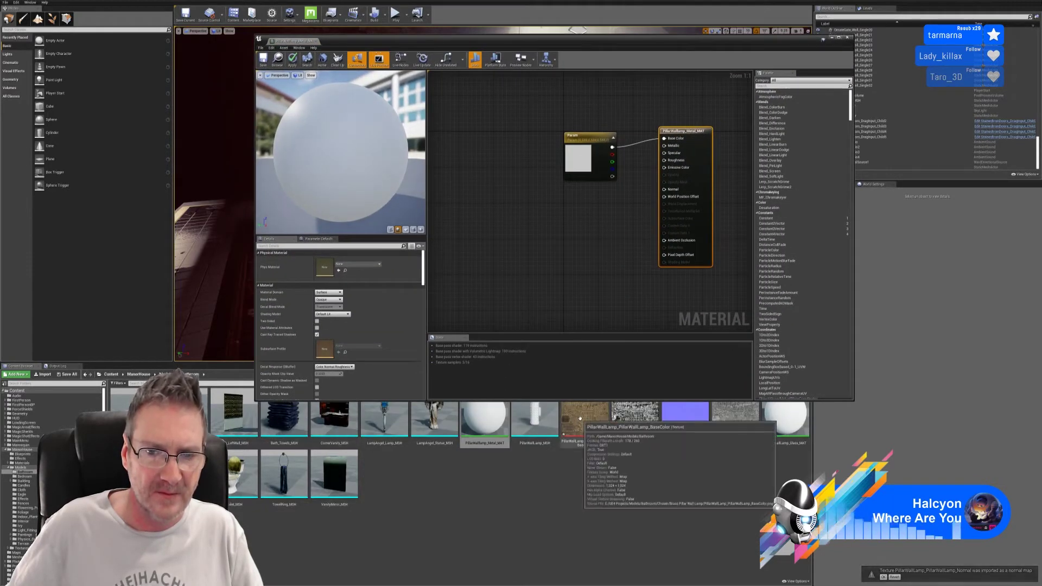
left_click(598, 494)
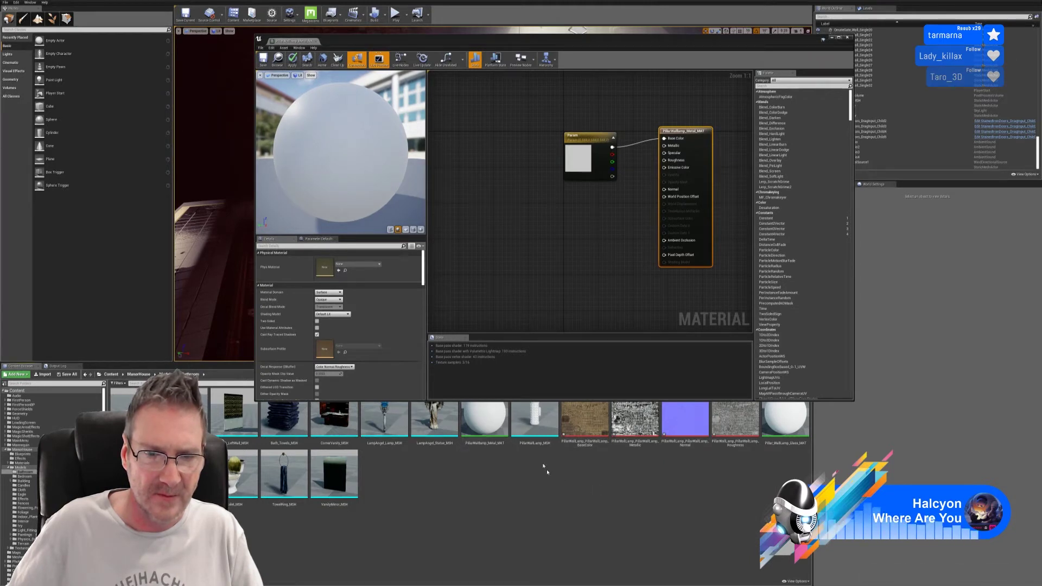
left_click(570, 425)
left_click(634, 420, "ctrl")
left_click(686, 420, "ctrl")
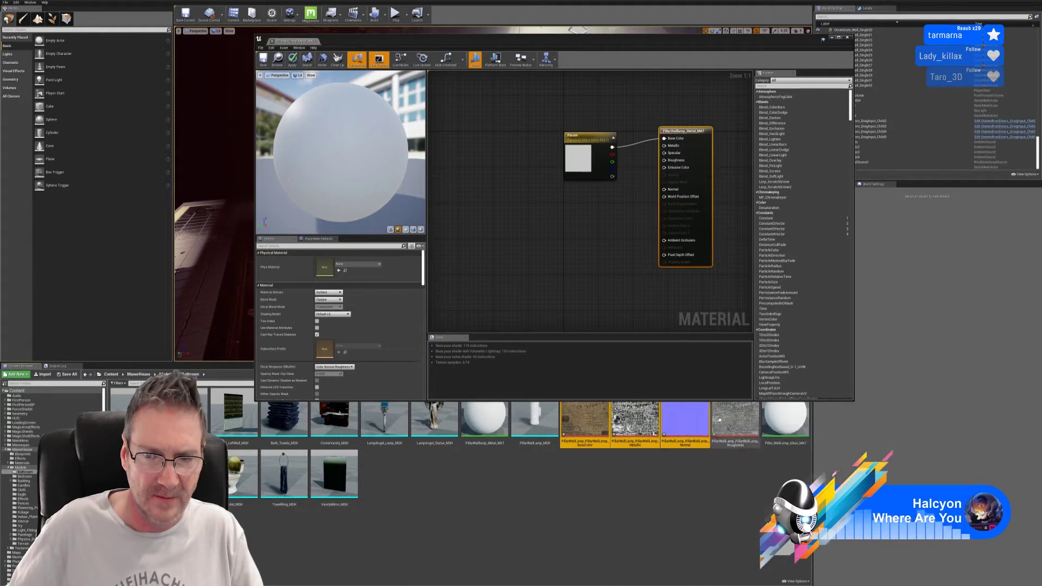
left_click(720, 418, "ctrl")
left_click_drag(720, 418, 508, 99)
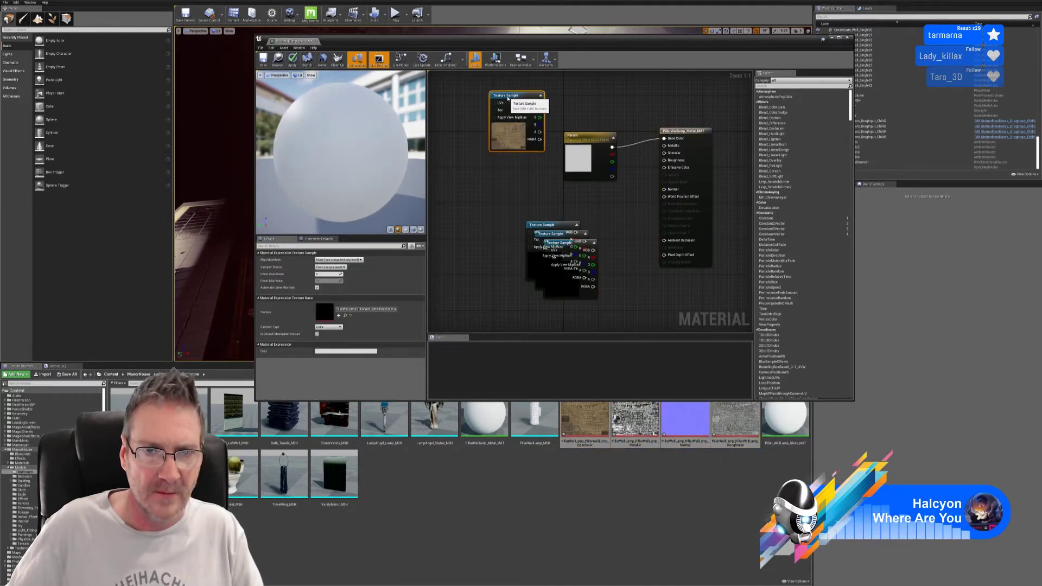
- Spread the overlapping texture samples into a vertical column and delete the default Param color node
left_click_drag(550, 226, 517, 163)
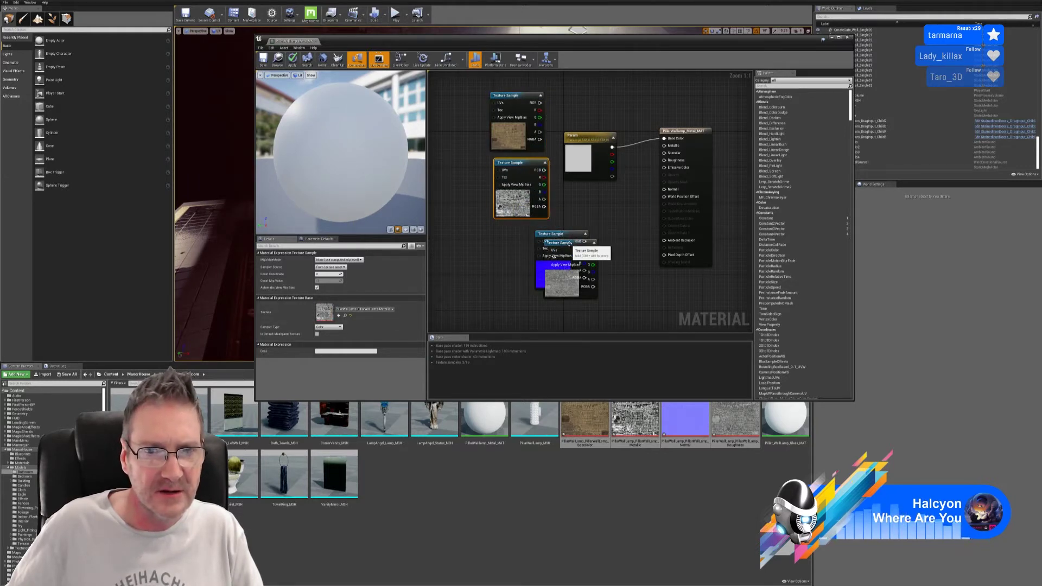
left_click_drag(594, 243, 508, 306)
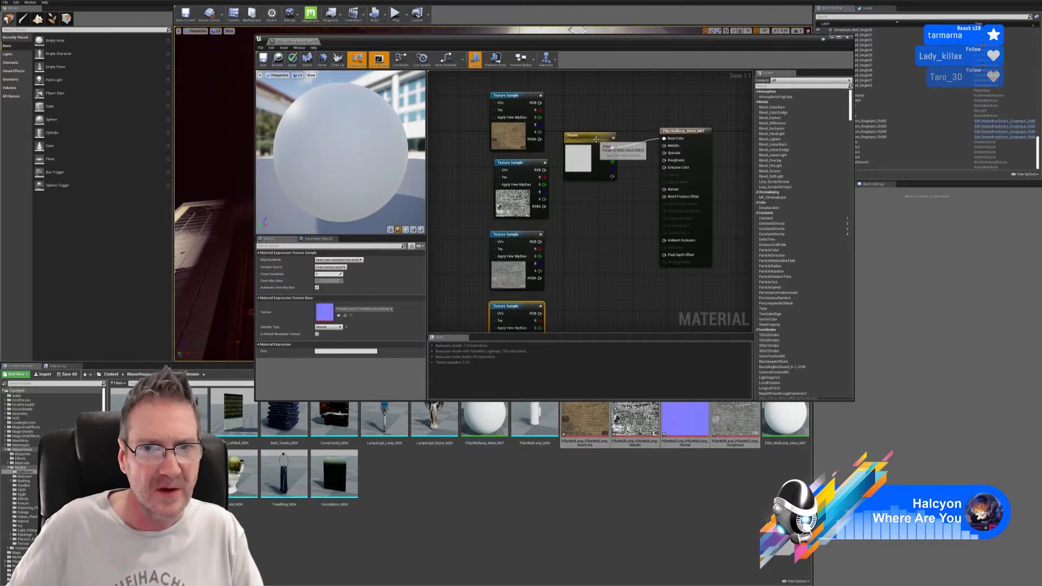
left_click(598, 144)
key("Delete")
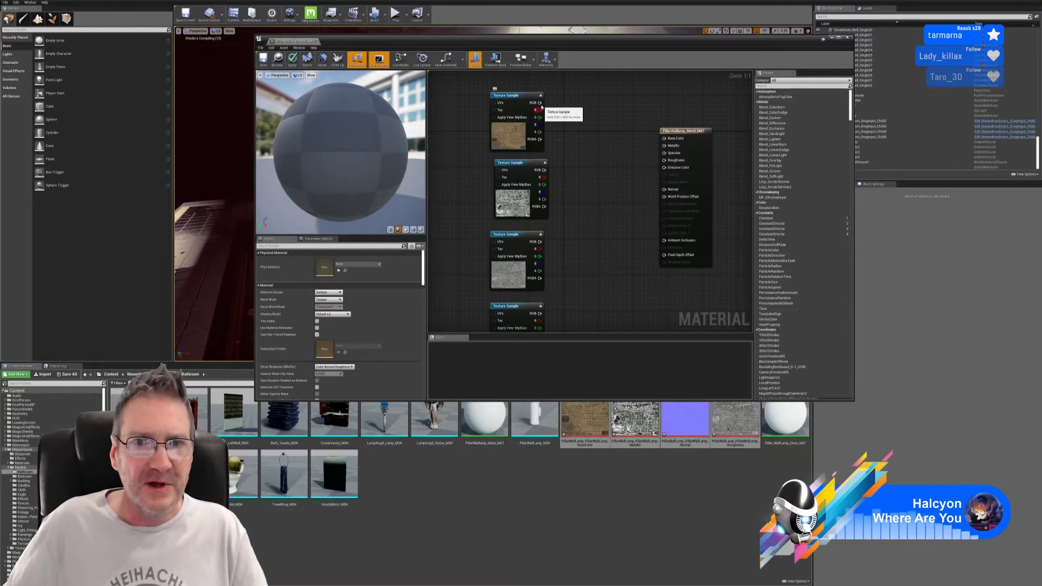
- Connect the texture samples to Base Color, Metallic, Roughness and Normal, and save and close the metal material
left_click_drag(540, 103, 664, 139)
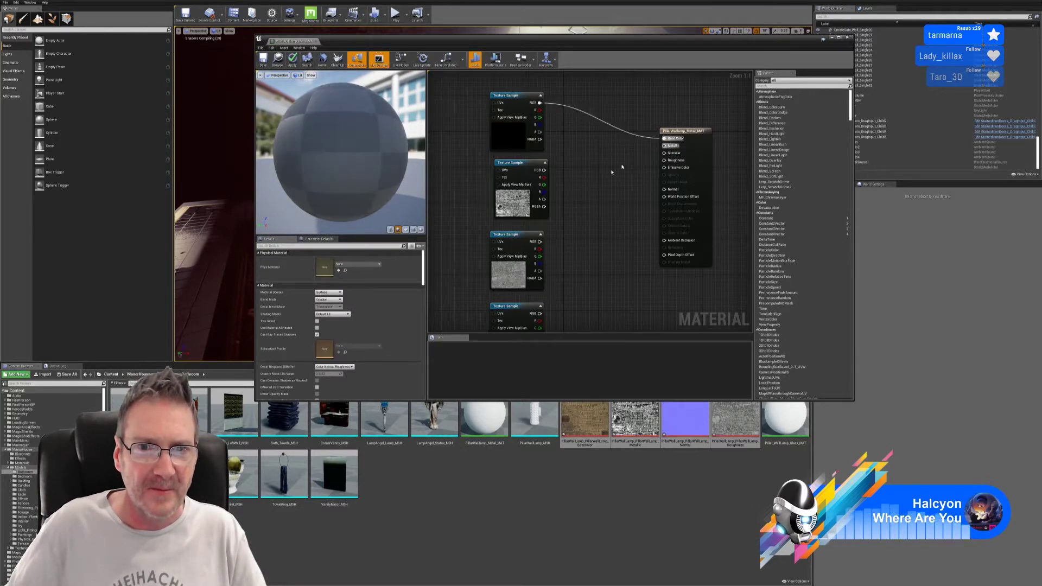
left_click_drag(543, 171, 671, 150)
left_click_drag(540, 242, 667, 162)
left_click_drag(542, 313, 672, 193)
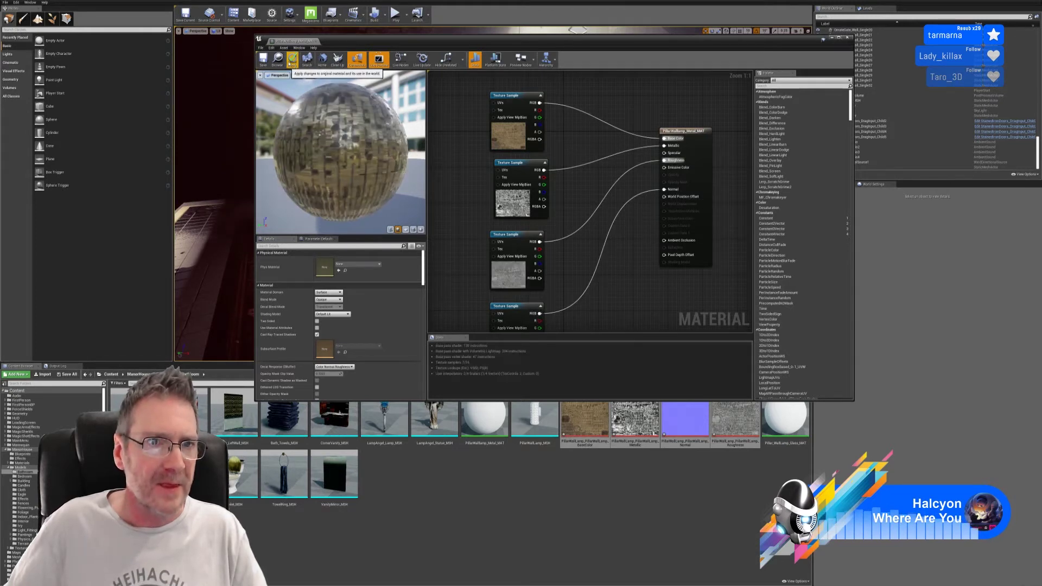
left_click(262, 64)
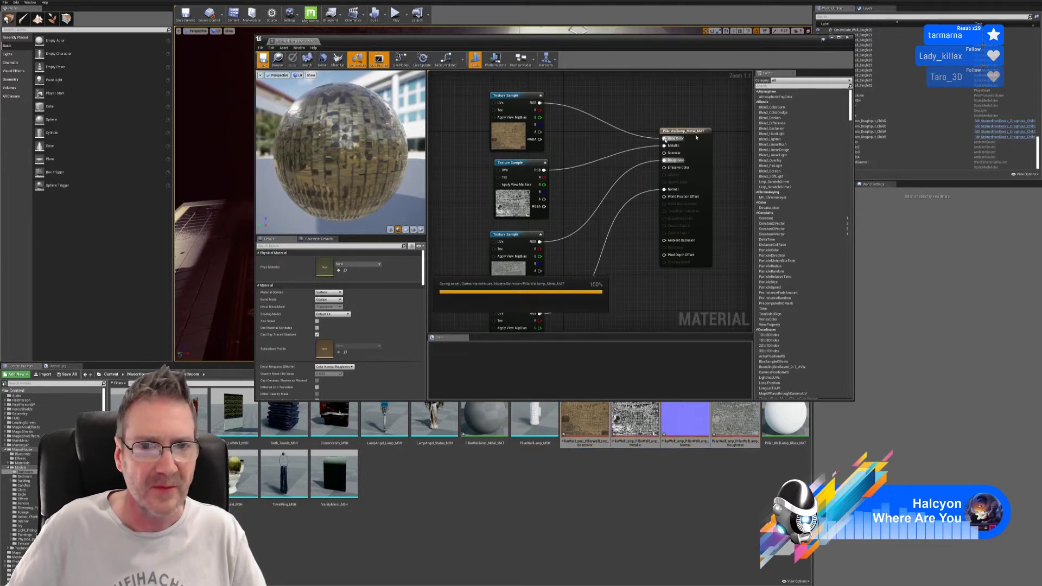
left_click(848, 37)
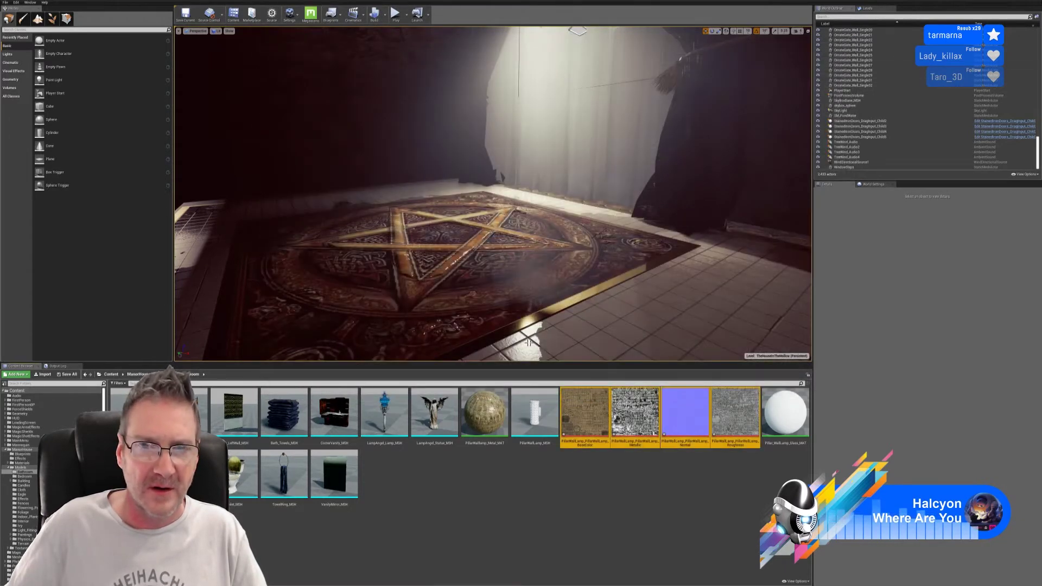
- Open the pillar wall lamp static mesh and examine its metal and glass parts up close
double_click(538, 421)
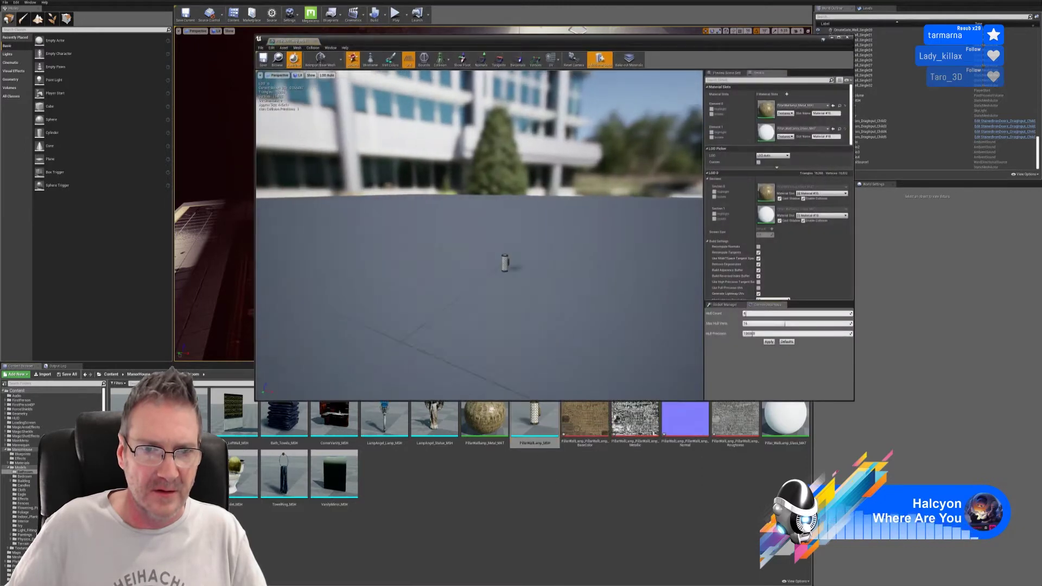
left_click_drag(480, 261, 493, 209)
middle_click_drag(493, 209, 521, 203)
left_click_drag(521, 204, 516, 244)
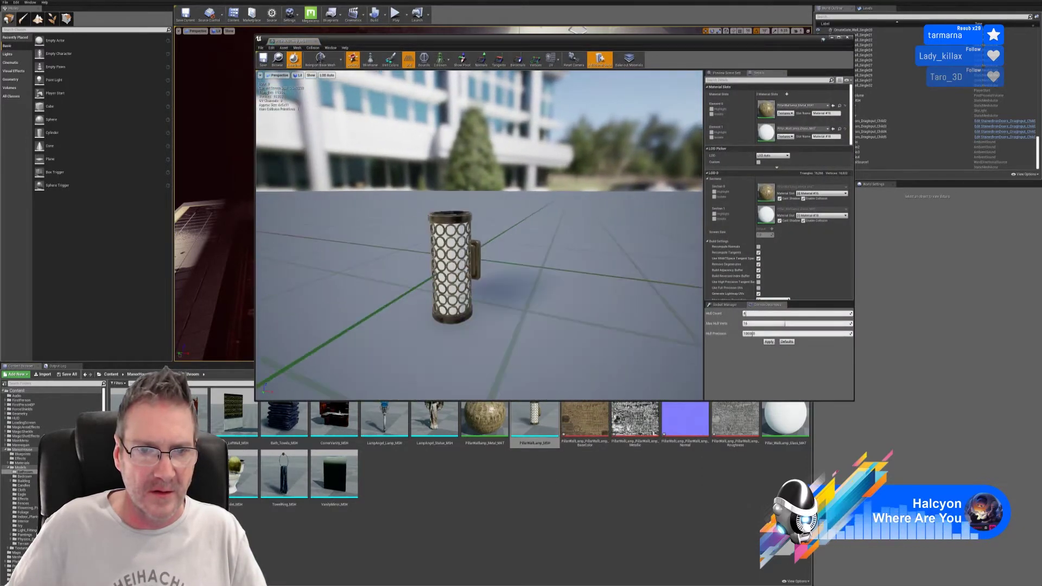
middle_click_drag(515, 244, 550, 274)
mouse_move(488, 307)
left_mouse_down()
mouse_move(490, 285)
mouse_move(488, 307)
left_mouse_up()
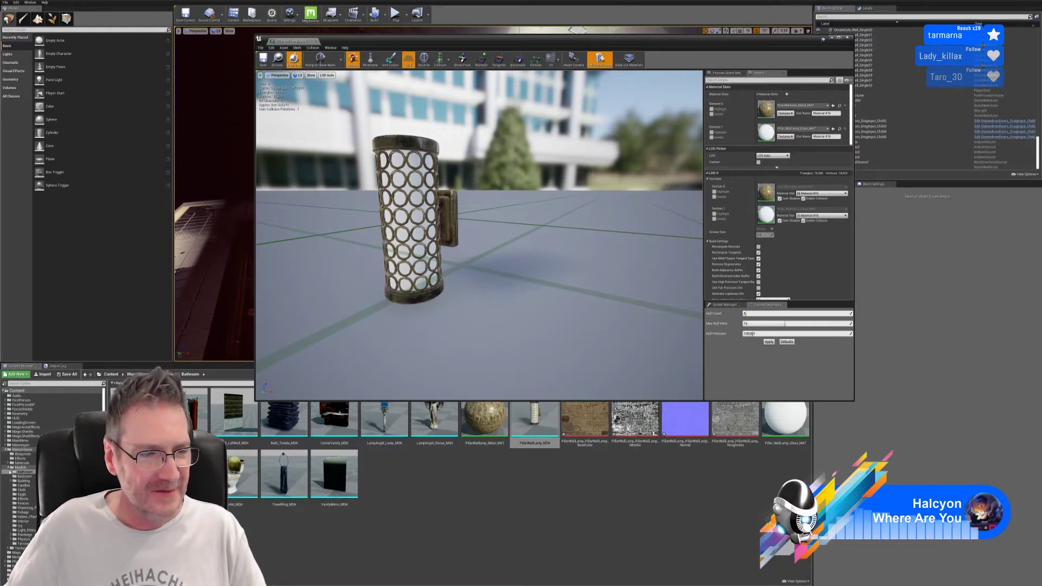
- Assign the mottled glass material from the Building materials folder to the lamp's glass slot and check it on the mesh
left_click(8, 464)
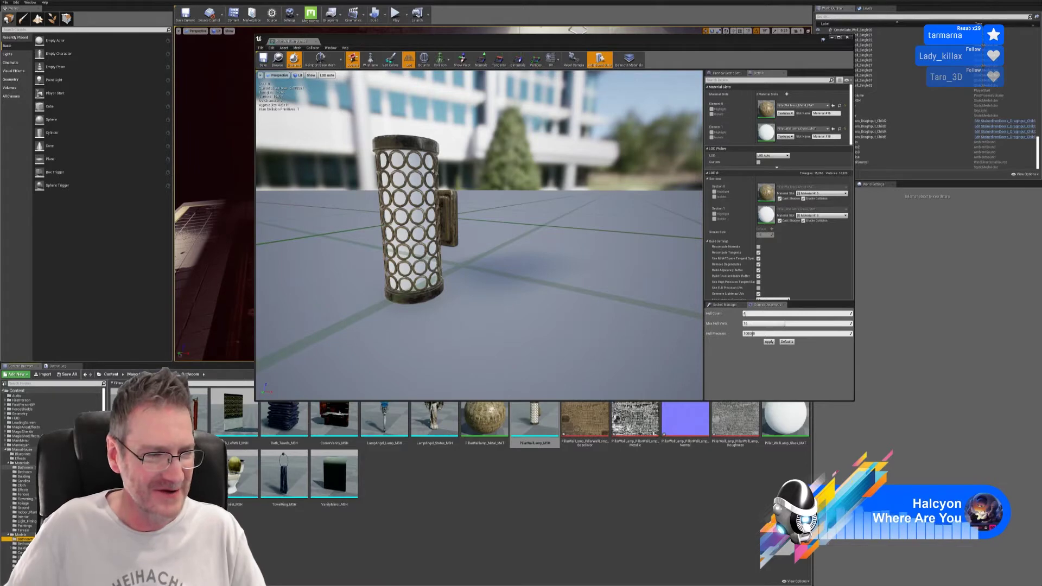
left_click(23, 476)
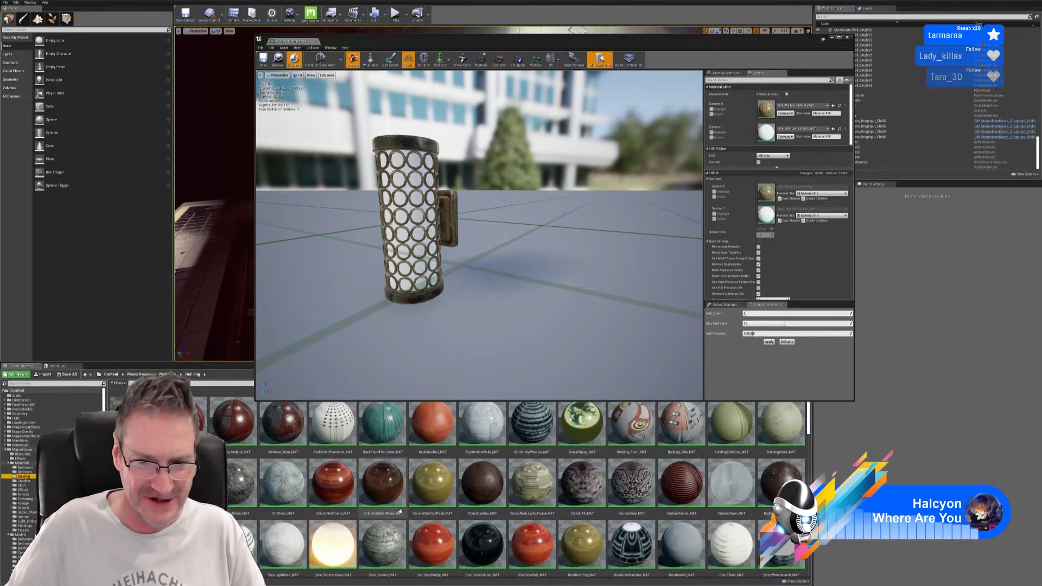
scroll(400, 511, "down", 4)
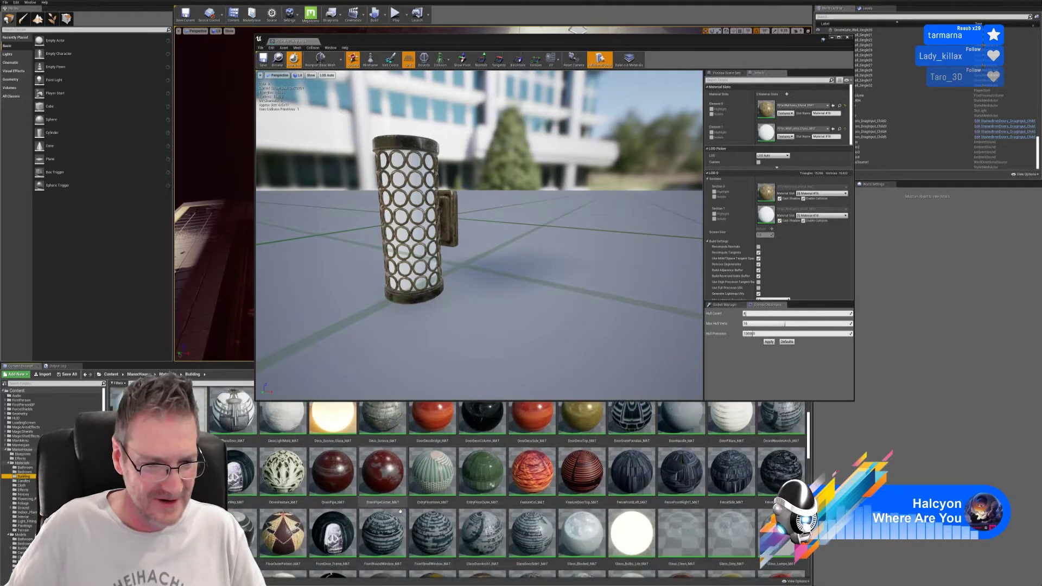
scroll(400, 511, "down", 2)
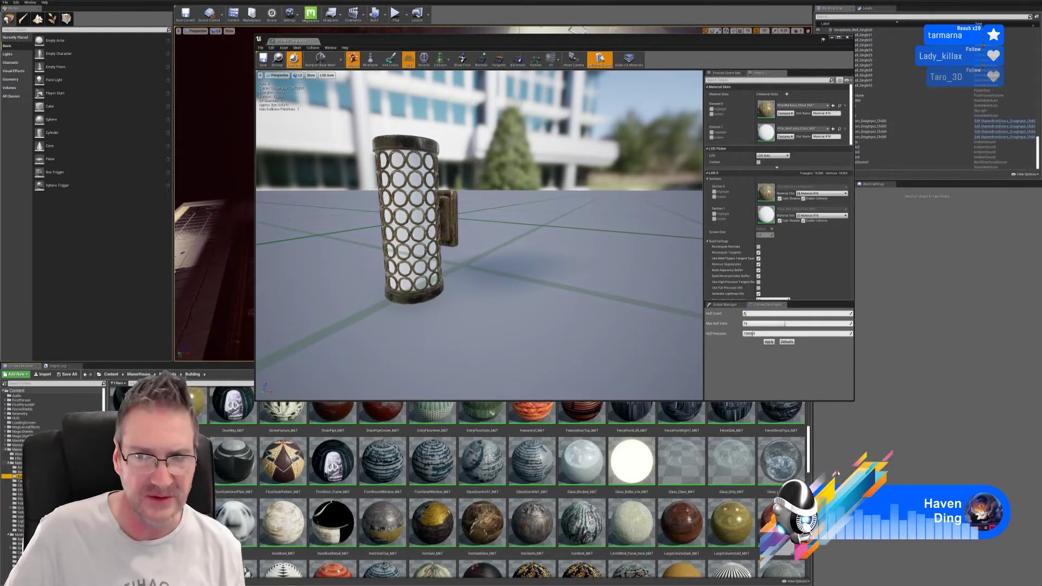
left_click_drag(781, 462, 795, 135)
mouse_move(480, 236)
right_mouse_down()
mouse_move(472, 231)
mouse_move(489, 236)
right_mouse_up()
key("d")
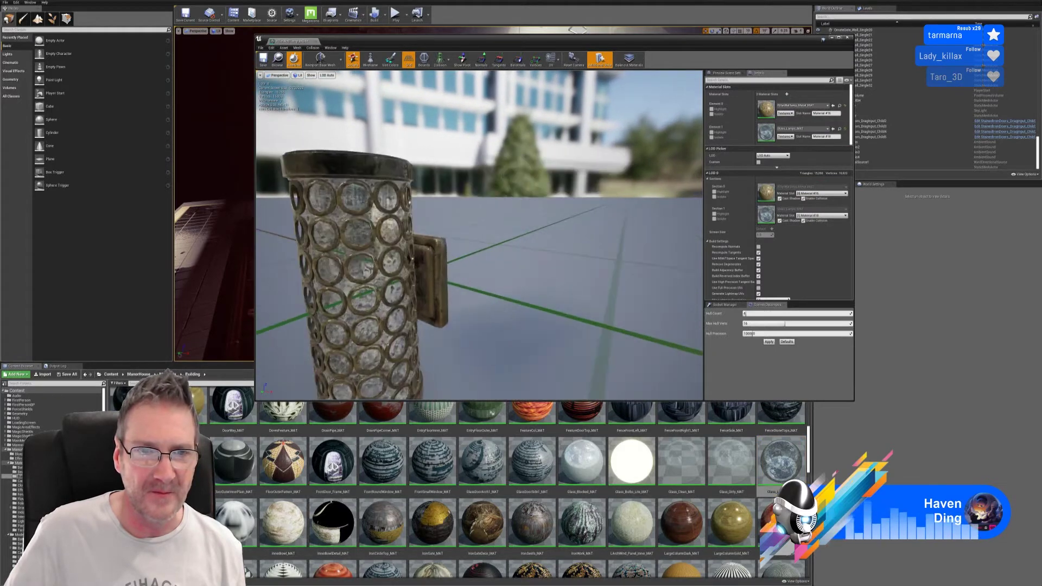
key("a")
key("a")
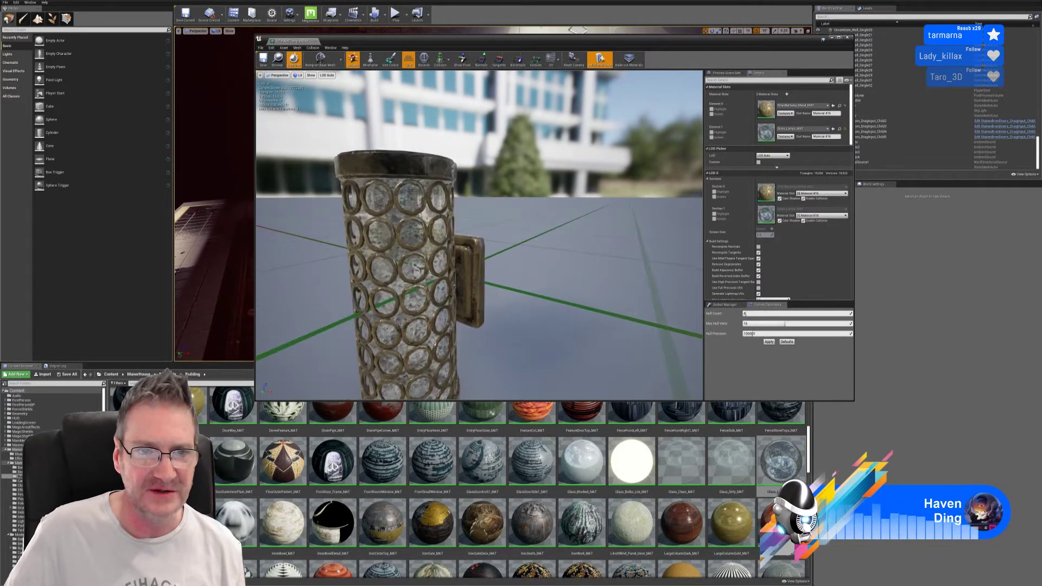
key("s")
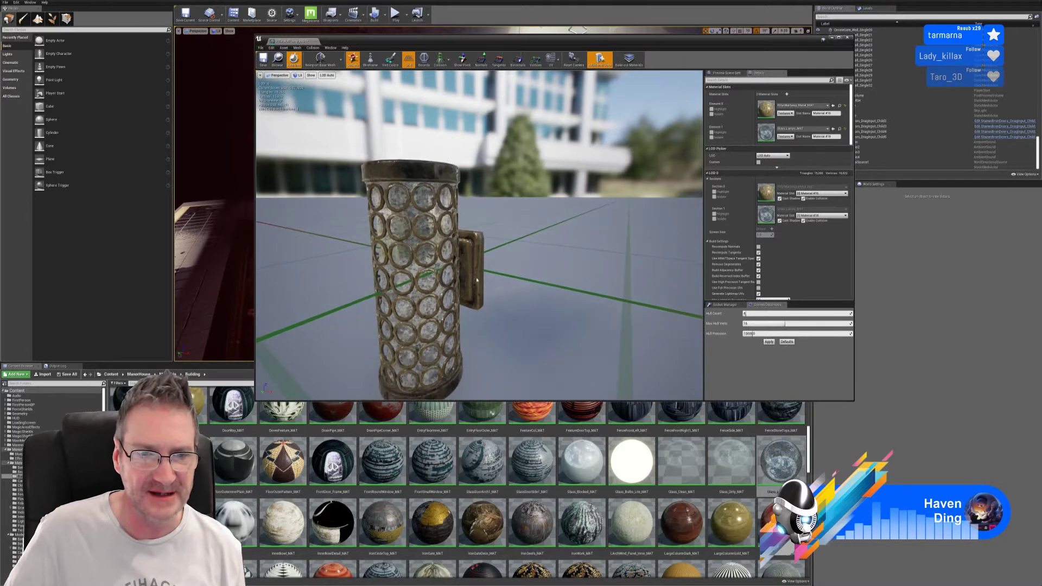
- Try an alternative glass on the lamp's glass slot, reassign the mottled glass material and save the mesh
left_click_drag(781, 461, 763, 135)
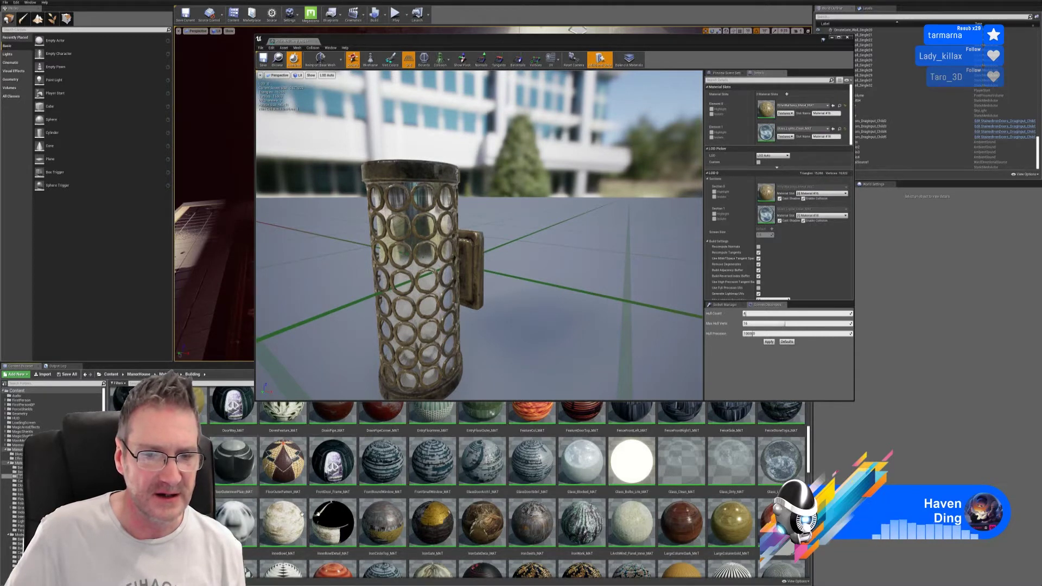
left_click_drag(780, 461, 773, 134)
scroll(480, 236, "down", 5)
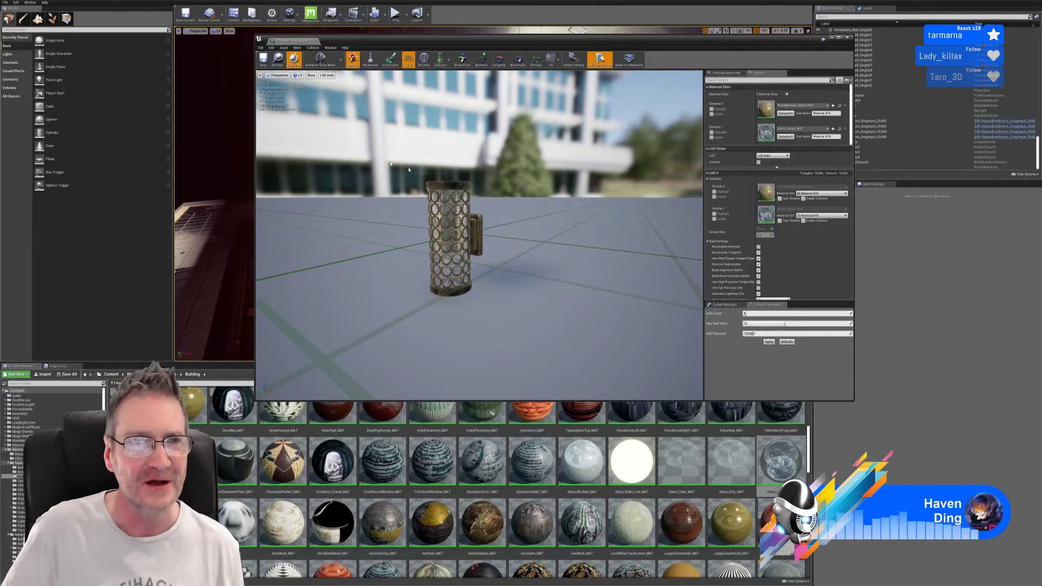
left_click(264, 59)
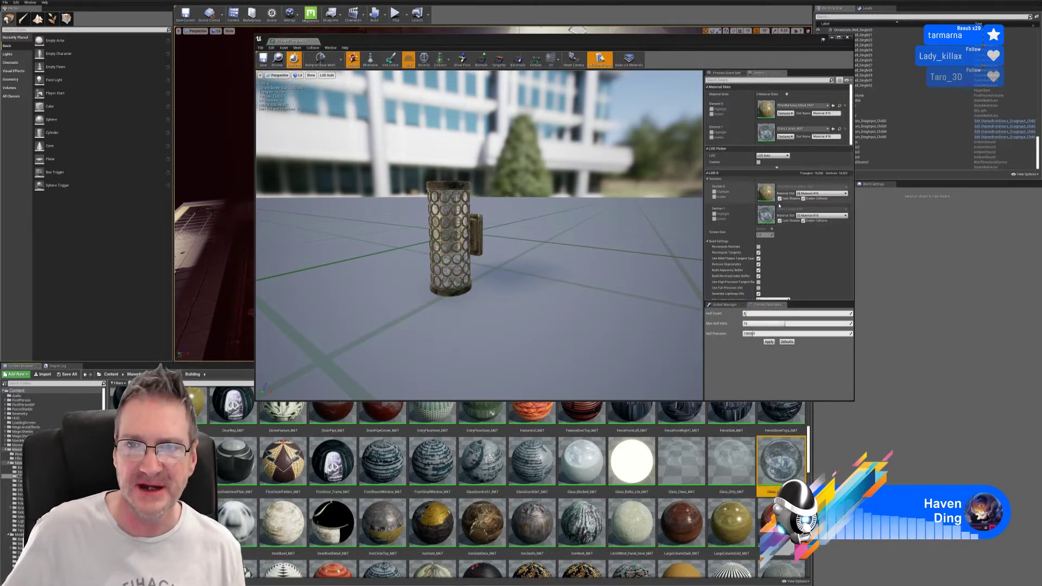
- Set the lamp mesh's Percent Triangles reduction setting to 25 and apply the changes
scroll(797, 218, "down", 3)
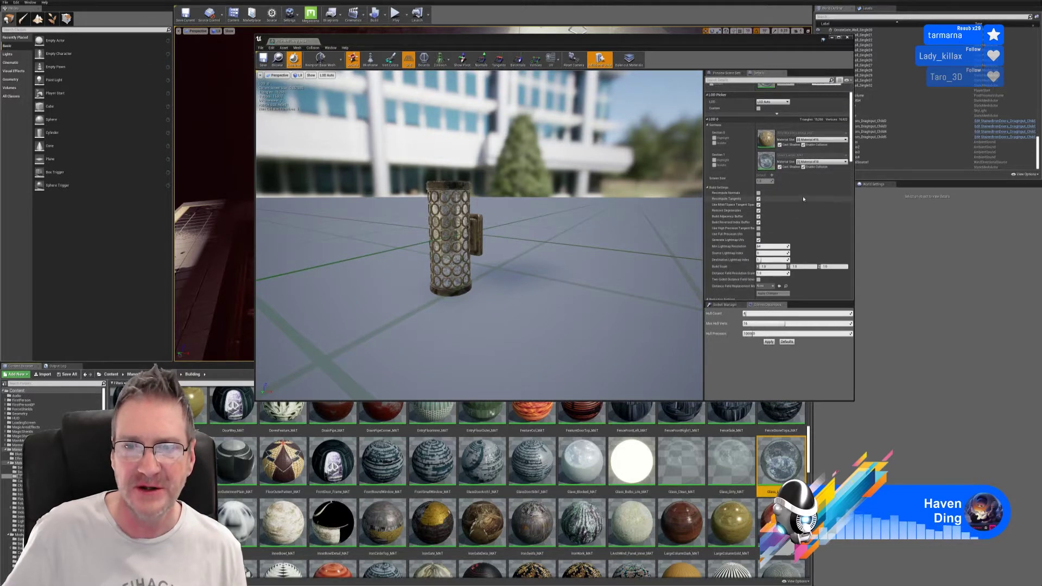
scroll(803, 196, "down", 1)
scroll(803, 197, "down", 3)
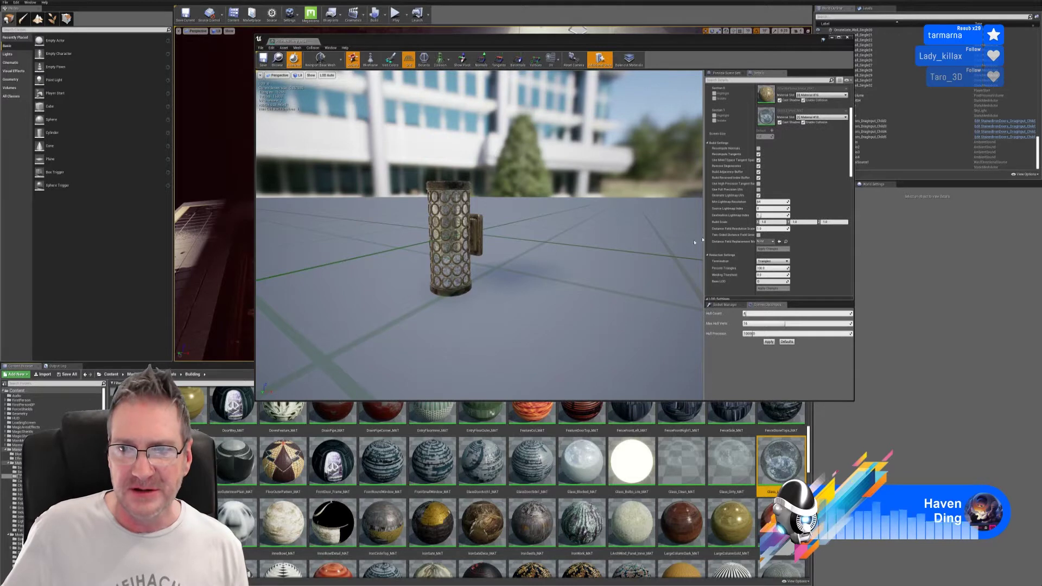
scroll(762, 258, "down", 1)
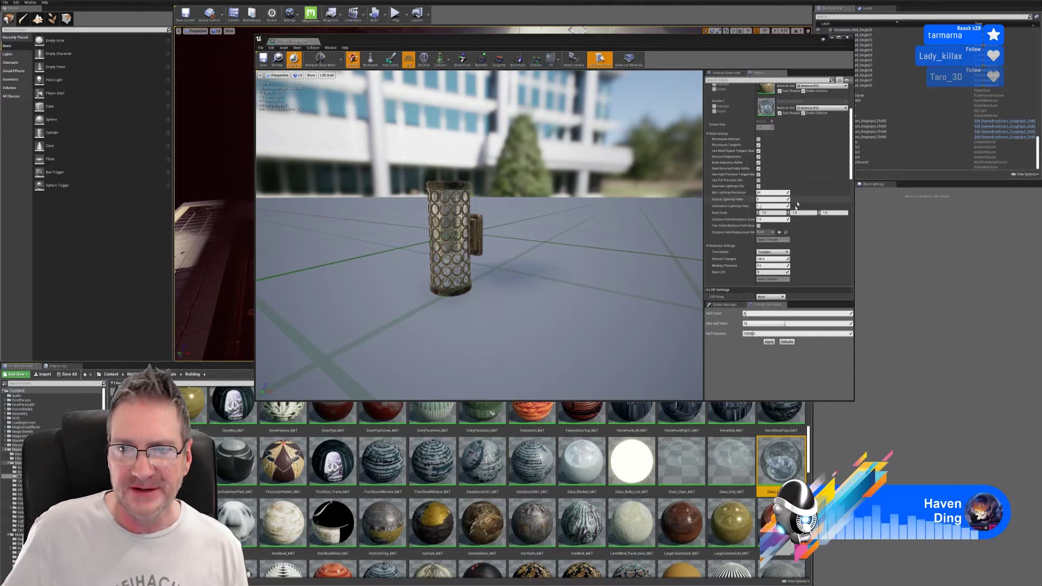
left_click(765, 260)
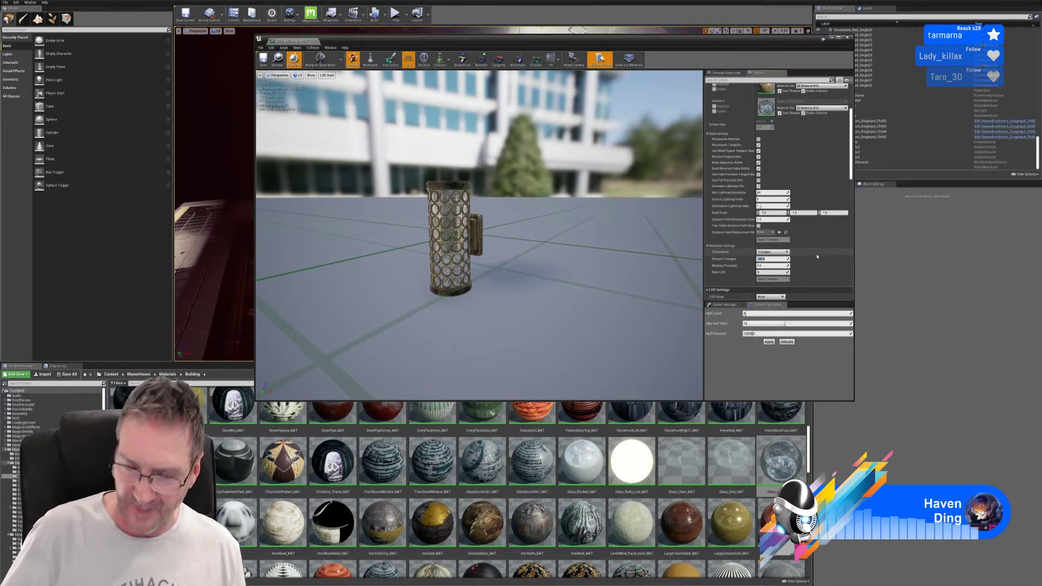
type("25")
key("Return")
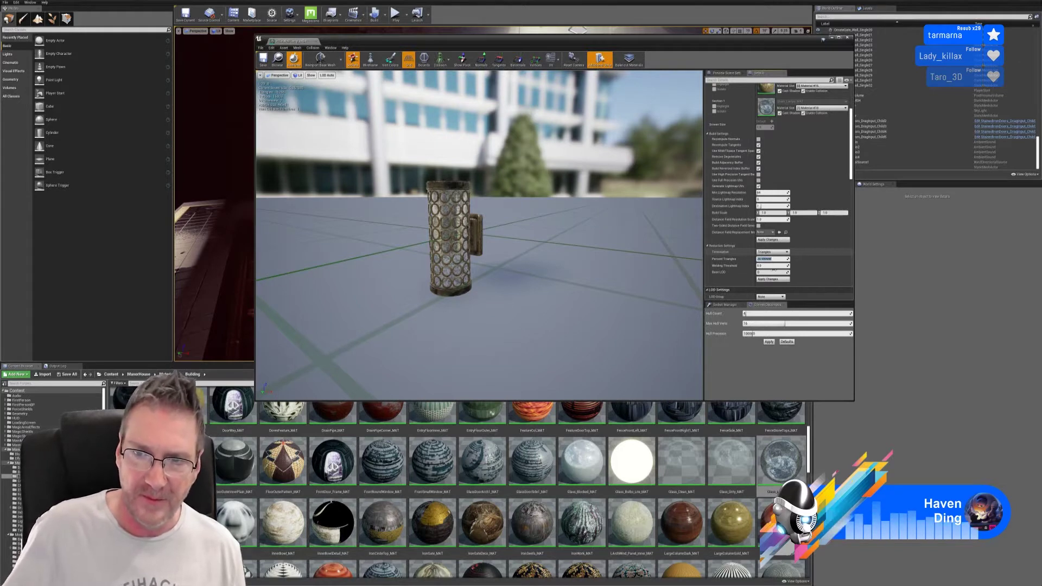
left_click(768, 279)
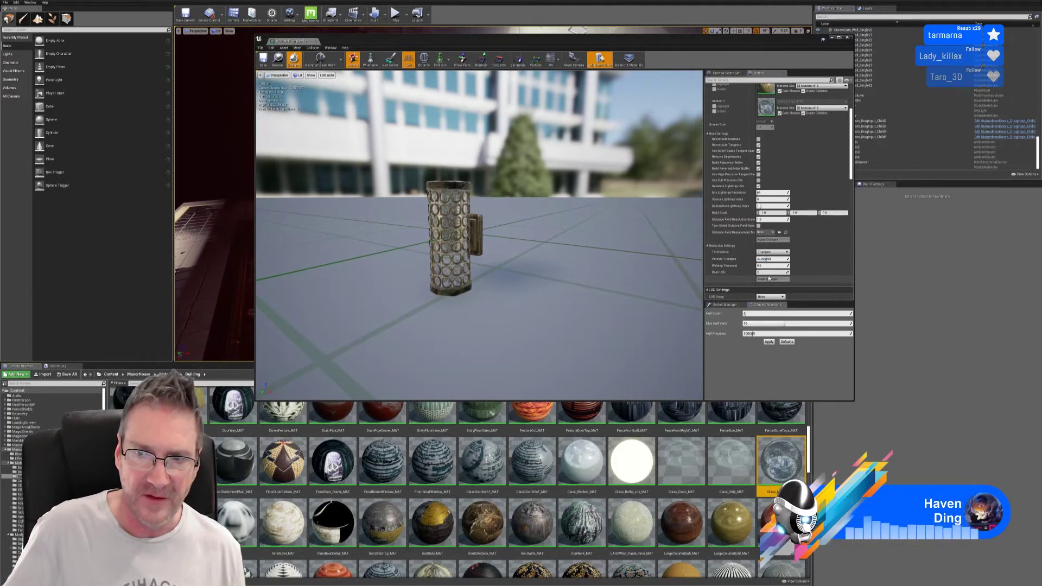
- Set the lamp mesh's Percent Triangles reduction setting to 50 and apply the changes
left_click(771, 259)
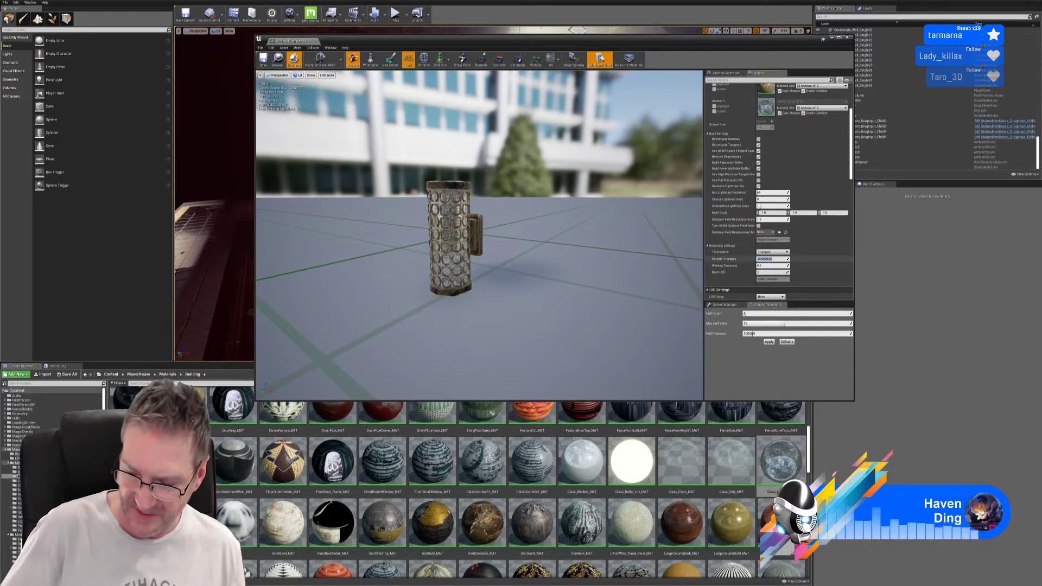
type("100")
key("Return")
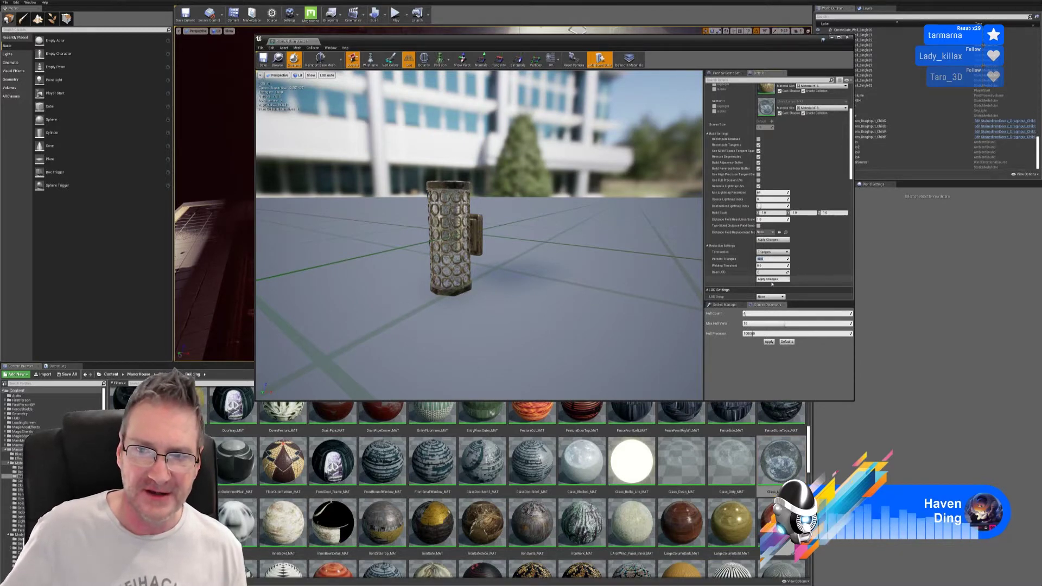
left_click(772, 279)
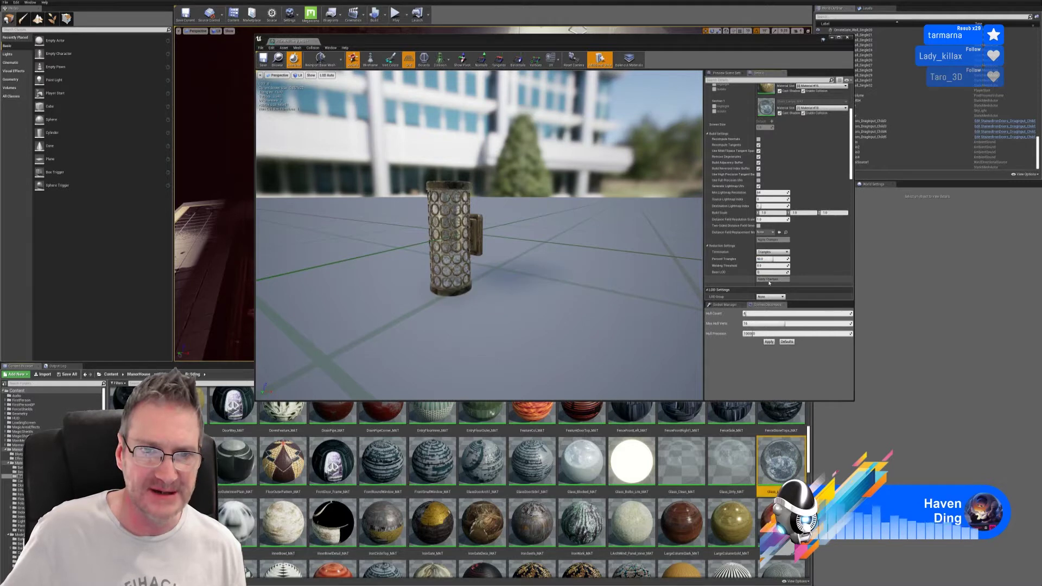
- Add a second level of detail to the pillar wall lamp mesh in the LOD settings and apply it
scroll(774, 217, "up", 5)
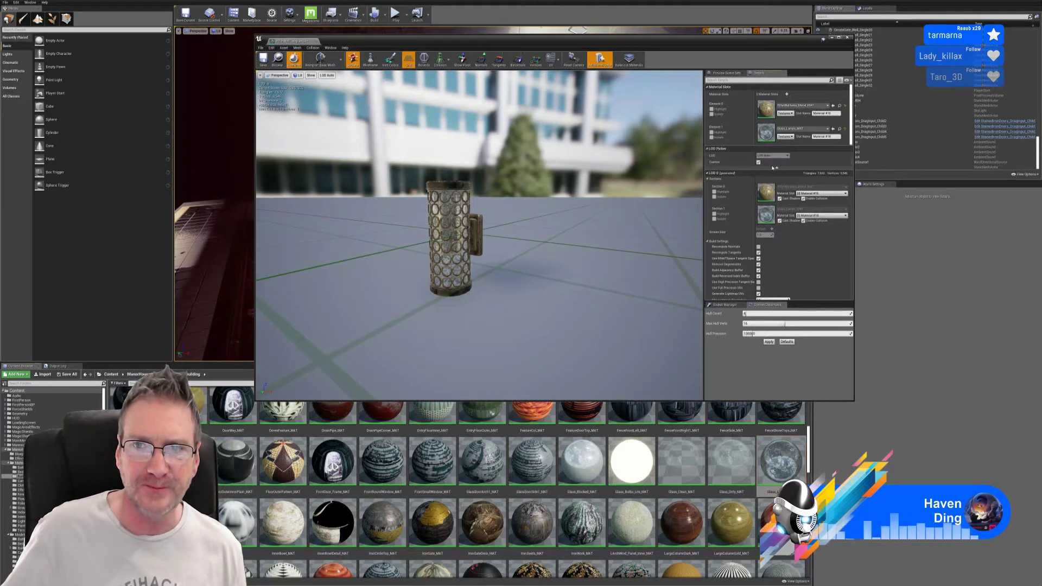
scroll(813, 245, "down", 4)
scroll(814, 245, "down", 4)
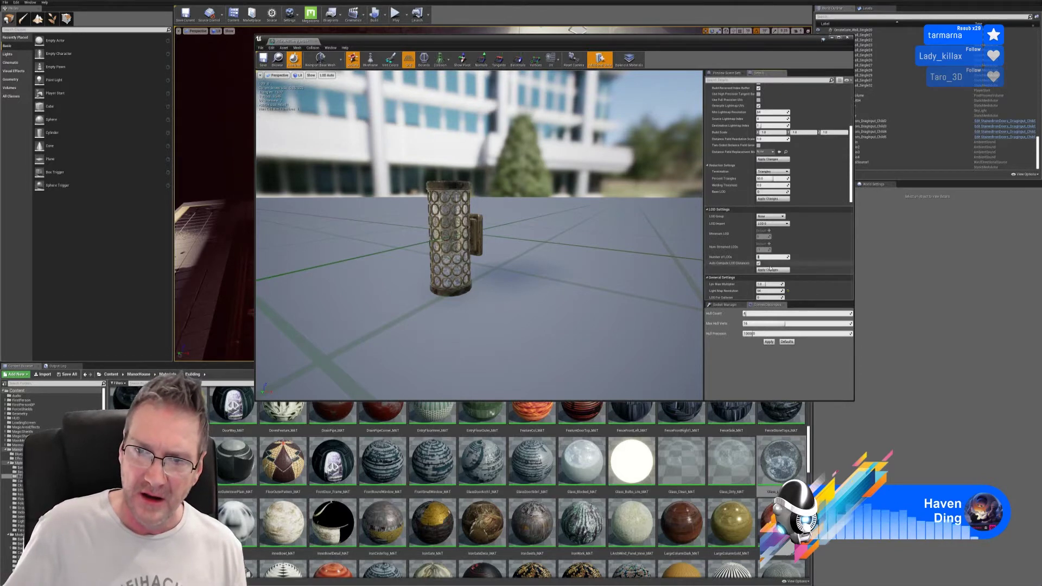
left_click(770, 271)
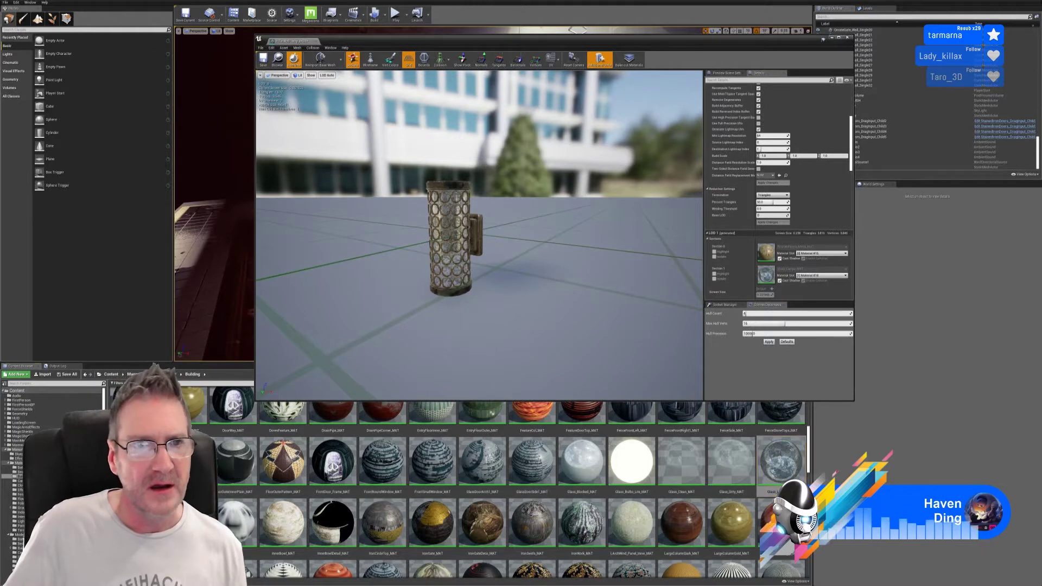
- Check the lamp mesh from far away in the preview, save the mesh and close its editor
scroll(479, 234, "down", 6)
left_click_drag(480, 234, 576, 340)
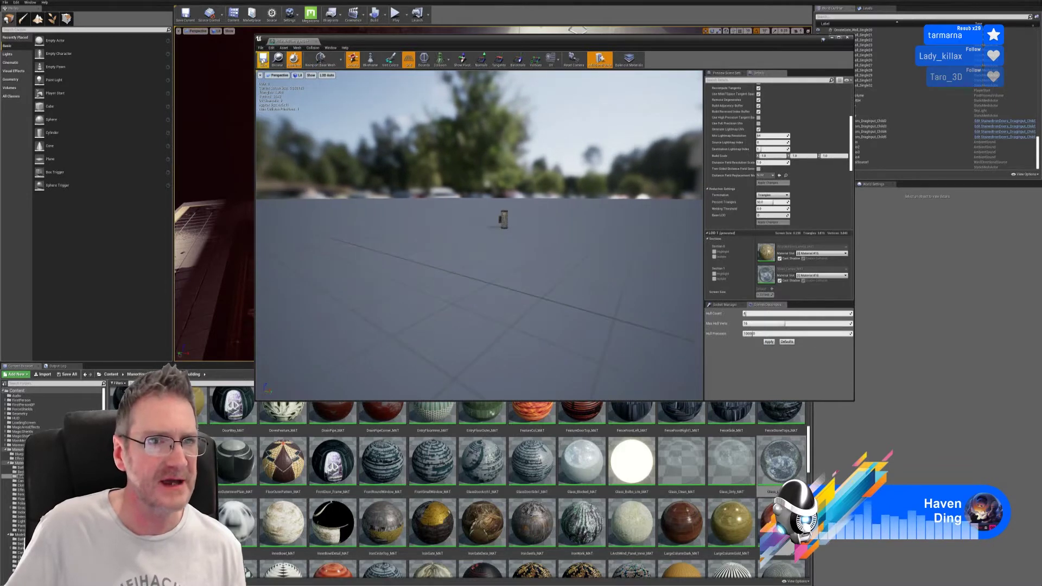
left_click(263, 60)
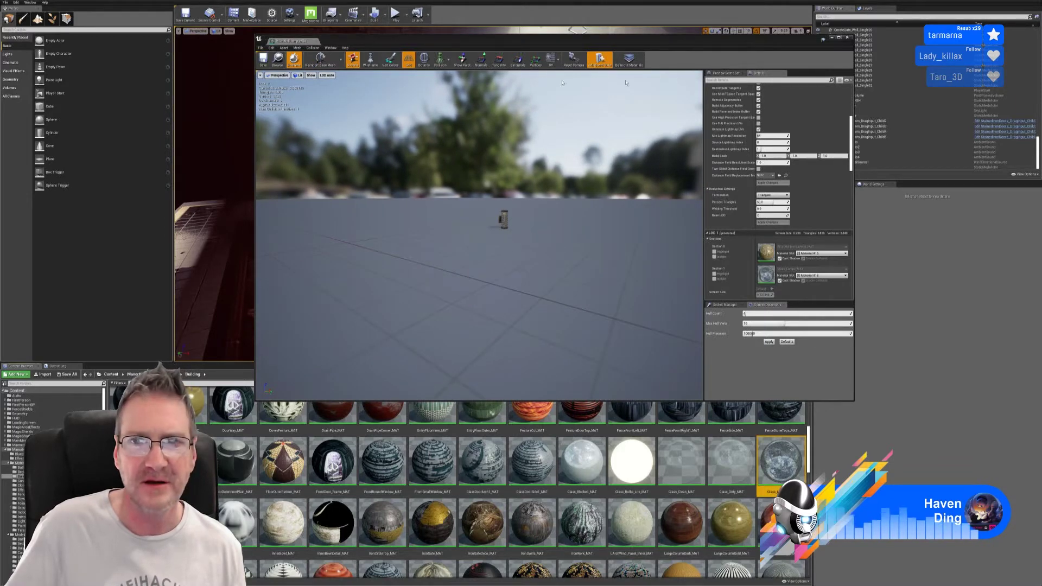
left_click(847, 37)
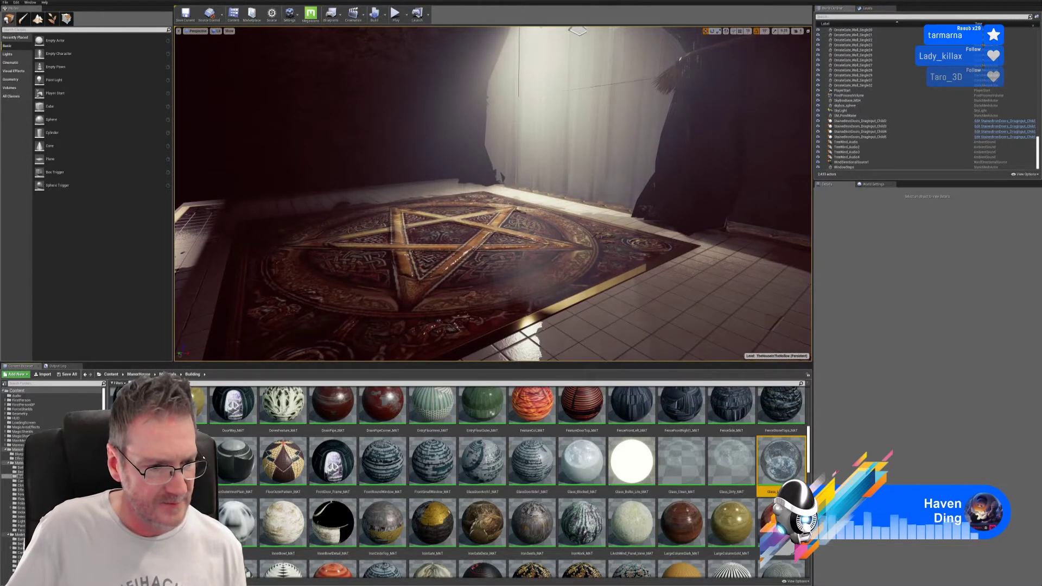
- Move the lamp's base colour, metallic, normal and roughness textures from the Bathroom models folder to the bathroom textures folder
left_click(20, 540)
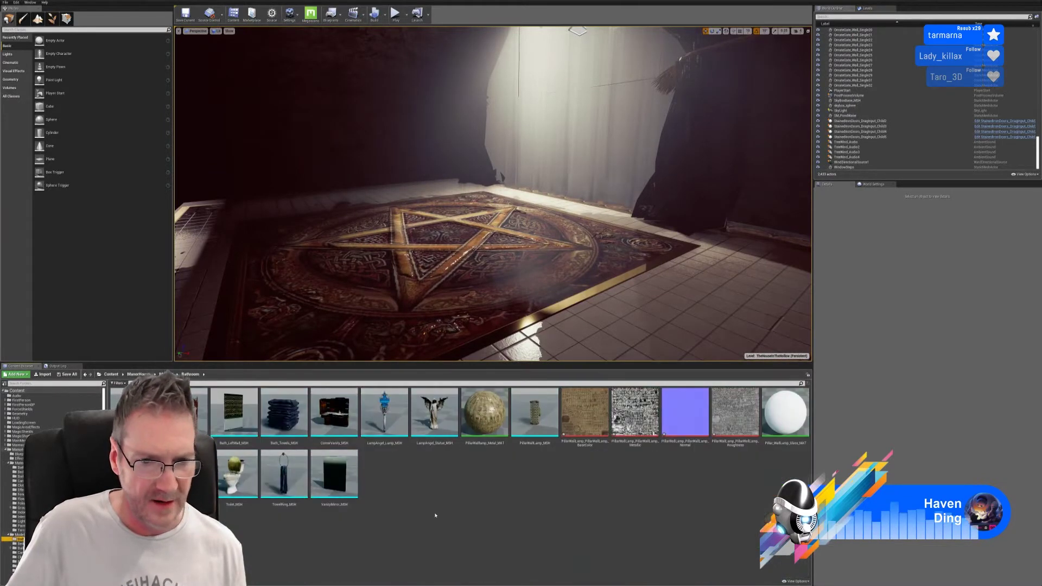
left_click(584, 412)
left_click(635, 411, "ctrl")
left_click(677, 412, "ctrl")
left_click(735, 411, "ctrl")
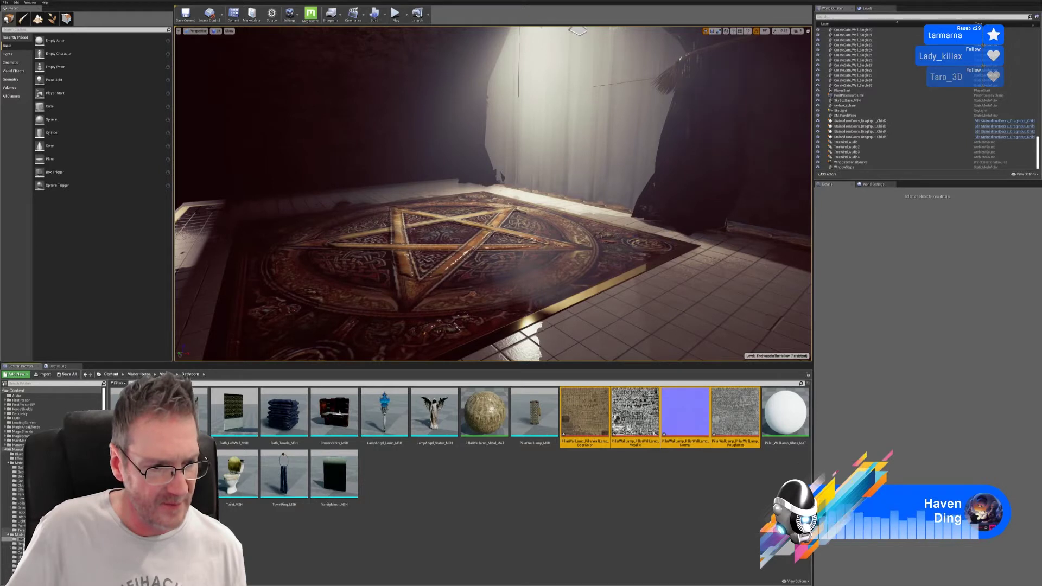
scroll(54, 478, "down", 5)
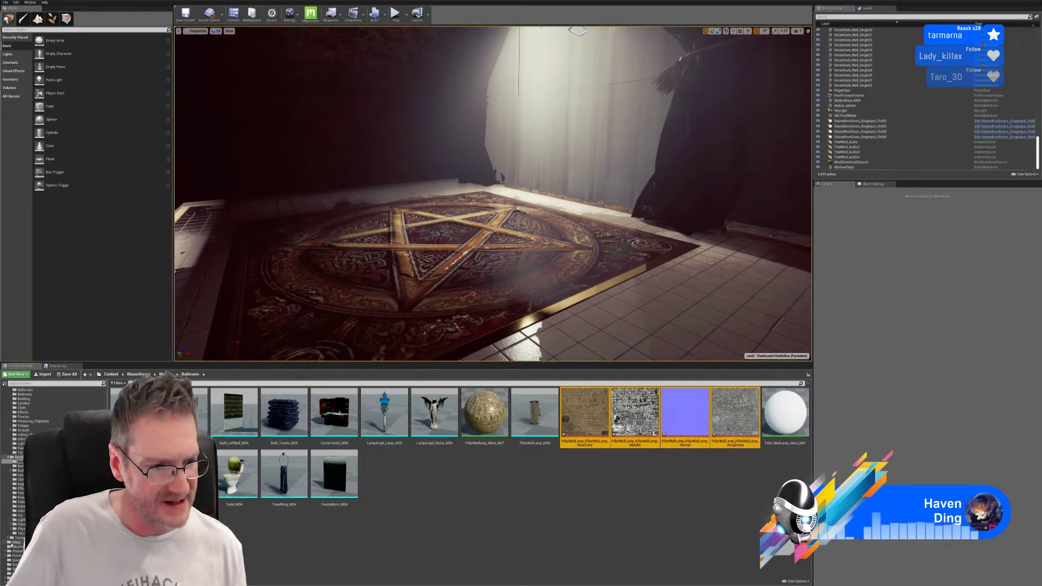
left_click(8, 538)
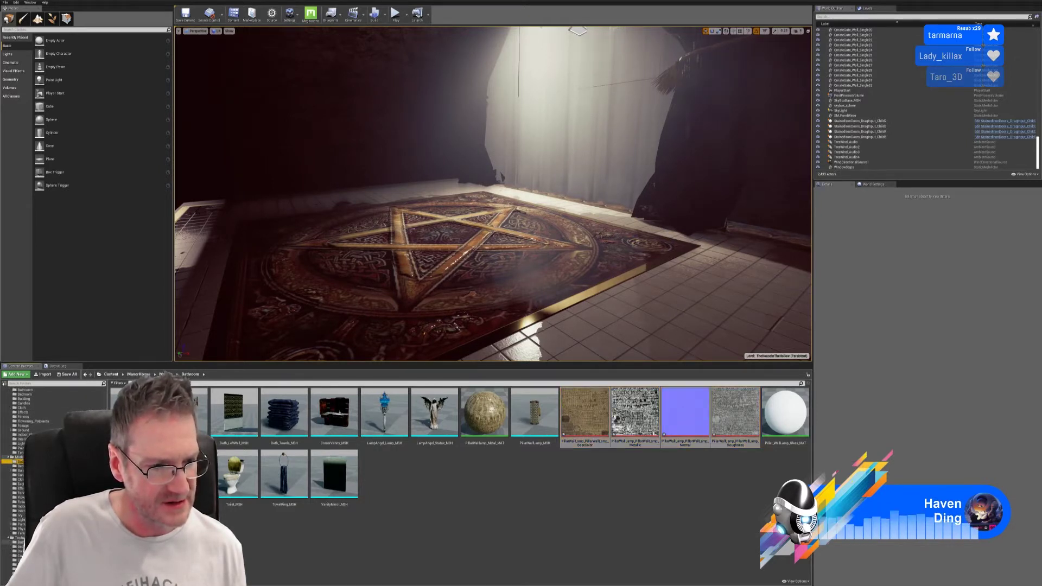
left_click_drag(557, 425, 20, 543)
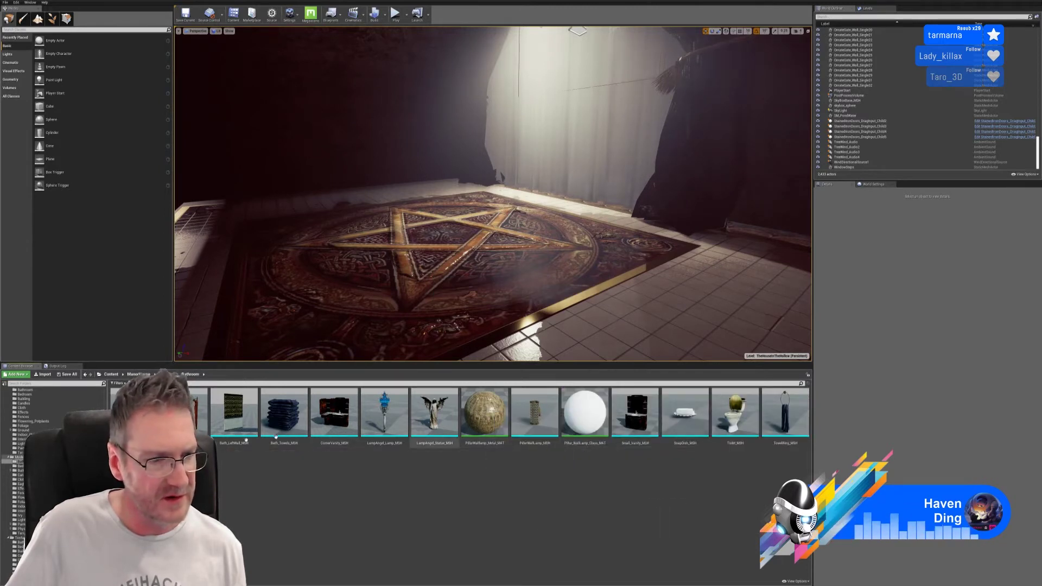
- Move the PillarWallLamp metal material from the Bathroom models folder to the bathroom materials folder
left_click(485, 413)
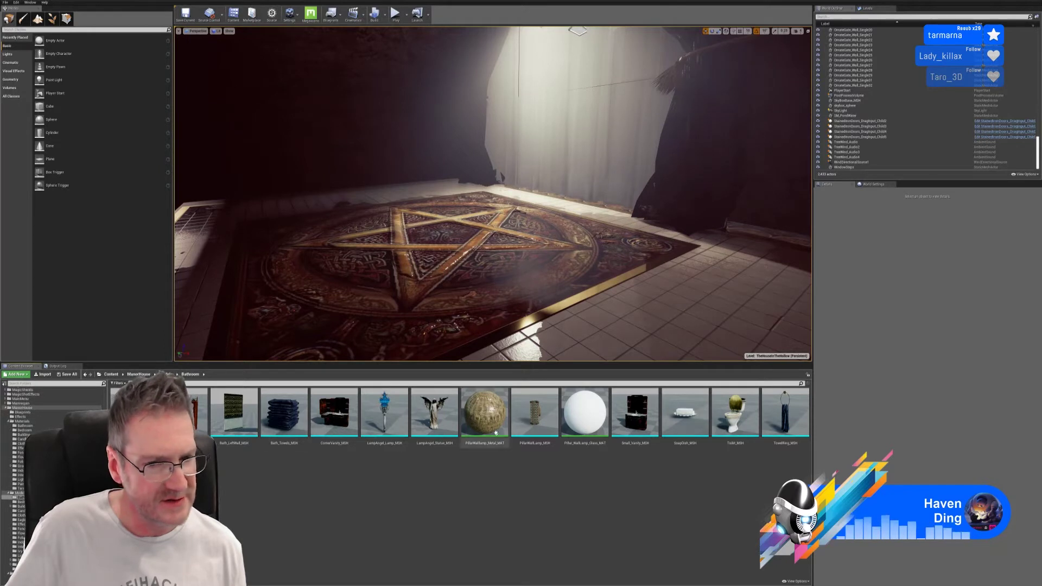
left_click_drag(484, 412, 33, 429)
left_click(49, 437)
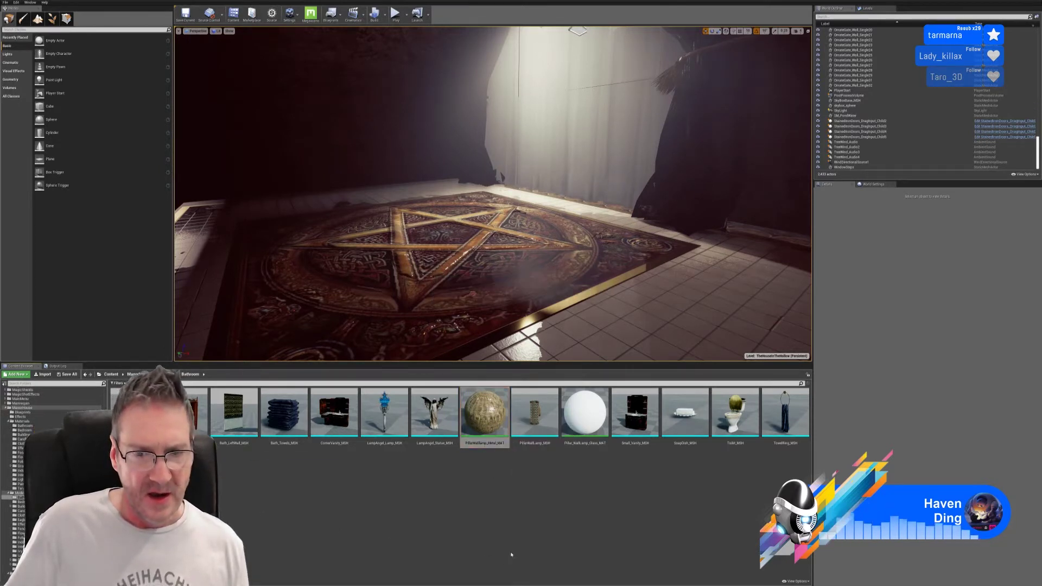
- Delete the unused PillarWallLamp glass material from the Bathroom models folder and save all project assets
right_click(531, 416)
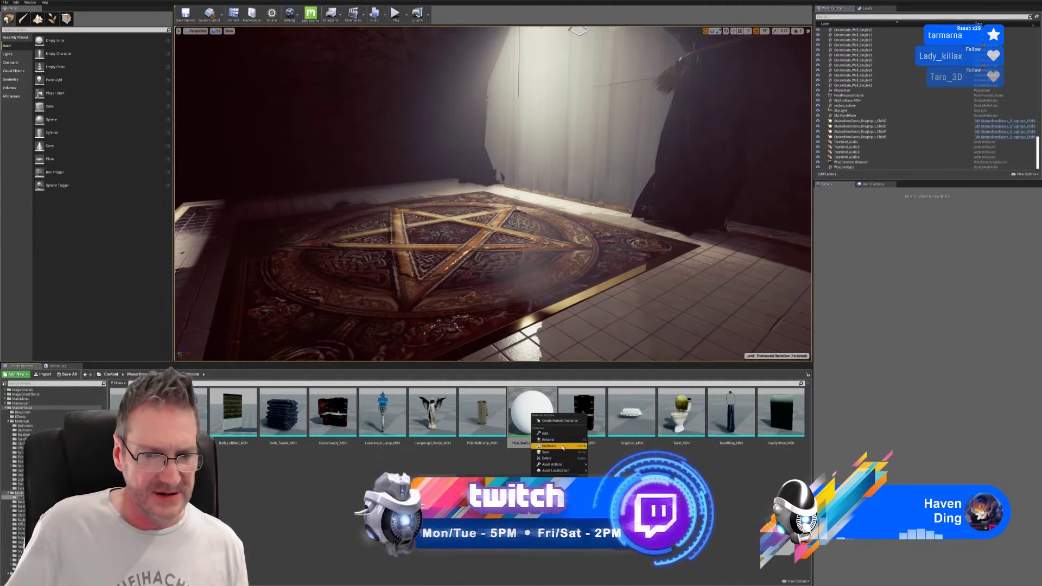
left_click(548, 459)
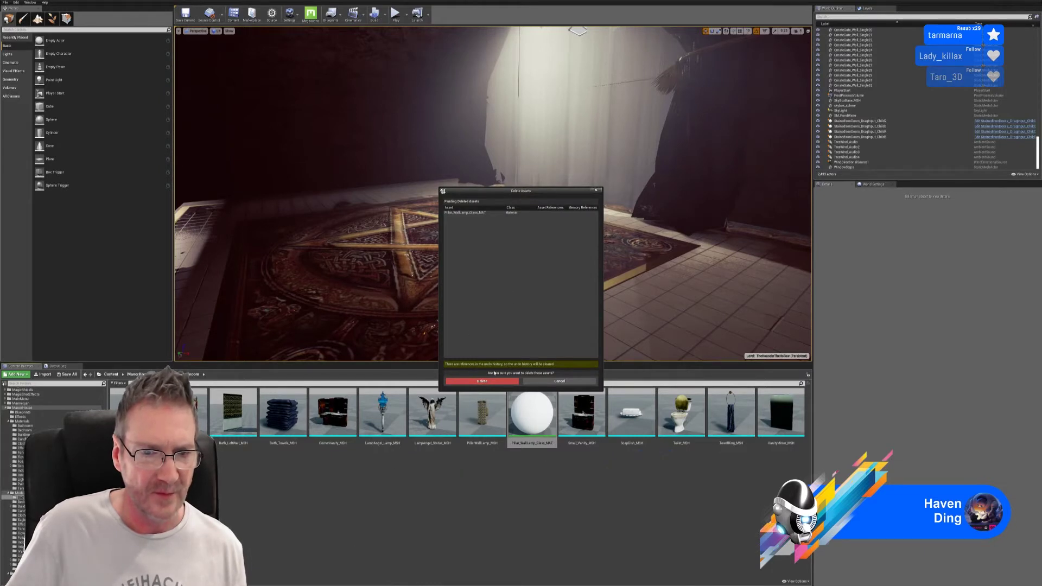
left_click(489, 381)
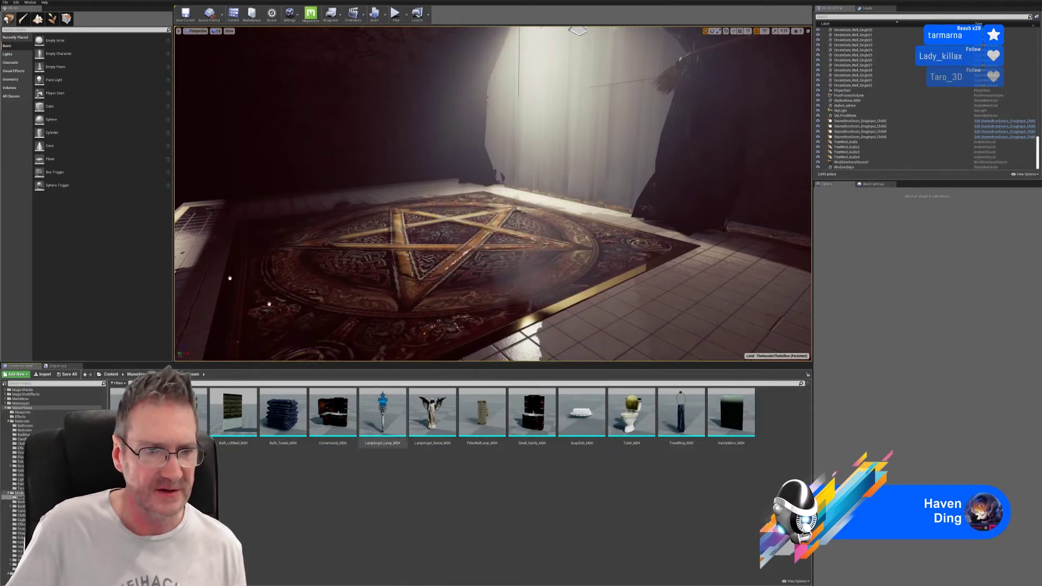
left_click(5, 2)
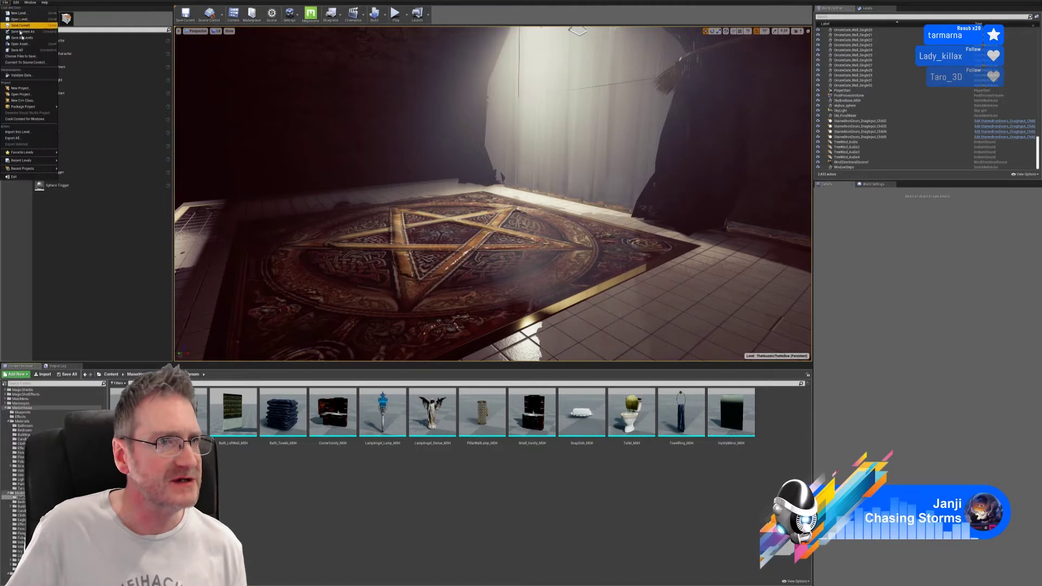
left_click(18, 50)
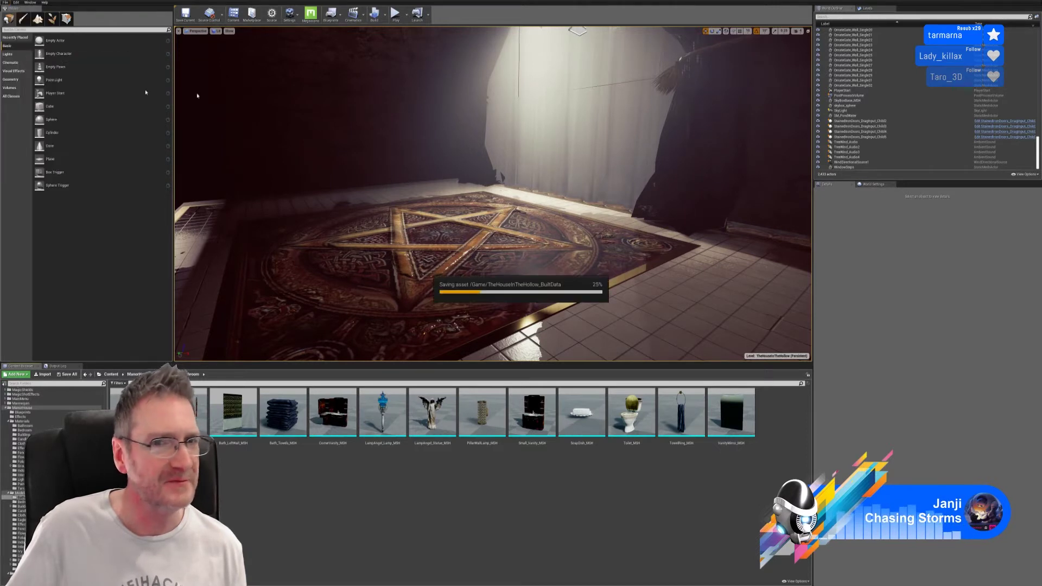
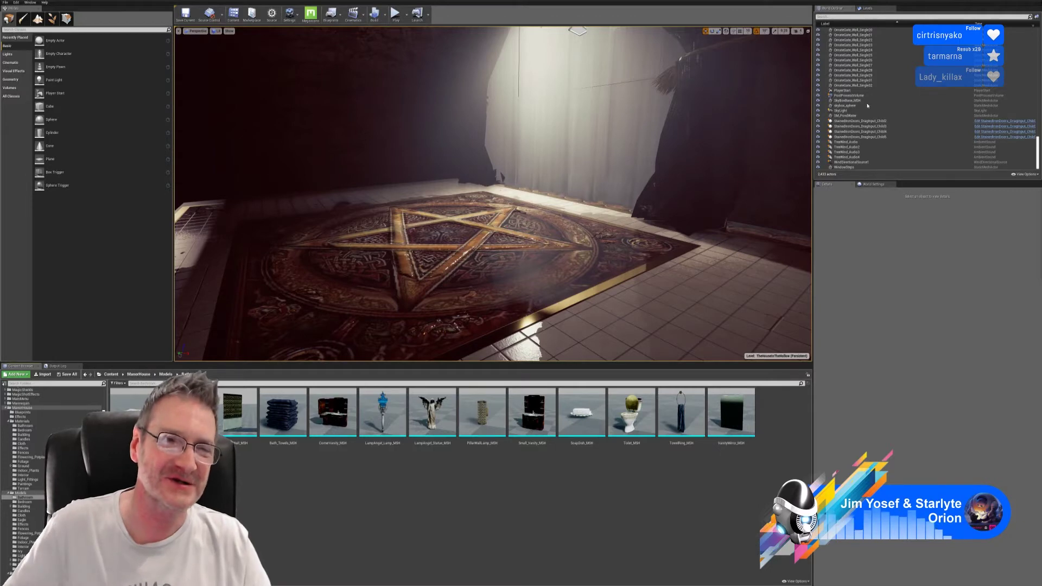
- Import the VanityLight_Complete FBX from the Vanity Wall Light folder as a static mesh and close the message log
mouse_move(489, 217)
right_mouse_down()
mouse_move(576, 220)
mouse_move(521, 206)
mouse_move(491, 217)
right_mouse_up()
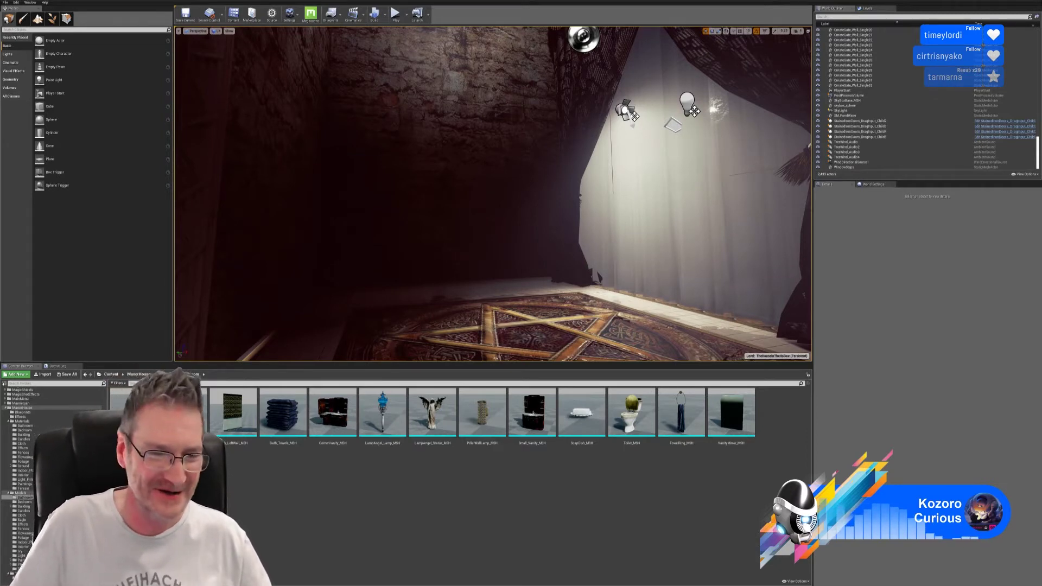
left_click(42, 374)
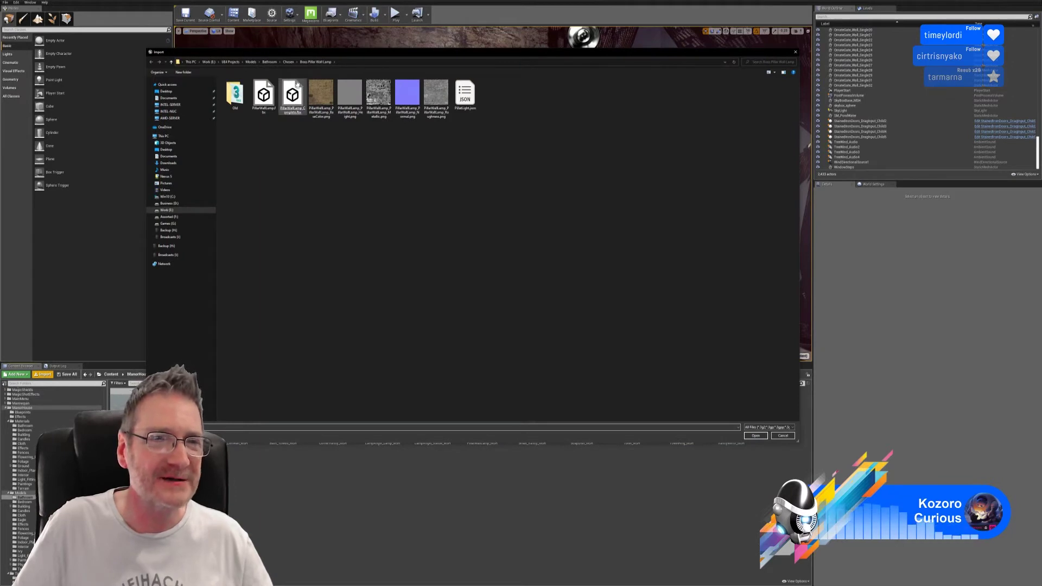
left_click(289, 62)
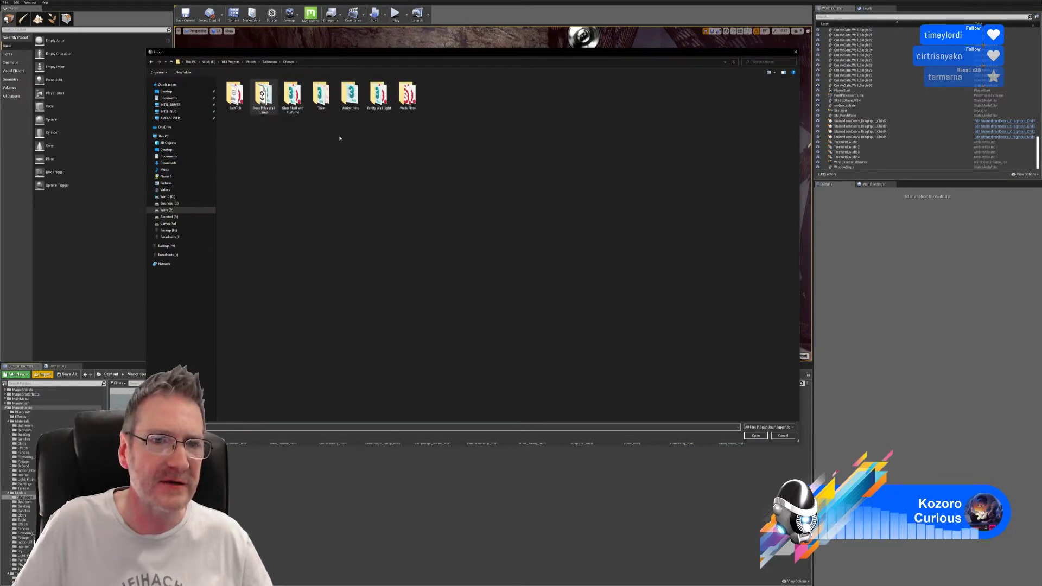
double_click(378, 94)
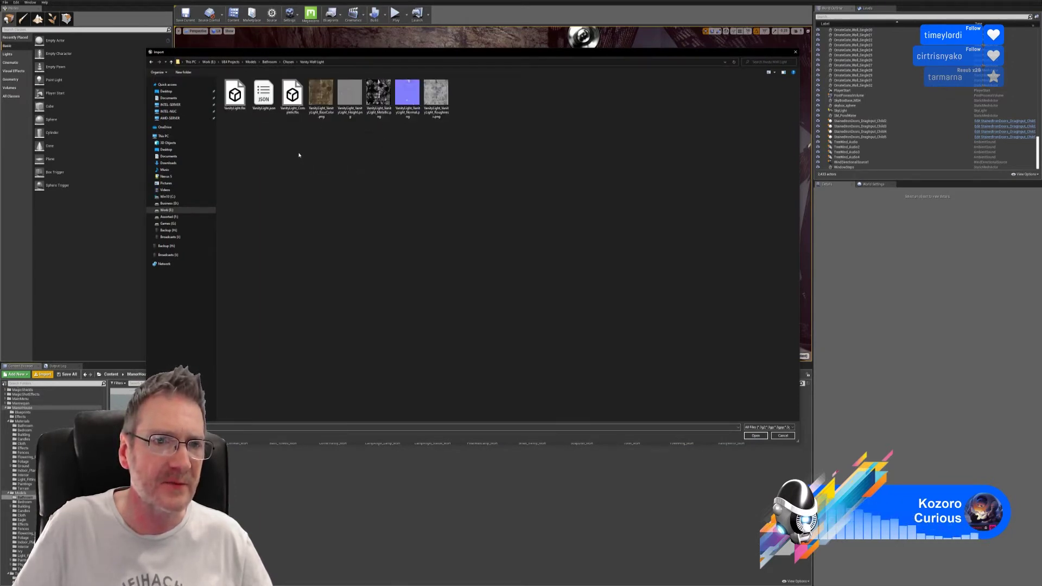
double_click(292, 95)
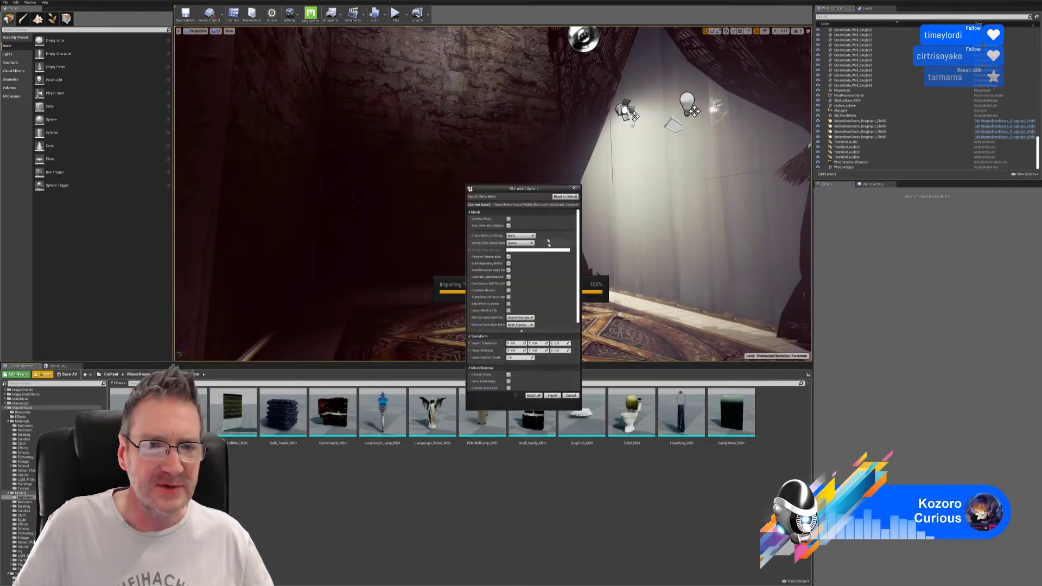
left_click(552, 396)
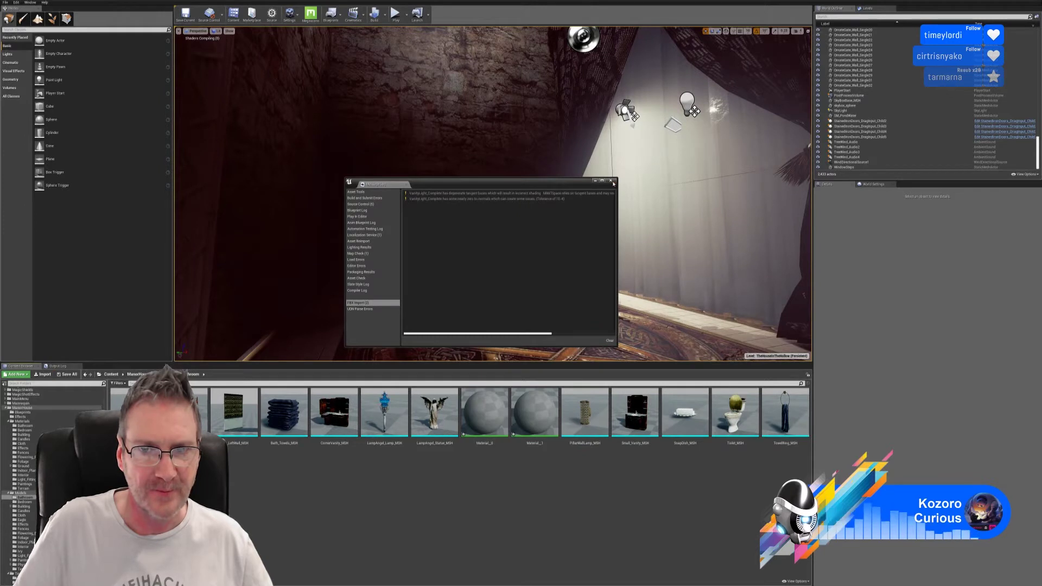
left_click(611, 181)
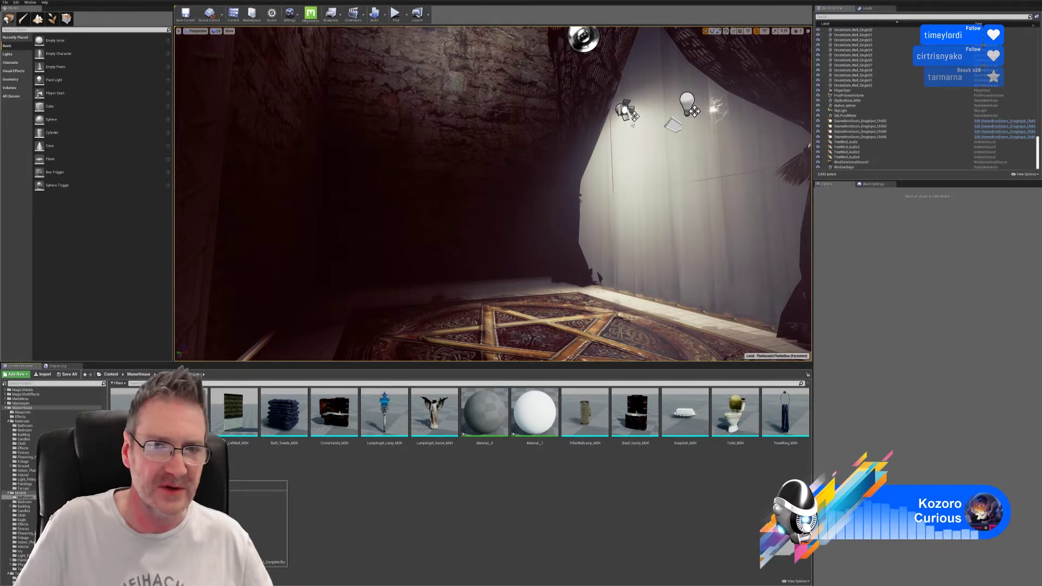
- Open the imported vanity light mesh, examine its shape and orientation, and close the mesh editor
double_click(137, 469)
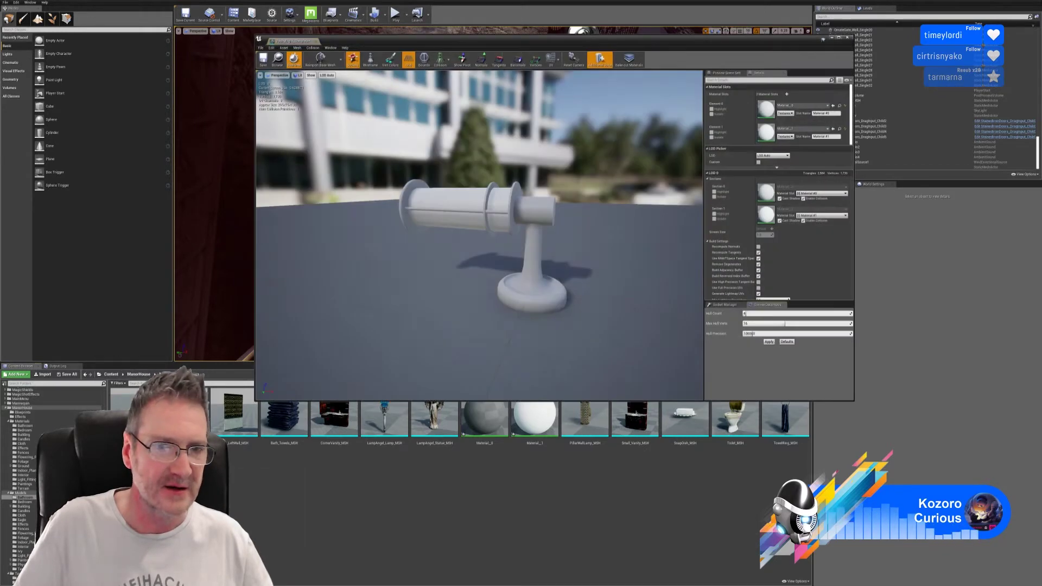
right_click_drag(493, 324, 496, 246)
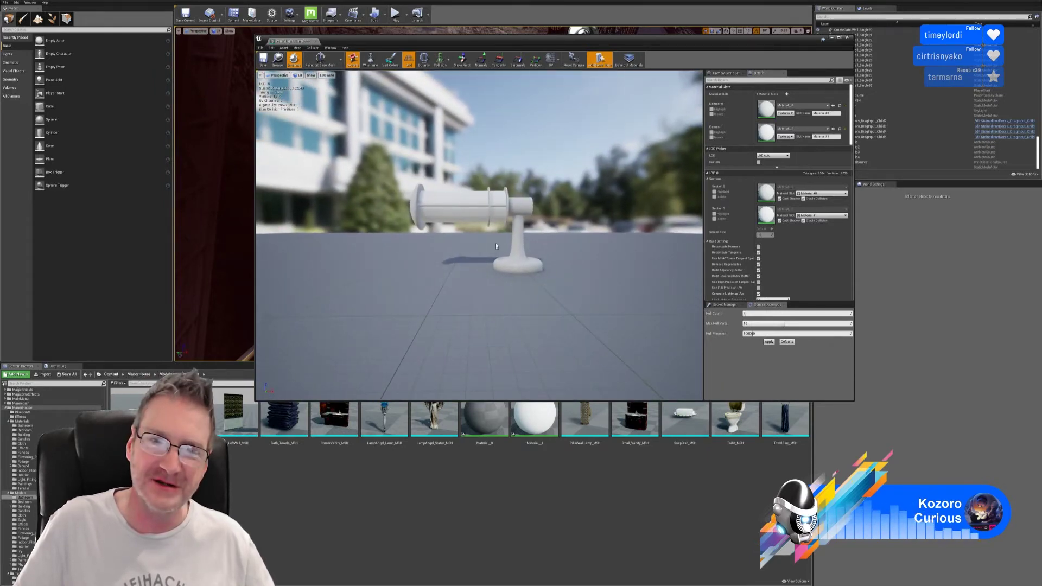
left_click(849, 38)
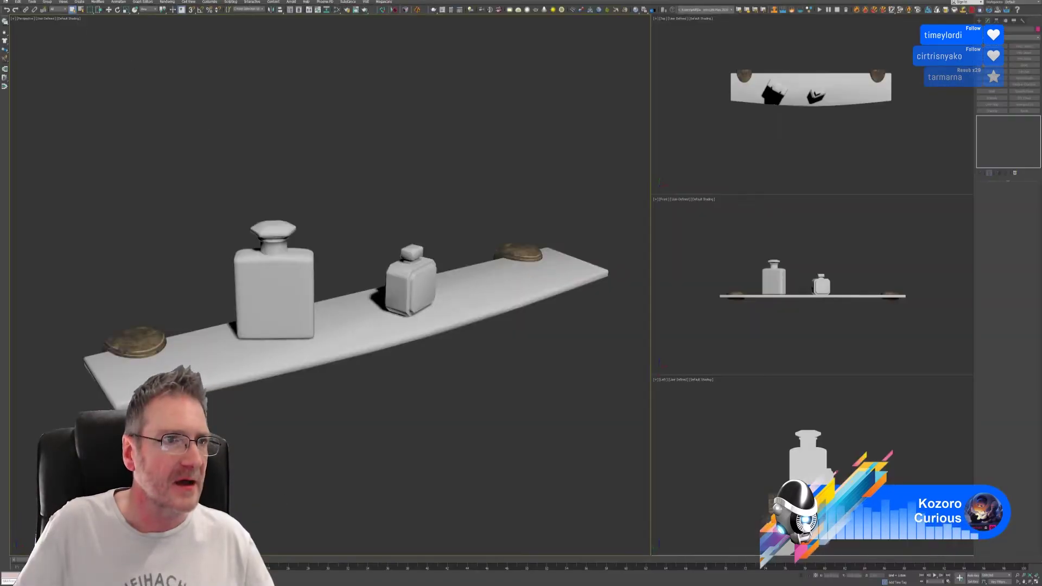
- In 3ds Max, open the OPT version of the vanity light scene from the Vanity Wall Light folder
left_click(5, 1)
key("Escape")
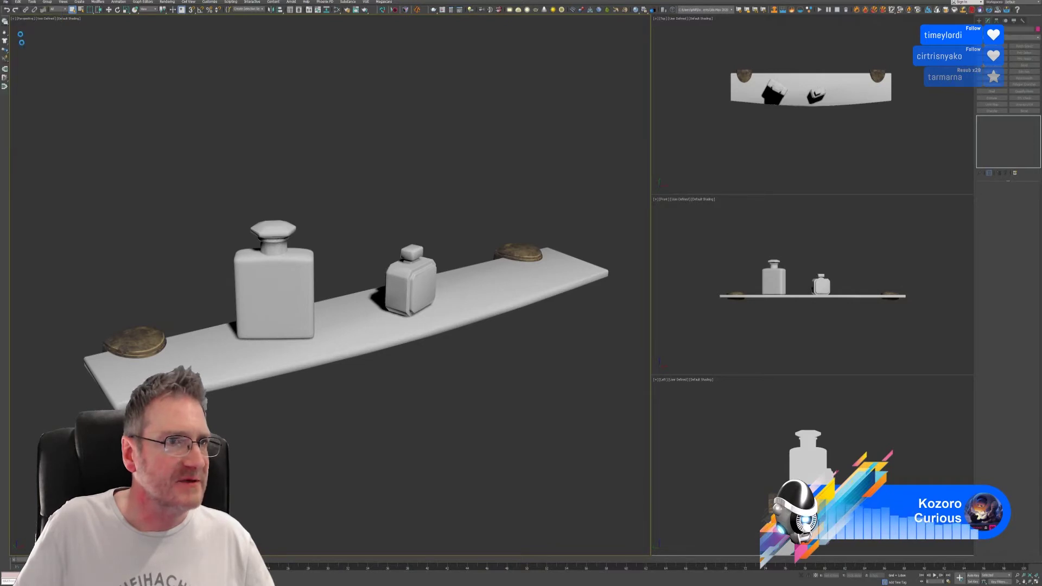
left_click(7, 4)
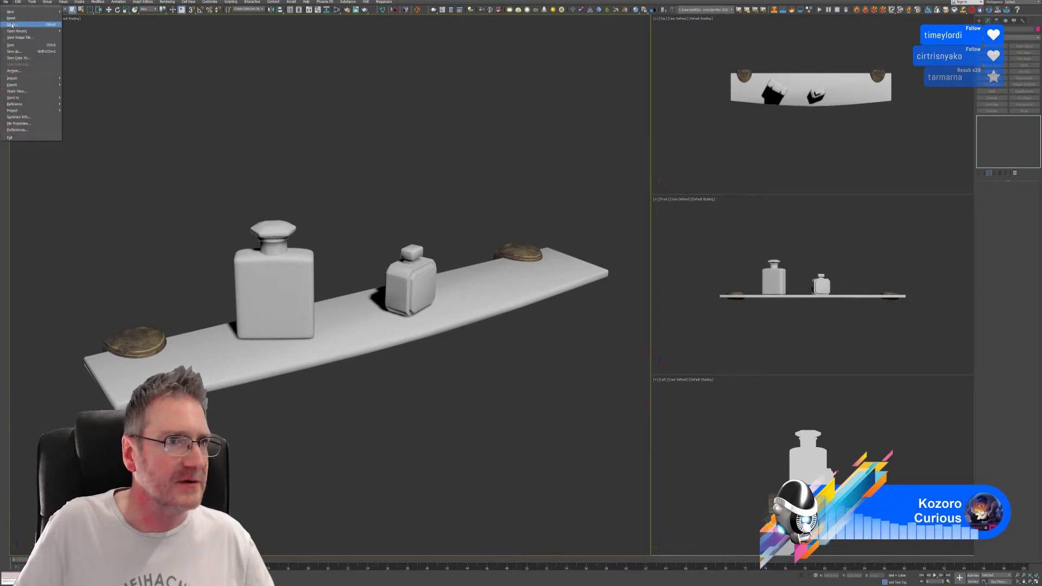
left_click(11, 24)
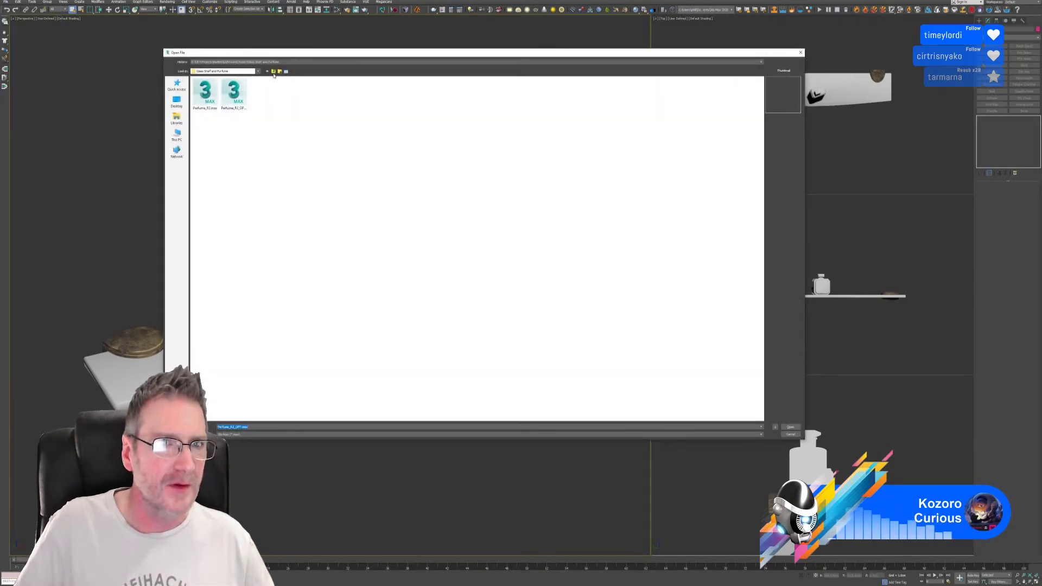
left_click(273, 72)
left_click(347, 93)
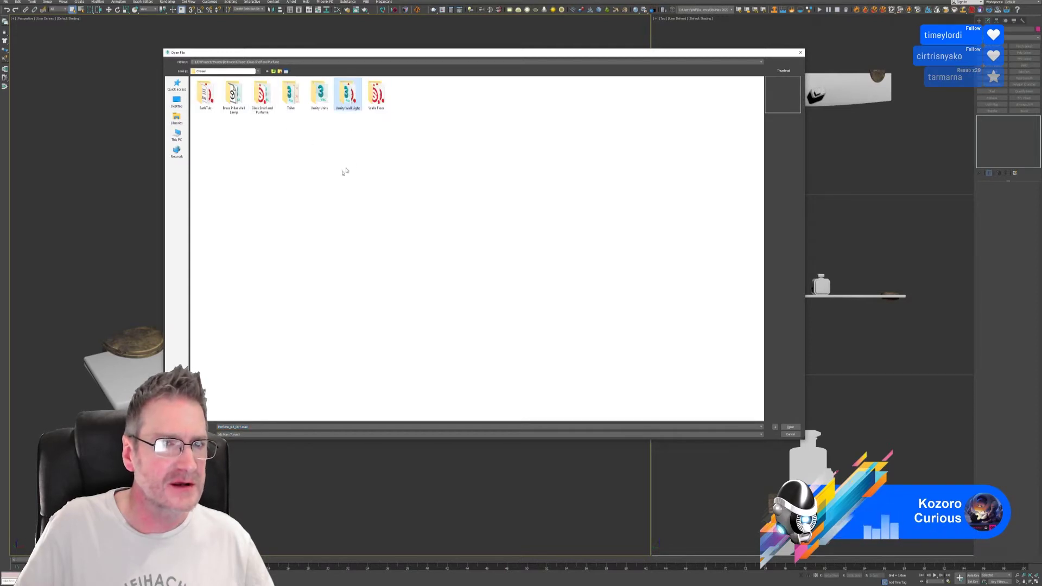
key("Return")
left_click(245, 115)
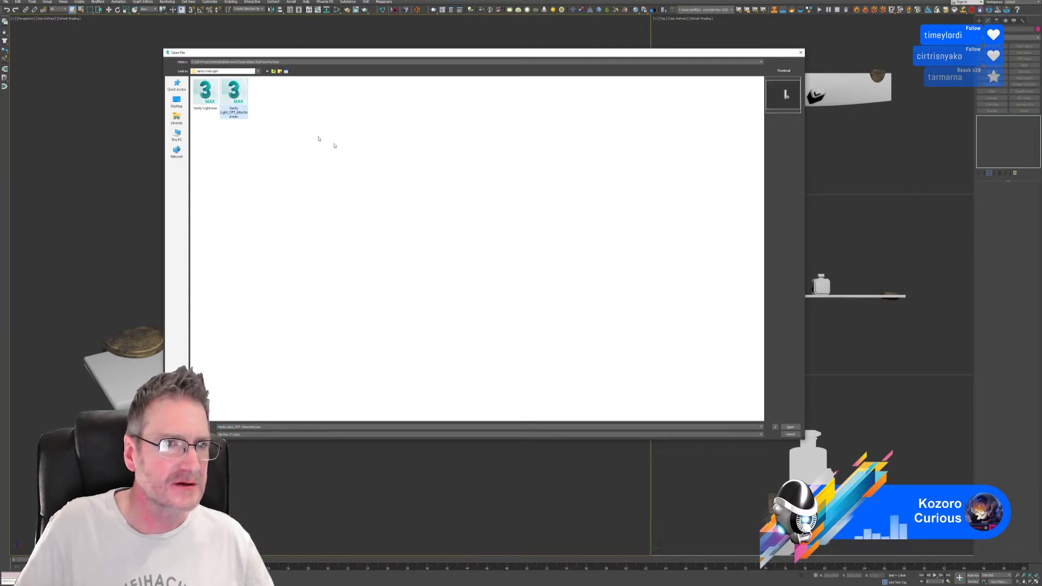
key("Return")
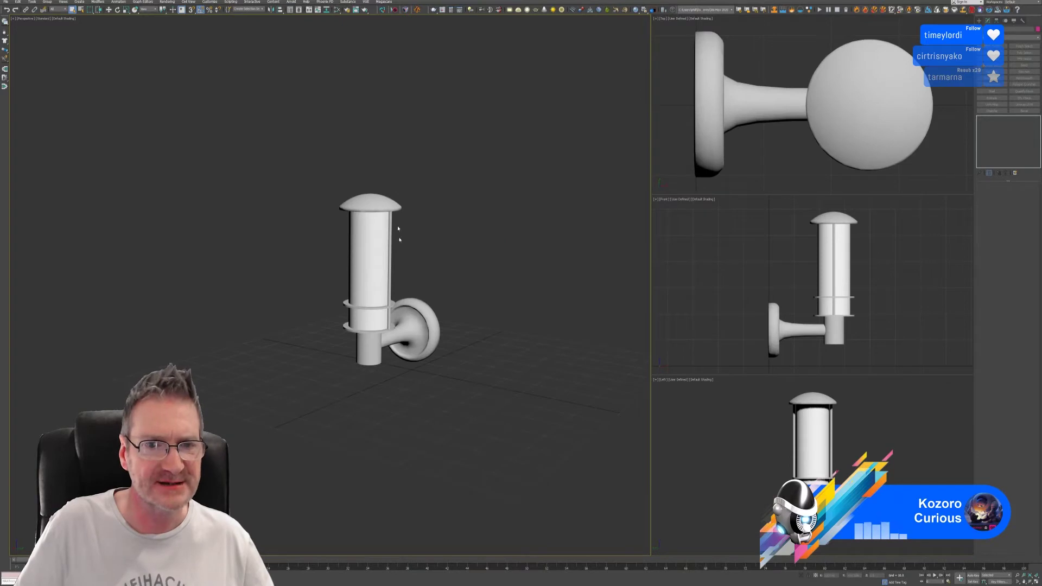
- Reset the XForm of the whole vanity light and collapse its modifier stack to an editable poly
left_click_drag(450, 384, 457, 385)
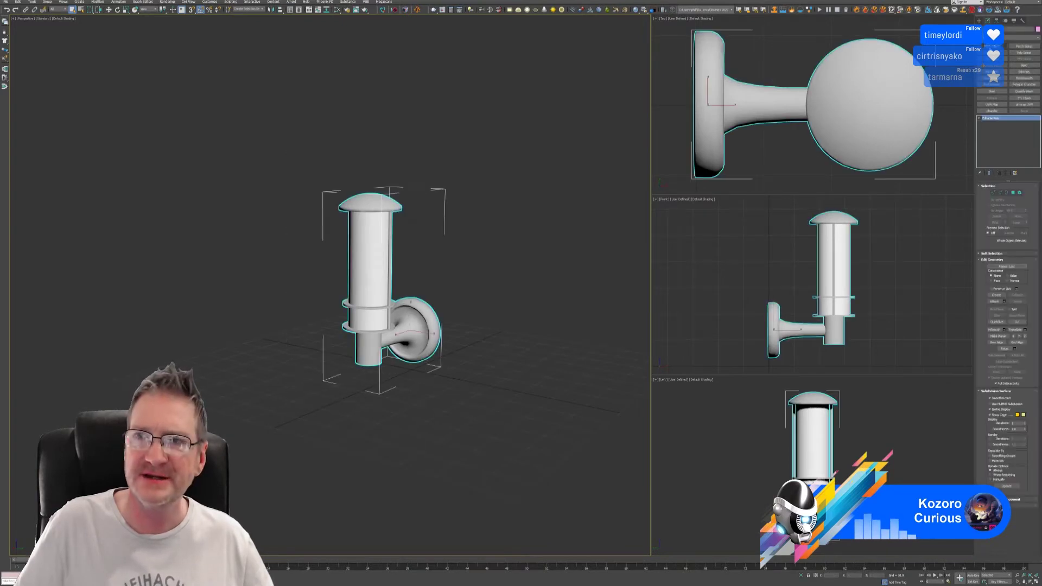
left_click(1023, 20)
left_click(1024, 90)
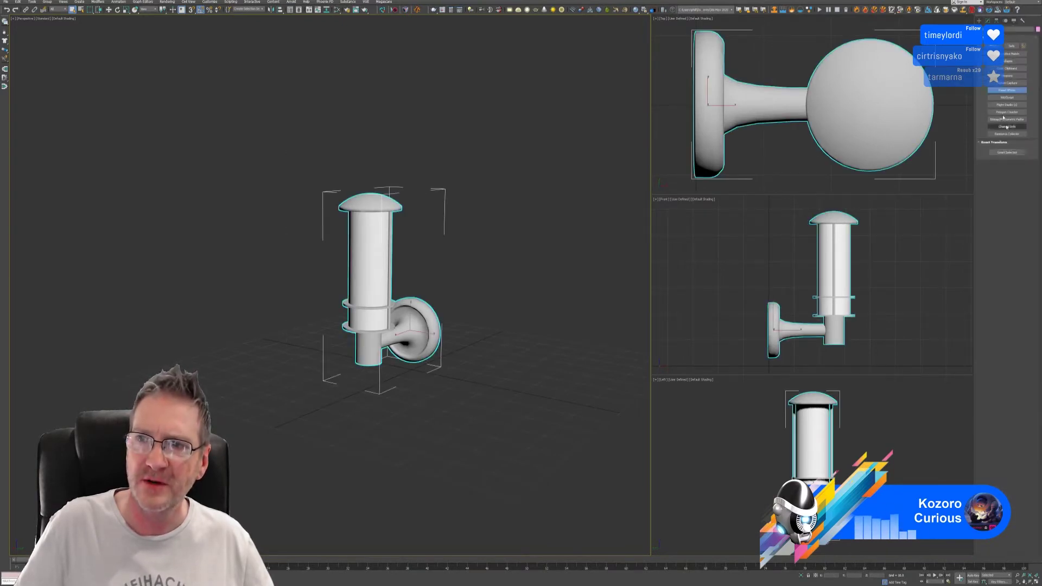
left_click(1007, 152)
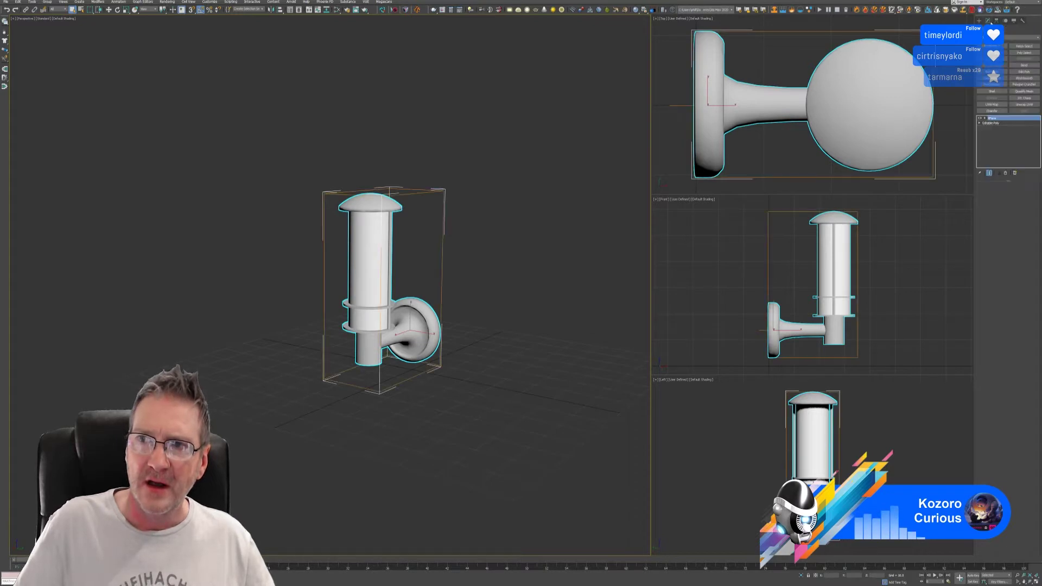
right_click(993, 120)
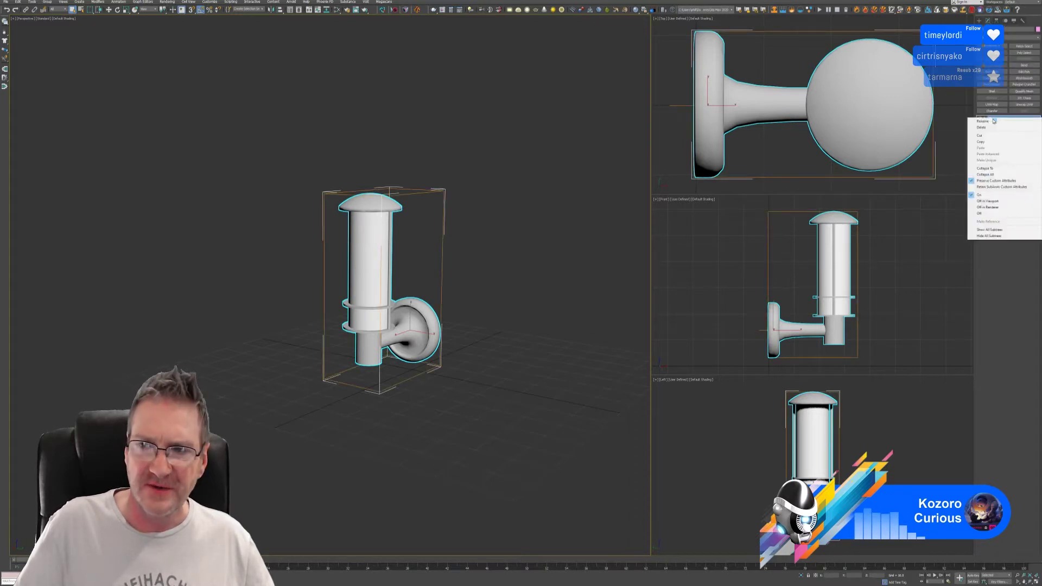
left_click(993, 175)
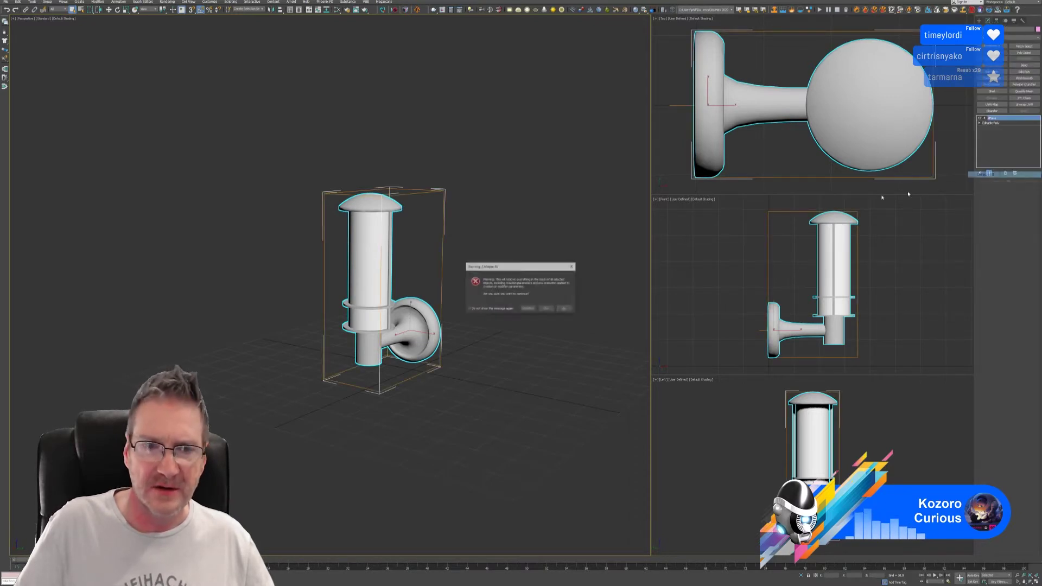
left_click(546, 309)
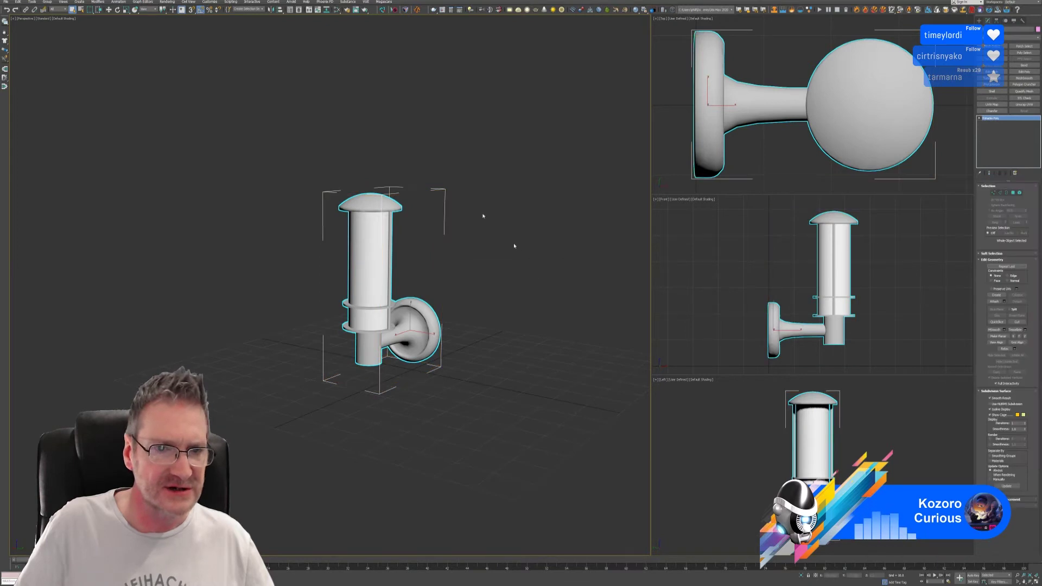
- Export the selected vanity light over the existing VanityLight_Complete FBX in the Vanity Wall Light folder
left_click(5, 3)
mouse_move(32, 85)
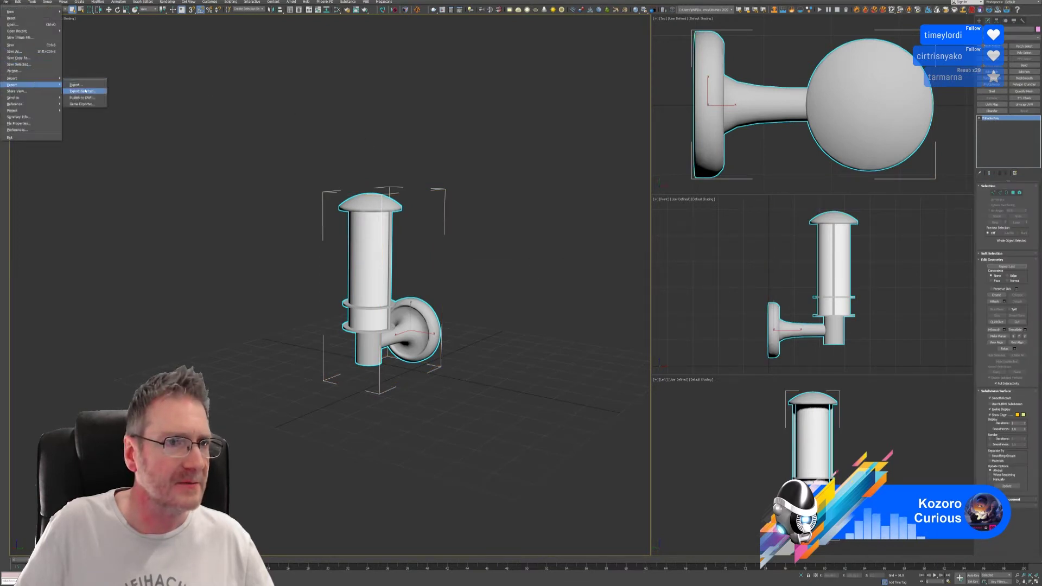
left_click(85, 91)
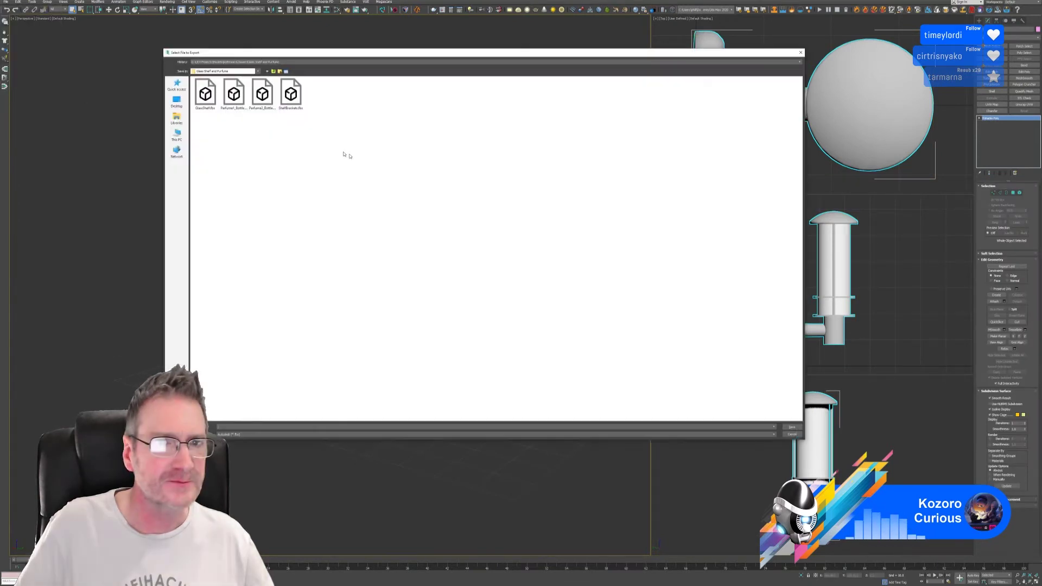
left_click(280, 72)
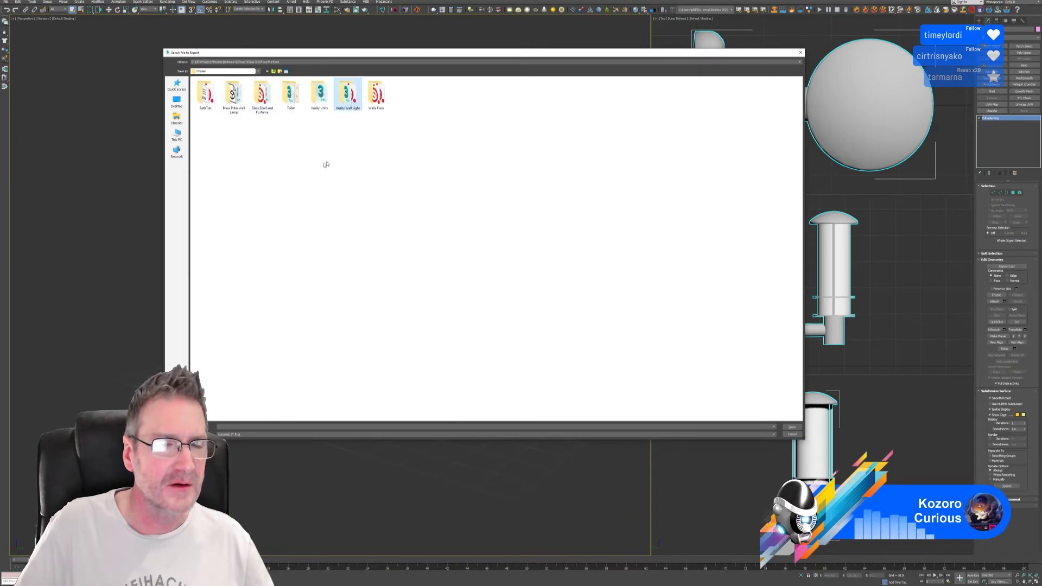
double_click(348, 95)
left_click(233, 96)
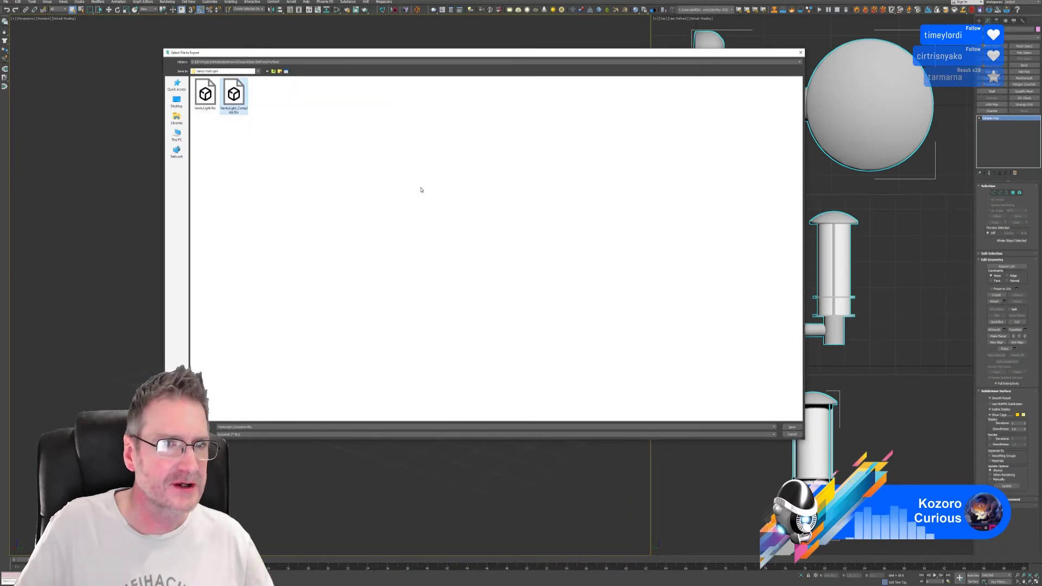
key("Return")
left_click(553, 301)
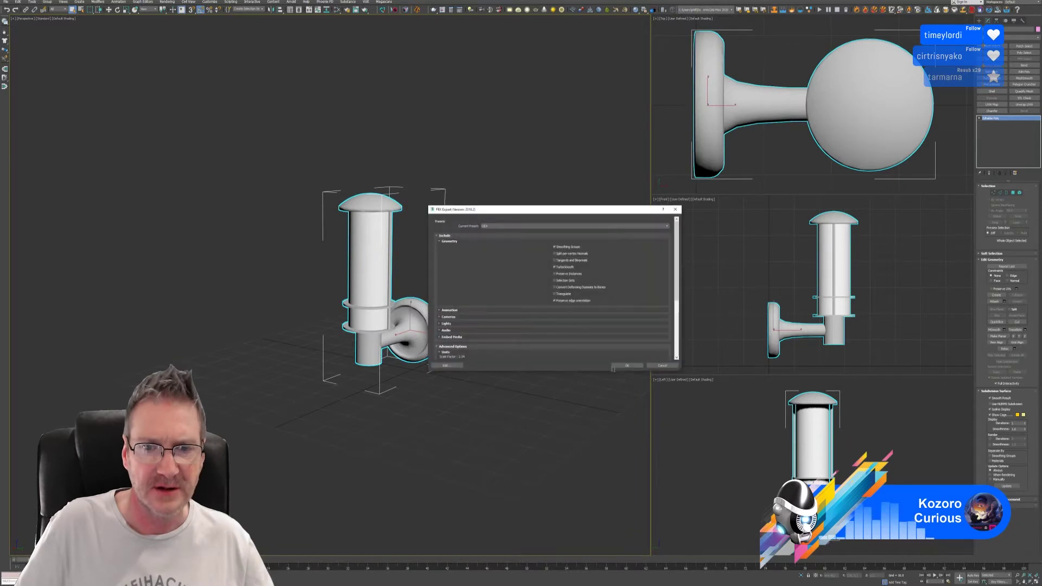
left_click(625, 365)
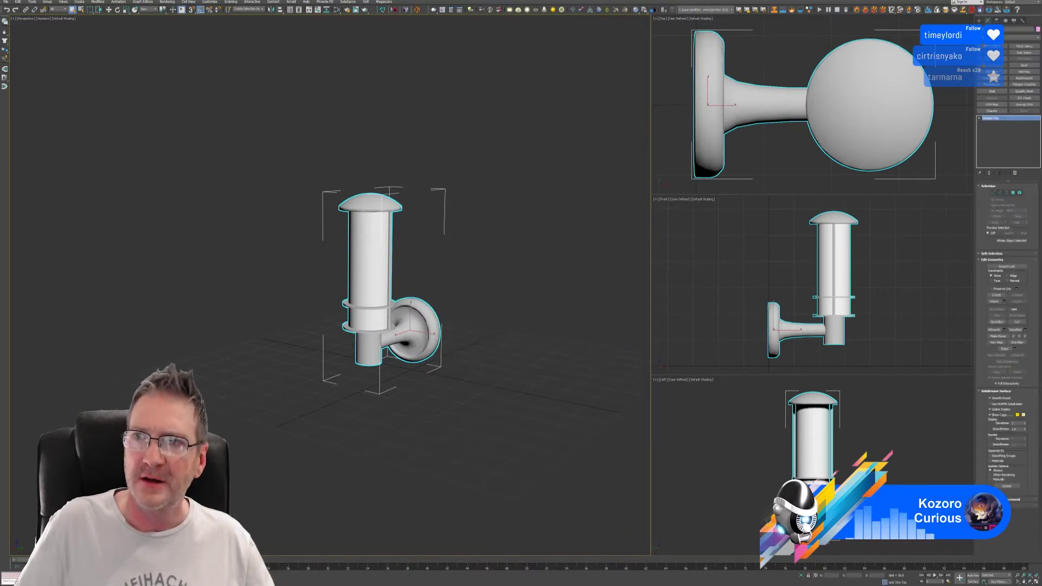
- Switch to Unreal Engine and reimport the VanityLight_Complete static mesh from its updated FBX
key("super+d")
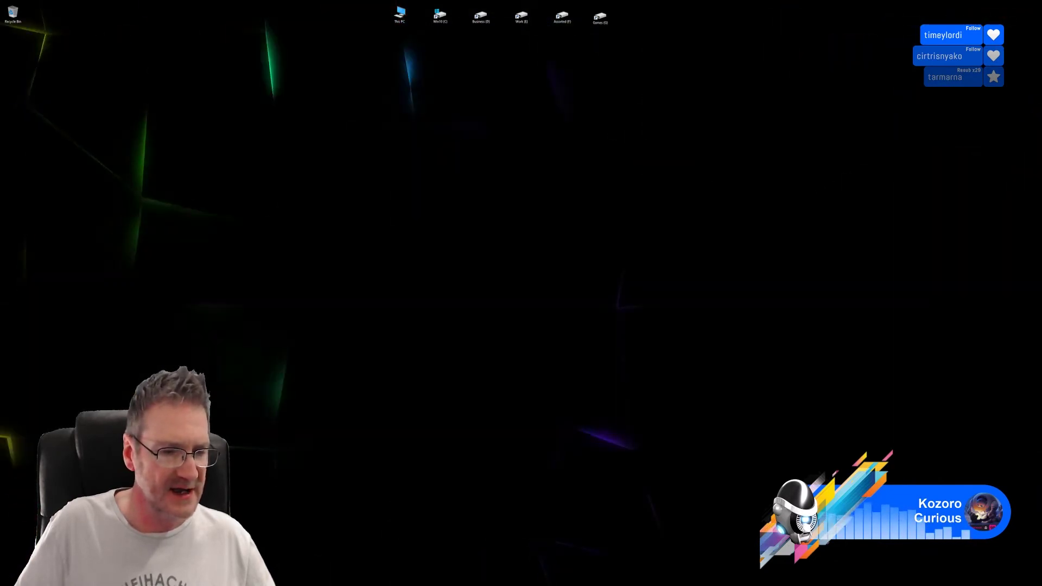
left_click(277, 583)
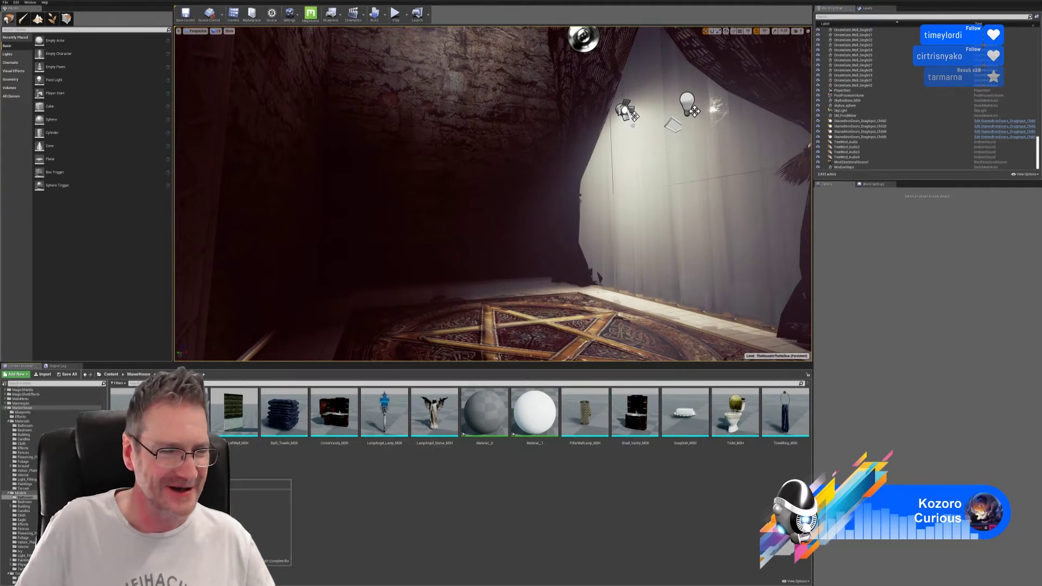
right_click(136, 473)
left_click(160, 330)
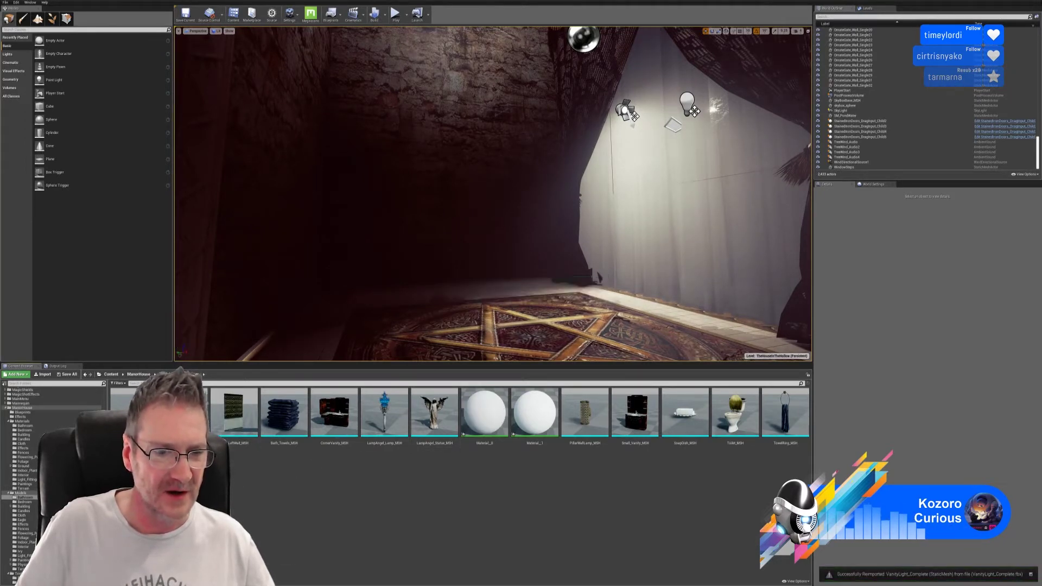
- Open the reimported vanity light mesh, check its orientation and highlight its material elements, and close the mesh editor
double_click(137, 472)
left_click_drag(412, 304, 440, 295)
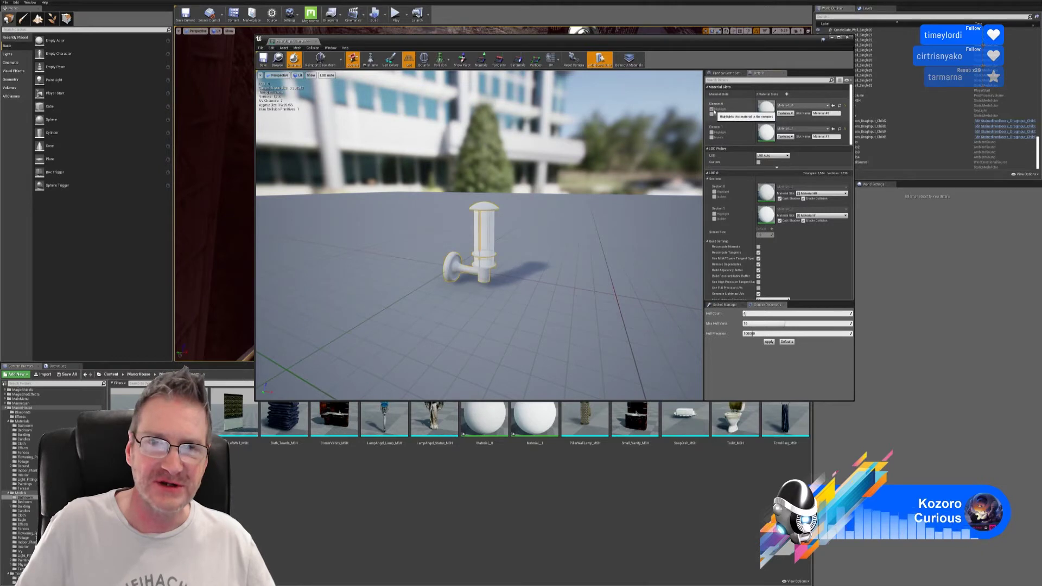
left_click(712, 111)
left_click(718, 133)
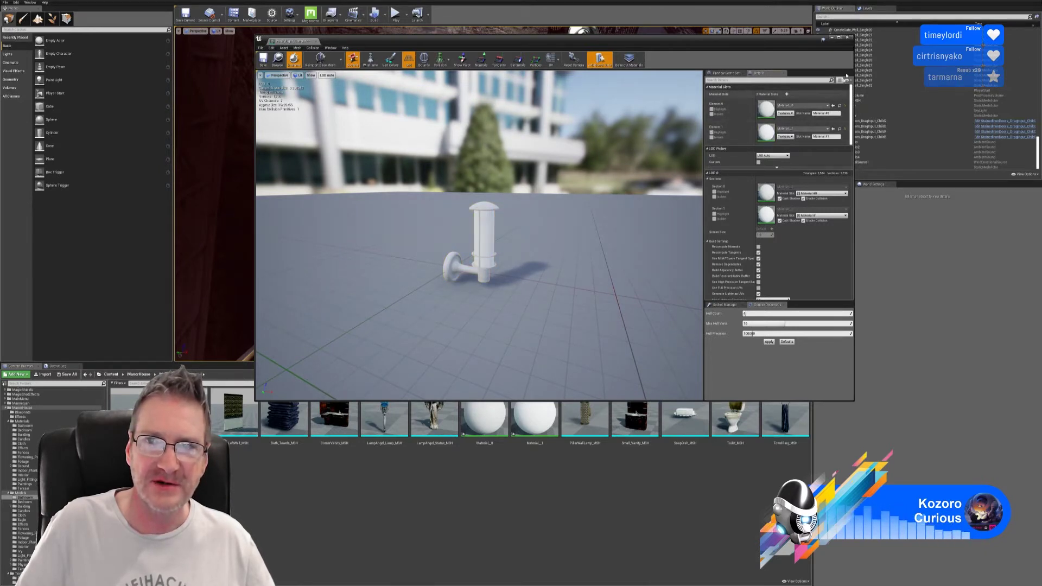
left_click(848, 38)
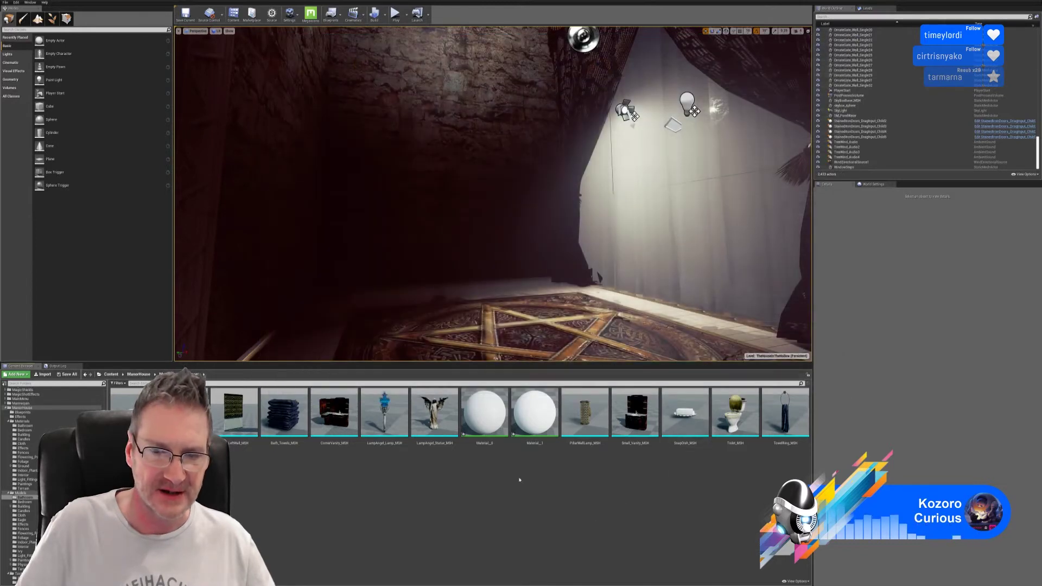
- Rename the first of the two imported vanity light materials as VanityLight_MAT
left_click(489, 416)
right_click(489, 416)
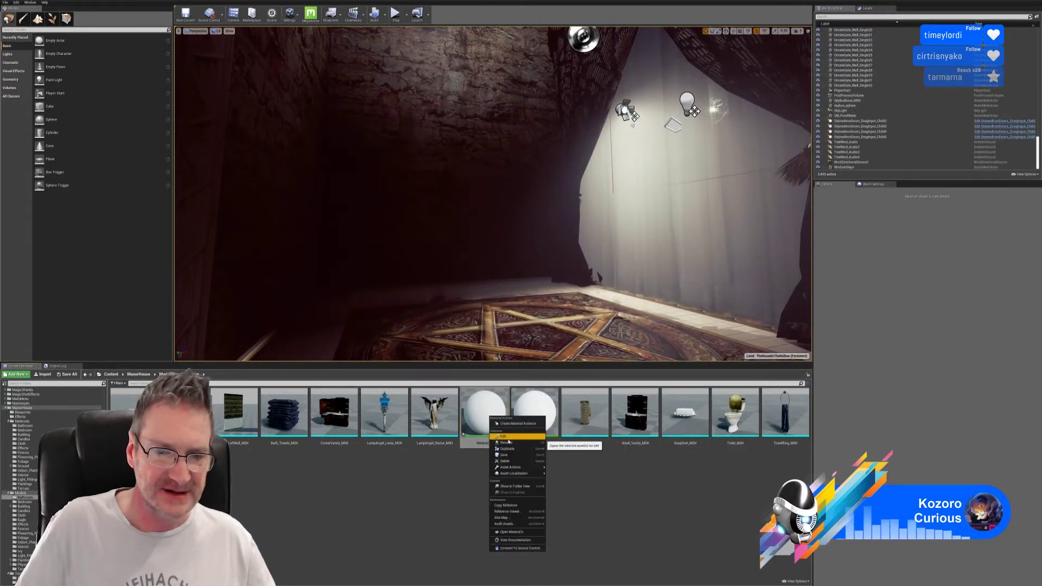
left_click(520, 452)
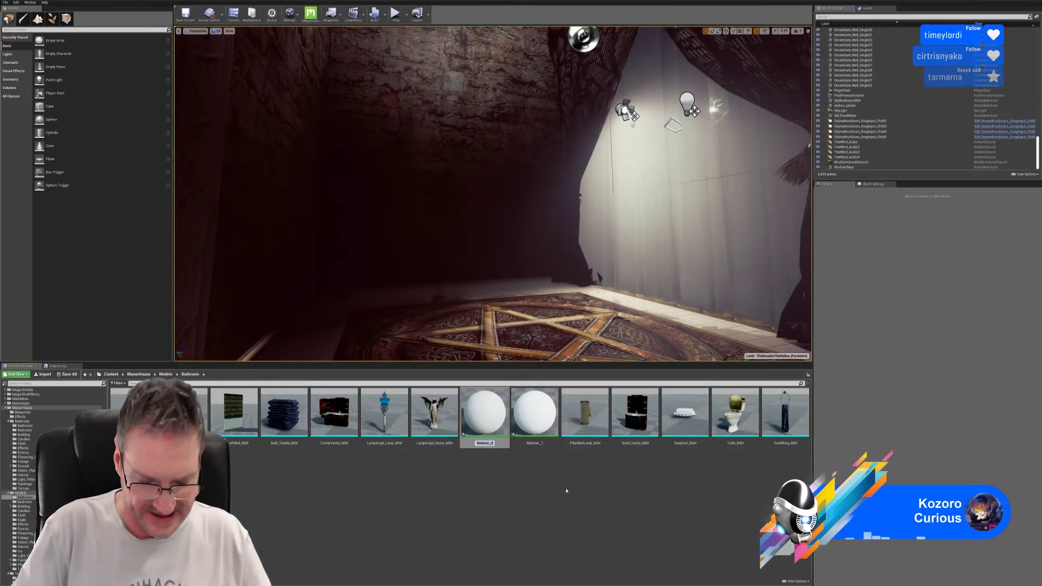
type("VanityLight_MAT")
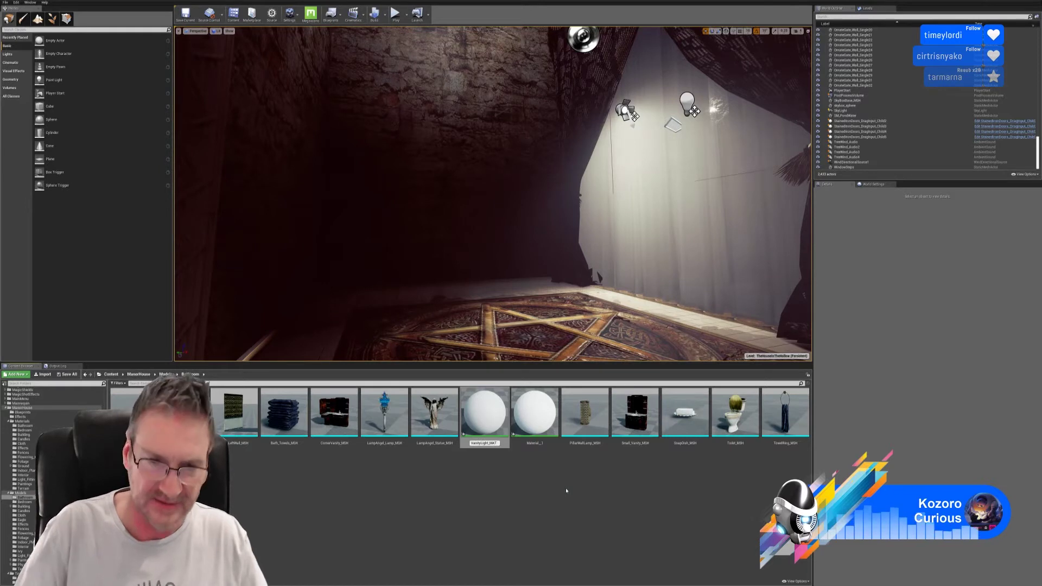
key("Return")
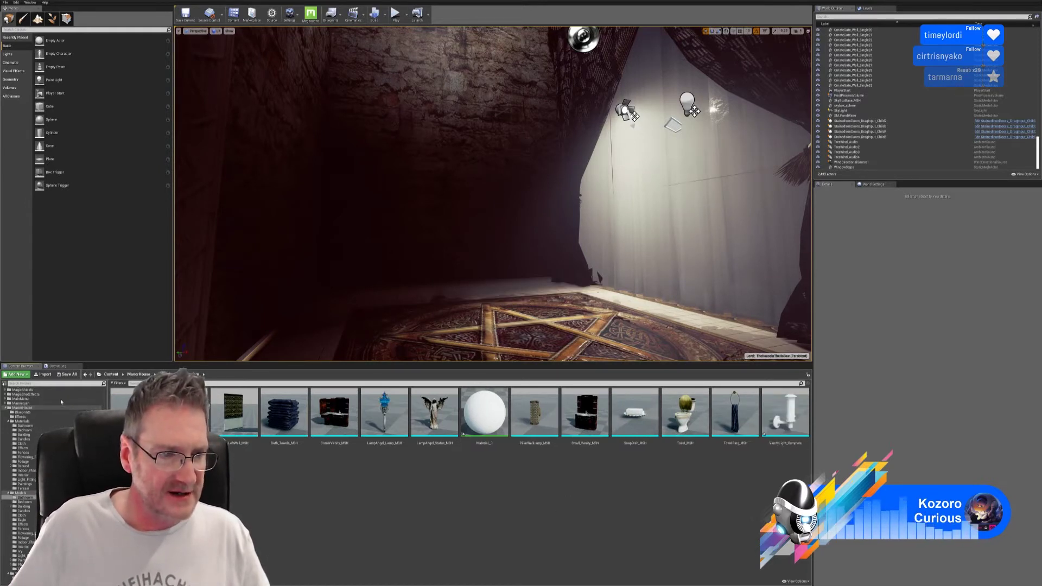
- Import the vanity light's base color, metallic, normal and roughness textures from the Vanity Wall Light folder
left_click(43, 375)
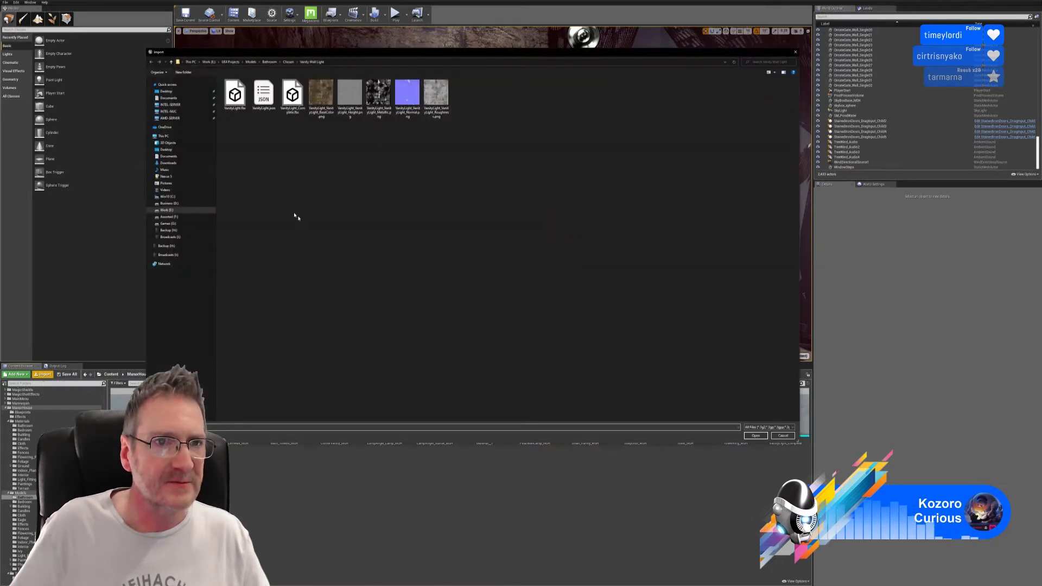
left_click(321, 98)
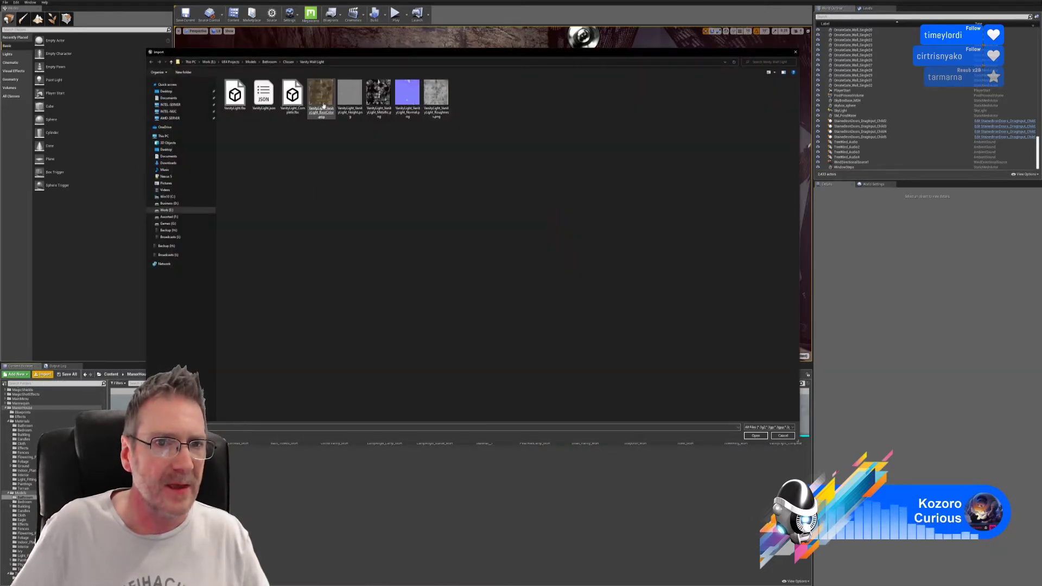
left_click(380, 98, "ctrl")
left_click(407, 95, "ctrl")
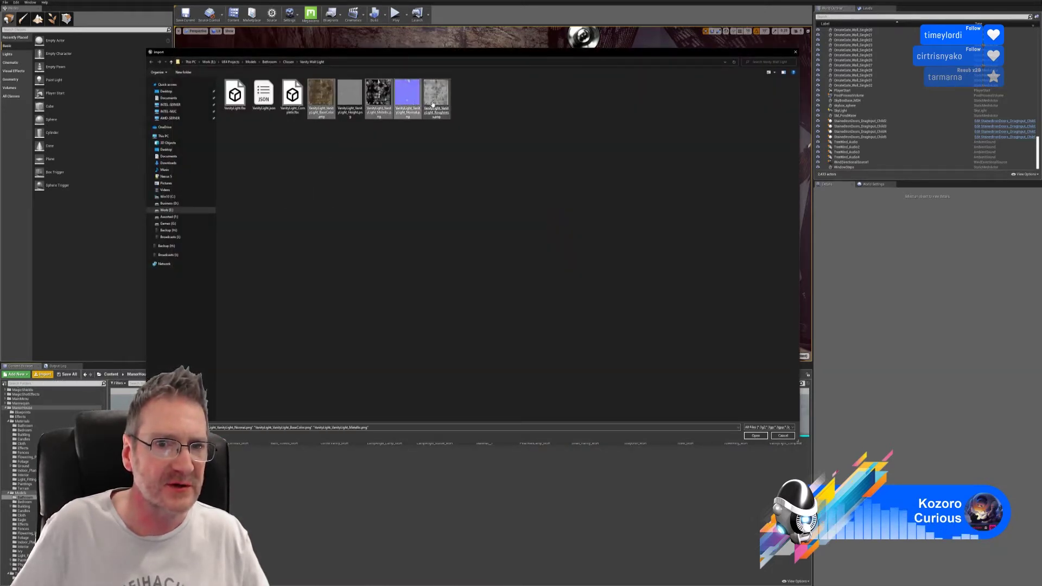
left_click(432, 104, "ctrl")
left_click(754, 436)
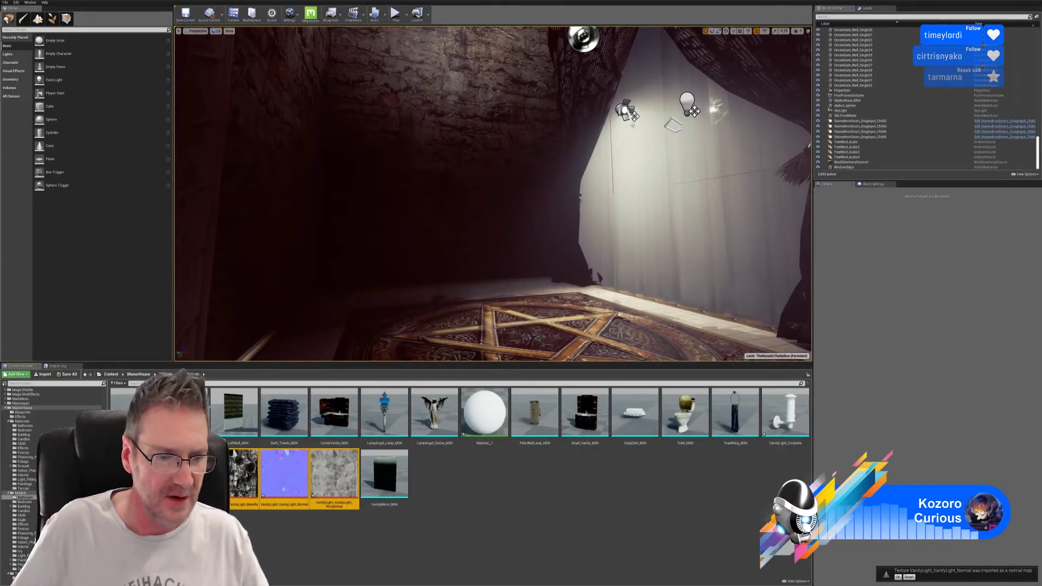
- Open the VanityLight_MAT material and add its base color, metallic, normal and roughness textures to the graph
double_click(136, 472)
left_click_drag(250, 480, 308, 485)
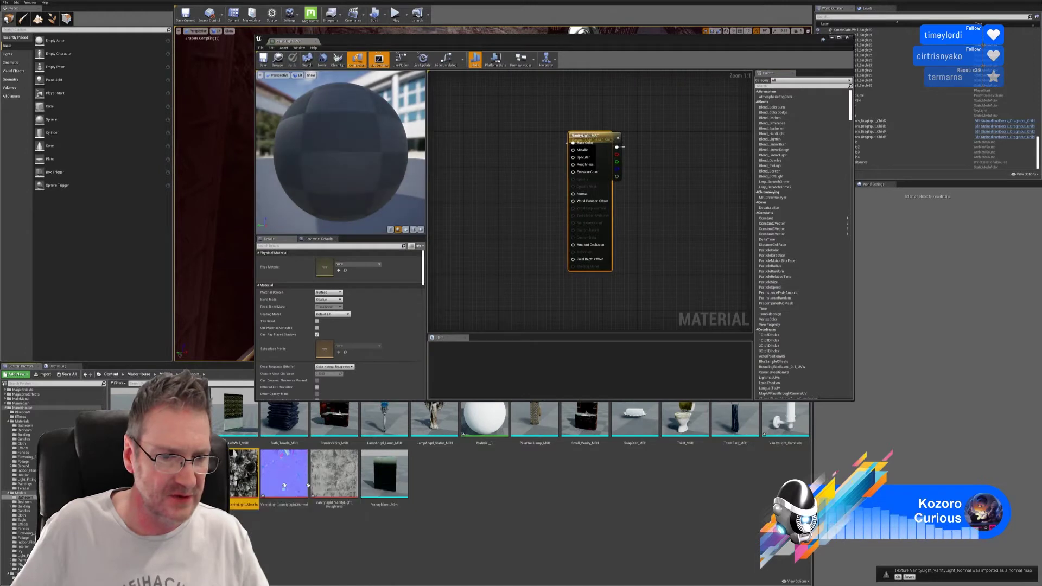
left_click(284, 477, "ctrl")
left_click(334, 475, "ctrl")
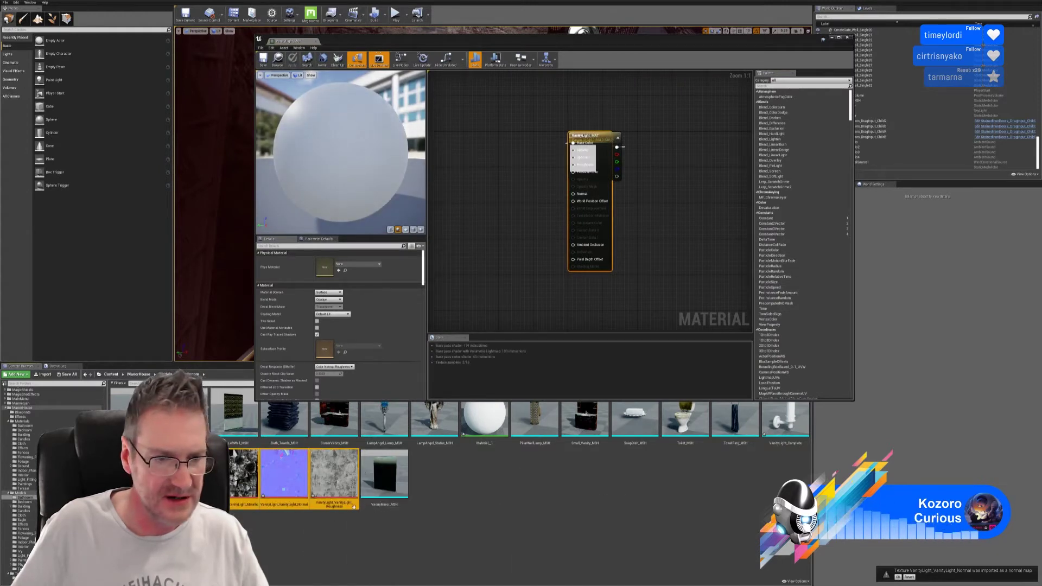
left_click_drag(237, 490, 473, 188)
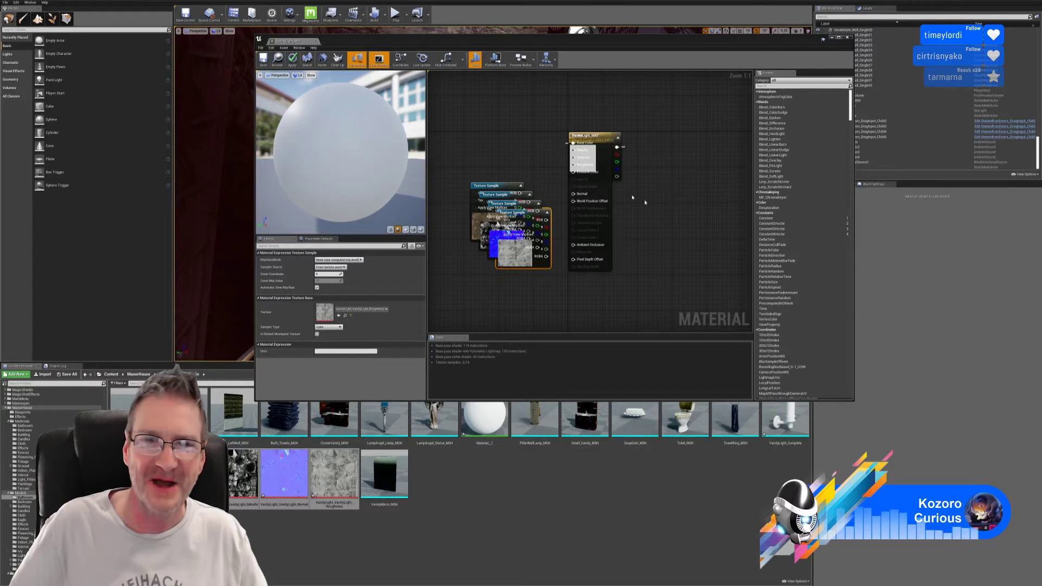
- Move the material result node clear of the default color parameter node and delete that parameter node
left_click_drag(586, 138, 676, 151)
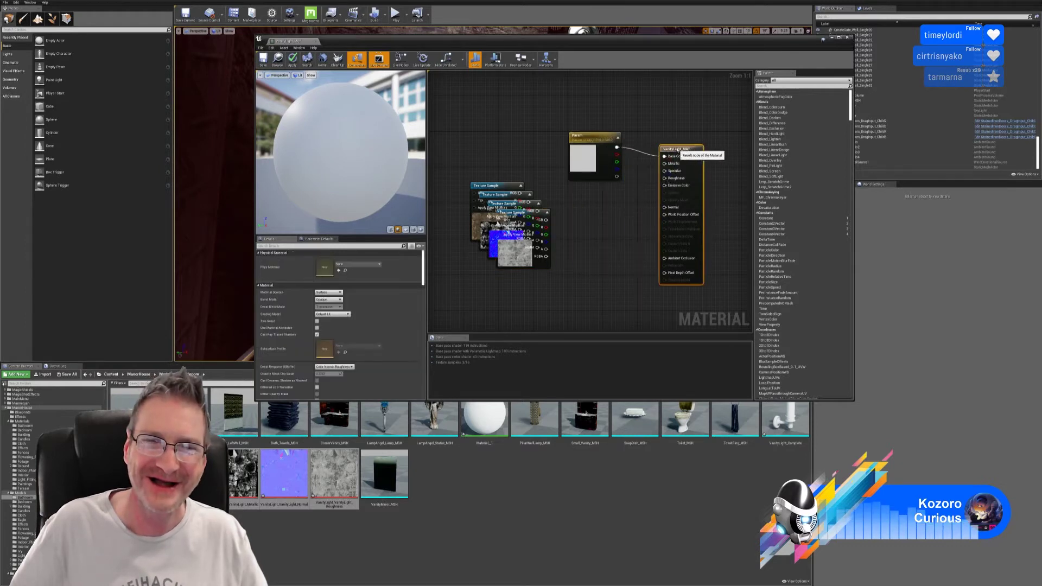
left_click(595, 139)
key("Delete")
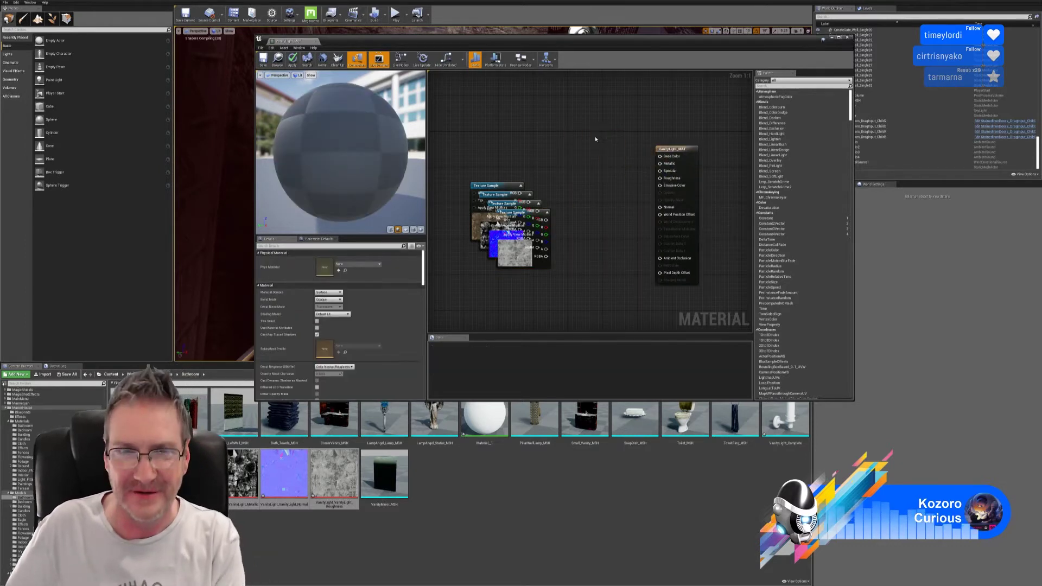
- Spread the four stacked texture samples into a column beside the result node, ordered base color, metallic, roughness and normal
left_click(498, 186)
left_click_drag(498, 186, 561, 91)
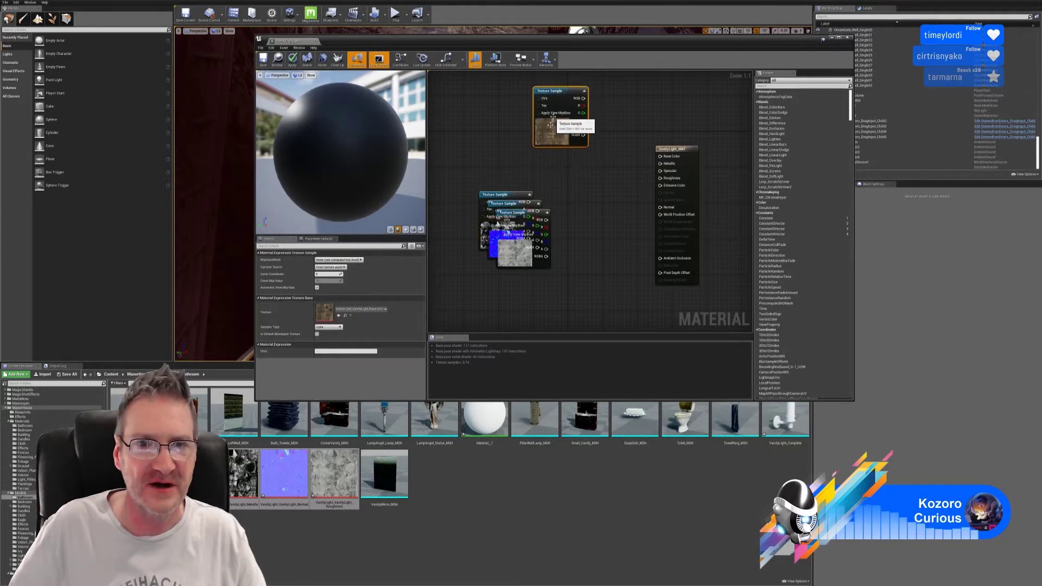
left_click(505, 193)
left_click_drag(505, 193, 557, 161)
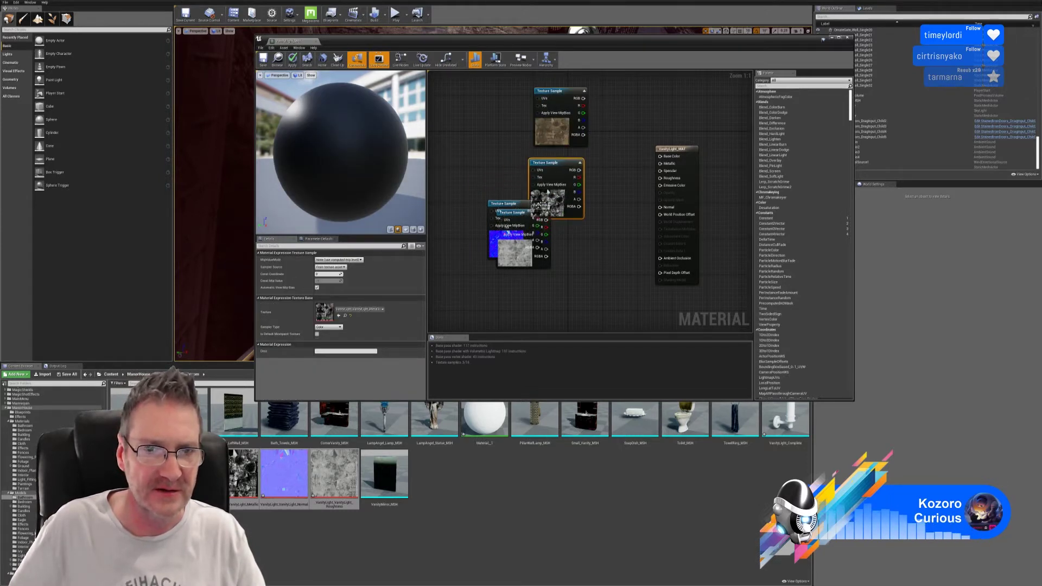
left_click_drag(520, 212, 555, 302)
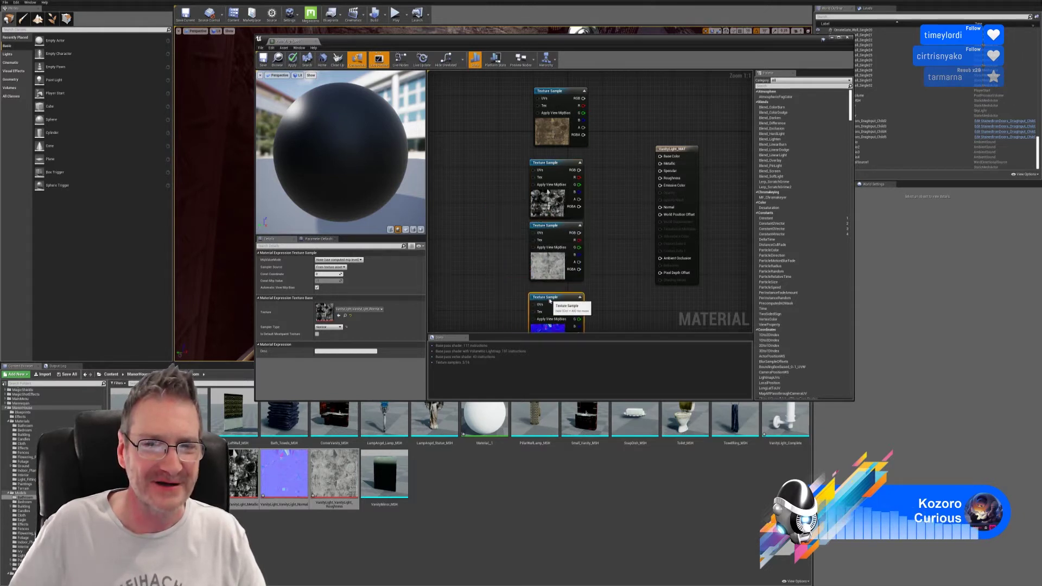
left_click(552, 225)
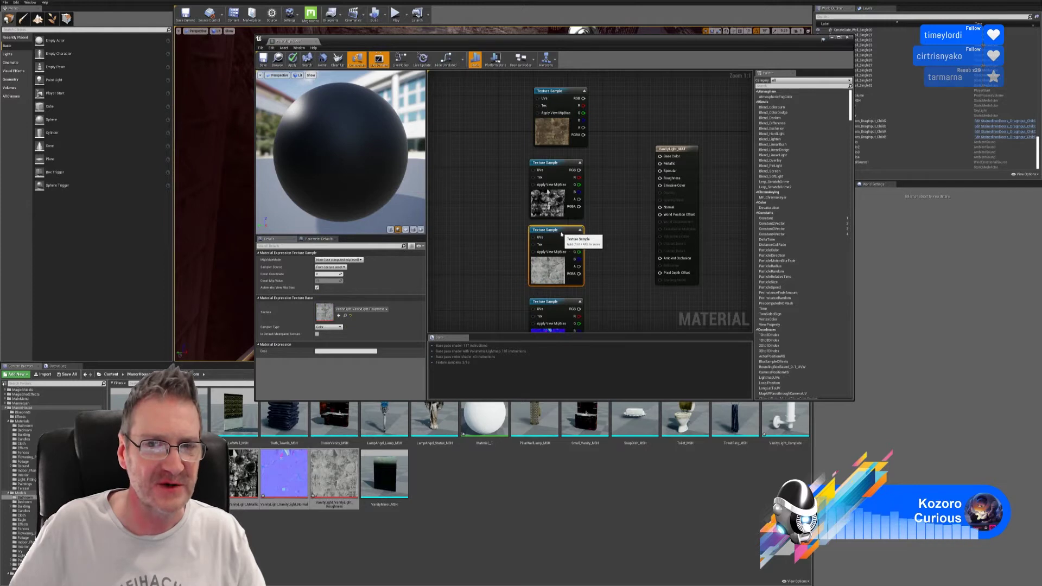
right_click_drag(608, 143, 599, 150)
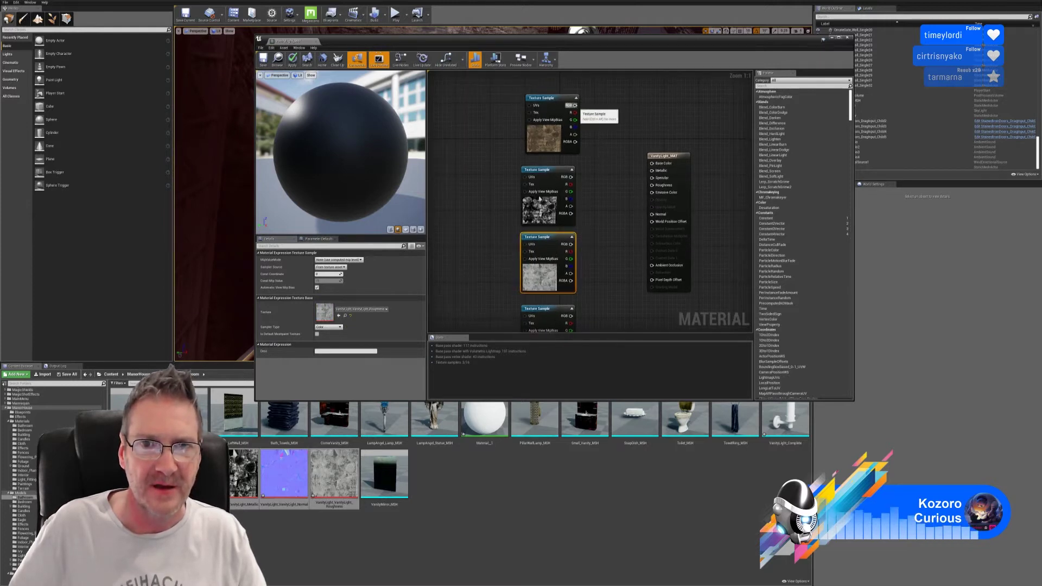
- Connect the four texture samples' RGB outputs to the material's Base Color, Metallic, Roughness and Normal inputs
left_click_drag(576, 105, 652, 164)
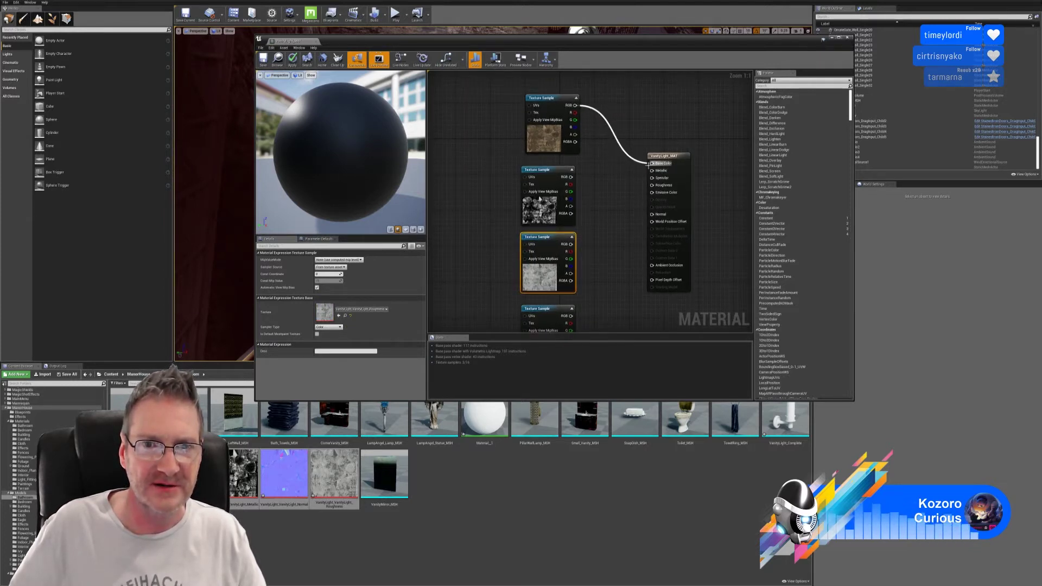
left_click_drag(568, 177, 660, 171)
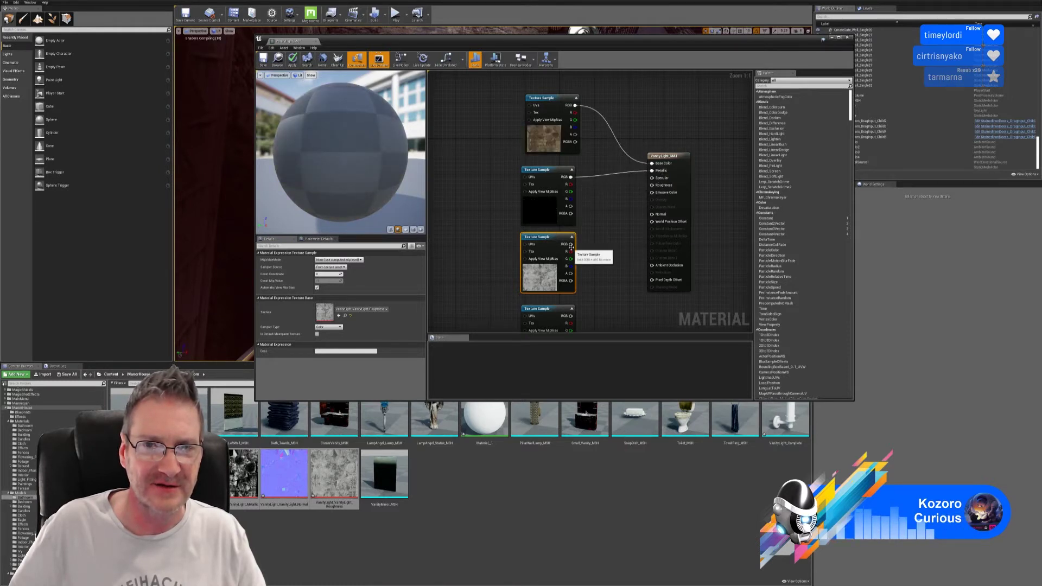
left_click_drag(571, 245, 654, 185)
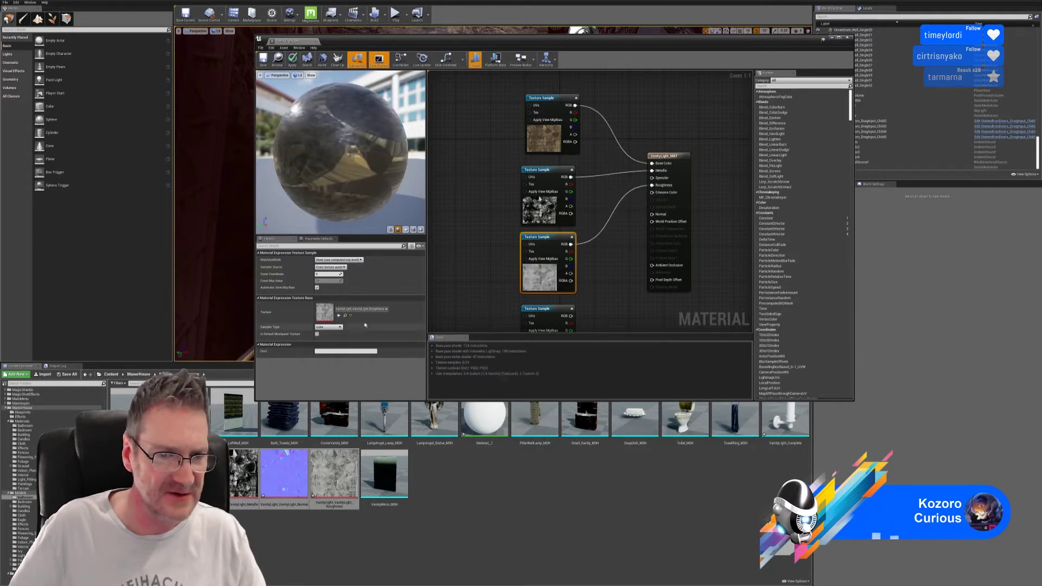
left_click_drag(571, 315, 653, 214)
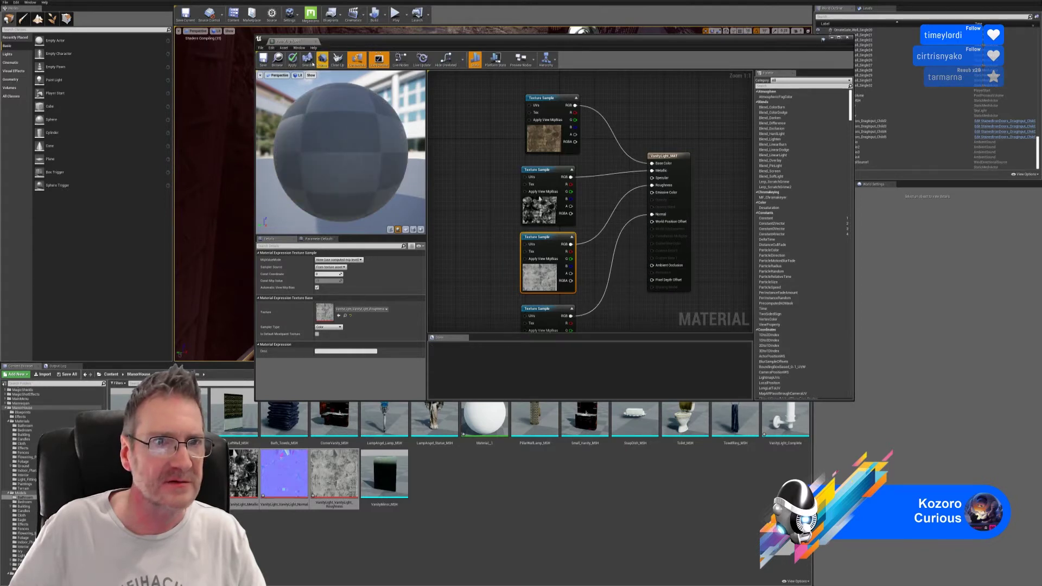
- Apply and save the VanityLight_MAT changes and close the material editor
left_click(292, 59)
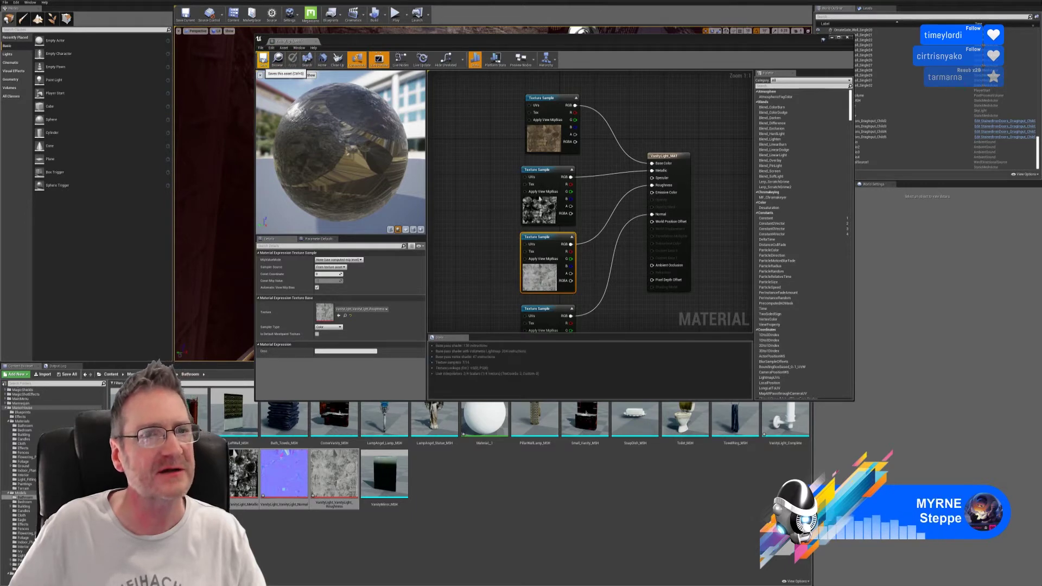
left_click(263, 59)
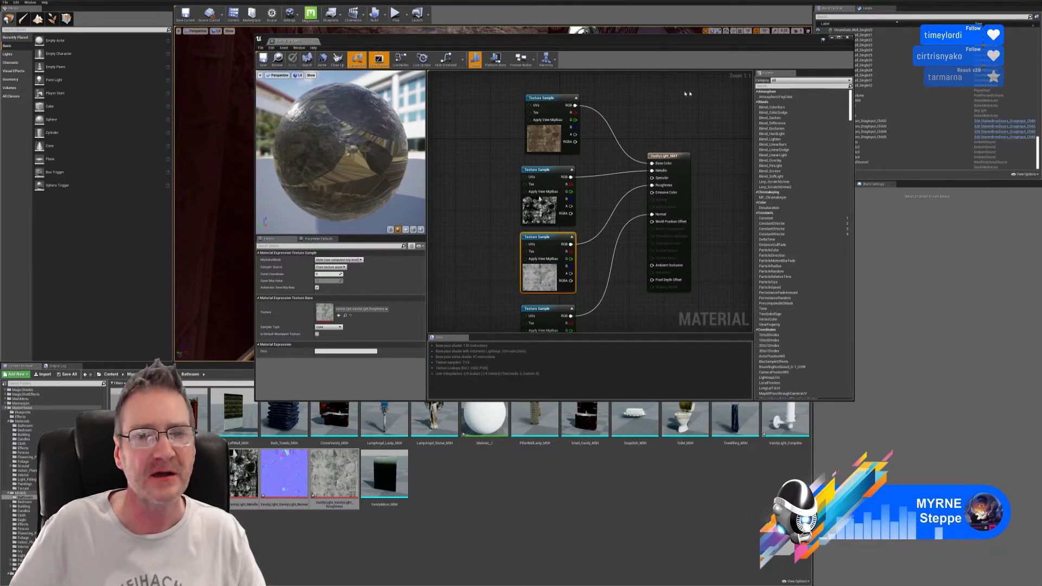
left_click(848, 38)
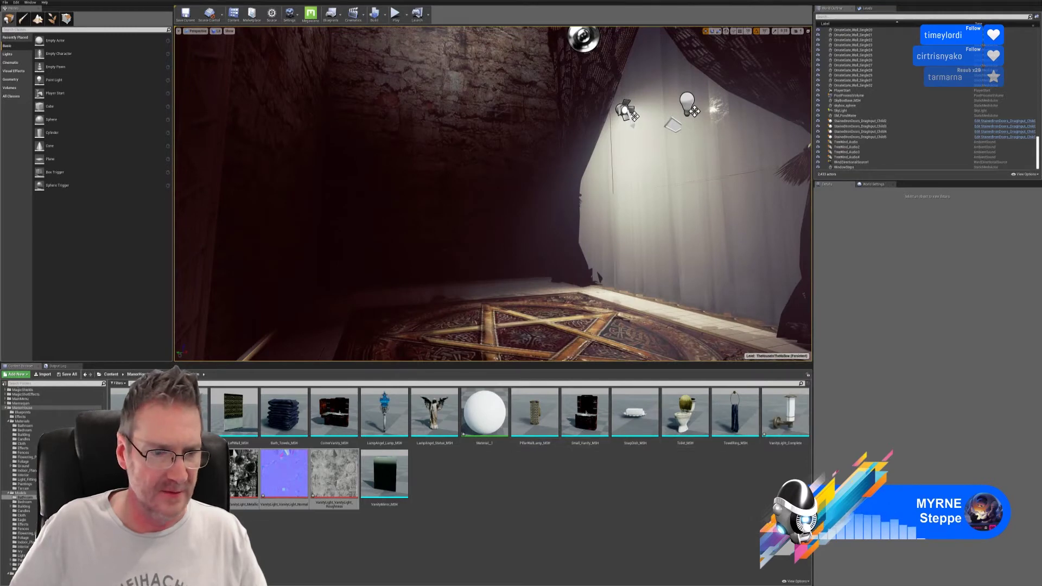
- Open the vanity light mesh and assign a glass material from the Building materials folder to its second material slot
double_click(789, 411)
left_click_drag(532, 296, 532, 239)
scroll(477, 234, "up", 3)
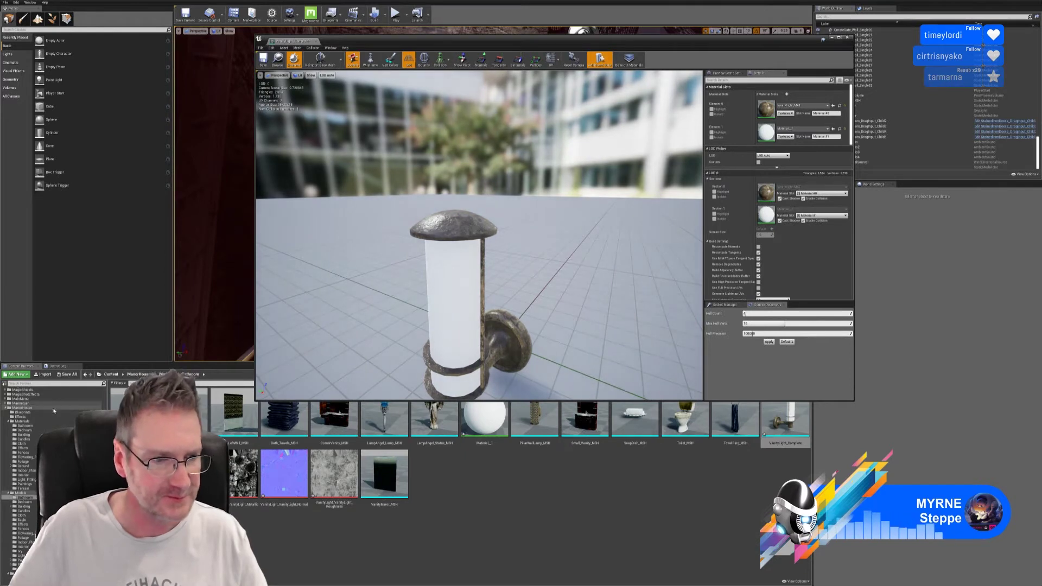
left_click(24, 435)
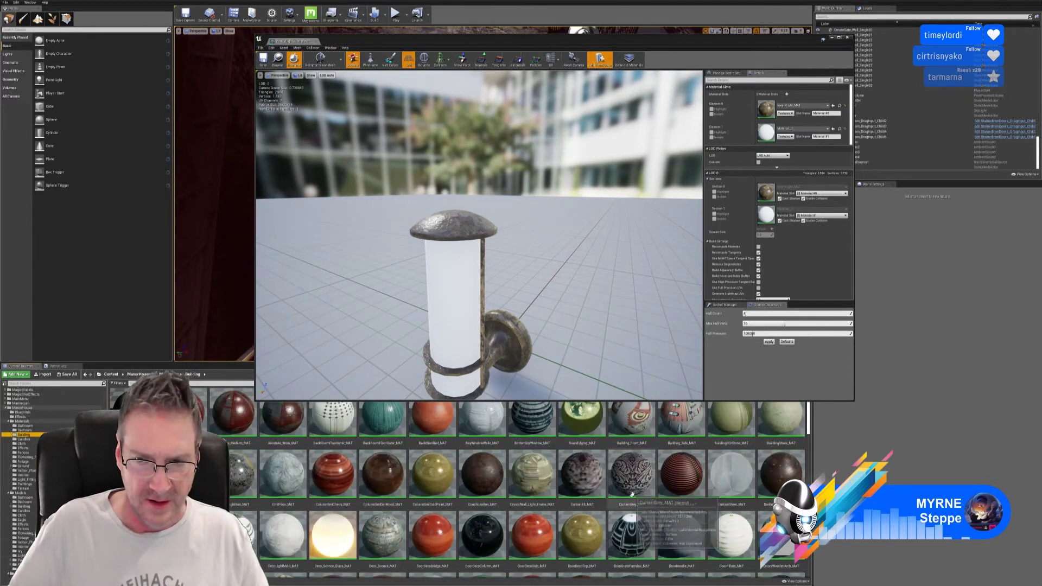
scroll(641, 488, "down", 2)
scroll(641, 488, "down", 2)
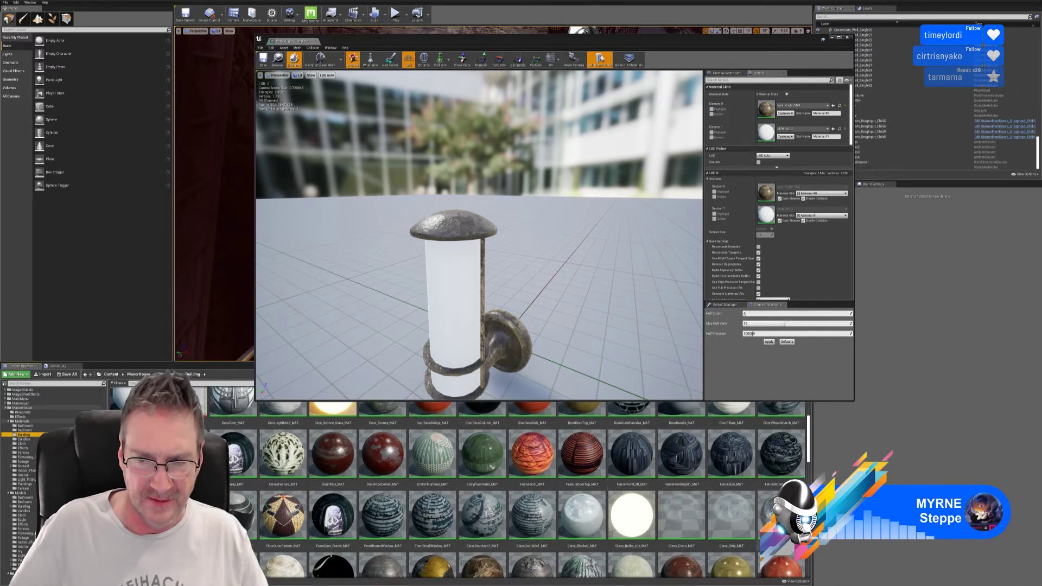
left_click_drag(771, 515, 768, 135)
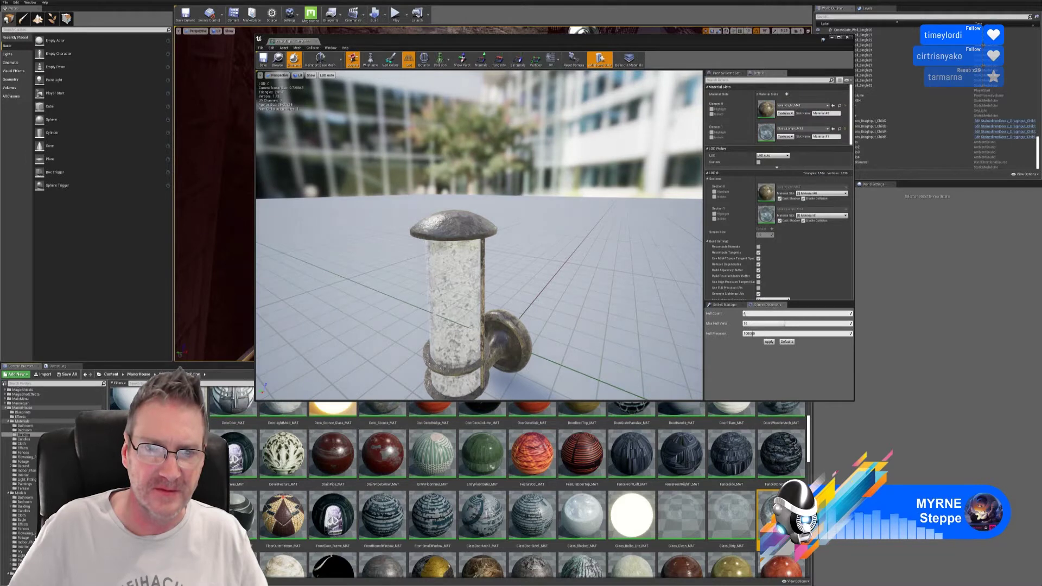
- Check the glass on the vanity light, save the mesh and close its editor
left_click_drag(478, 271, 480, 304)
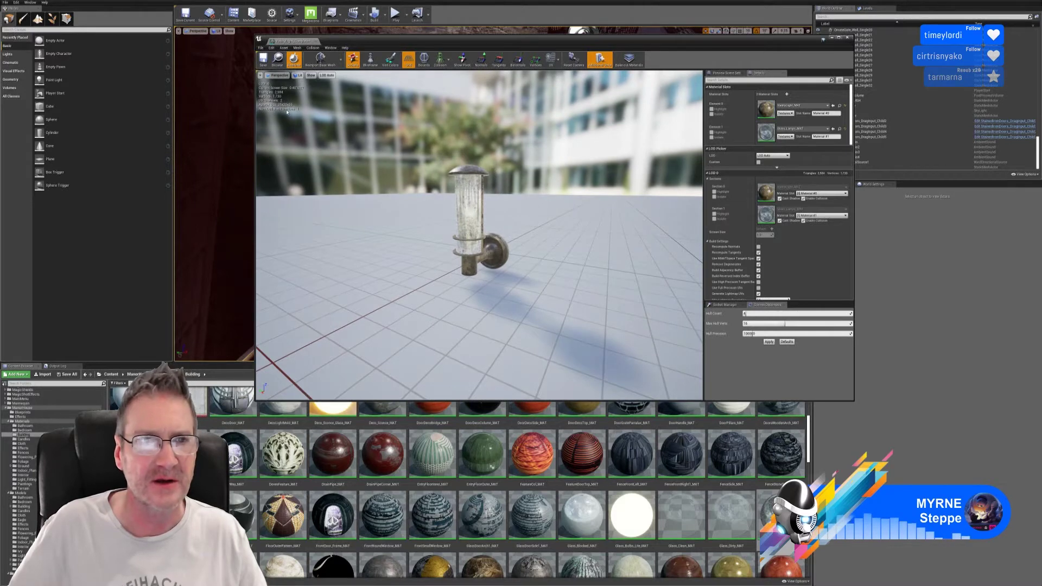
left_click(264, 68)
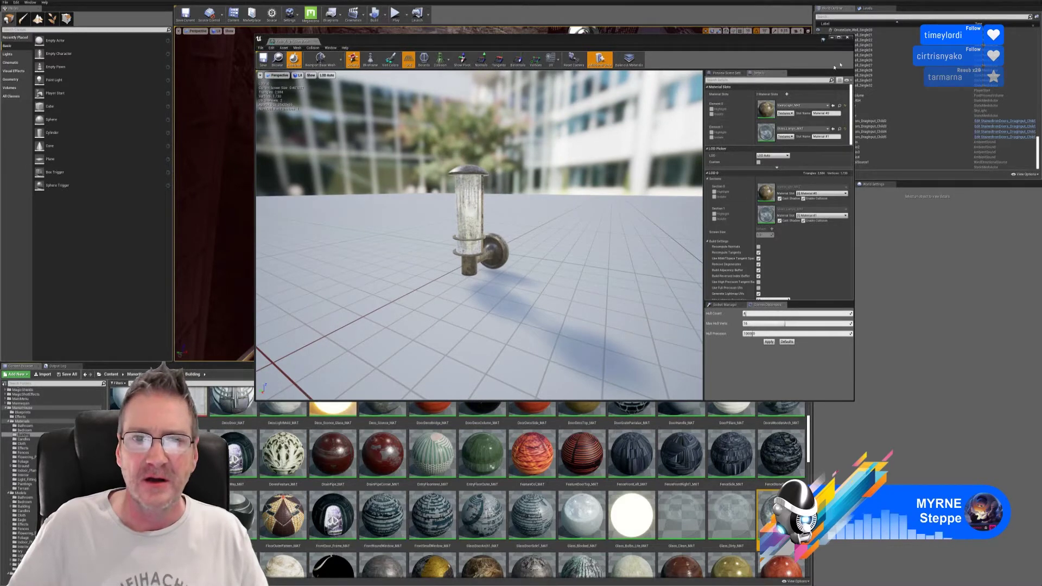
left_click(849, 38)
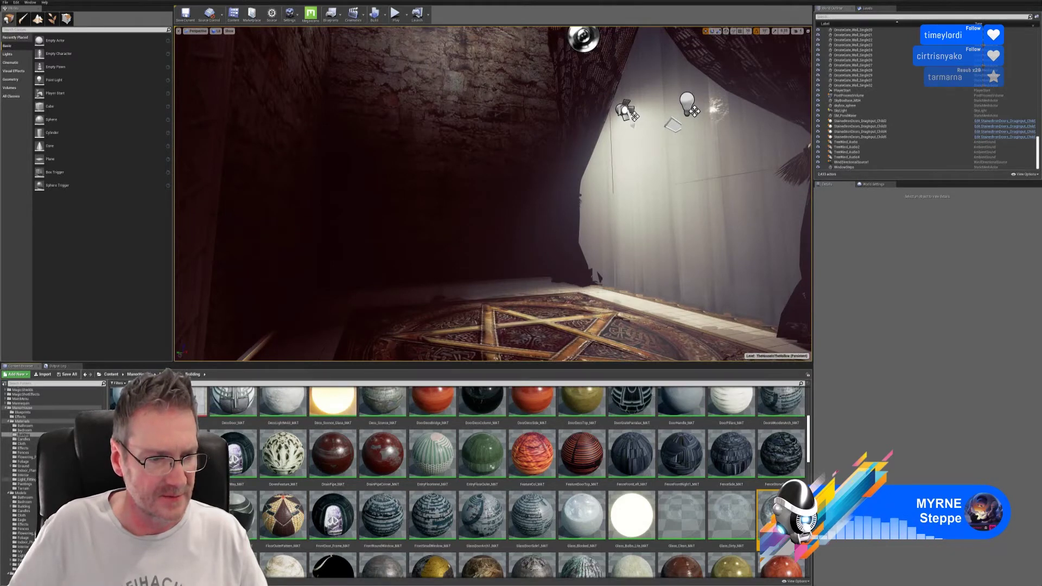
- Move the vanity light's textures and its material out of the Bathroom mesh folder into the Bathroom folders under Textures and Materials
left_click(27, 497)
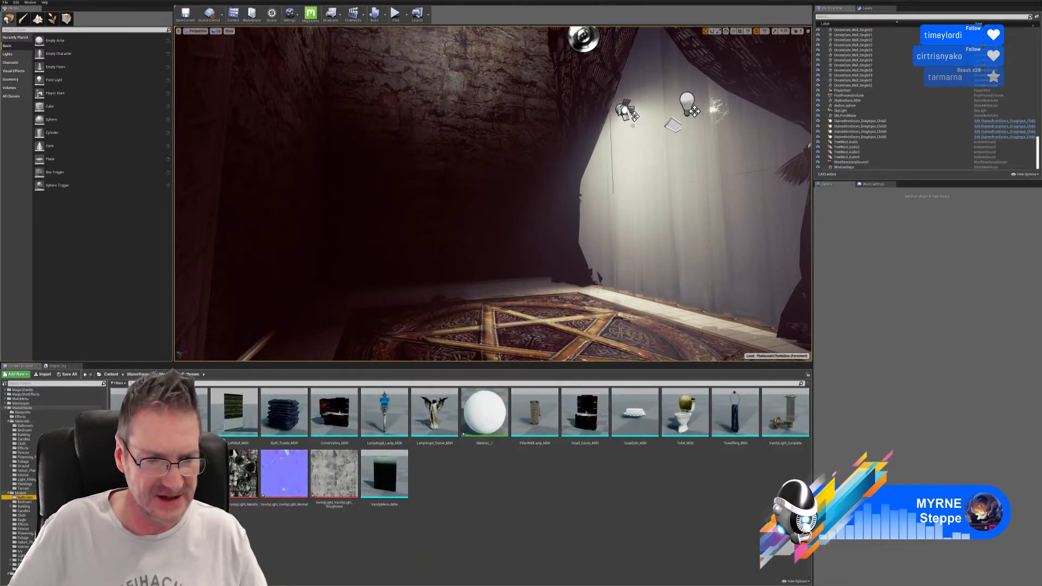
left_click(243, 473)
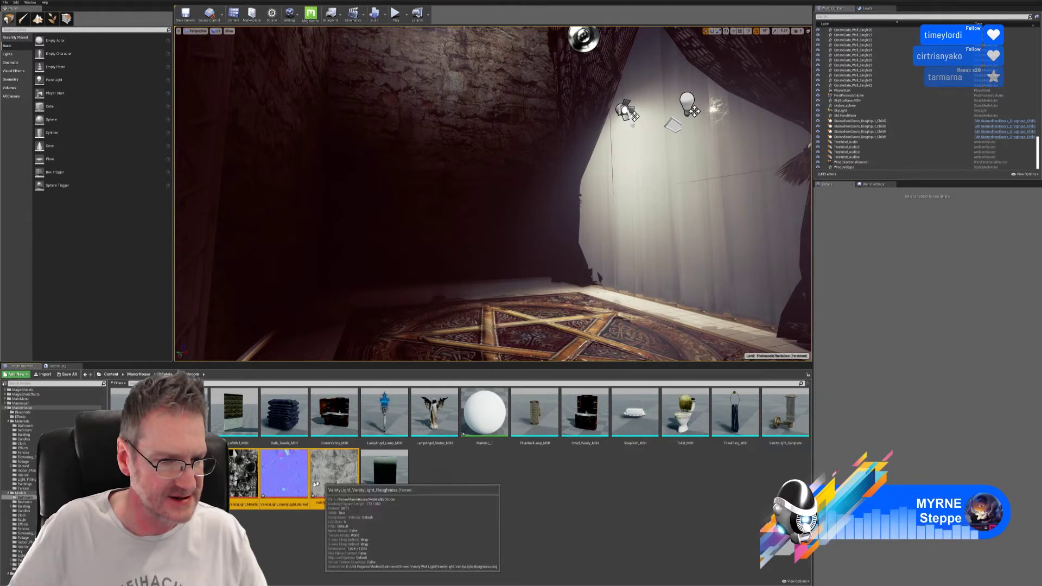
left_click(334, 472, "shift")
scroll(54, 477, "down", 3)
scroll(33, 478, "down", 1)
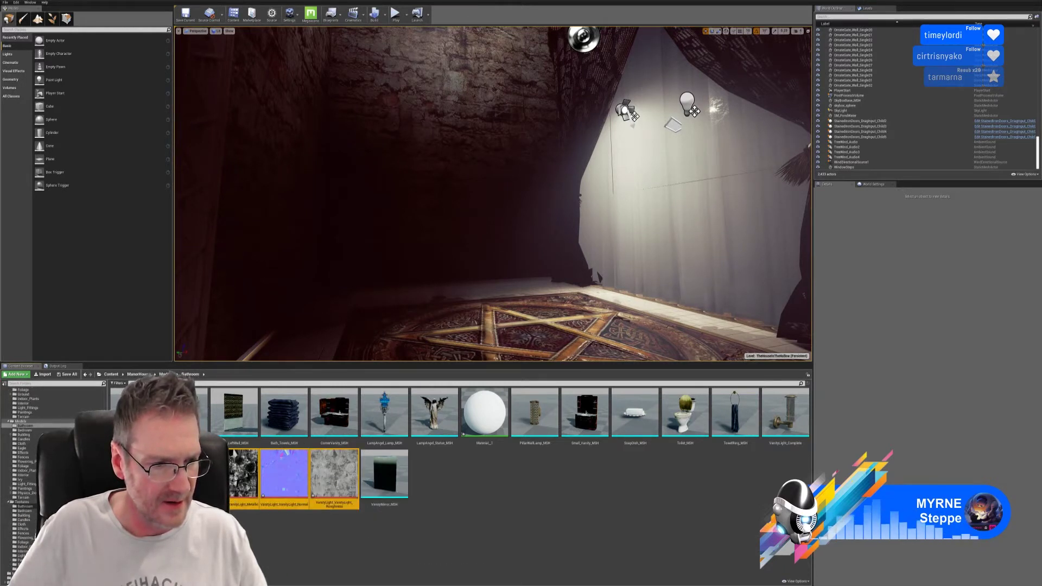
left_click(24, 506)
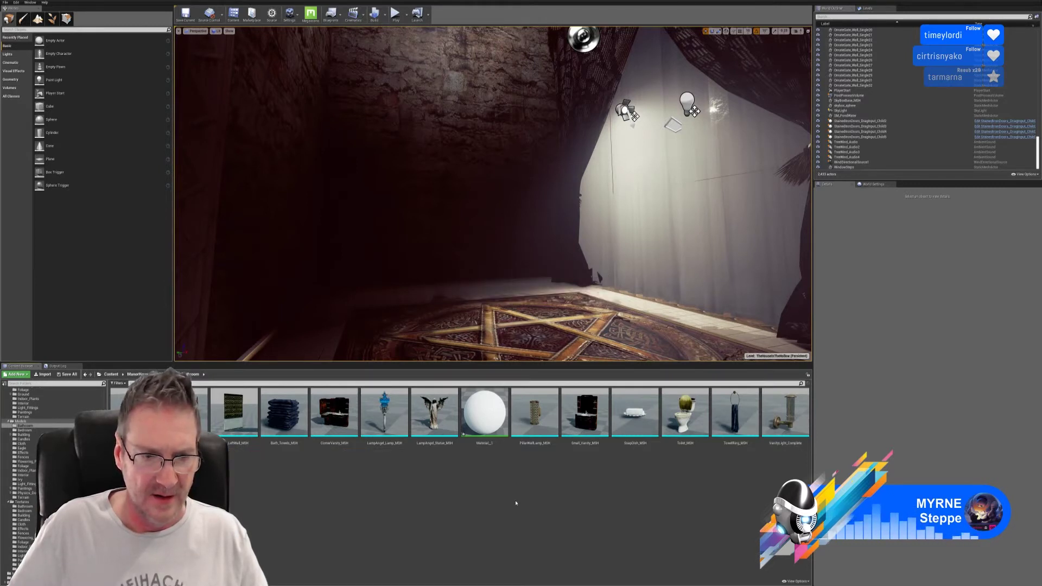
scroll(22, 478, "up", 5)
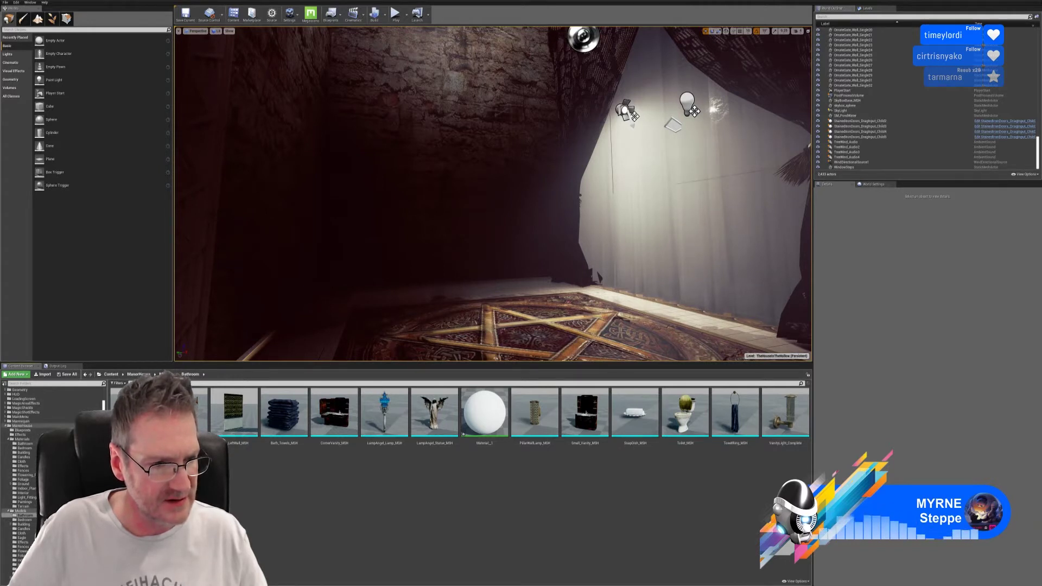
left_click(32, 449)
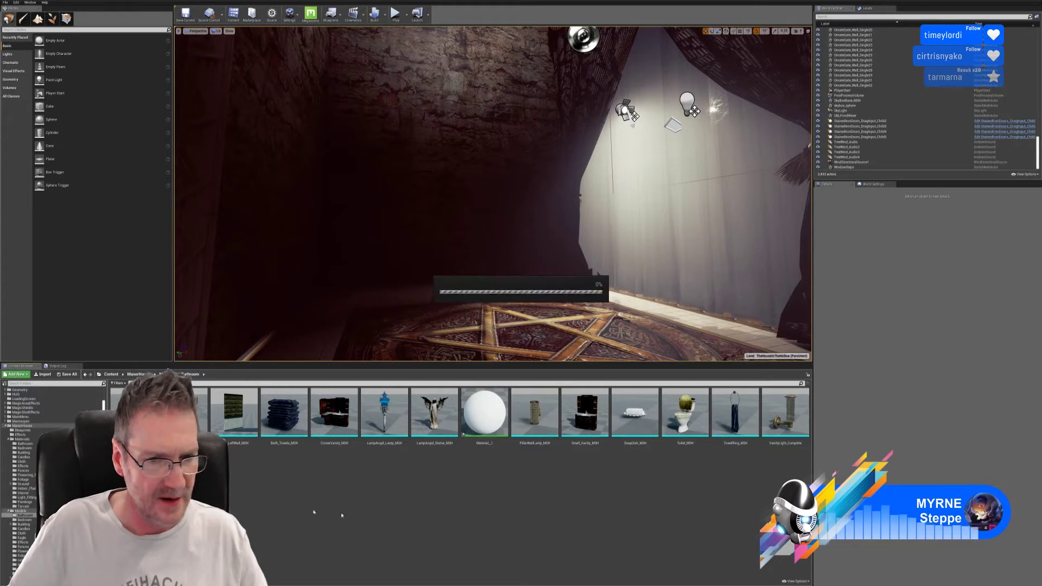
- Rename the vanity light mesh as VanityLight_MSH
right_click(785, 412)
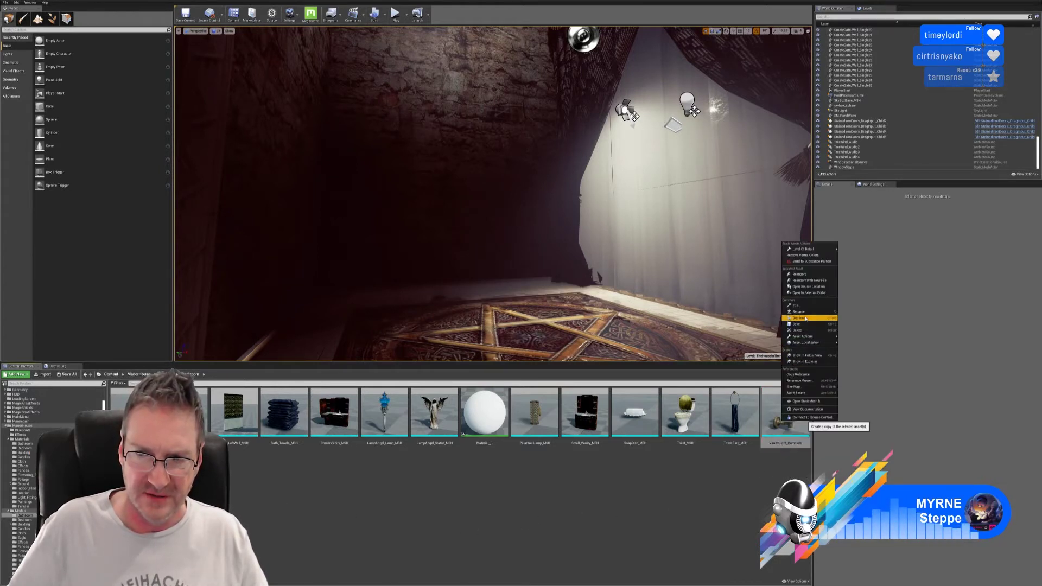
left_click(799, 312)
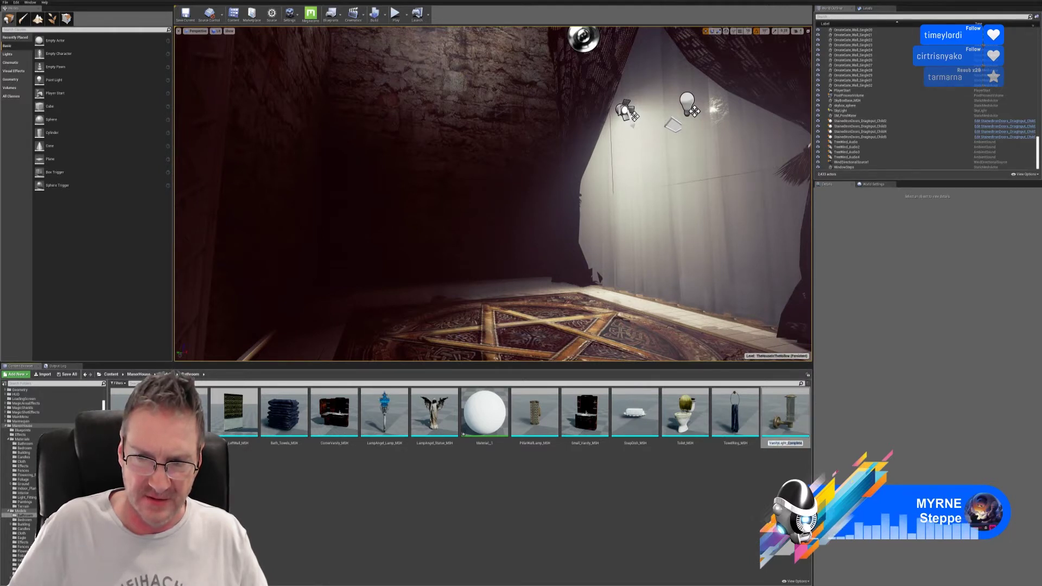
type("MSH")
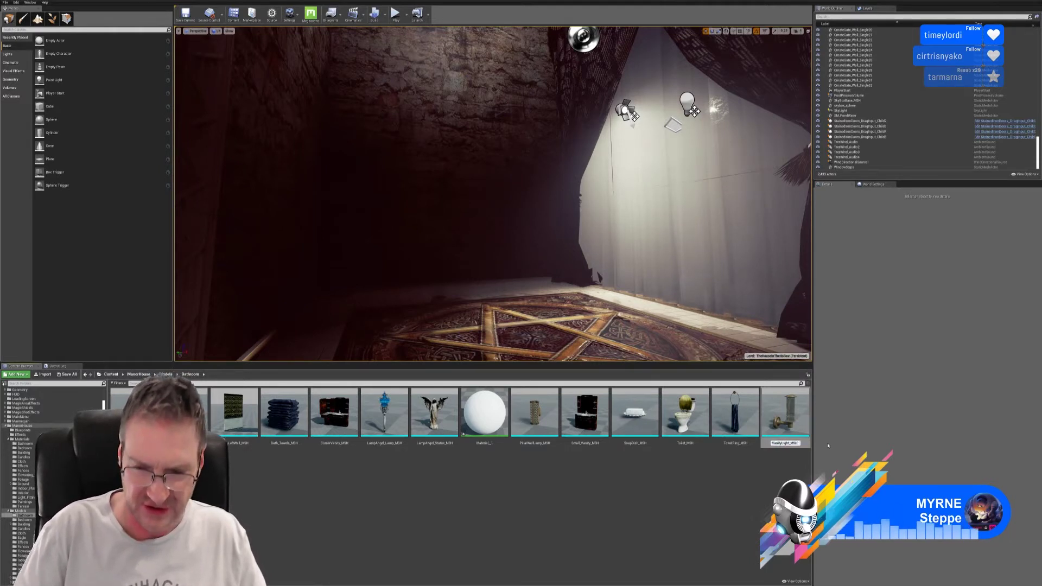
key("Return")
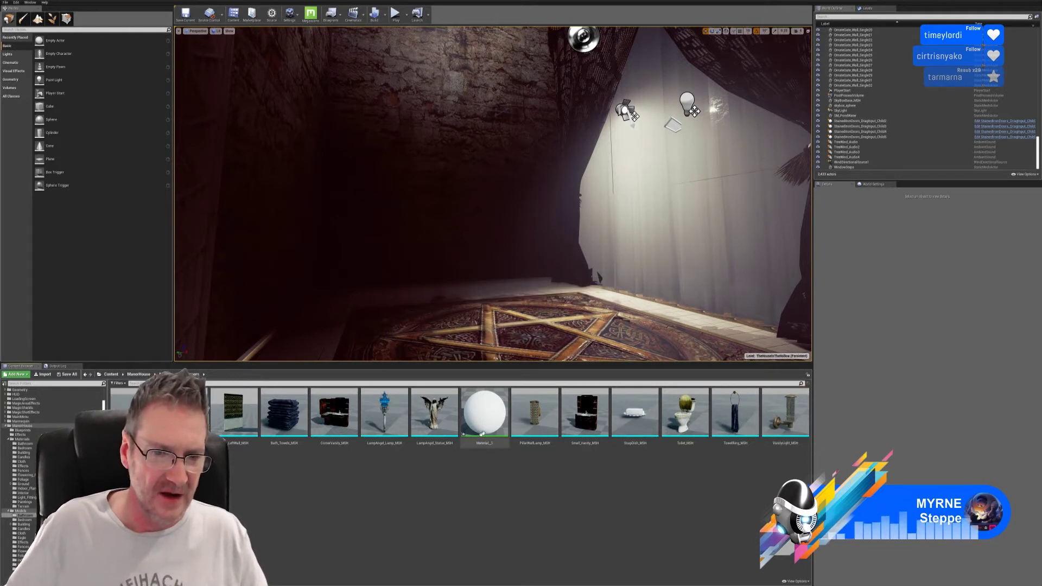
- Delete the plain white material from the Bathroom models folder, save the project and dismiss the Twitch notification
left_click(495, 419)
right_click(496, 421)
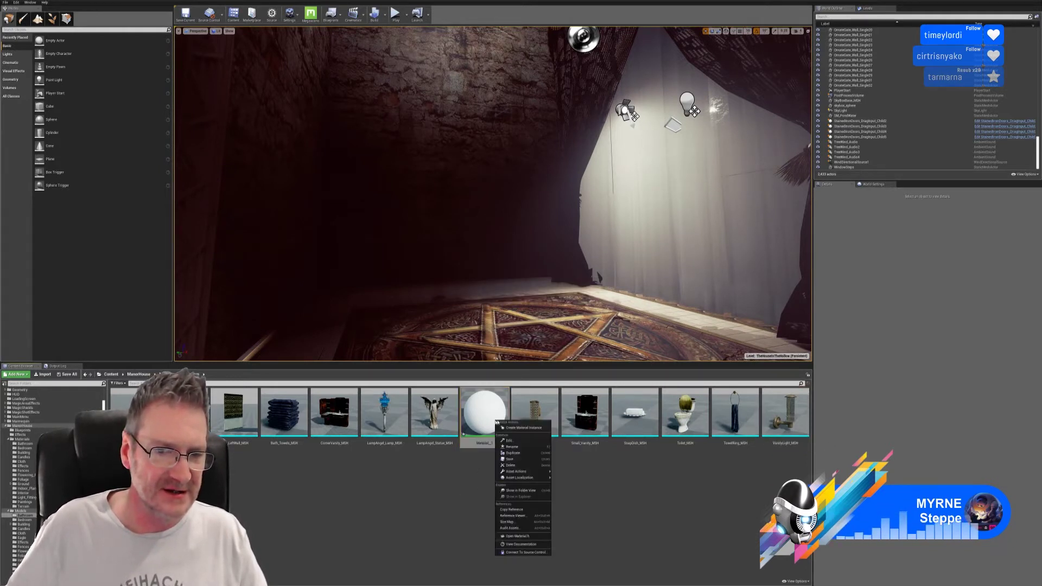
left_click(511, 465)
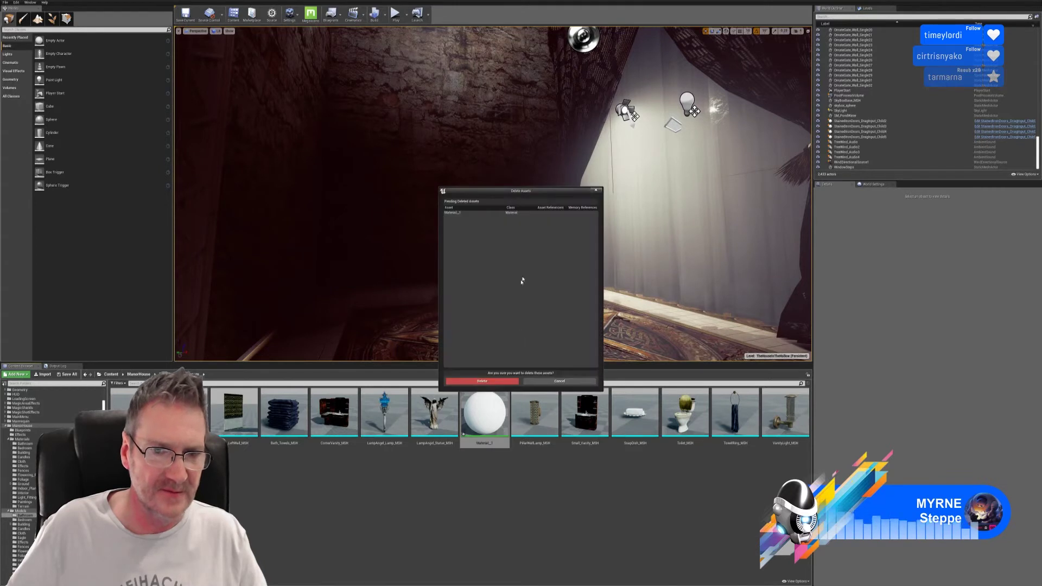
left_click(488, 380)
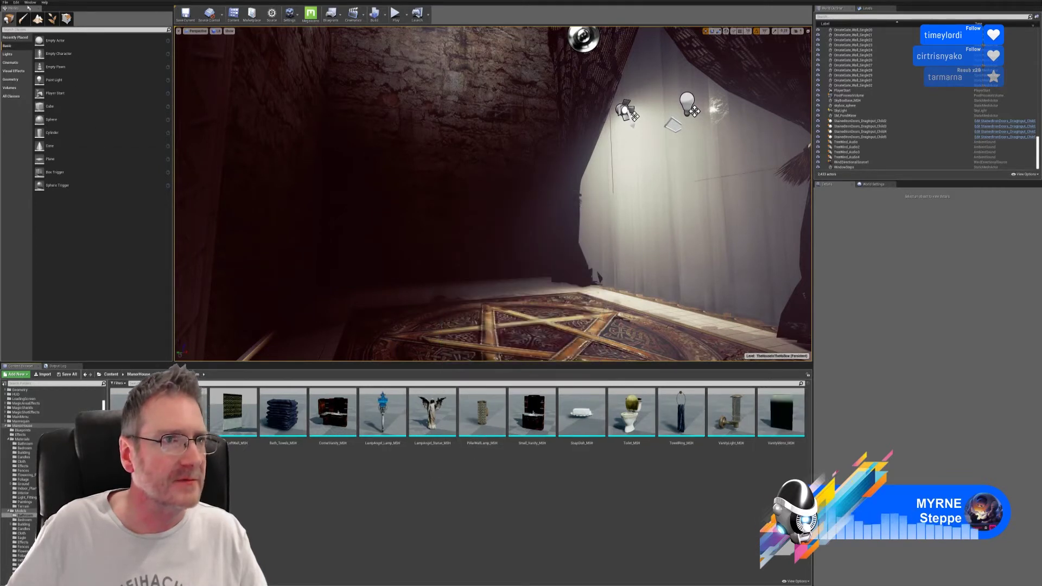
left_click(5, 3)
left_click(44, 49)
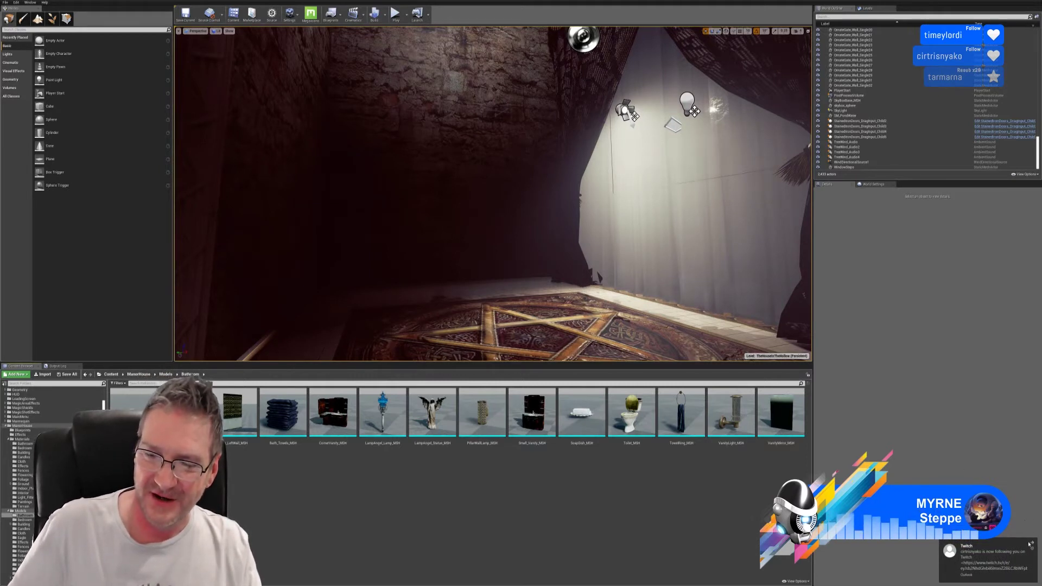
left_click(1032, 543)
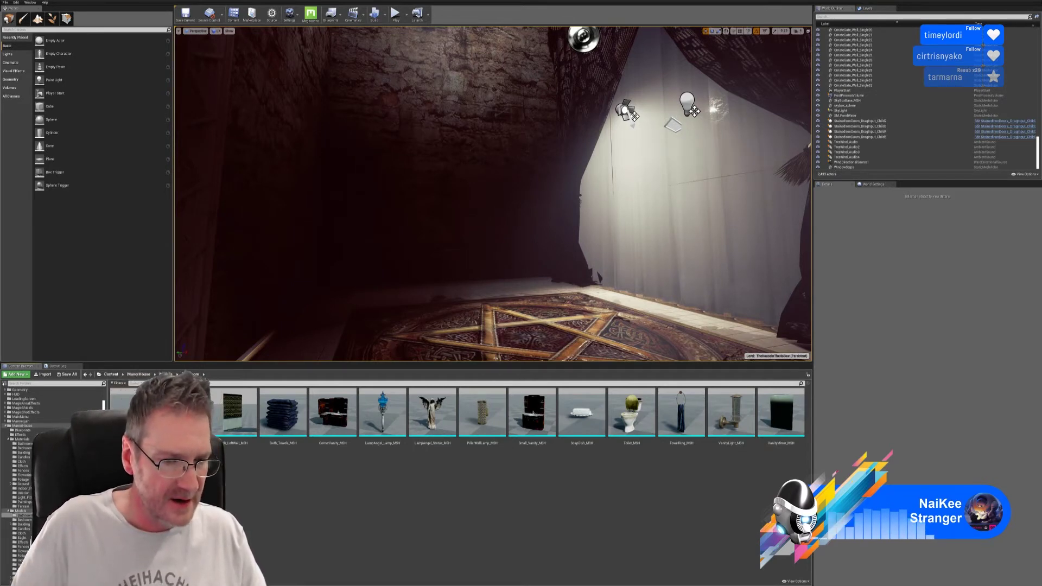
- Switch to File Explorer and browse from the Work (E:) drive through TheHouseInTheHollow.com and Original Images to the Newspaper Intro folder
key("super+e")
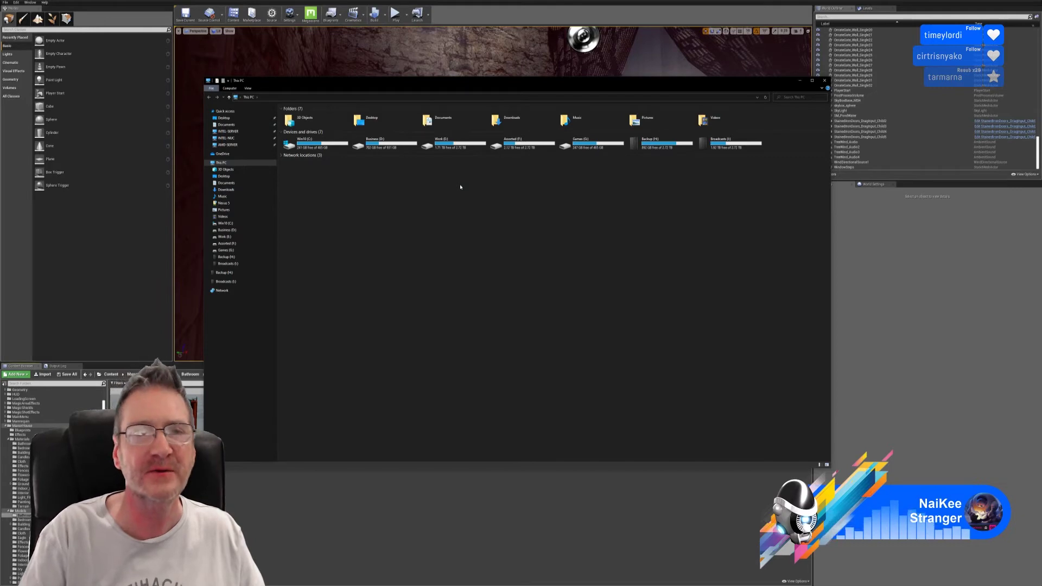
double_click(445, 144)
double_click(617, 173)
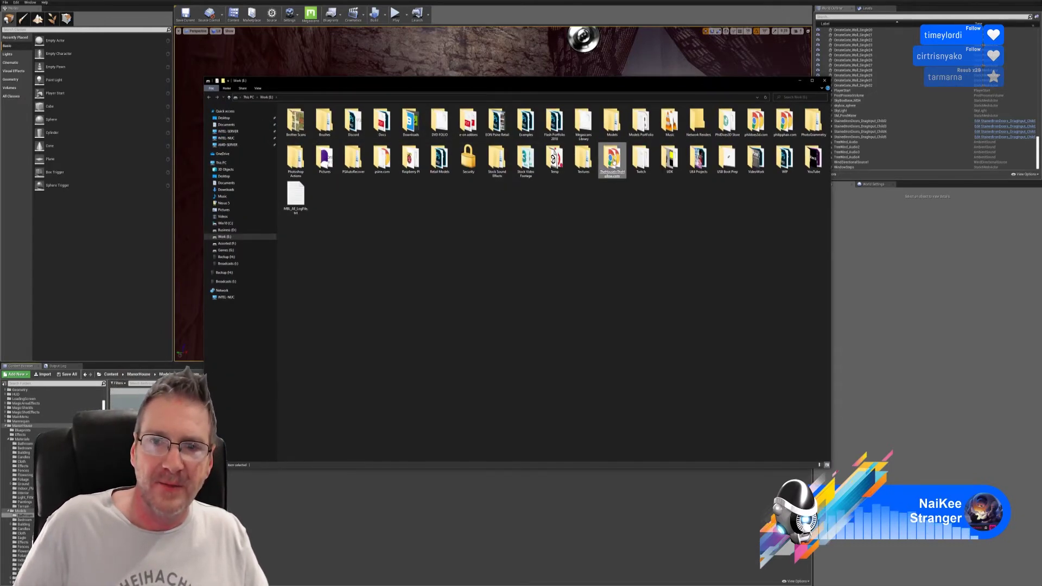
double_click(560, 130)
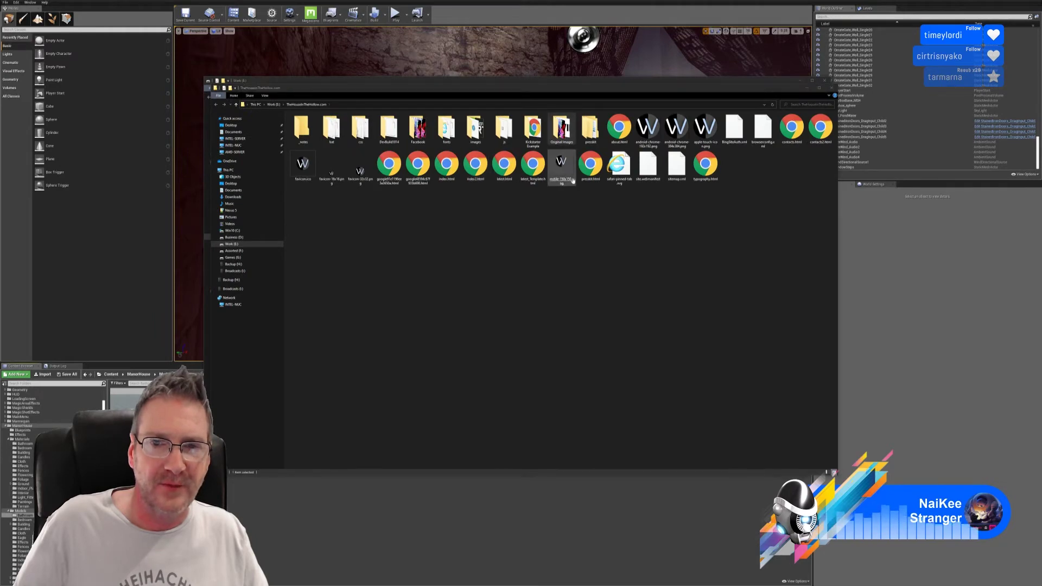
double_click(822, 139)
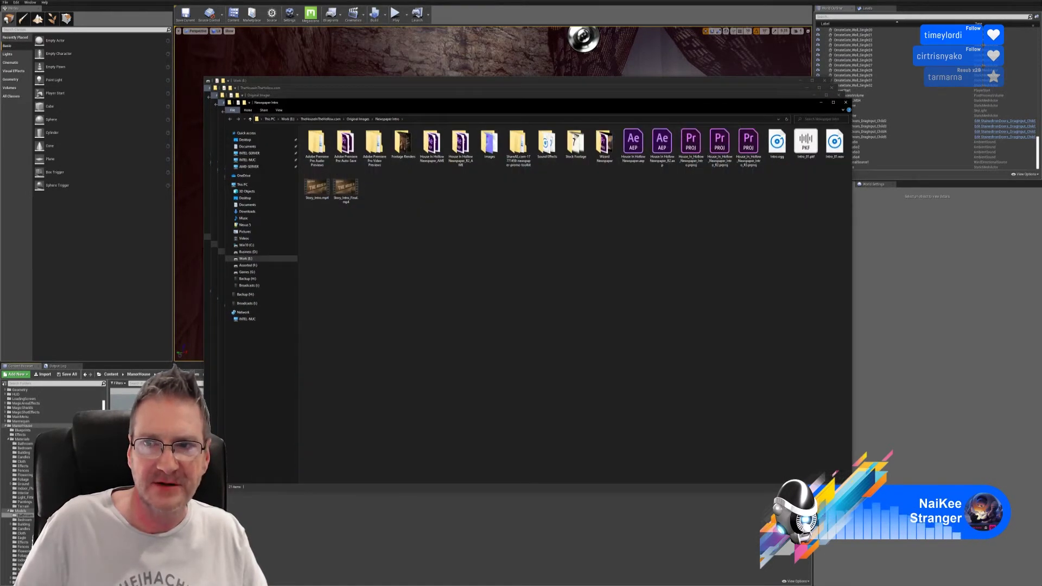
- Close the parent folder windows, keeping only the Newspaper Intro window, and reposition it over the editor
left_click(839, 95)
left_click(832, 87)
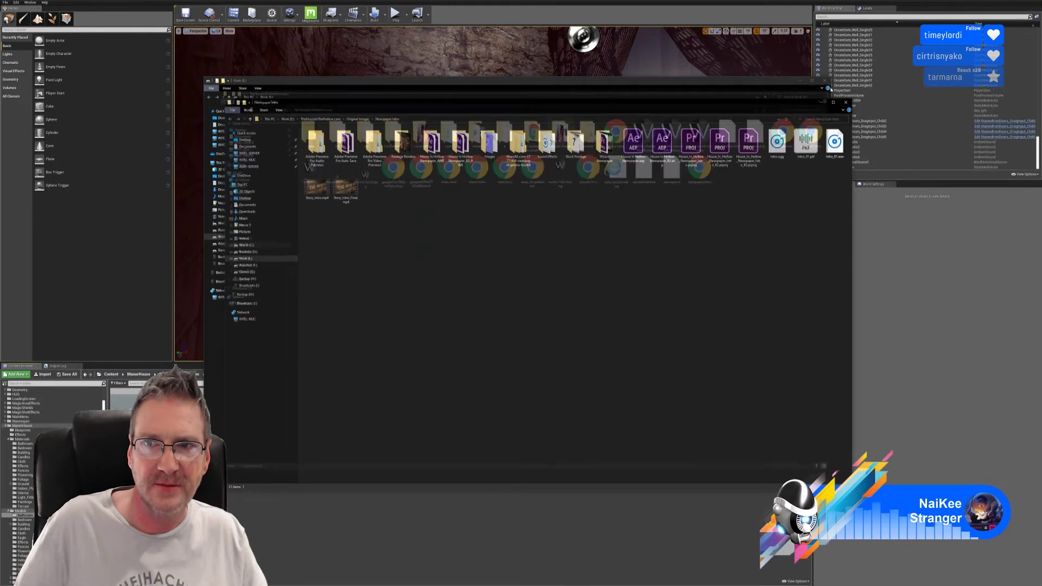
left_click(825, 80)
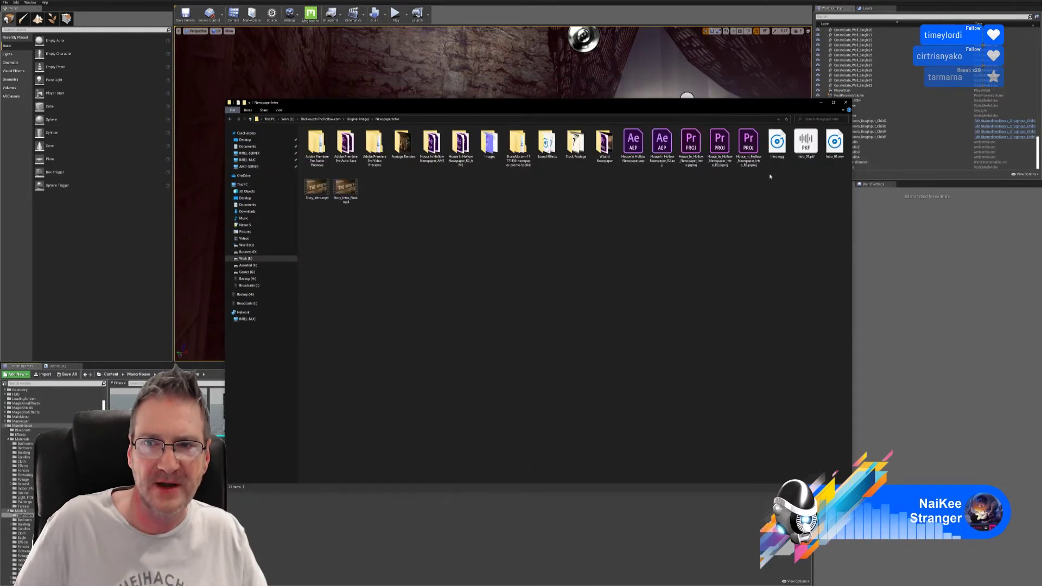
left_click_drag(677, 103, 655, 103)
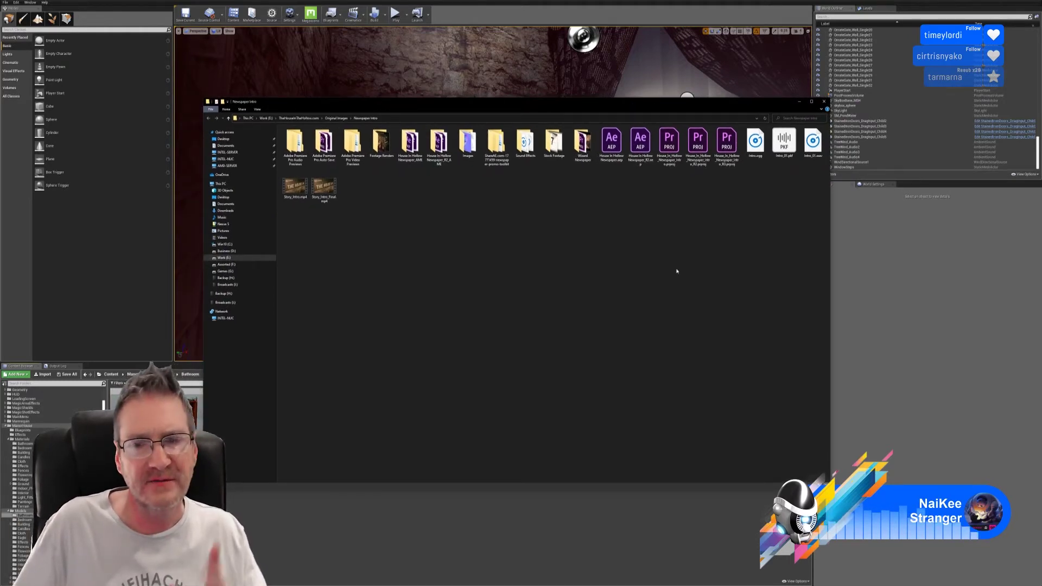
- Return to Original Images and view the spell book artwork in the Backgrounds folder, then close the image and that folder
left_click(336, 118)
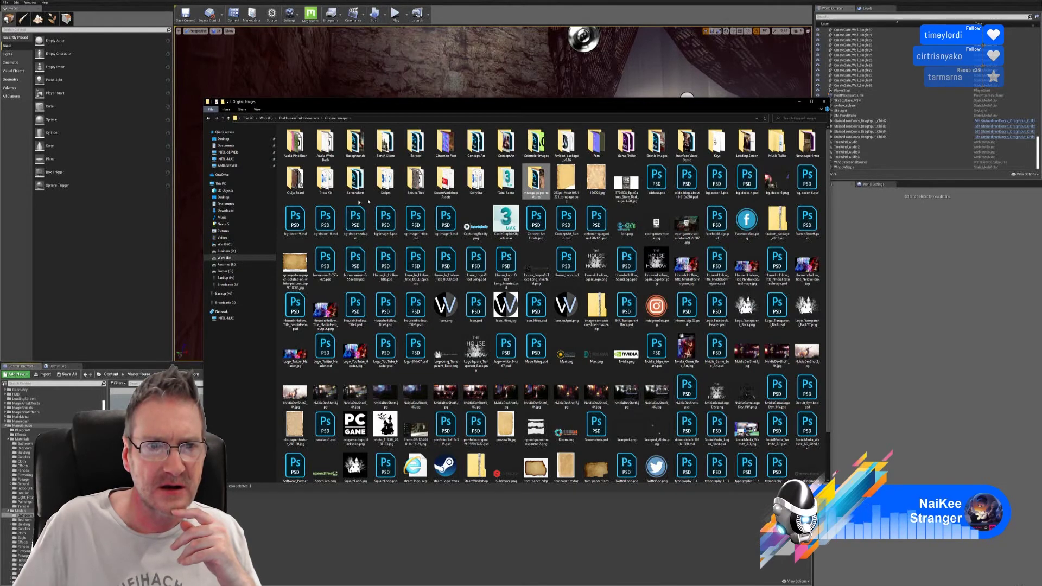
left_click(476, 180)
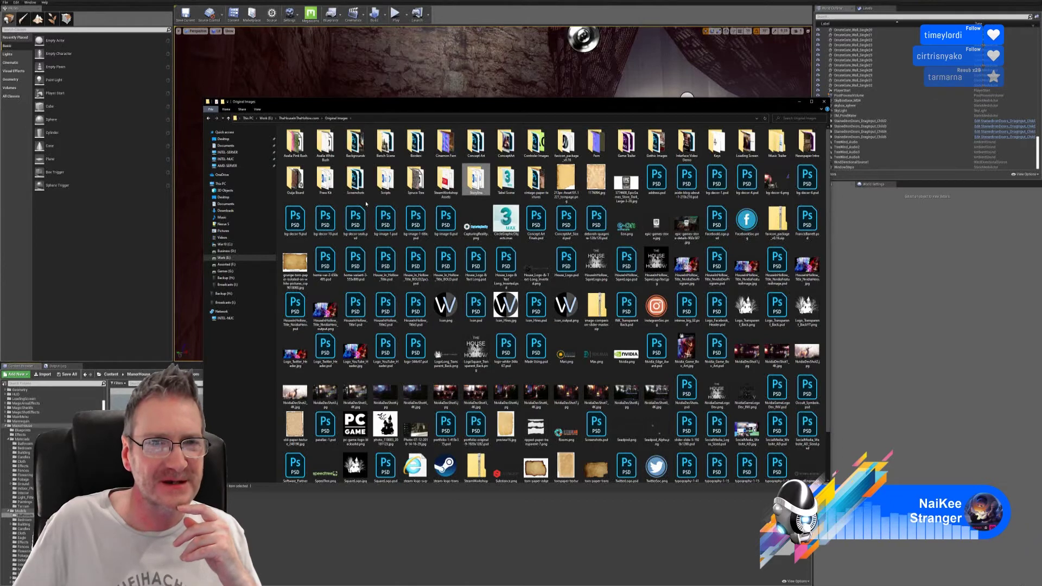
left_click(385, 179)
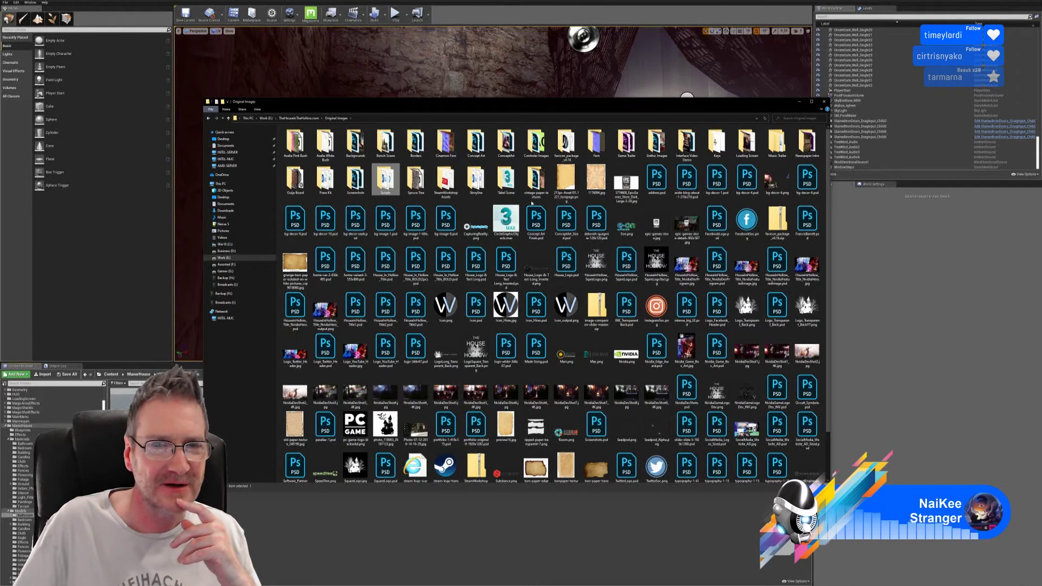
left_click(355, 144)
double_click(356, 144)
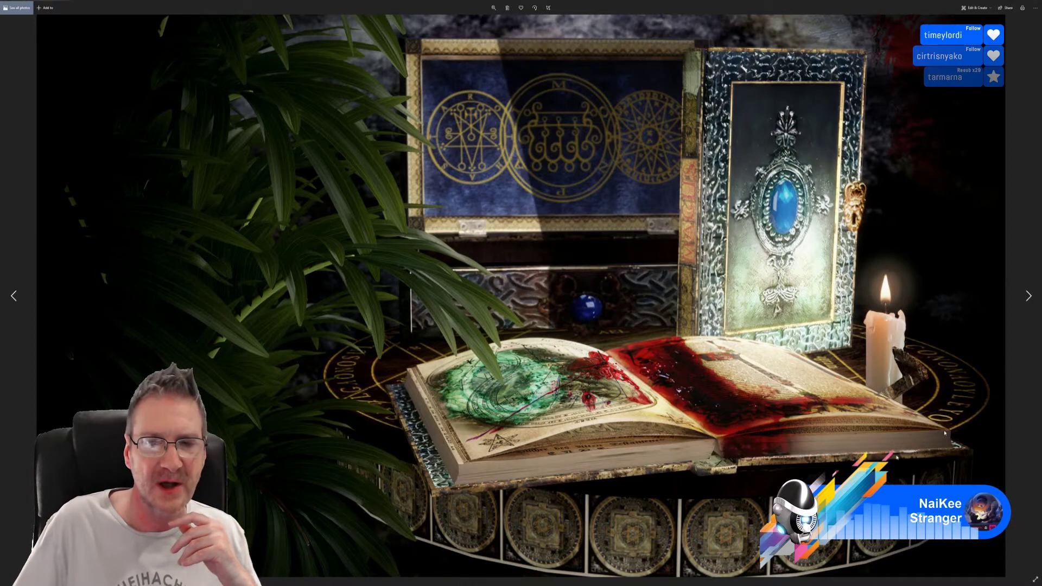
key("alt+F4")
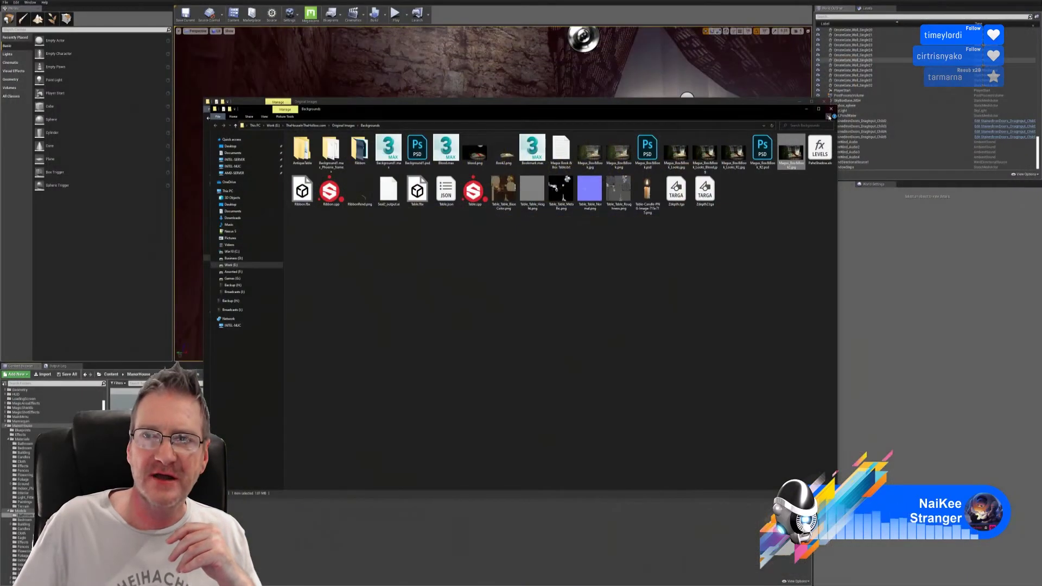
left_click(831, 109)
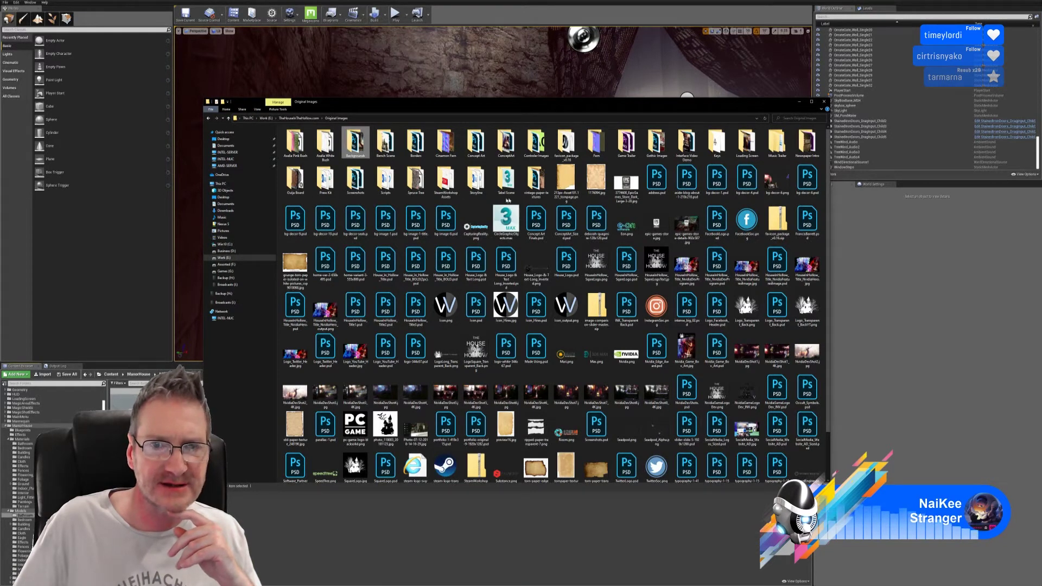
- Play Story_Intro_Final.mp4 from the Newspaper Intro folder, then close the player and the remaining Explorer windows
double_click(807, 142)
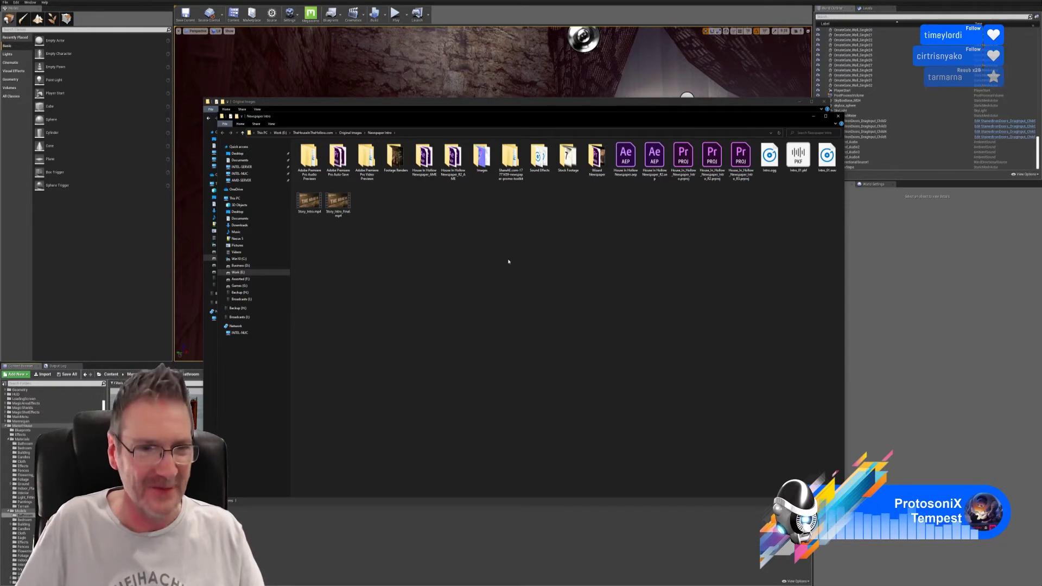
left_click(341, 211)
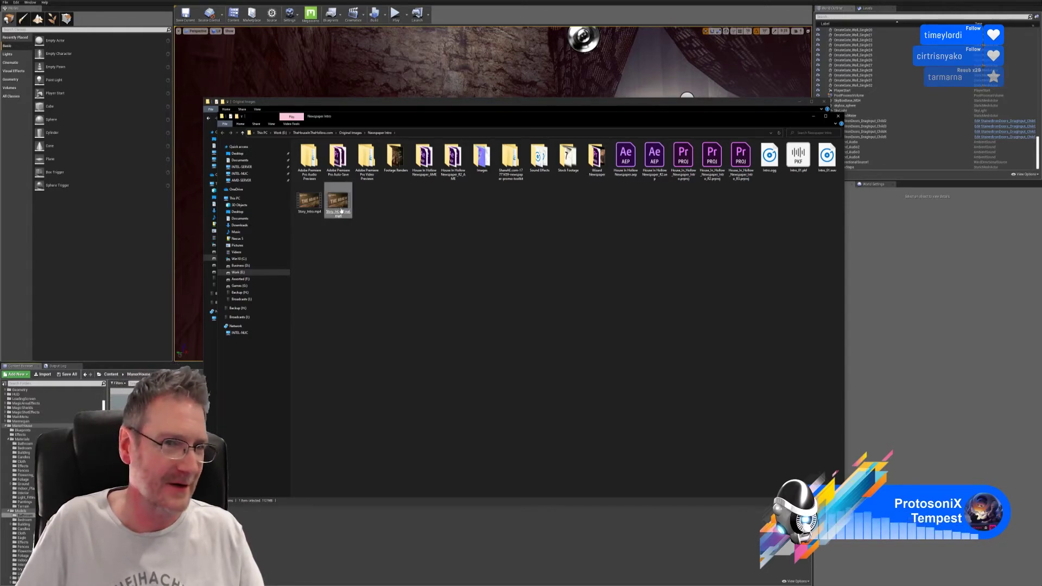
double_click(341, 210)
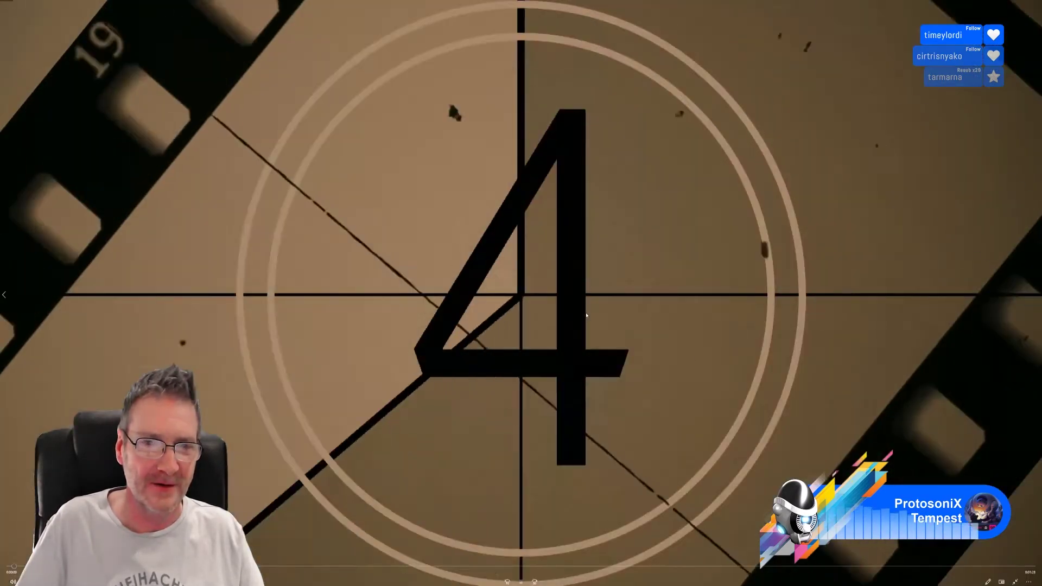
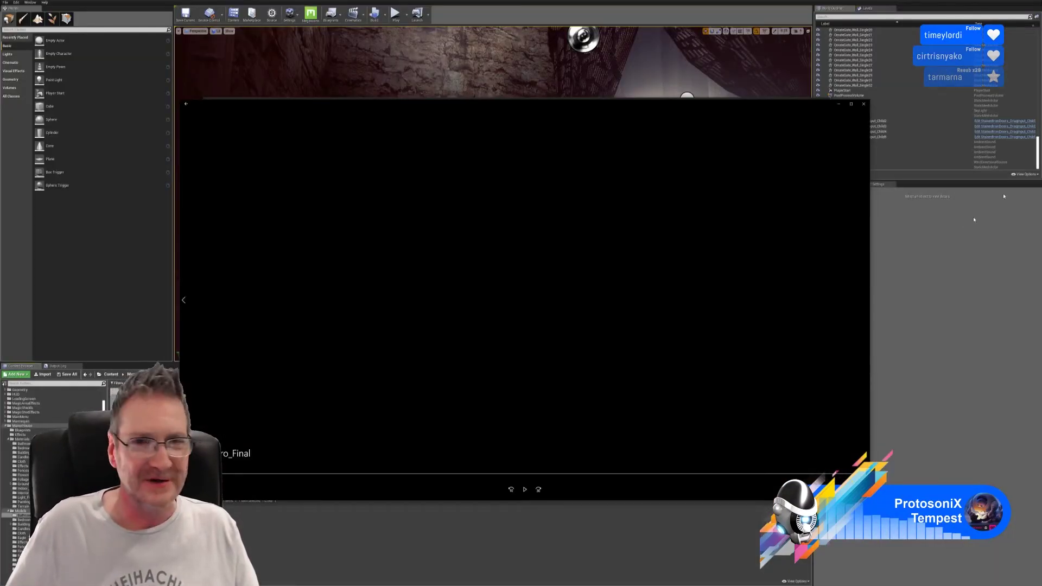
left_click(864, 104)
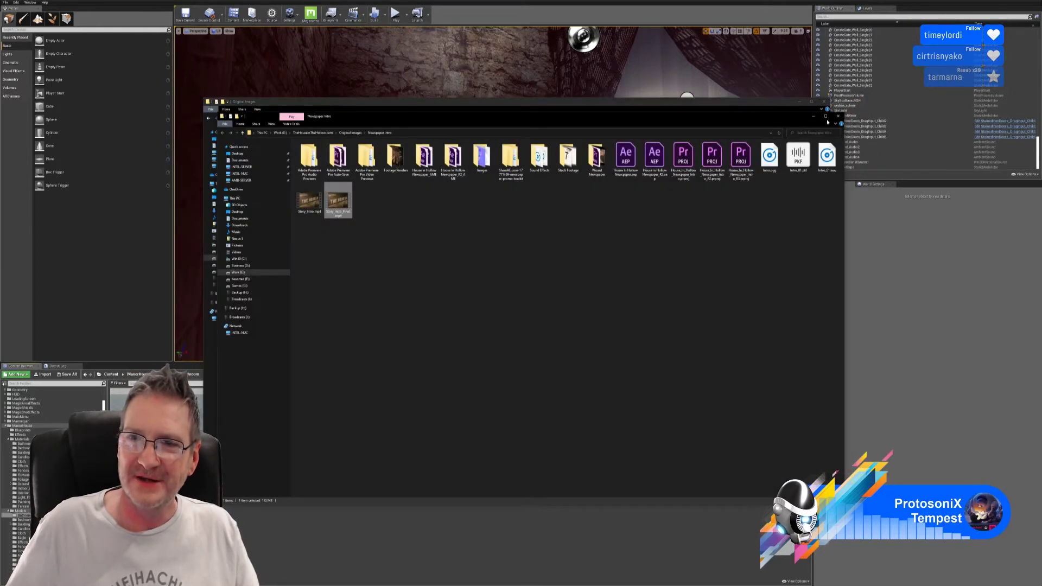
left_click(838, 116)
left_click(824, 101)
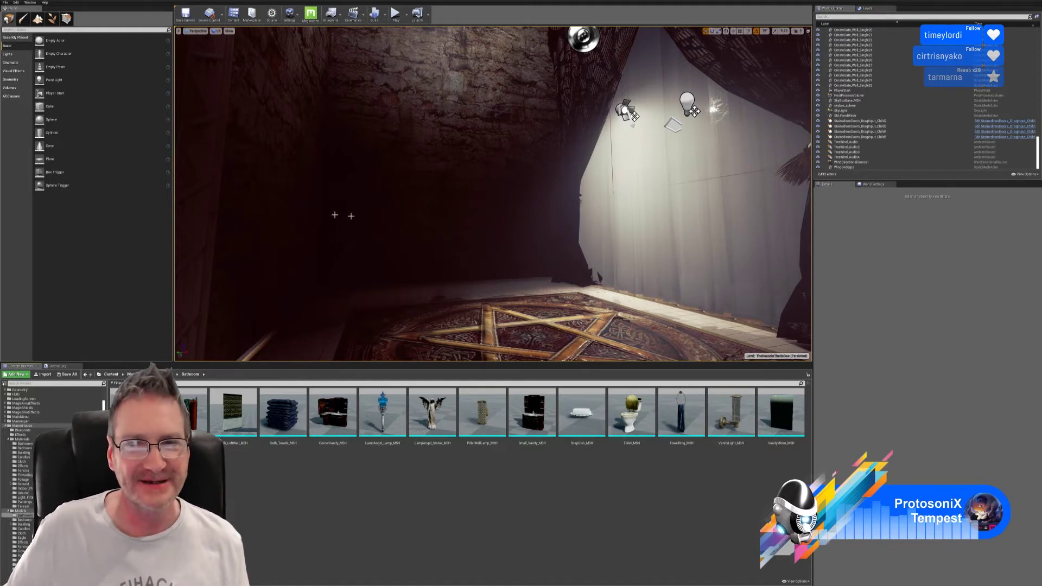
- Import the glass shelf FBX from the Glass Shelf and Perfume folder into the Bathroom models folder with the current FBX import options
mouse_move(493, 193)
right_mouse_down()
mouse_move(466, 192)
mouse_move(492, 139)
mouse_move(505, 142)
mouse_move(488, 164)
mouse_move(493, 227)
mouse_move(485, 196)
right_mouse_up()
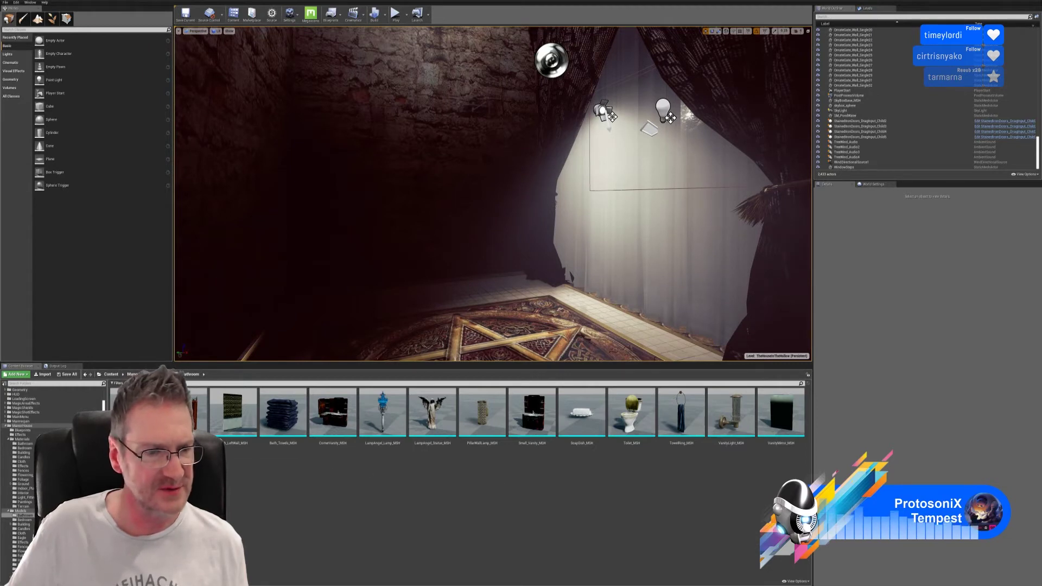
left_click(43, 374)
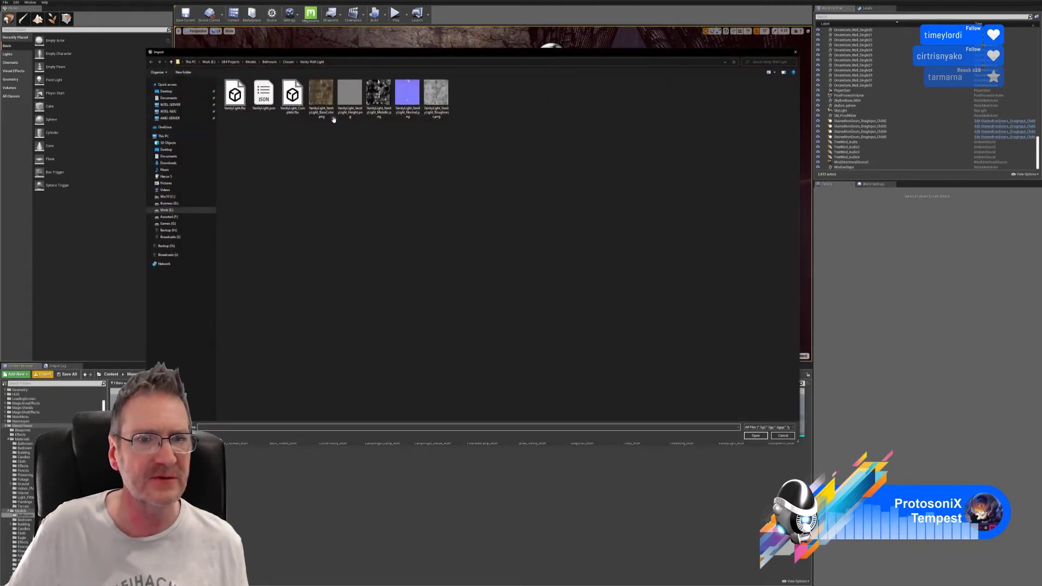
left_click(288, 61)
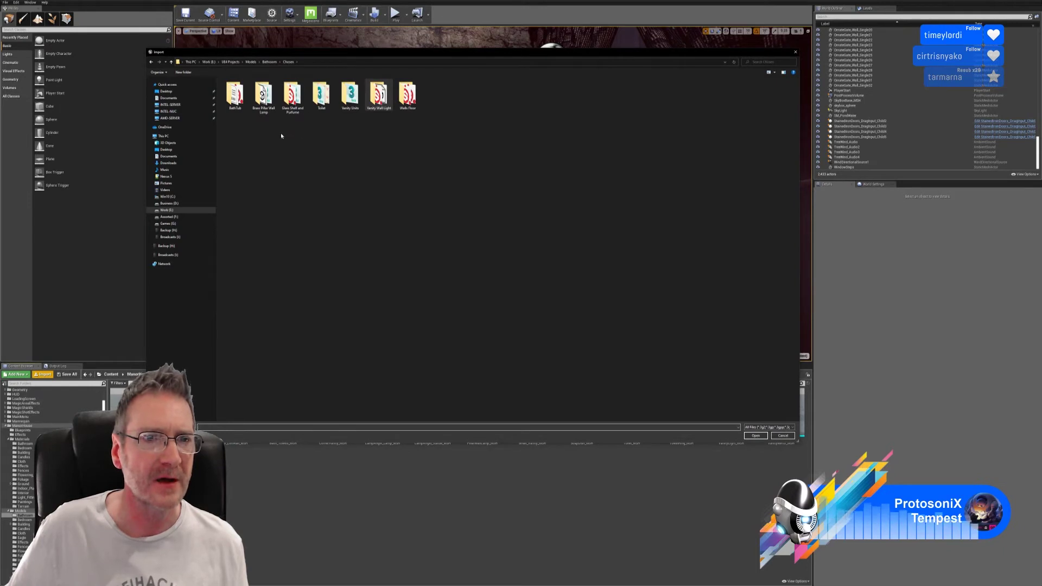
double_click(293, 95)
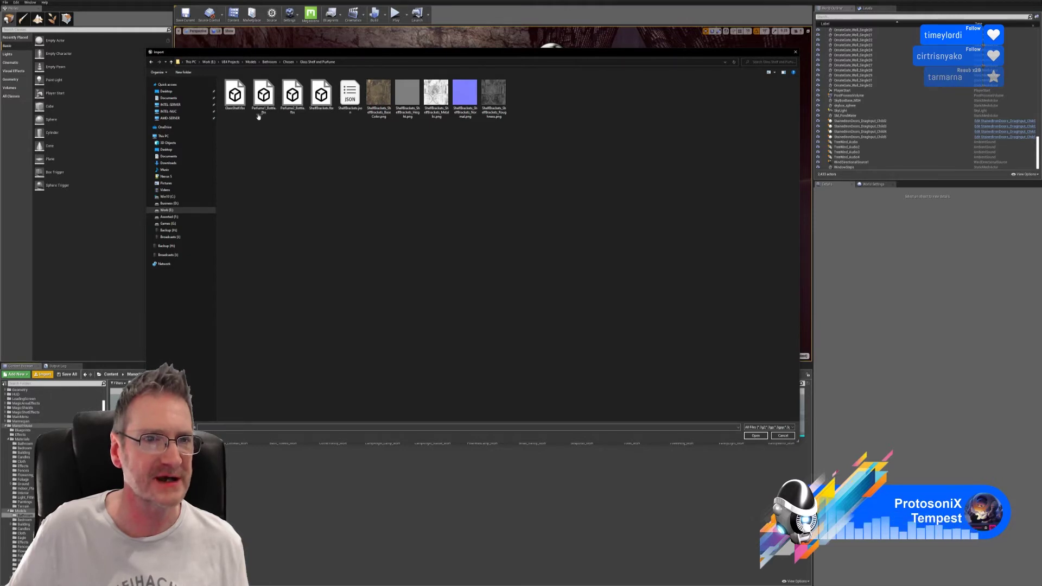
double_click(237, 96)
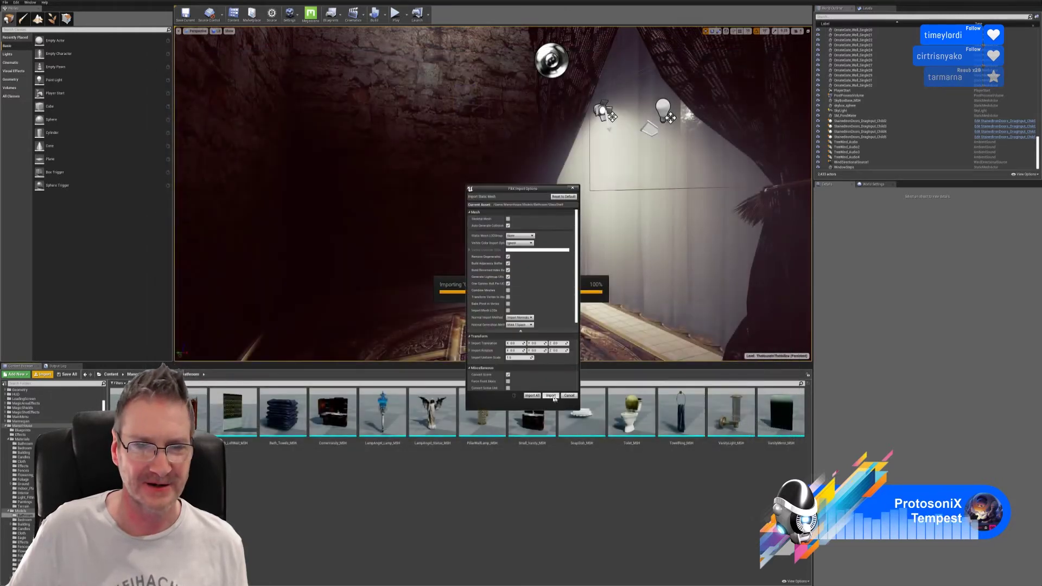
left_click(551, 396)
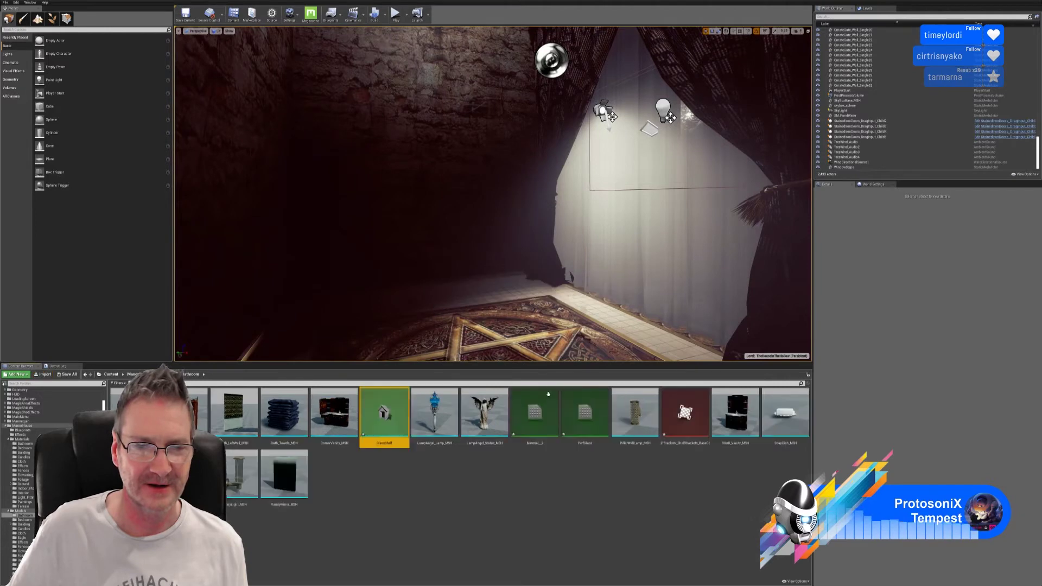
- Inspect the imported glass shelf mesh up close in the Static Mesh Editor, then close the editor
double_click(393, 411)
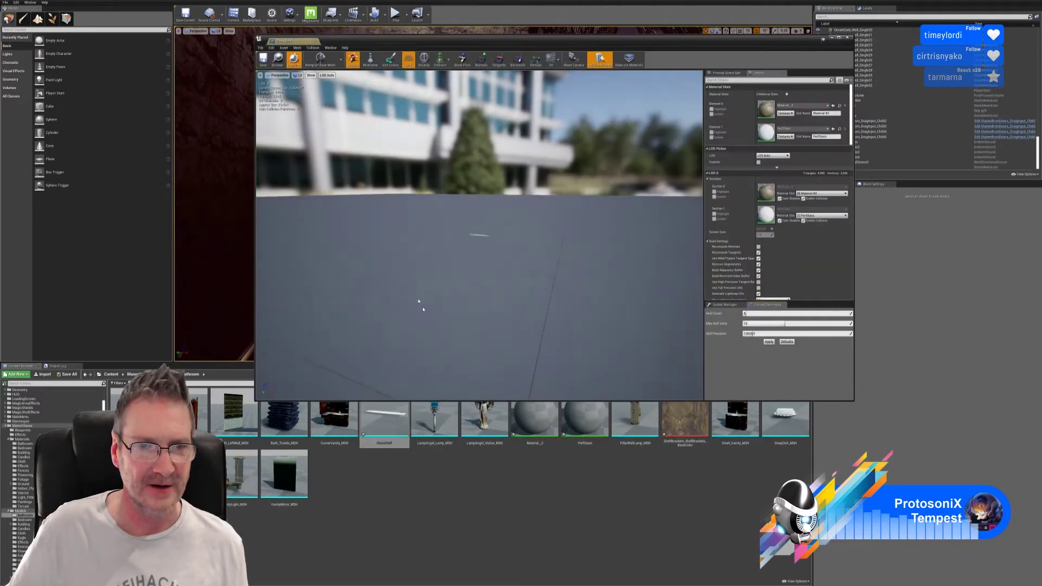
scroll(479, 235, "up", 10)
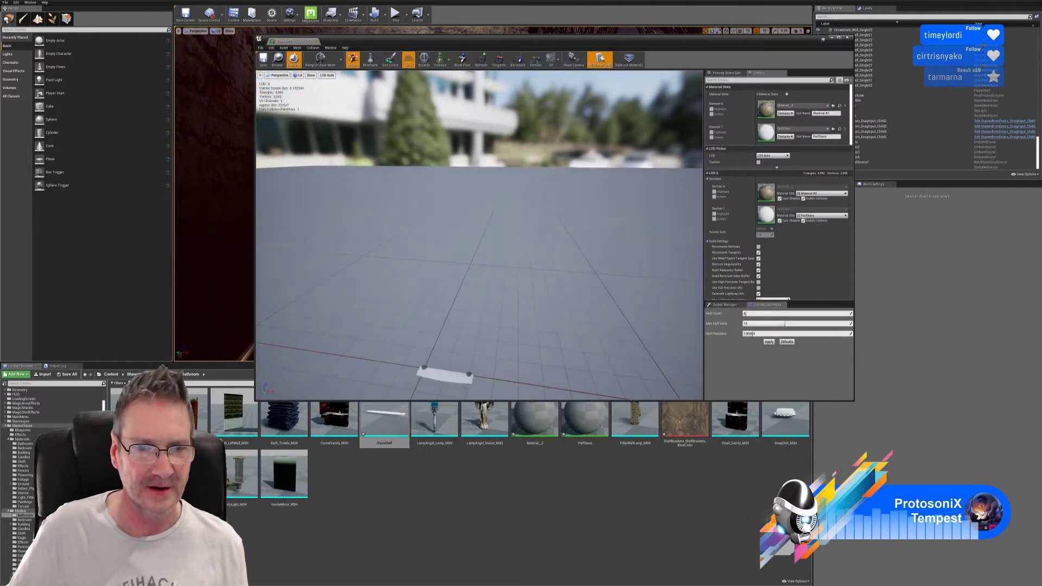
left_click_drag(479, 236, 415, 284)
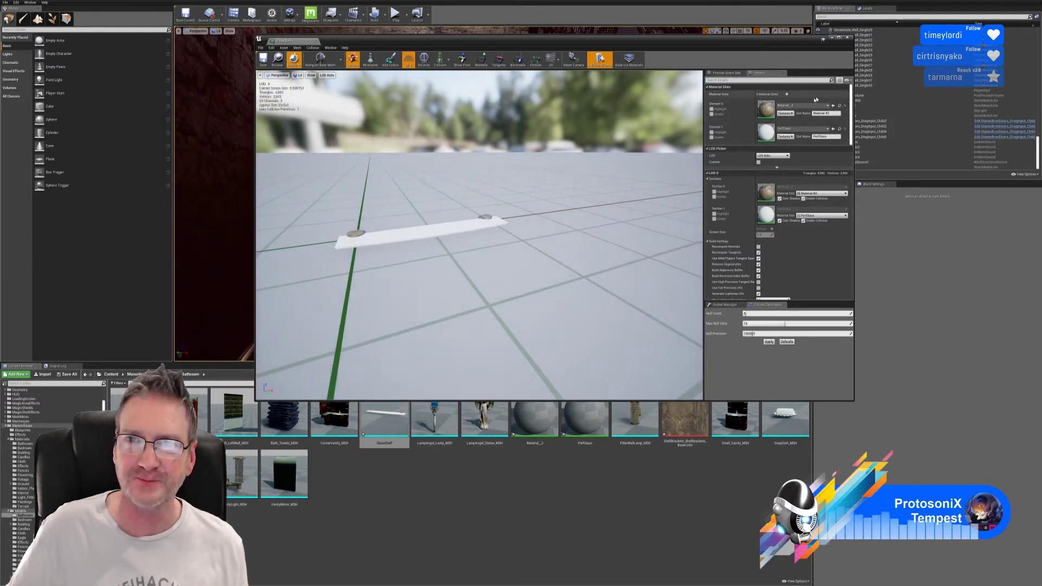
left_click(848, 38)
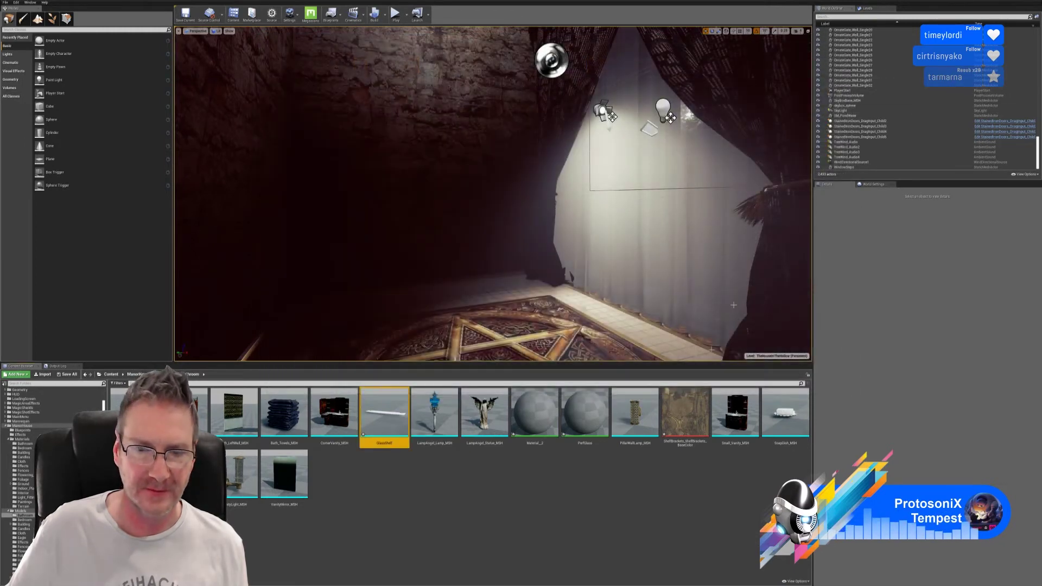
- Rename the imported bracket material in the Bathroom models folder as GlassShelf_MAT
left_click(544, 417)
right_click(544, 417)
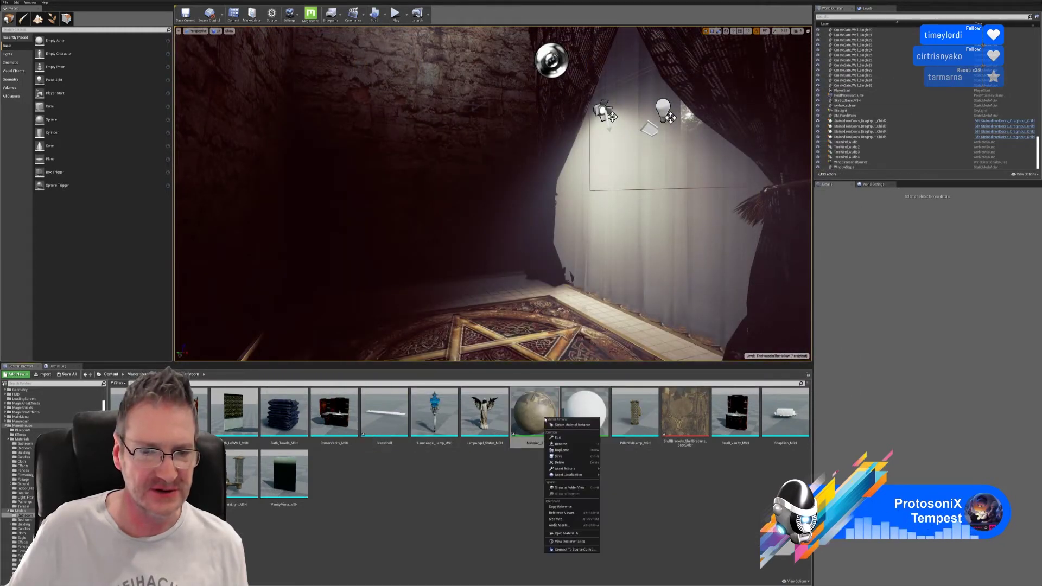
left_click(562, 444)
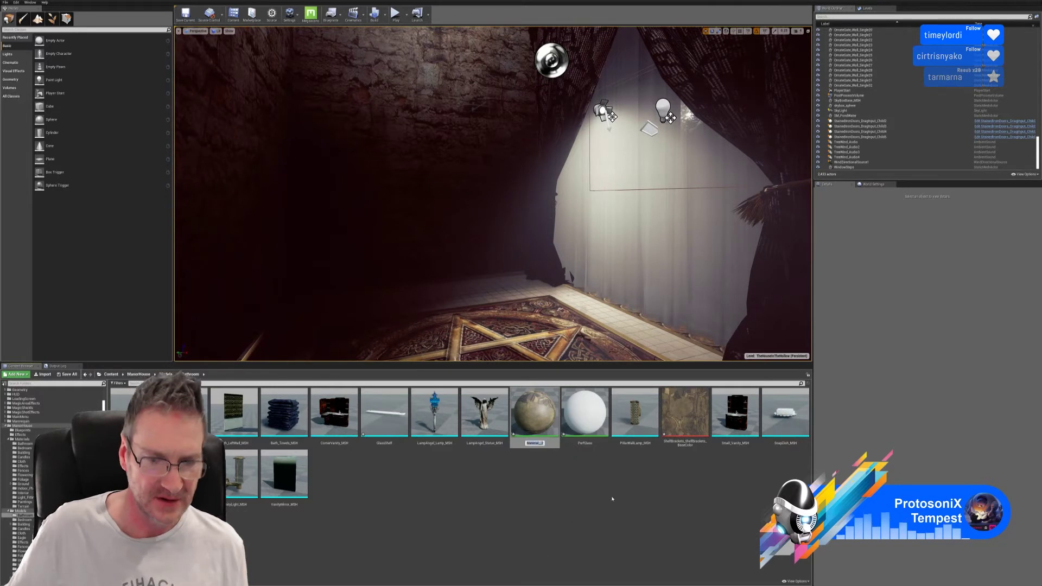
type("GM")
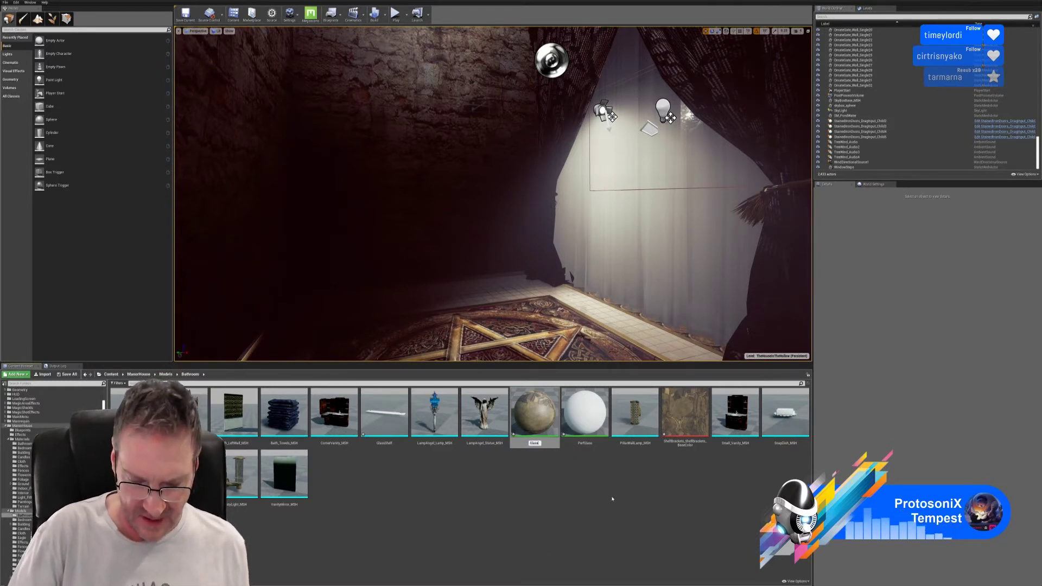
type("assSh")
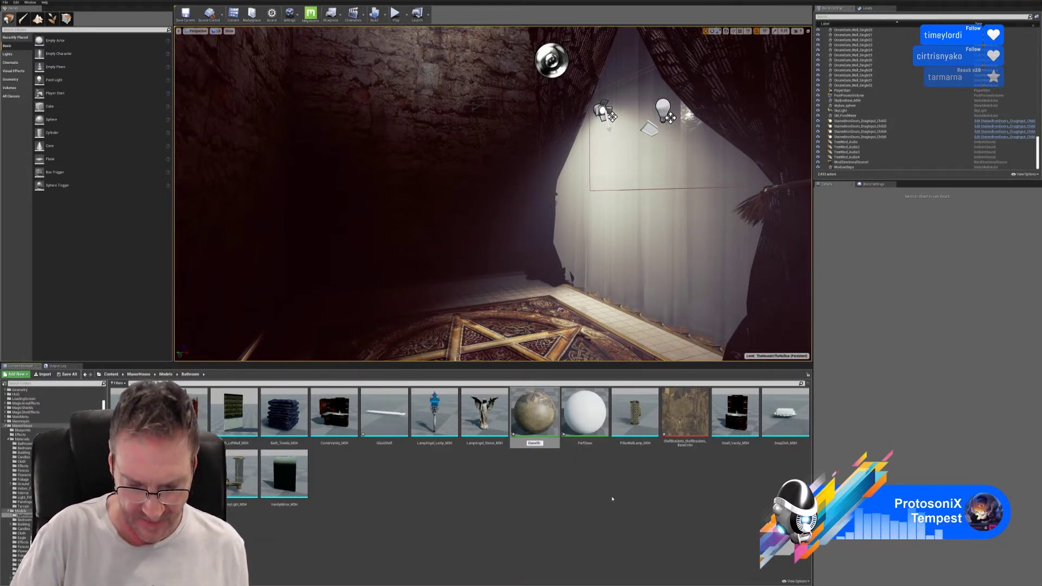
type("elf")
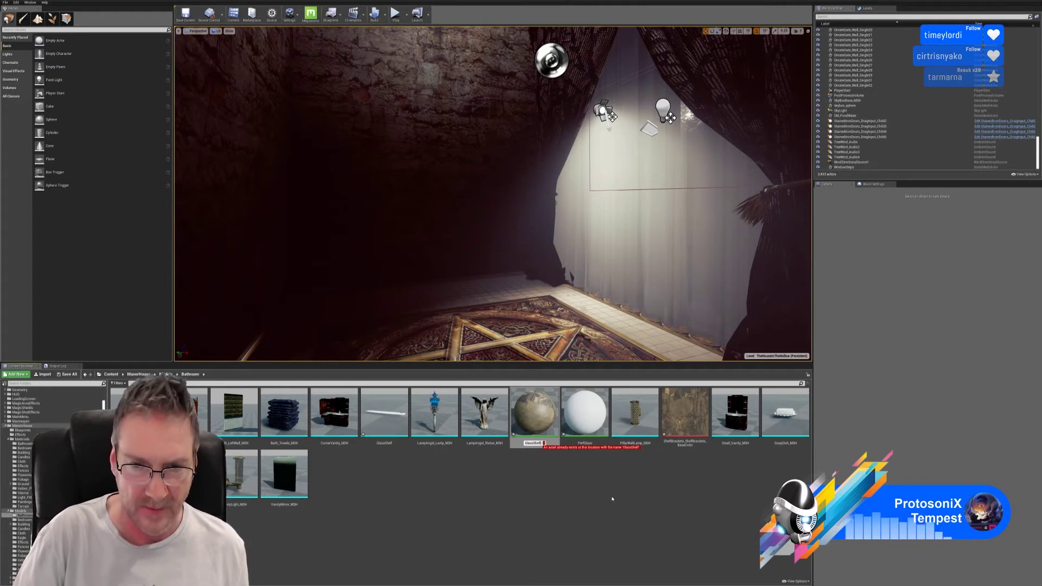
type("_MAT")
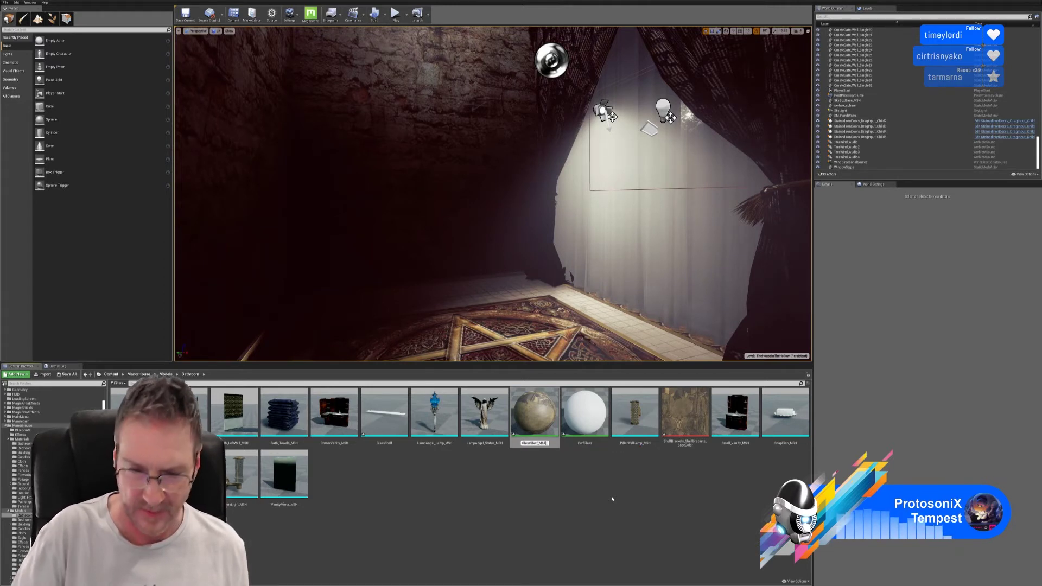
key("Return")
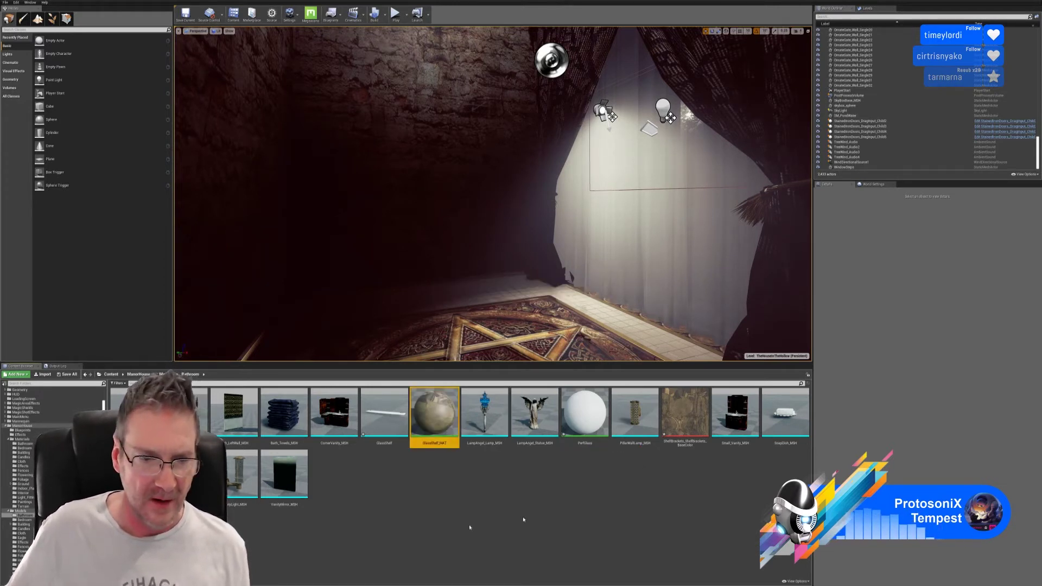
- Rename the glass shelf static mesh as GlassShelf_MSH
right_click(391, 459)
right_click(385, 421)
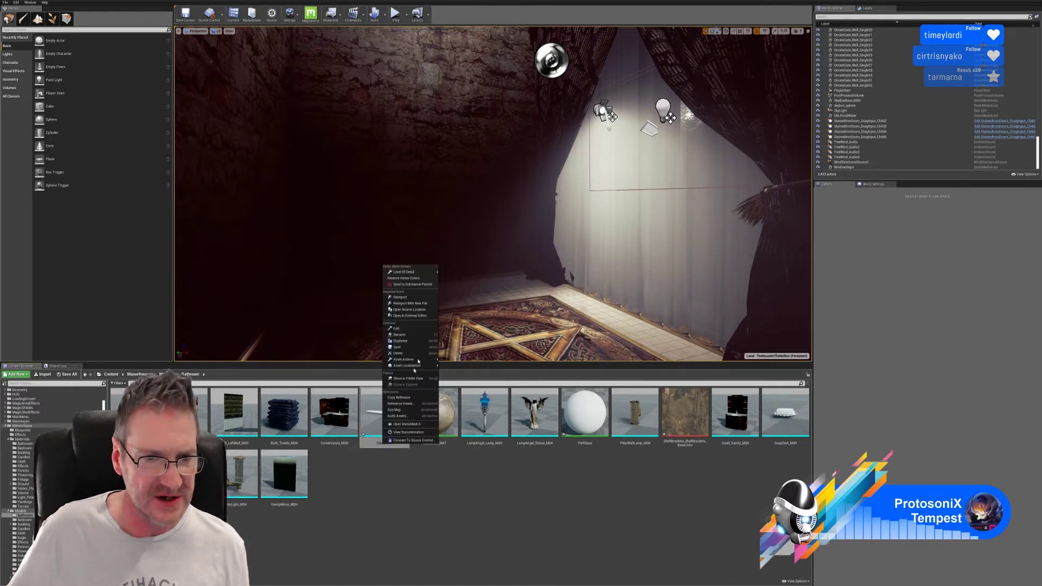
left_click(421, 340)
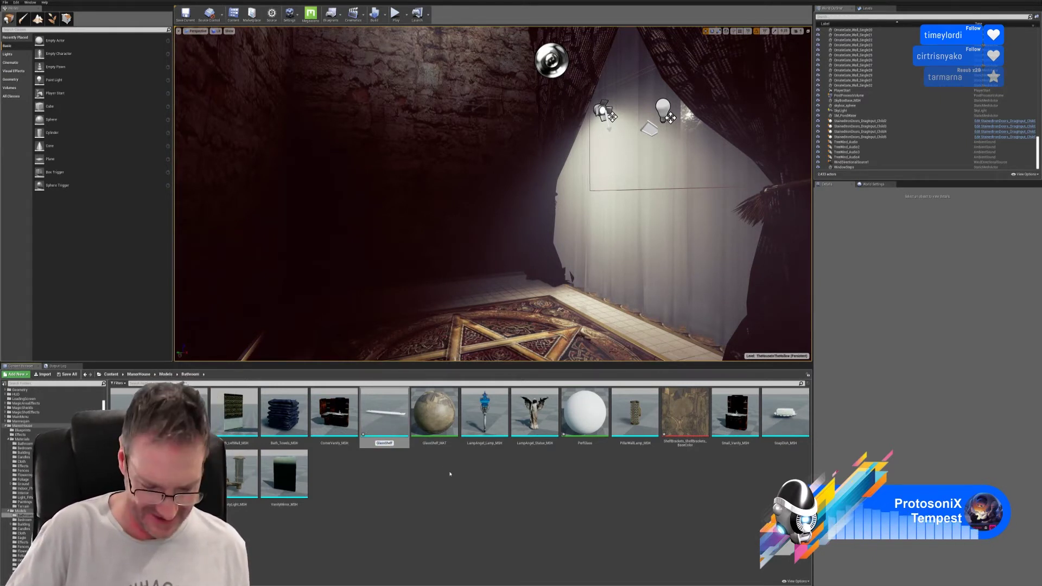
type("H")
key("Return")
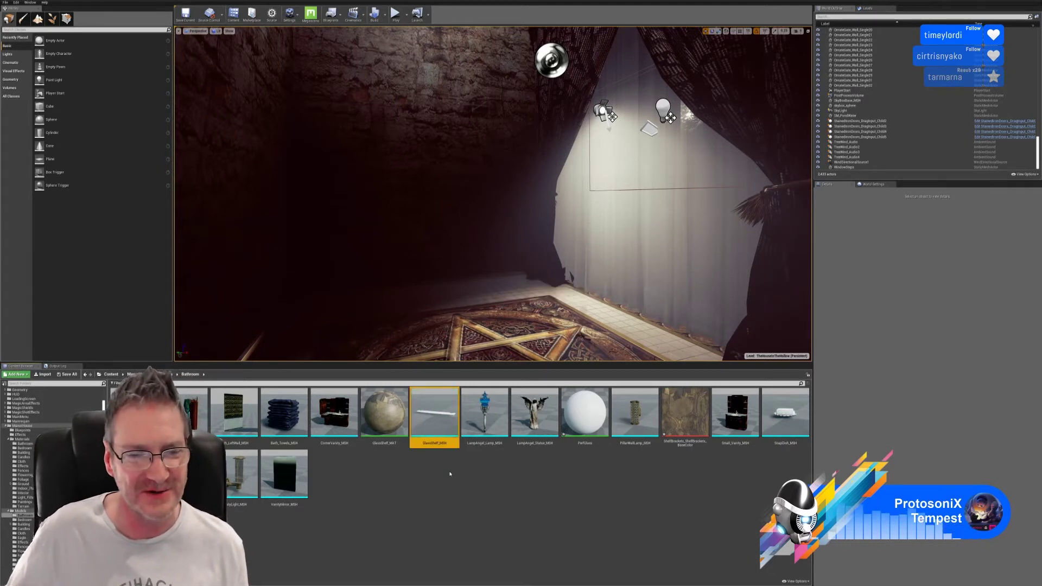
left_click(450, 474)
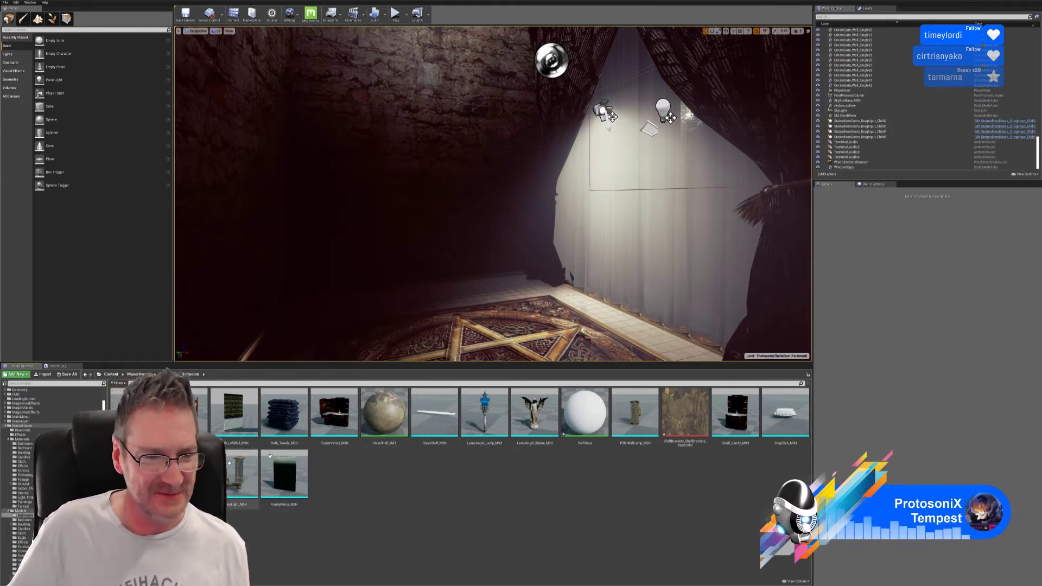
- Open GlassShelf_MAT for editing and import the ShelfBrackets metallic, normal and roughness textures from the Glass Shelf and Perfume folder
double_click(379, 416)
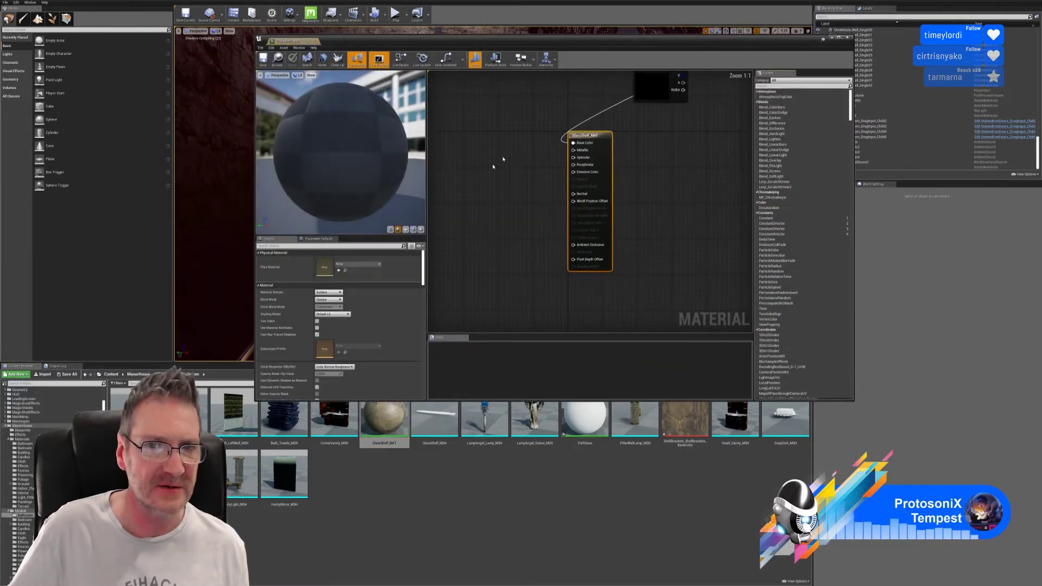
left_click(44, 374)
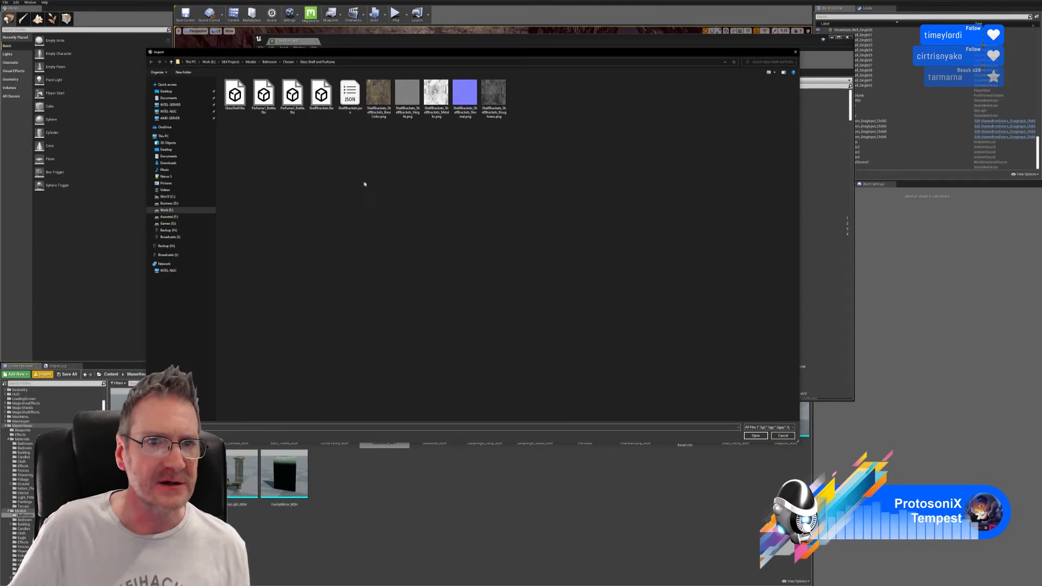
left_click(437, 112)
left_click(466, 112, "ctrl")
left_click(493, 115, "ctrl")
left_click(493, 115, "ctrl")
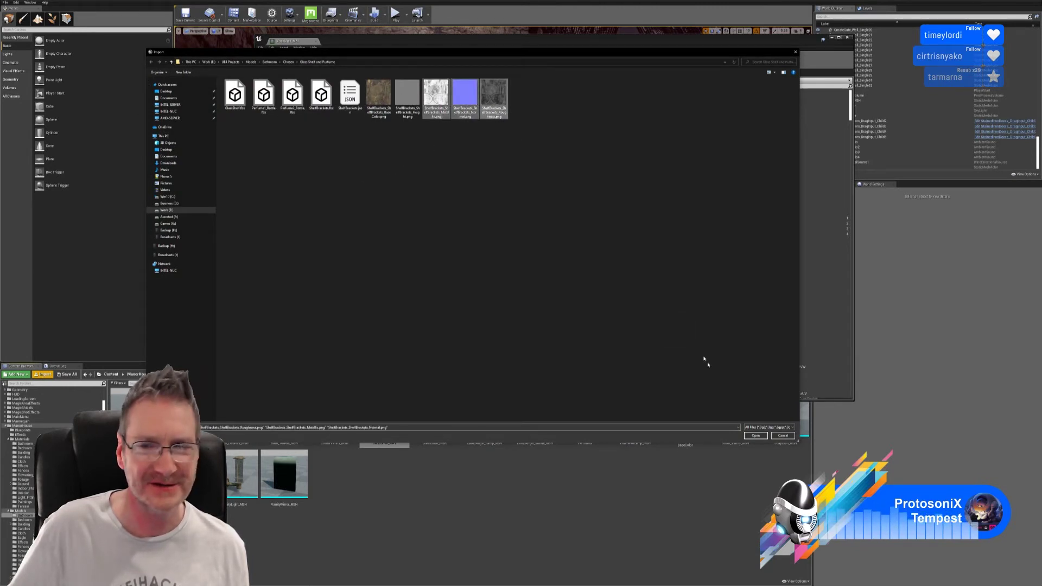
left_click(756, 436)
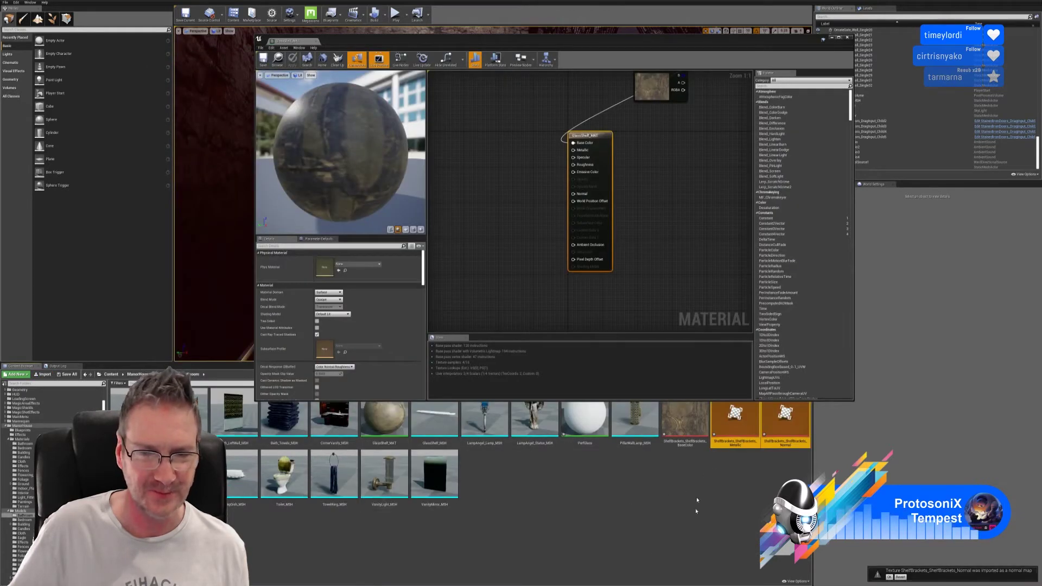
- Add the three imported ShelfBrackets textures to the GlassShelf_MAT graph and stack all the texture samples in a column beside the material node
left_click_drag(722, 431, 513, 231)
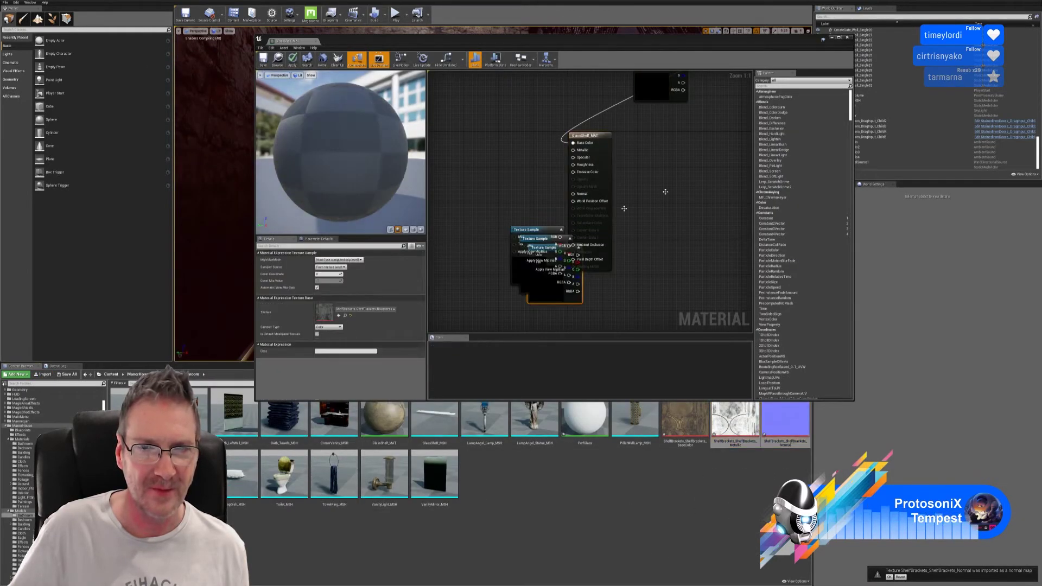
left_click_drag(654, 72, 486, 94)
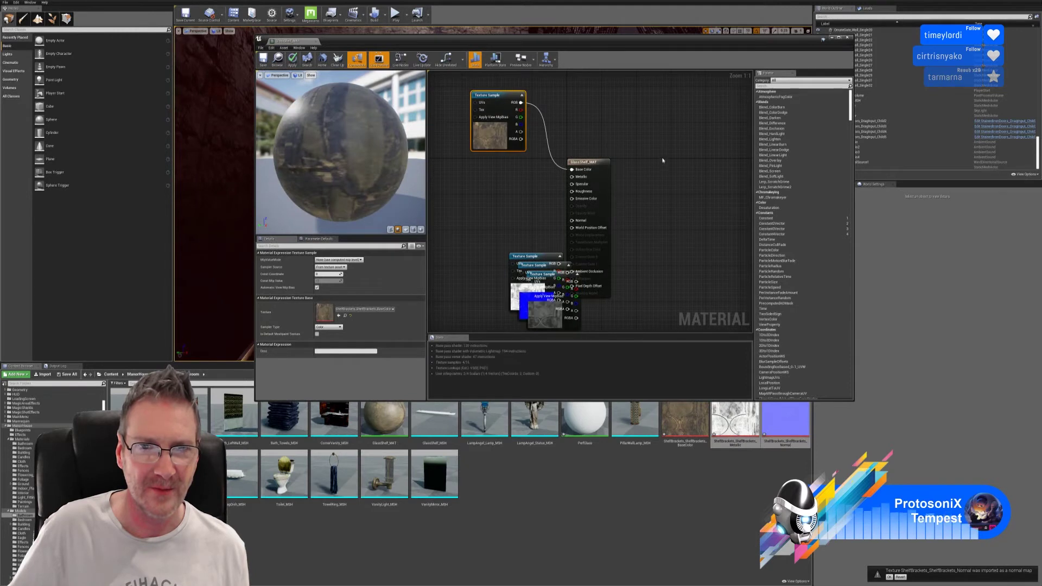
right_click_drag(533, 232, 553, 201)
left_click_drag(555, 226, 516, 145)
left_click_drag(570, 246, 511, 222)
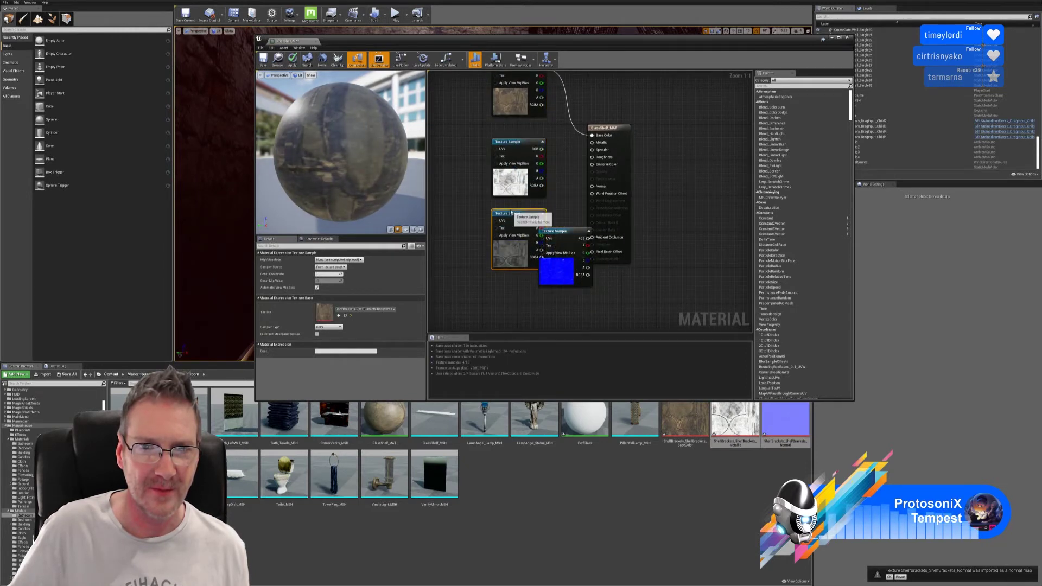
left_click_drag(577, 234, 530, 288)
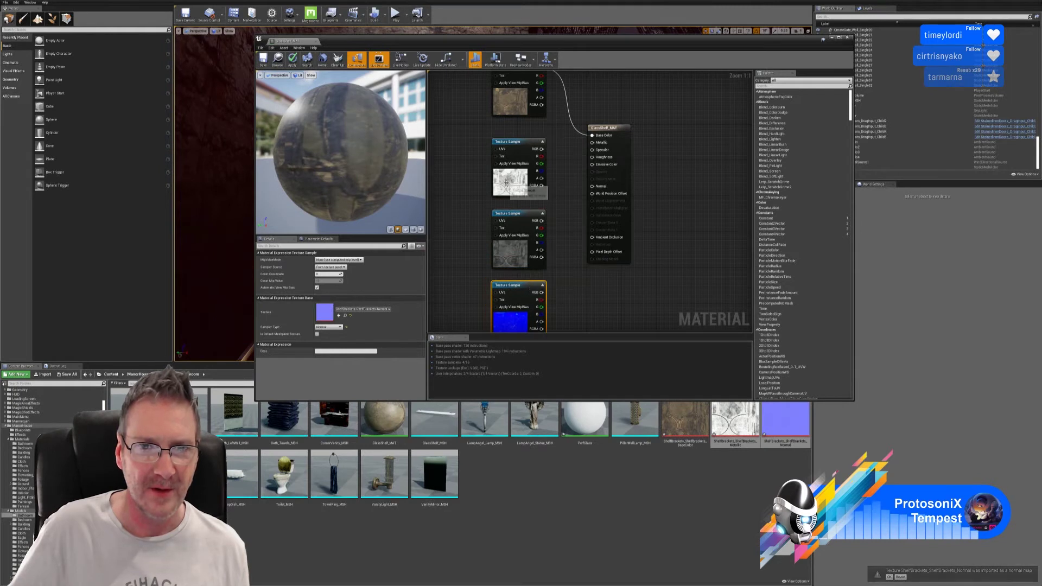
- Connect the bracket textures to the Metallic, Roughness and Normal inputs of GlassShelf_MAT, apply the material and close its editor
left_click(523, 188)
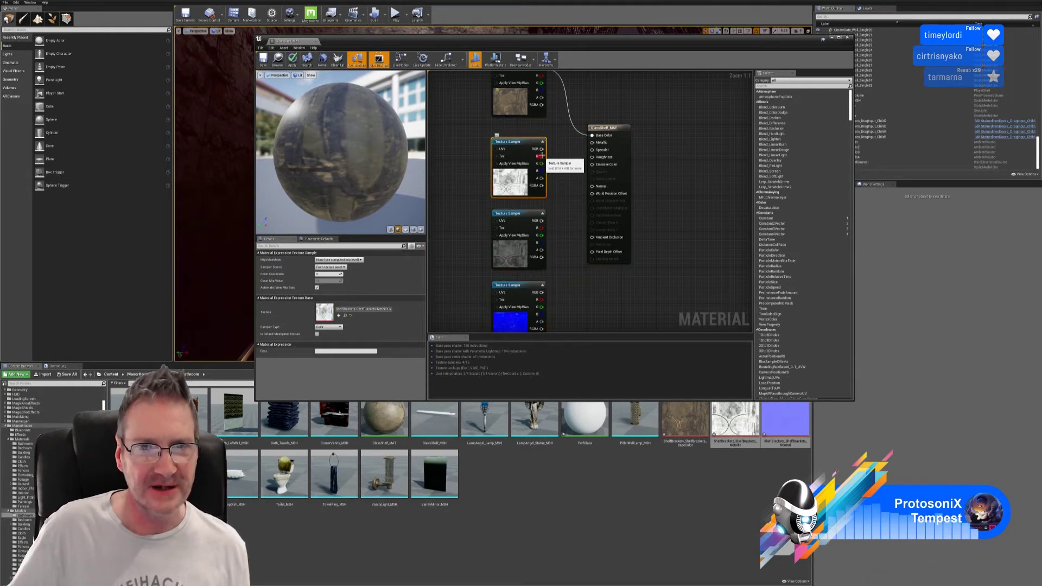
left_click_drag(542, 149, 592, 143)
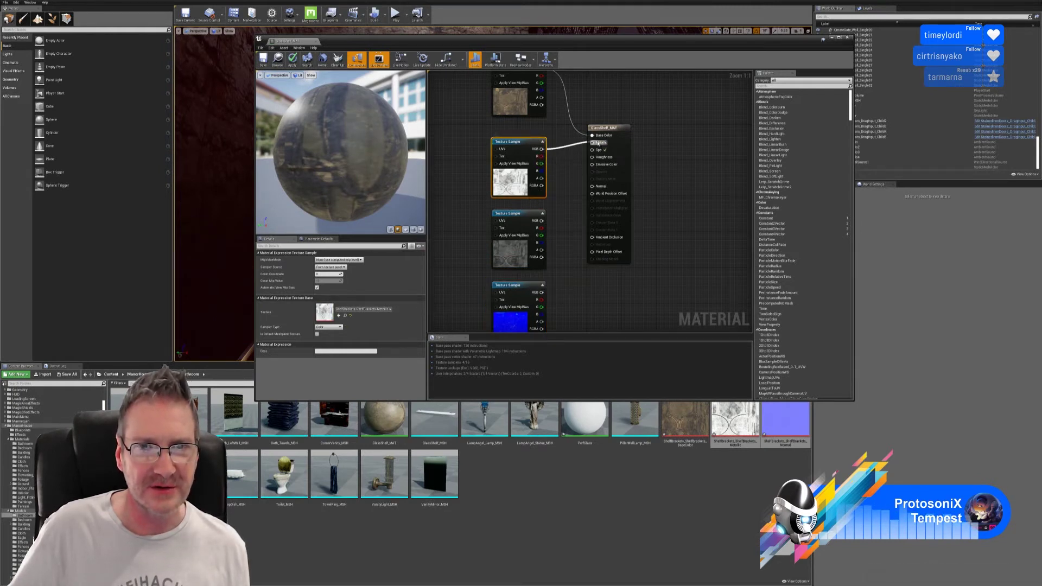
left_click_drag(537, 221, 593, 157)
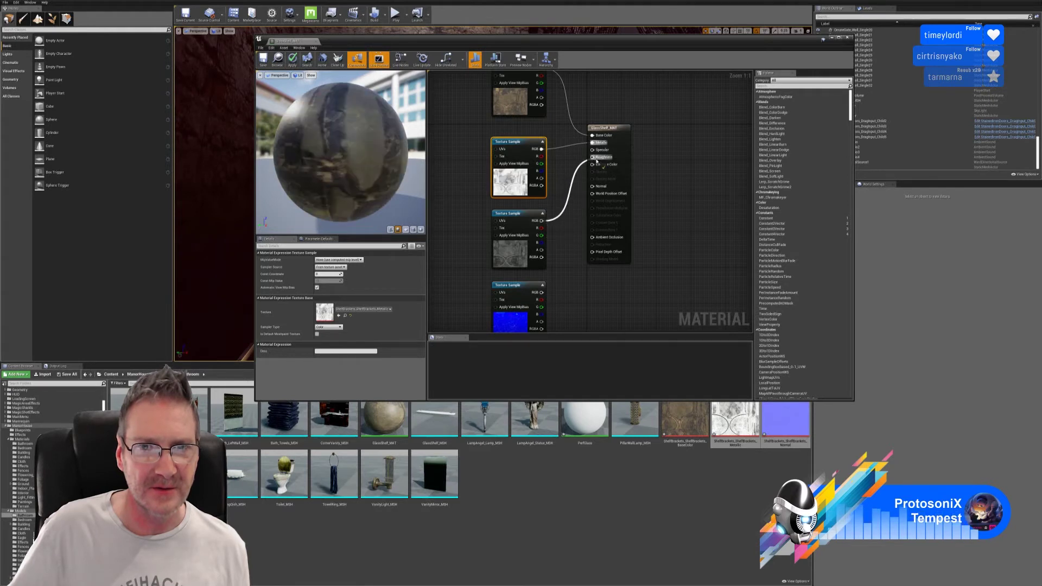
left_click_drag(542, 293, 593, 187)
left_click(292, 60)
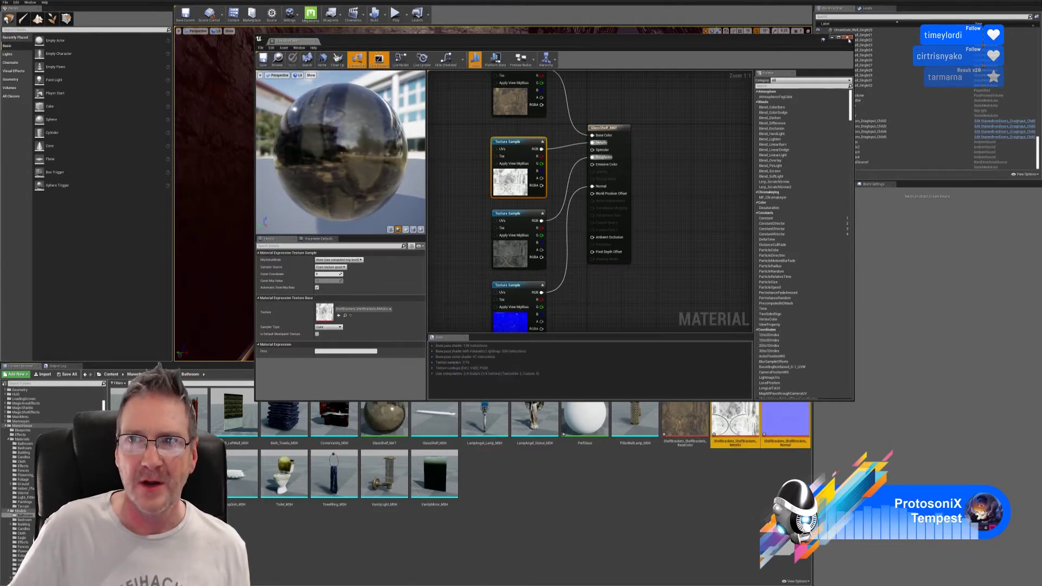
left_click(848, 38)
- Assign a translucent glass material from the Building materials folder to Element 1 of GlassShelf_MSH, check the shelf up close and close the mesh editor
double_click(434, 414)
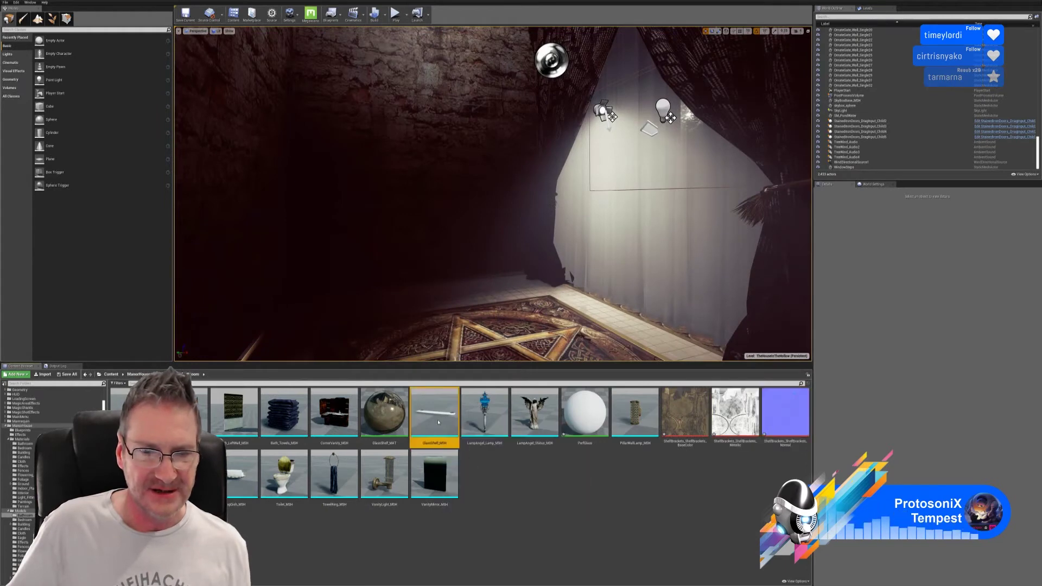
mouse_move(478, 244)
left_mouse_down()
mouse_move(491, 179)
mouse_move(492, 206)
mouse_move(522, 179)
mouse_move(473, 233)
mouse_move(489, 255)
left_mouse_up()
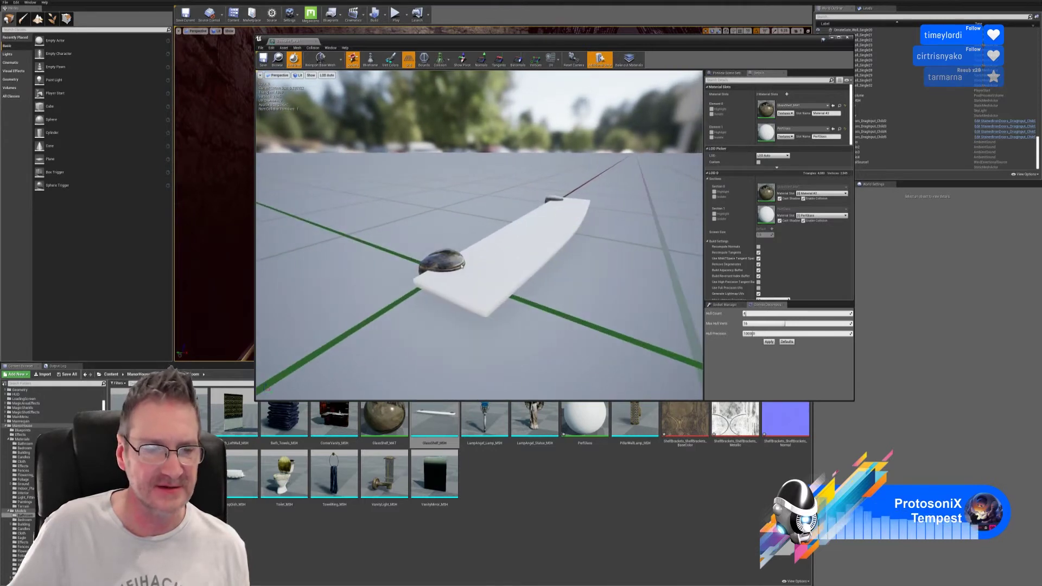
left_click(25, 452)
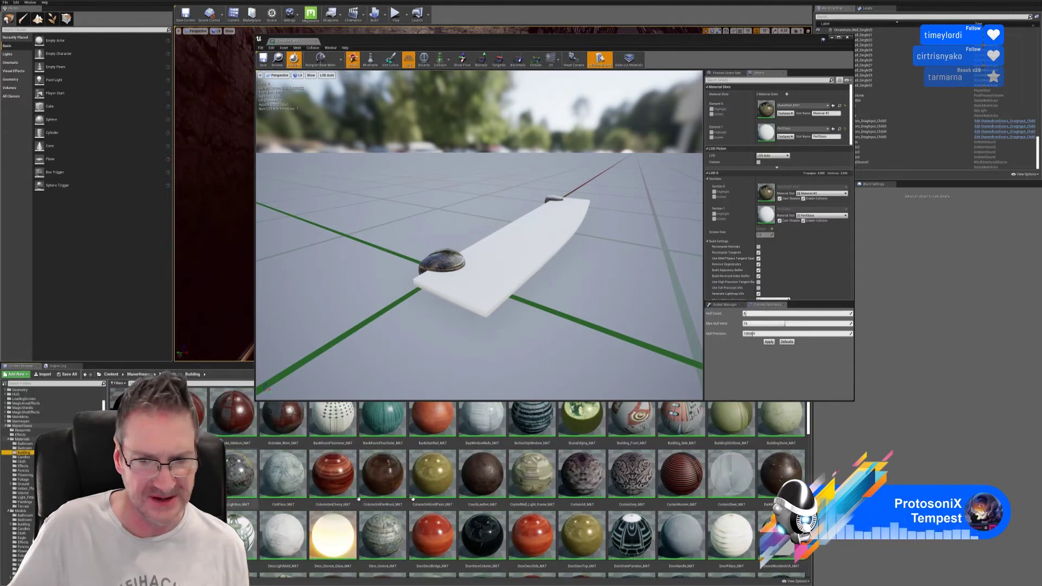
scroll(734, 485, "down", 2)
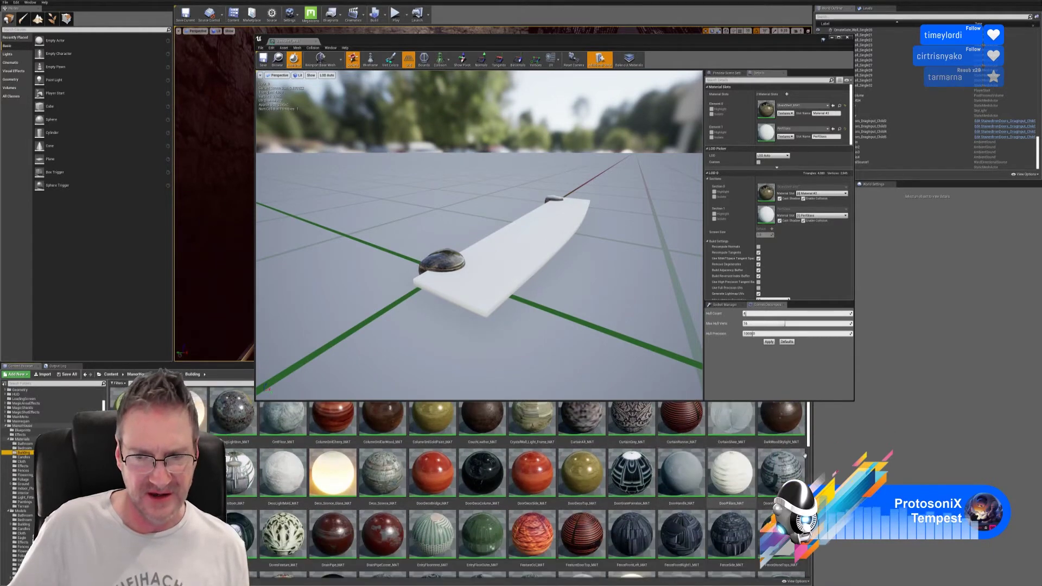
scroll(775, 465, "down", 2)
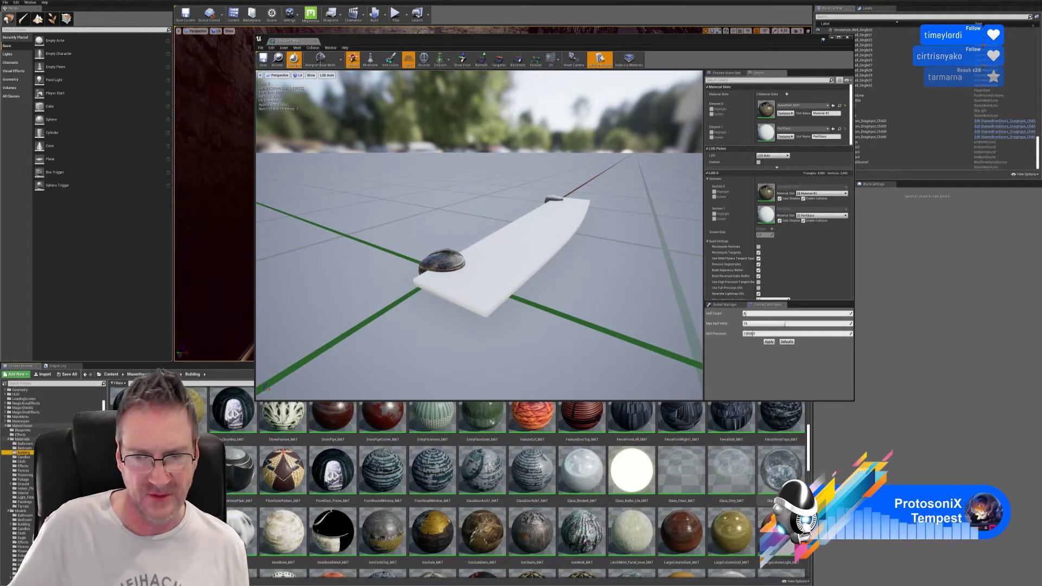
scroll(754, 492, "down", 1)
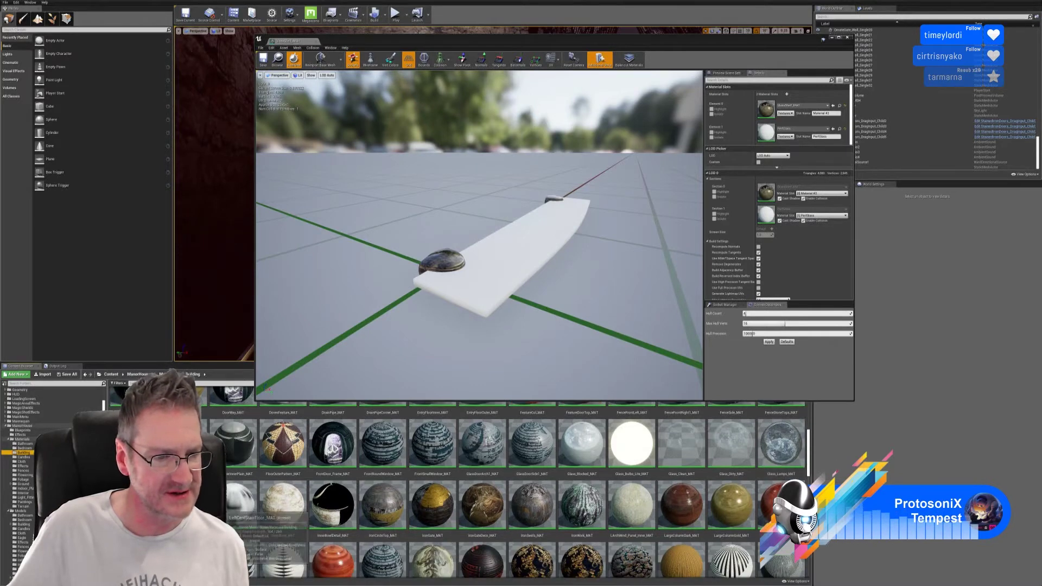
left_click_drag(782, 442, 763, 143)
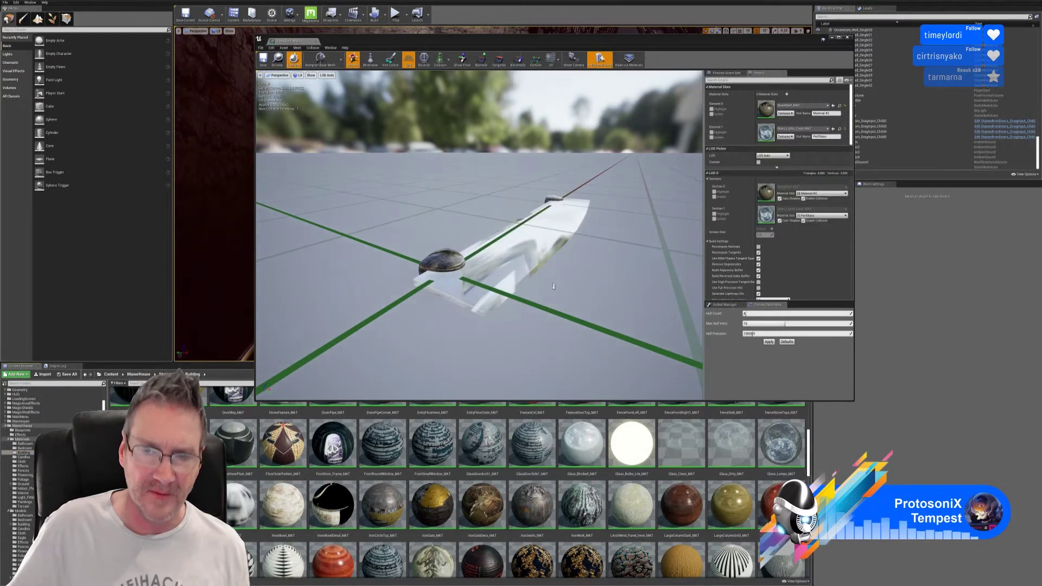
left_click_drag(488, 271, 521, 269)
right_click_drag(489, 260, 380, 261)
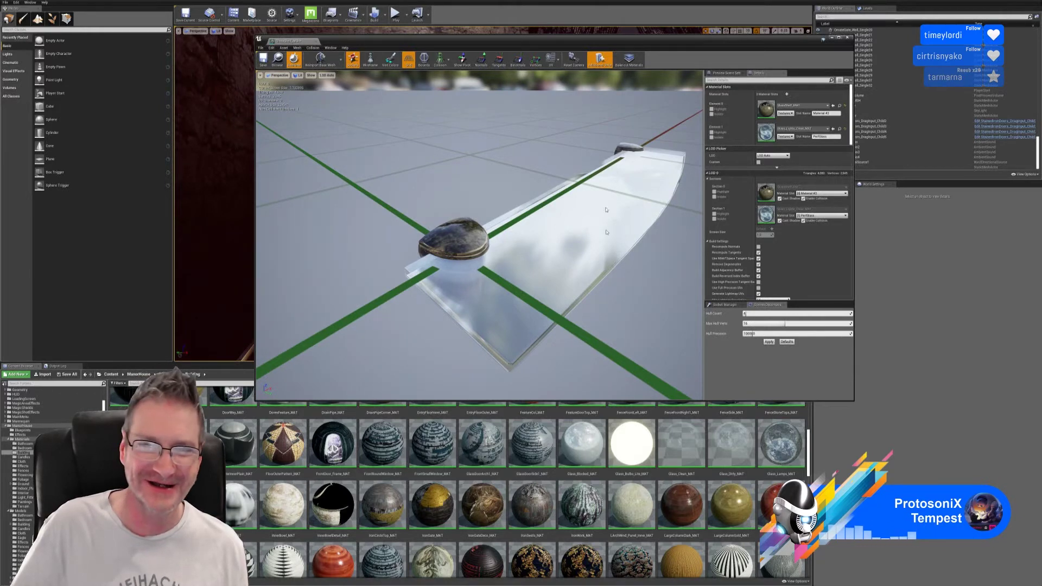
left_click(848, 38)
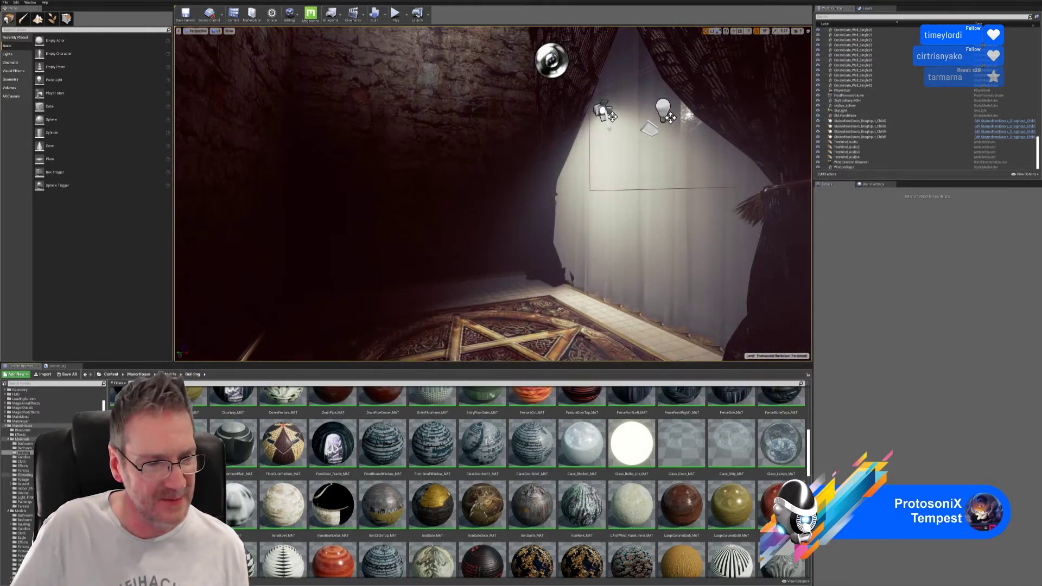
- Move GlassShelf_MAT from the bathroom models folder to the Bathroom folder under Materials
left_click(27, 516)
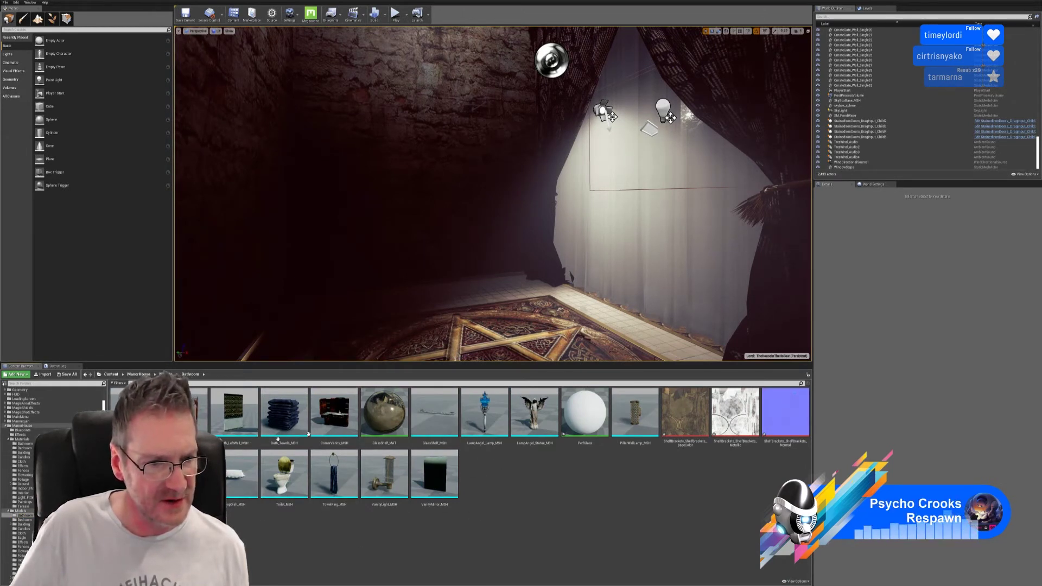
left_click(383, 415)
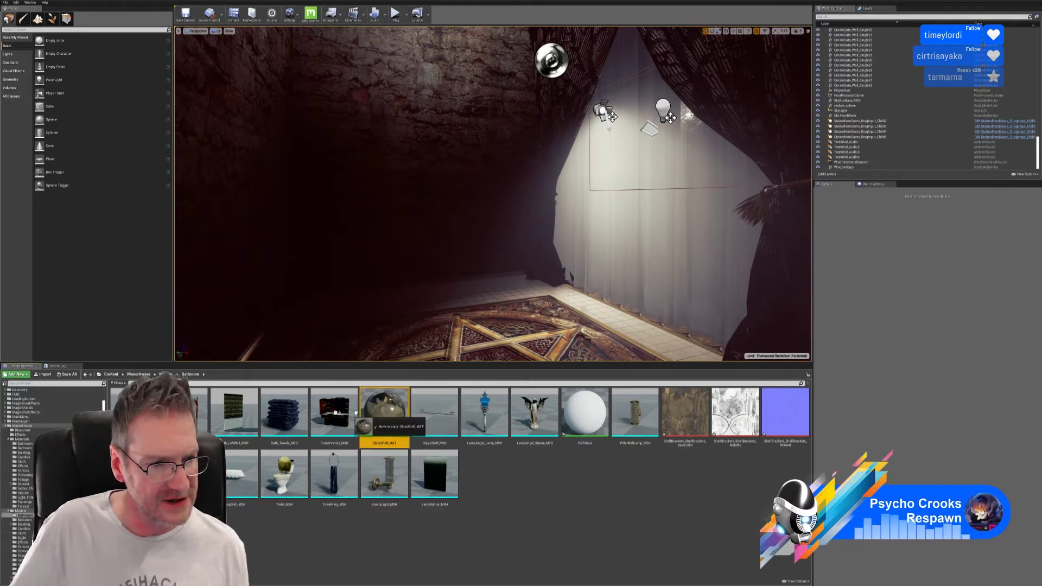
left_click(26, 444)
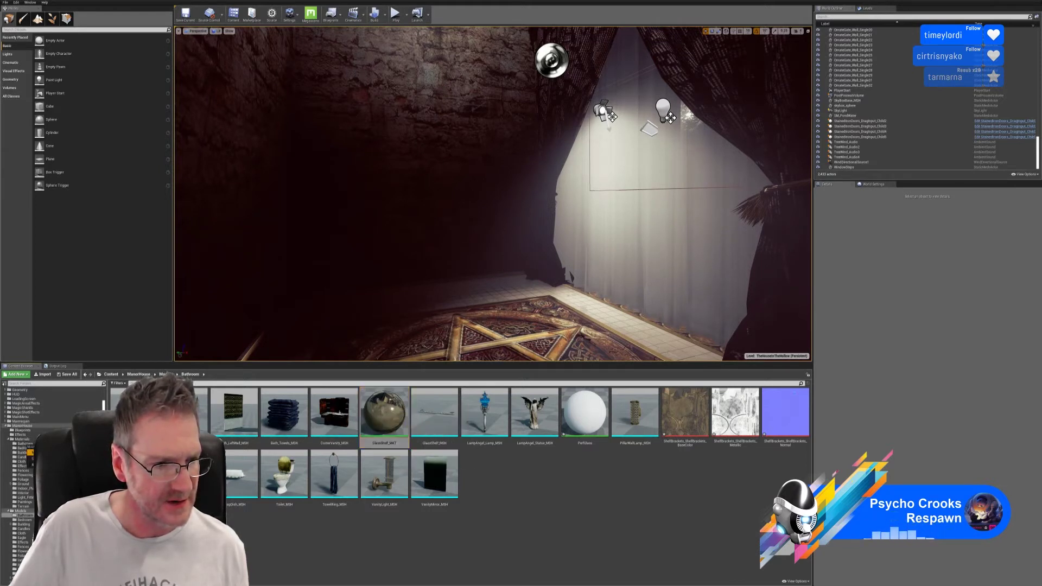
left_click(33, 453)
- Move the four ShelfBrackets textures (base colour, metallic, normal and roughness) from the bathroom models folder to the Bathroom folder under Textures
left_click(637, 426)
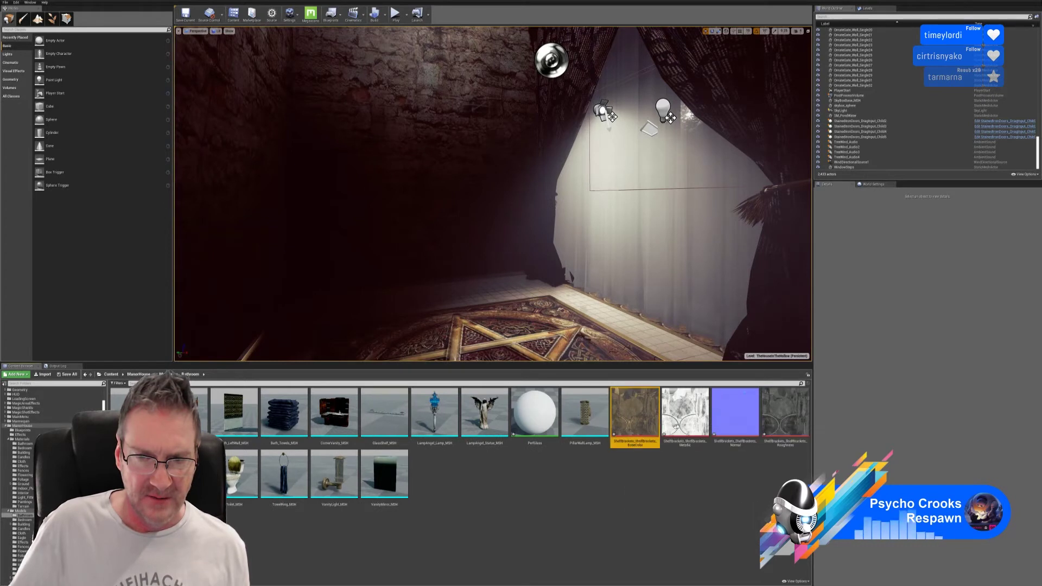
left_click(676, 426, "ctrl")
left_click(735, 413, "ctrl")
left_click(786, 412, "ctrl")
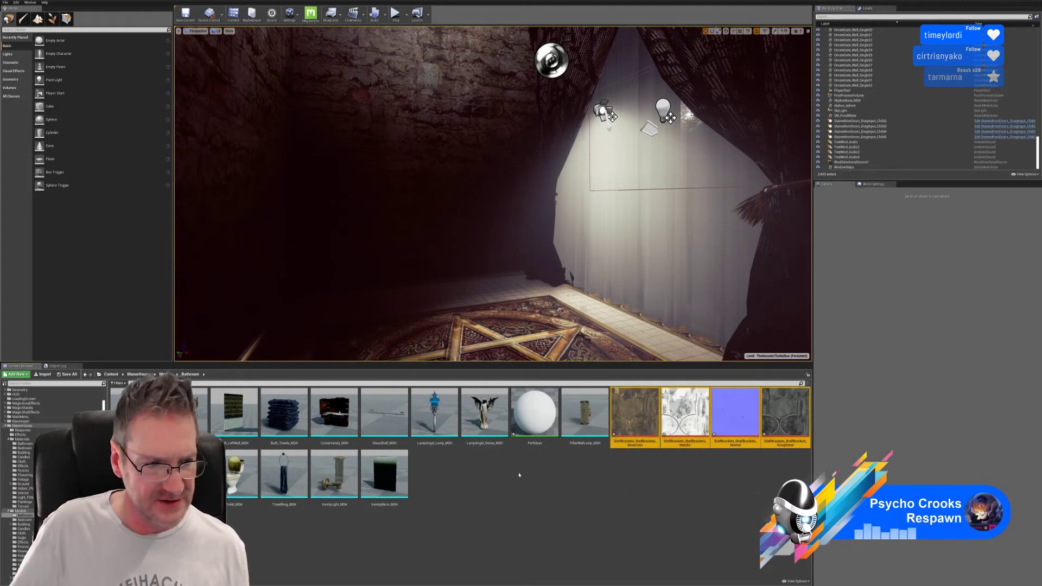
scroll(55, 495, "down", 8)
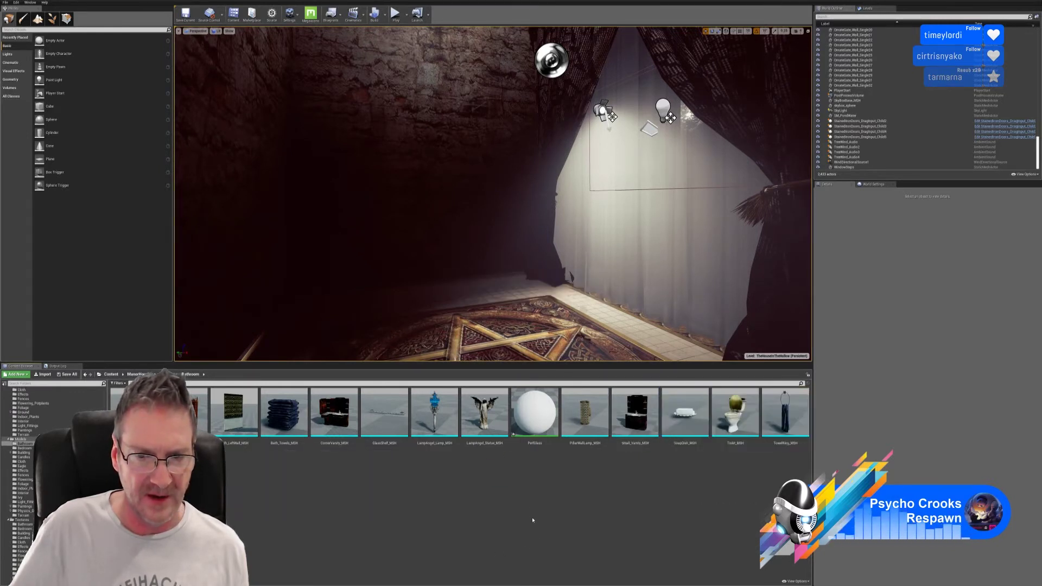
- Delete the leftover PerfGlass material from the bathroom models folder
right_click(538, 417)
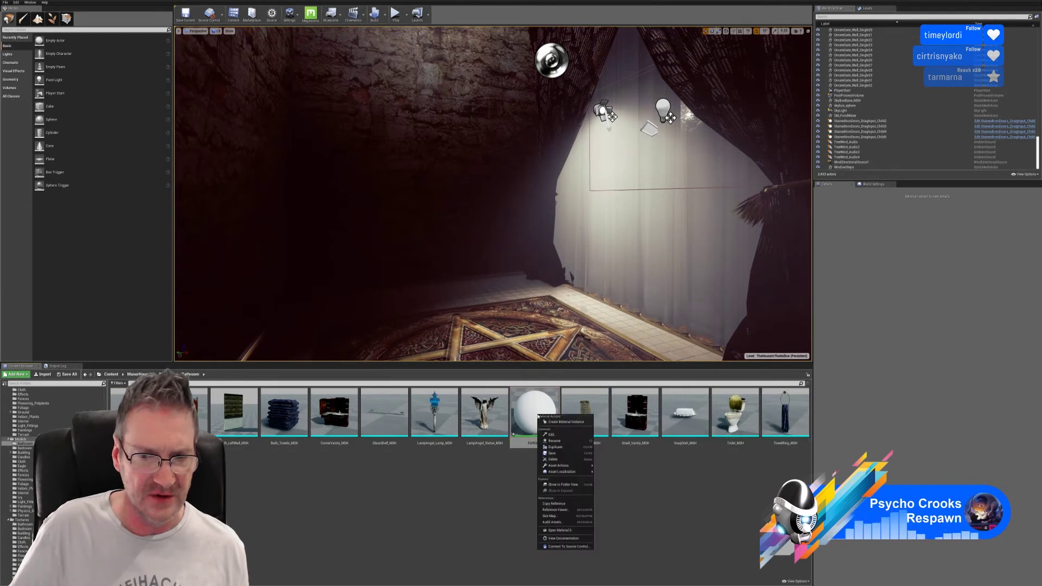
left_click(565, 460)
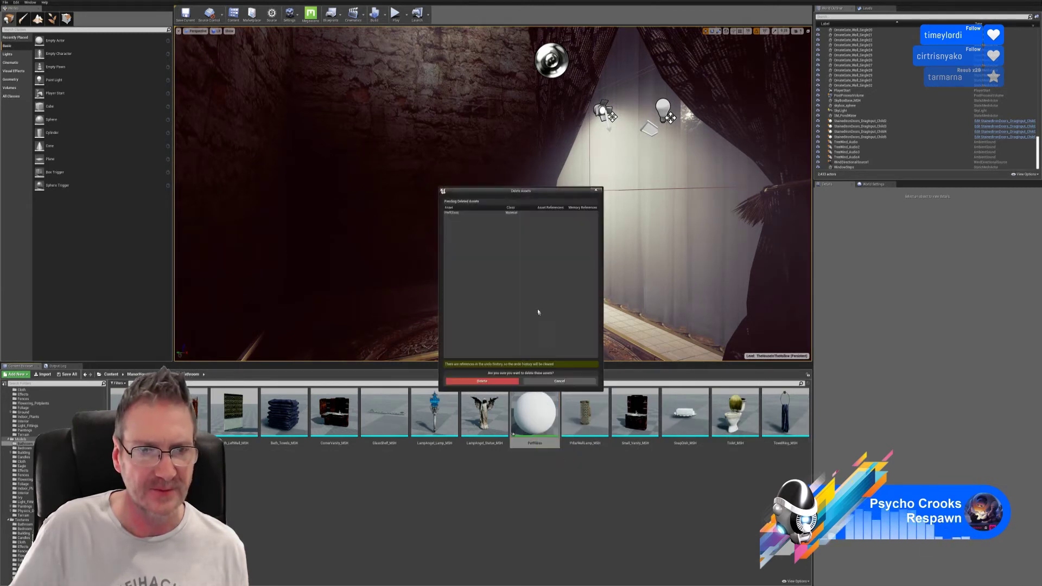
left_click(492, 382)
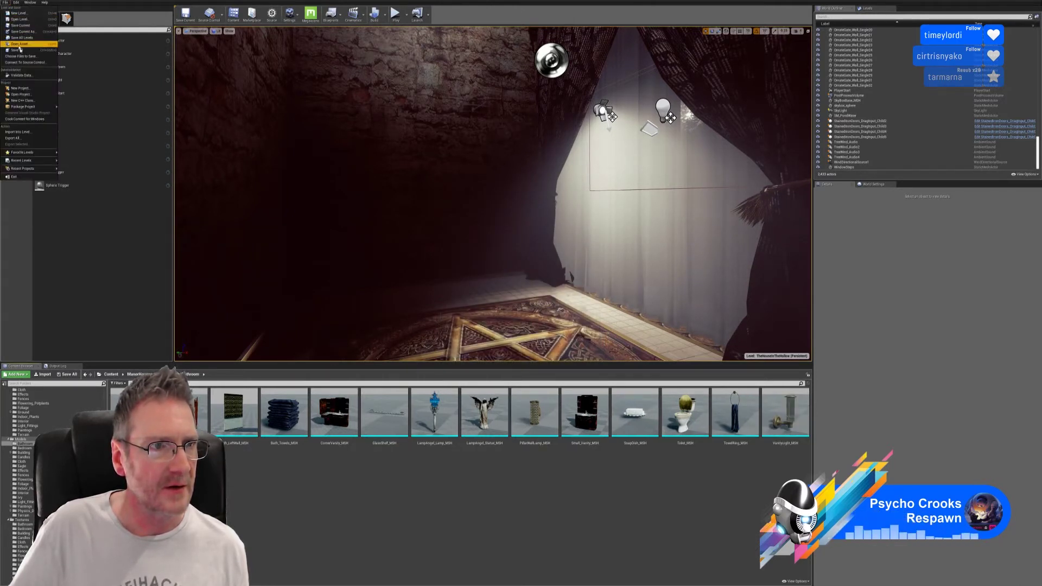
- Import the Perfume1_Bottle mesh with its materials into the bathroom models folder
left_click(45, 374)
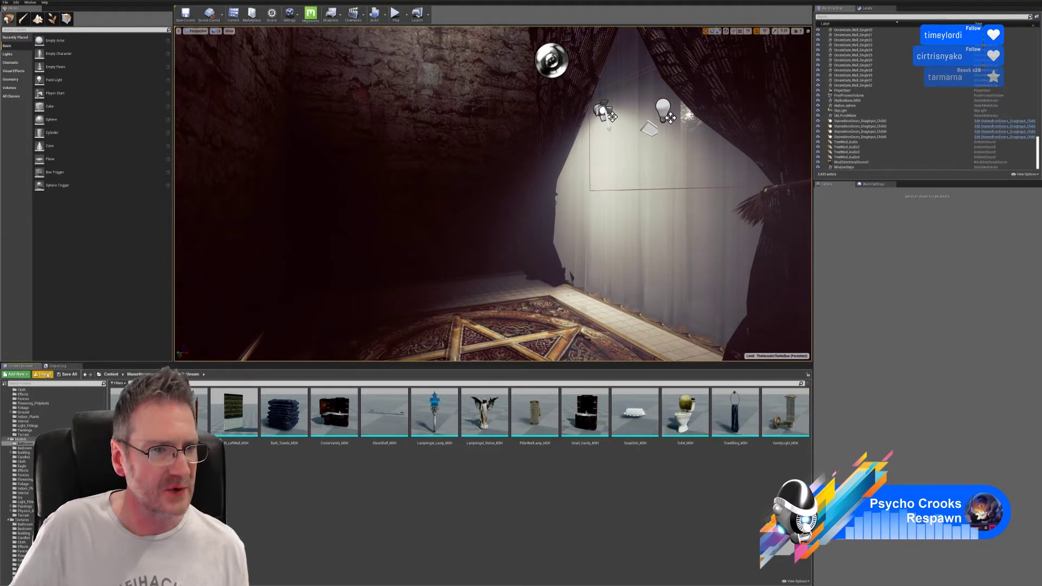
double_click(265, 98)
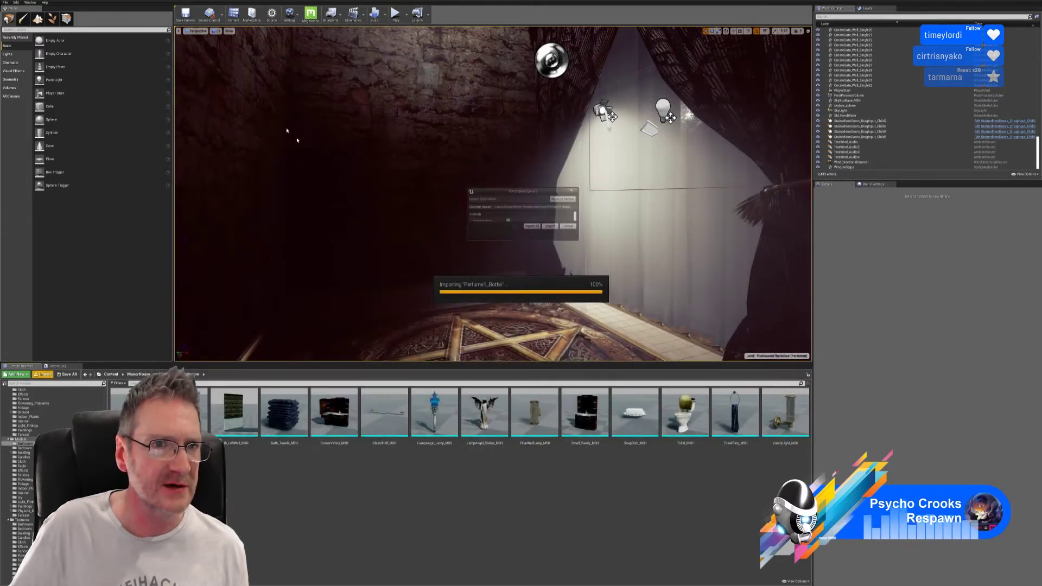
left_click(550, 395)
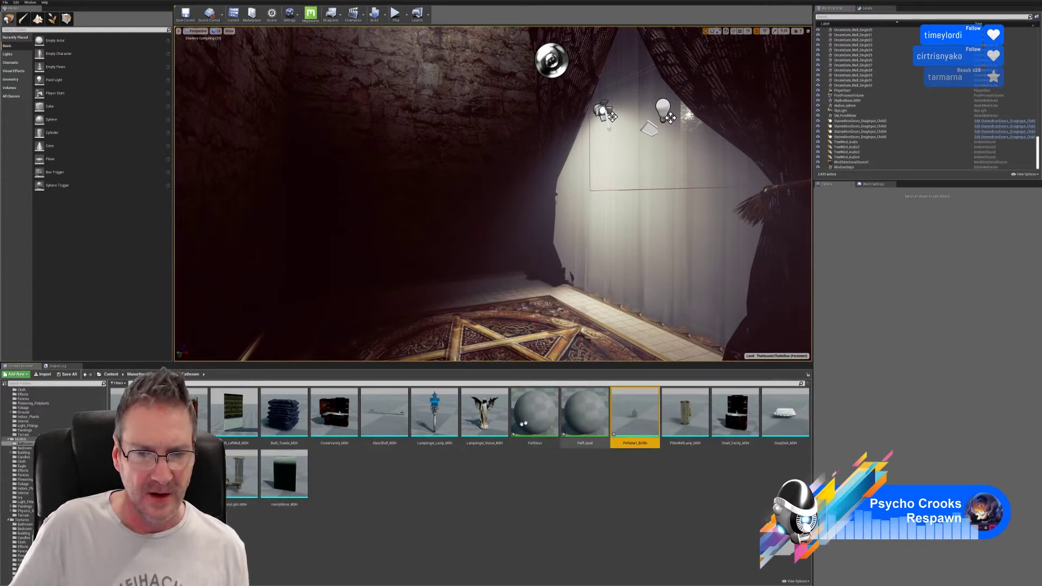
mouse_move(639, 416)
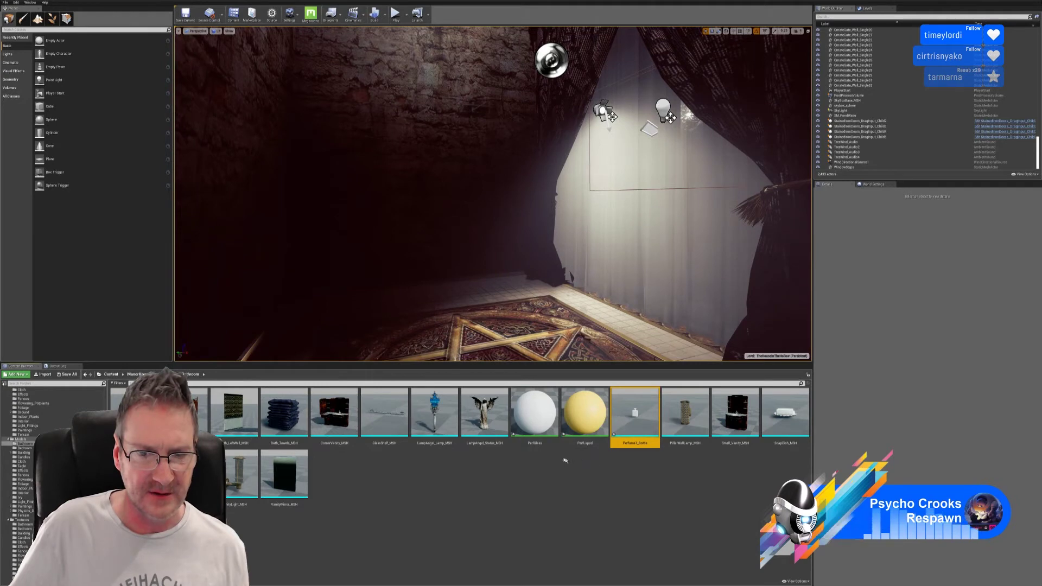
- Open Perfume1_Bottle and assign a translucent glass lamp material from the Building materials folder to Element 1, then inspect the bottle up close
double_click(635, 413)
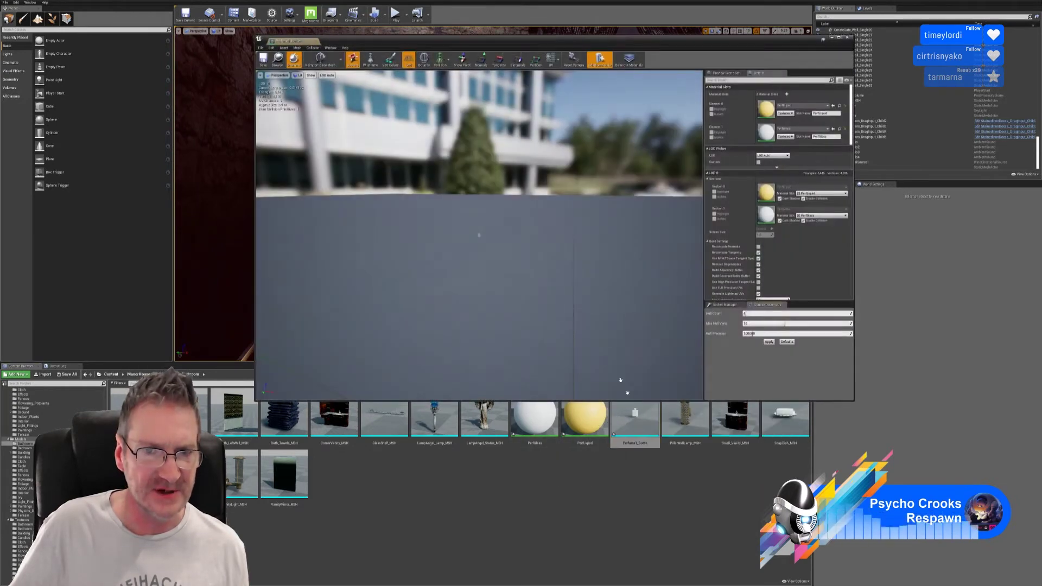
left_click_drag(510, 356, 527, 294)
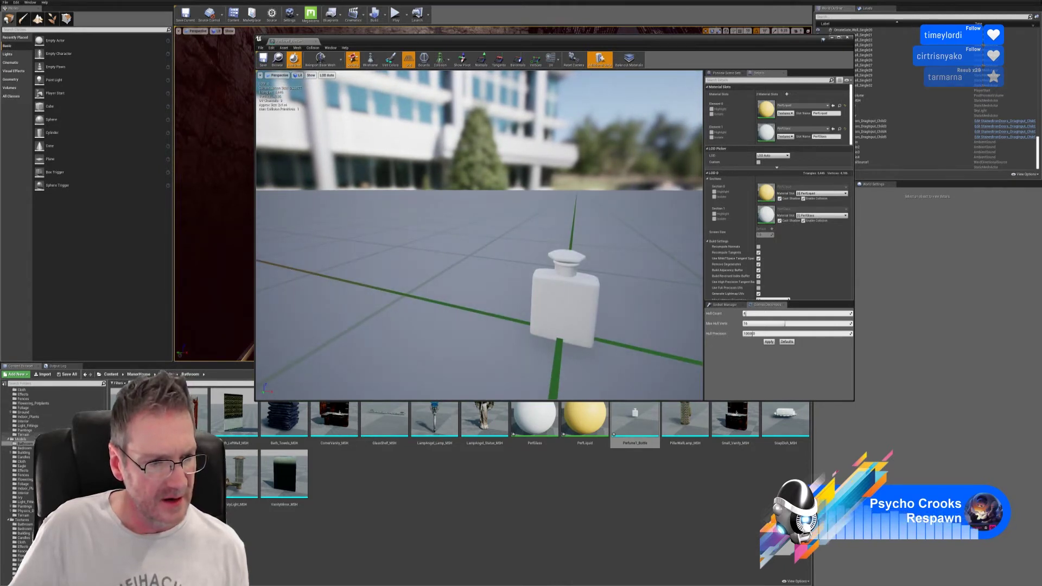
scroll(54, 462, "up", 2)
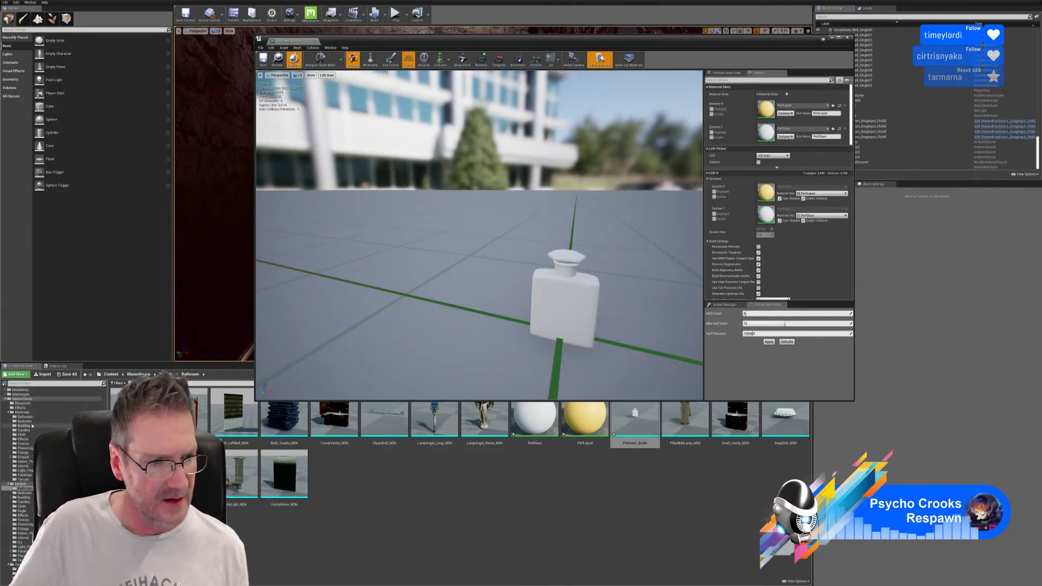
left_click(24, 425)
scroll(235, 464, "down", 5)
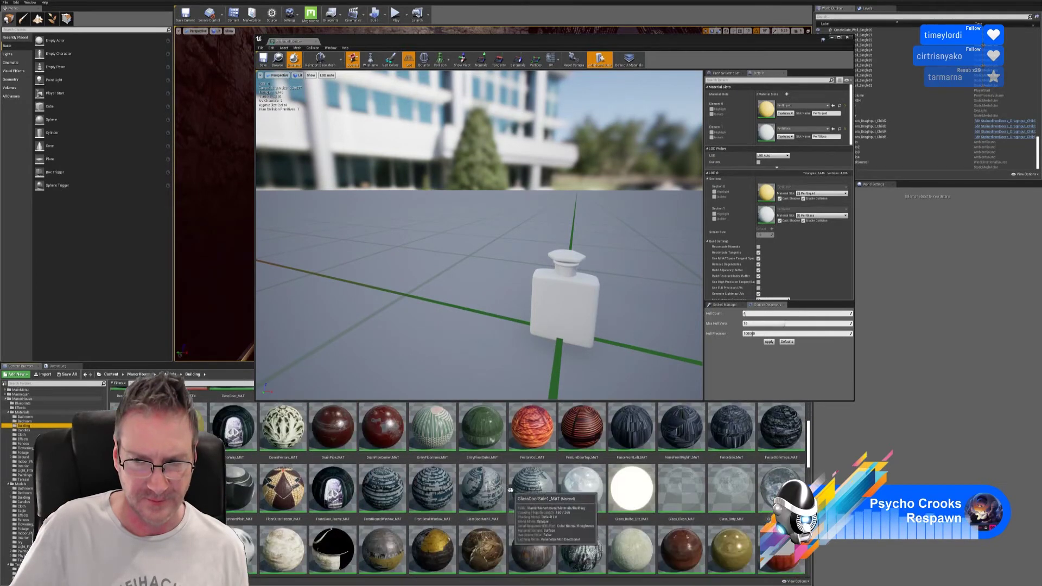
scroll(511, 489, "down", 1)
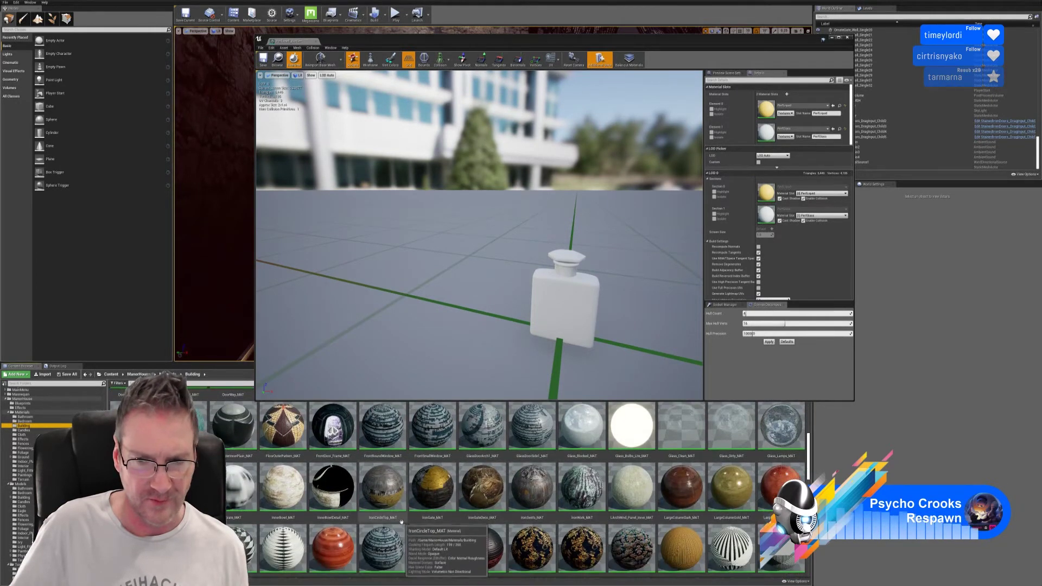
left_click_drag(194, 491, 776, 132)
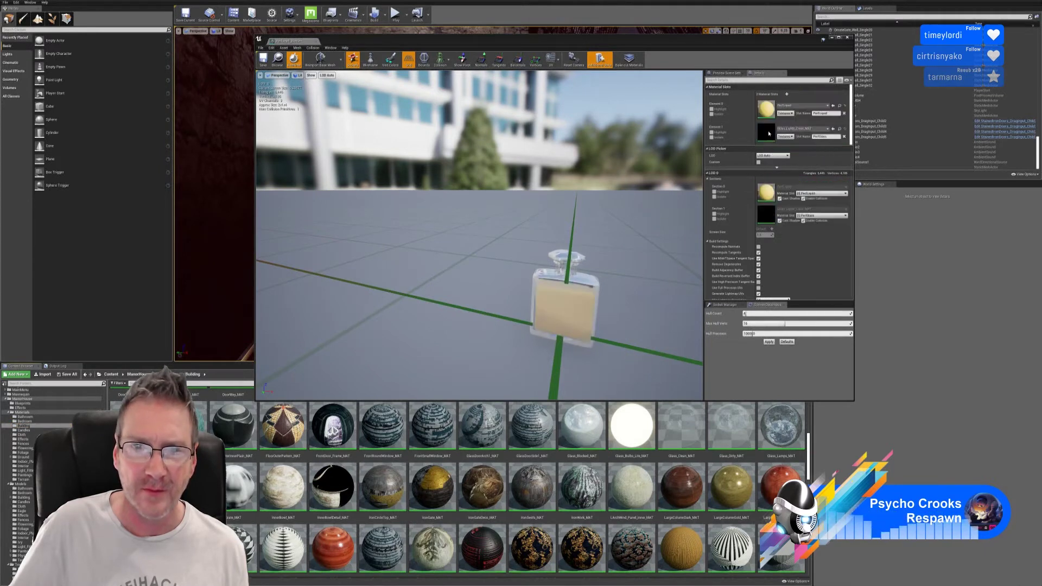
mouse_move(611, 304)
right_mouse_down()
mouse_move(562, 299)
mouse_move(603, 311)
right_mouse_up()
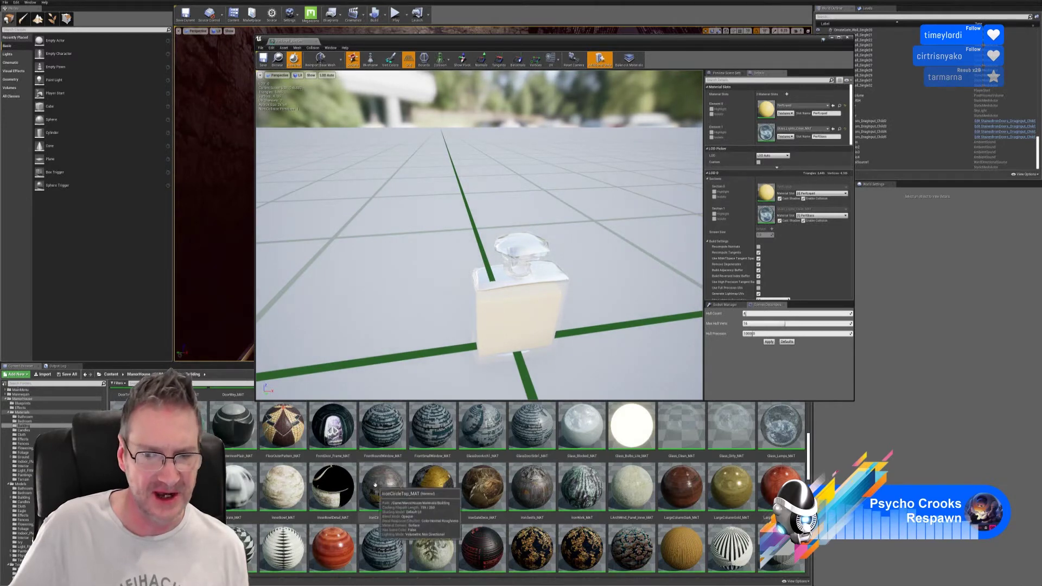
- Look through the Building materials folder for a material suited to the perfume liquid
scroll(450, 468, "down", 8)
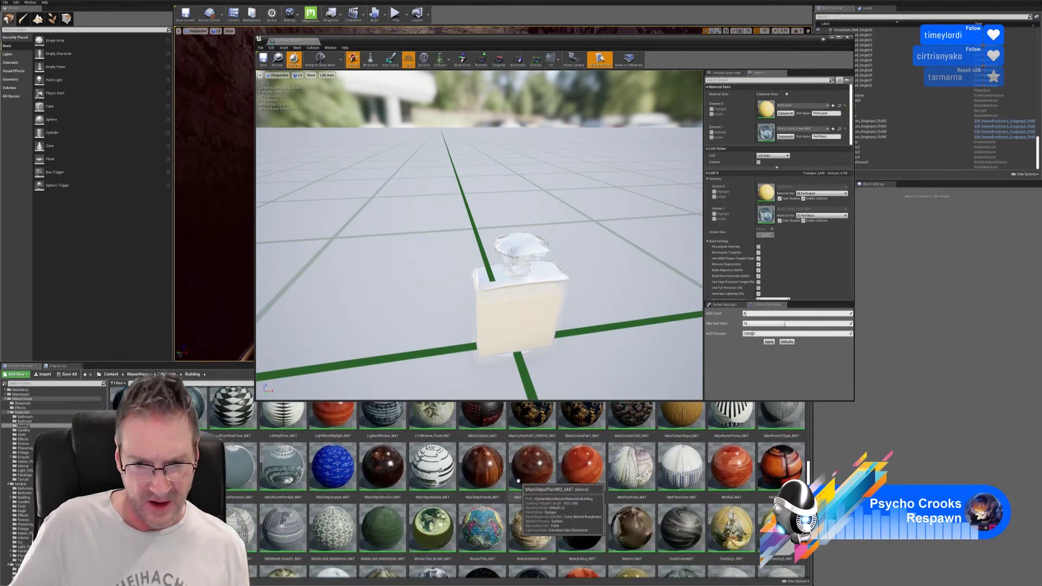
scroll(542, 480, "down", 10)
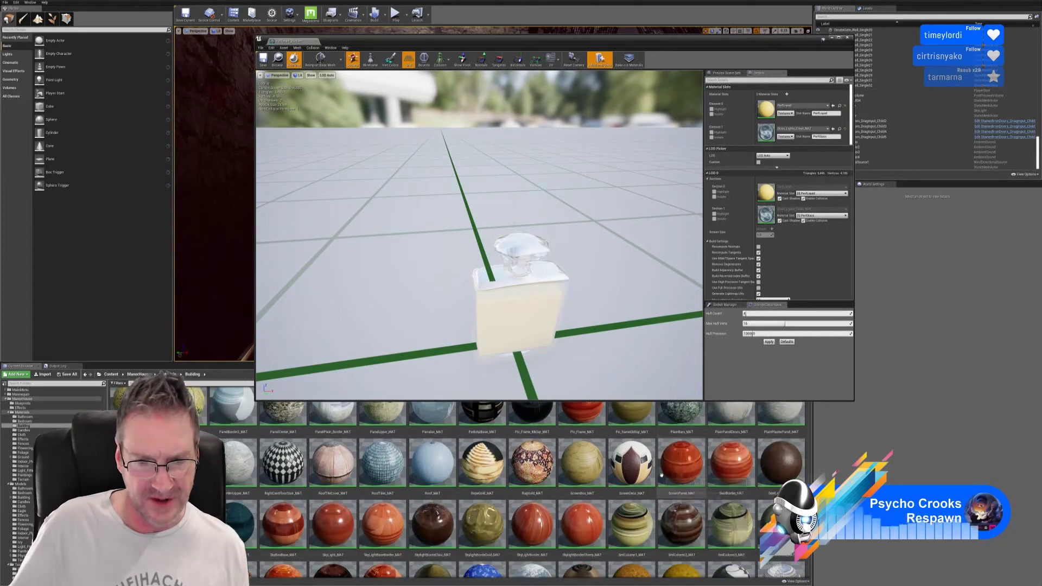
scroll(661, 476, "down", 4)
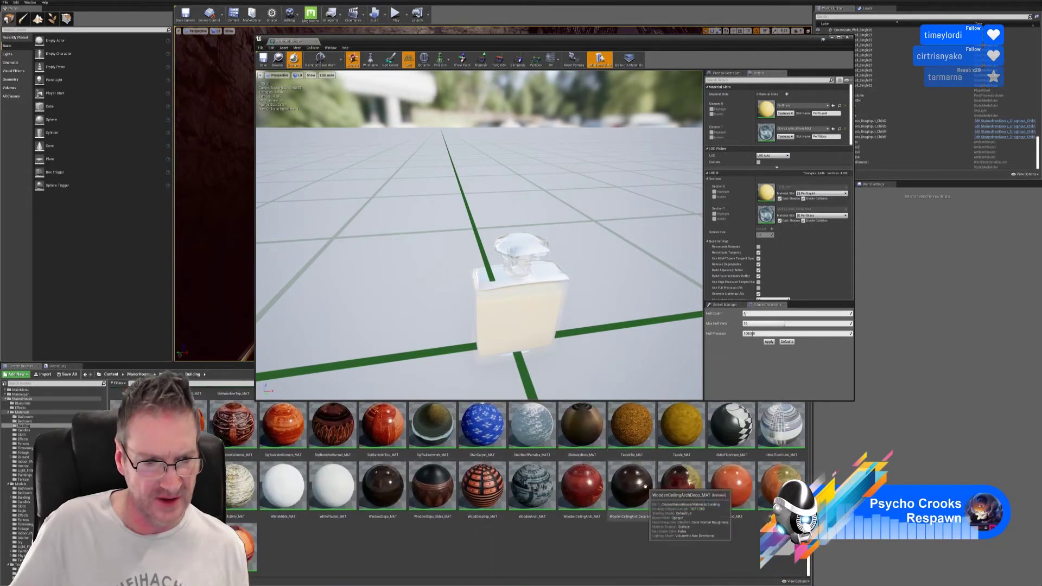
scroll(634, 495, "up", 10)
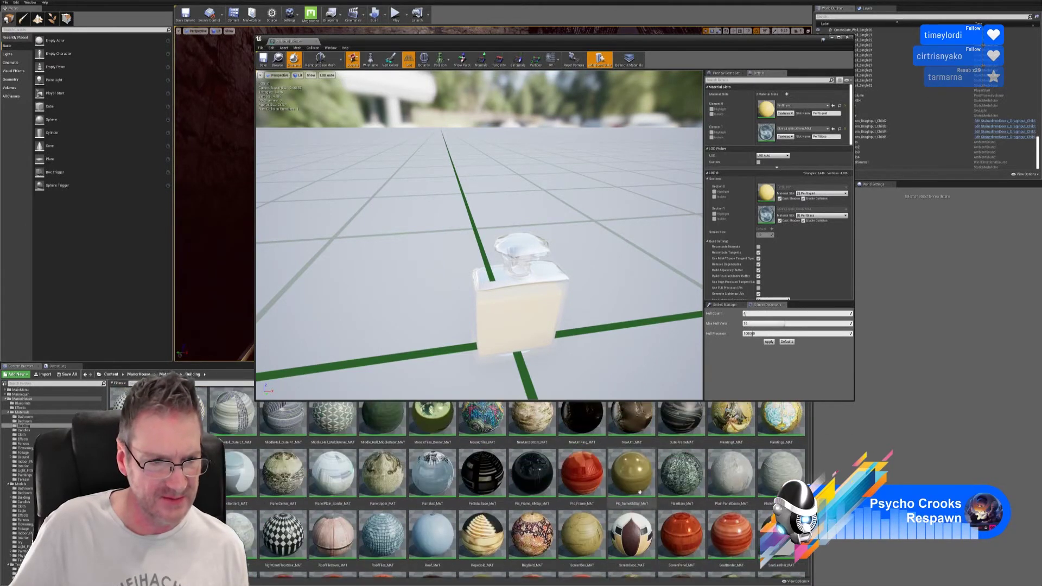
scroll(633, 495, "up", 5)
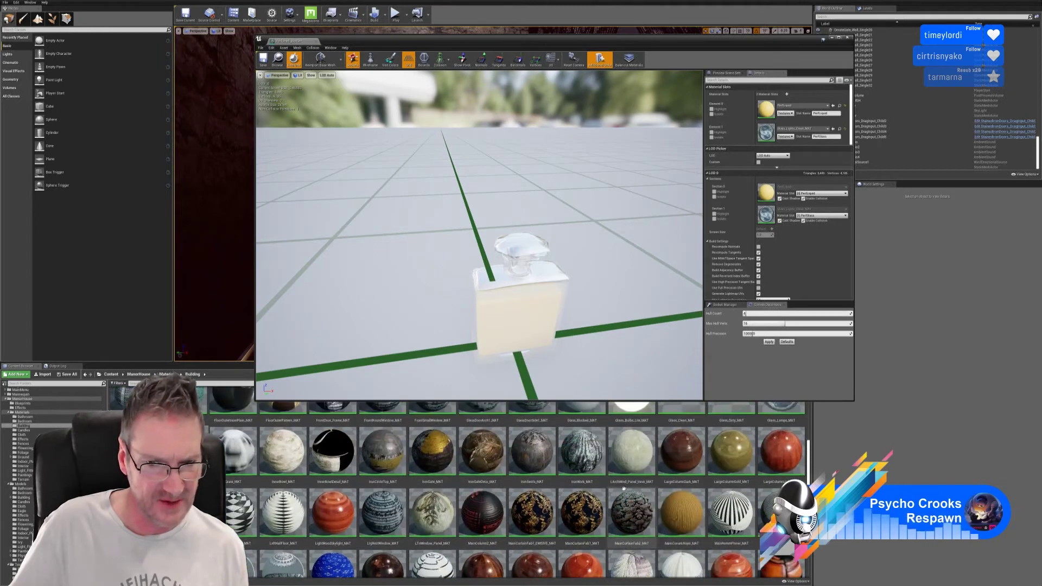
scroll(621, 475, "up", 4)
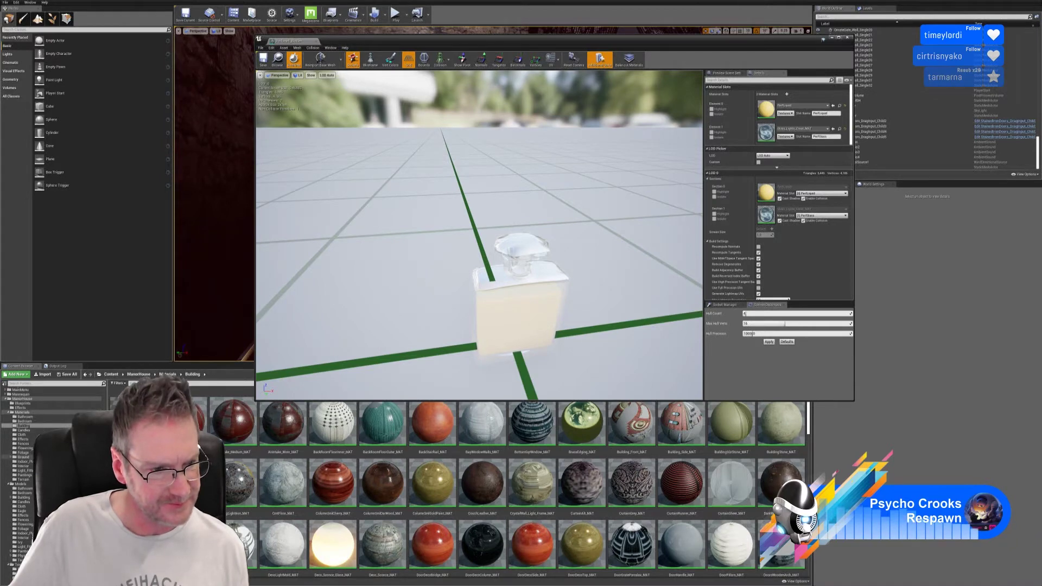
- Find Whisky_MAT in the Interior materials folder and assign it to Element 0 of the perfume bottle mesh
left_click(23, 467)
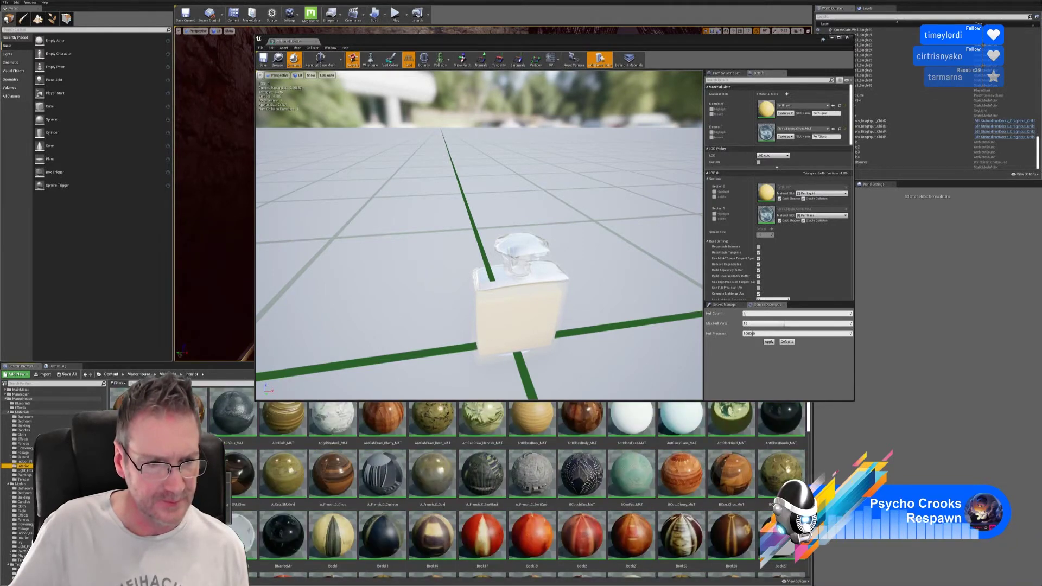
scroll(464, 473, "down", 1)
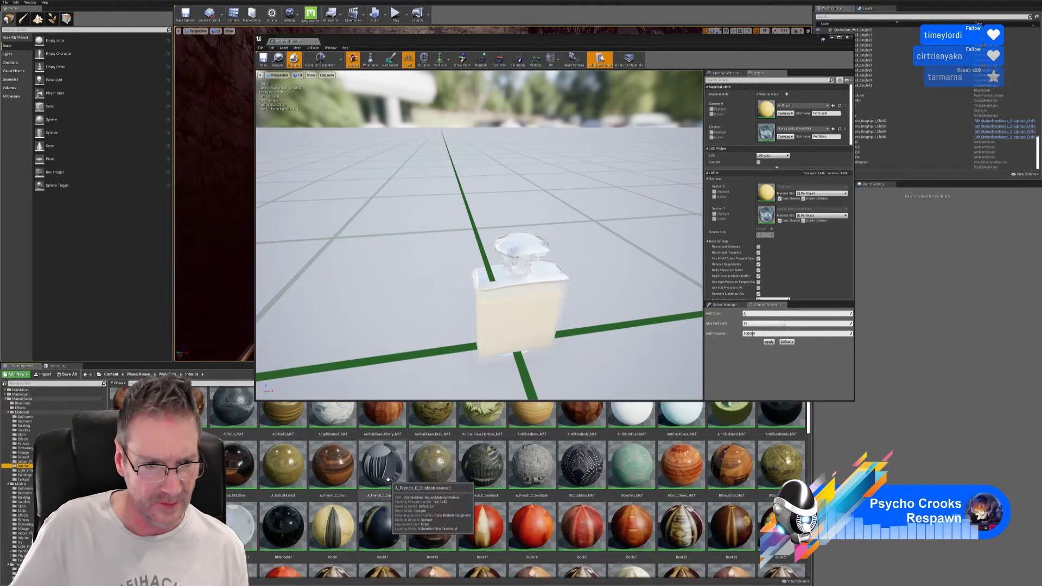
scroll(464, 474, "down", 4)
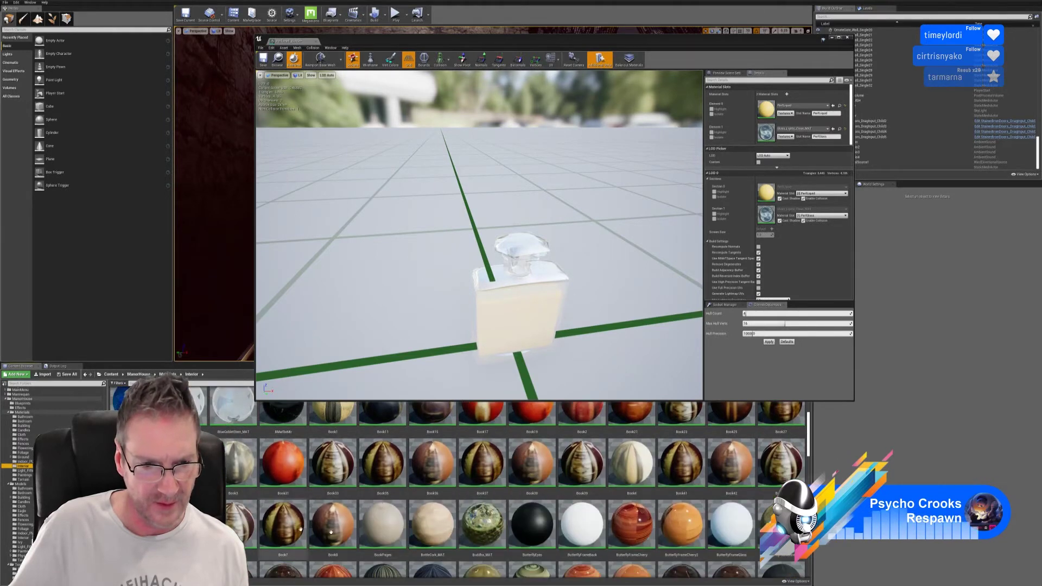
scroll(757, 485, "down", 5)
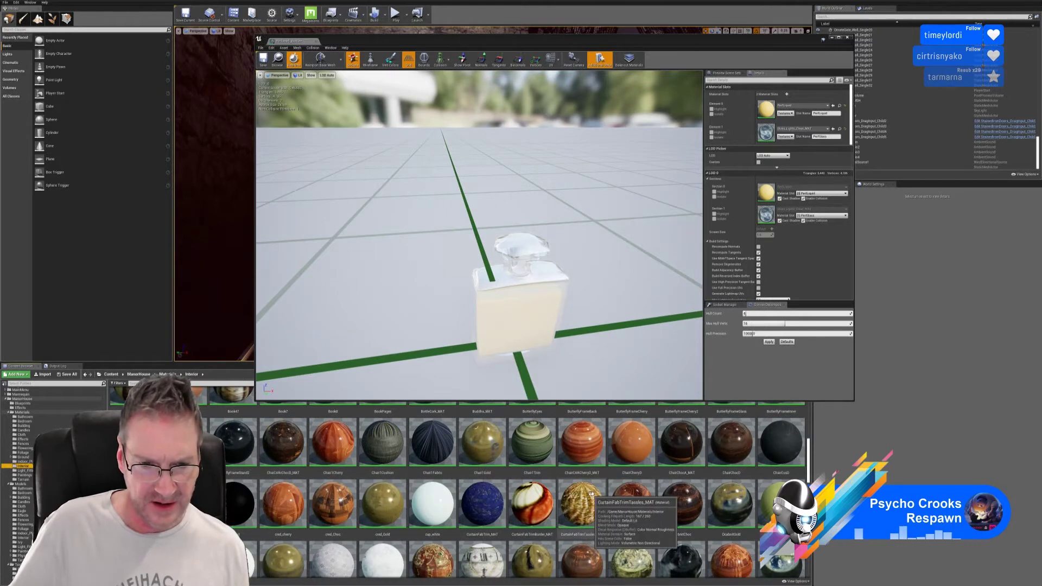
scroll(397, 496, "down", 3)
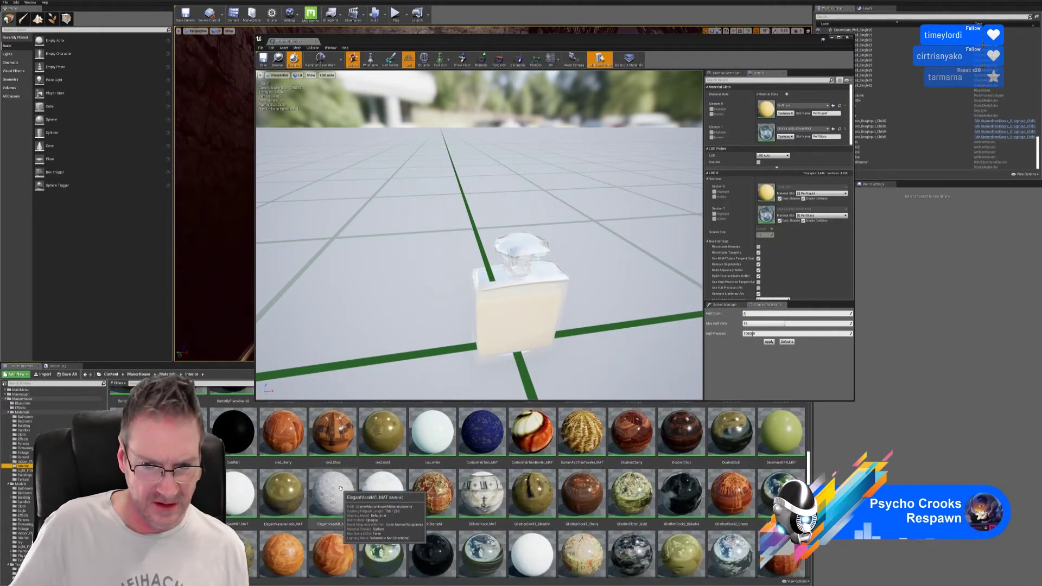
scroll(397, 486, "down", 5)
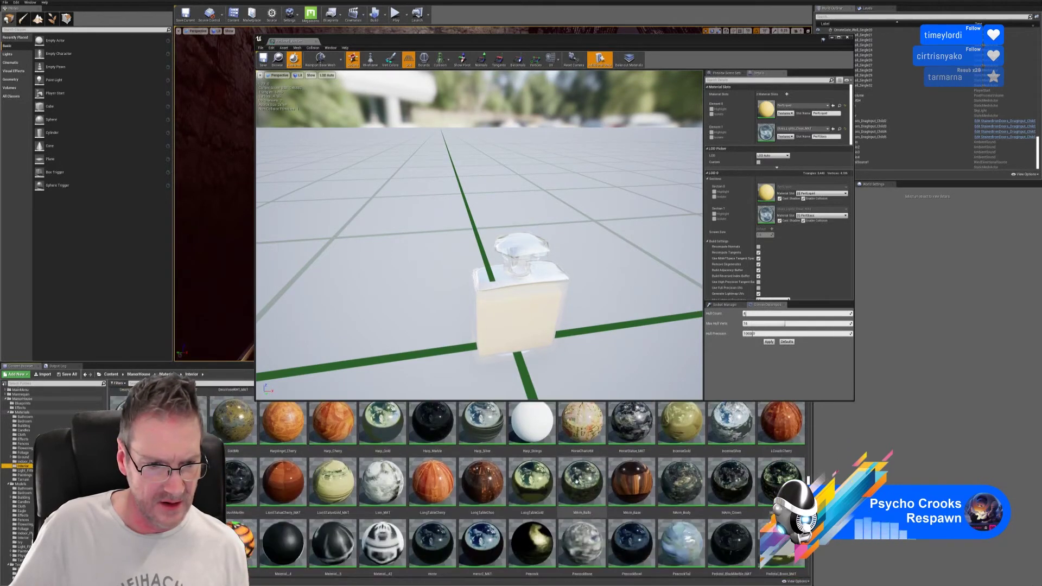
scroll(577, 481, "down", 4)
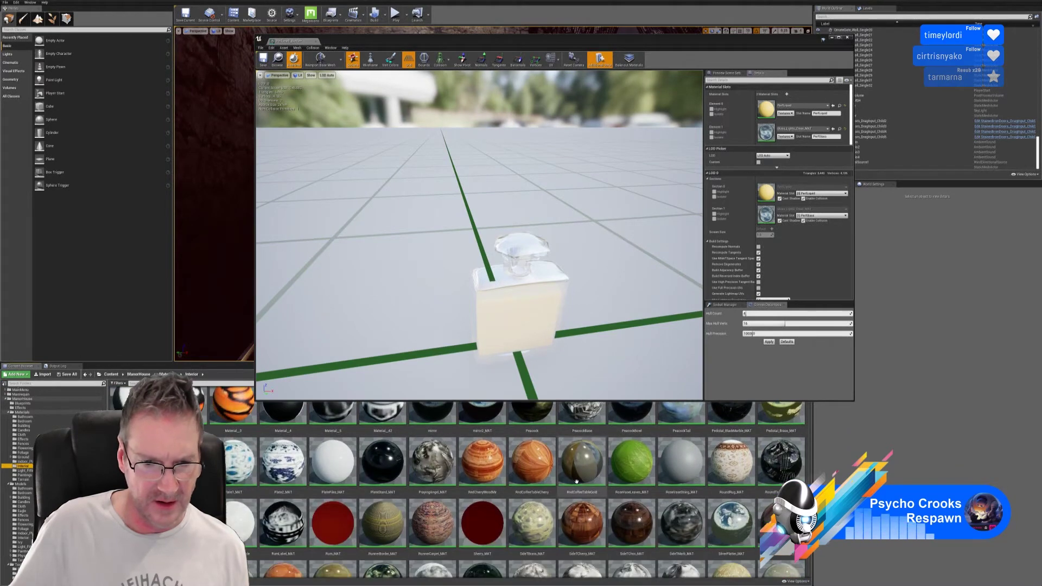
scroll(577, 481, "down", 2)
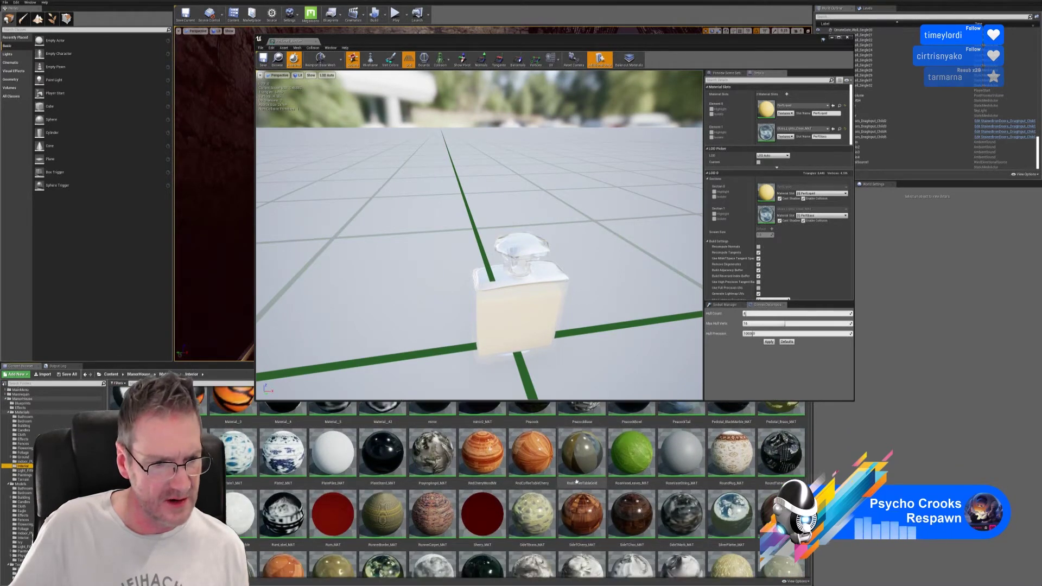
scroll(576, 481, "down", 3)
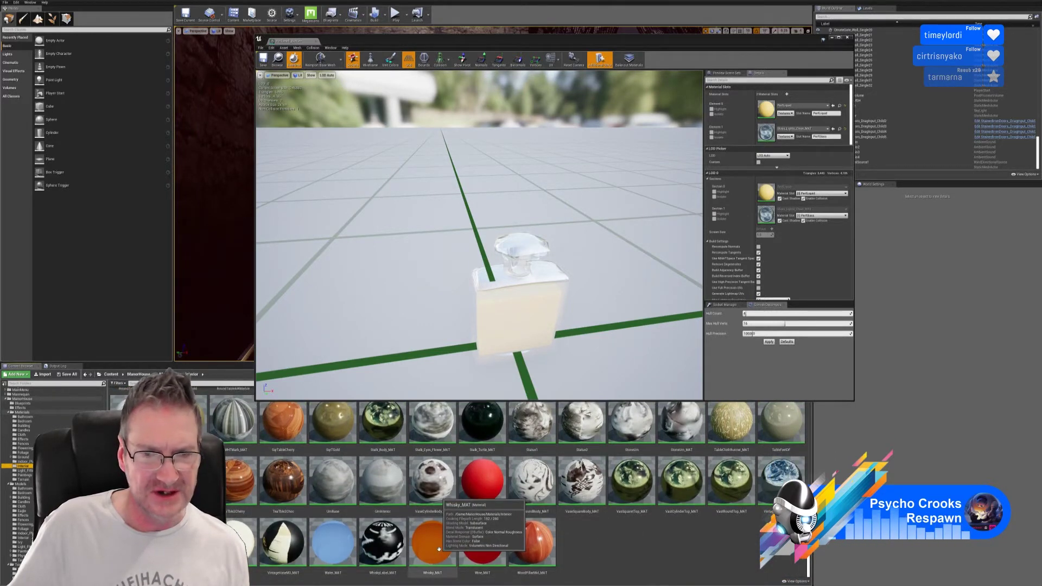
left_click_drag(439, 549, 773, 113)
- Inspect the bottle's liquid up close and from a distance, then save the mesh and close its editor
left_click_drag(621, 336, 499, 328)
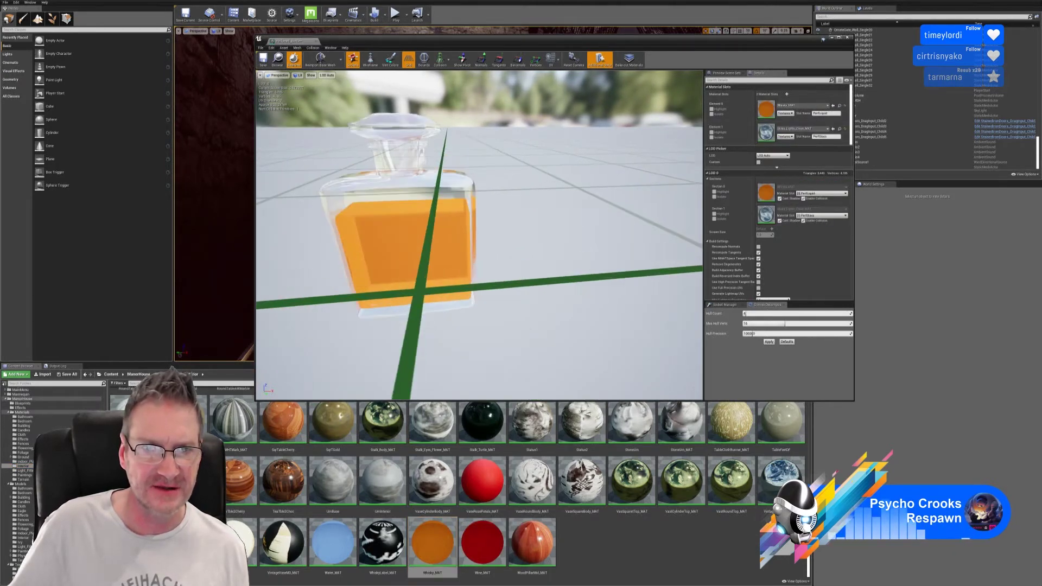
scroll(500, 327, "up", 3)
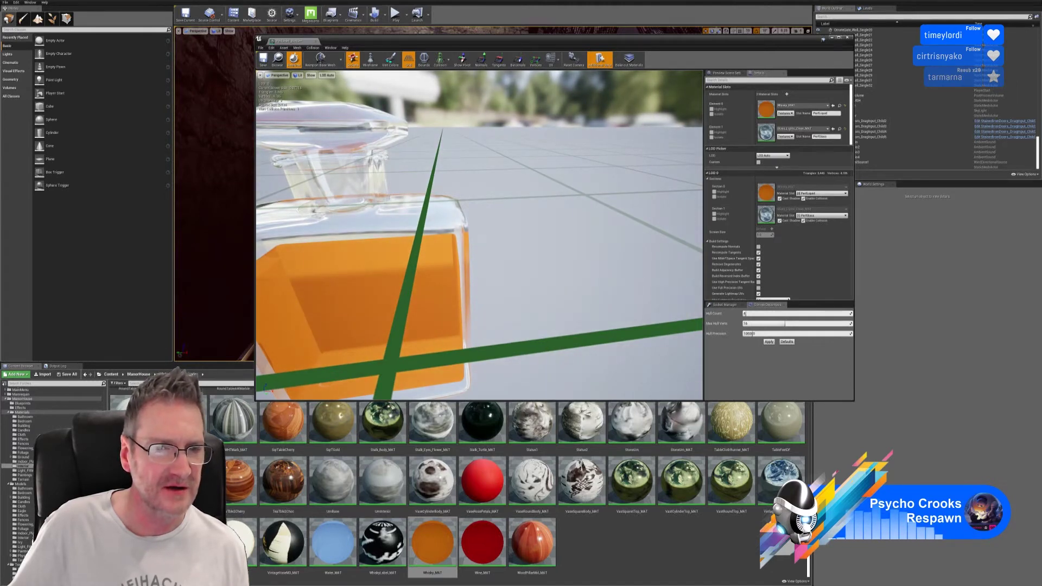
scroll(500, 328, "down", 5)
mouse_move(500, 327)
left_mouse_down()
mouse_move(473, 327)
mouse_move(521, 326)
mouse_move(483, 326)
mouse_move(499, 325)
left_mouse_up()
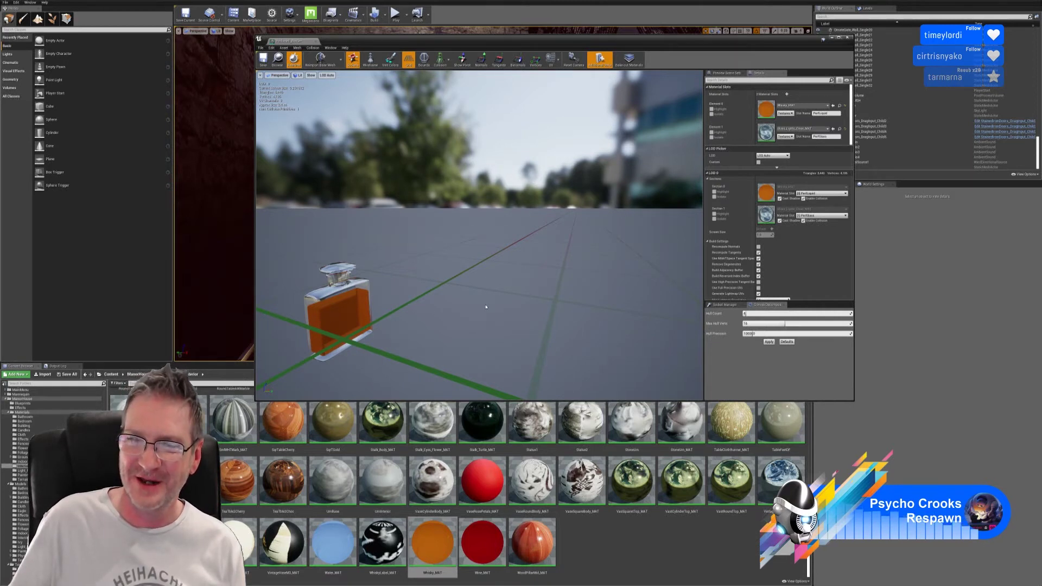
left_click(264, 58)
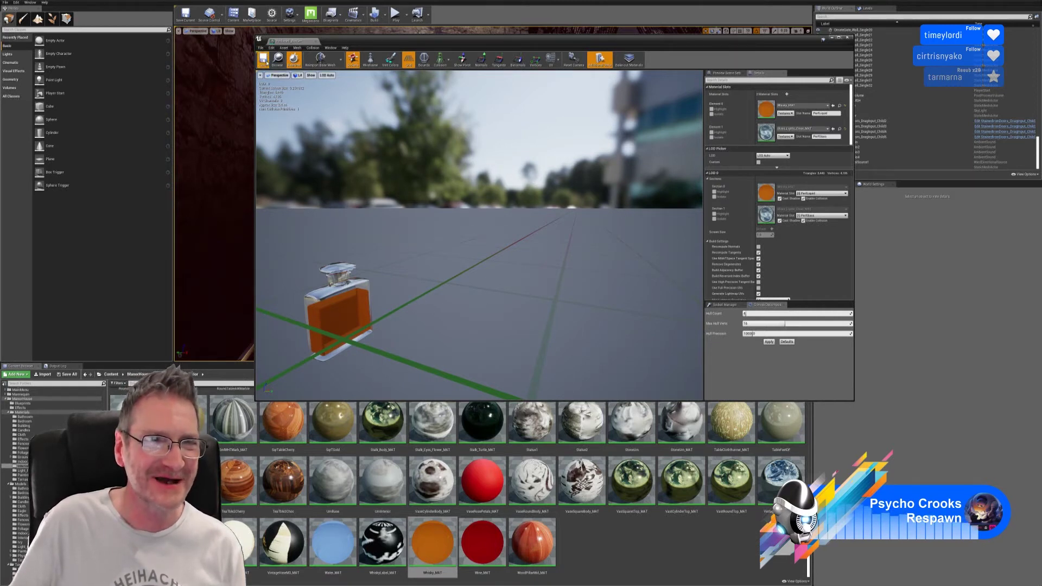
left_click(848, 37)
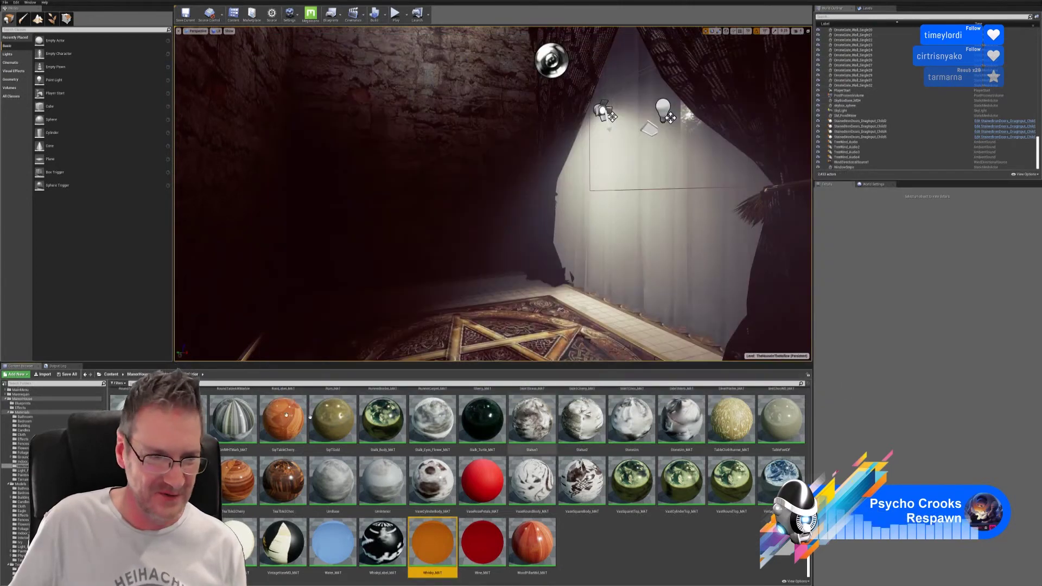
- Rename the Perfume1_Bottle mesh in the Bathroom models folder as Perfume1_Bottle_MSH
left_click(23, 488)
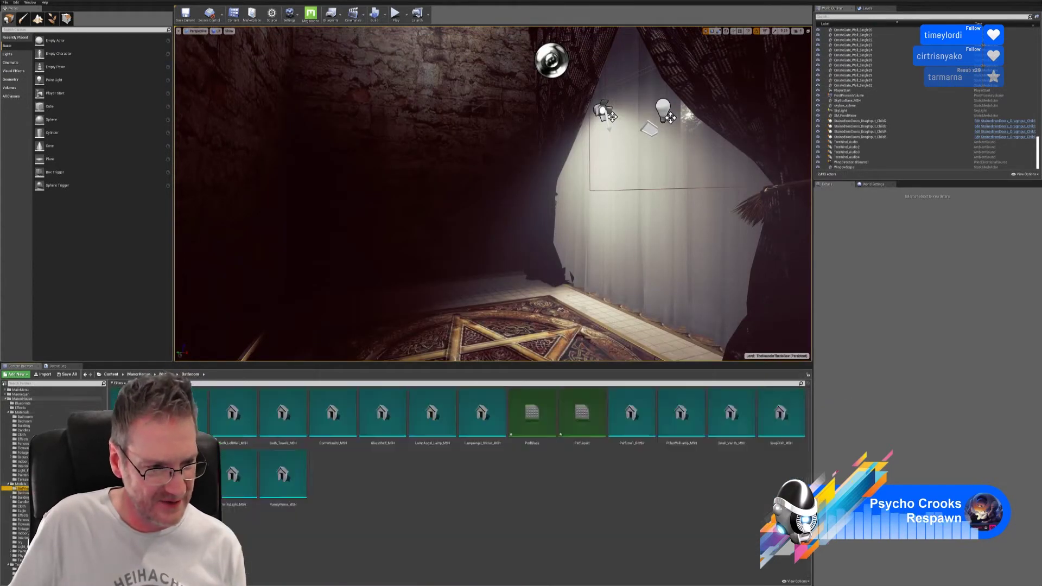
right_click(638, 419)
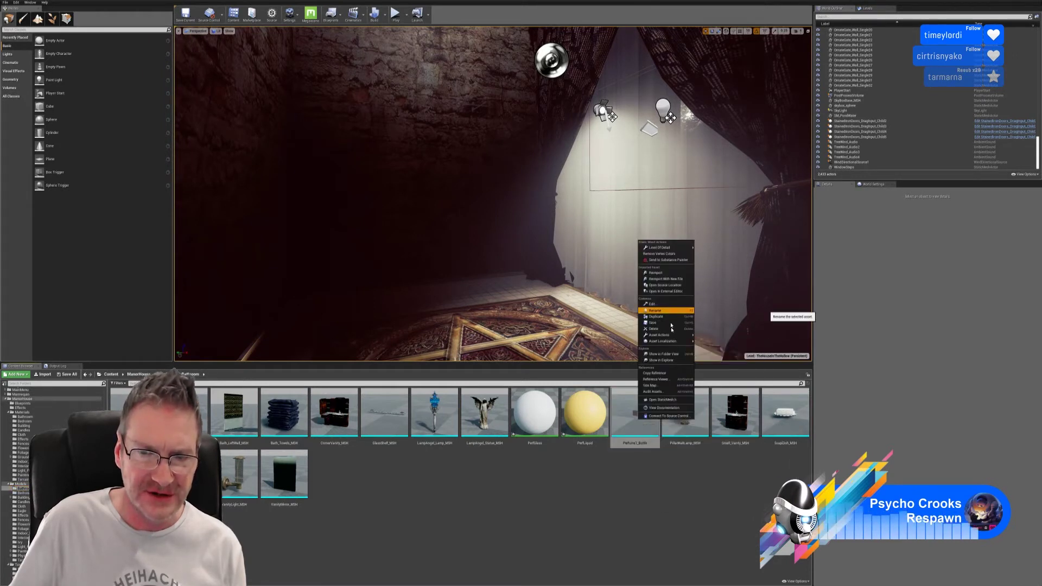
left_click(655, 310)
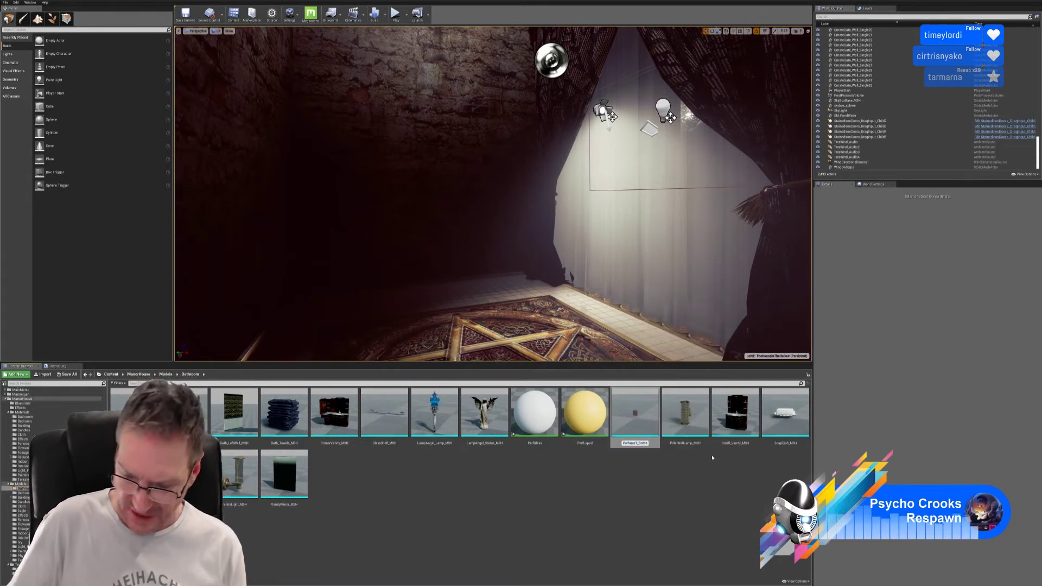
type("_MSH")
key("Return")
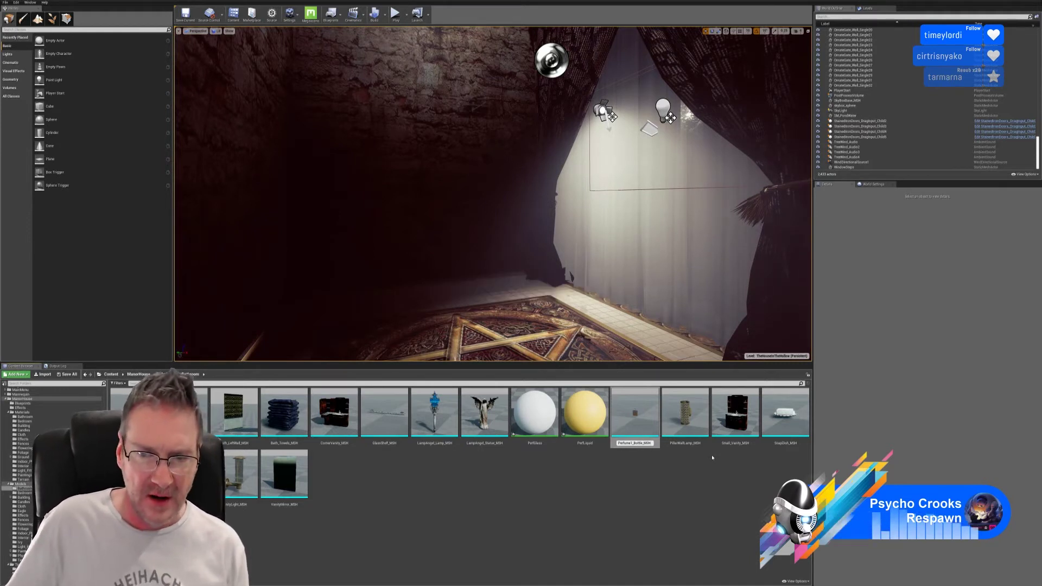
- Delete the imported PerfGlass and PerfLiquid materials from the Bathroom models folder
left_click(439, 508)
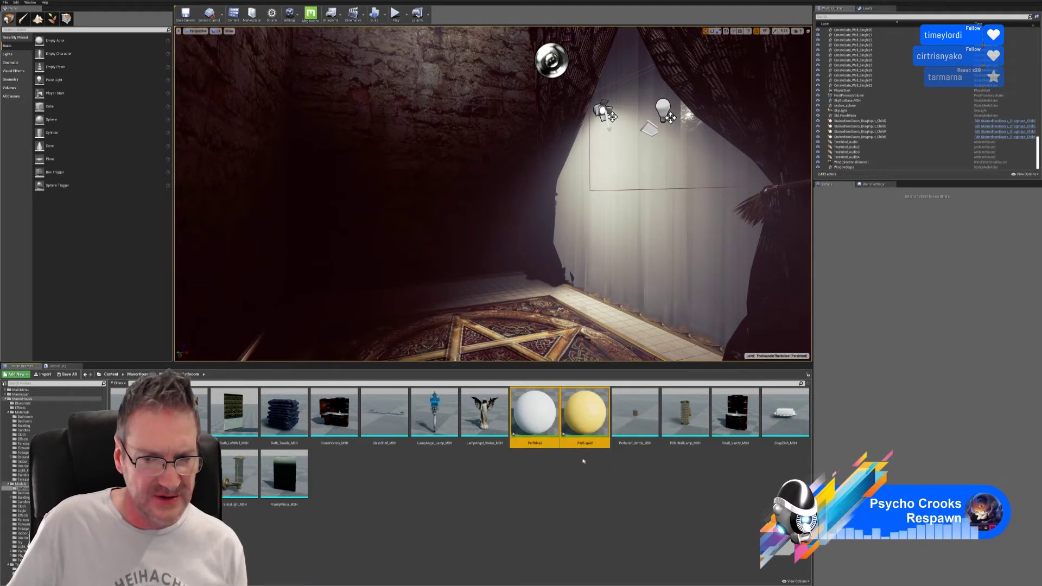
right_click(546, 412)
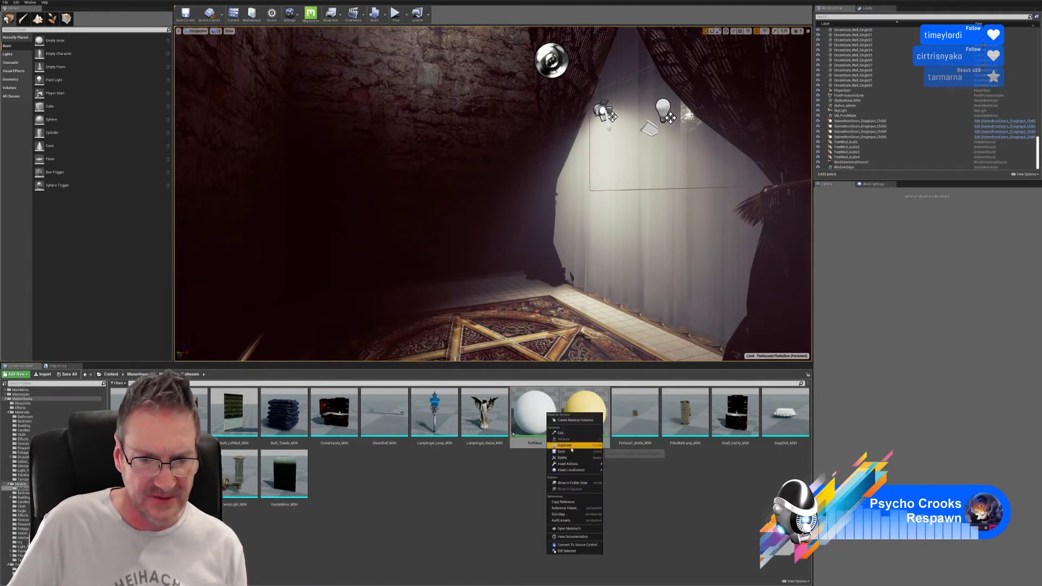
key("Delete")
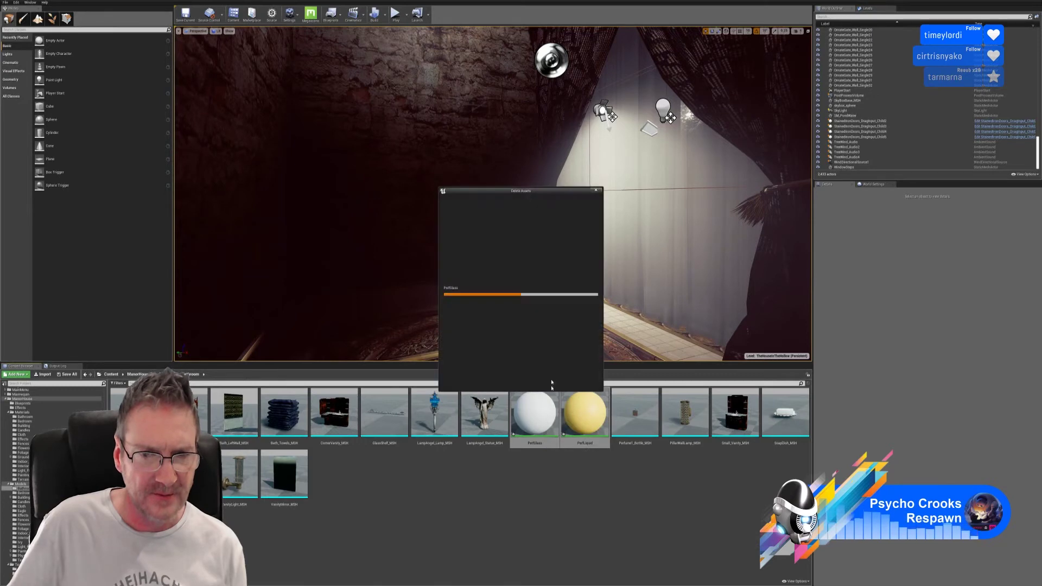
left_click(496, 383)
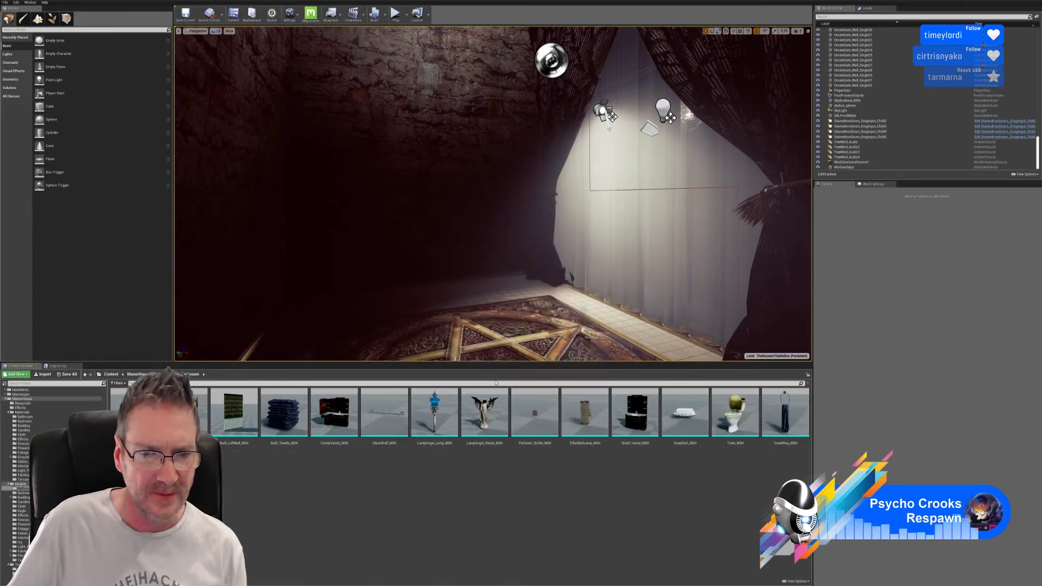
- Import the Perfume2_Bottle mesh from the Glass Shelf and Perfume folder into the Bathroom models folder
left_click(43, 375)
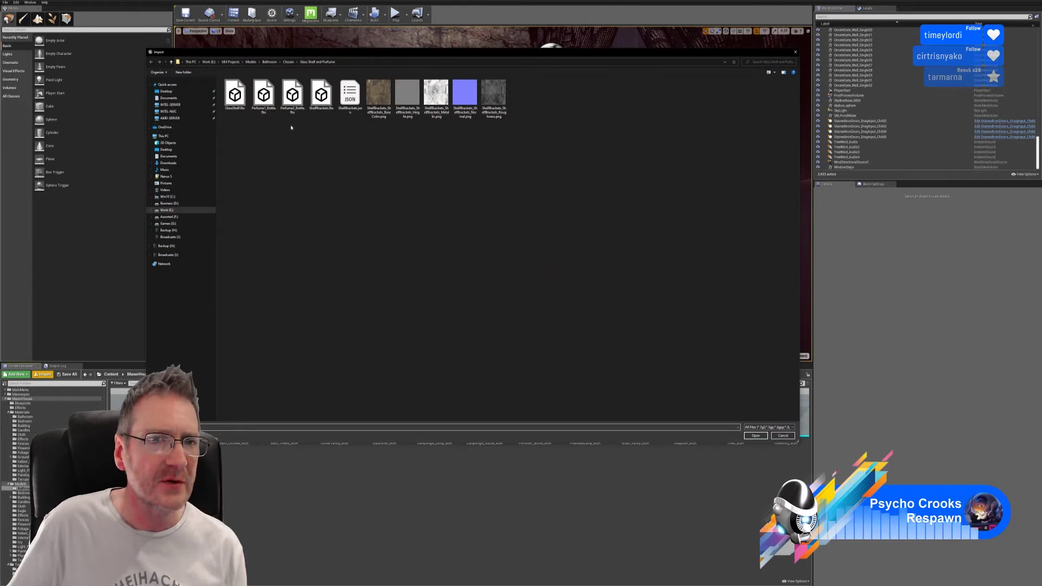
double_click(295, 102)
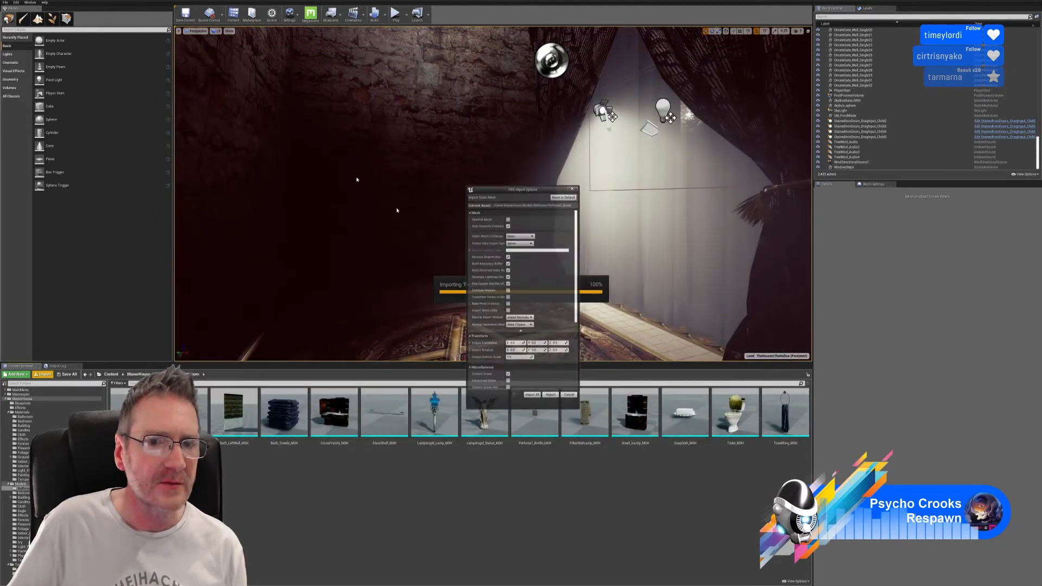
left_click(552, 396)
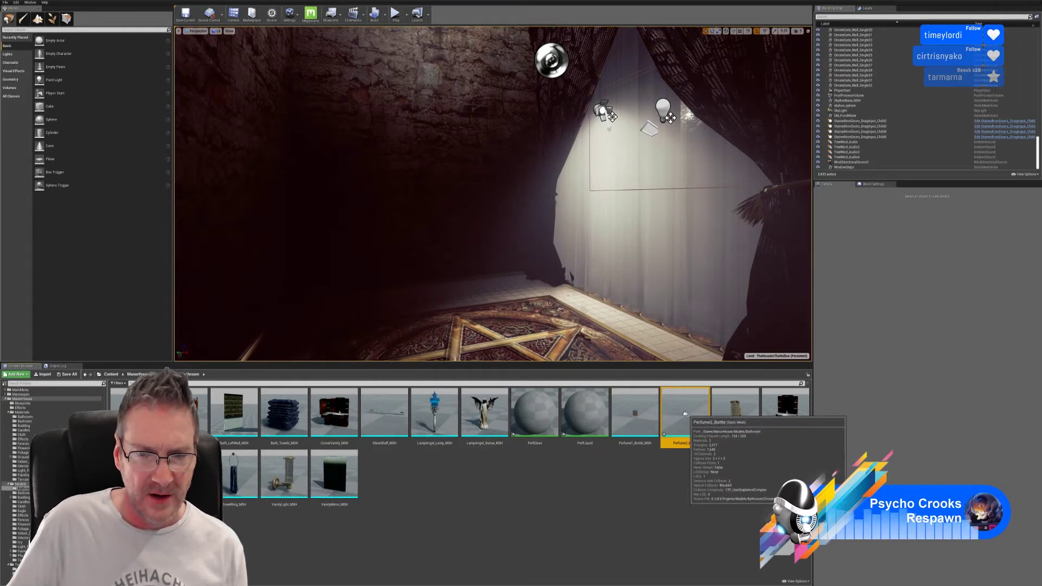
- Open both Perfume1_Bottle_MSH and Perfume2_Bottle for editing
double_click(640, 413)
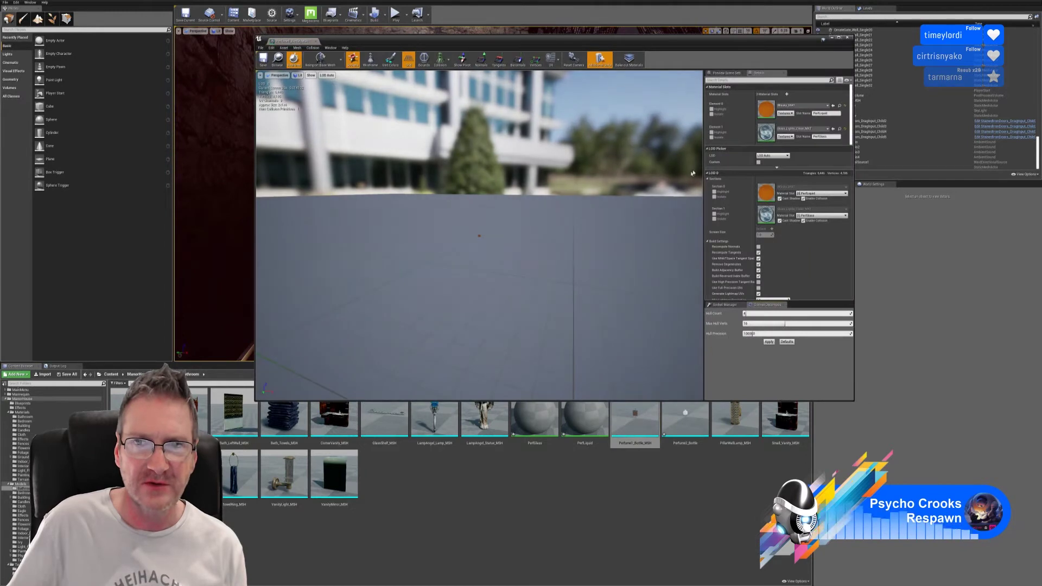
left_click(684, 415)
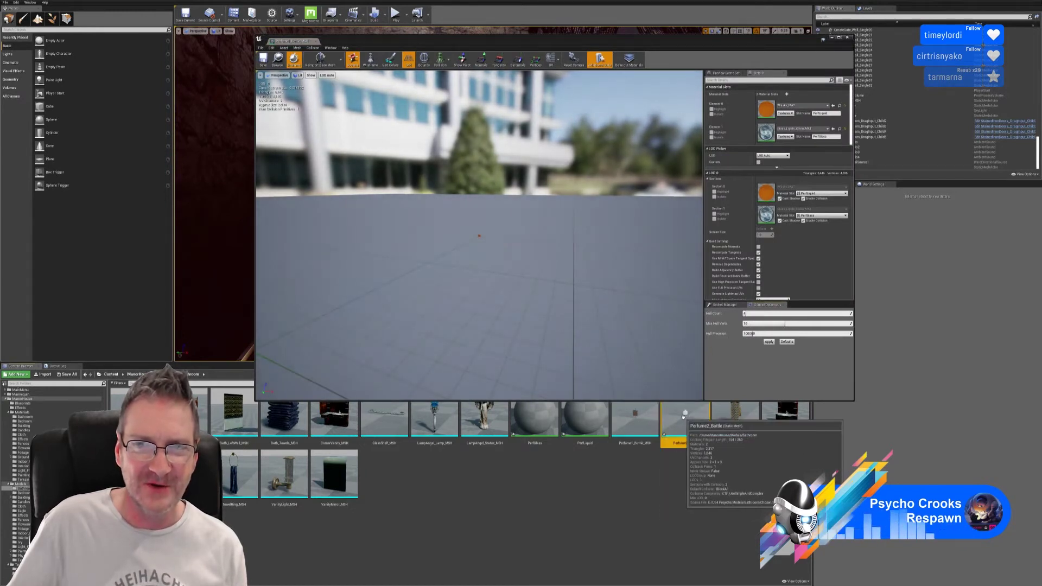
double_click(684, 416)
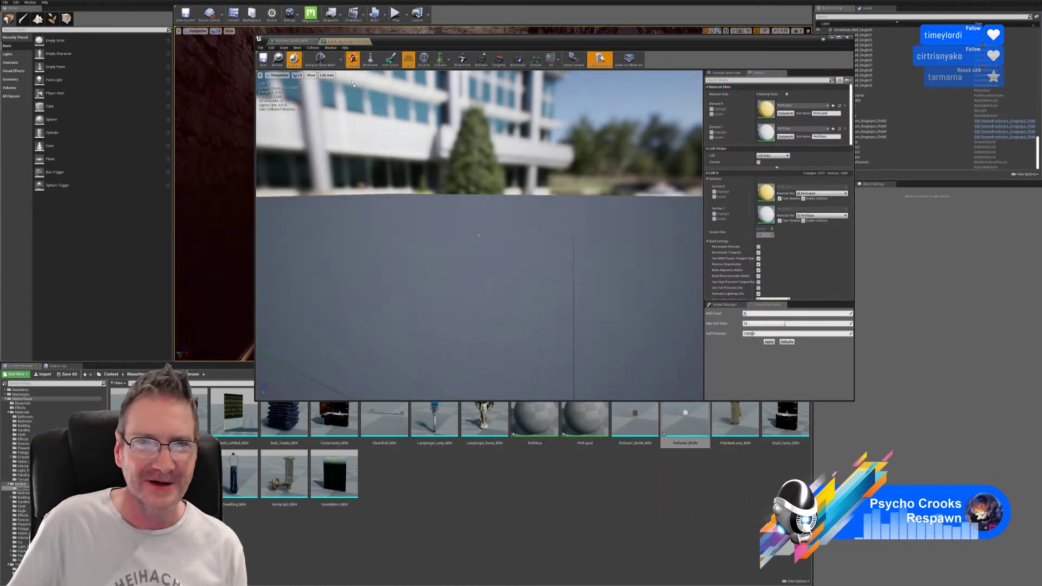
- Try to copy the Whisky_MAT material from Element 0 of Perfume1_Bottle_MSH to Element 0 of Perfume2_Bottle
left_click(291, 41)
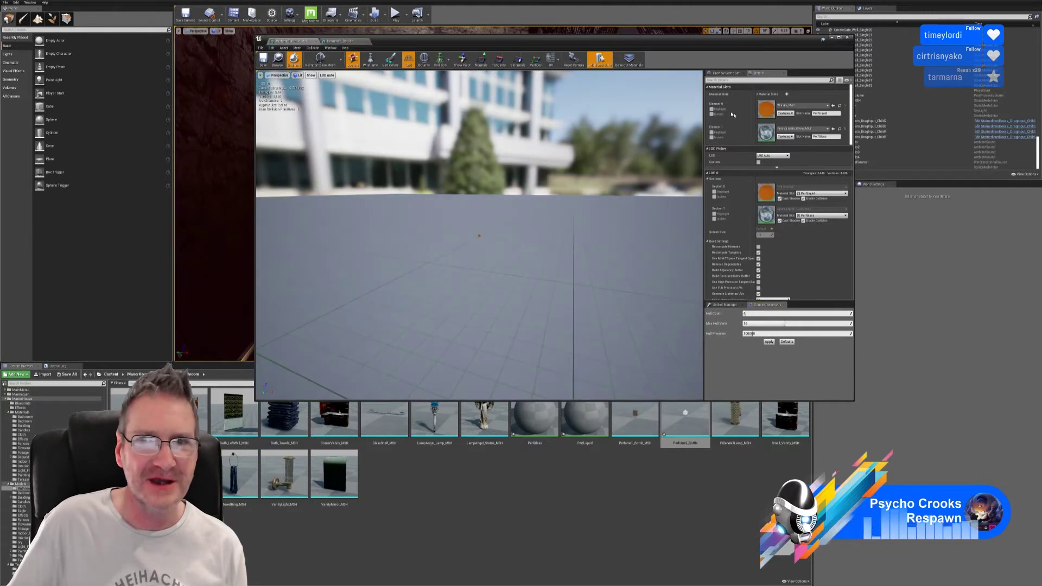
right_click(775, 107)
left_click(781, 110)
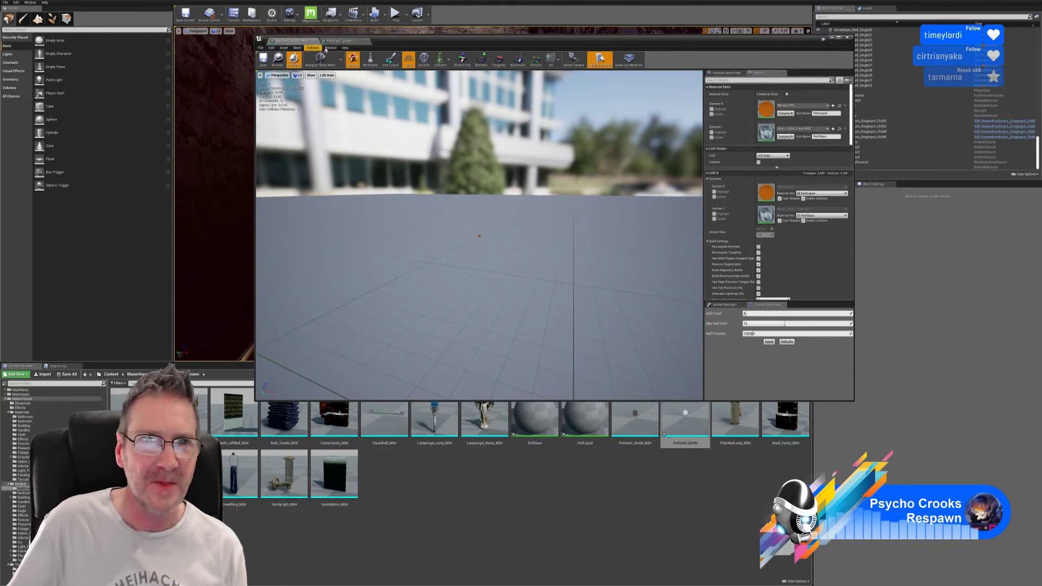
left_click(346, 41)
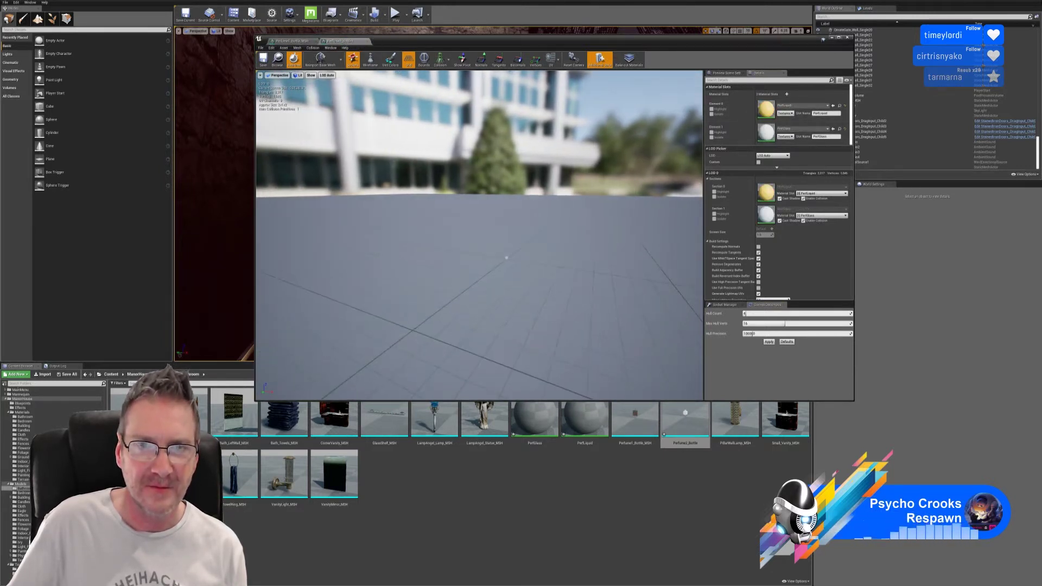
left_click_drag(488, 239, 489, 202)
right_click(768, 110)
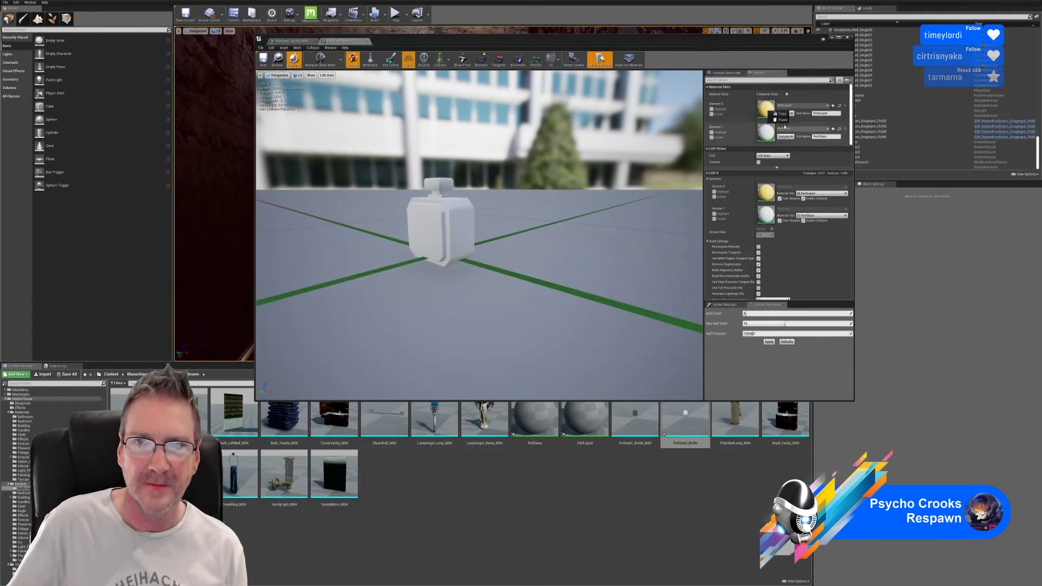
left_click(824, 258)
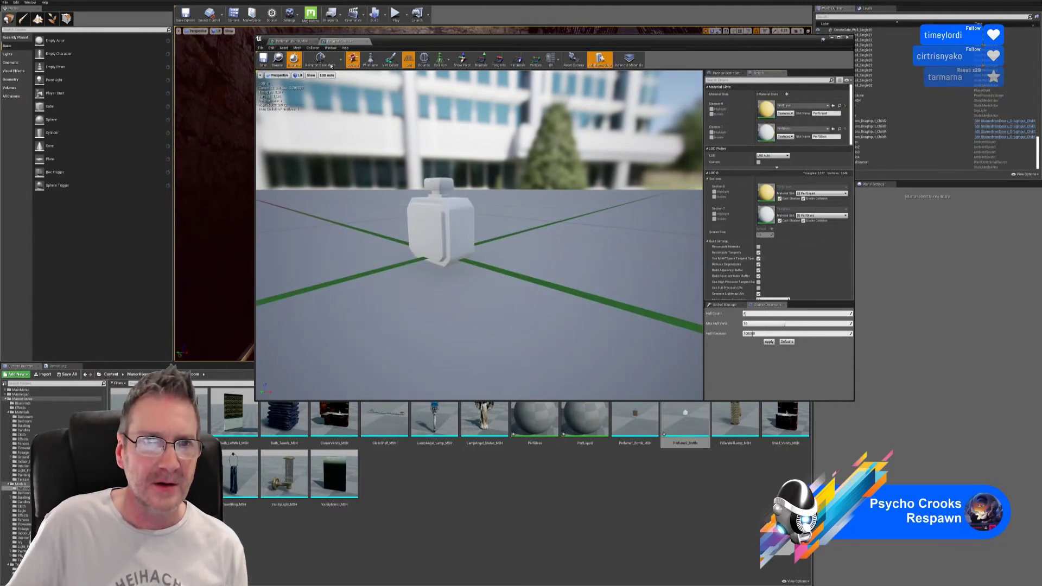
- Copy the clear glass material from Element 1 of Perfume1_Bottle_MSH to Element 1 of Perfume2_Bottle
left_click(310, 43)
right_click(767, 129)
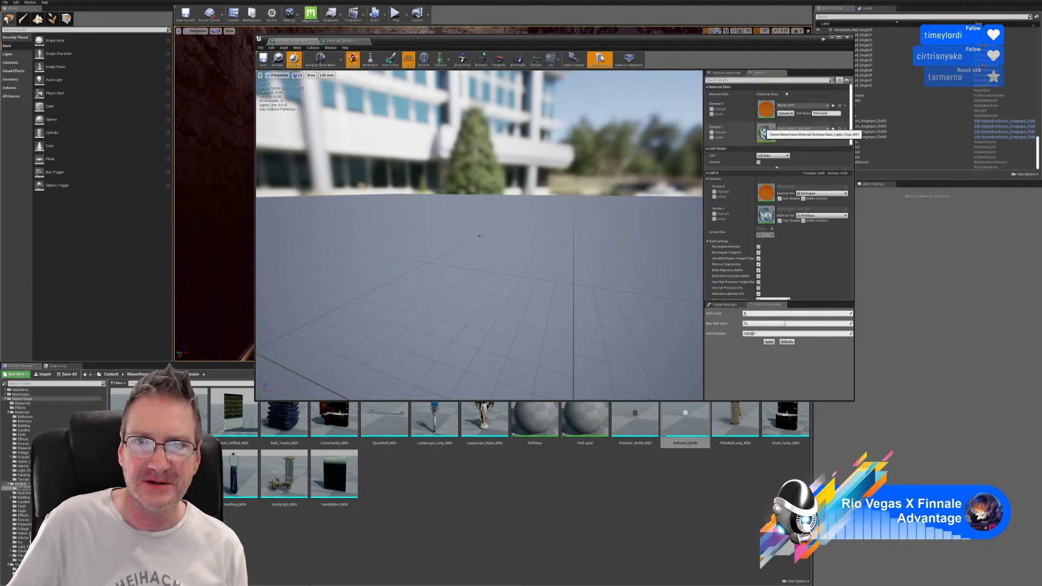
left_click(779, 132)
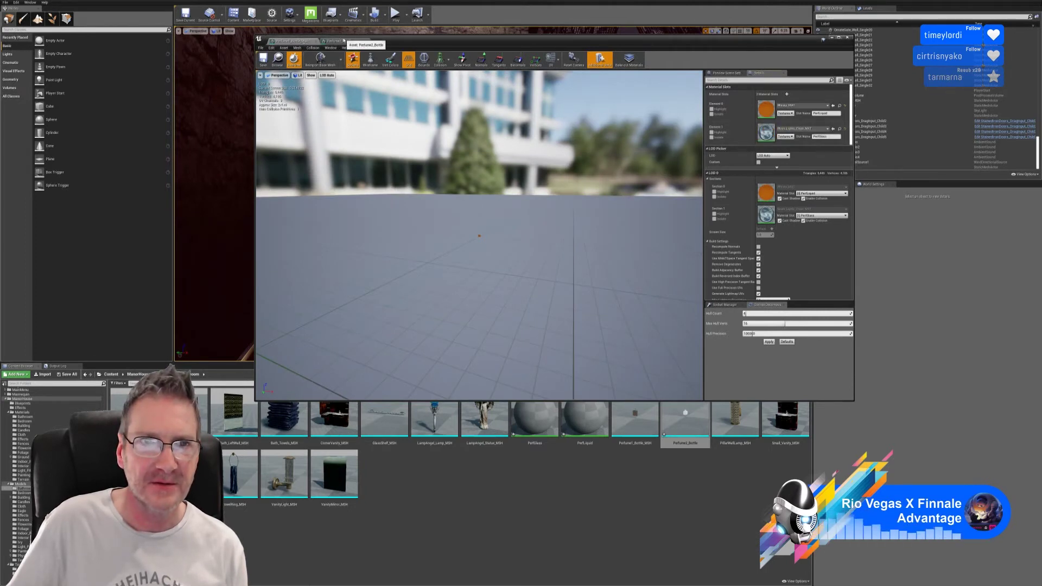
left_click(343, 41)
right_click(768, 134)
left_click(778, 143)
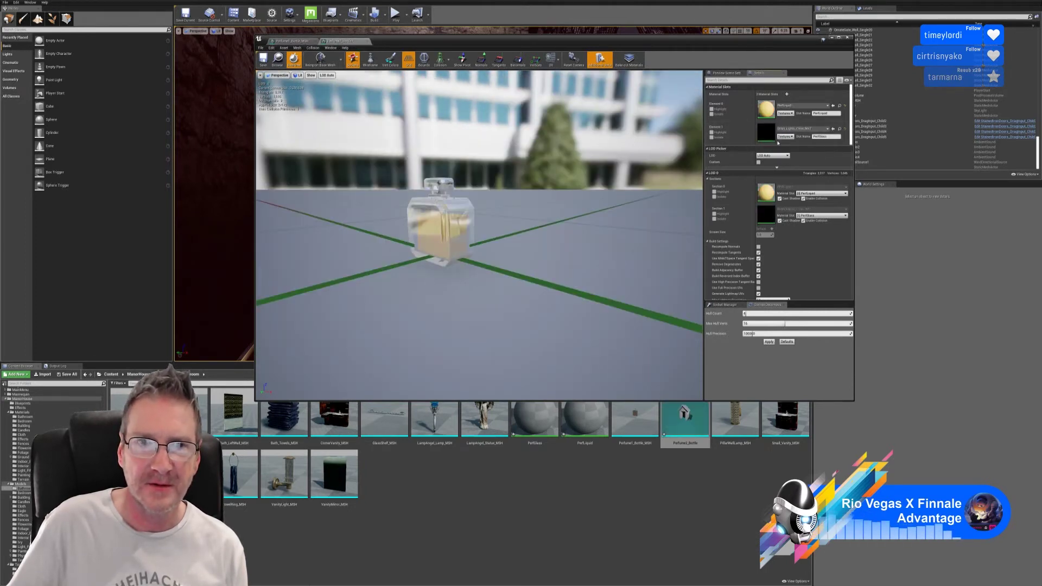
- Copy Whisky_MAT from Element 0 of Perfume1_Bottle_MSH to Element 0 of Perfume2_Bottle and save the mesh
left_click(291, 41)
right_click(767, 106)
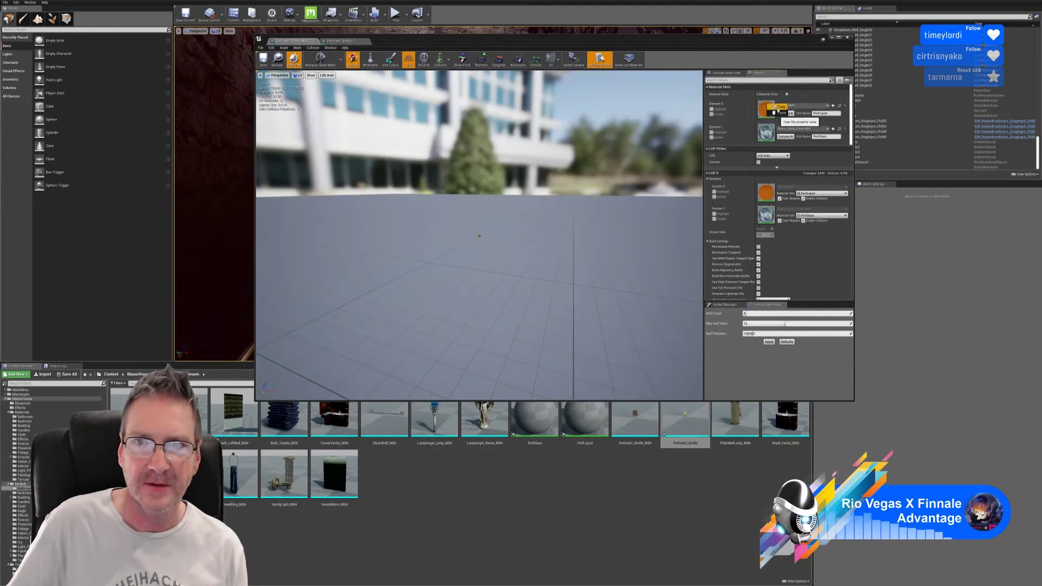
left_click(779, 110)
left_click(341, 42)
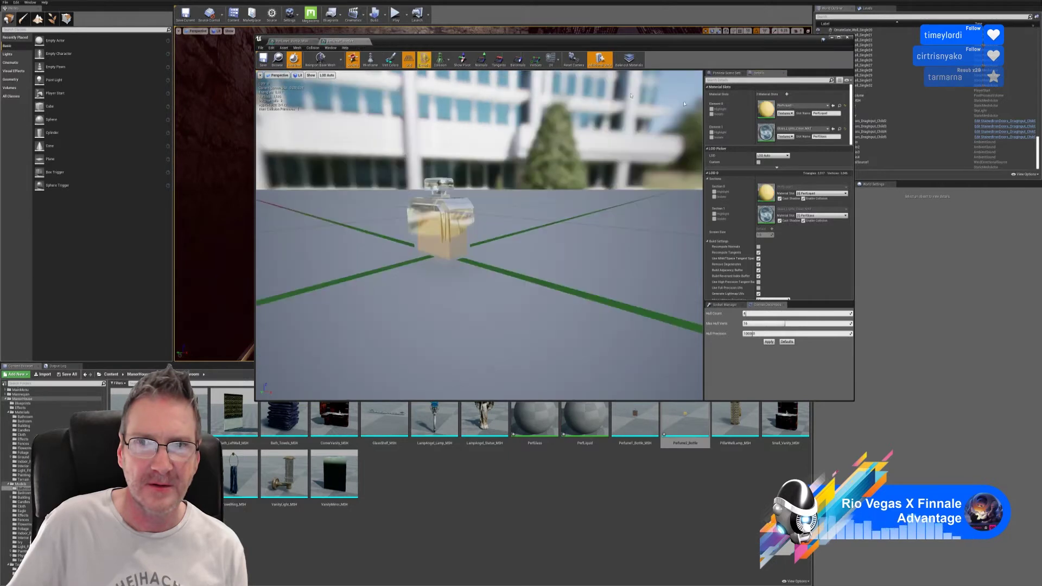
right_click(772, 106)
left_click(787, 114)
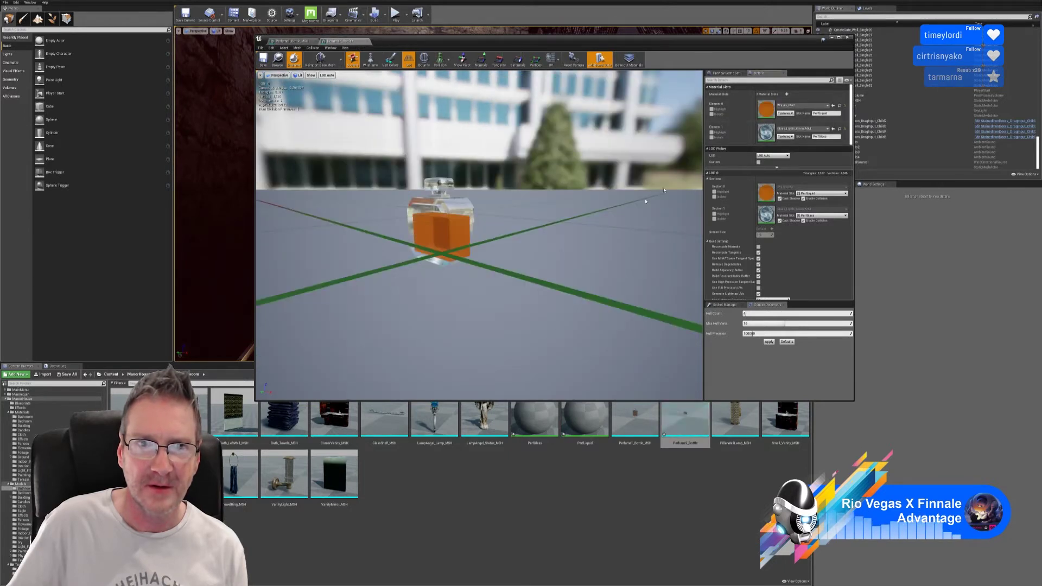
scroll(645, 198, "down", 10)
scroll(479, 233, "up", 10)
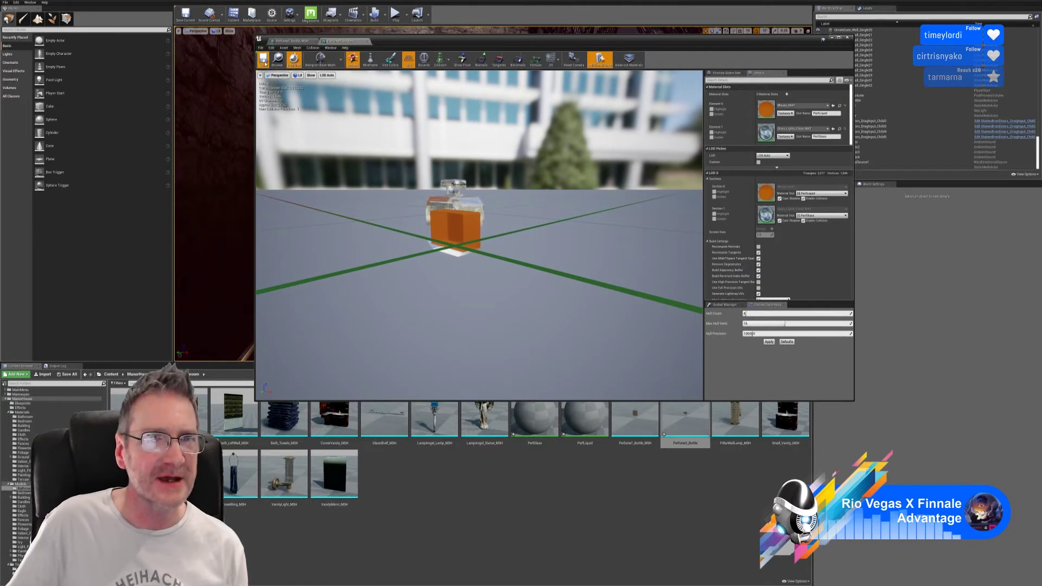
left_click(264, 61)
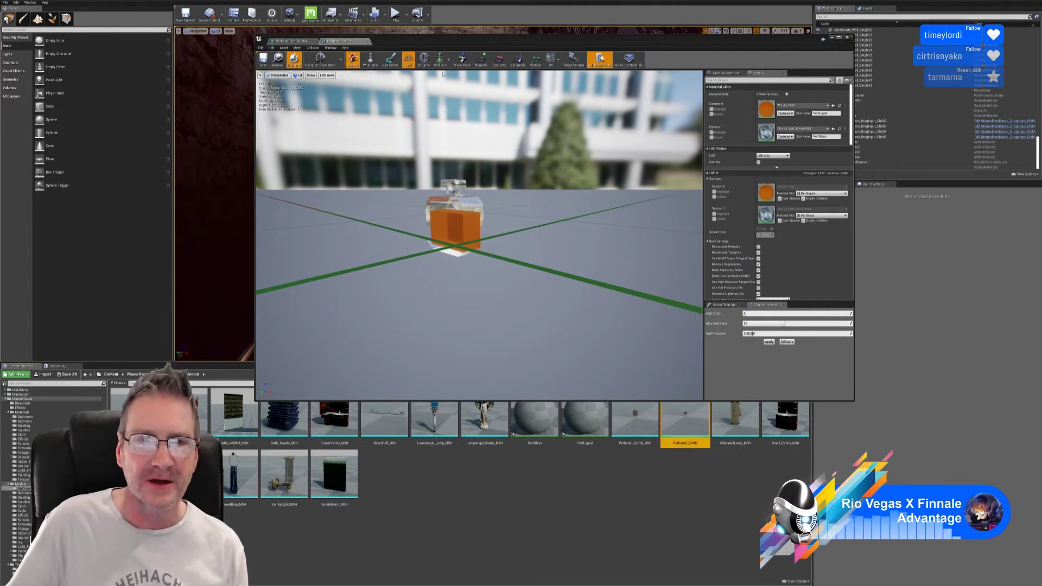
- Set Percent Triangles to 50 in the reduction settings of Perfume1_Bottle_MSH and apply the changes
left_click(293, 42)
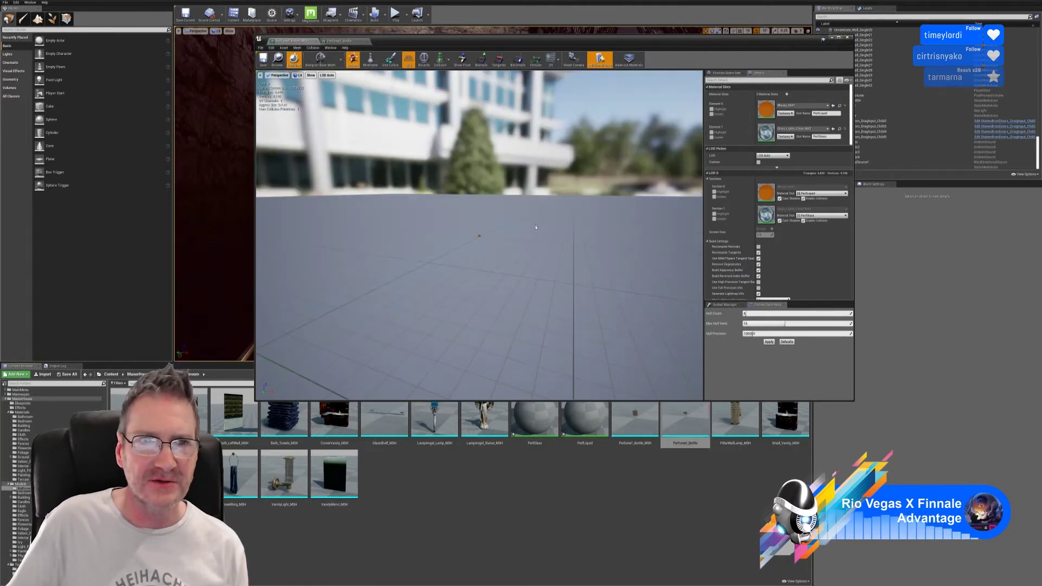
left_click_drag(536, 227, 549, 224)
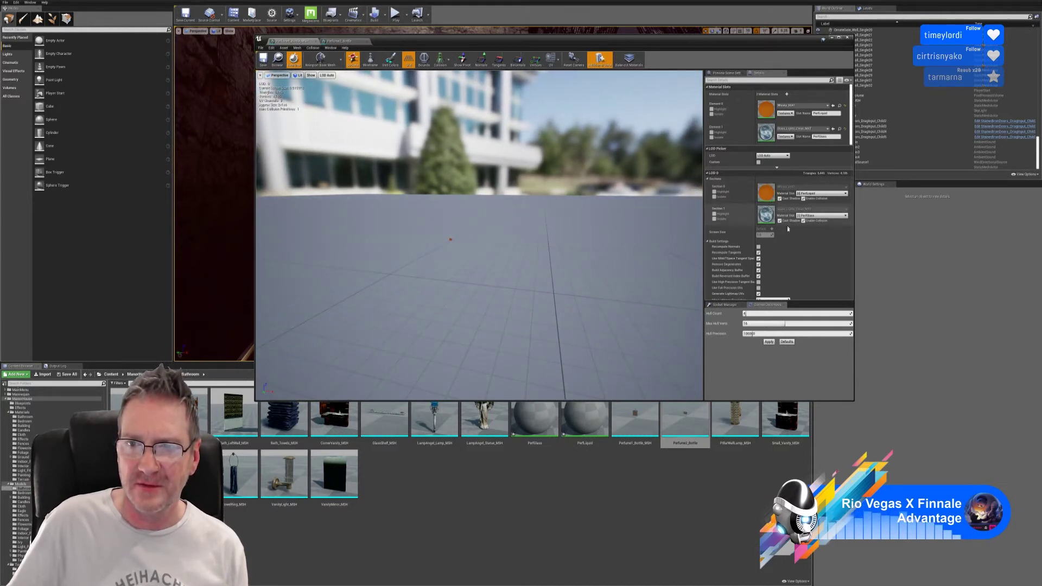
scroll(809, 228, "down", 3)
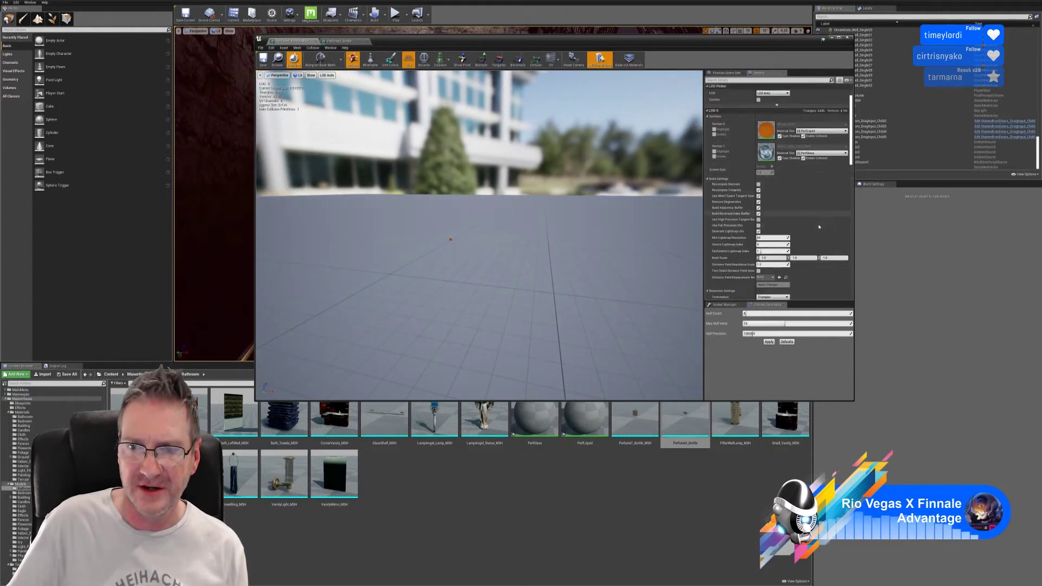
scroll(814, 229, "down", 3)
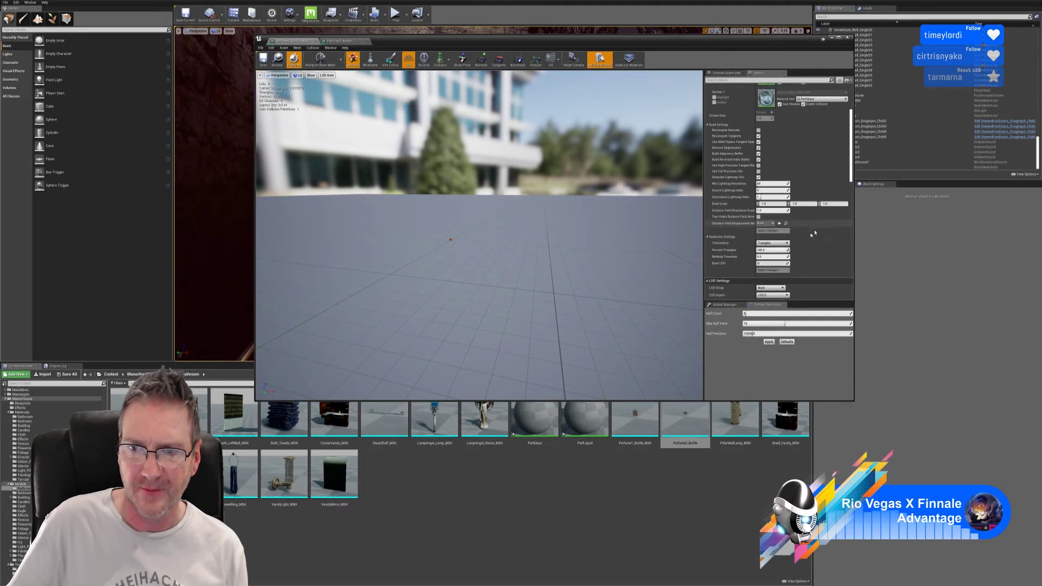
left_click(771, 250)
type("5")
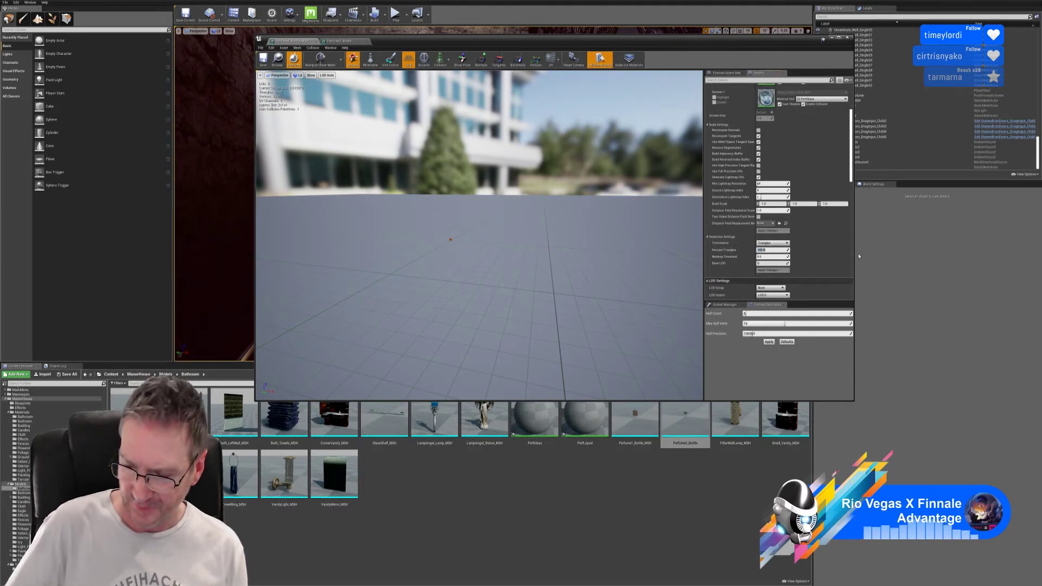
type("0")
key("Return")
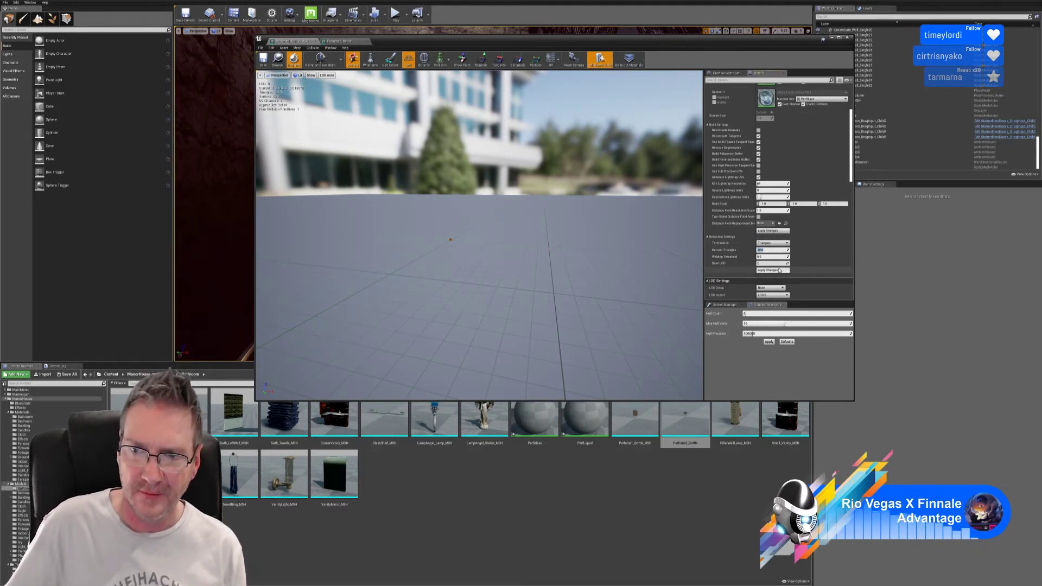
left_click(774, 270)
left_click_drag(495, 301, 462, 233)
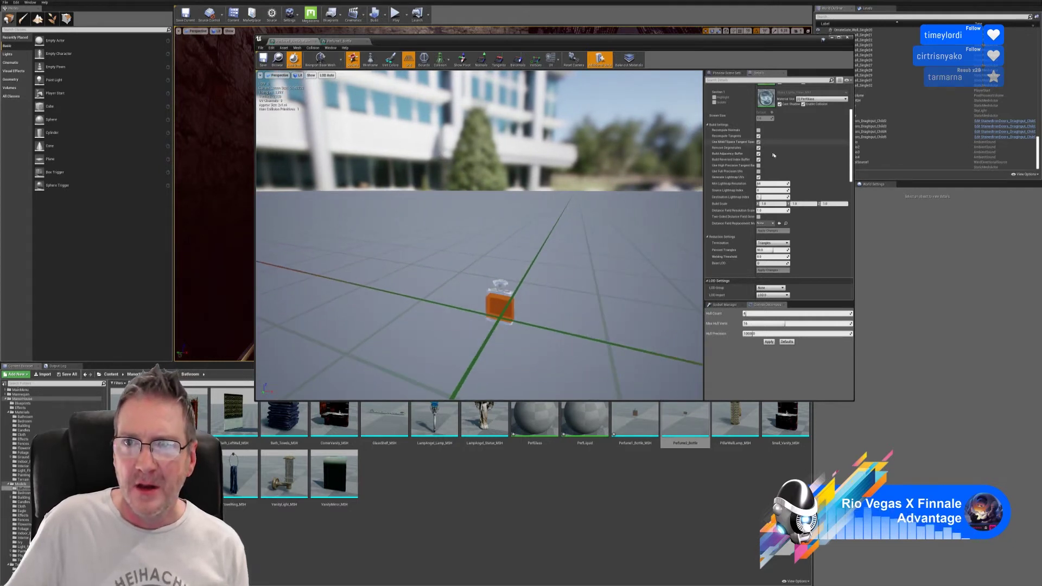
- Turn on Custom LOD mode for Perfume1_Bottle_MSH and increase its number of LODs, applying the changes and saving the mesh
scroll(714, 228, "up", 5)
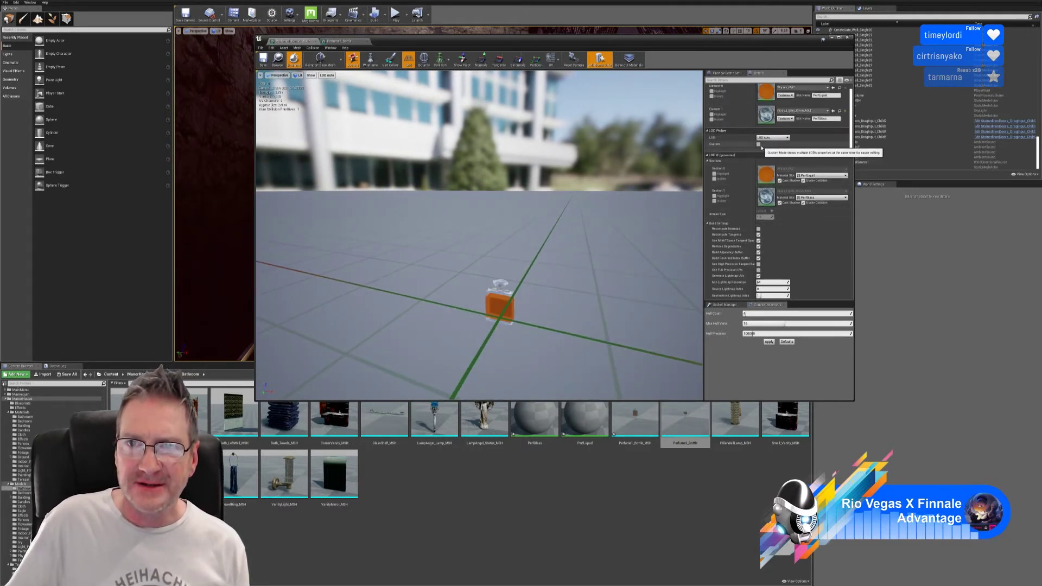
left_click(759, 145)
scroll(807, 265, "down", 2)
scroll(807, 265, "down", 5)
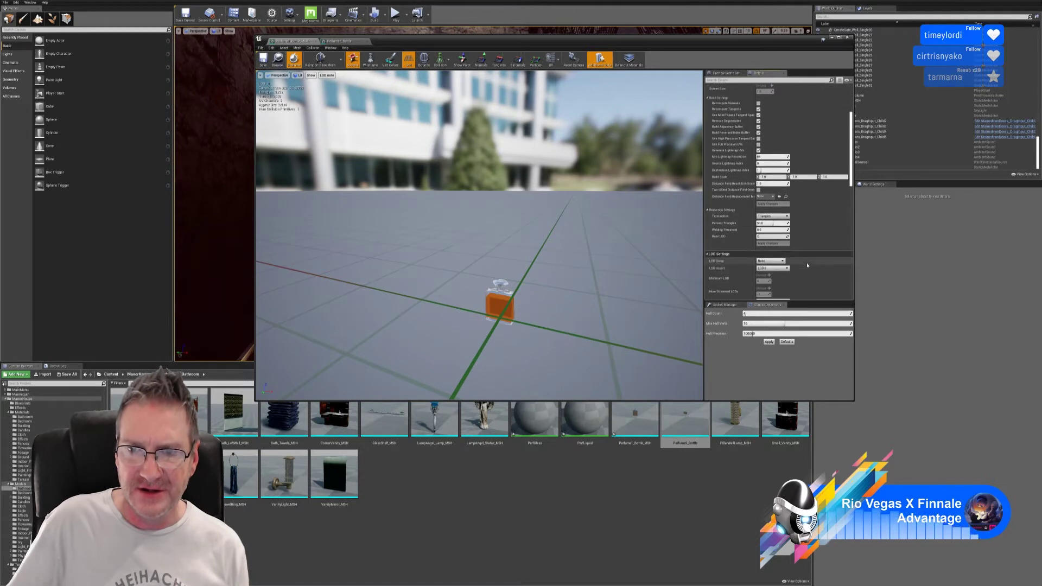
left_click_drag(765, 247, 779, 259)
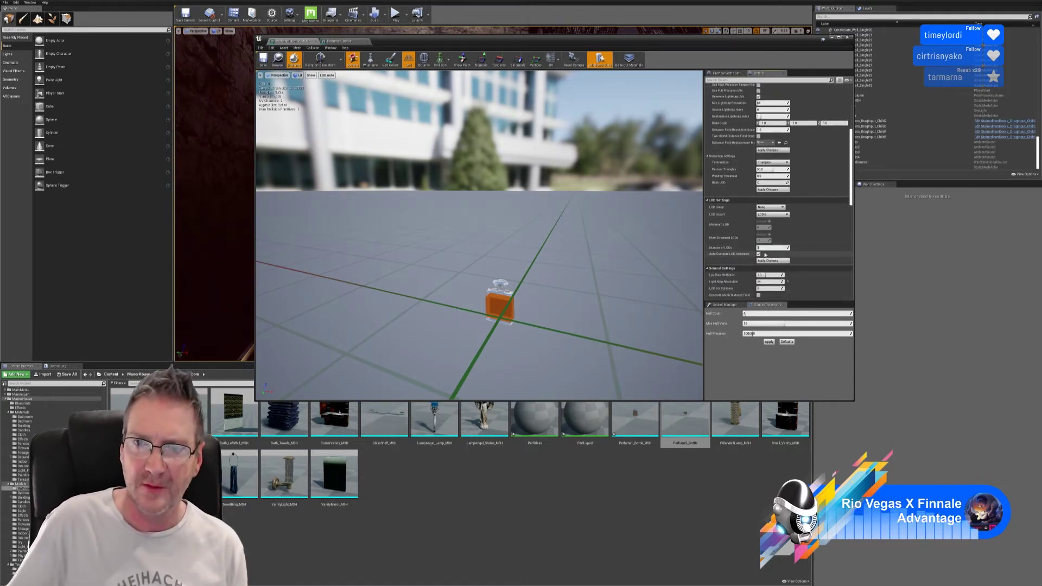
left_click(770, 261)
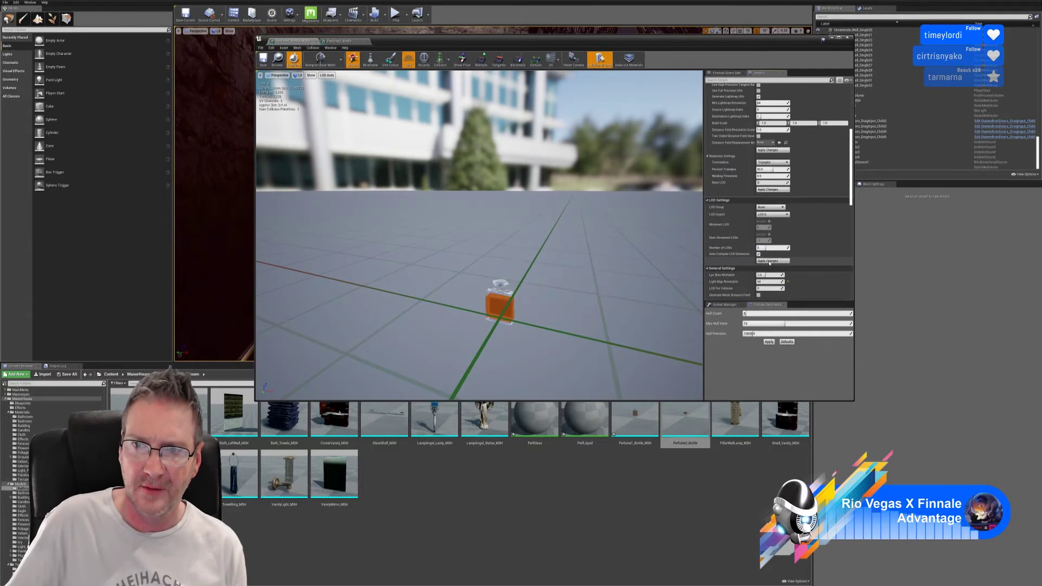
left_click_drag(478, 299, 319, 165)
left_click(263, 58)
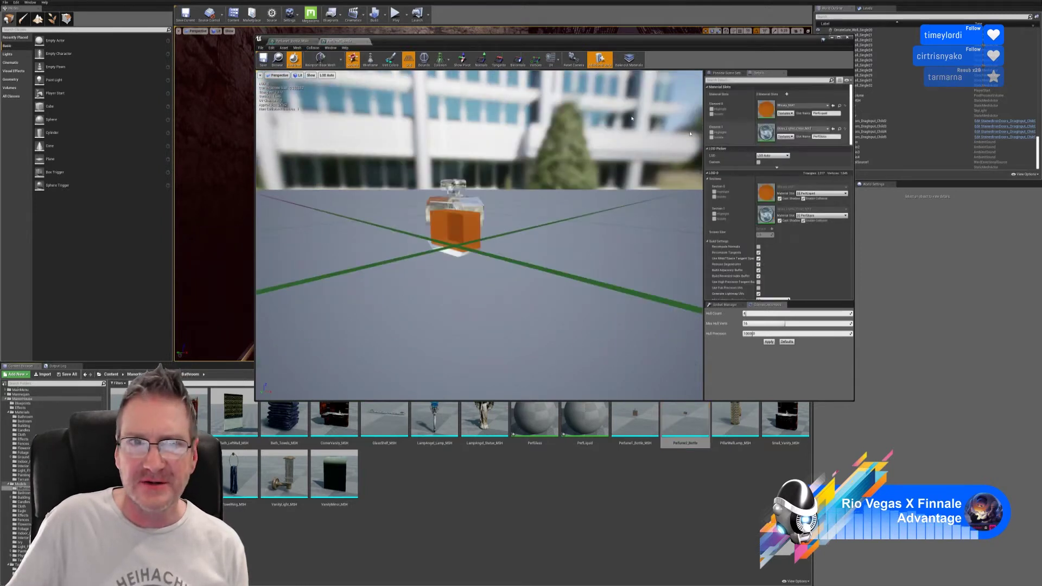
- Set Percent Triangles to 50 in the reduction settings of Perfume2_Bottle and apply the changes
scroll(805, 208, "down", 2)
scroll(805, 208, "down", 3)
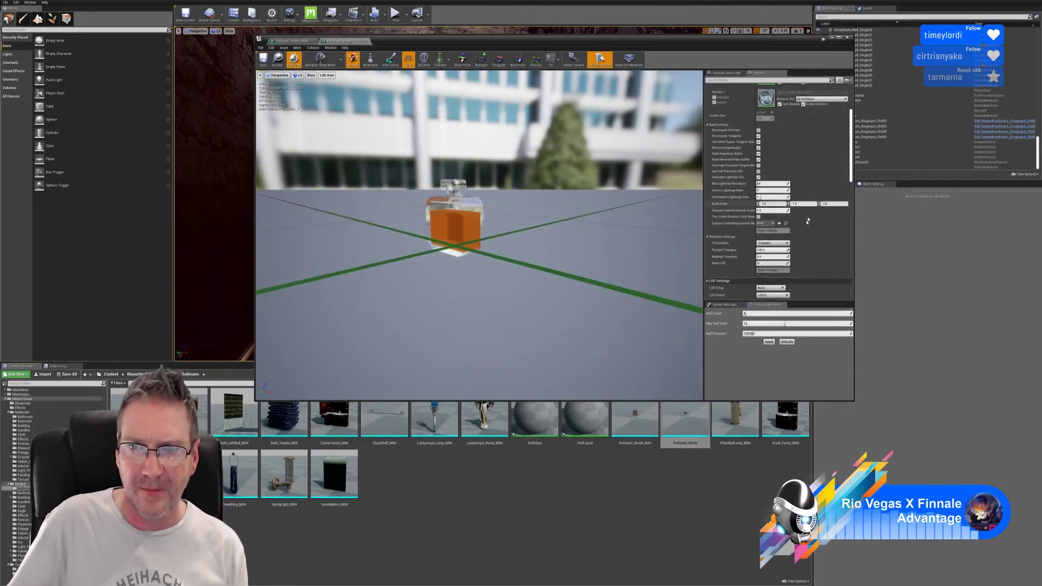
type("5")
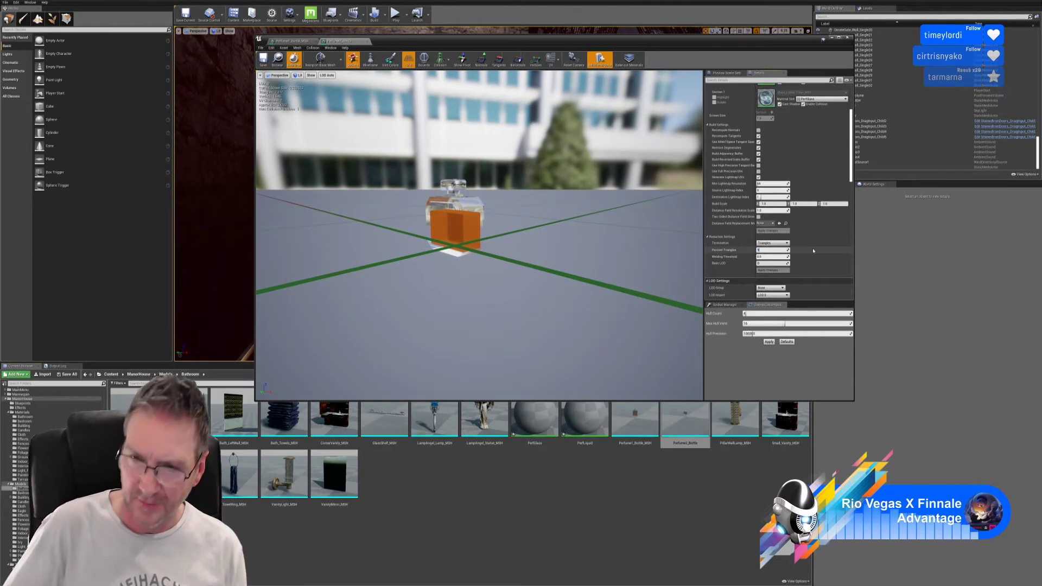
type("0")
key("Return")
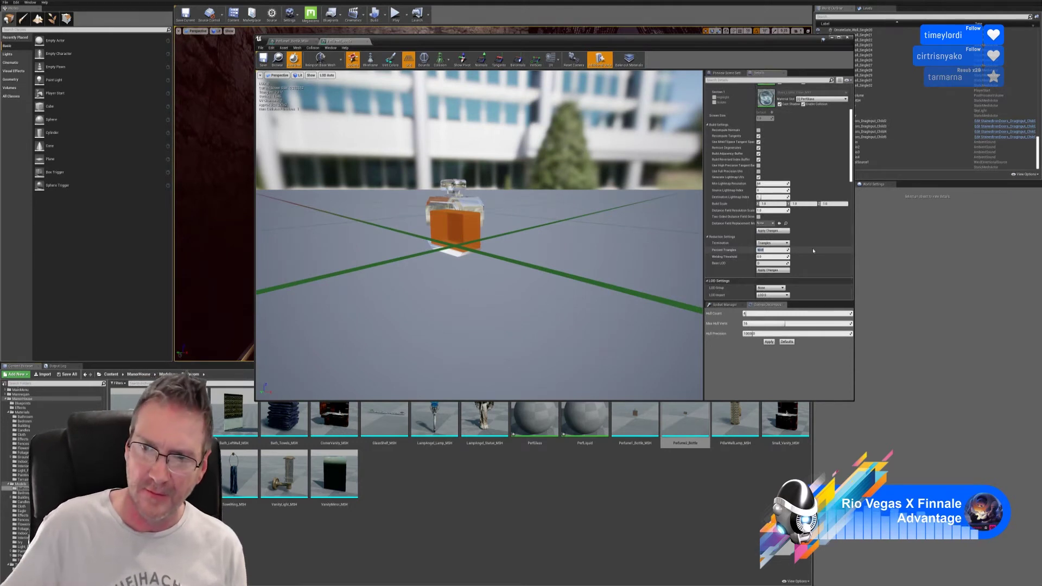
left_click(778, 270)
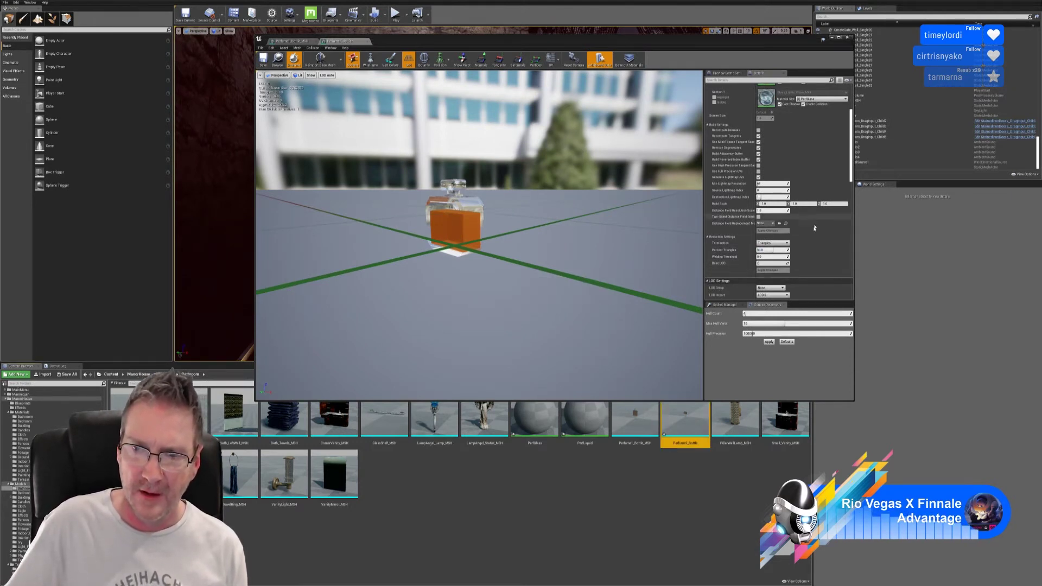
- Increase the number of LODs of Perfume2_Bottle, apply the changes, and save and close the mesh
scroll(793, 179, "up", 5)
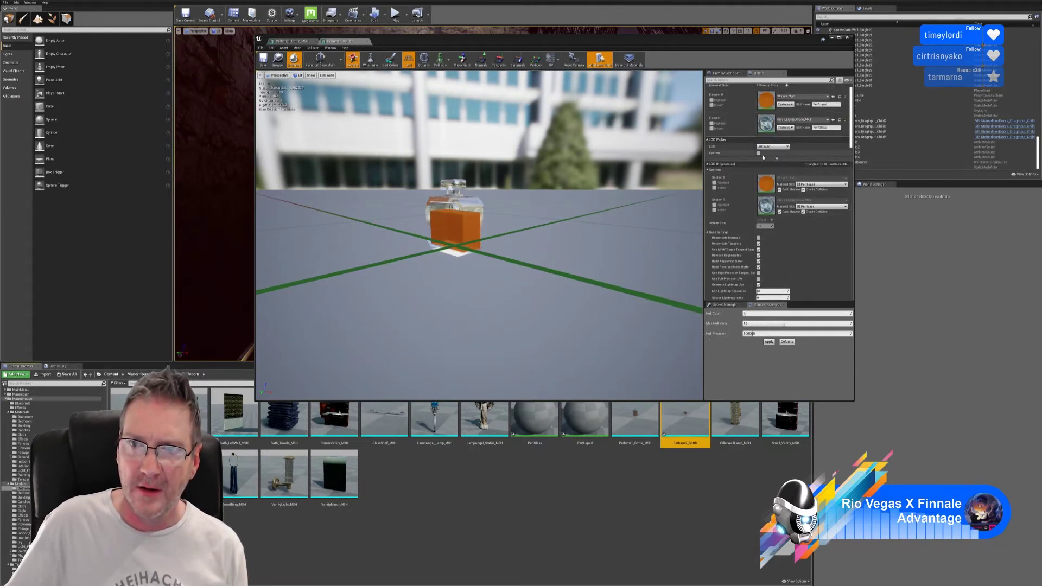
scroll(798, 228, "down", 6)
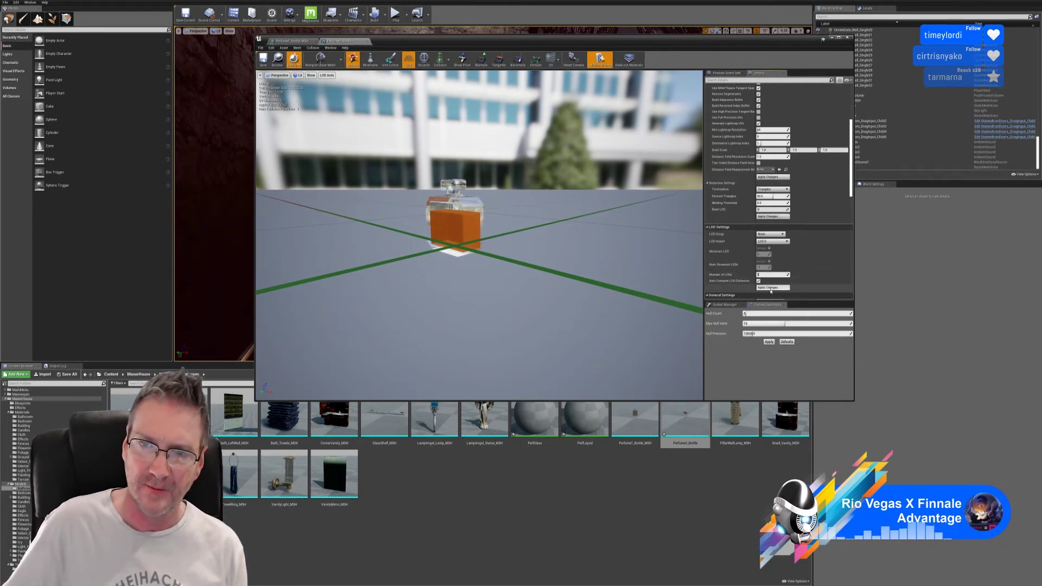
left_click(771, 288)
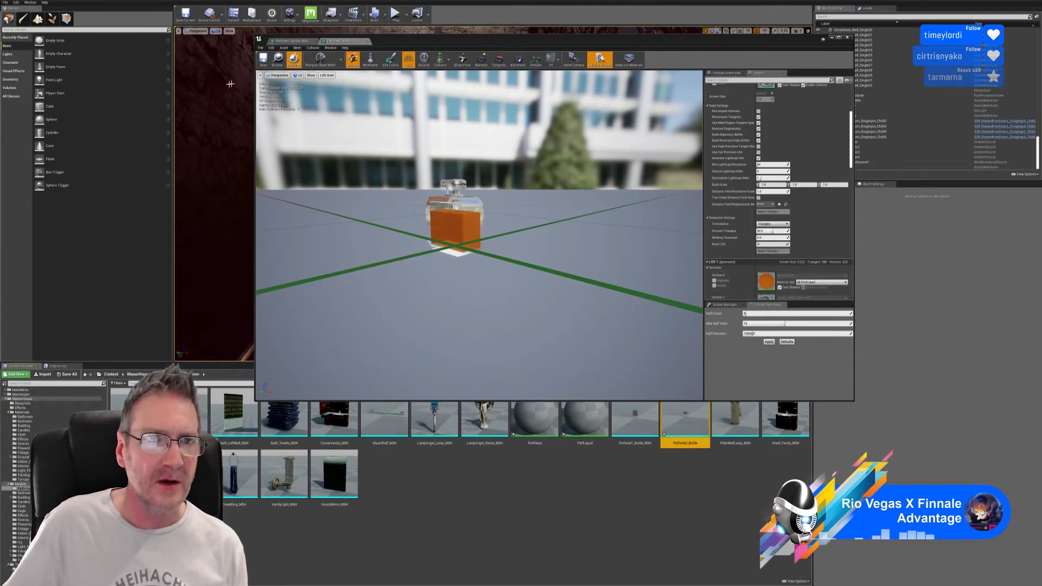
left_click(260, 63)
left_click_drag(478, 271, 456, 315)
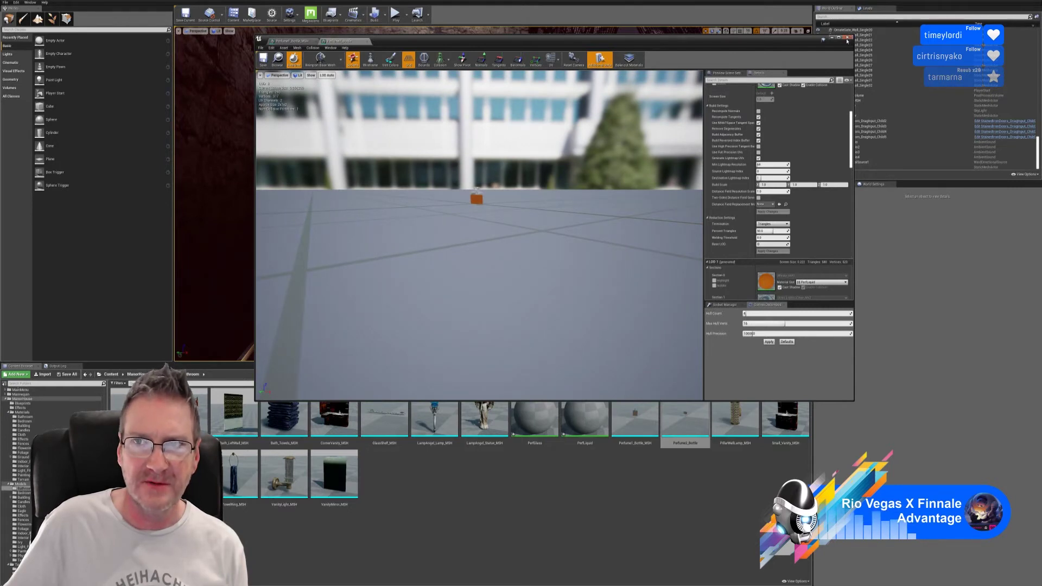
left_click(847, 38)
- Open the GlassShelf_MSH mesh, set its Percent Triangles to 50 in the reduction settings and apply the changes
left_click(383, 421)
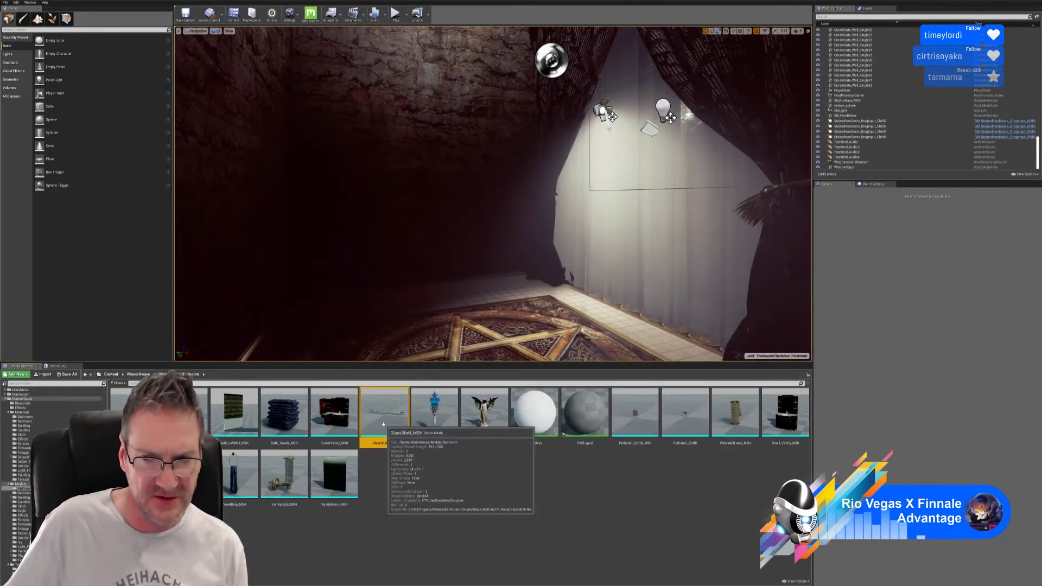
double_click(383, 424)
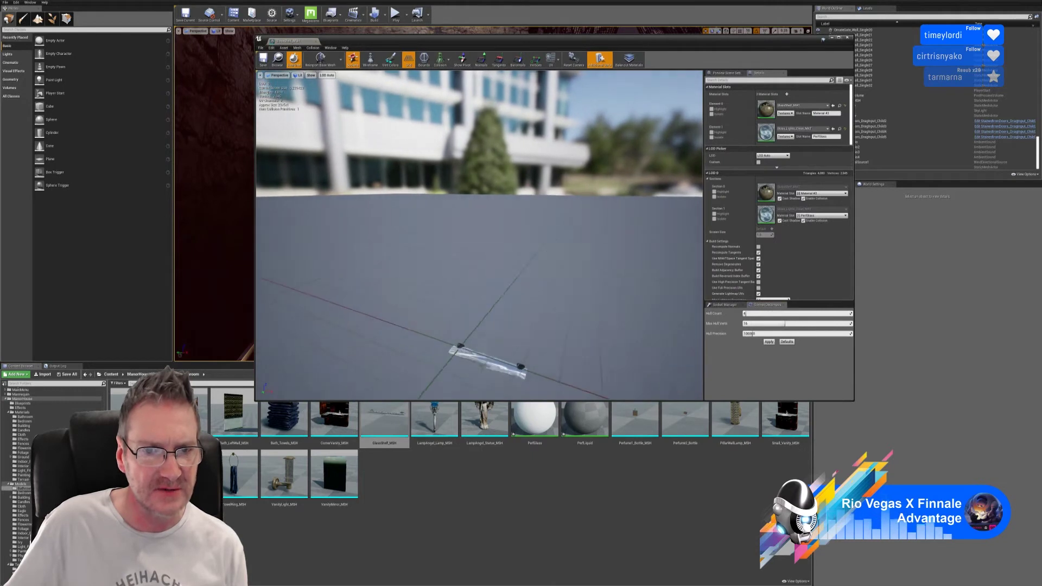
left_click_drag(478, 271, 484, 209)
middle_click_drag(484, 209, 485, 244)
left_click_drag(484, 245, 461, 247)
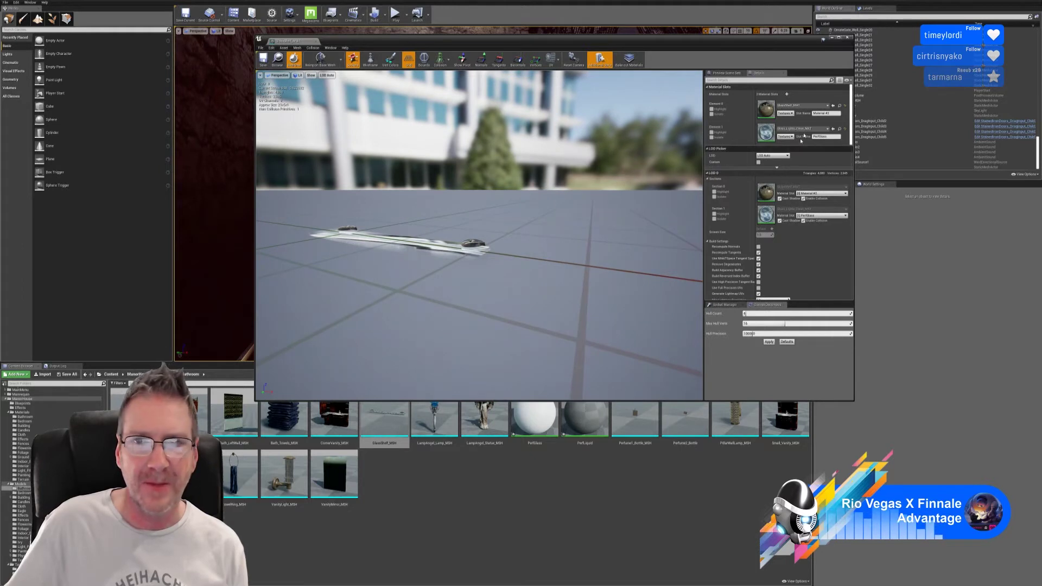
scroll(793, 252, "down", 5)
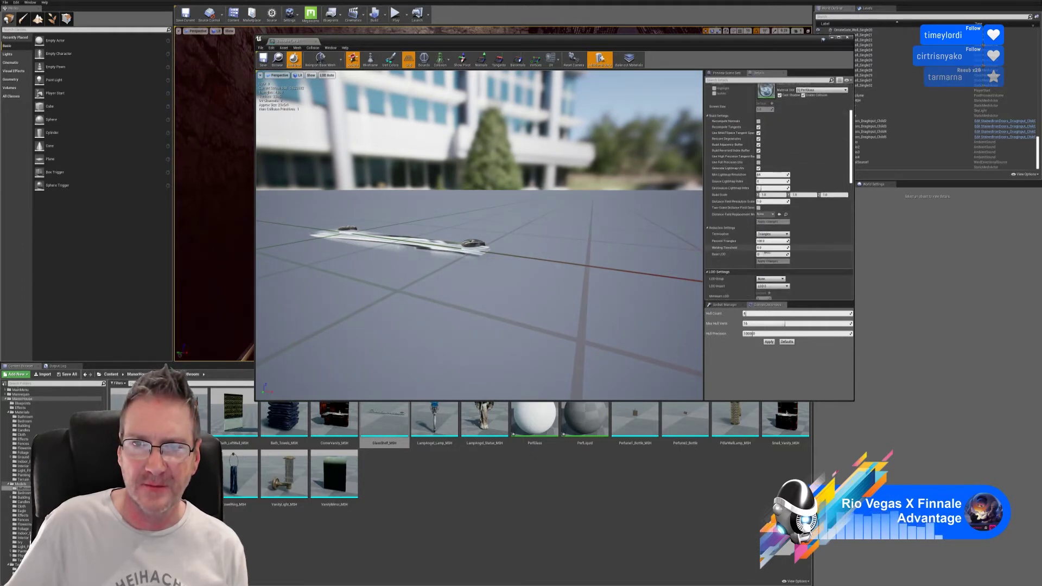
left_click(765, 242)
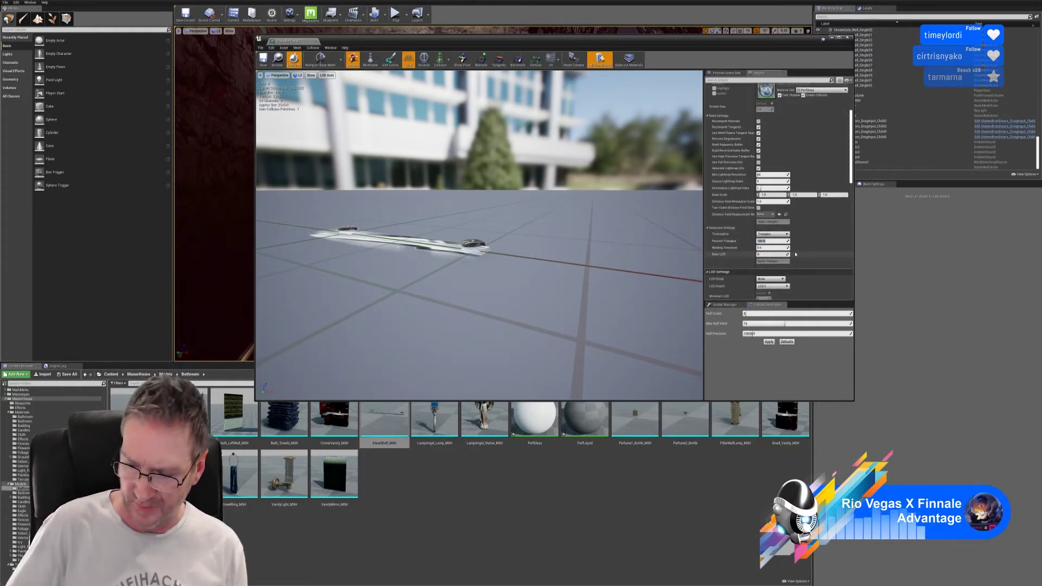
type("50")
key("Return")
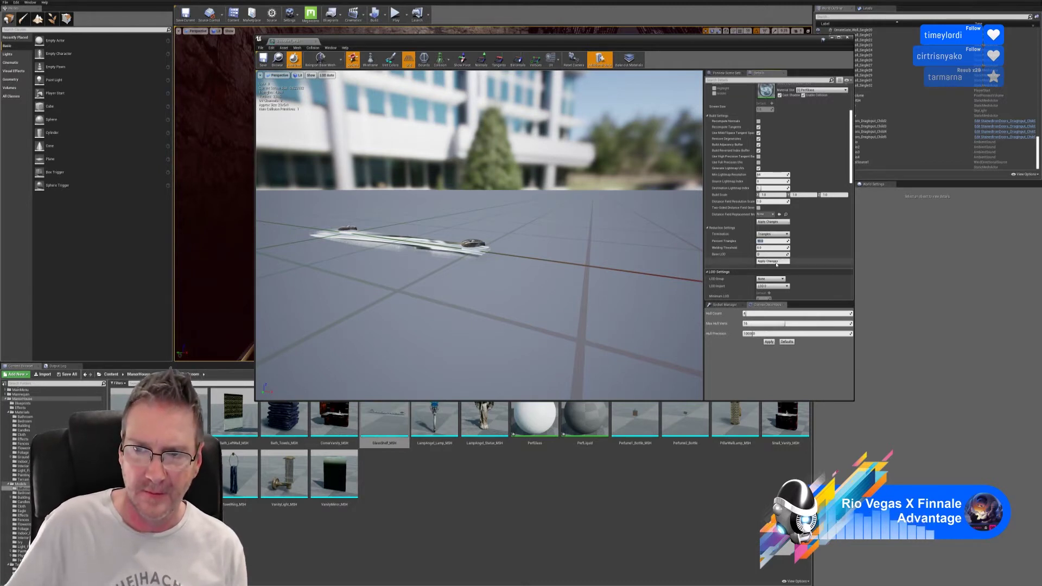
left_click(775, 261)
scroll(765, 165, "up", 5)
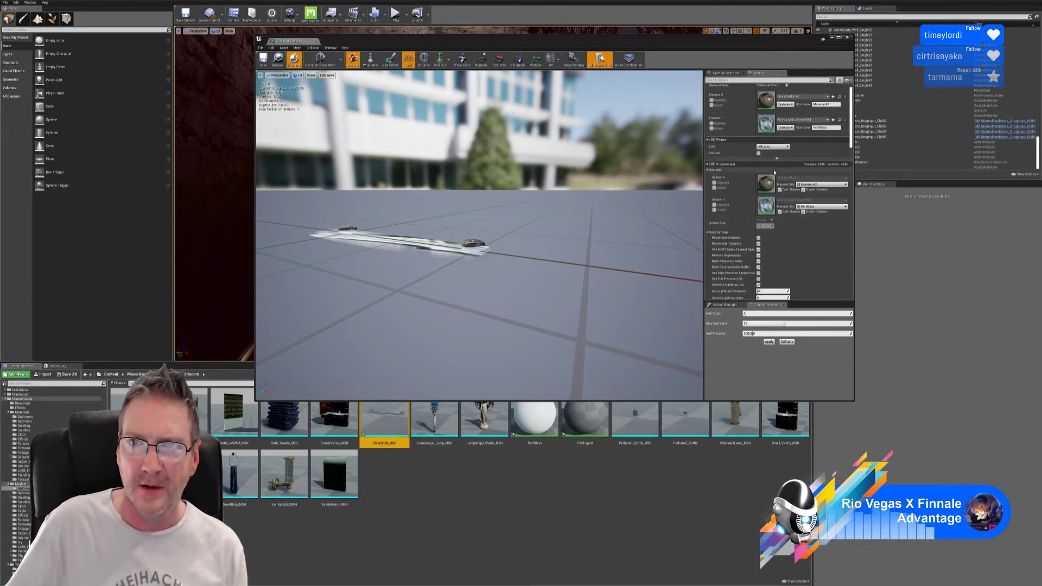
- Turn on Custom LOD mode for GlassShelf_MSH, set its number of LODs to 3 and apply the changes
left_click(759, 167)
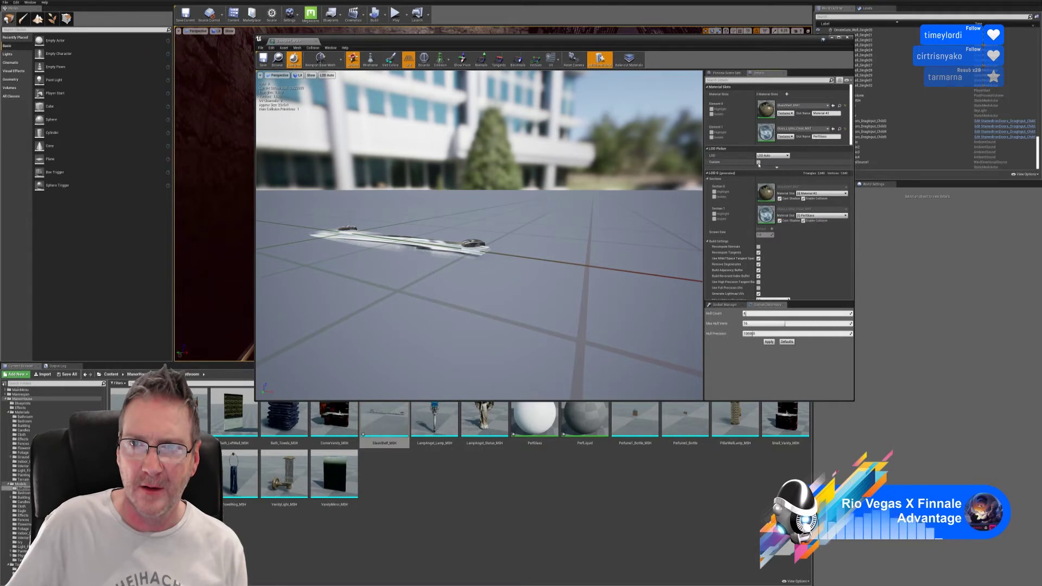
scroll(782, 245, "down", 6)
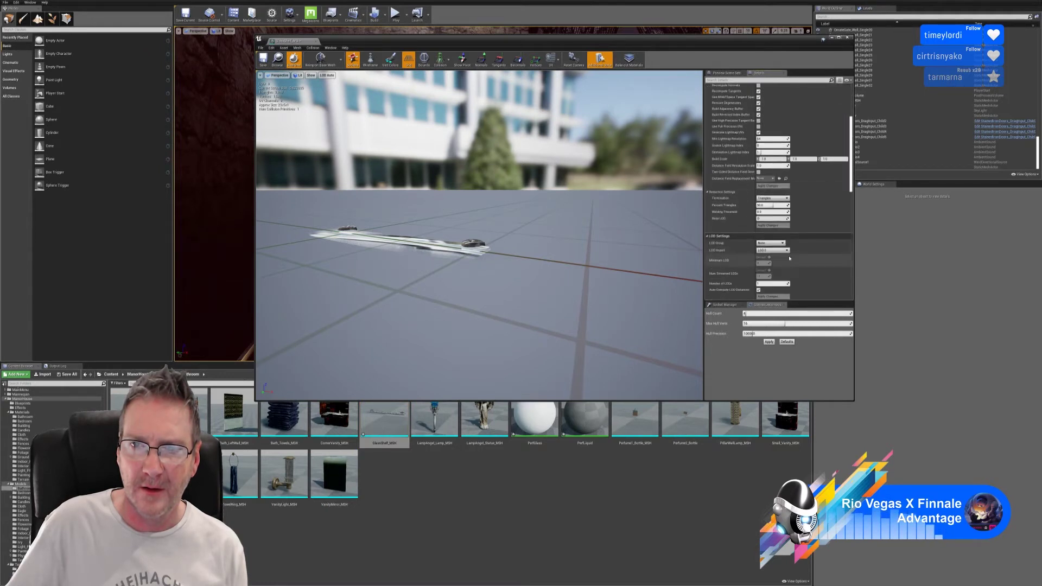
scroll(781, 255, "down", 2)
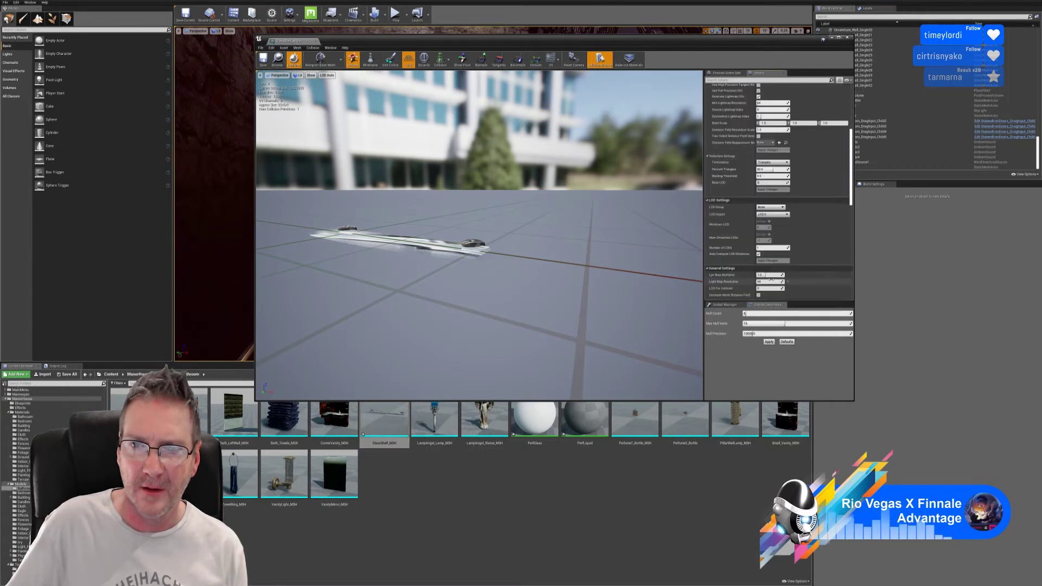
left_click(765, 247)
type("3")
key("Return")
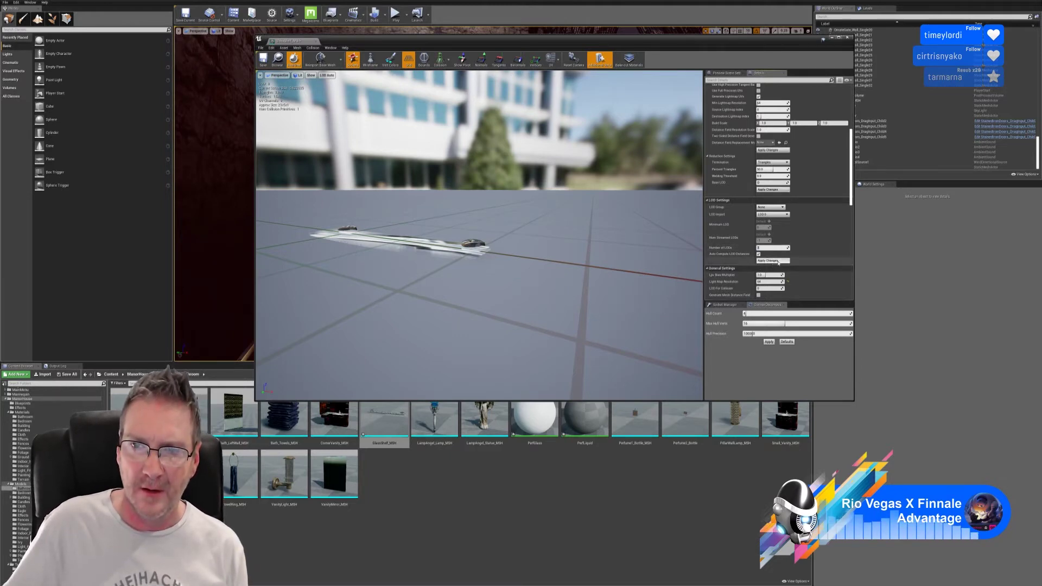
left_click(779, 261)
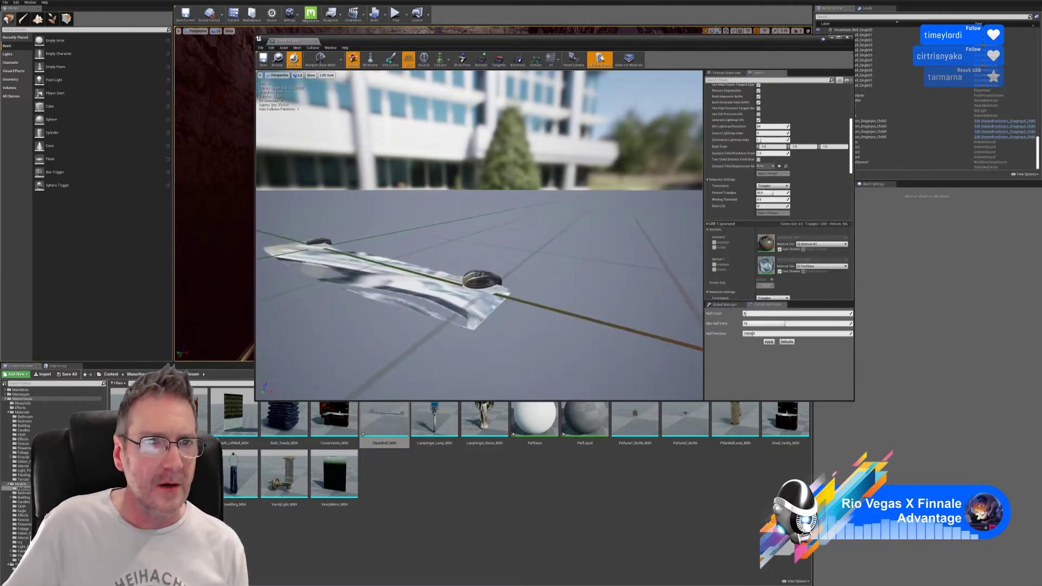
- Check the glass shelf's LODs from different distances, then save and close its mesh
left_click_drag(480, 234, 496, 362)
left_click(263, 64)
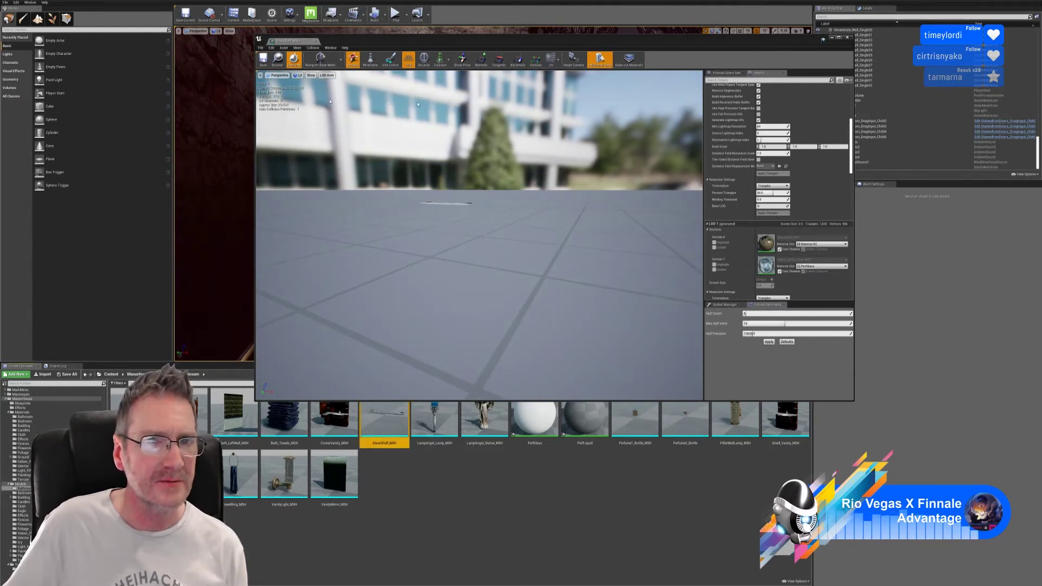
left_click(848, 38)
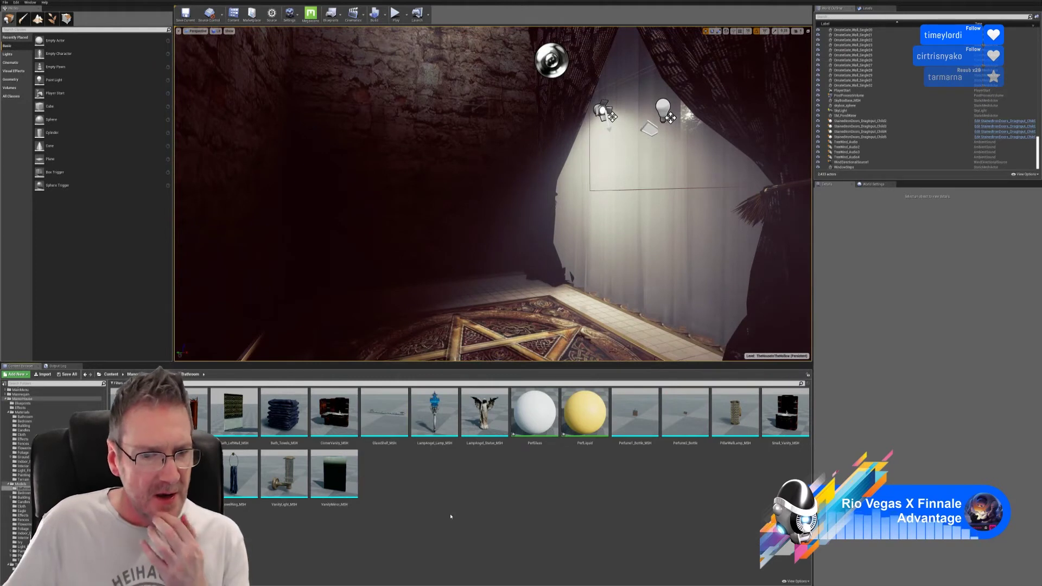
- Open the VanityLight_MSH mesh, set its Percent Triangles to 50 in the reduction settings and apply the changes
double_click(302, 494)
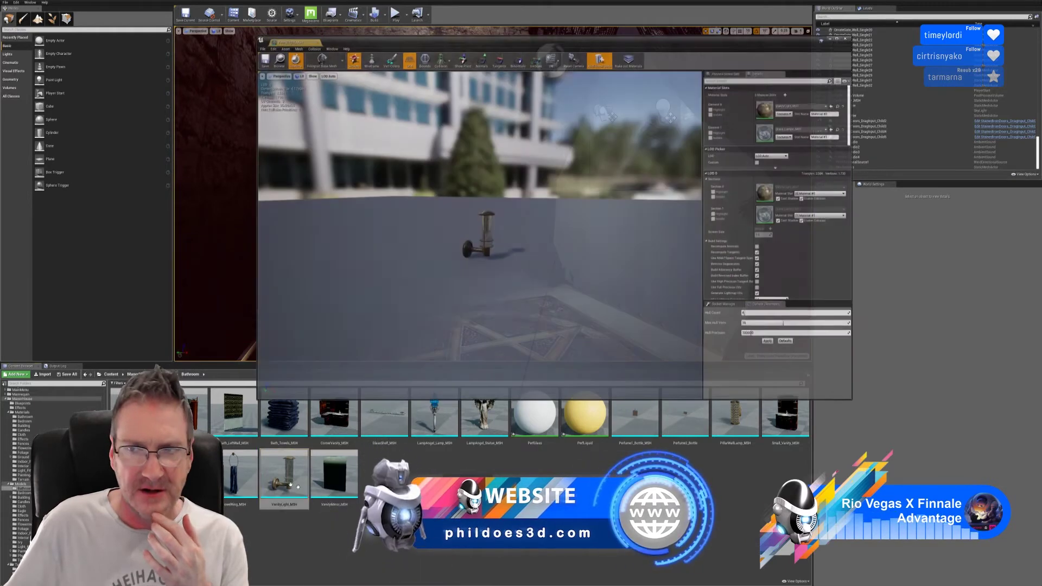
scroll(827, 229, "down", 8)
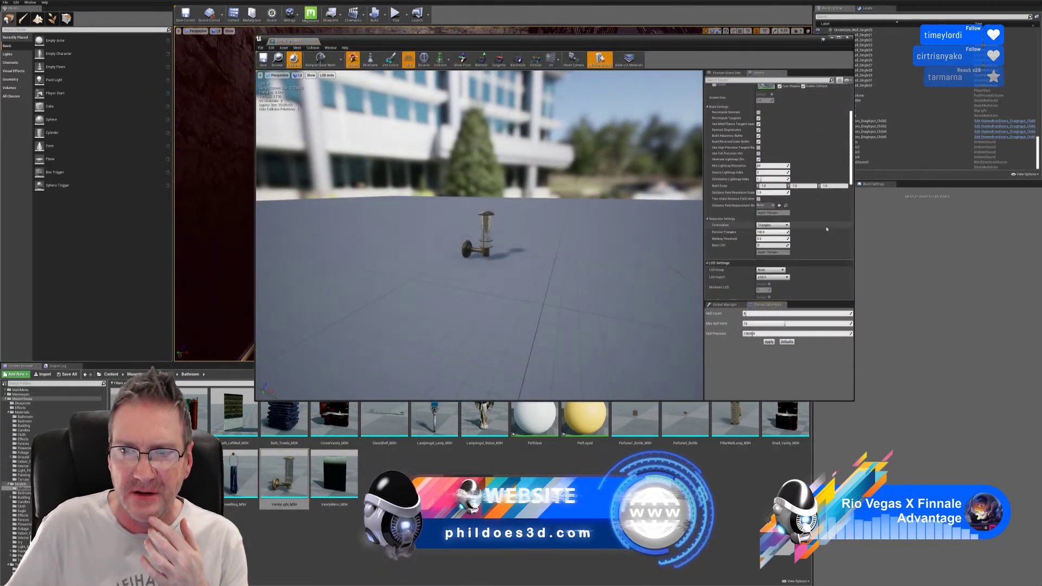
scroll(804, 222, "down", 2)
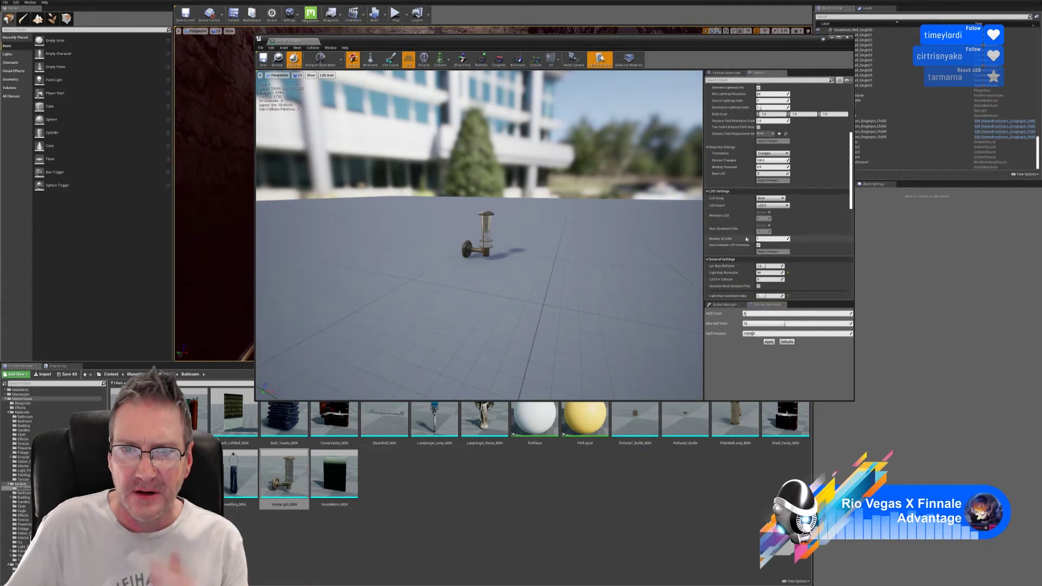
left_click_drag(487, 296, 487, 236)
scroll(782, 198, "up", 2)
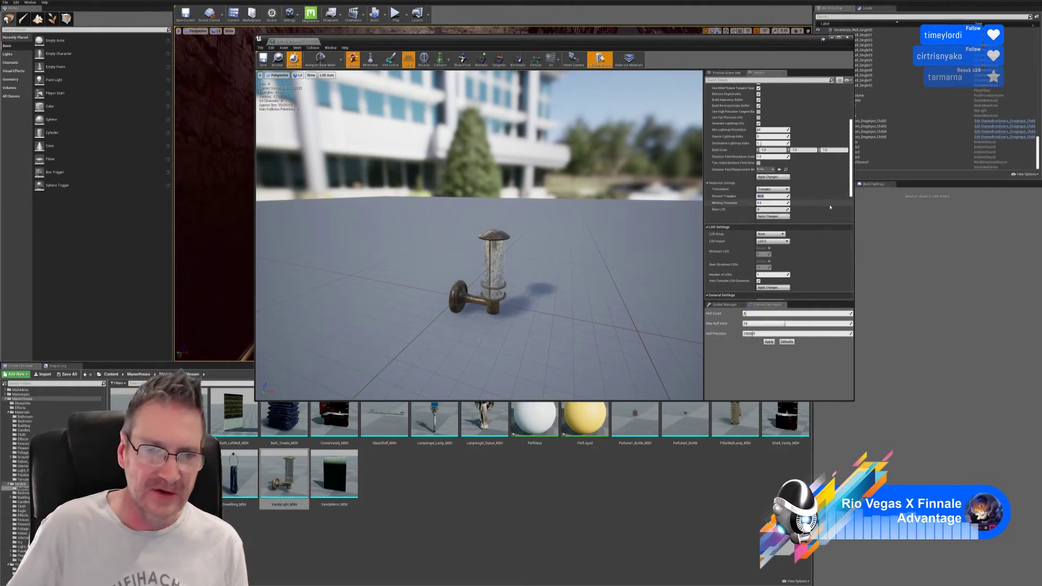
left_click(778, 217)
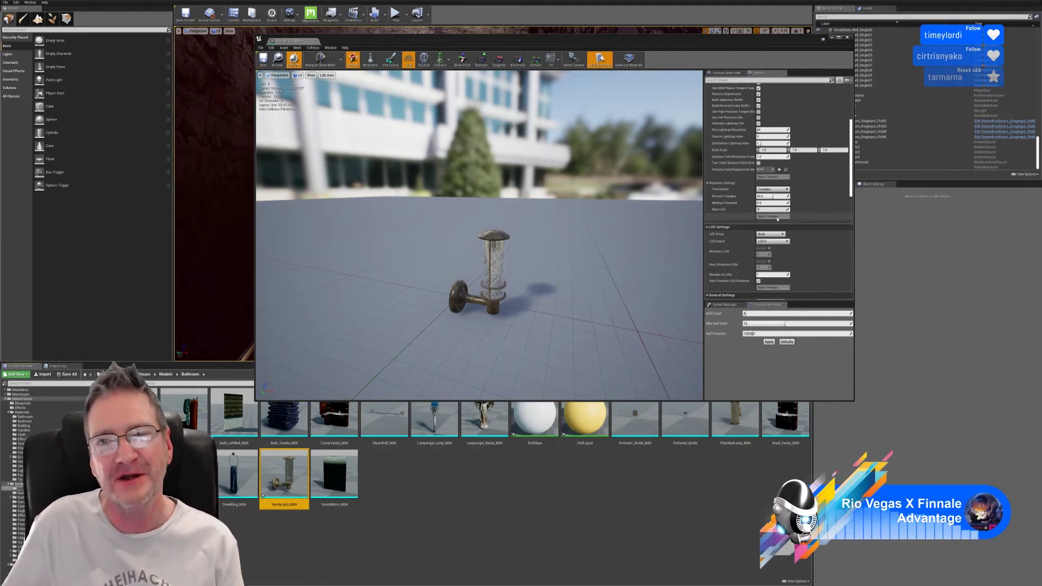
- Turn on Custom LOD mode for VanityLight_MSH, increase and apply its number of LODs, and save and close the mesh
scroll(793, 212, "up", 5)
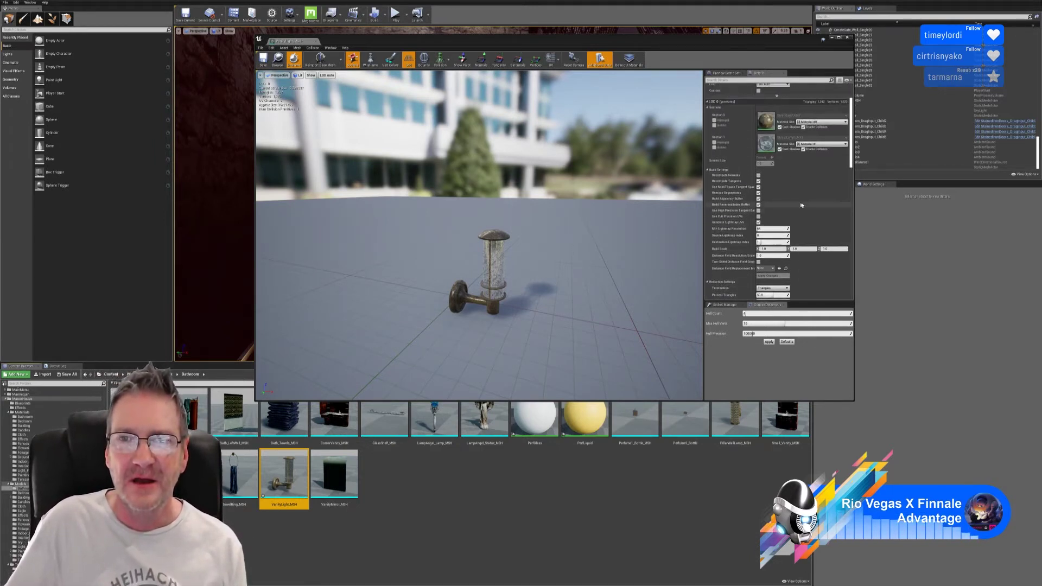
scroll(798, 201, "up", 3)
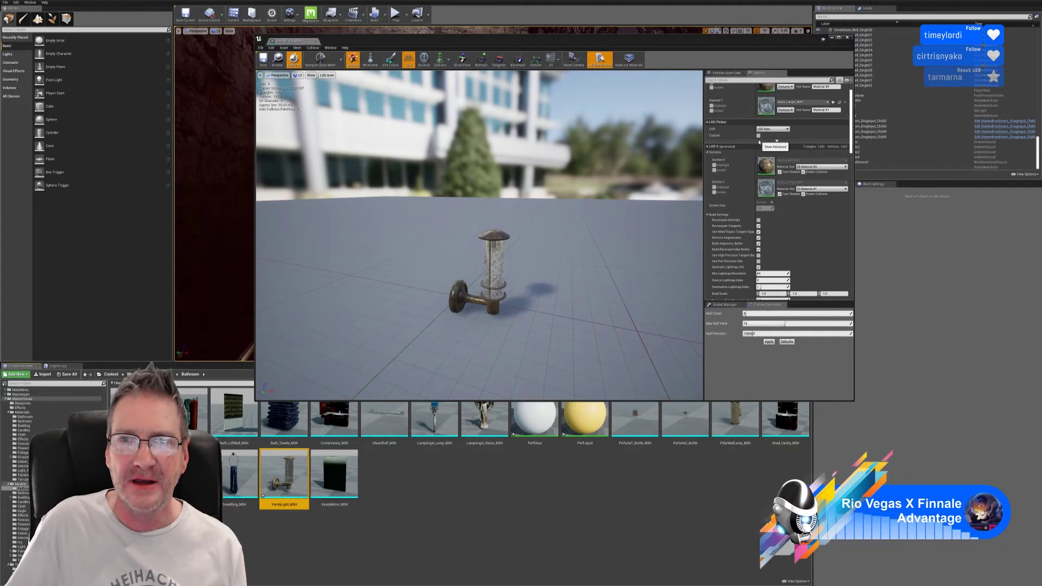
scroll(816, 232, "down", 5)
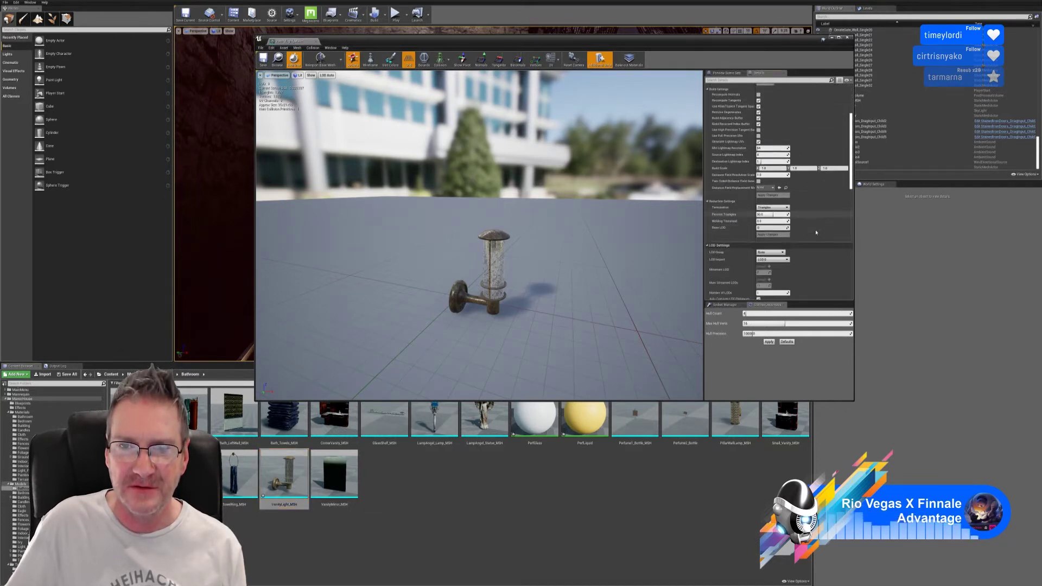
scroll(816, 232, "down", 5)
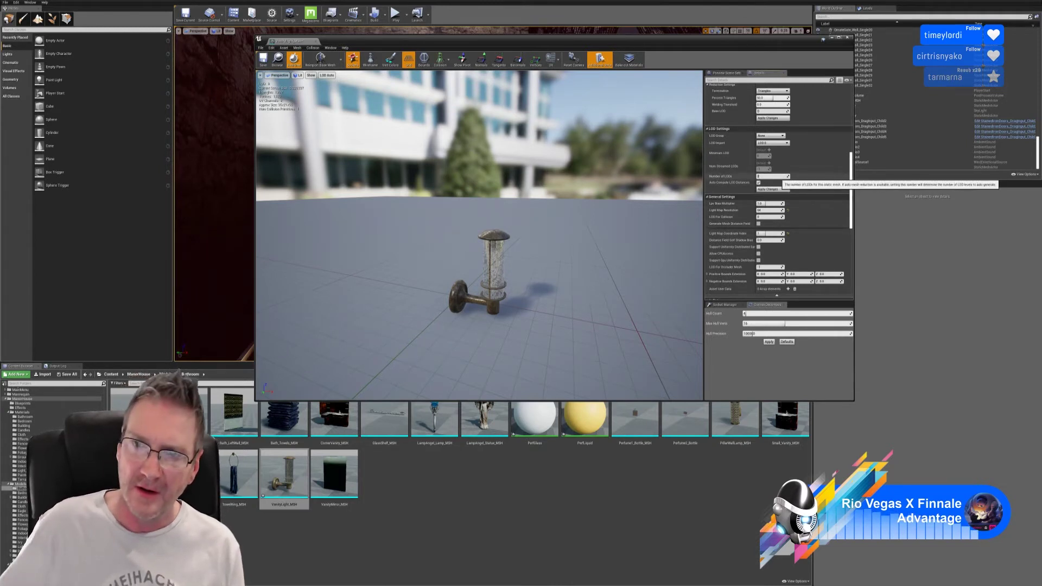
left_click(773, 190)
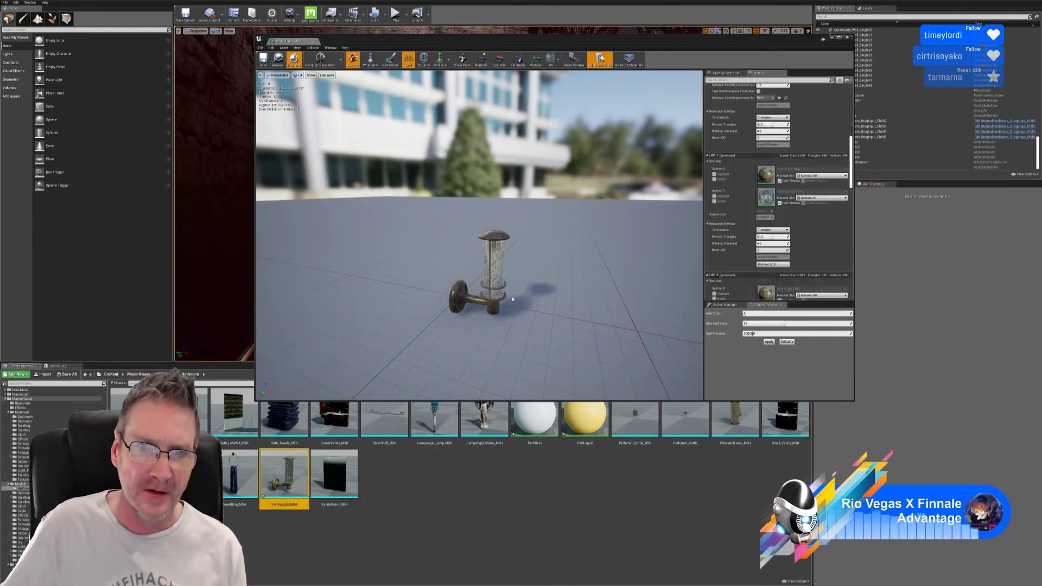
left_click_drag(586, 272, 579, 328)
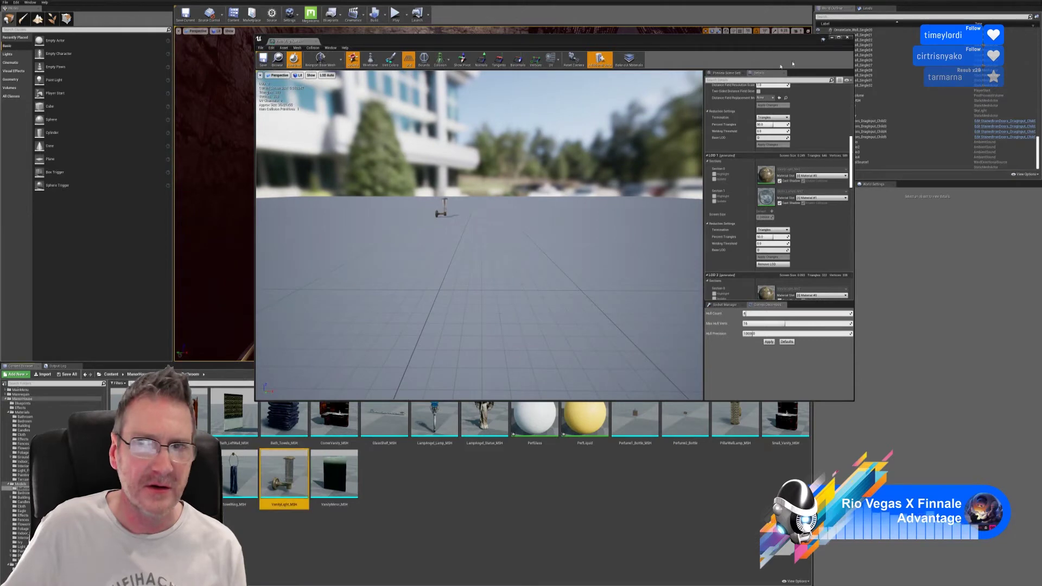
left_click(277, 58)
left_click(849, 39)
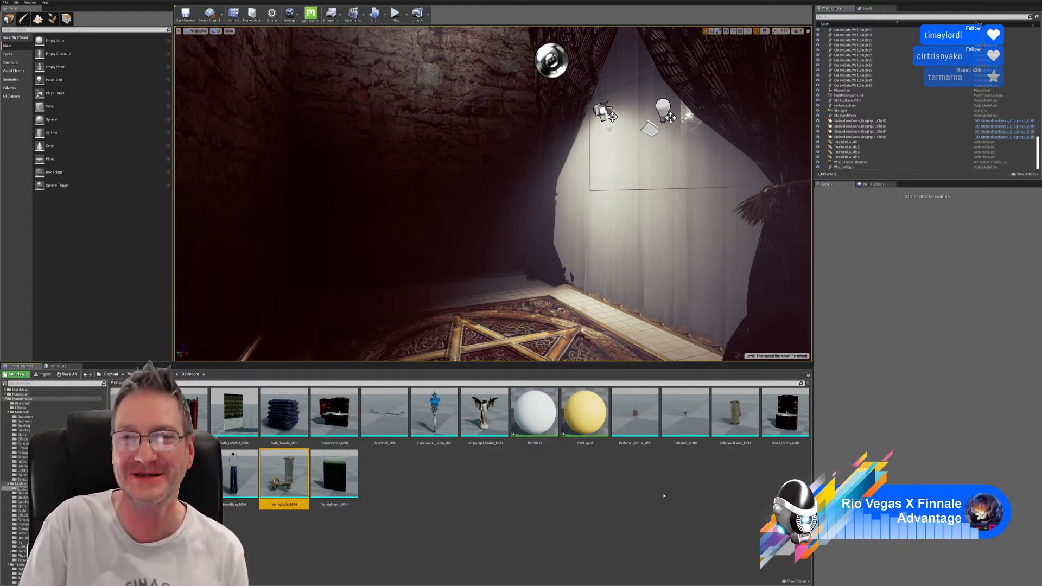
- Delete the PerfGlass and PerfLiquid materials from the Bathroom models folder and save everything
left_click(535, 488)
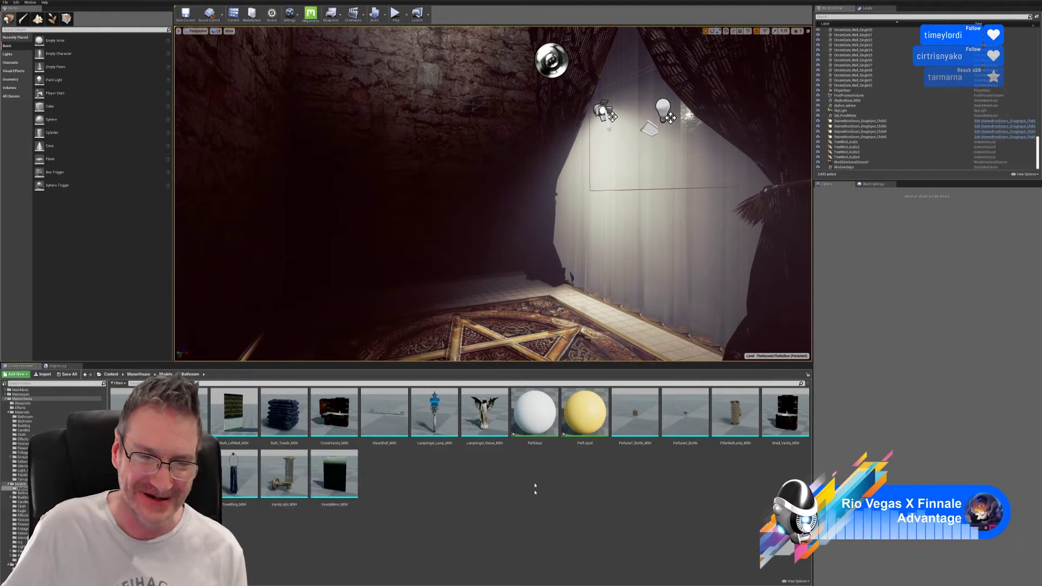
left_click(533, 421)
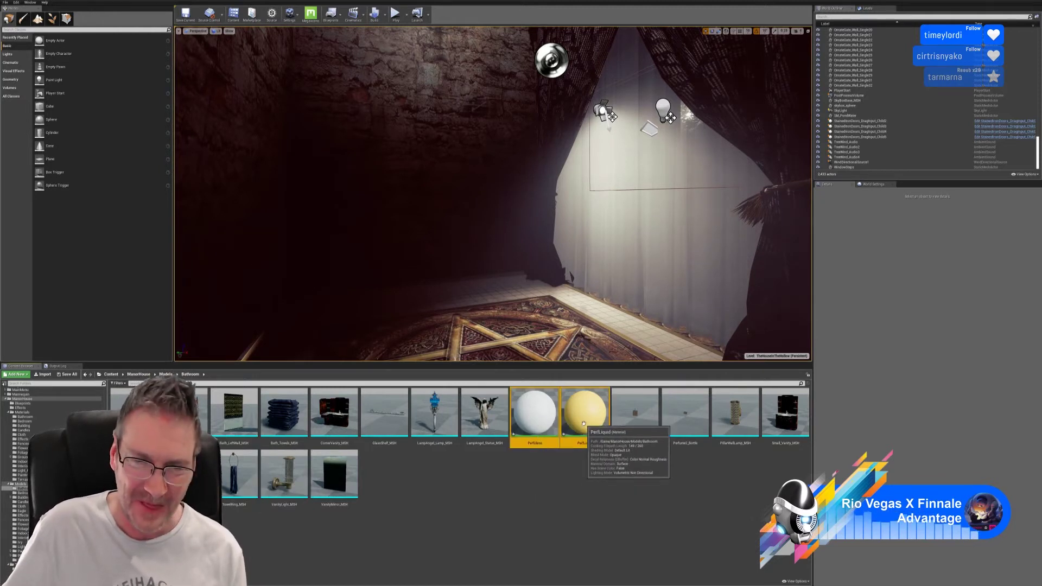
right_click(584, 426)
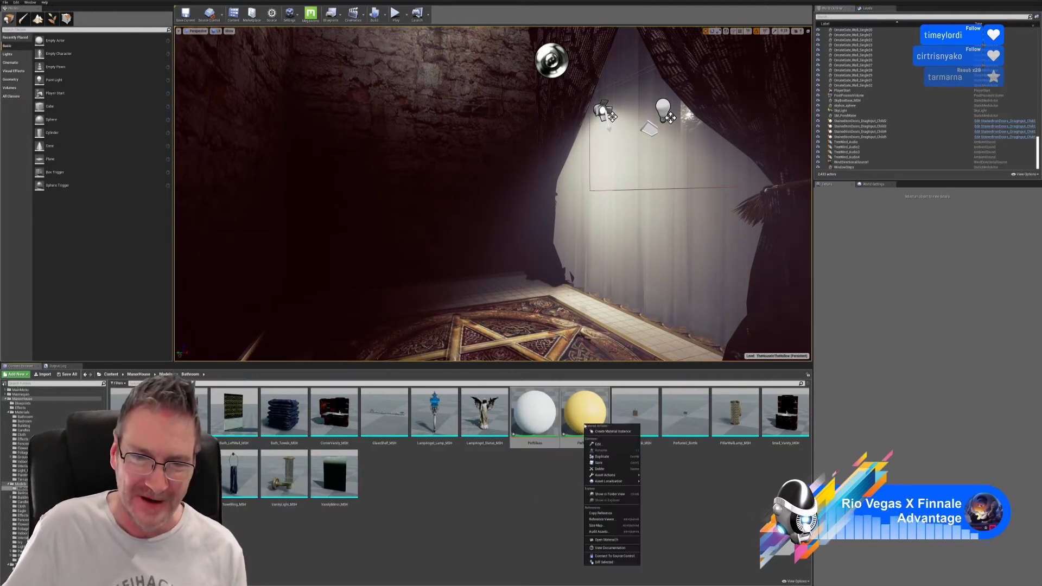
left_click(600, 469)
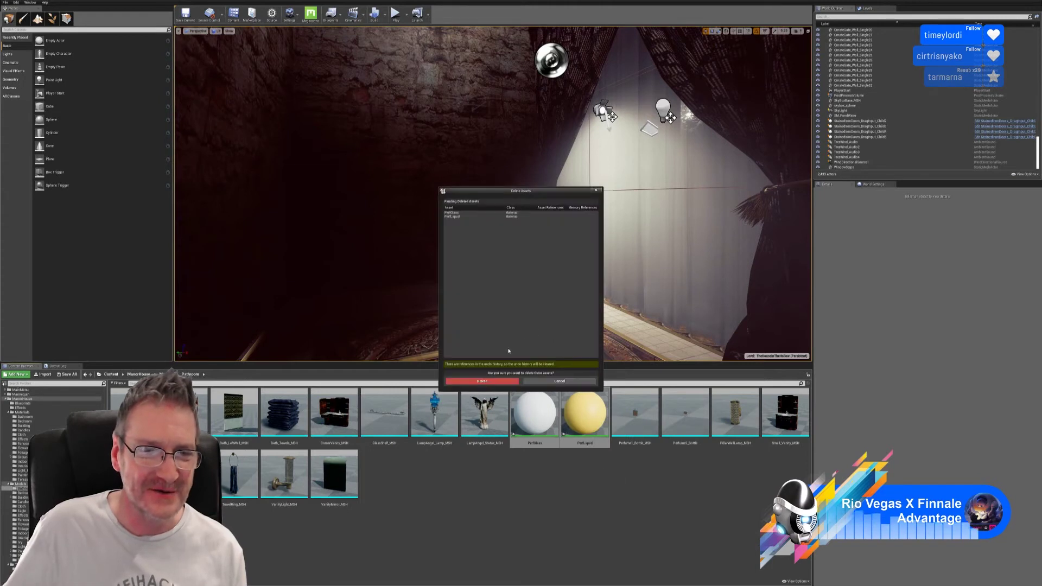
left_click(483, 381)
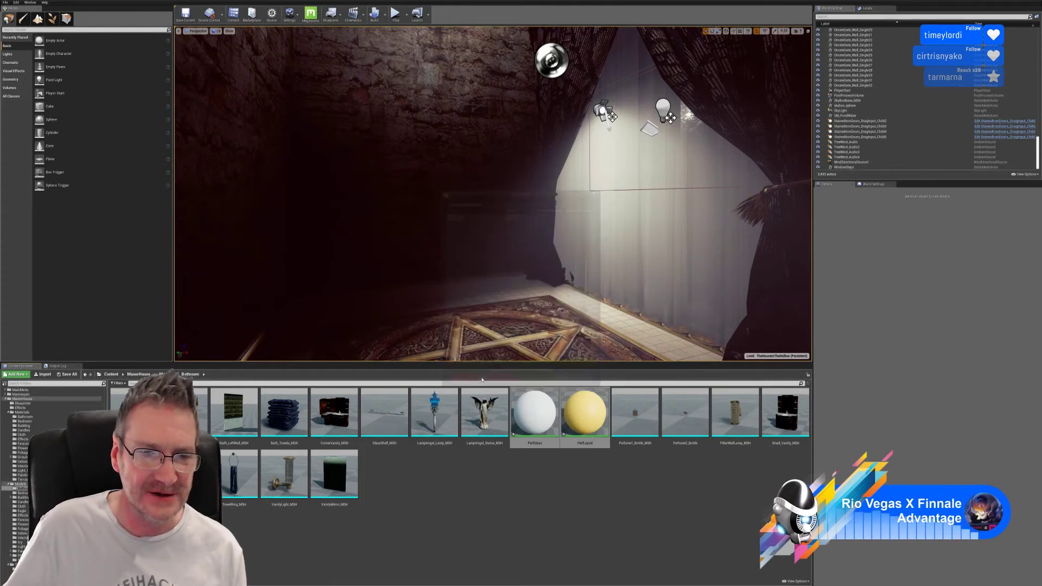
left_click(5, 3)
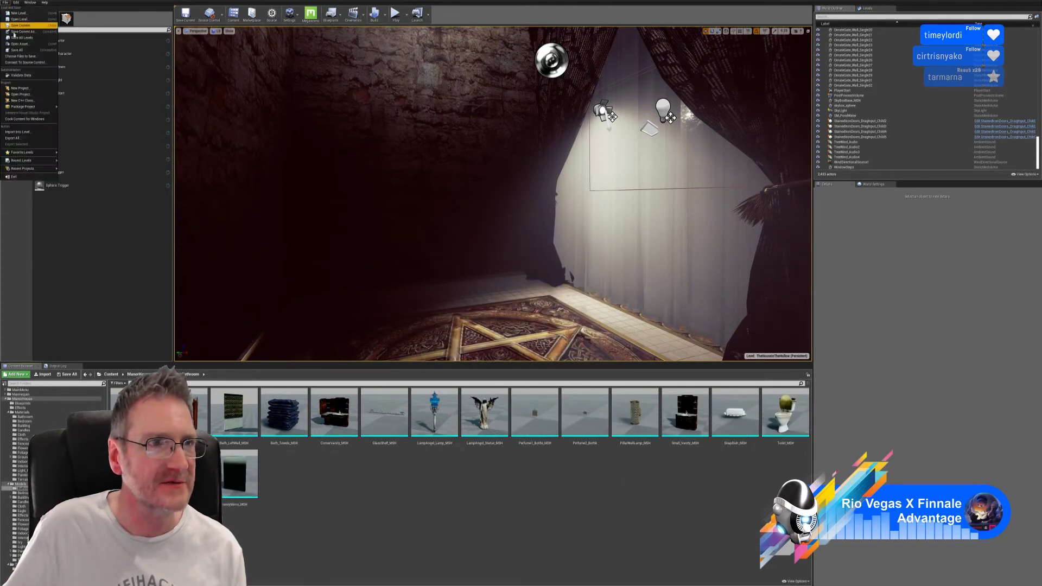
left_click(17, 50)
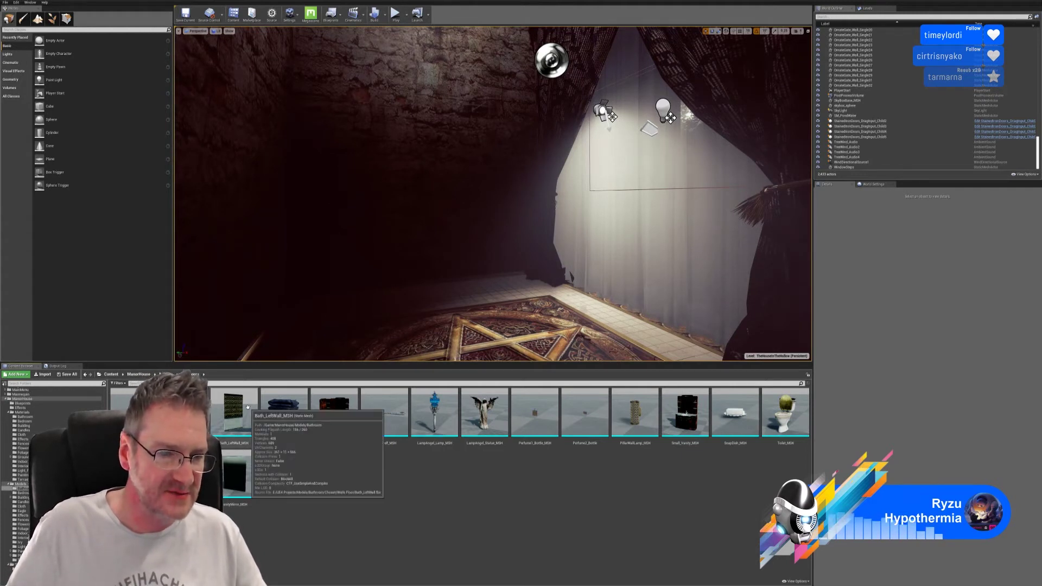
- Import Bath_BackWall.fbx from the Walls Floor source folder as a static mesh and inspect the mesh's material slot
left_click(43, 374)
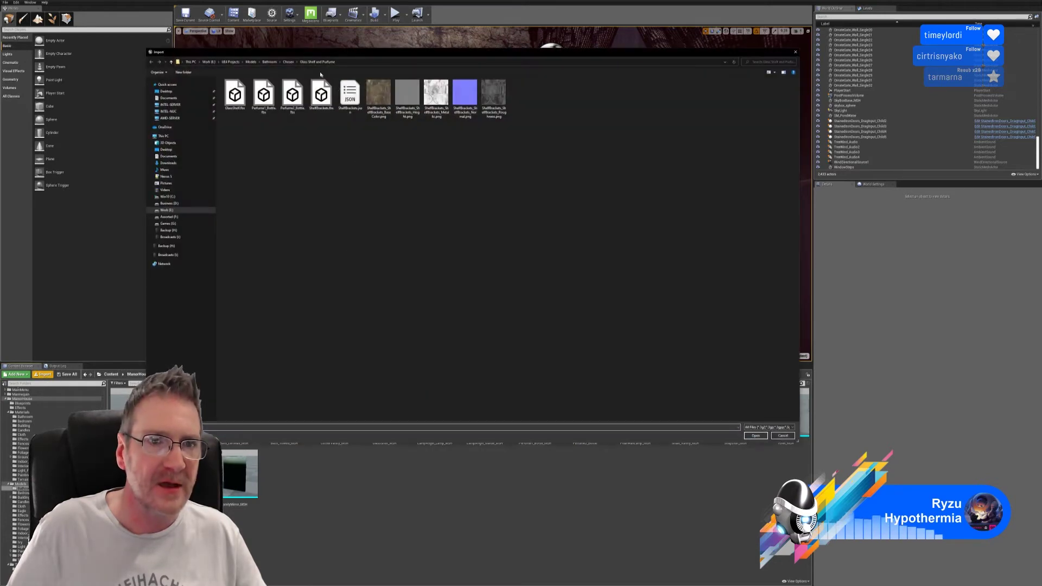
left_click(288, 61)
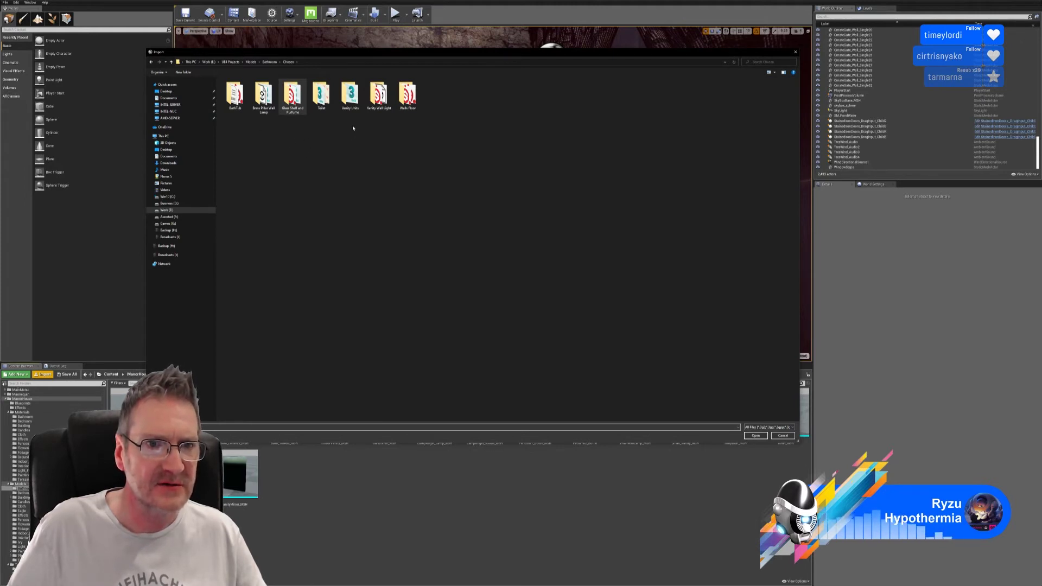
double_click(409, 98)
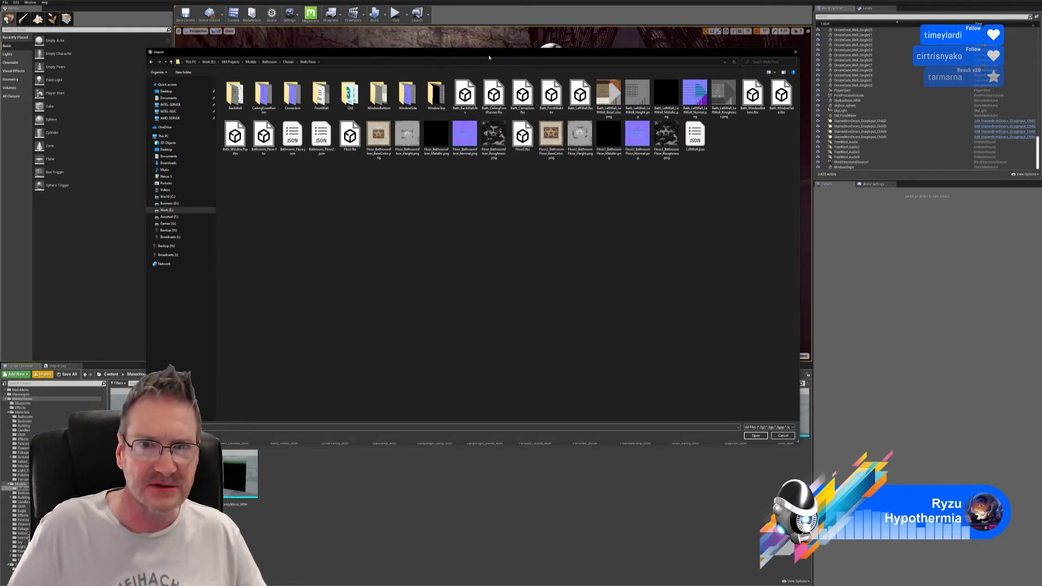
left_click_drag(489, 55, 521, 51)
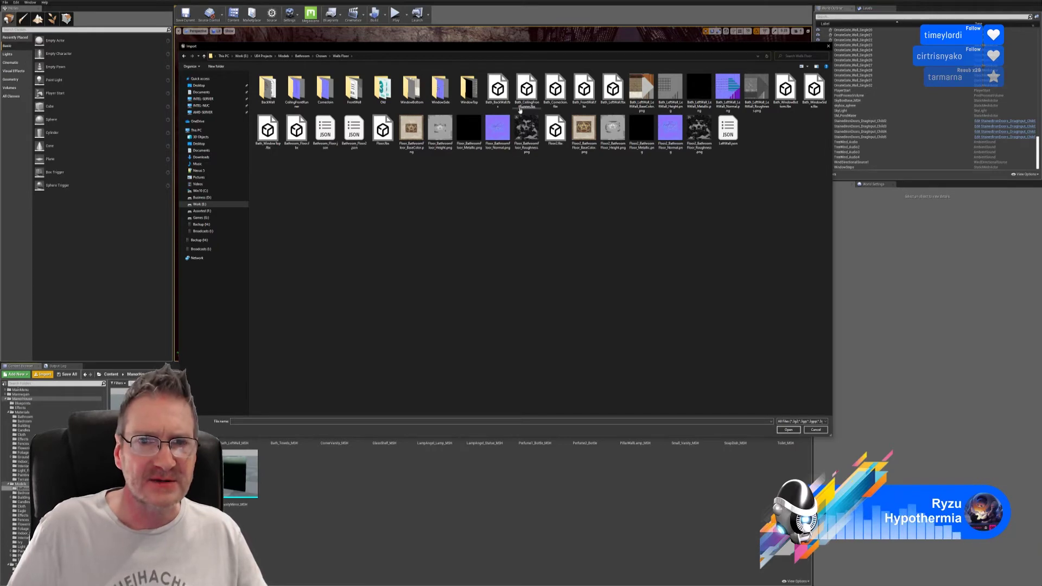
left_click(508, 97)
double_click(508, 97)
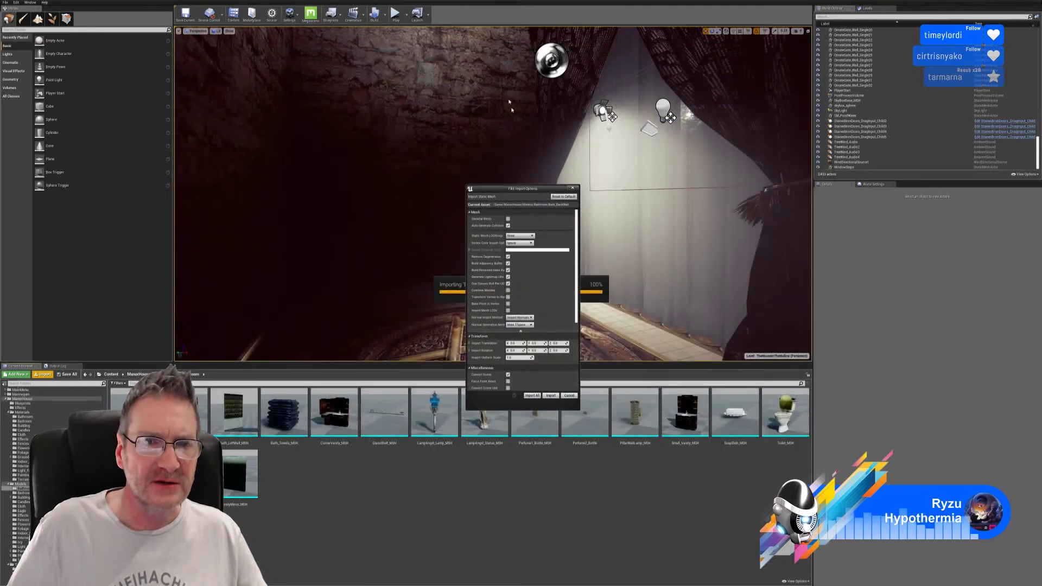
left_click(551, 396)
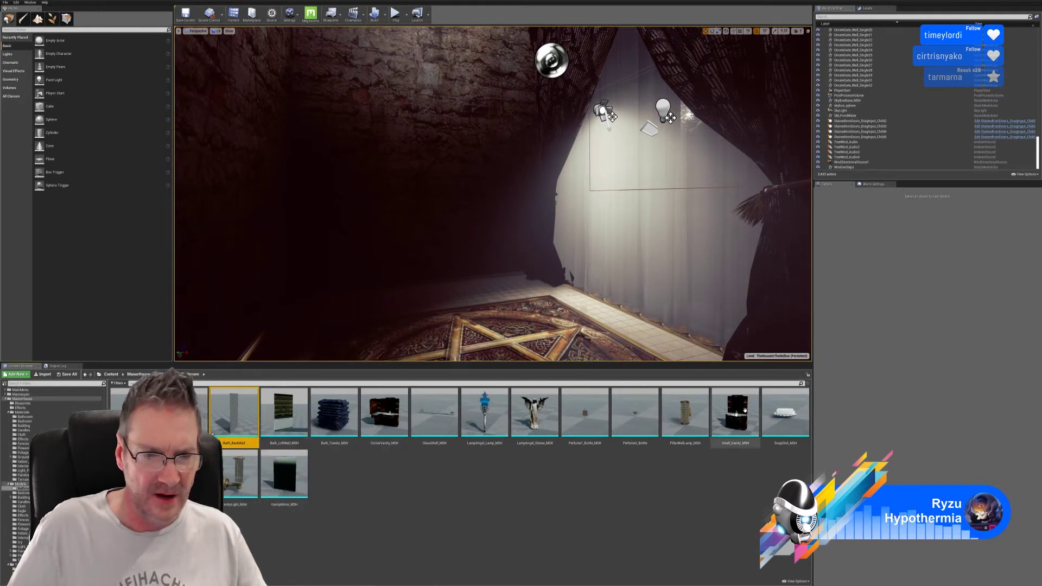
double_click(237, 415)
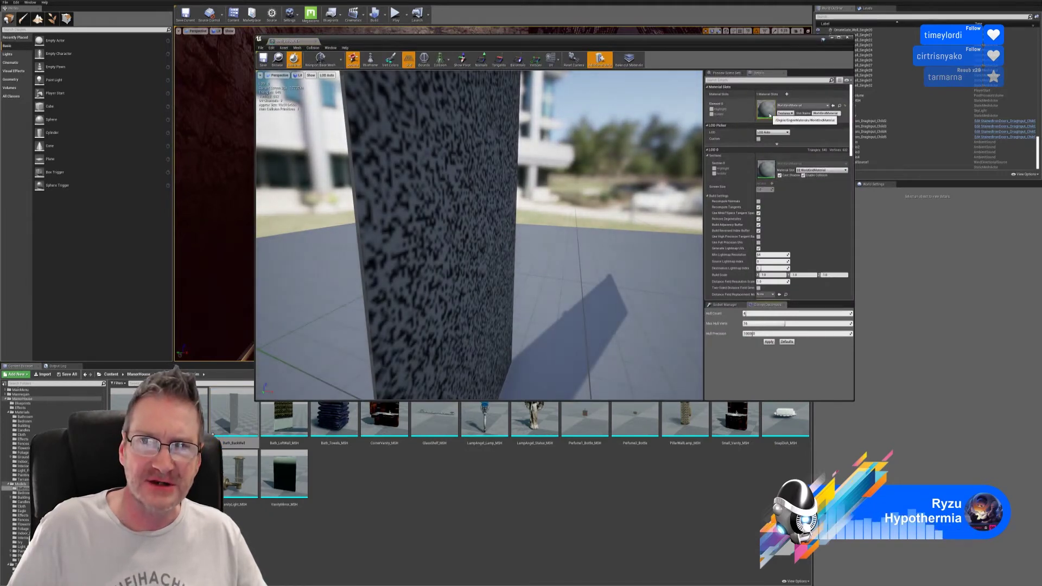
left_click(849, 39)
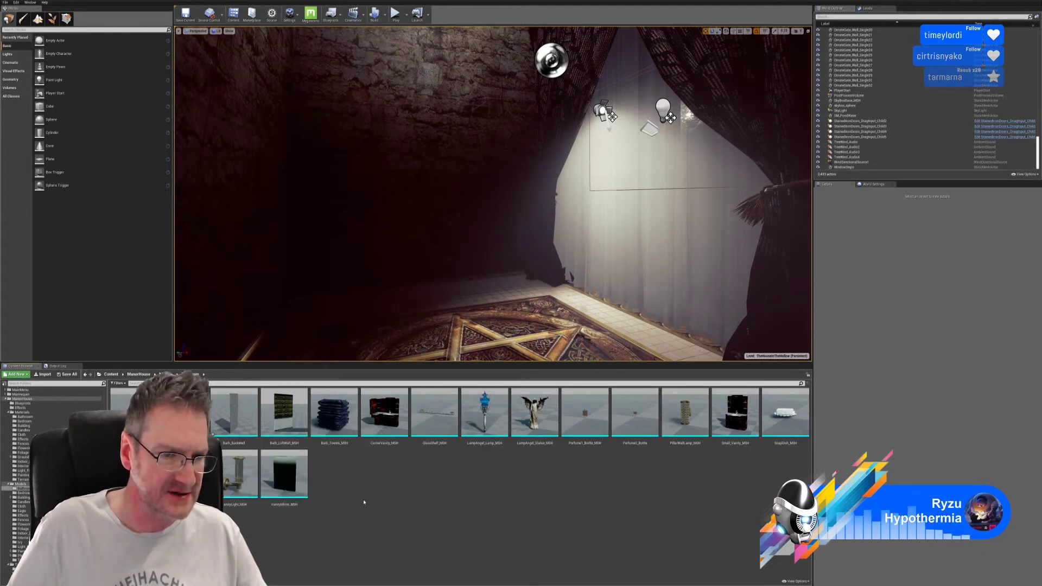
- Create a material named Bath_BackWall_MAT in the Bathroom models folder and open it for editing
right_click(369, 480)
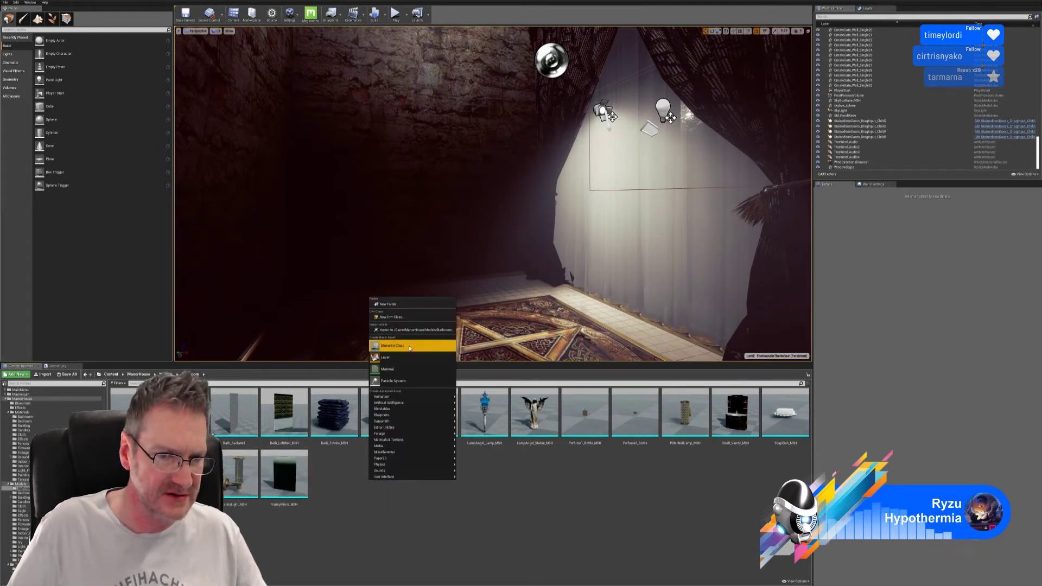
left_click(402, 369)
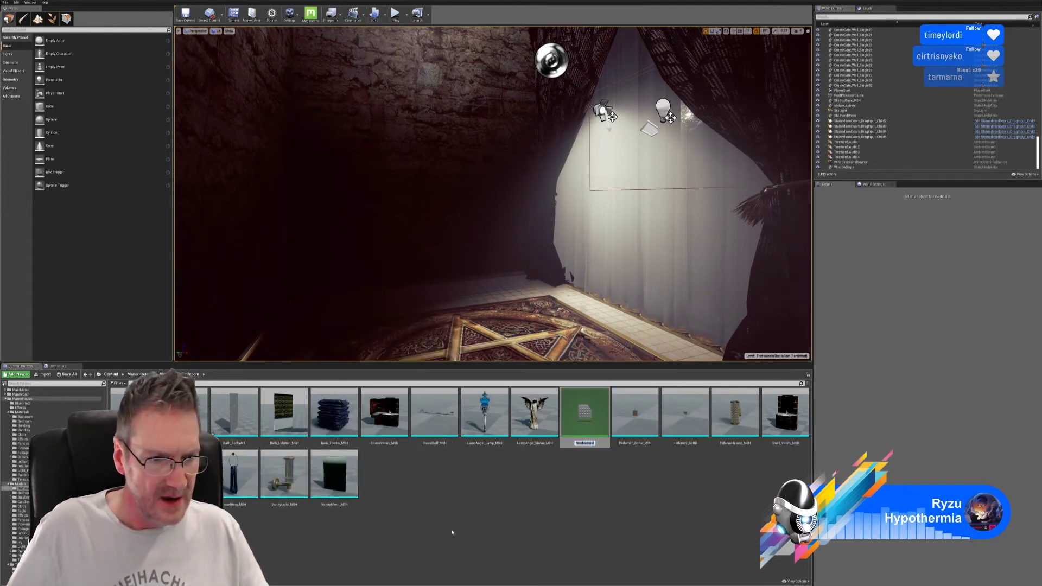
type("Ba")
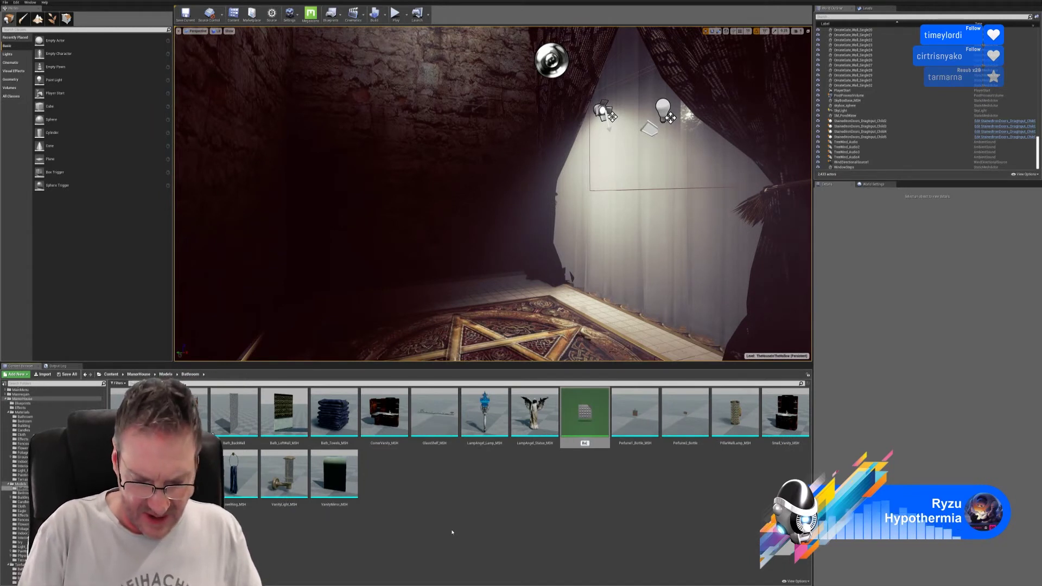
type("ck")
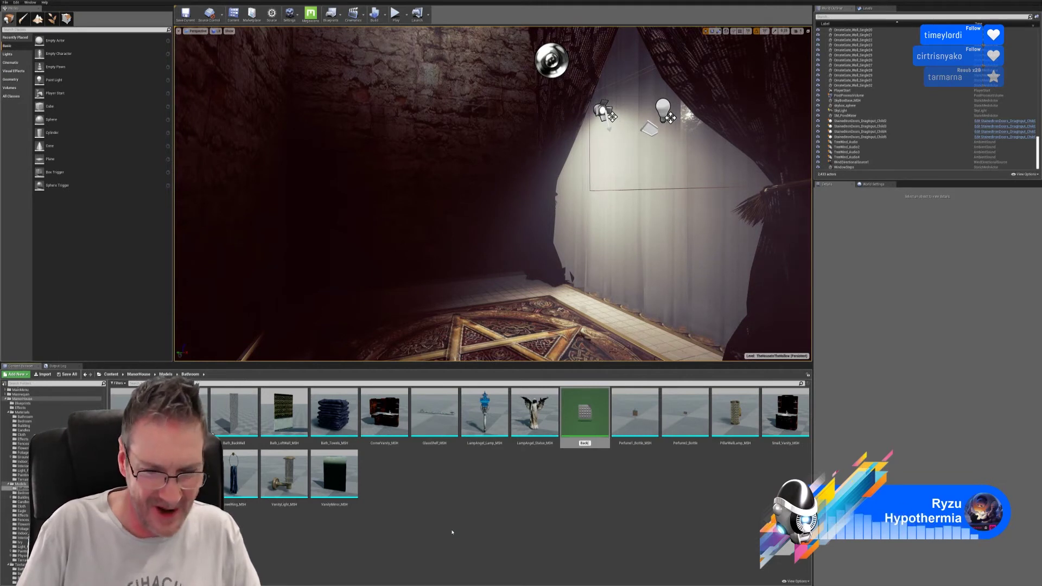
key("BackSpace")
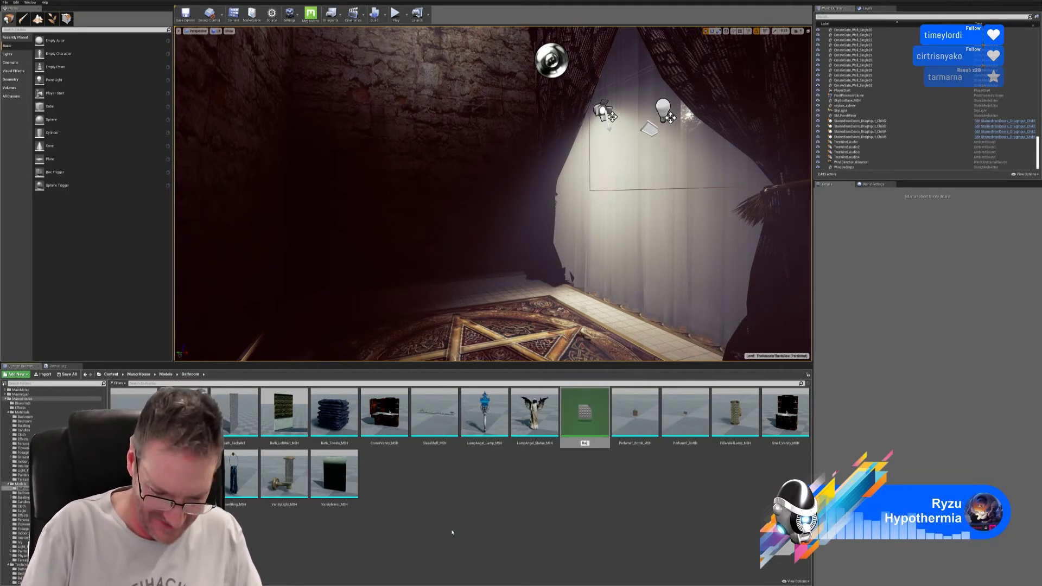
type("th_Bac")
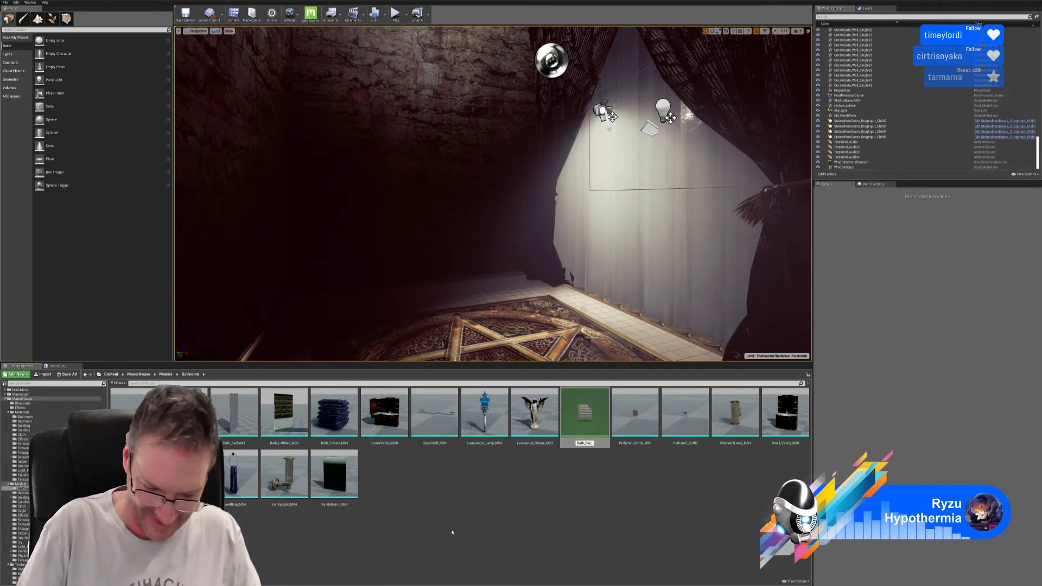
type("kWall_")
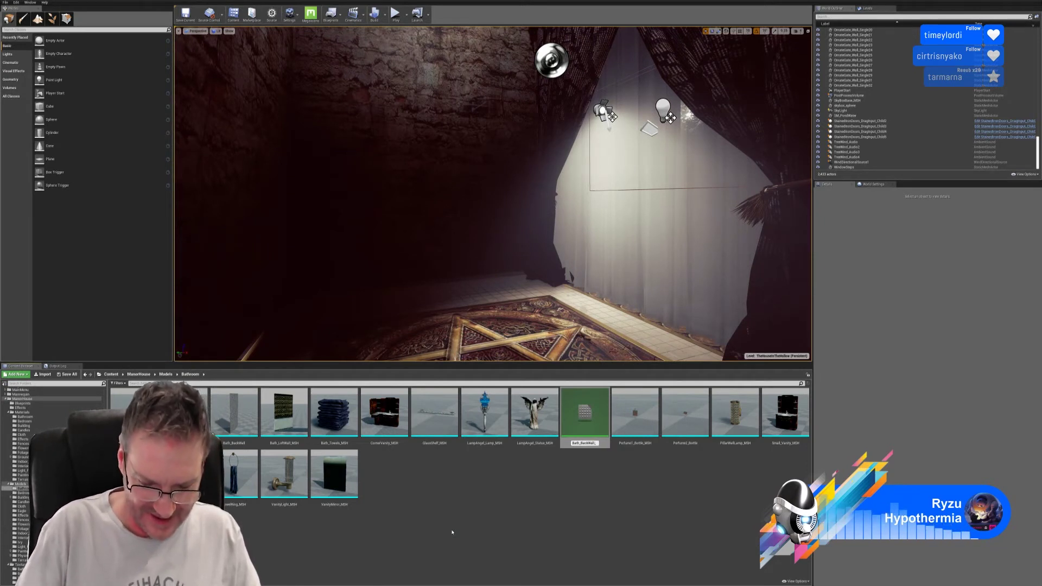
type("MAT")
key("Return")
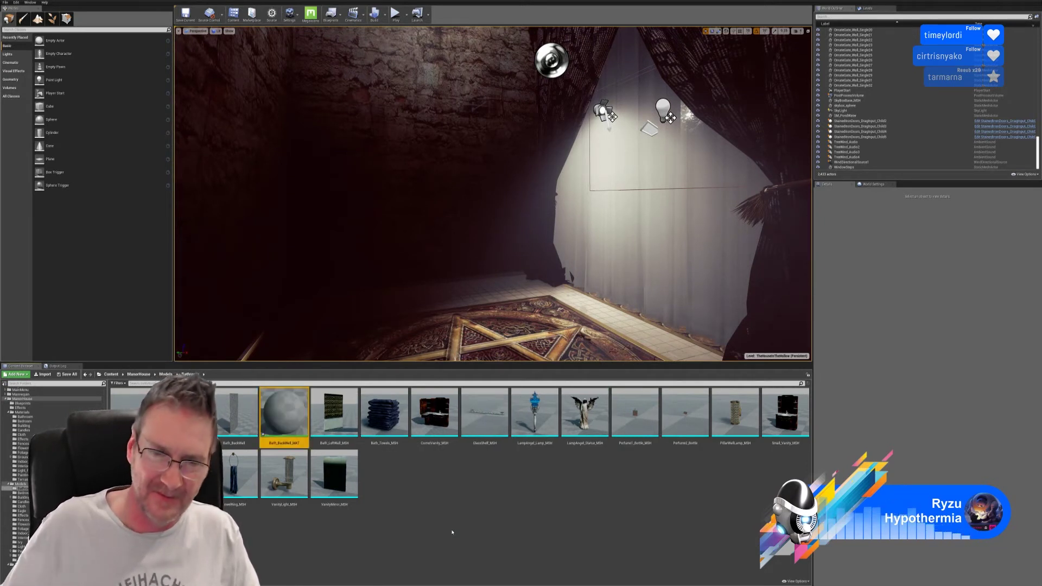
double_click(277, 416)
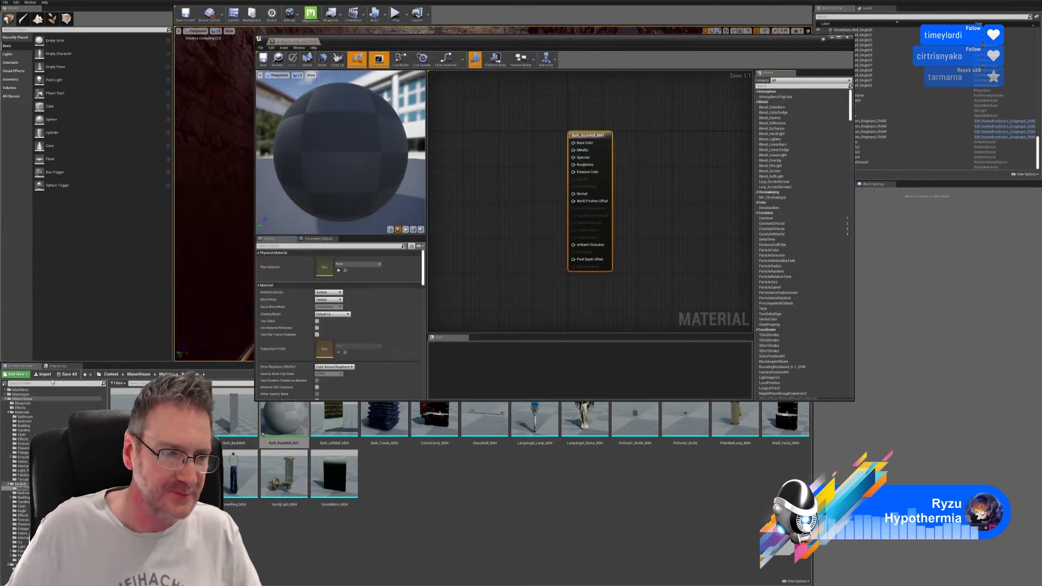
- Import the back wall's BaseColor, Metallic, Normal and Roughness PNG textures from the BackWall source folder, leaving out the Height map
left_click(44, 374)
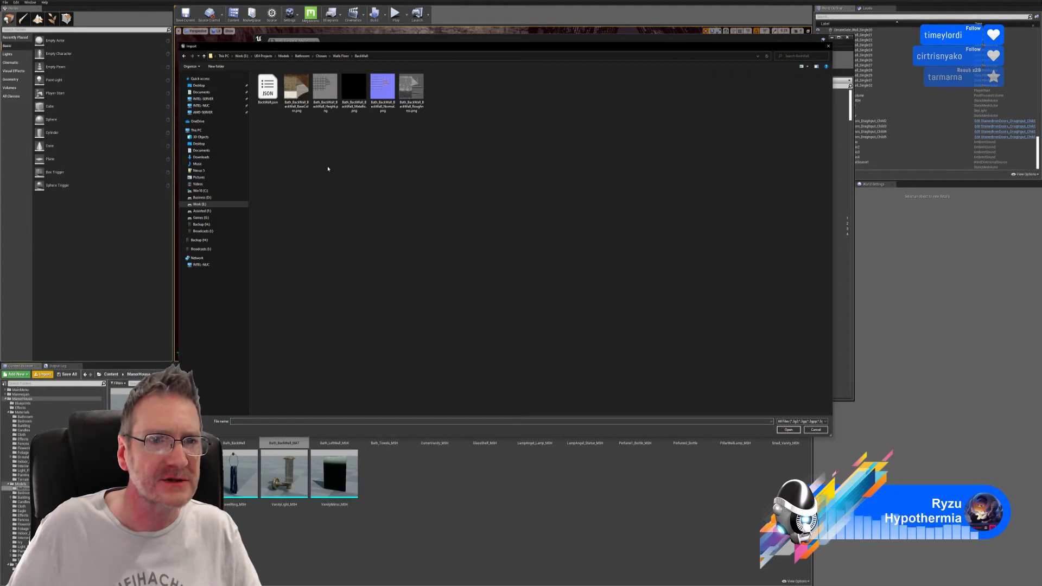
left_click(297, 90)
left_click(359, 98, "ctrl")
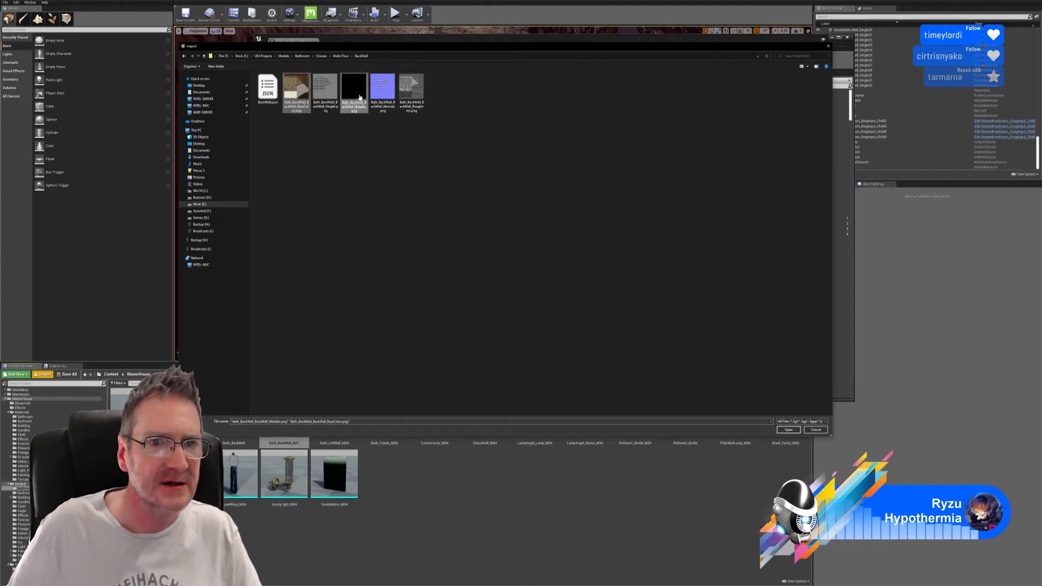
left_click(383, 90, "ctrl")
left_click(404, 95, "ctrl")
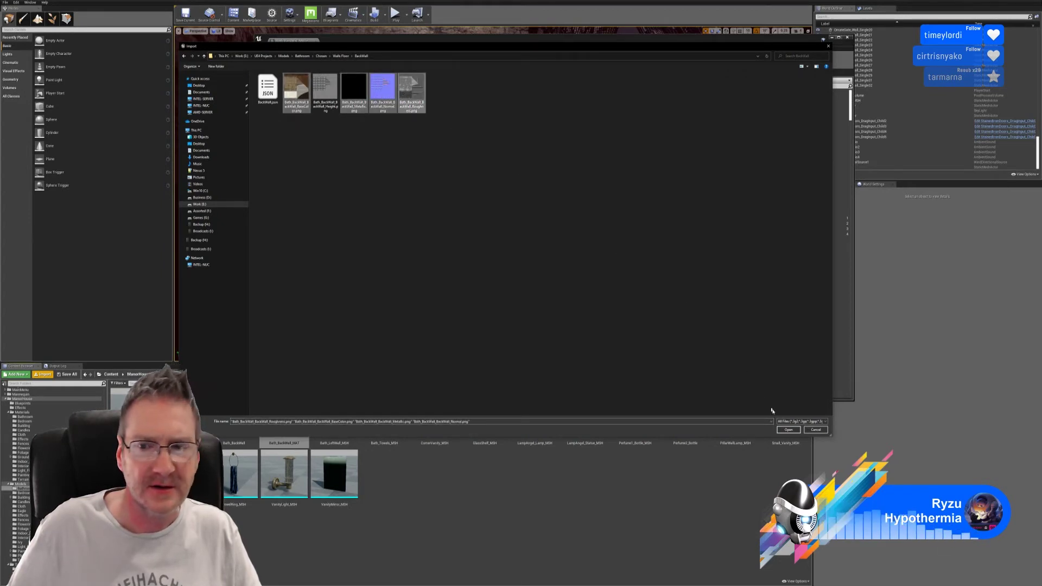
left_click(789, 430)
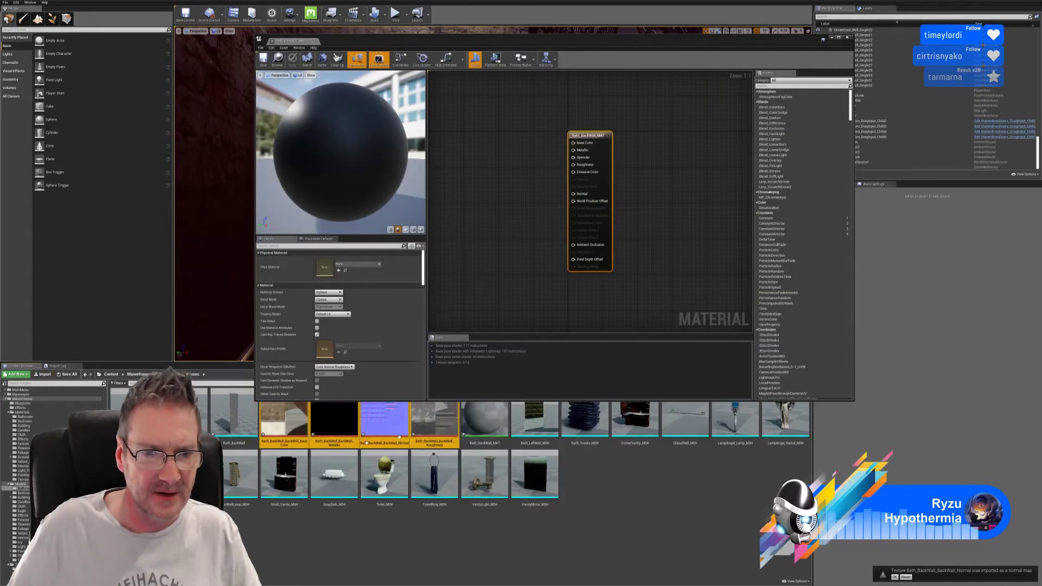
- Add the four imported textures to the material graph as texture samples and arrange them in a column: base color, metallic, roughness, normal
left_click_drag(270, 434, 461, 142)
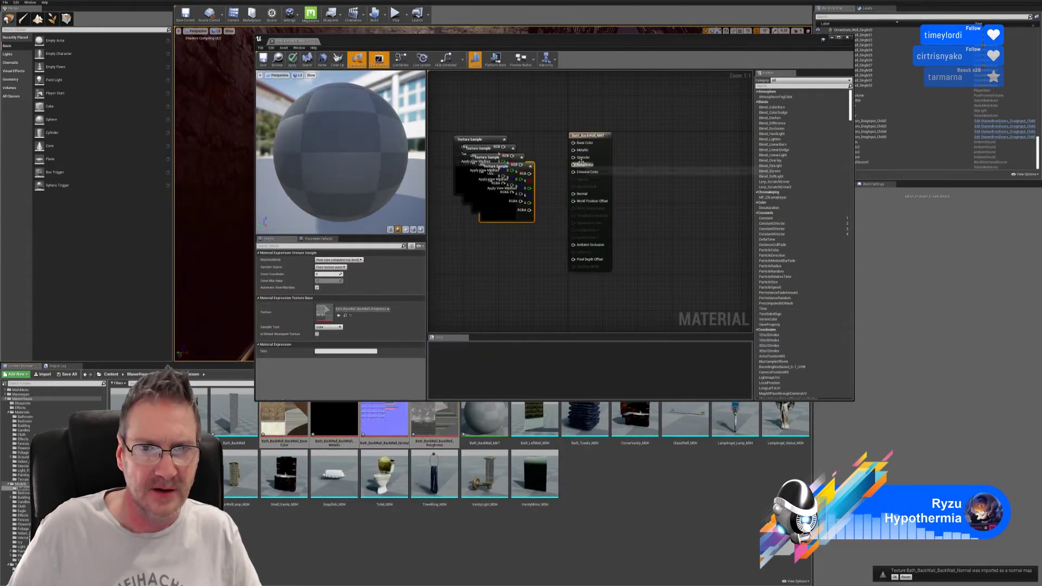
right_click_drag(588, 119, 617, 109)
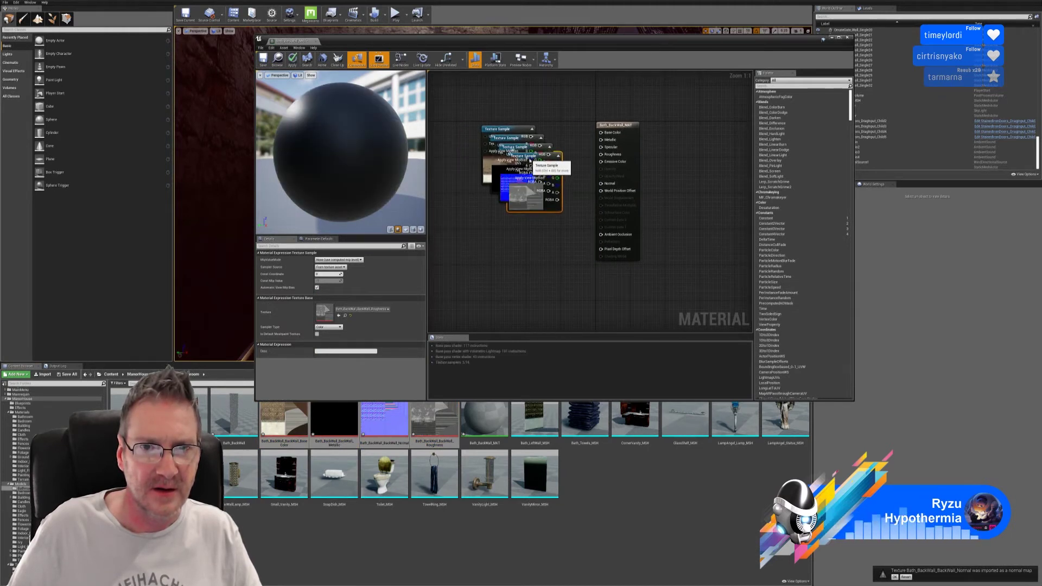
left_click_drag(524, 163, 496, 213)
left_click_drag(525, 151, 520, 321)
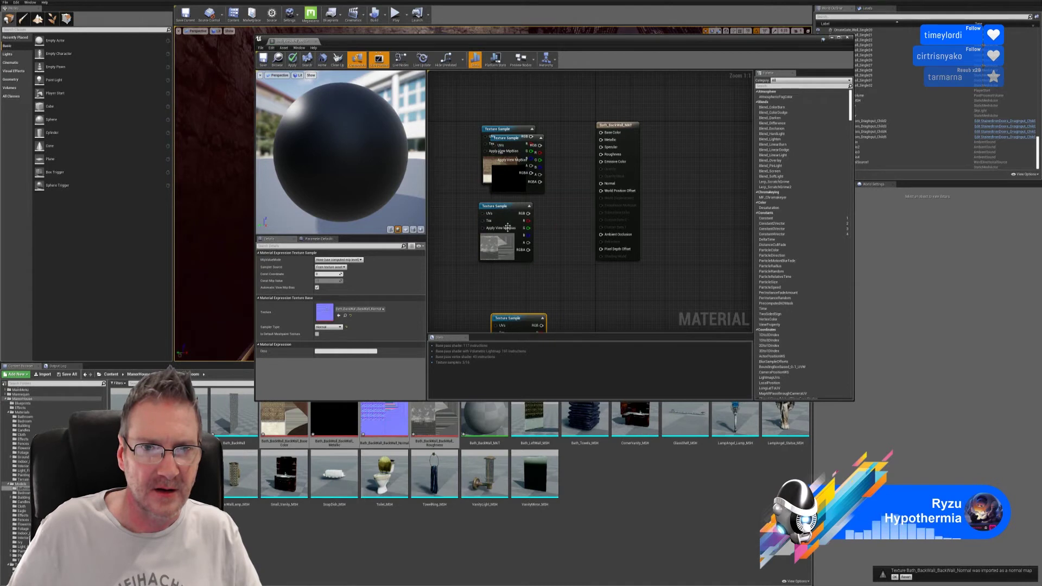
left_click_drag(509, 207, 514, 266)
left_click_drag(513, 138, 505, 198)
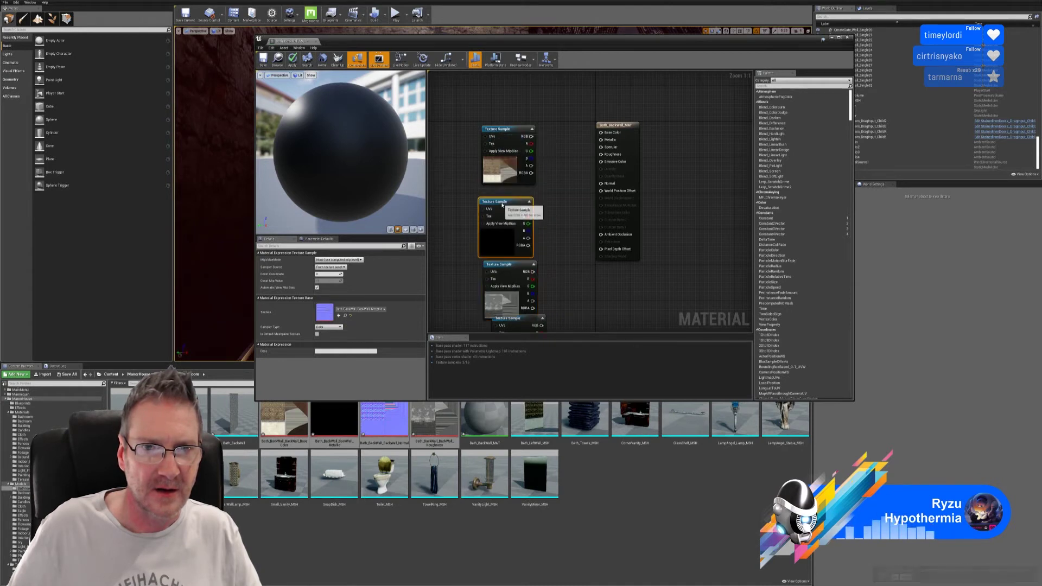
right_click_drag(576, 242, 589, 146)
left_click_drag(535, 233, 526, 248)
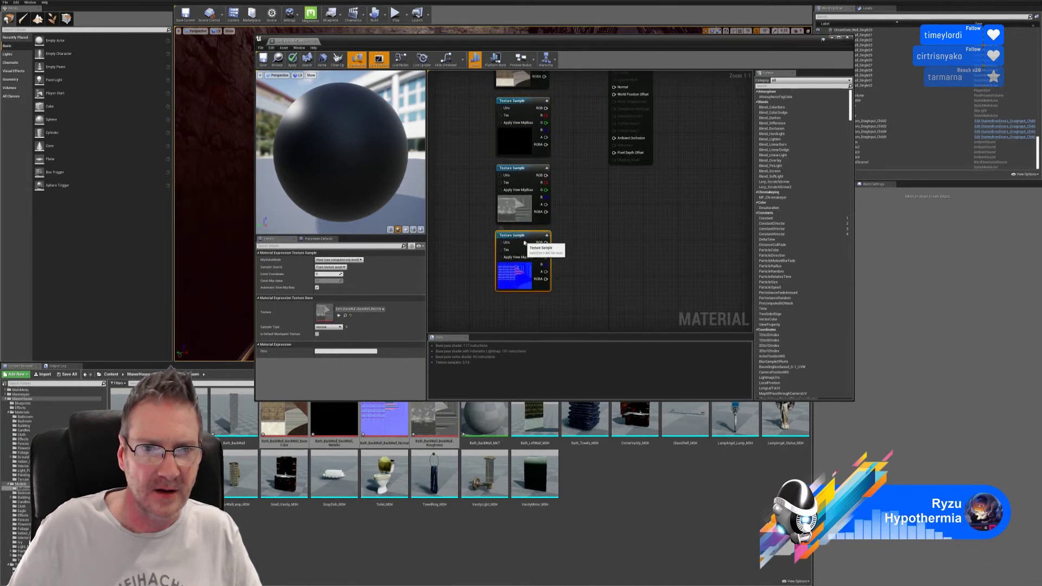
right_click_drag(565, 170, 550, 216)
- Open the black metallic texture from its texture sample to examine it, and close it again
left_click(513, 184)
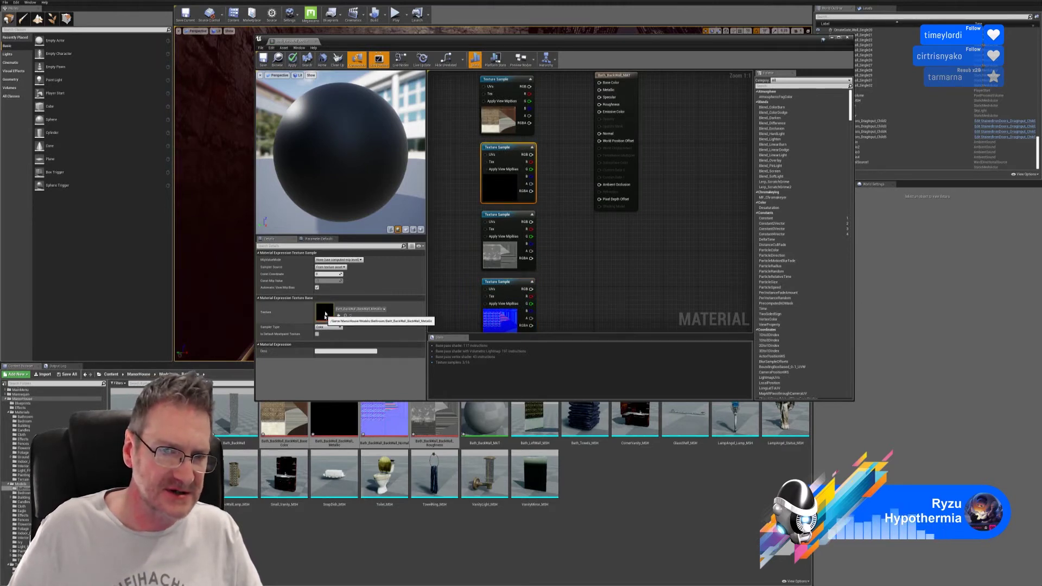
double_click(325, 314)
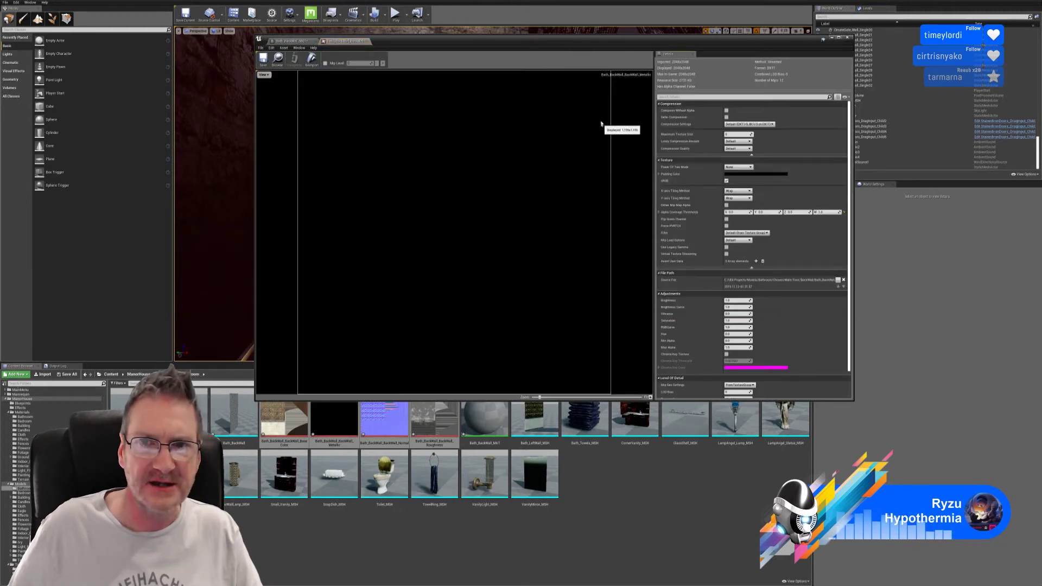
left_click(369, 42)
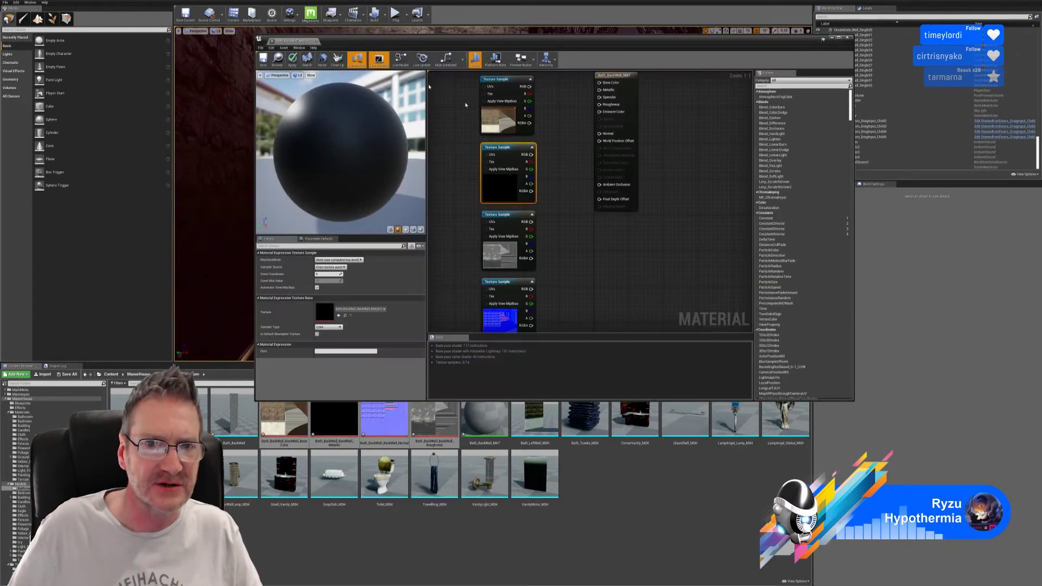
- Add a Constant node with value 0 beside the texture samples and connect it to the material's Metallic input
right_click_drag(591, 247, 640, 249)
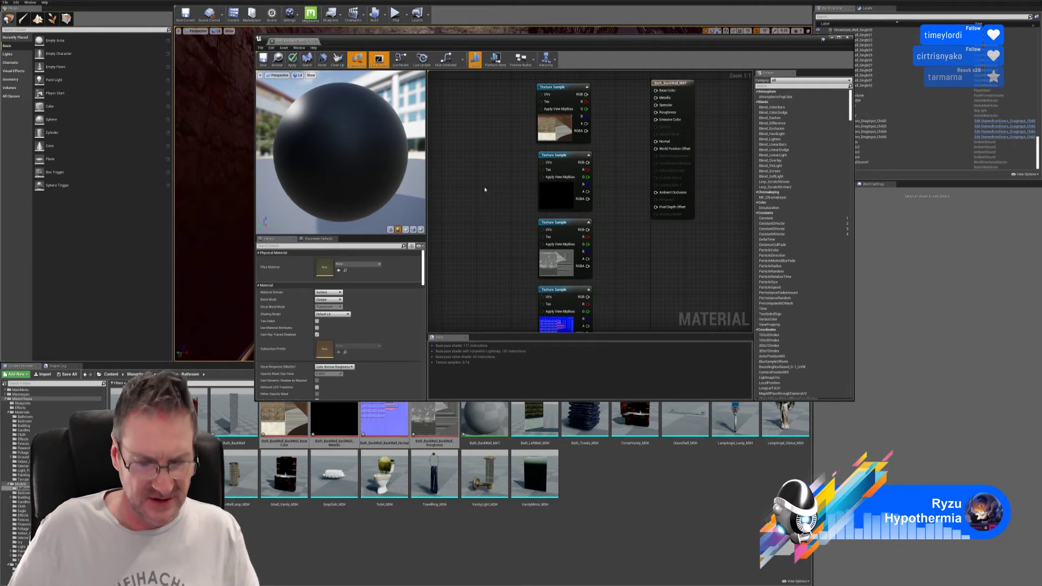
left_click(486, 165)
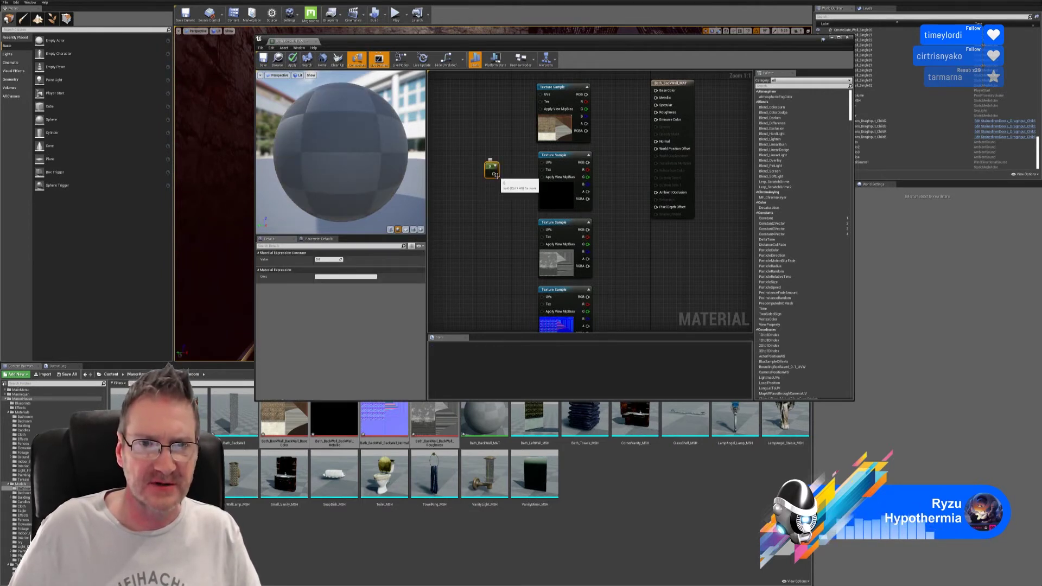
left_click_drag(496, 175, 659, 100)
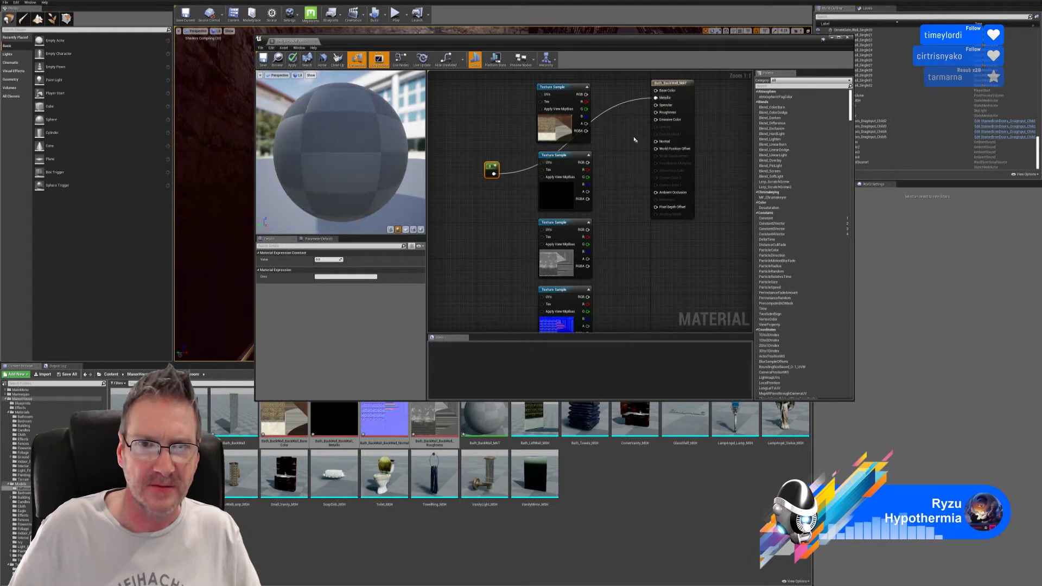
- Connect the base color, roughness and normal samples to their matching material inputs and delete the unused metallic sample
left_click_drag(586, 94, 656, 91)
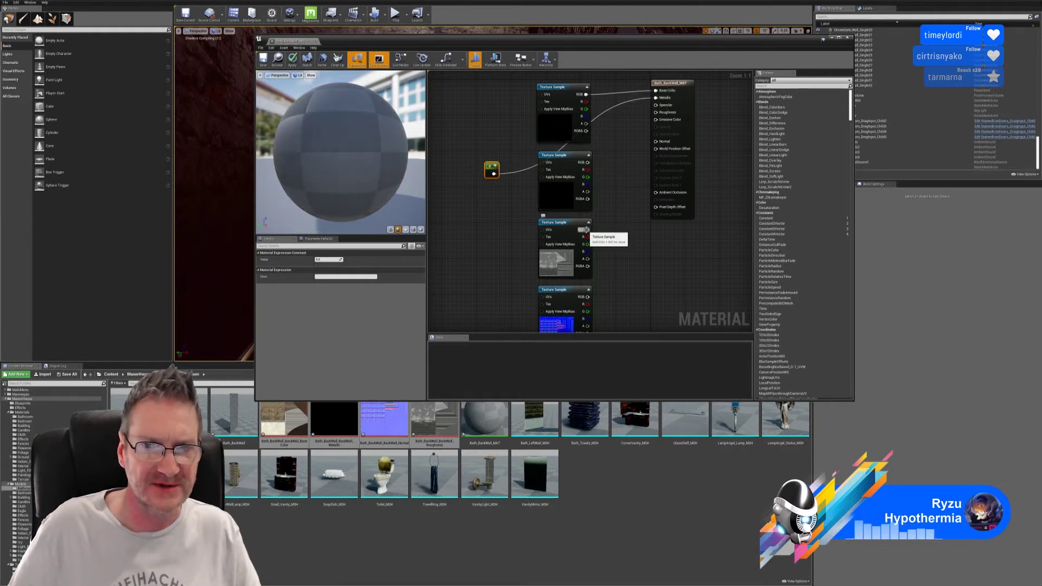
left_click_drag(588, 230, 656, 113)
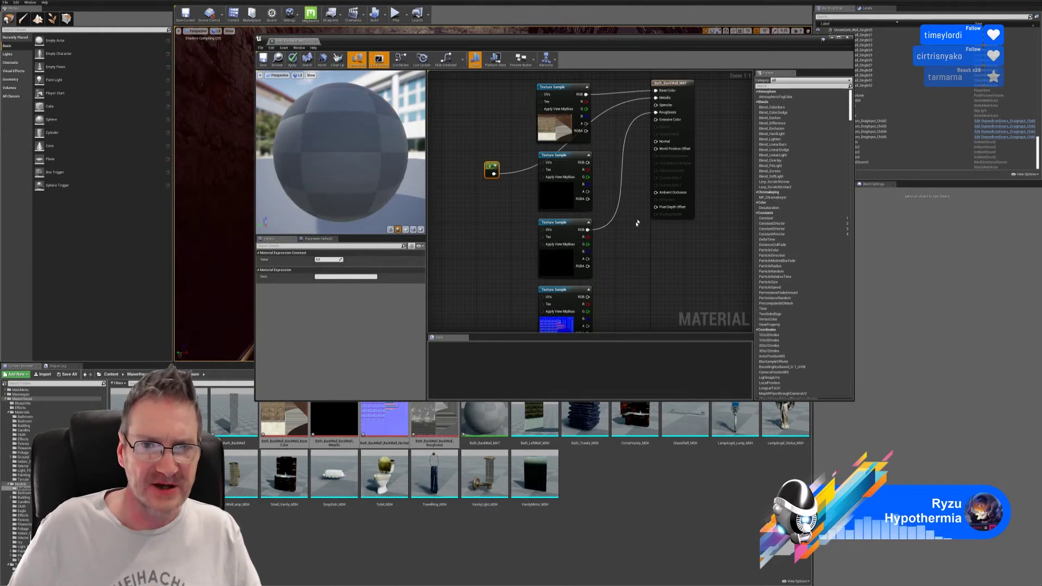
left_click_drag(588, 297, 656, 142)
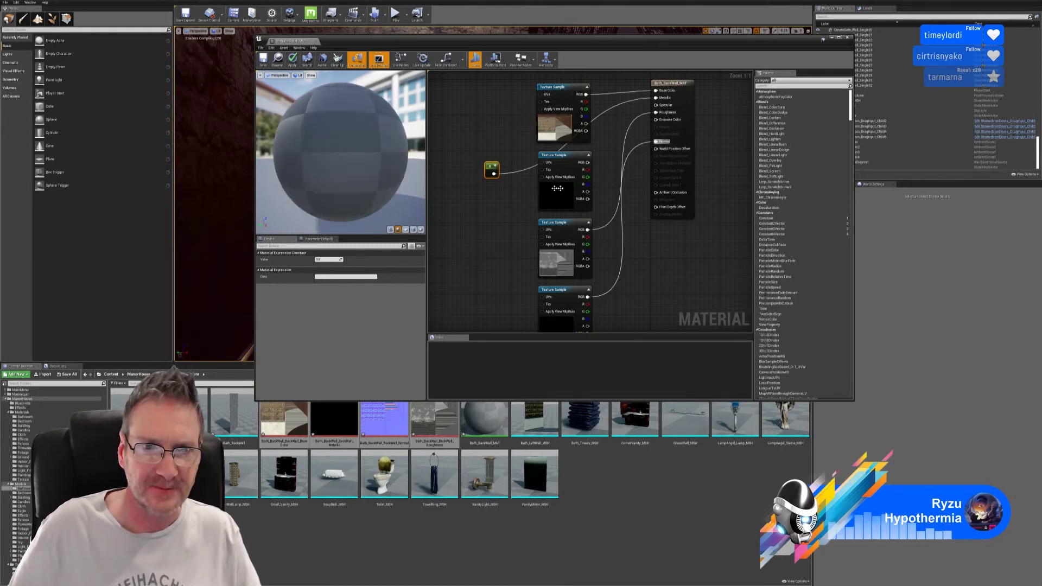
left_click(584, 173)
key("Delete")
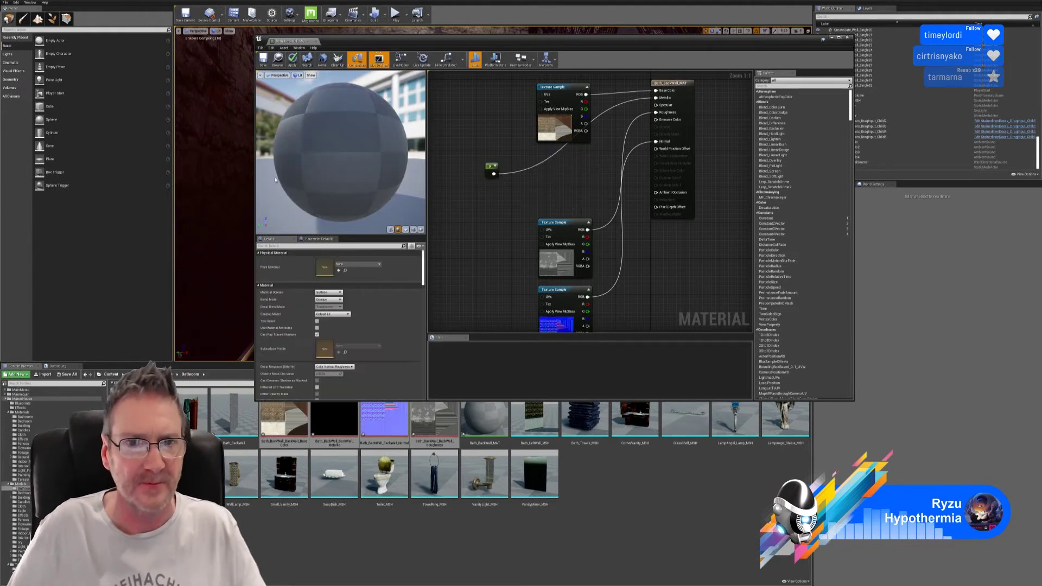
- Check the material on the preview sphere, apply and save Bath_BackWall_MAT, and close its editor
left_click_drag(302, 147, 350, 190)
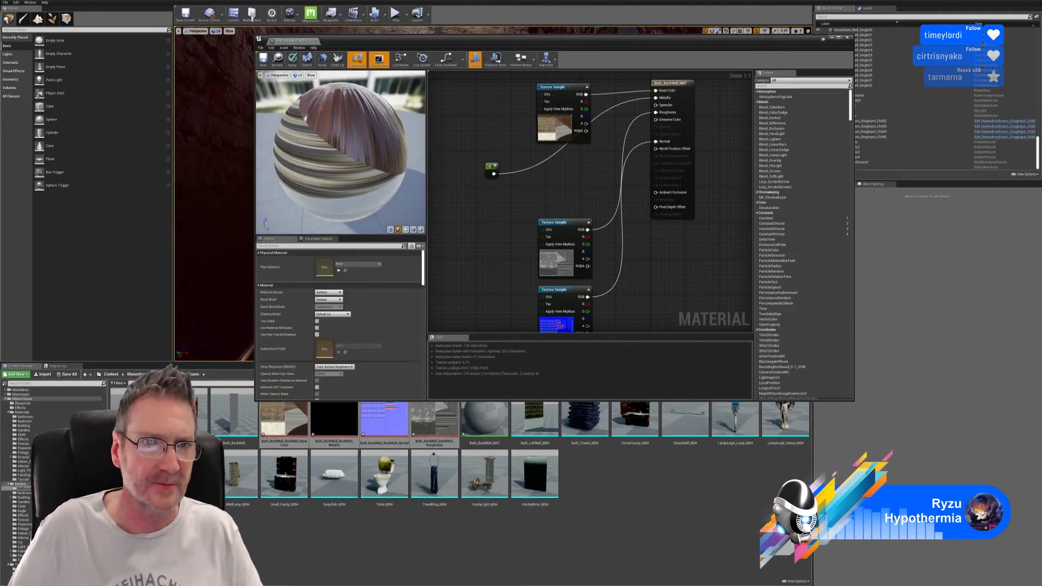
left_click(293, 60)
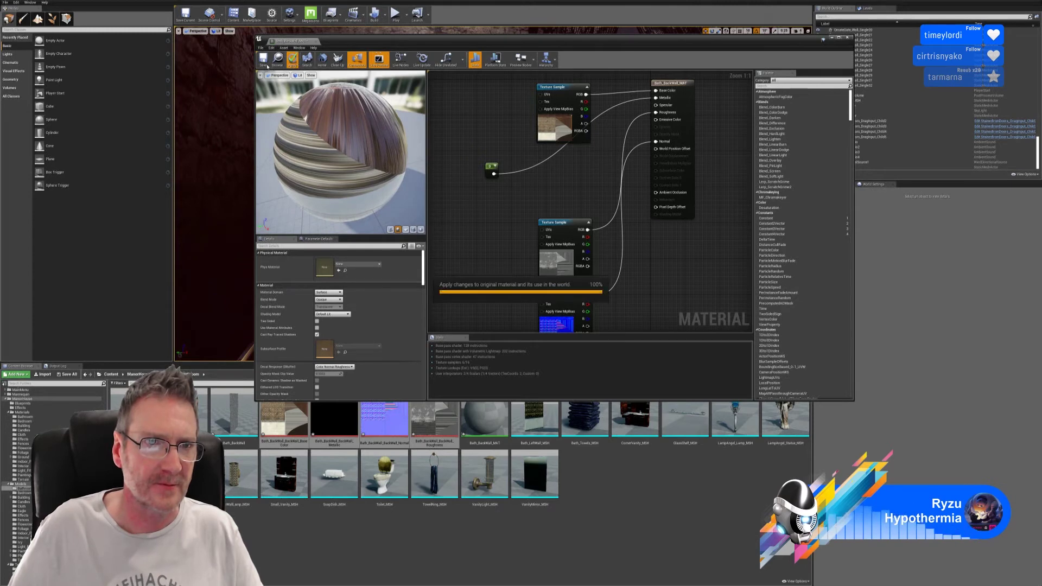
left_click(264, 61)
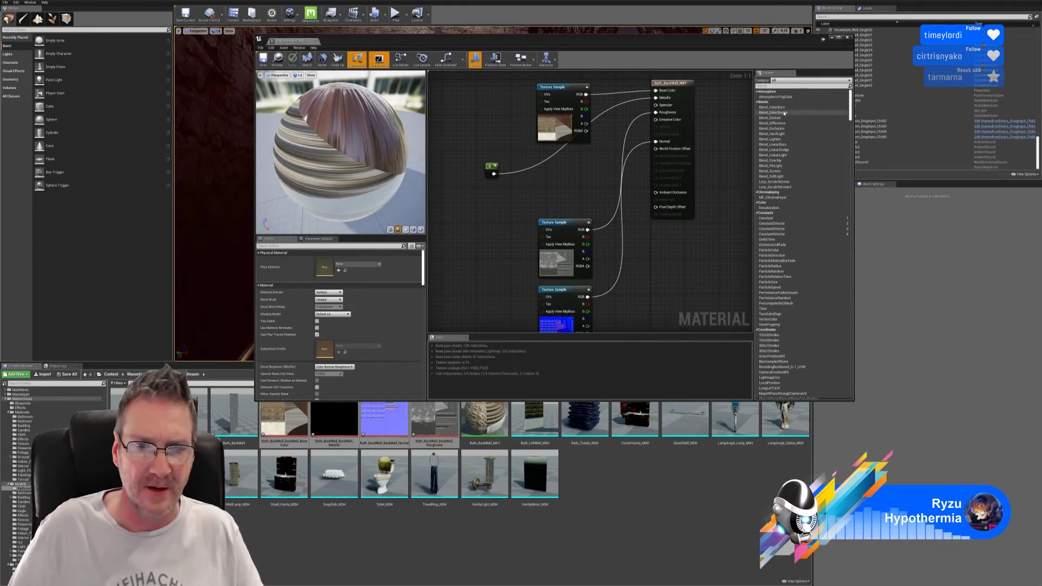
left_click(848, 37)
- Assign Bath_BackWall_MAT to the material slot of the Bath_BackWall mesh, inspect the textured wall, and close the mesh editor
double_click(234, 414)
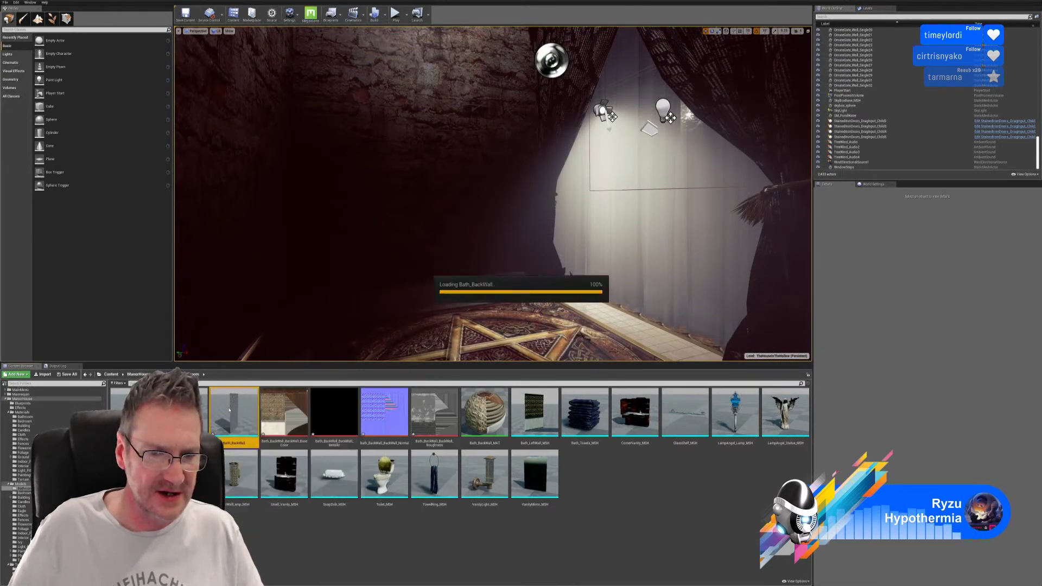
left_click_drag(485, 420, 770, 112)
right_click_drag(576, 217, 397, 205)
left_click(277, 59)
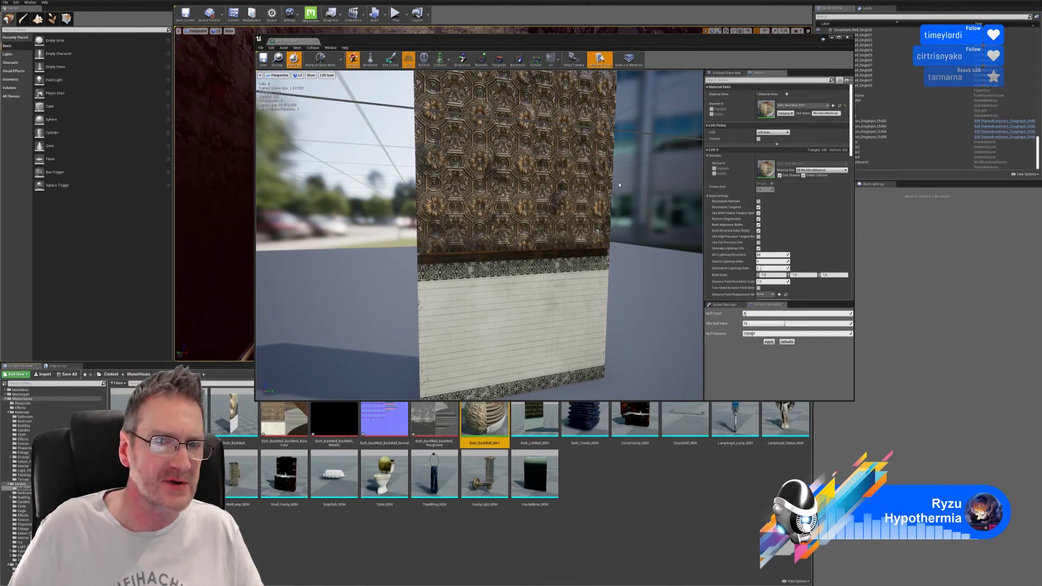
left_click_drag(620, 184, 575, 147)
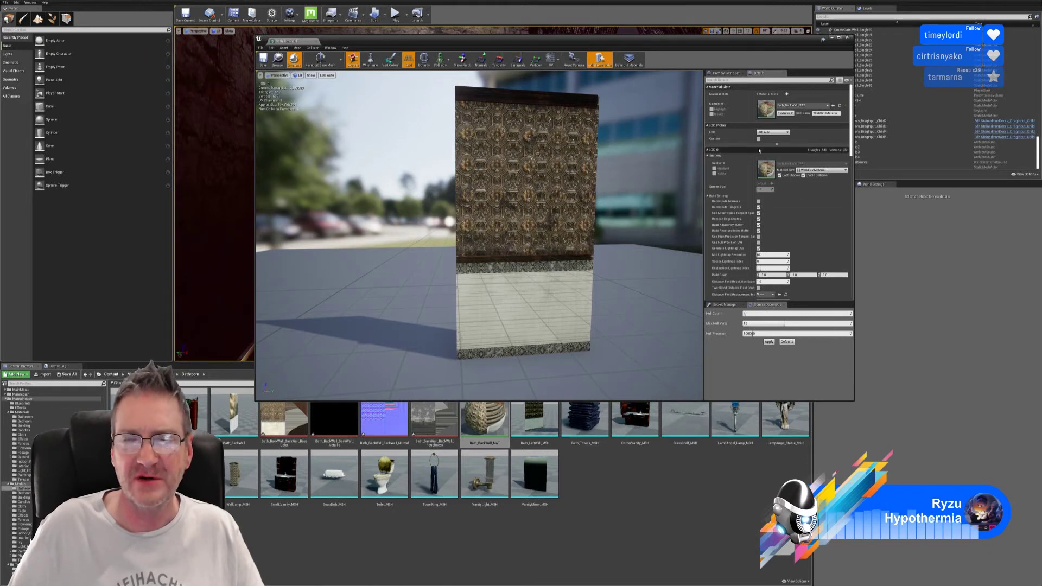
left_click(848, 37)
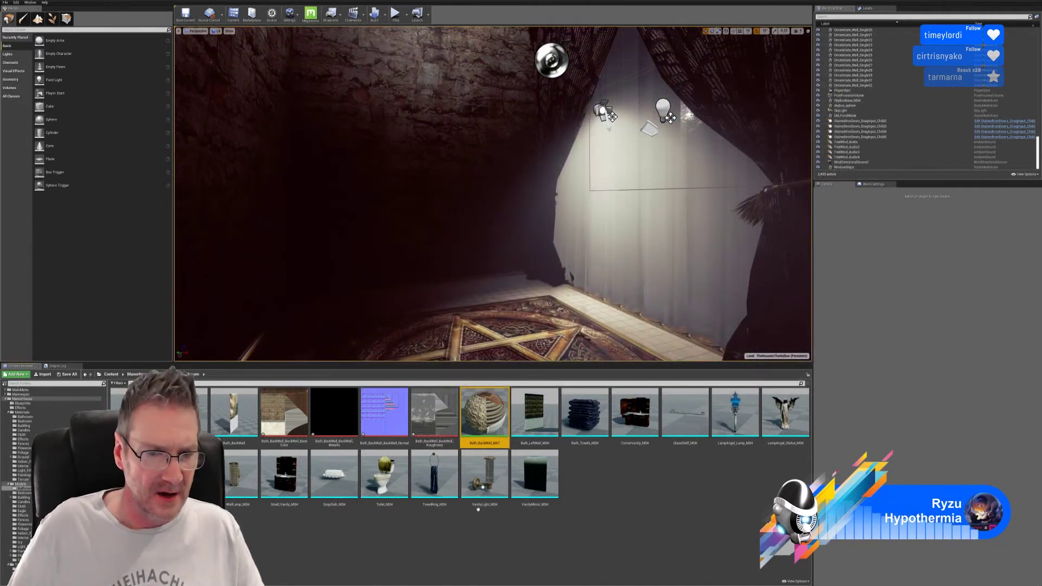
- Select the four Bath_BackWall textures (base color, metallic, normal, roughness) and move them into the Bathroom folder under Textures
left_click(294, 432)
left_click(334, 413, "ctrl")
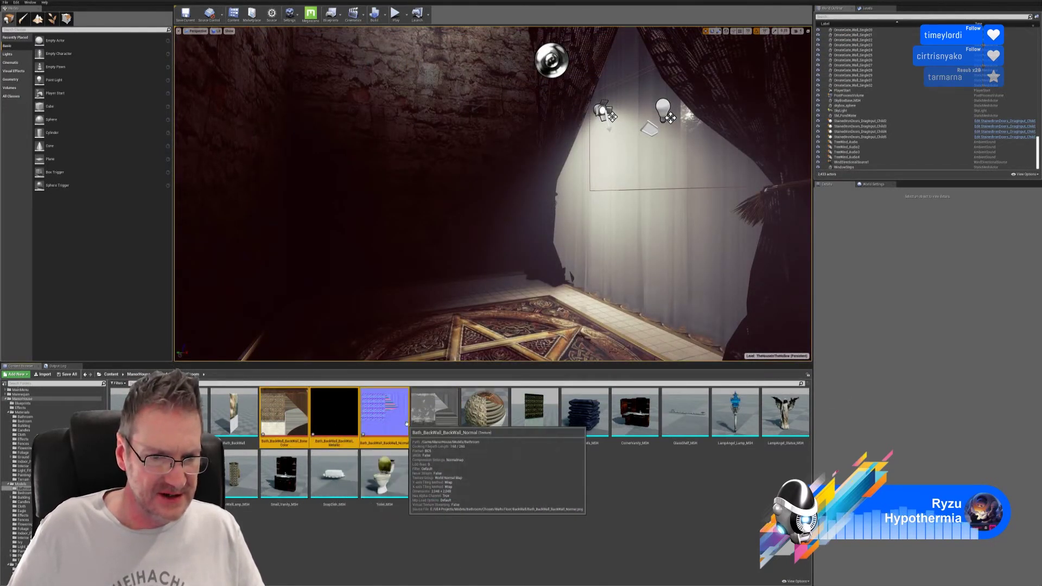
left_click(384, 413, "ctrl")
left_click(434, 413, "ctrl")
scroll(43, 493, "down", 4)
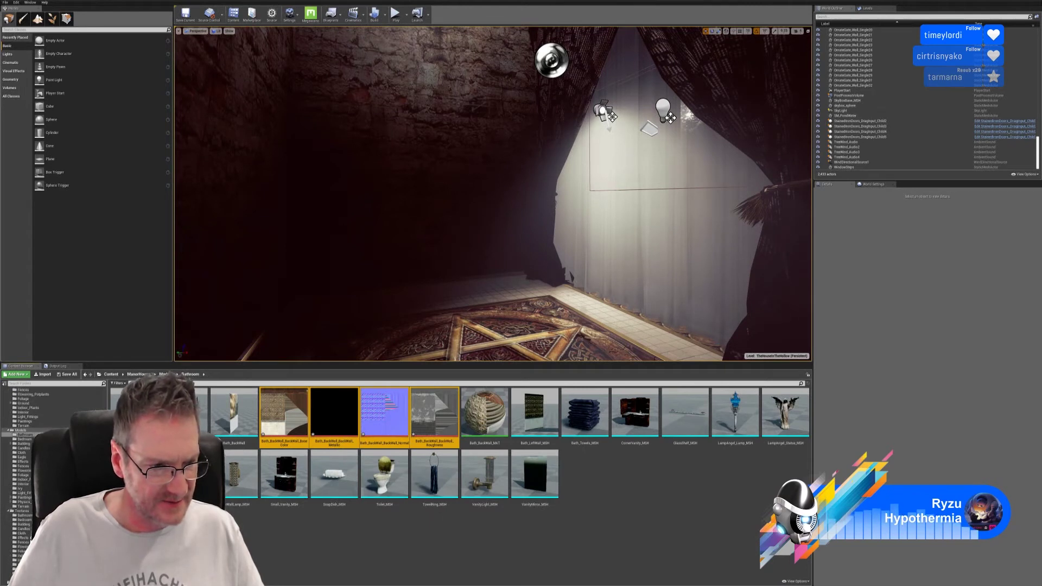
left_click_drag(271, 417, 22, 516)
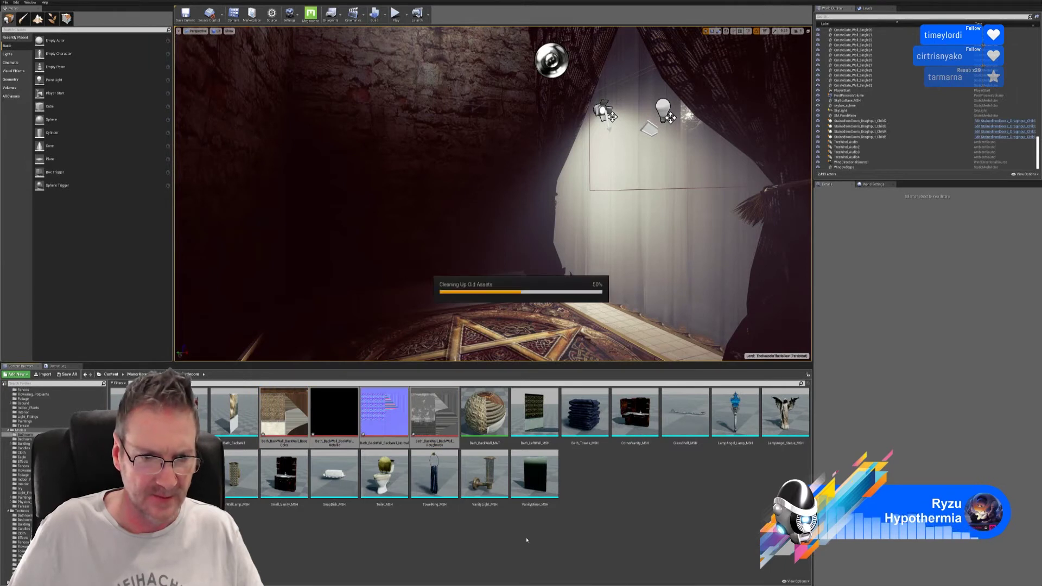
- Move the Bath_BackWall_MAT material into the Bathroom folder under Materials
scroll(54, 462, "up", 5)
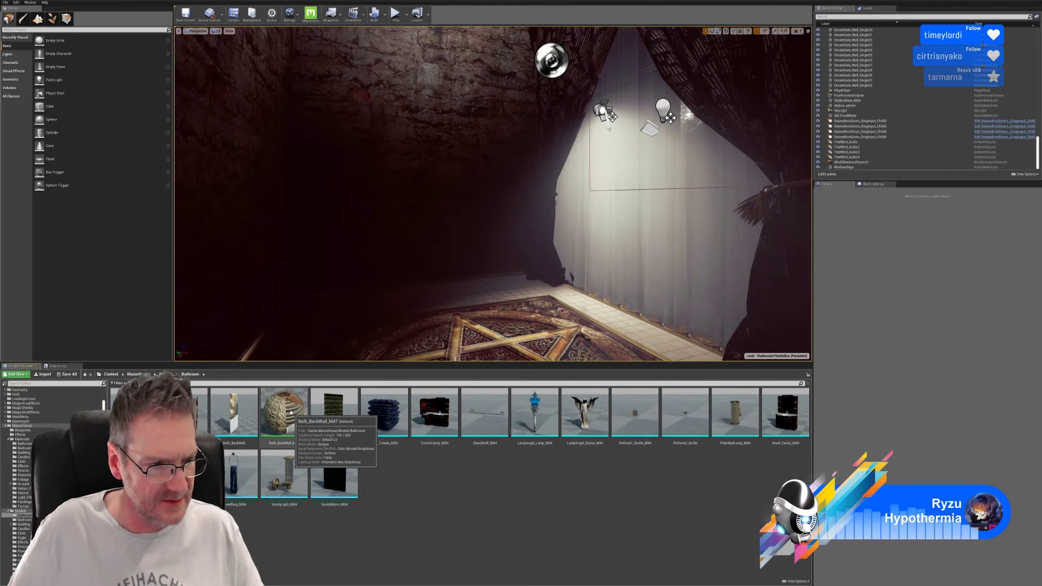
left_click(291, 413)
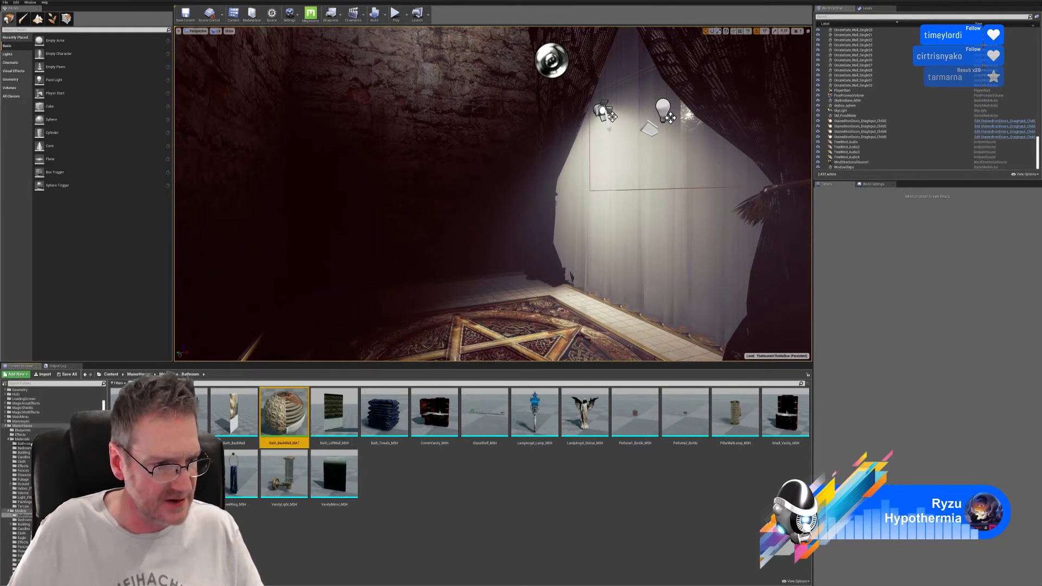
left_click_drag(291, 414, 25, 443)
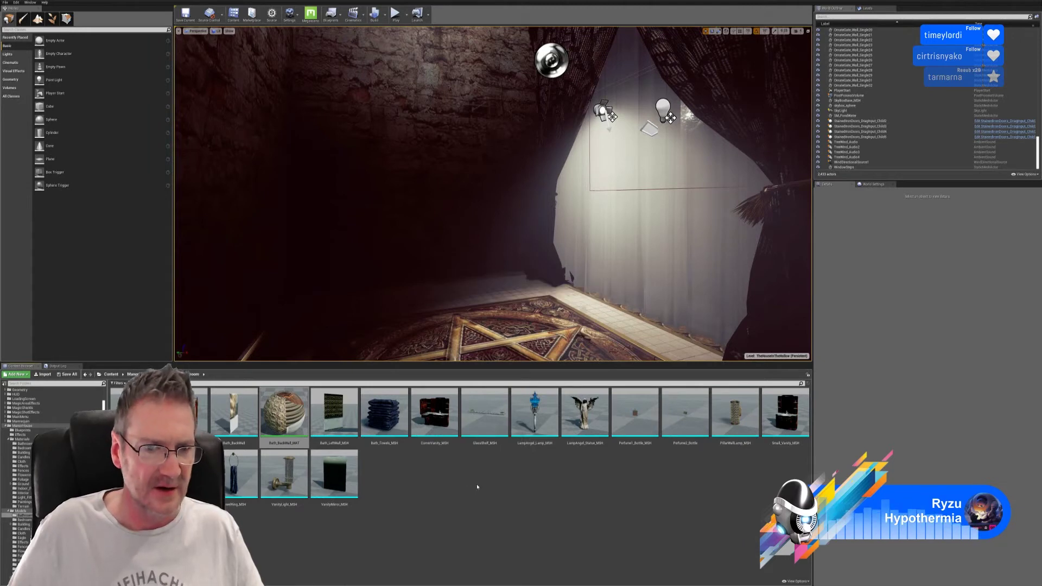
- Import the Bath_CeilingFrontRunner FBX from the Walls Floor folder into the bathroom models folder using the current import options
left_click(44, 374)
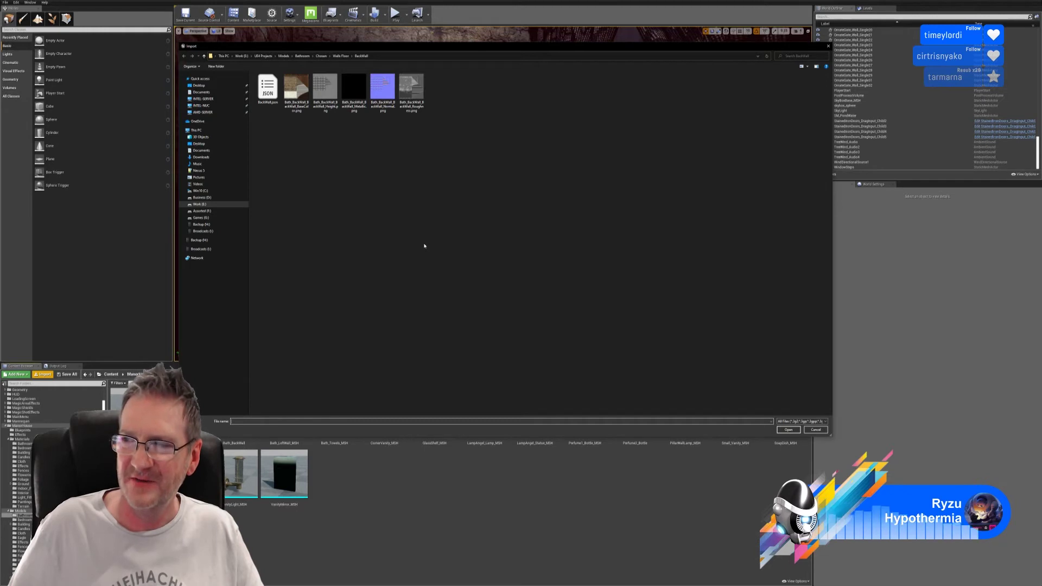
left_click(341, 56)
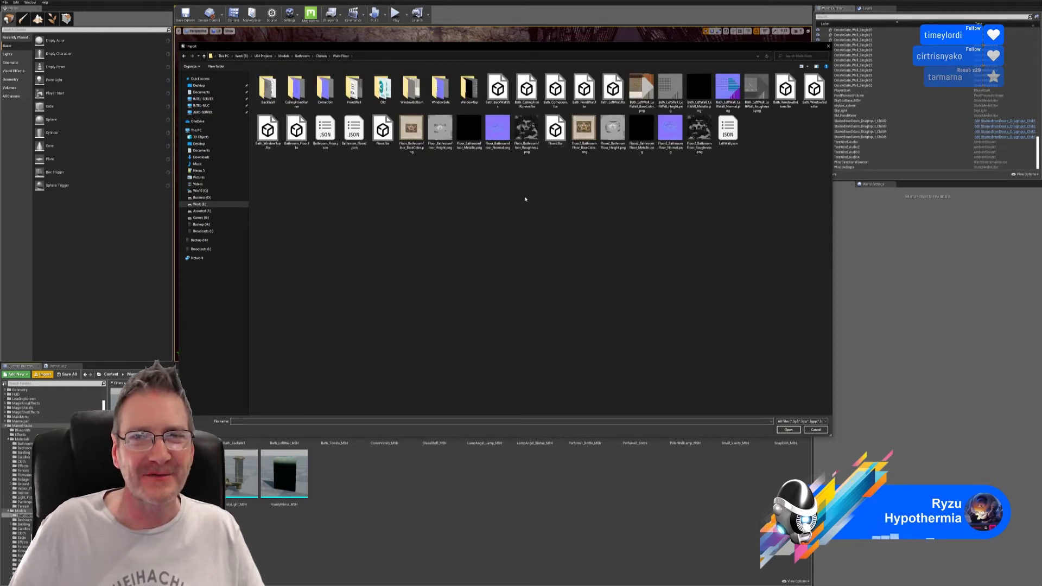
double_click(526, 88)
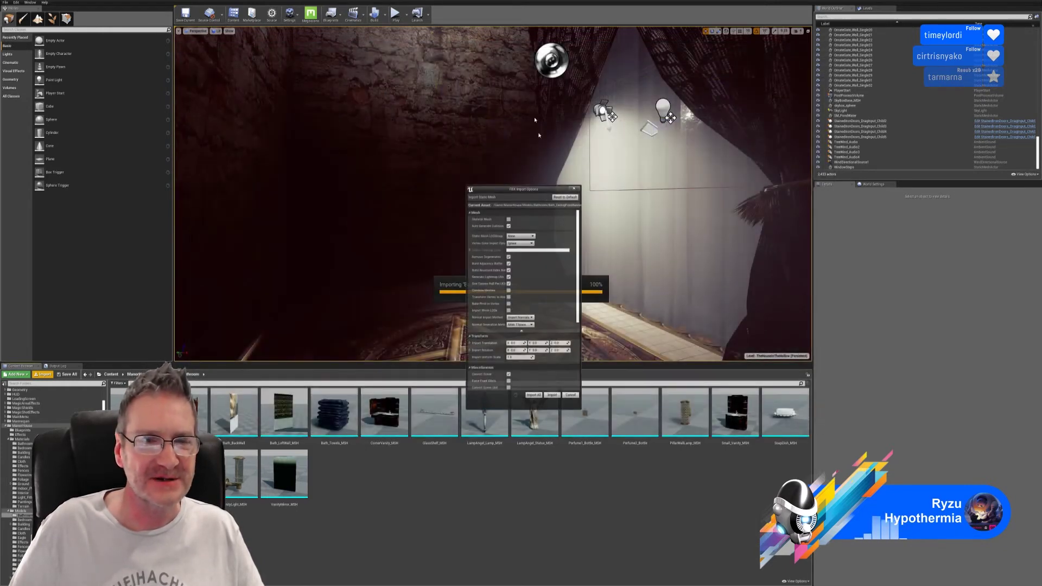
left_click(552, 397)
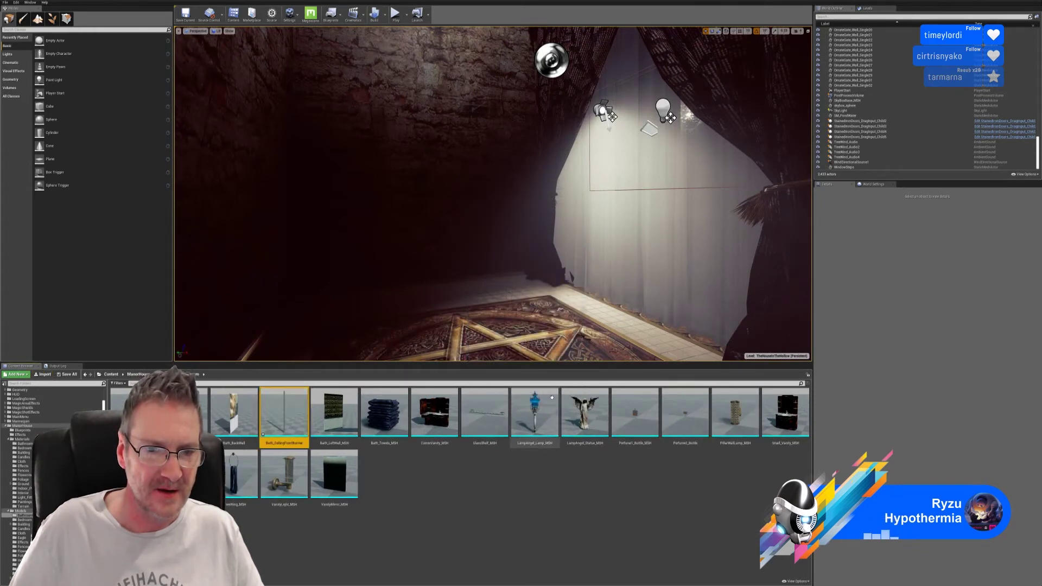
- Open the imported Bath_CeilingFrontRunner mesh, inspect its orientation from another angle, and close the mesh editor
double_click(283, 415)
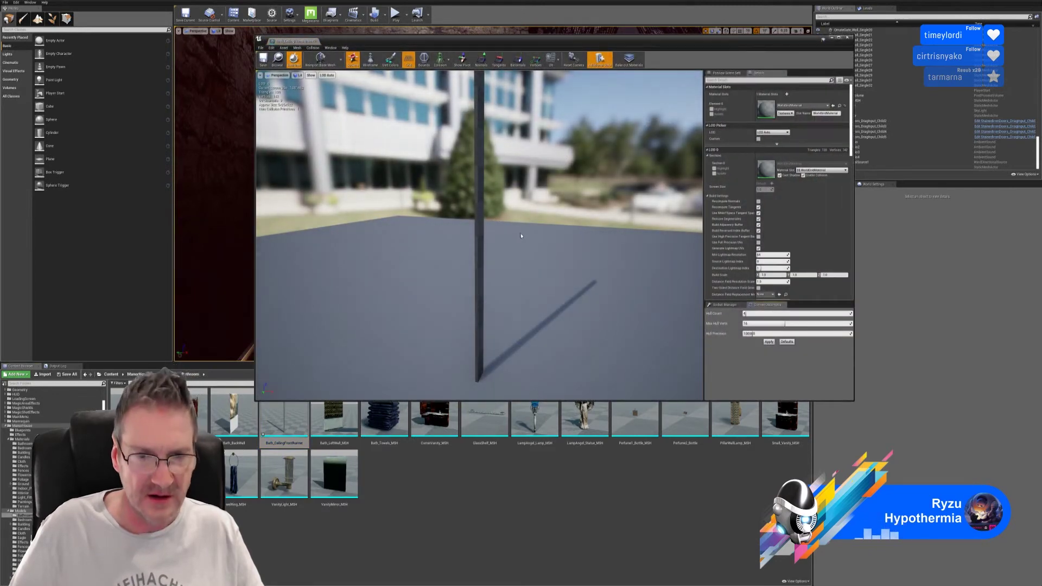
left_click_drag(540, 252, 683, 255)
scroll(683, 255, "down", 3)
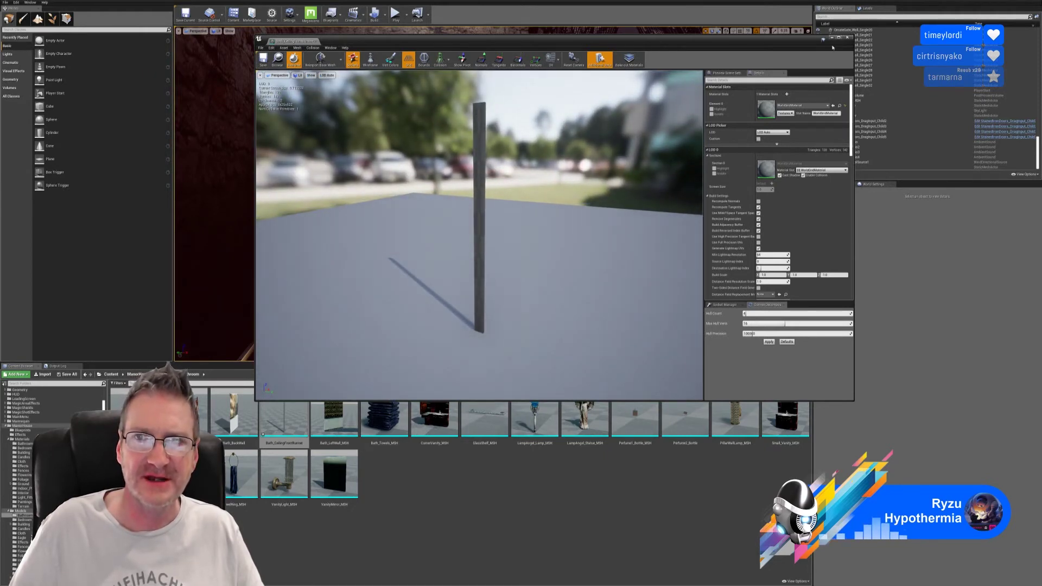
left_click(847, 37)
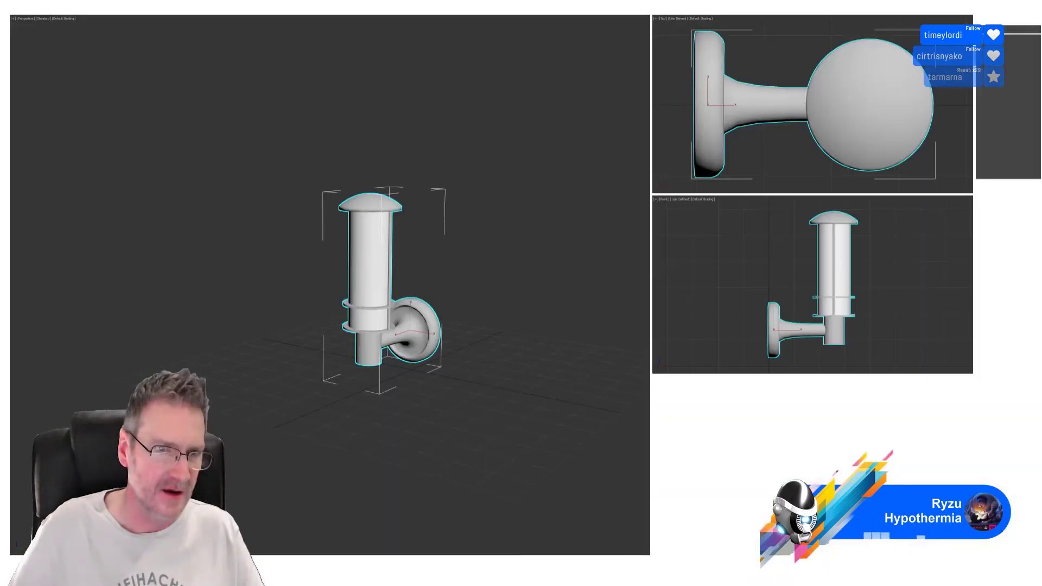
- Switch to 3ds Max, save the wall light scene, and open the walls and floor scene from the Walls Floor folder, adopting its unit scale
left_click(6, 1)
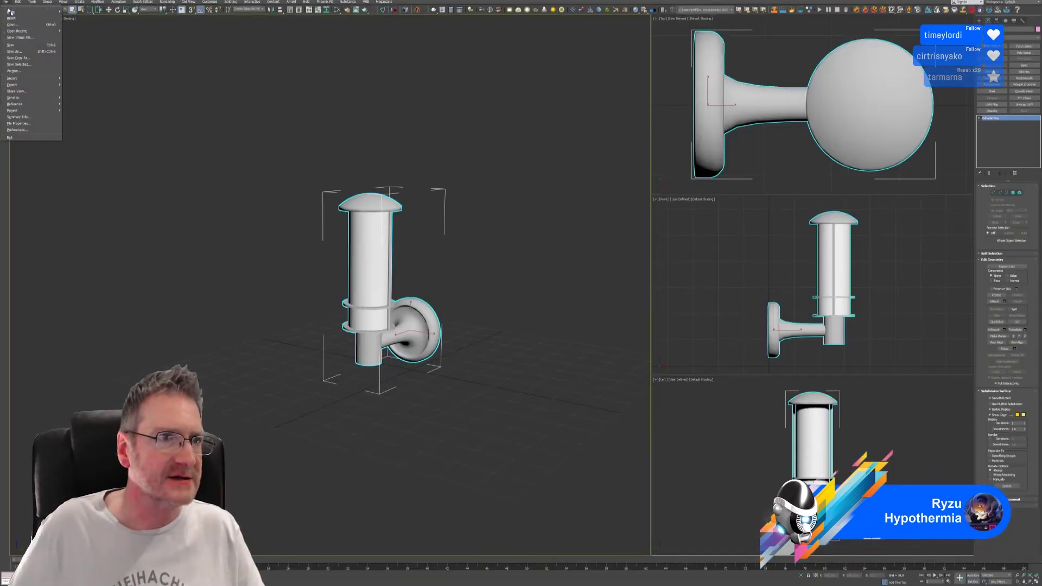
left_click(27, 45)
left_click(7, 3)
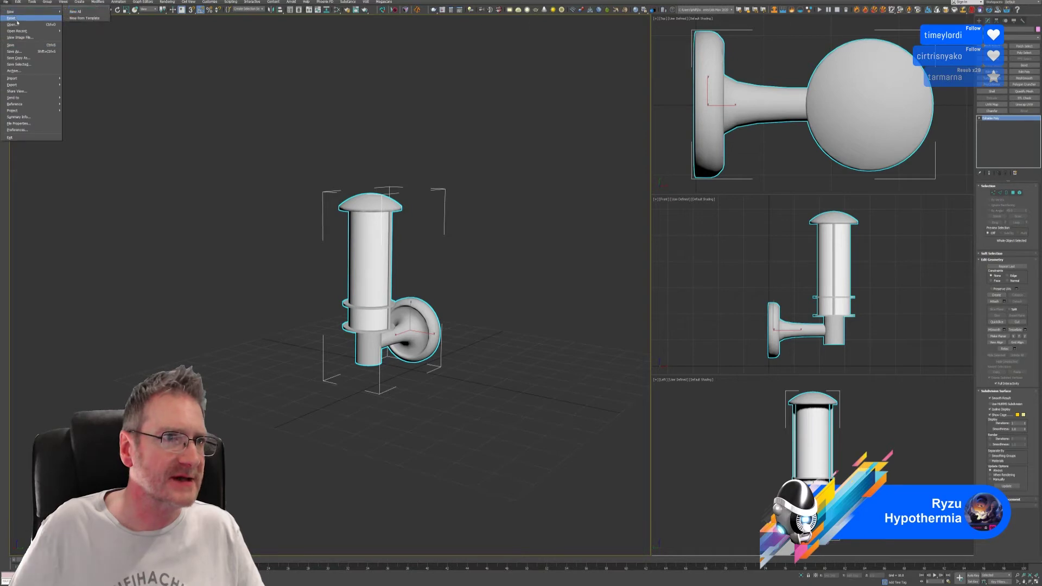
left_click(14, 25)
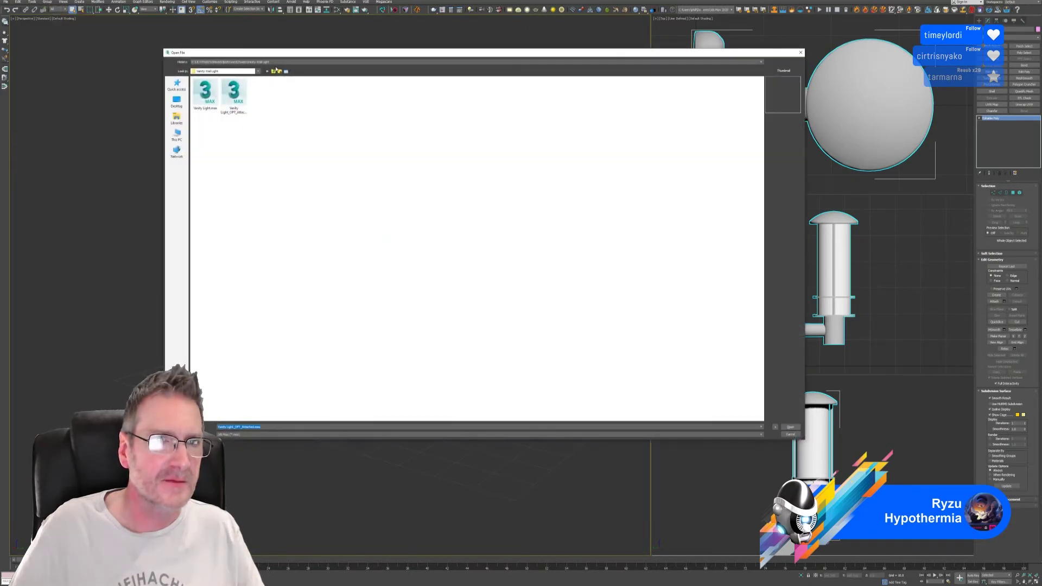
left_click(274, 71)
left_click(382, 101)
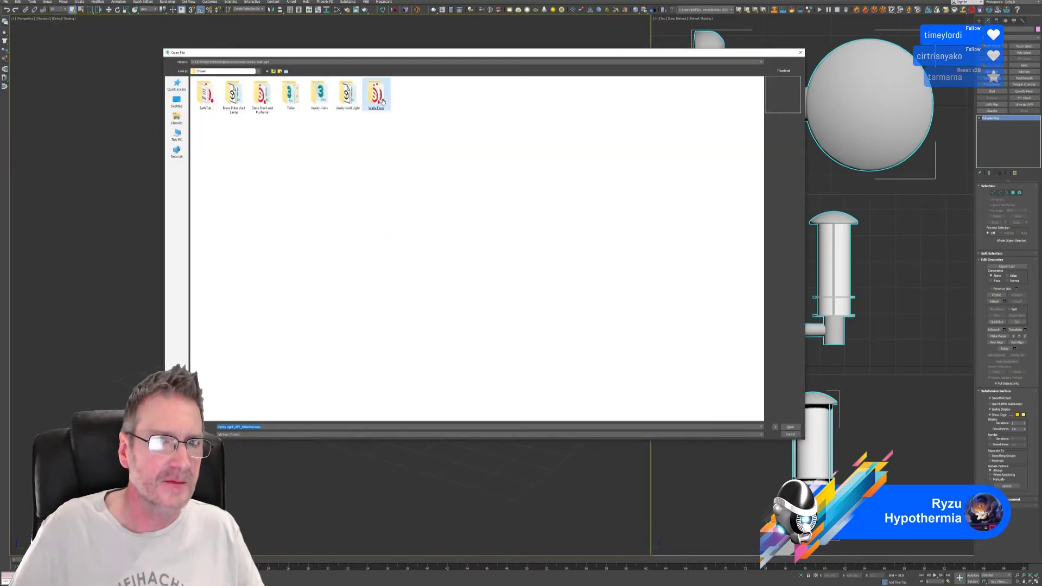
key("Return")
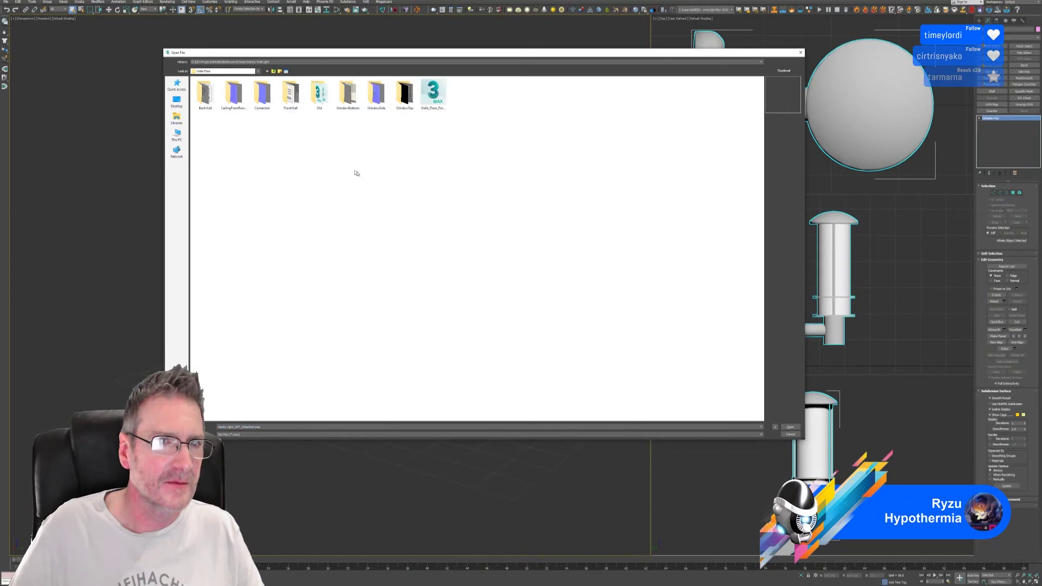
left_click(440, 108)
key("Return")
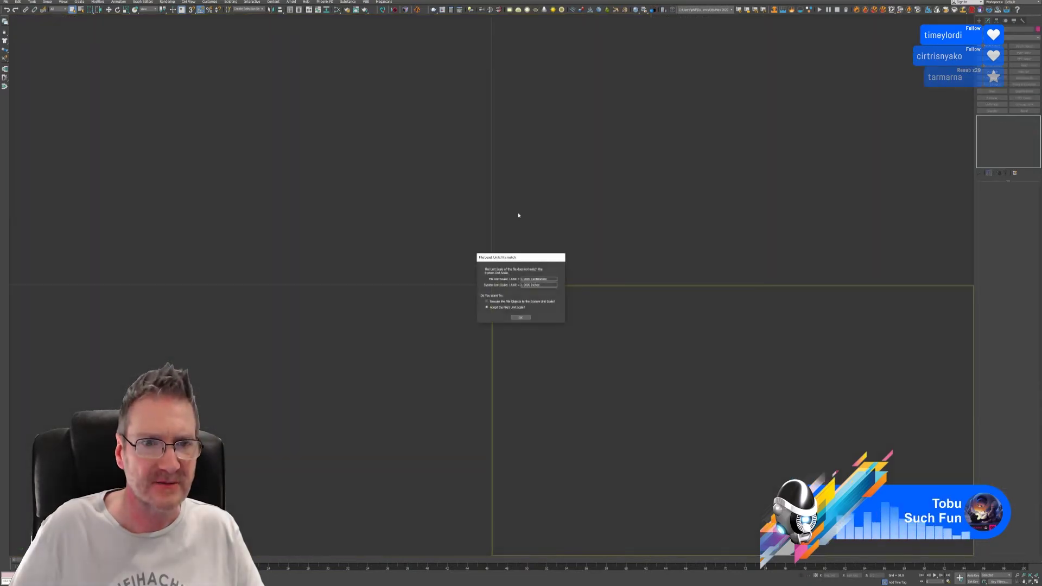
left_click(521, 318)
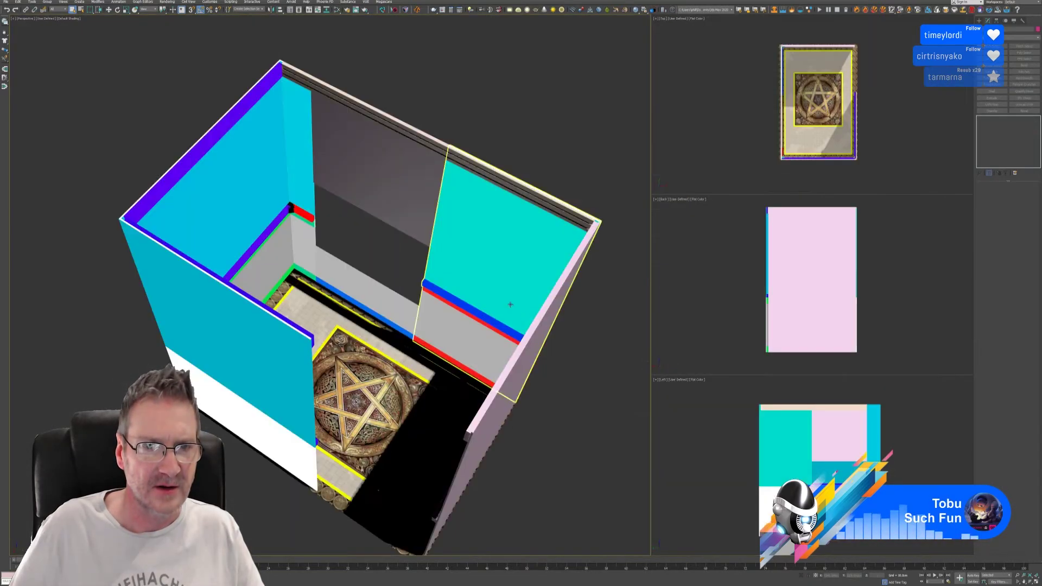
- Select the ceiling runner along the top of the window wall, reset its transform with Reset XForm, and collapse its modifier stack
left_click(401, 129)
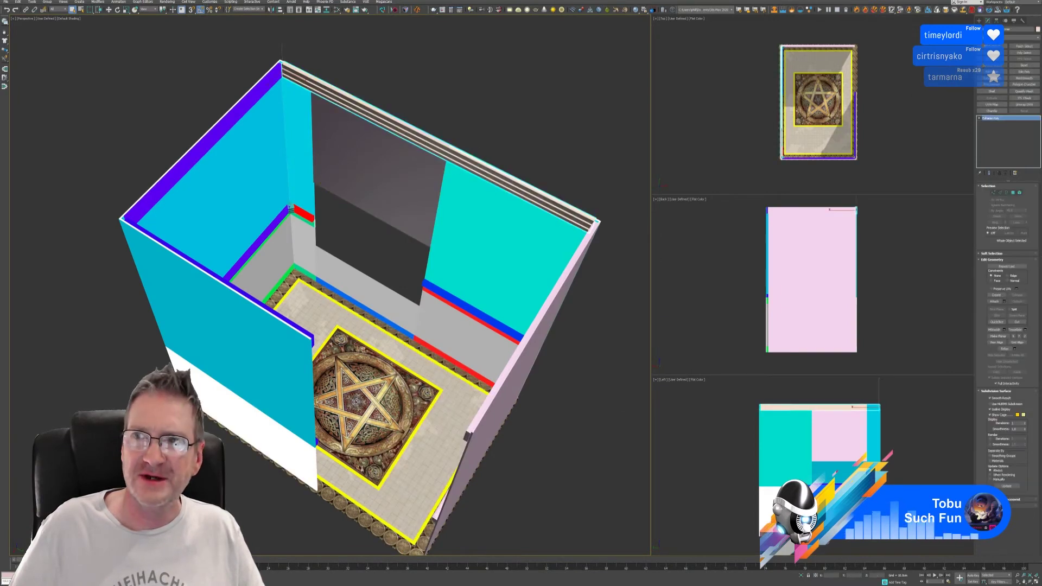
left_click(1023, 21)
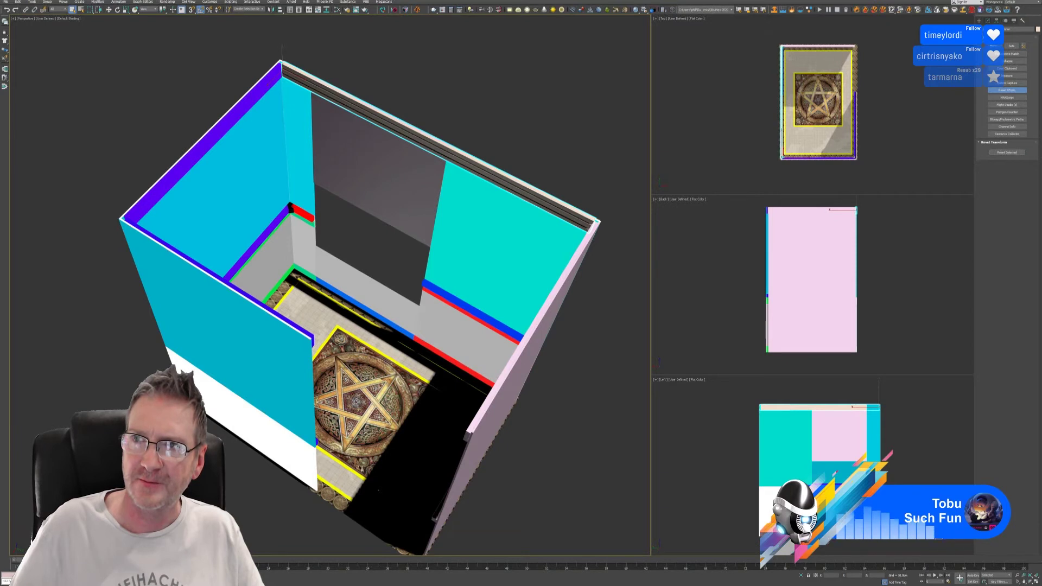
left_click(1007, 152)
right_click(999, 123)
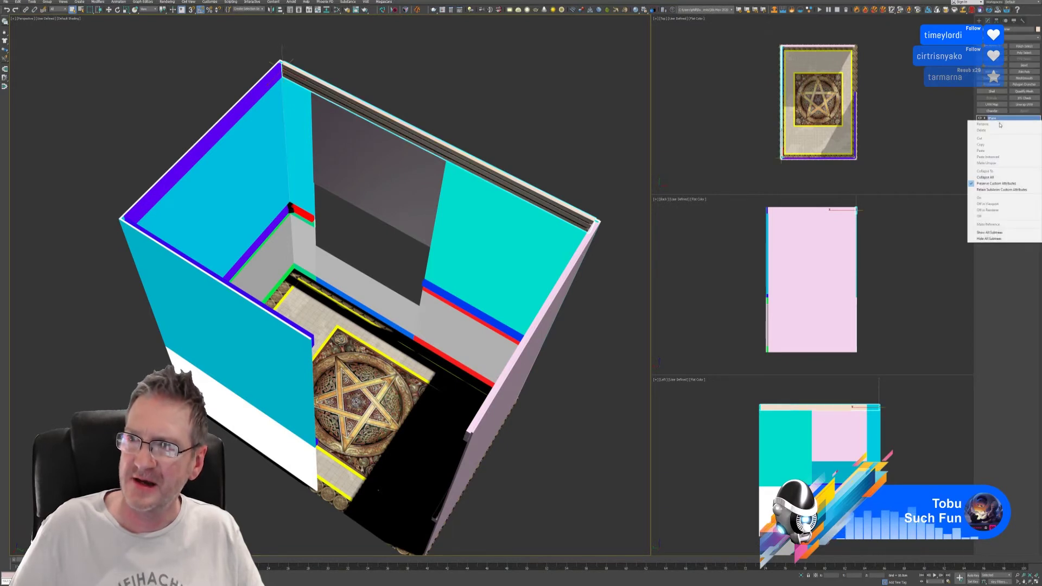
left_click(986, 177)
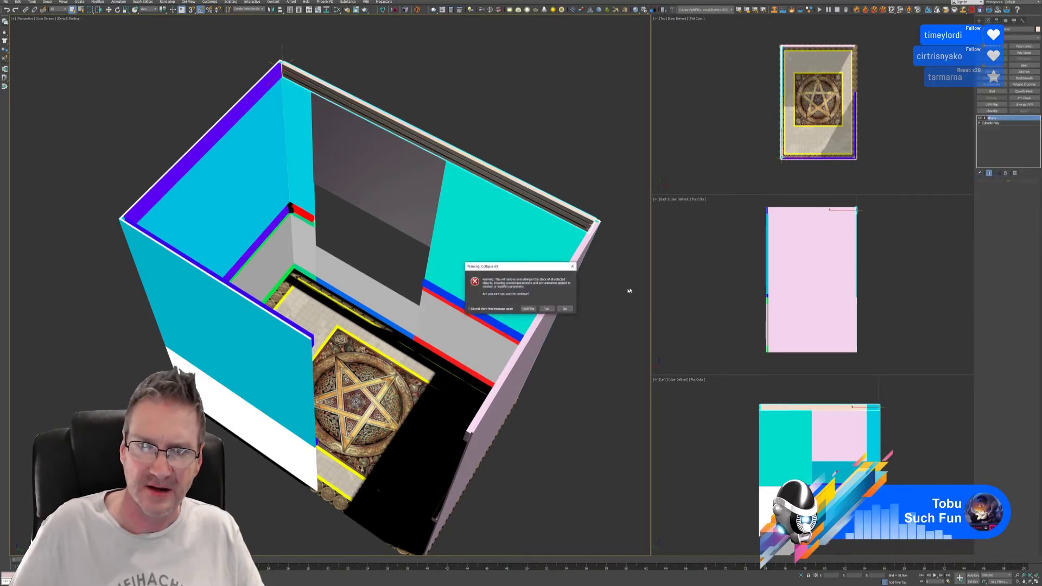
left_click(552, 310)
- Export the selected ceiling runner to the Walls Floor folder, replacing the existing Bath_CeilingFrontRunner FBX with the current export settings
left_click(5, 1)
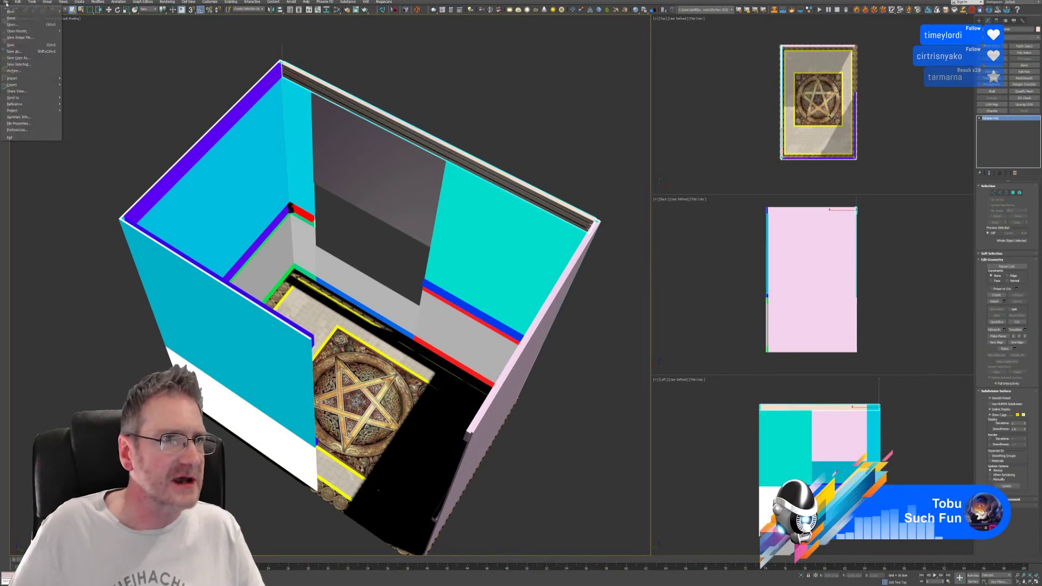
mouse_move(52, 78)
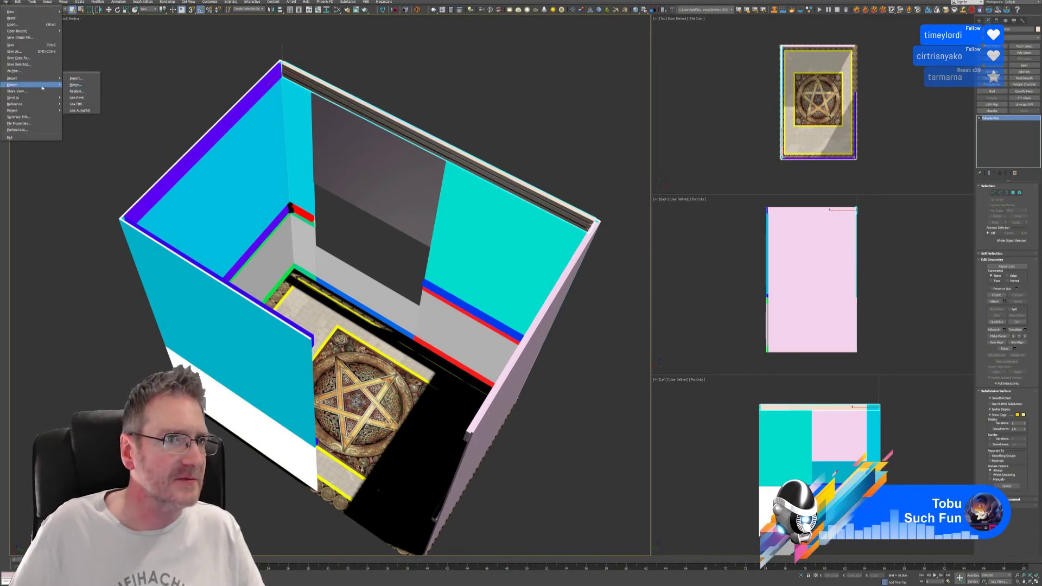
left_click(76, 92)
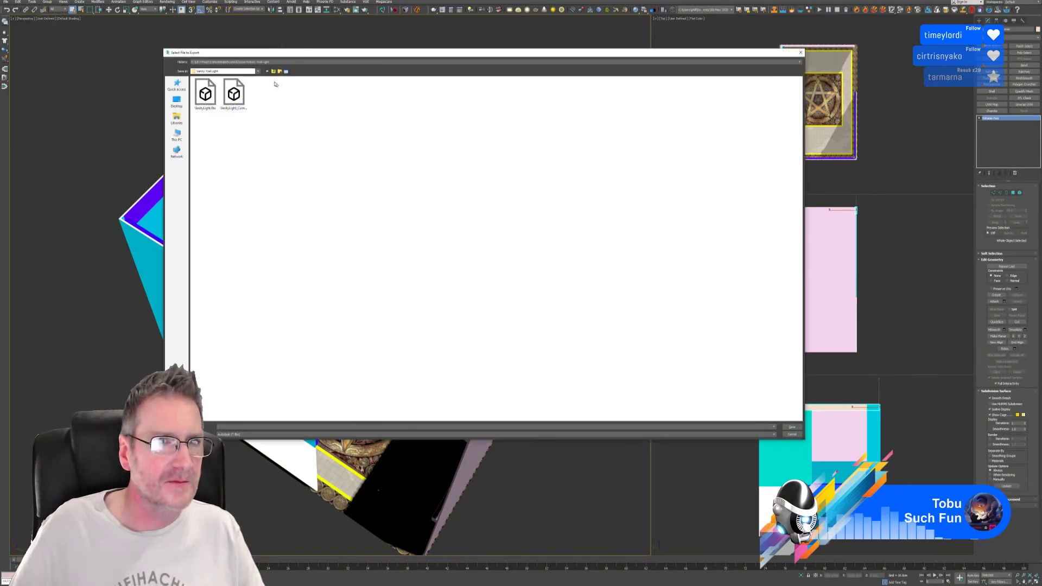
left_click(274, 71)
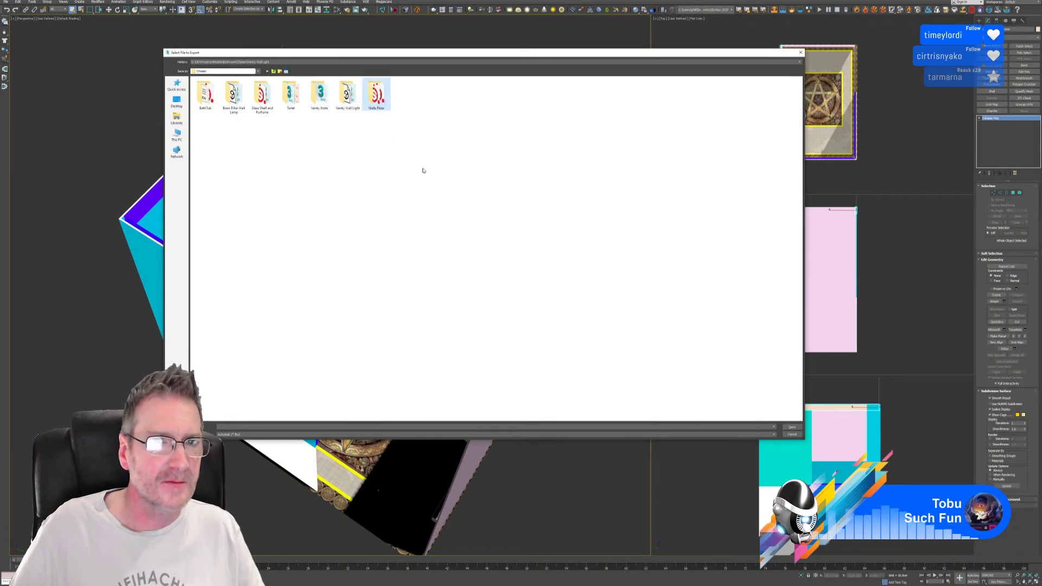
key("Return")
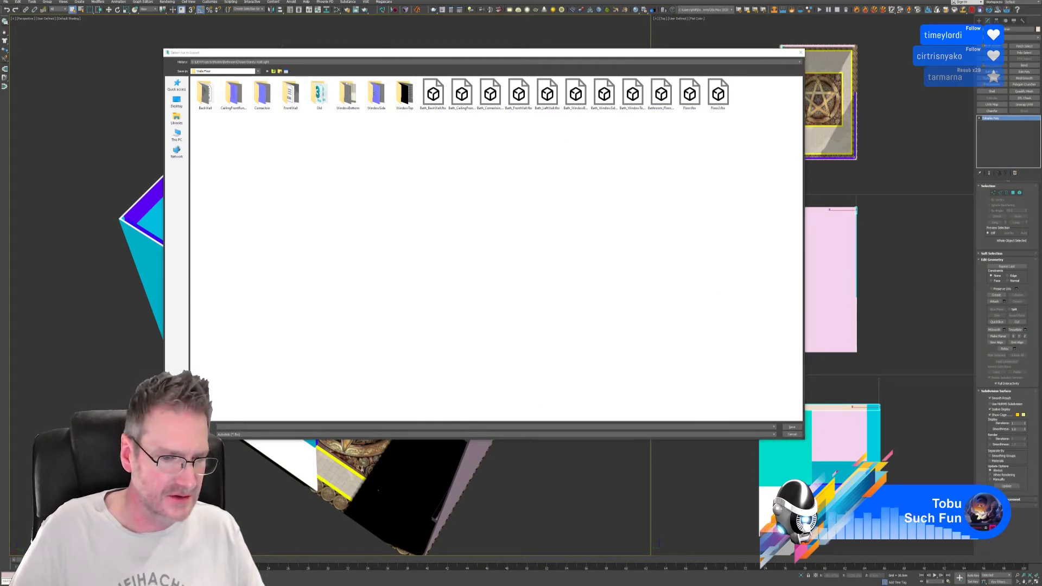
key("alt+Tab")
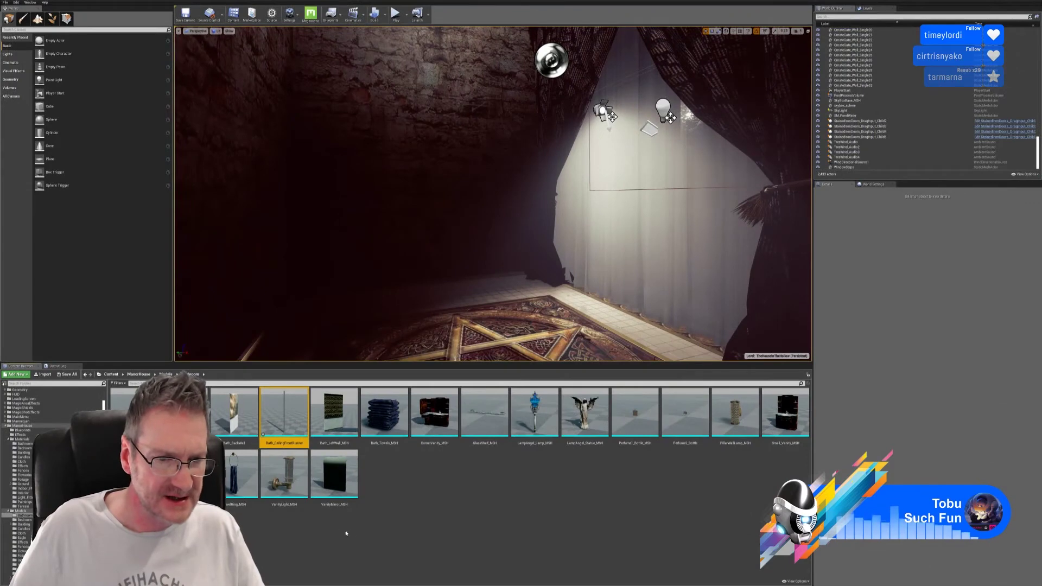
key("alt+Tab")
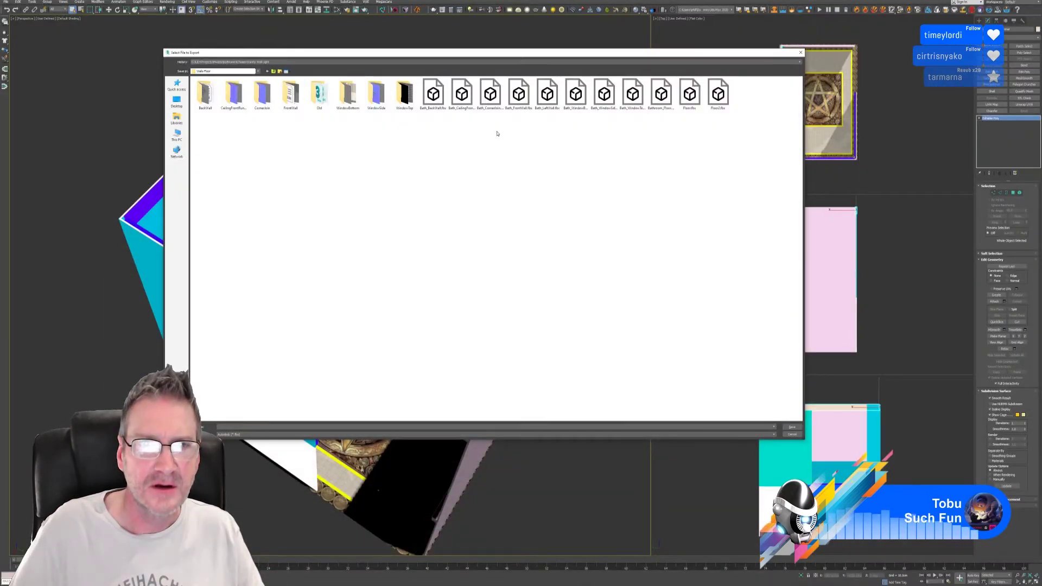
left_click(463, 96)
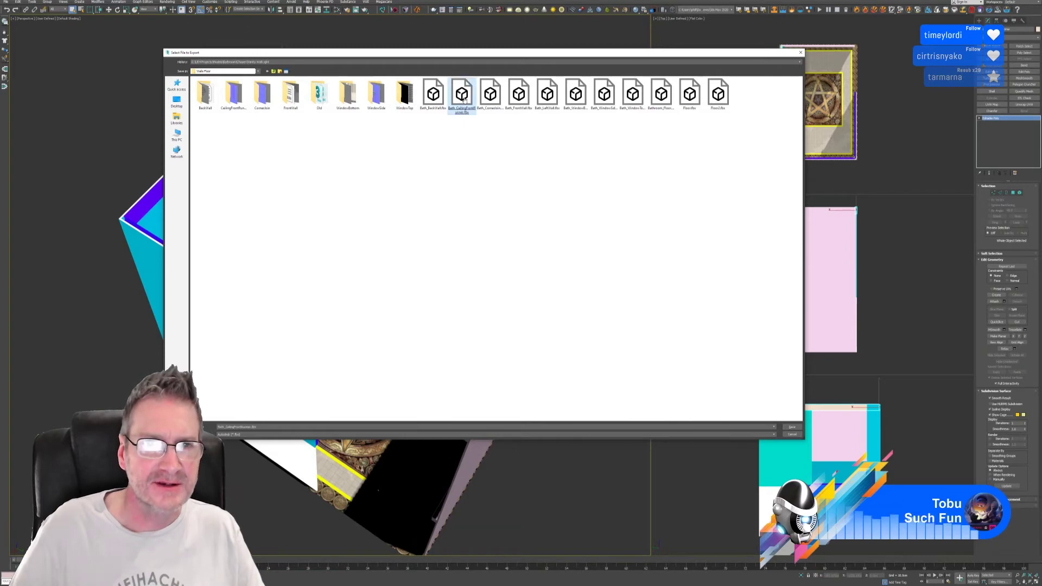
key("Return")
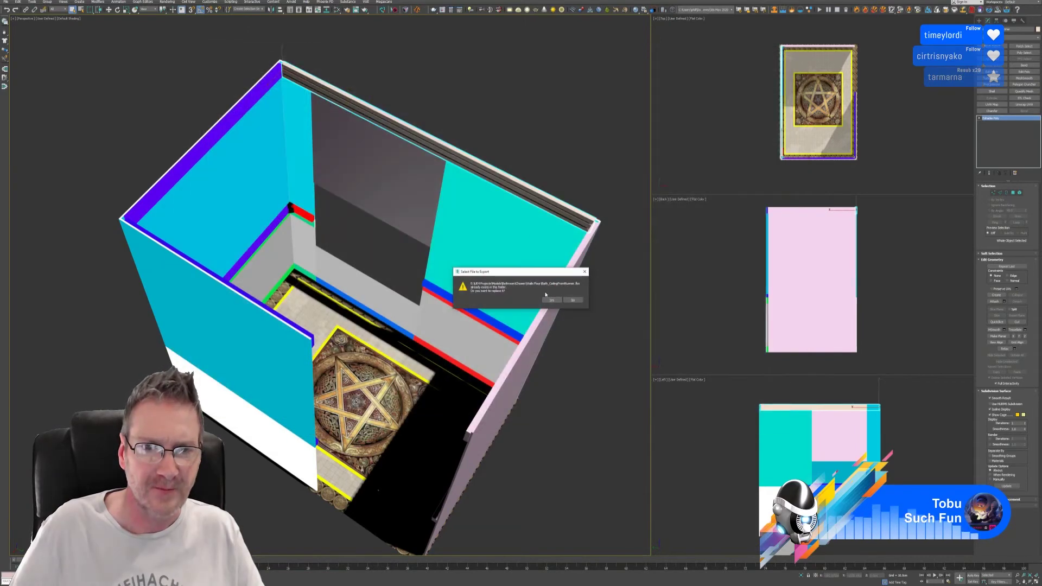
left_click(551, 301)
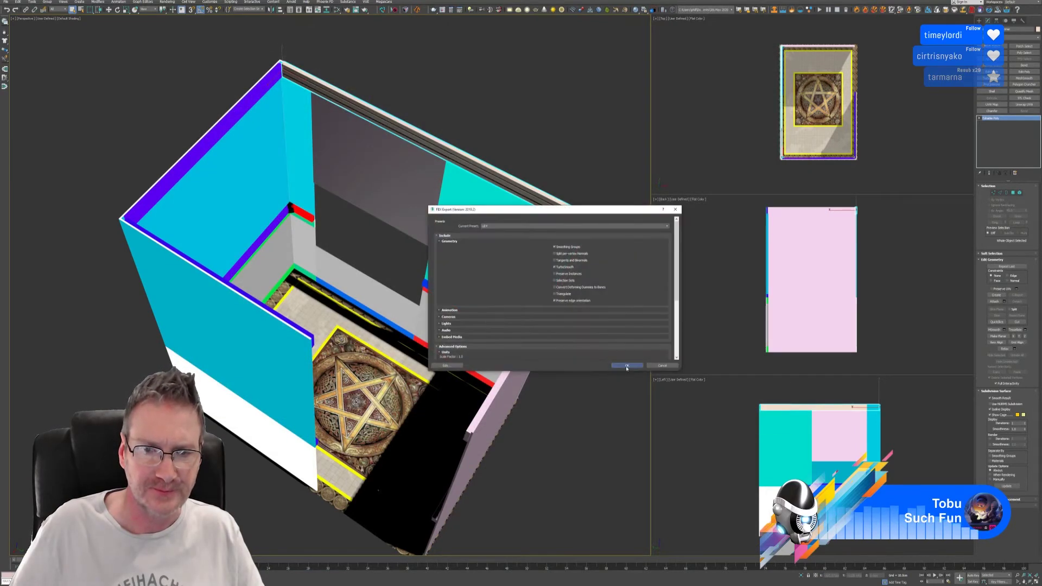
left_click(627, 367)
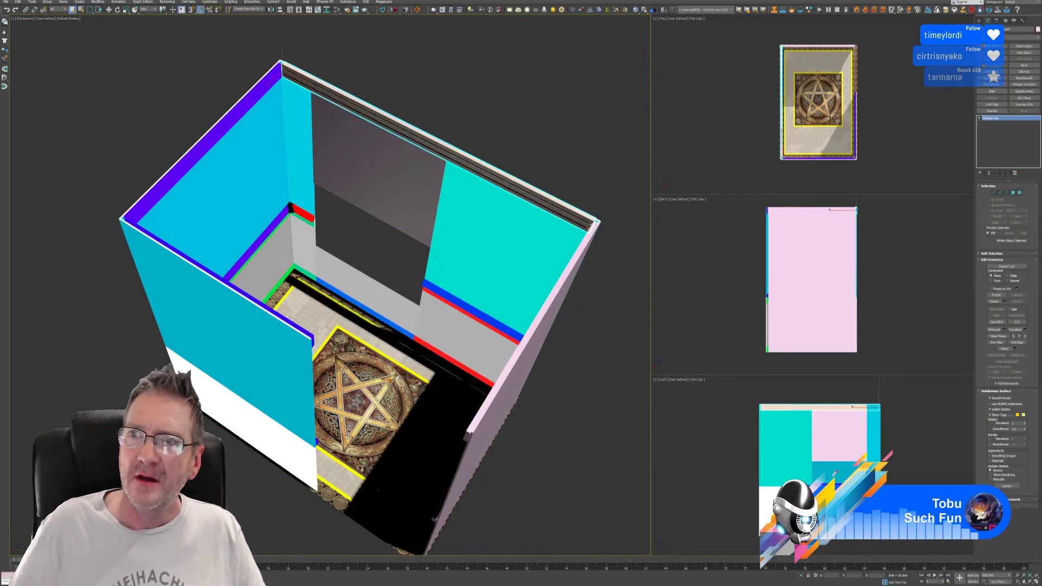
- Switch to Unreal Engine and reimport the Bath_CeilingFrontRunner mesh from its updated source file
left_click(1004, 1)
key("alt+Tab")
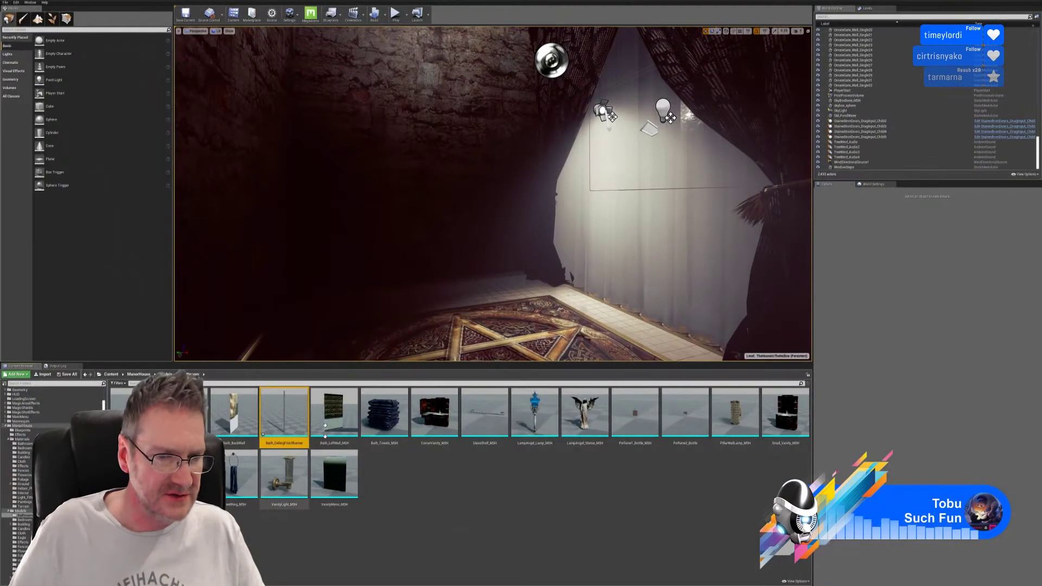
right_click(275, 419)
mouse_move(304, 280)
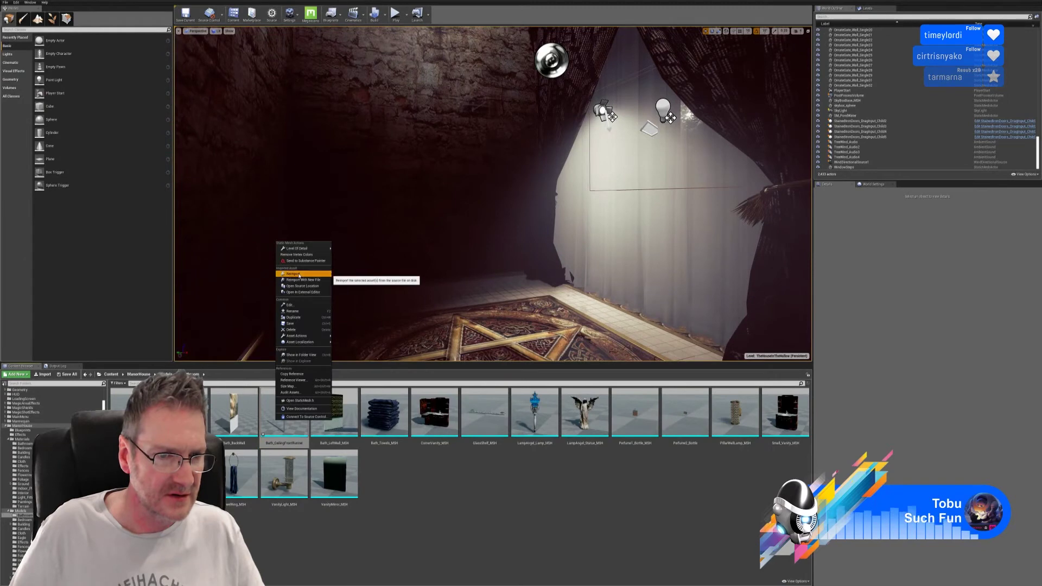
left_click(375, 278)
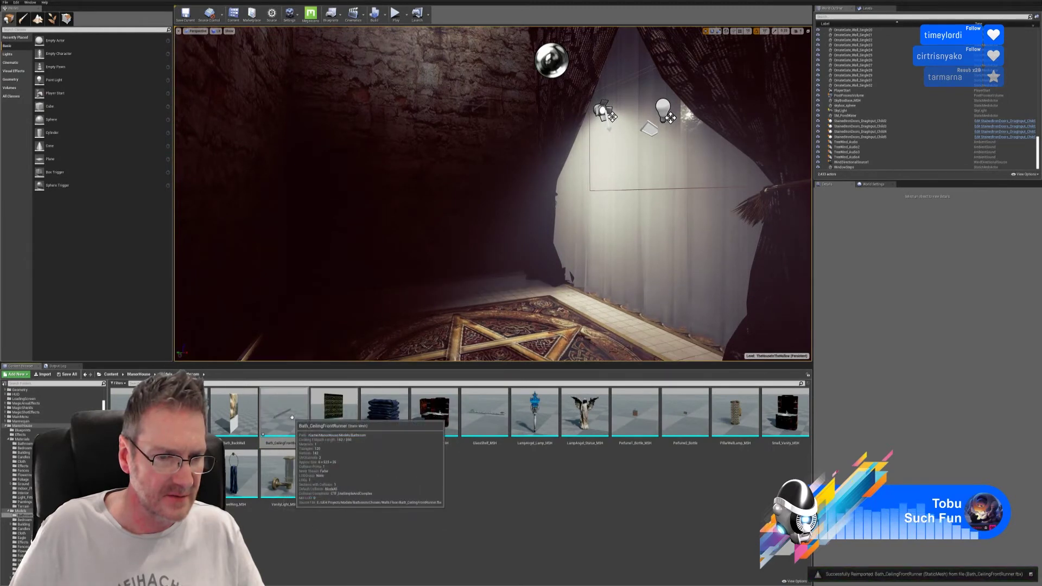
- Open the reimported Bath_CeilingFrontRunner mesh, inspect its orientation in the preview, and close the mesh editor
left_click(292, 417)
double_click(292, 417)
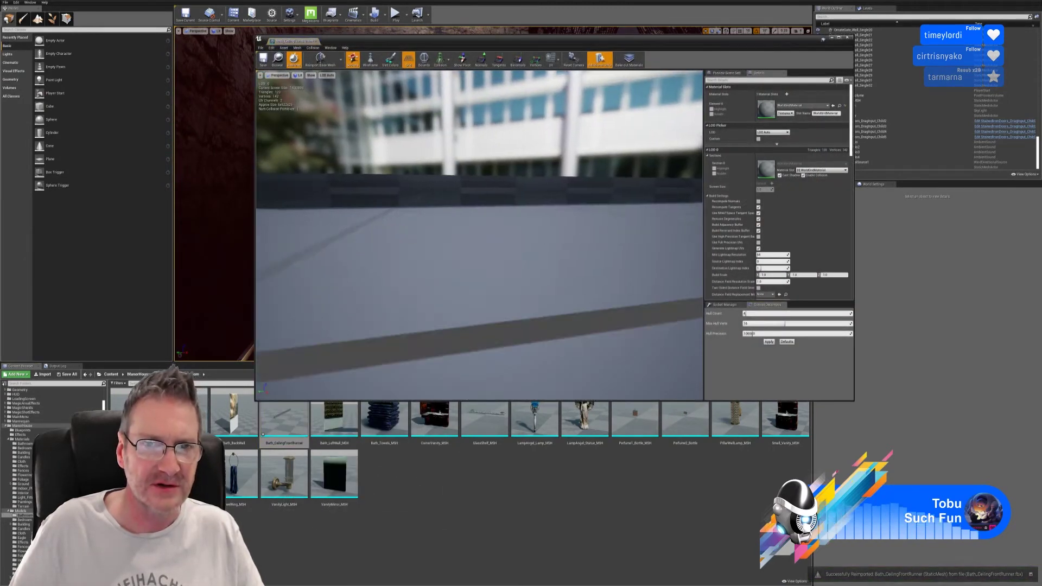
left_click_drag(480, 235, 429, 261)
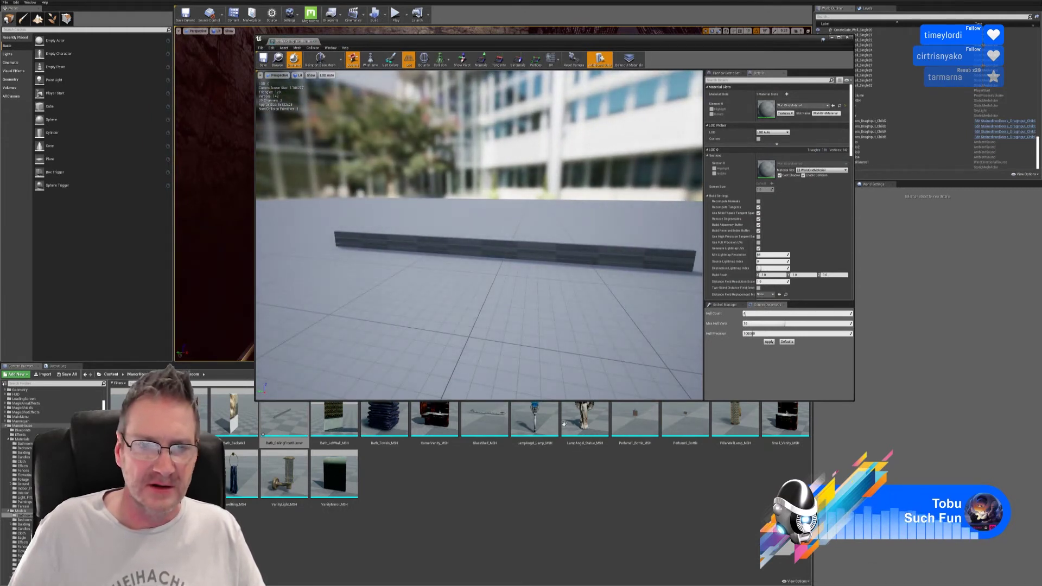
left_click(455, 498)
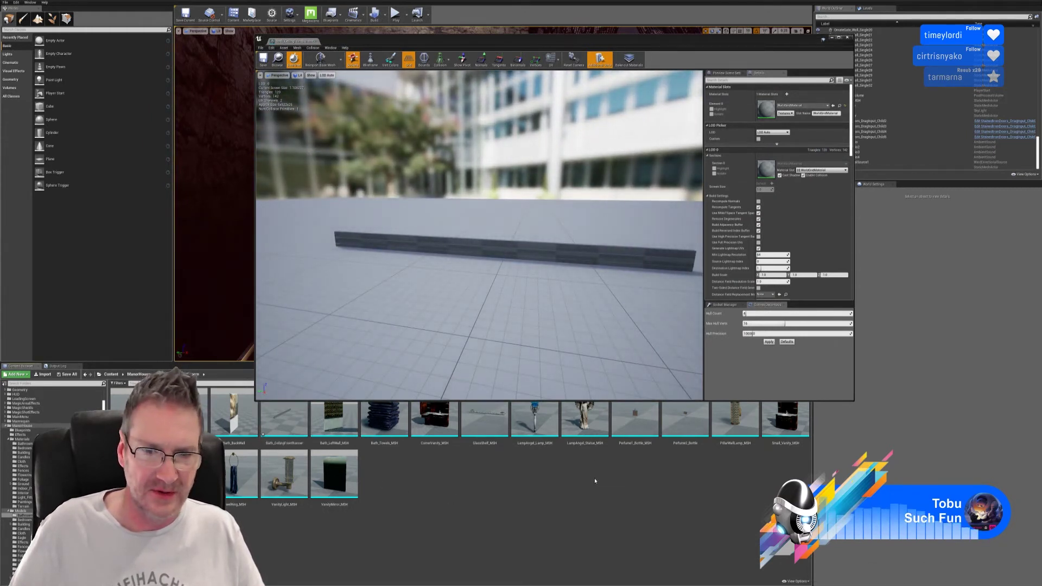
left_click(848, 37)
- Create a new material in the Bathroom models folder named BathCeilingFront_Runner_MAT
right_click(427, 482)
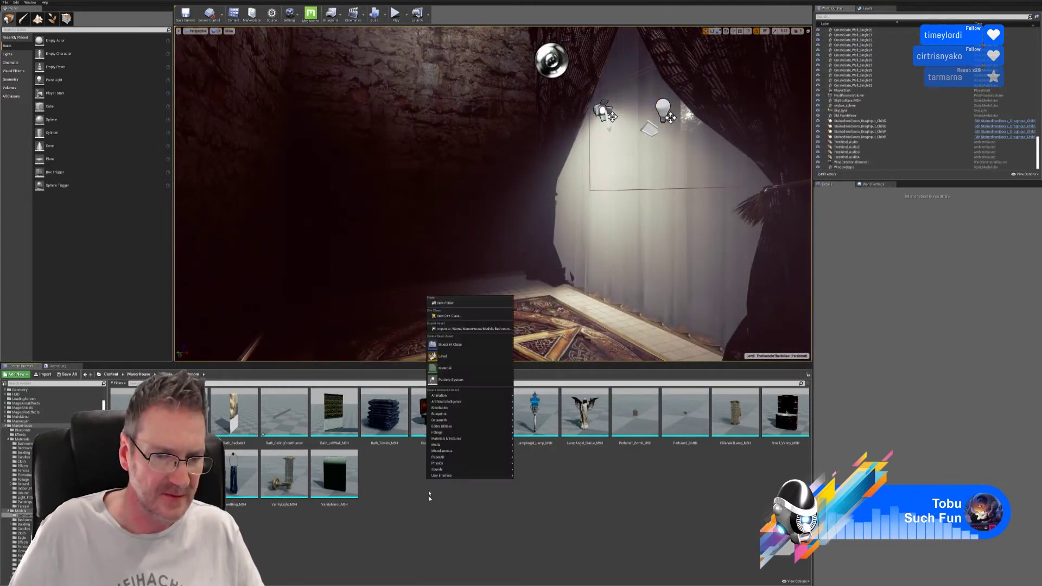
left_click(461, 367)
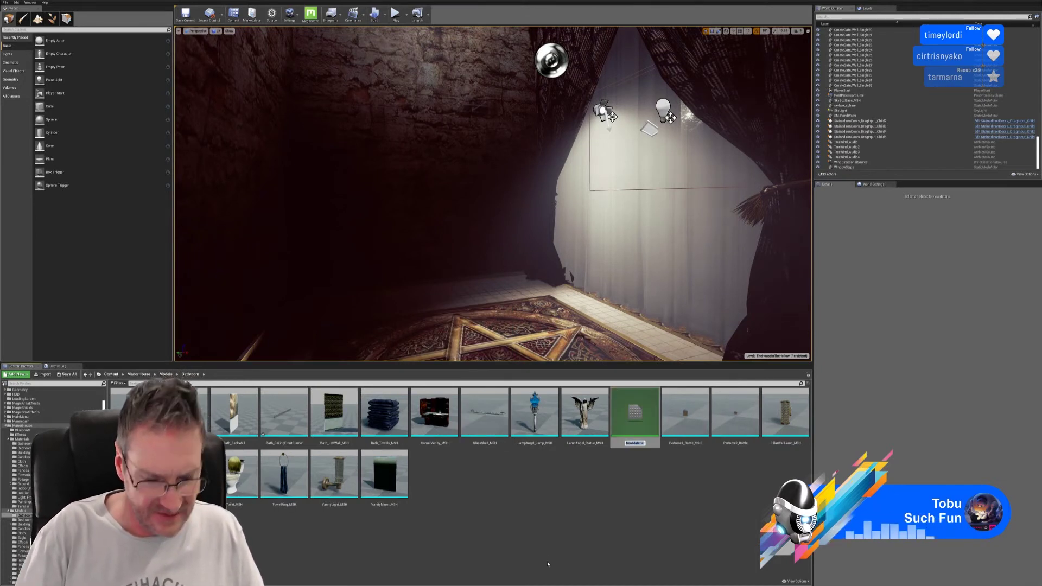
type("BathCeil")
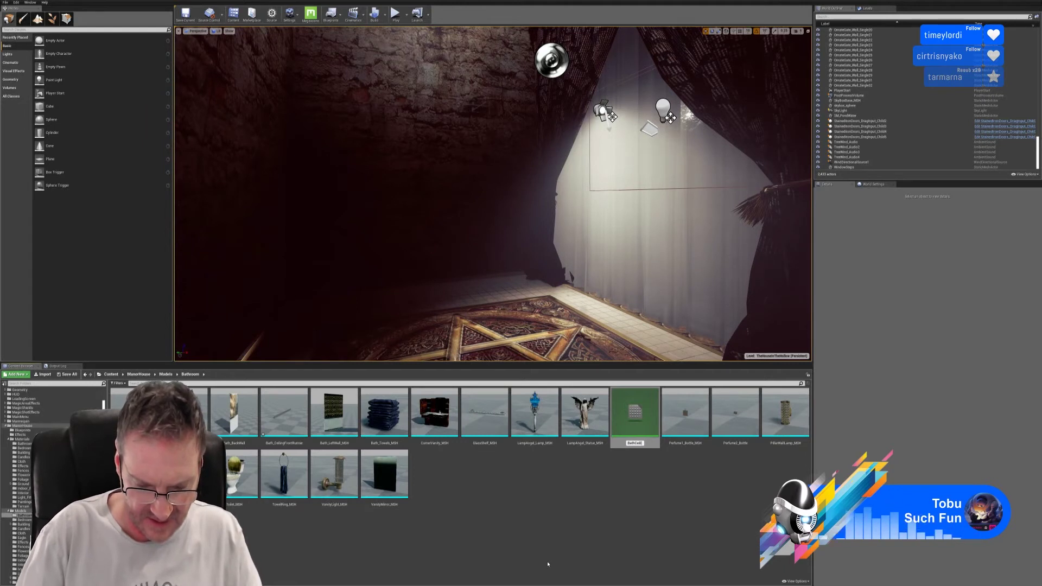
type("ingFront")
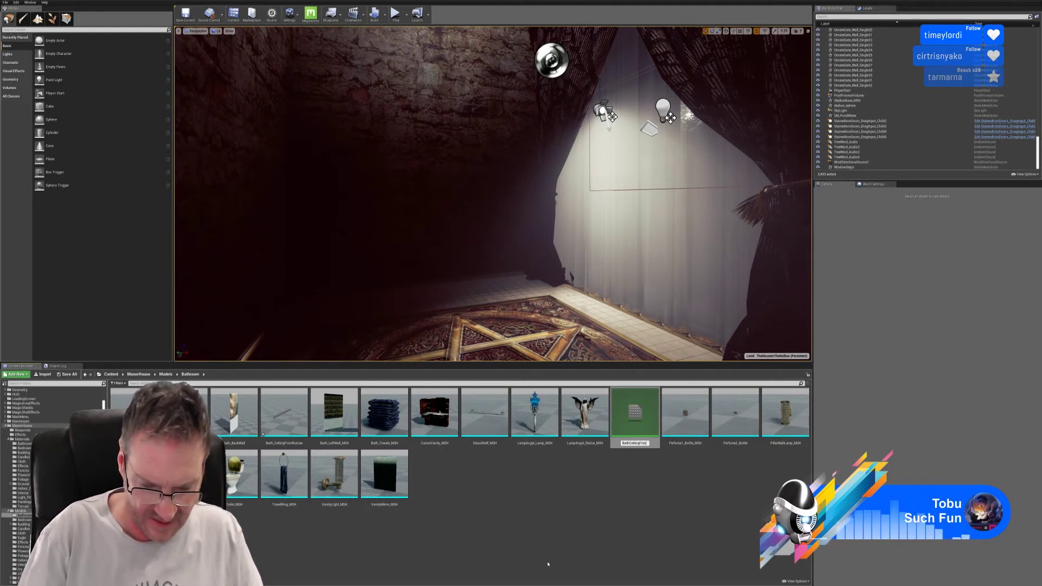
type("_Runner_MAT")
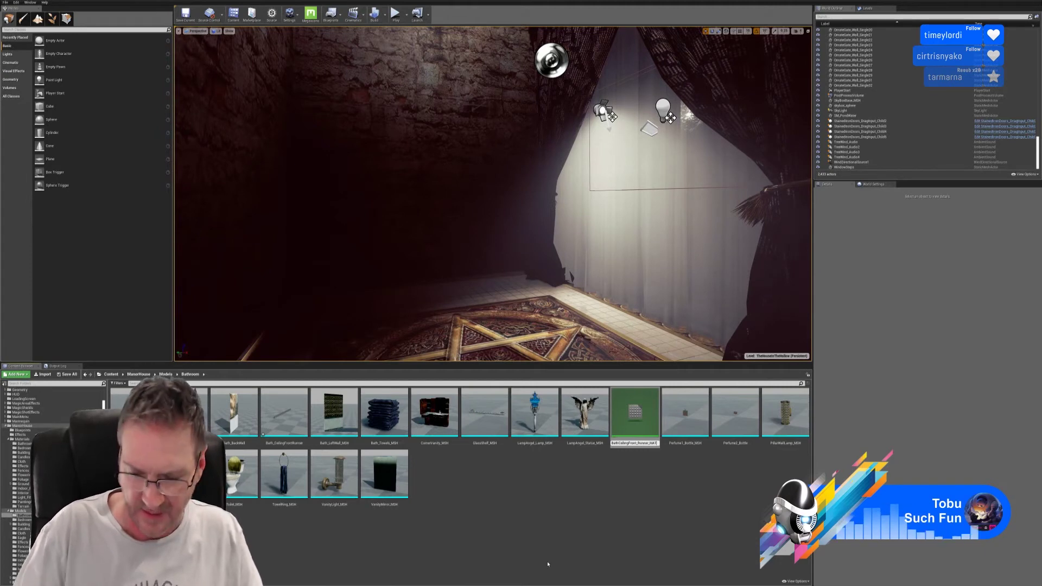
key("Return")
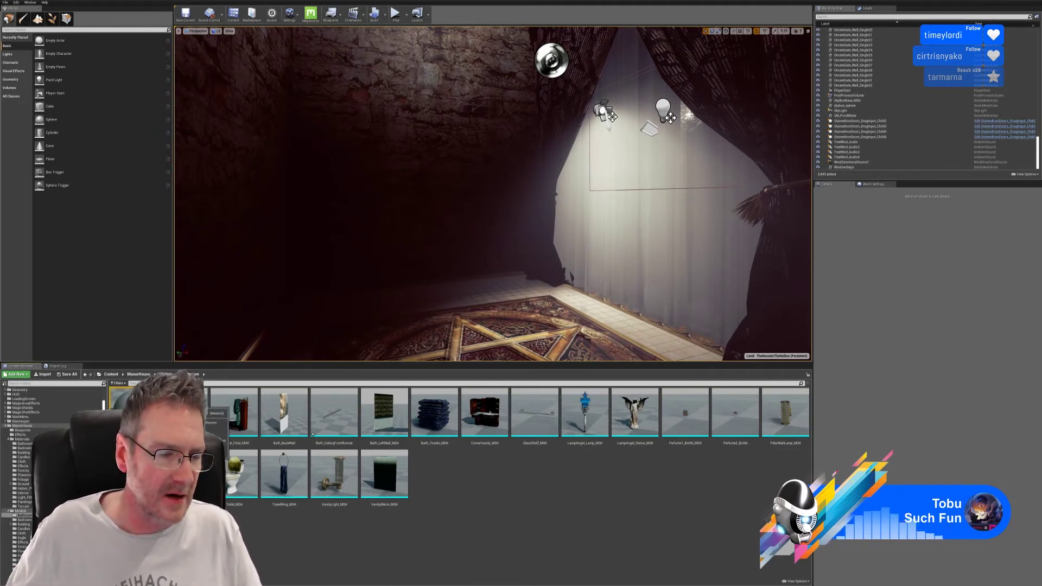
- Open the new runner material and import the BaseColor, Metallic, Normal and Roughness textures from the CeilingFrontRunner folder
double_click(185, 412)
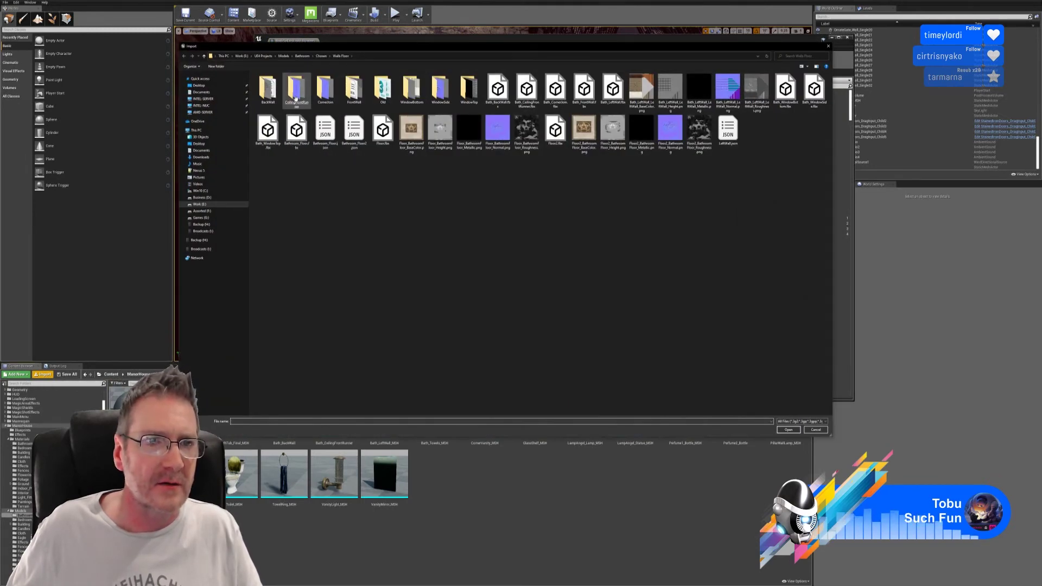
double_click(295, 98)
left_click(275, 110)
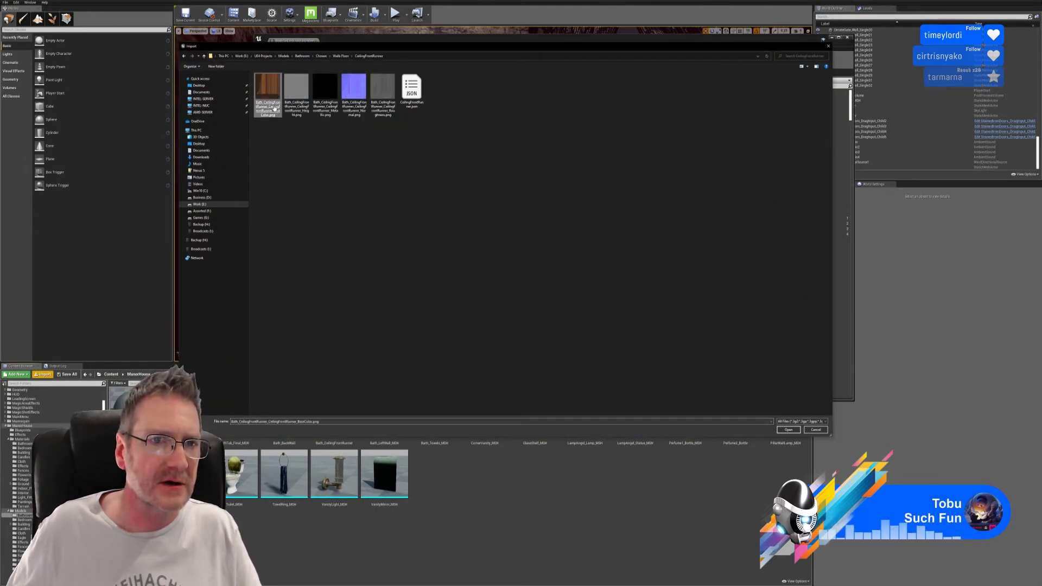
left_click(315, 110, "ctrl")
left_click(354, 90, "ctrl")
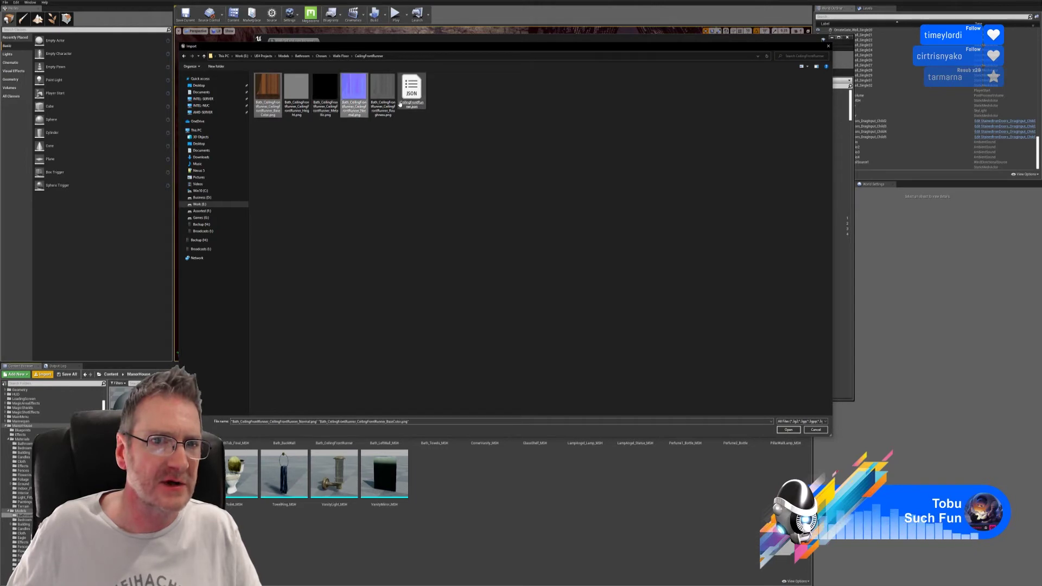
left_click(382, 89, "ctrl")
left_click(337, 100, "ctrl")
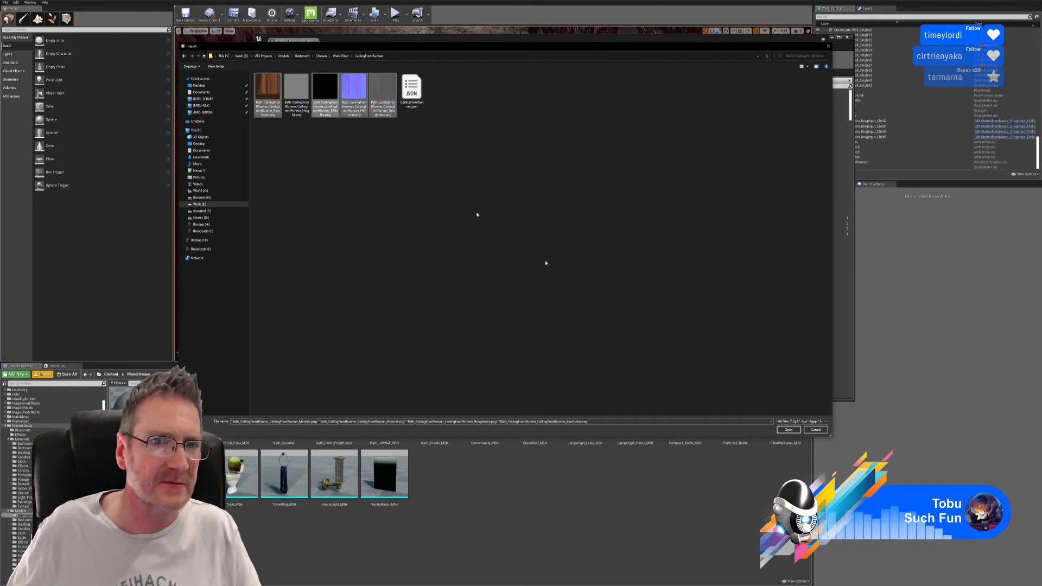
left_click(787, 430)
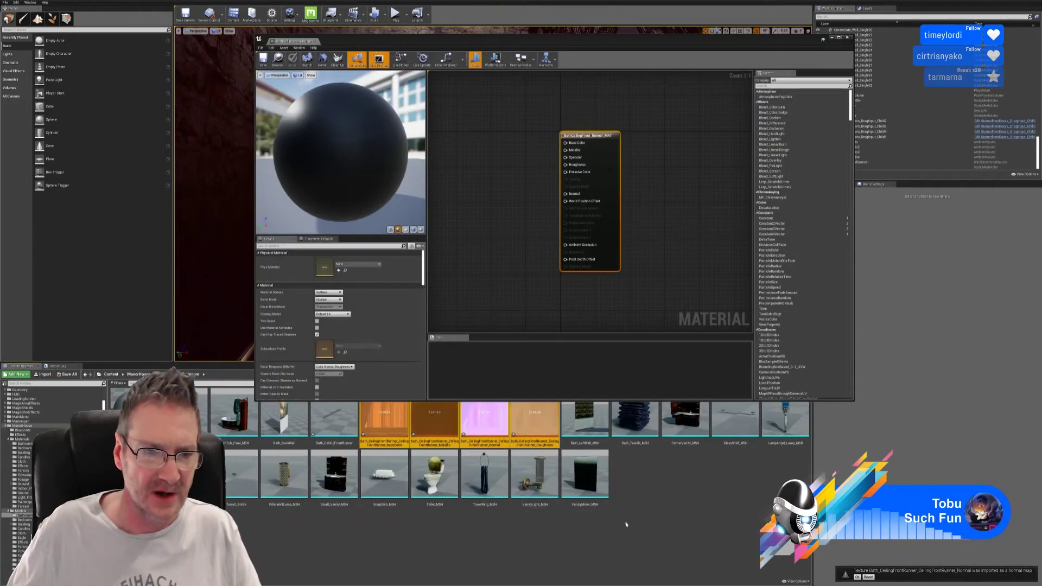
- Add the four imported runner textures to the material graph and spread the texture samples out beside the material's result node
left_click_drag(402, 416, 491, 139)
left_click_drag(576, 138, 653, 106)
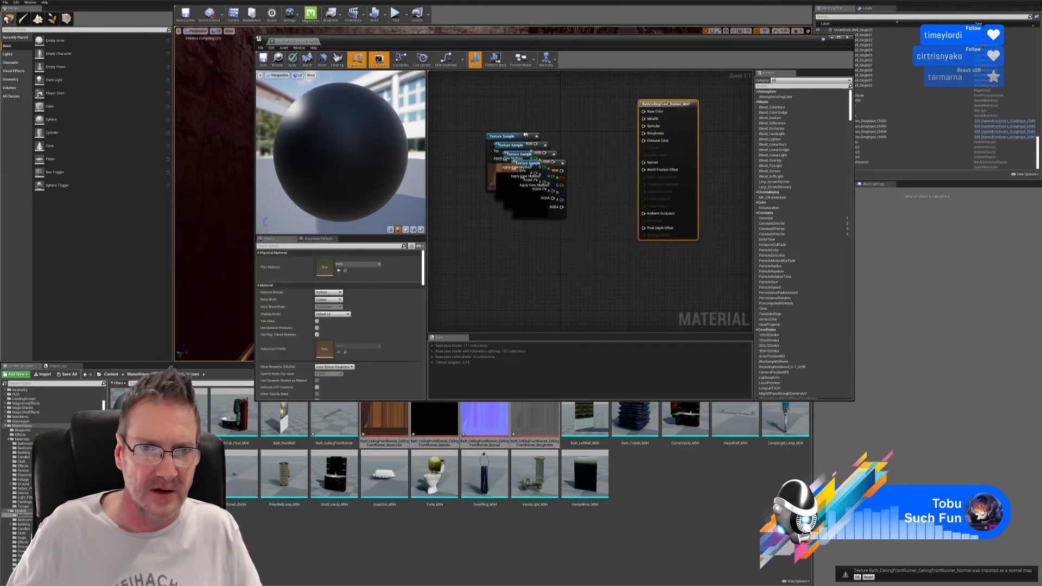
left_click_drag(510, 140, 519, 91)
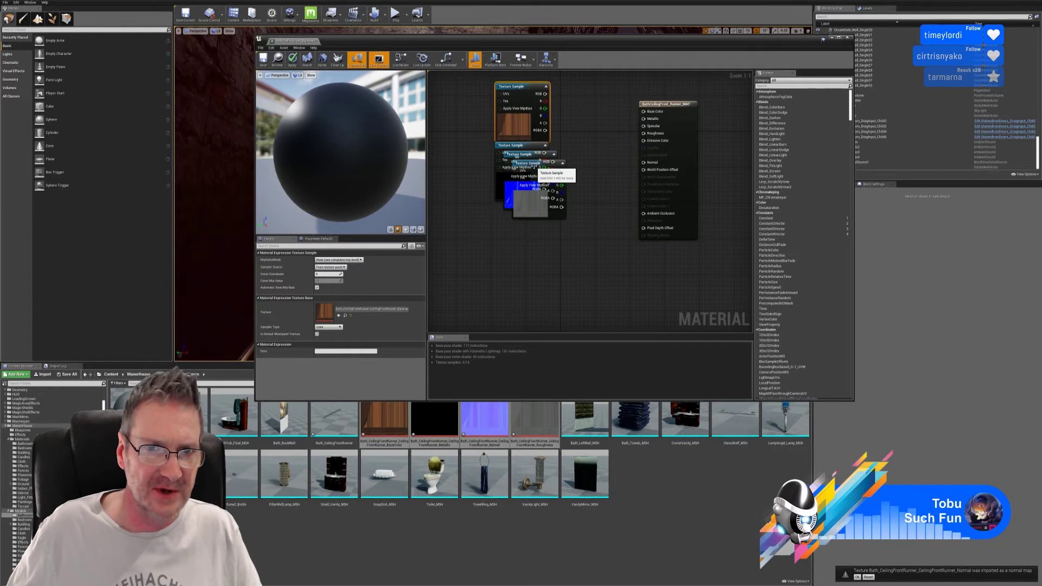
left_click_drag(537, 165, 510, 312)
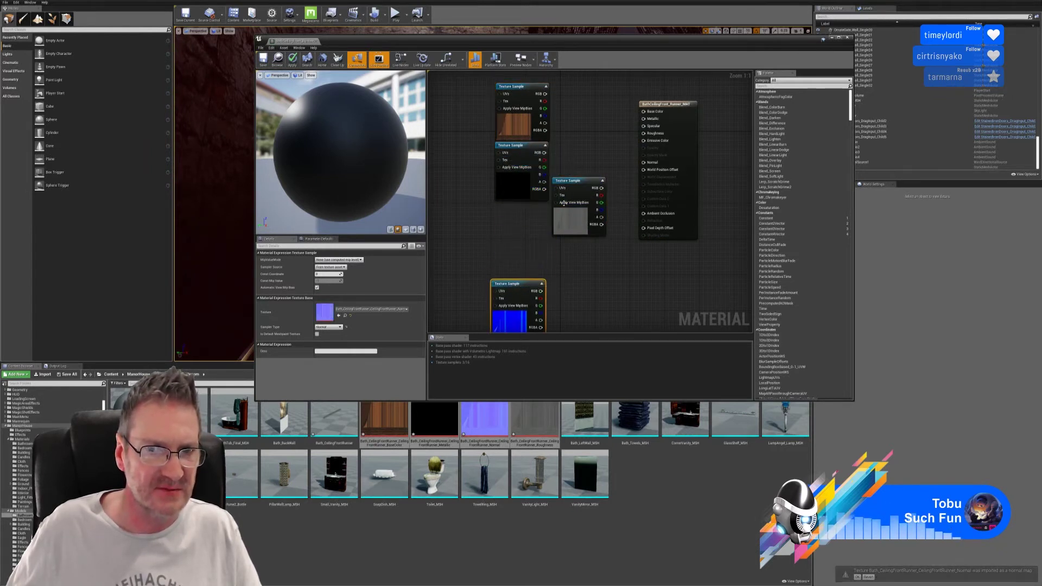
left_click_drag(573, 184, 513, 220)
right_click_drag(513, 220, 533, 222)
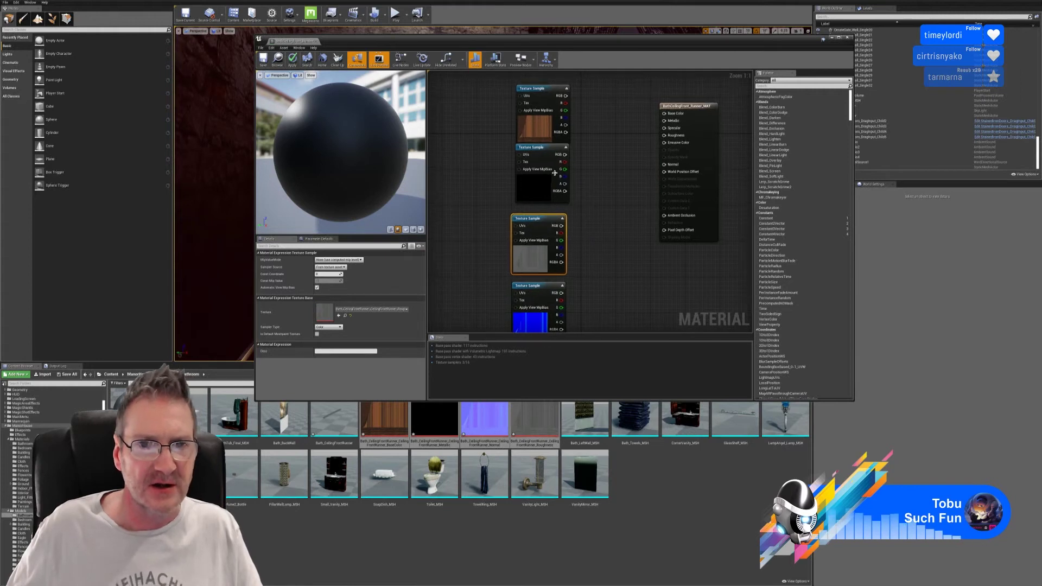
left_click(546, 90)
left_click_drag(545, 89, 546, 81)
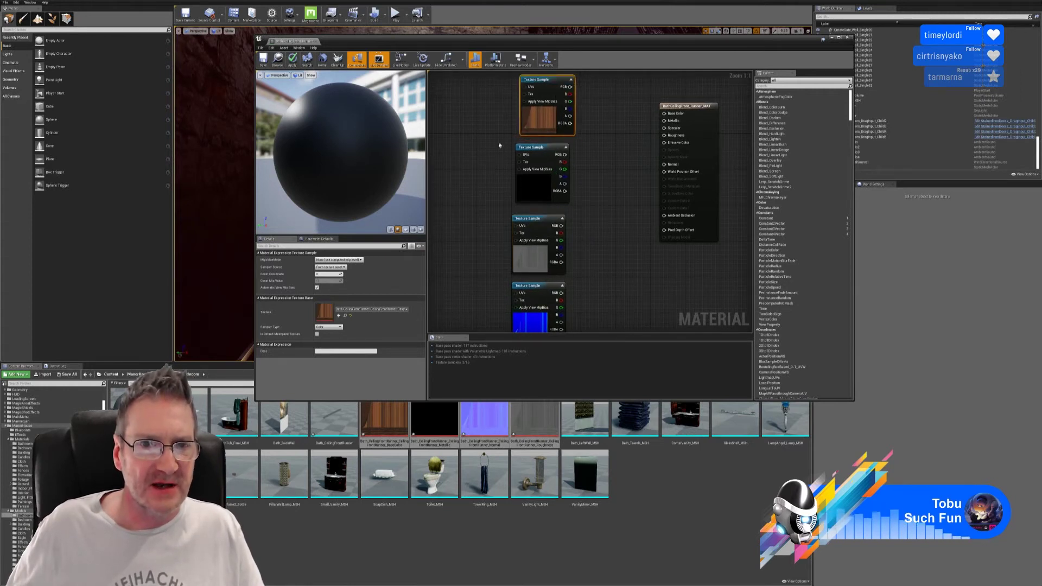
- Replace the metallic texture sample with a constant node and connect it to the material's Metallic input
left_click(483, 153)
left_click(470, 162)
left_click(543, 157)
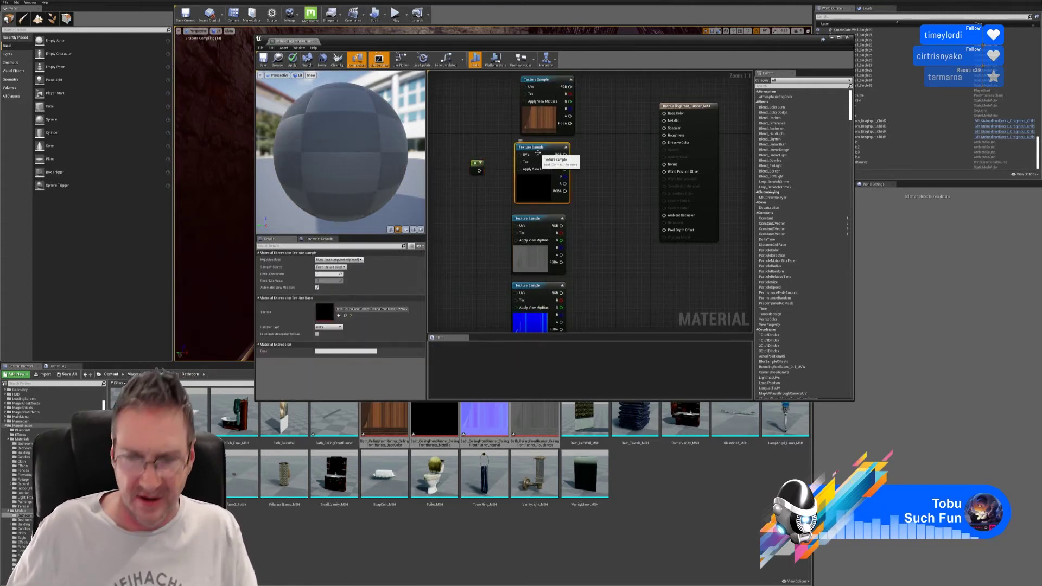
key("Delete")
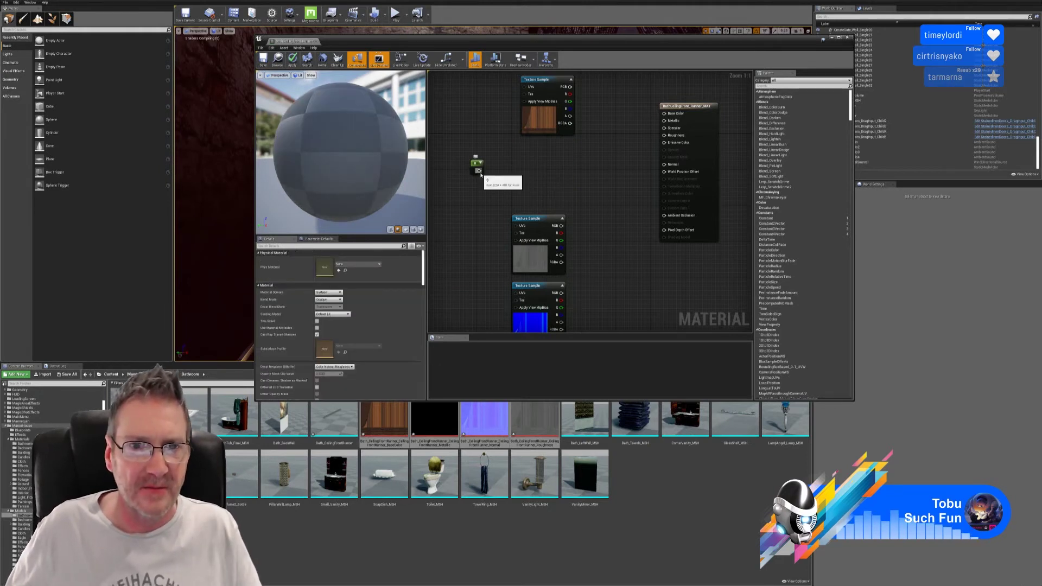
left_click_drag(480, 171, 664, 121)
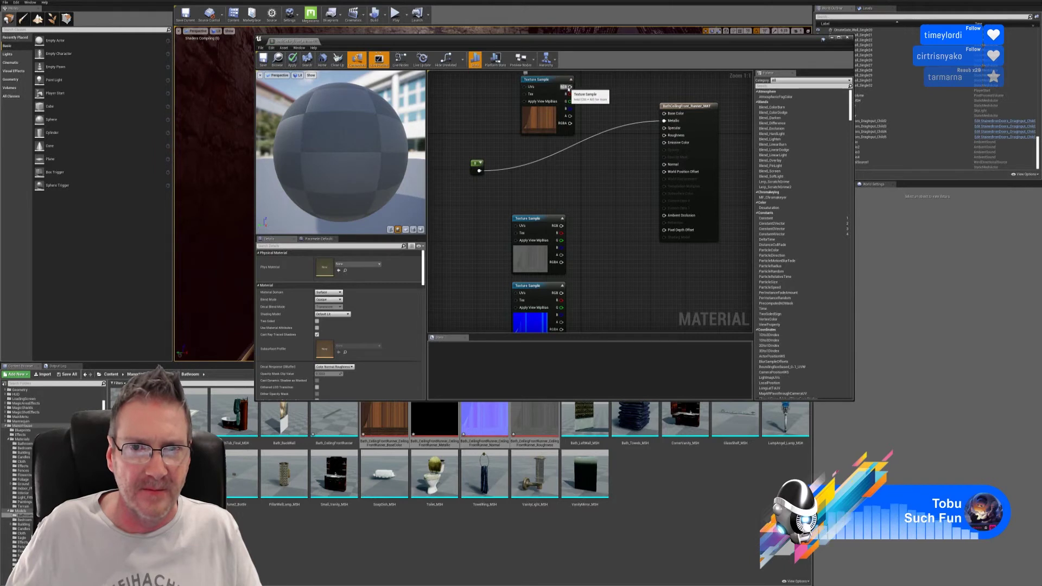
- Connect the wood, grey and blue texture samples to Base Color, Roughness and Normal, apply the material, and close its editor
left_click_drag(570, 87, 664, 113)
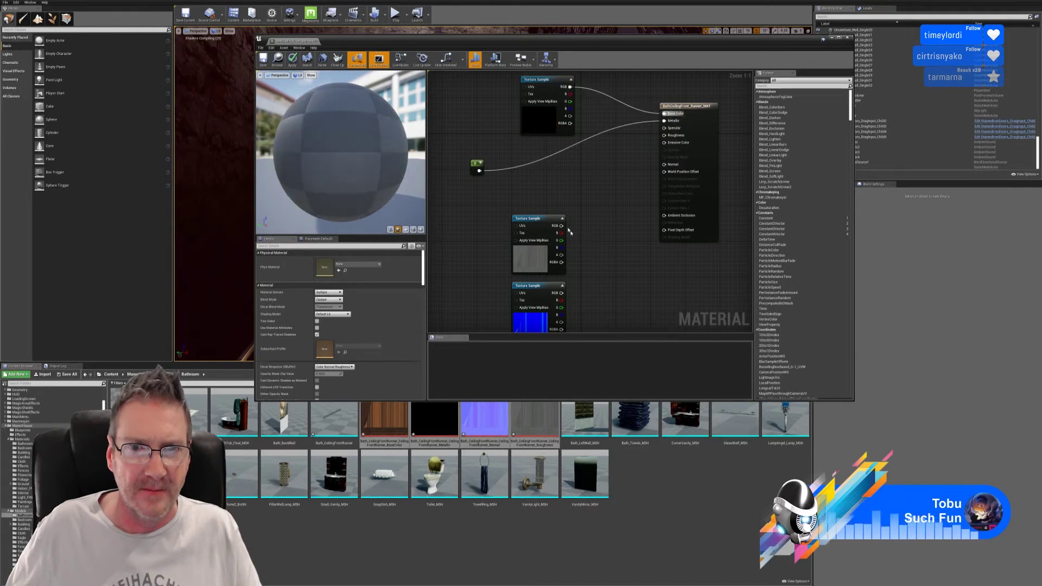
left_click_drag(558, 226, 664, 135)
left_click_drag(561, 293, 664, 164)
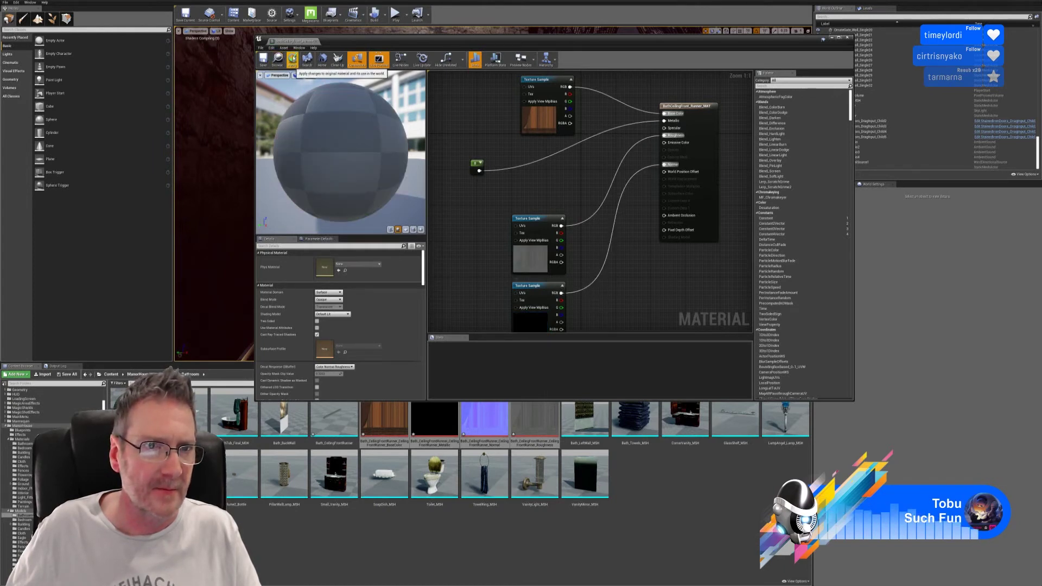
left_click(293, 60)
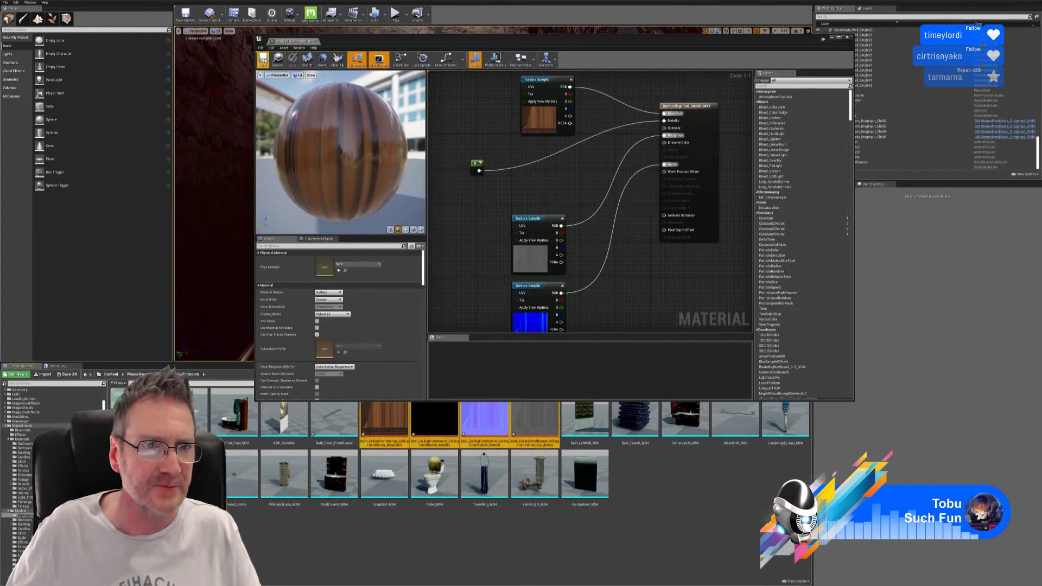
left_click(847, 38)
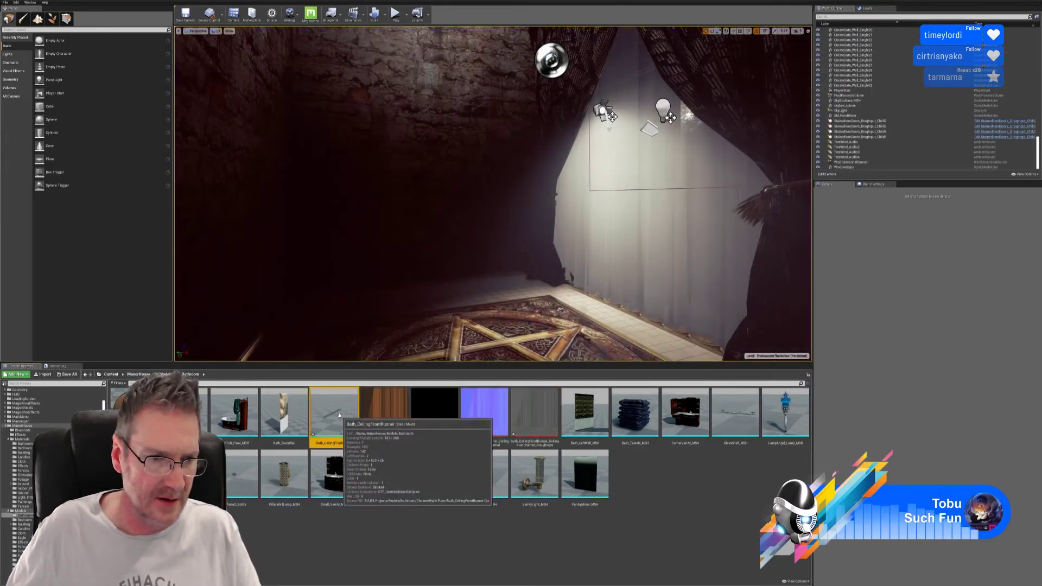
- Assign BathCeilingFront_Runner_MAT to the Bath_CeilingFrontRunner mesh, inspect the wood surface up close, and close the mesh editor
double_click(334, 414)
left_click_drag(785, 124, 766, 113)
left_click_drag(586, 217, 524, 297)
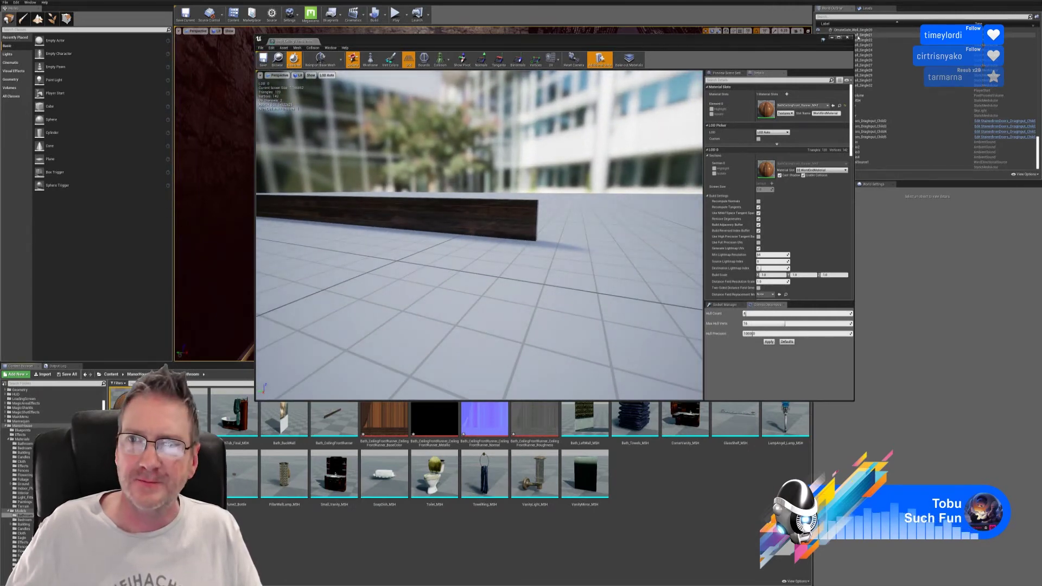
left_click(848, 37)
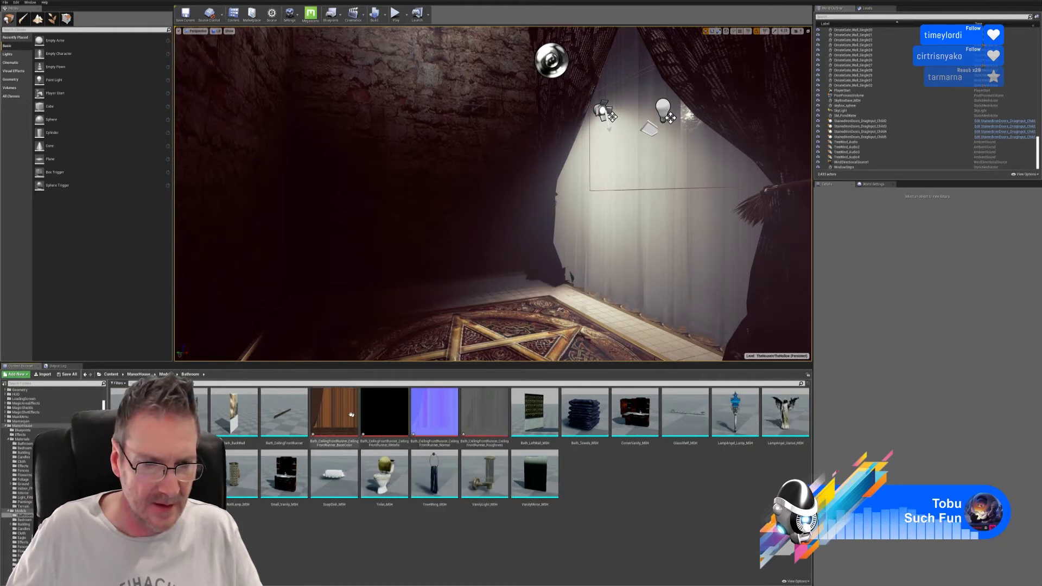
- Move the four ceiling runner textures from the Bathroom models folder to the Bathroom folder under Textures
left_click(334, 412)
left_click(434, 413, "shift")
left_click(484, 413, "shift")
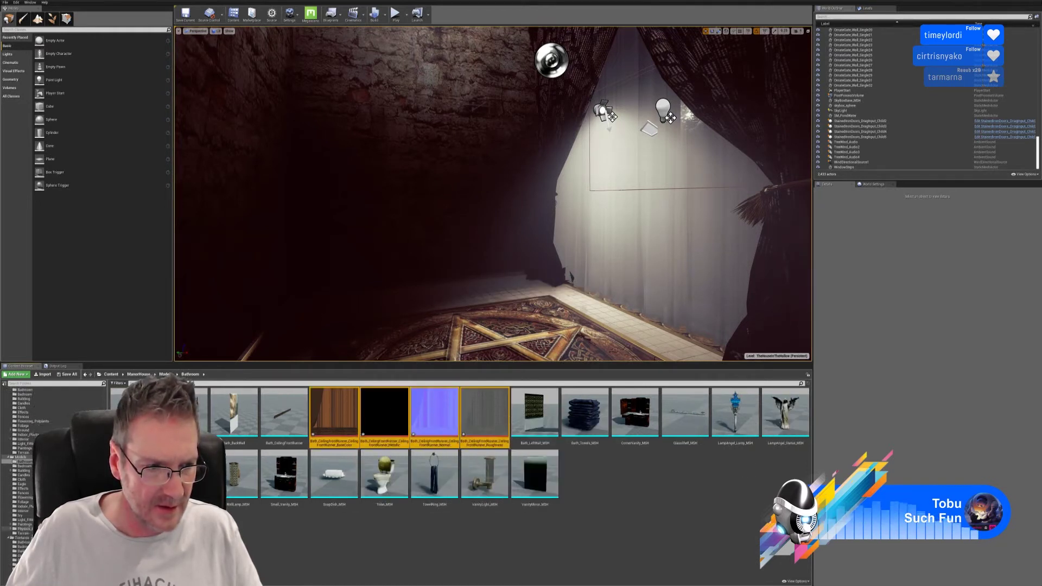
scroll(33, 477, "down", 2)
left_click_drag(354, 406, 41, 507)
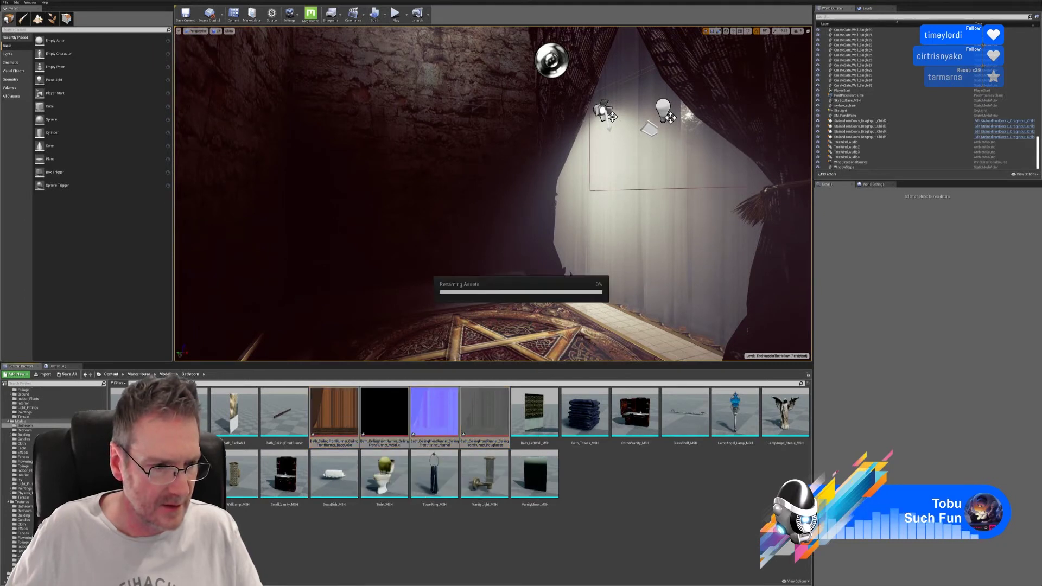
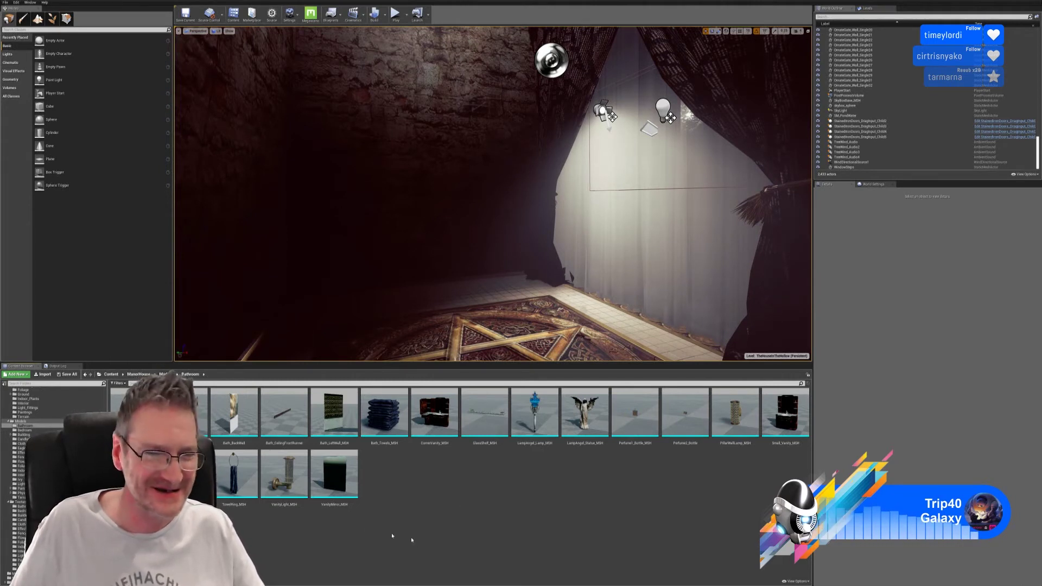
- Import the Bath_CornerJoin mesh from the Walls Floor source folder into the Bathroom models folder
left_click(48, 374)
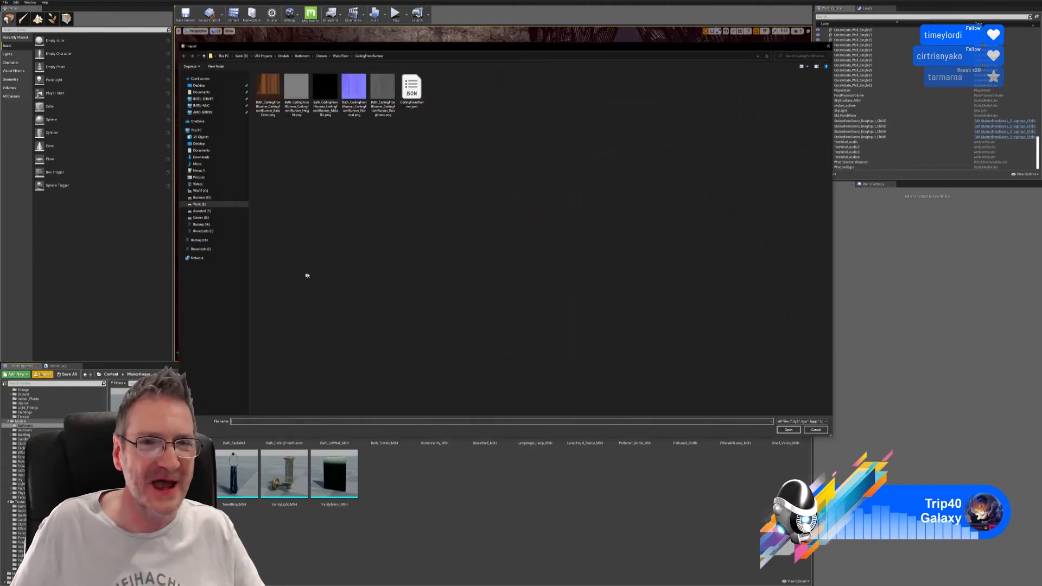
left_click(341, 56)
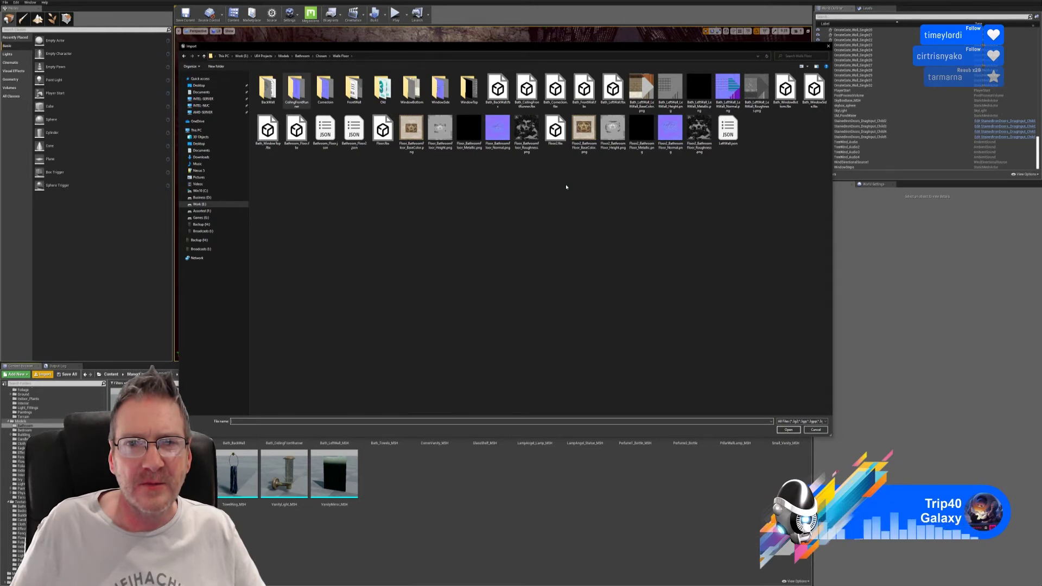
double_click(555, 88)
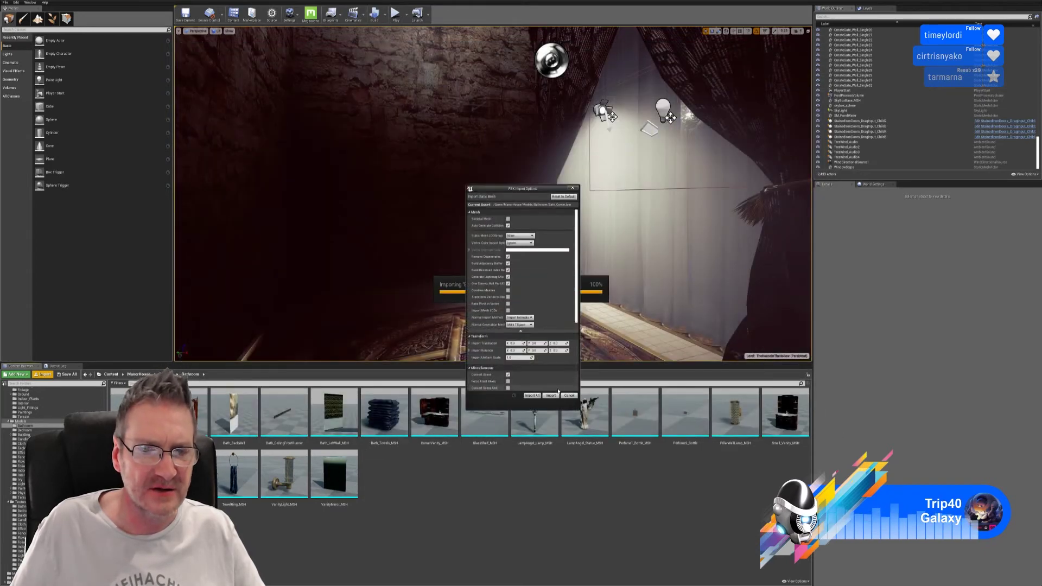
left_click(551, 395)
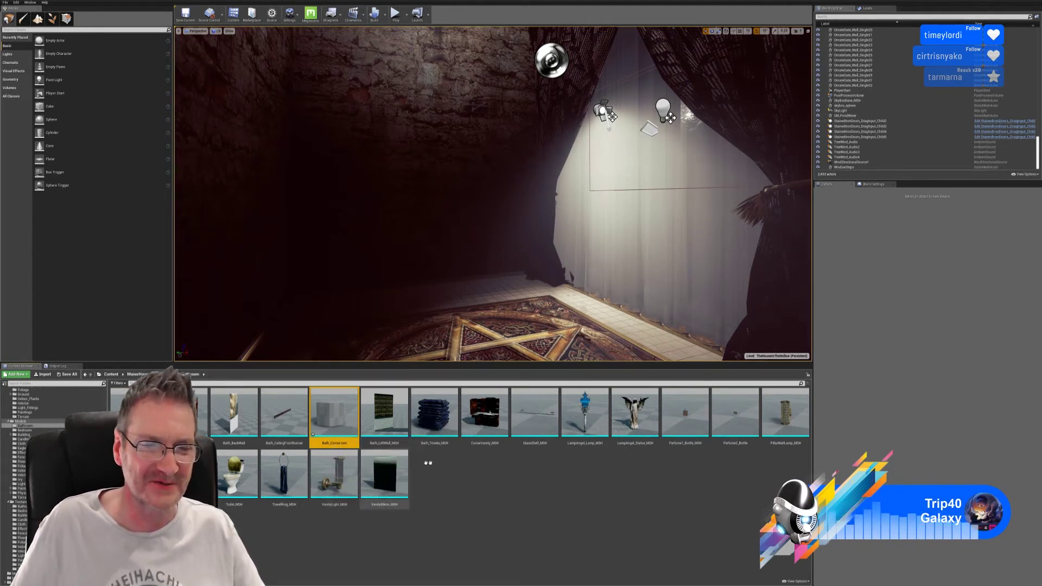
left_click(449, 487)
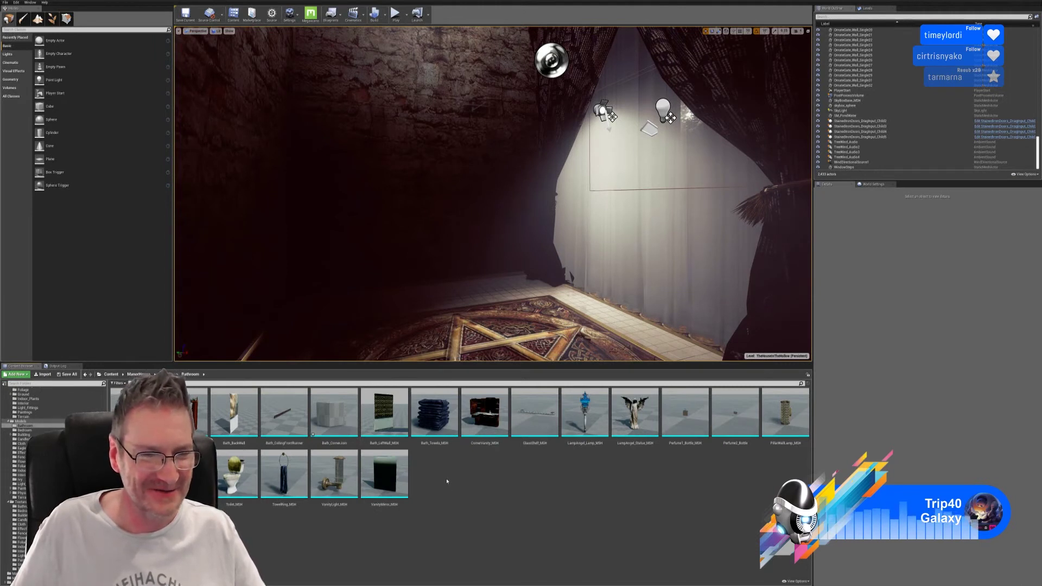
- Create a material named Bath_CornerJoin_MAT in the Bathroom models folder and open it for editing
right_click(443, 463)
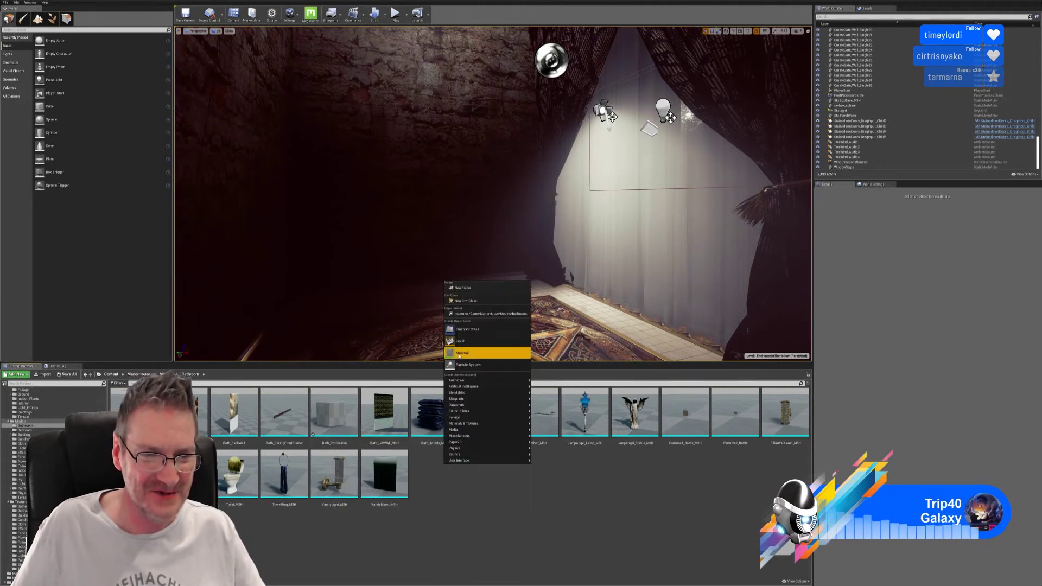
left_click(464, 353)
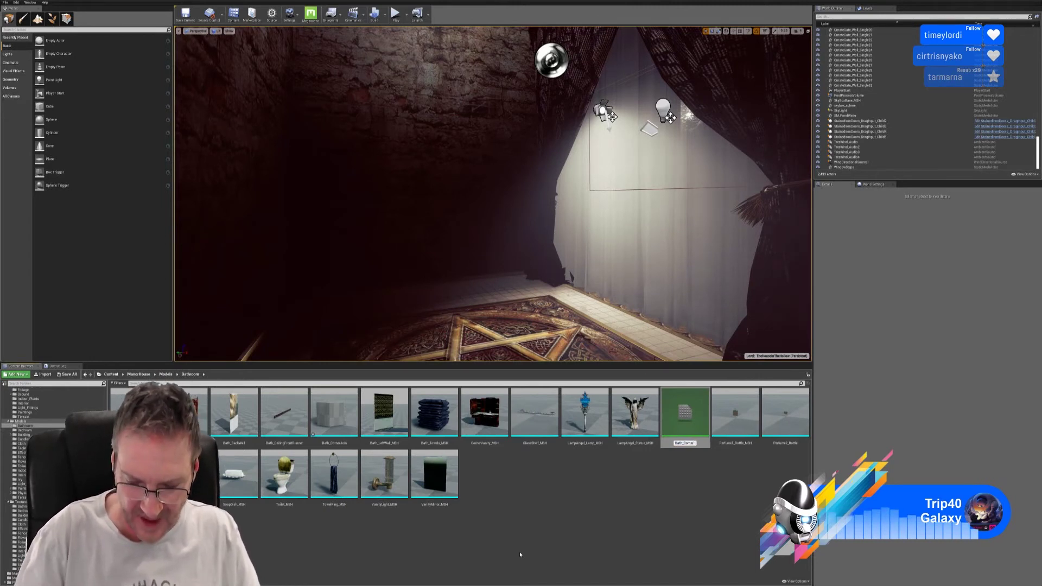
type("Bath_CornerJoin_MAT")
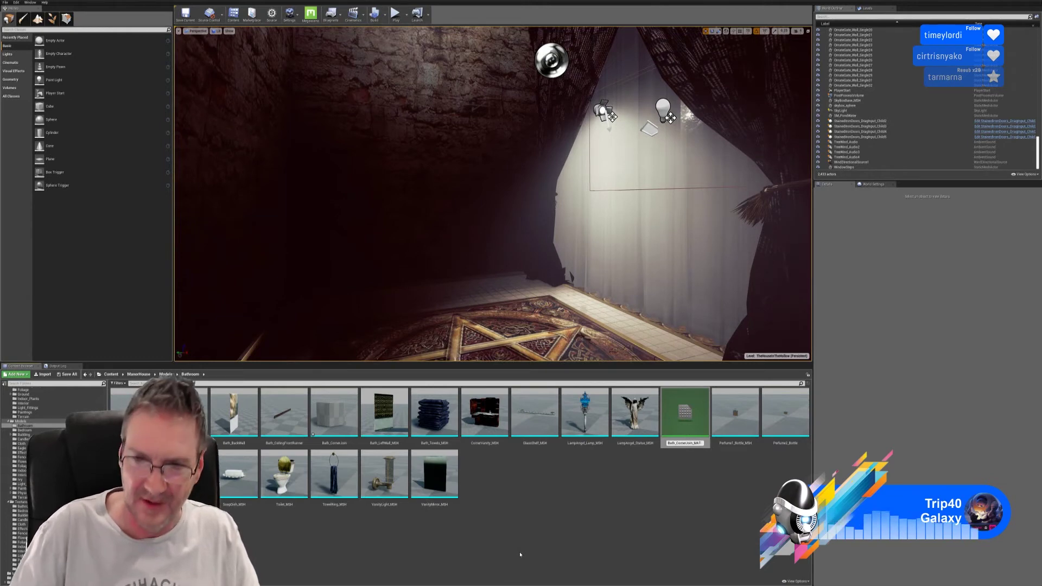
key("Return")
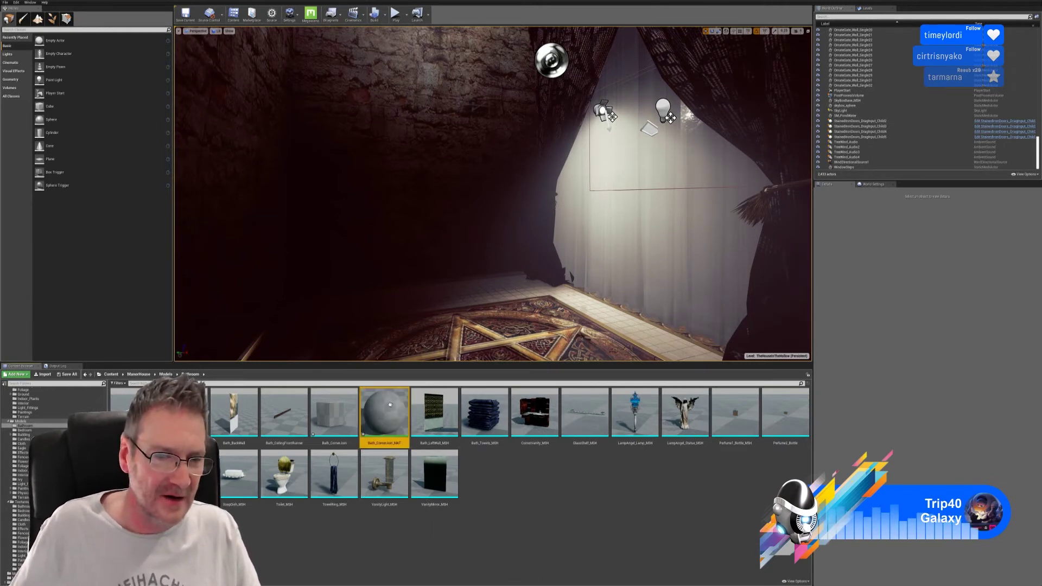
double_click(384, 412)
- Import the corner join's base color, metallic, normal and roughness textures from its source subfolder
left_click(46, 376)
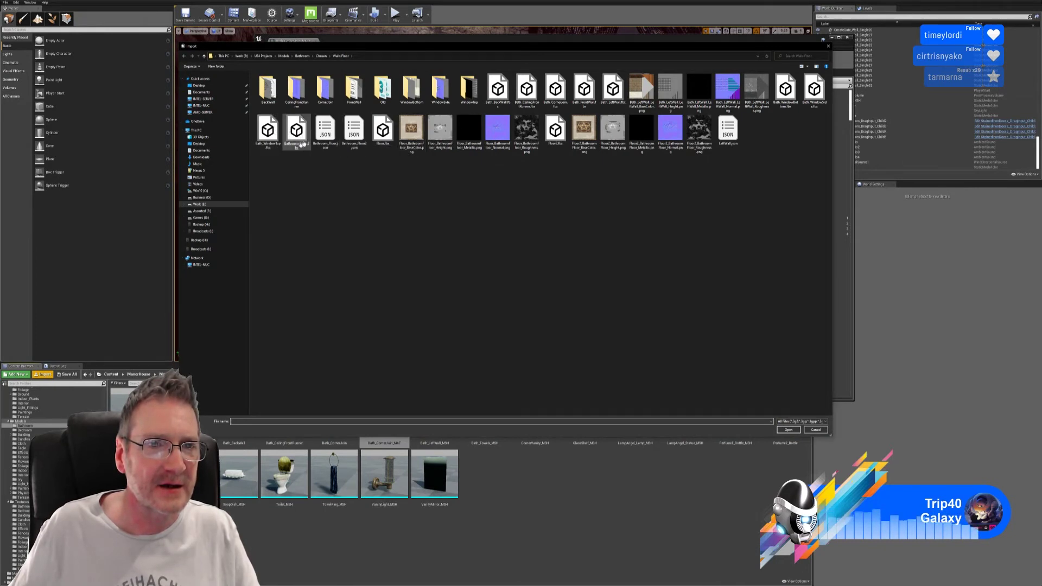
double_click(325, 87)
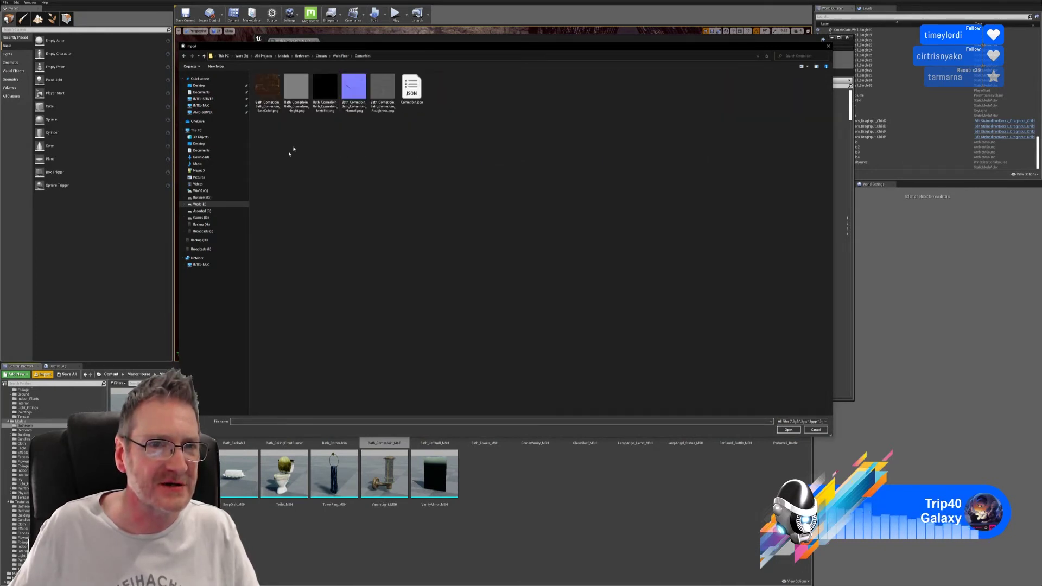
left_click(275, 98)
left_click(321, 95, "ctrl")
left_click(354, 93, "ctrl")
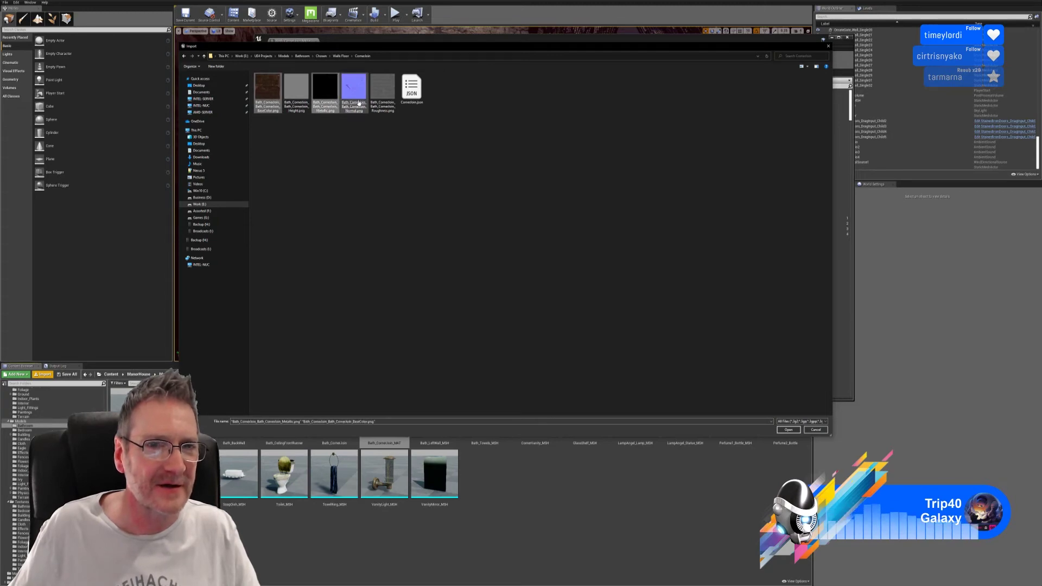
left_click(386, 95, "ctrl")
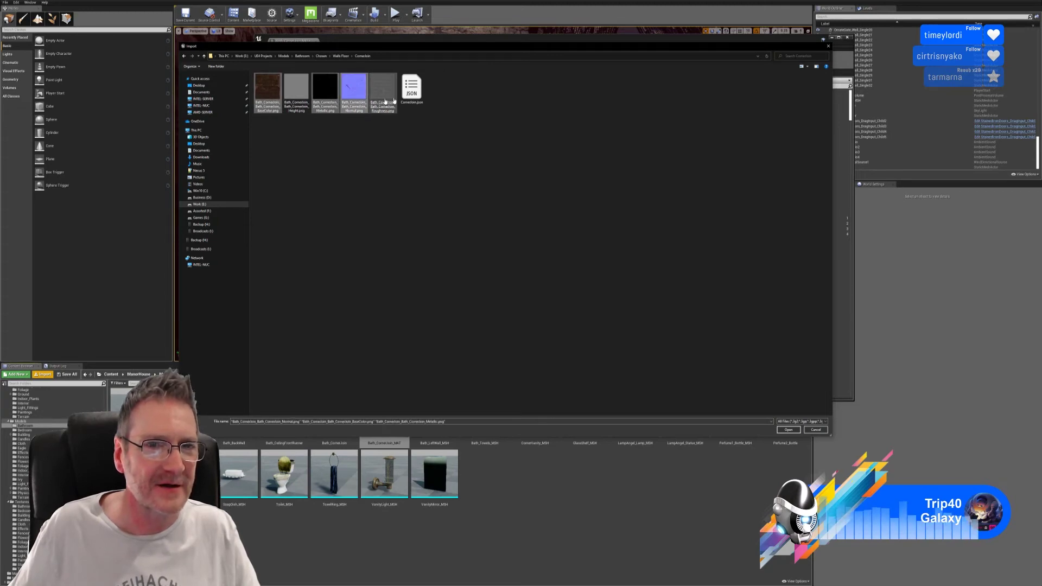
left_click(788, 430)
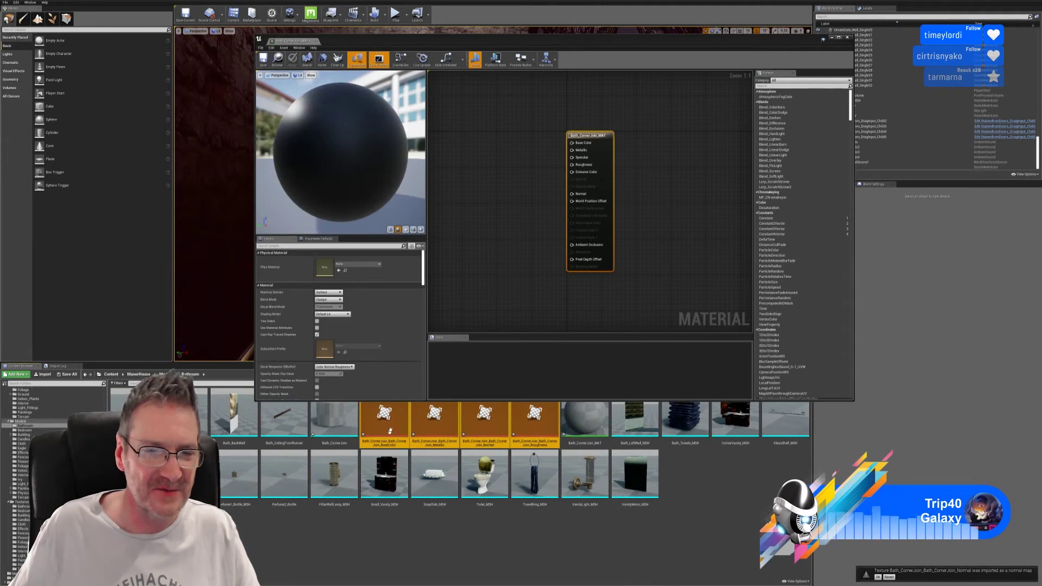
- Add the four corner join textures to the material graph and spread out the overlapping texture samples
left_click_drag(389, 431, 489, 152)
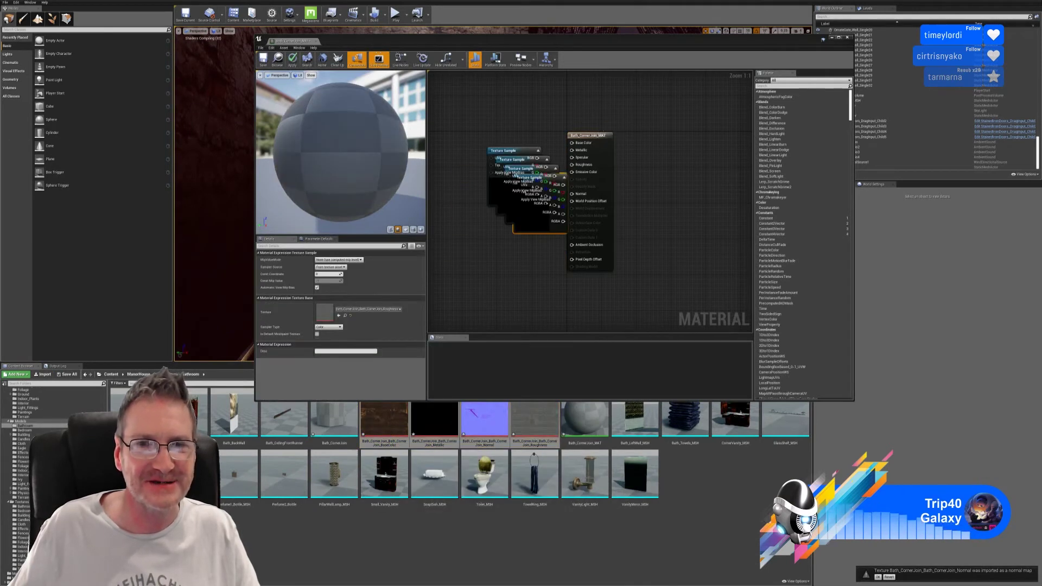
right_click_drag(536, 138, 568, 130)
left_click_drag(535, 143, 527, 84)
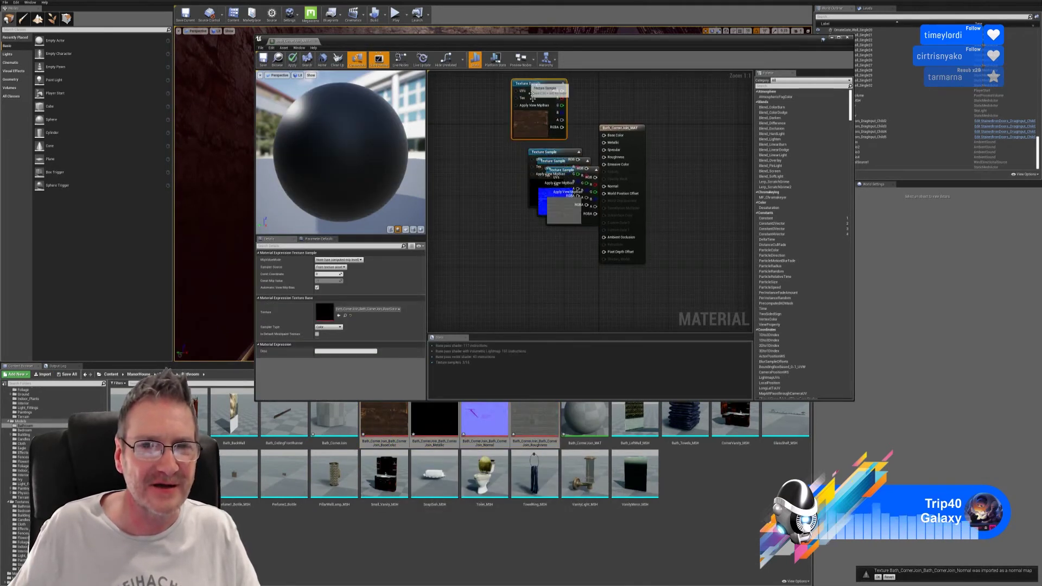
left_click_drag(557, 198, 523, 331)
left_click_drag(576, 176, 530, 222)
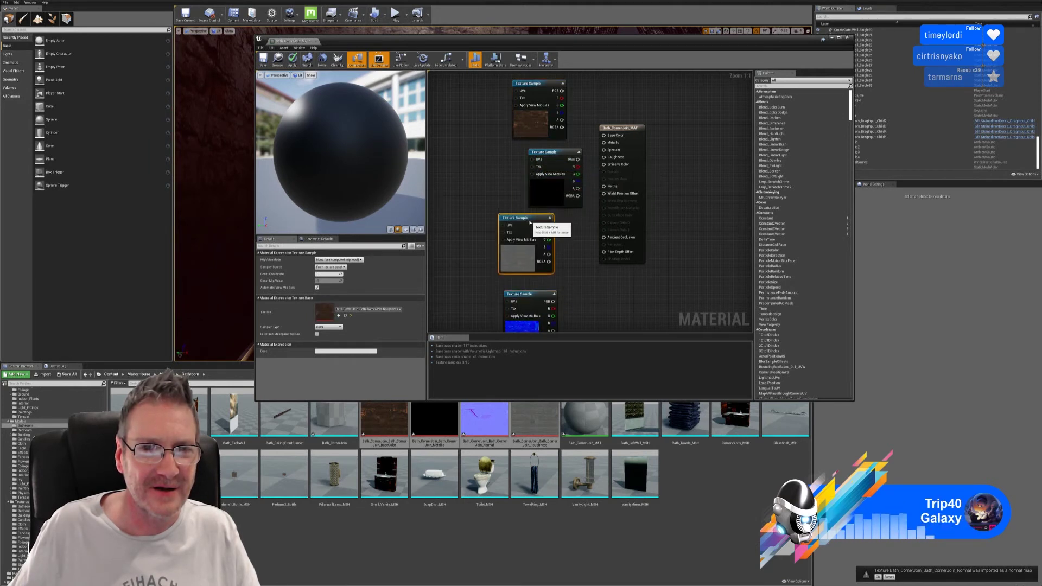
- Delete the black metallic texture sample and feed a constant node into the corner join material's Metallic input instead
left_click_drag(550, 155, 522, 154)
key("Delete")
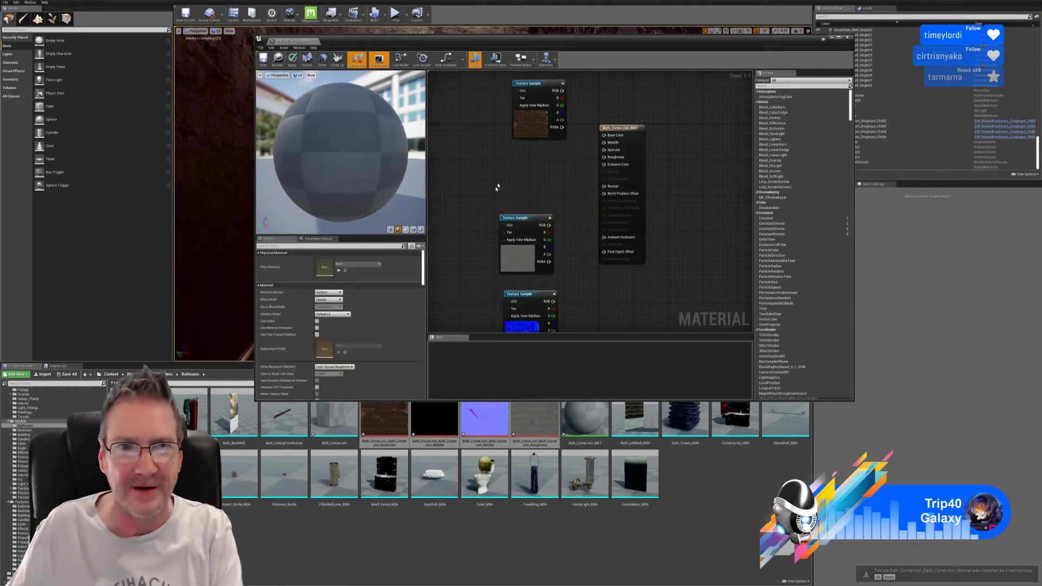
left_click(529, 165)
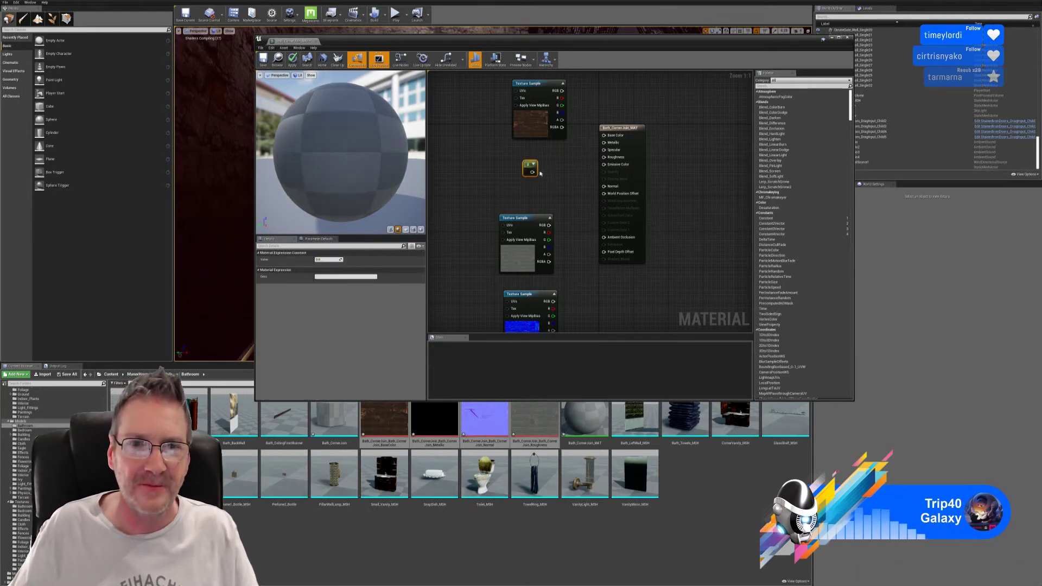
left_click_drag(534, 172, 604, 143)
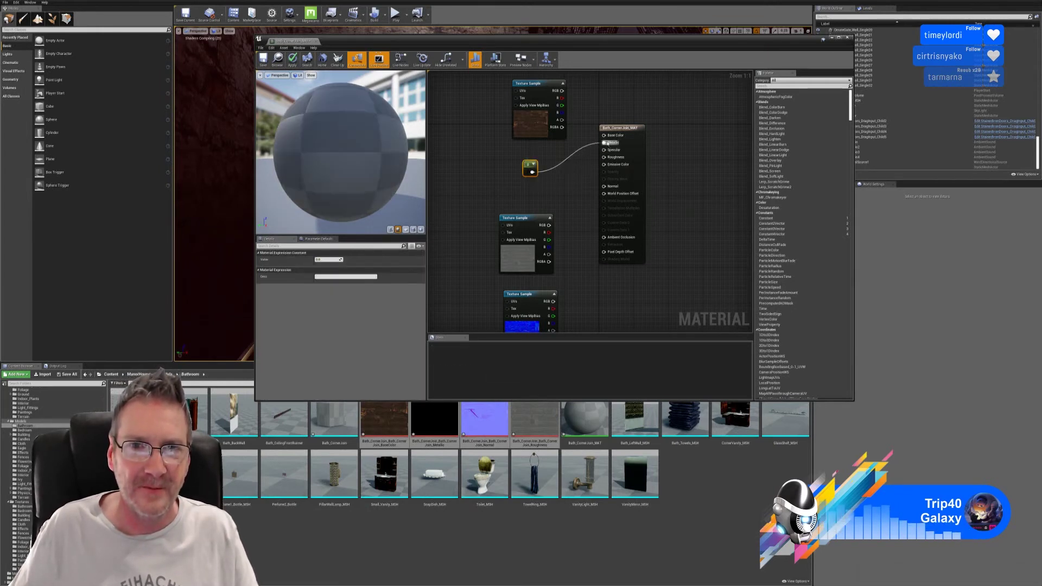
- Connect the corner join texture samples to Base Color, Roughness and Normal, apply the material, and close its editor
left_click_drag(562, 91, 605, 135)
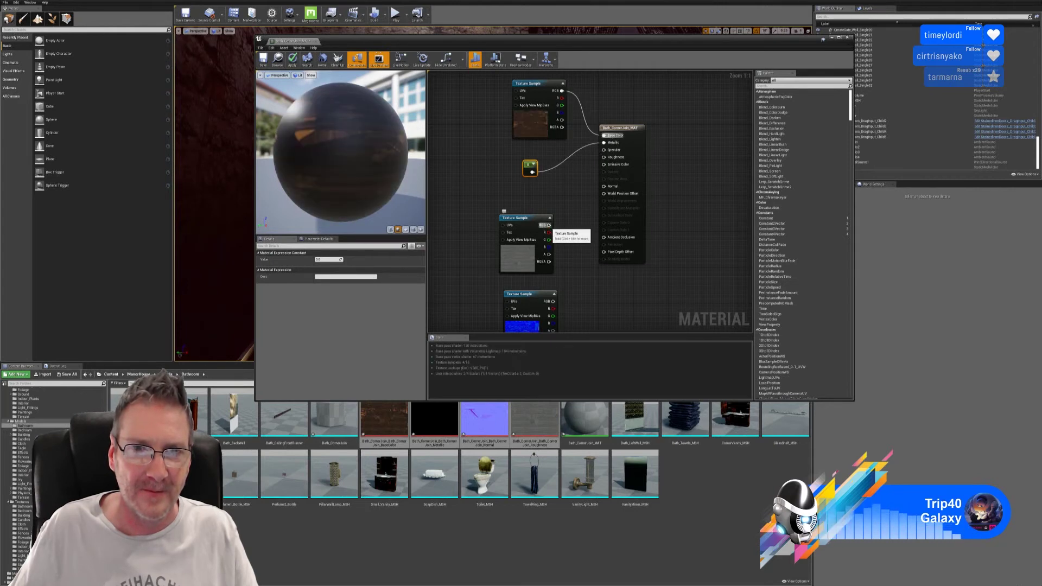
left_click_drag(549, 225, 604, 157)
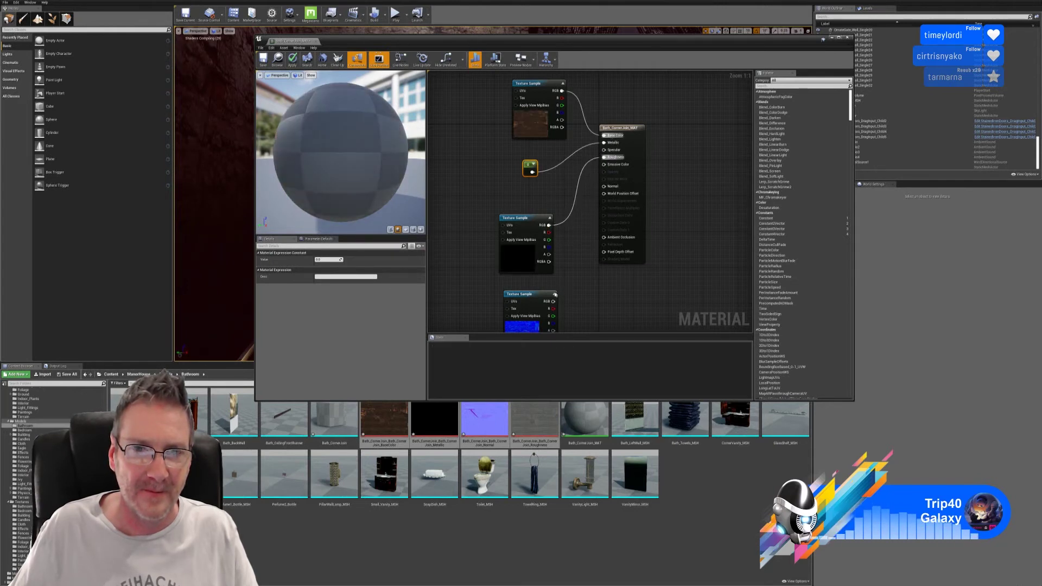
left_click_drag(553, 301, 605, 186)
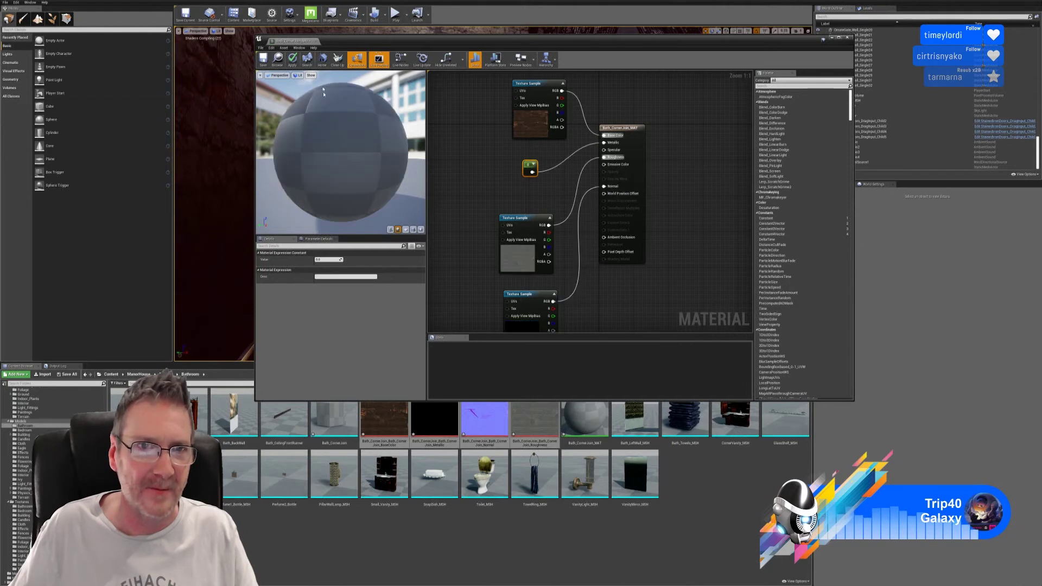
left_click(294, 63)
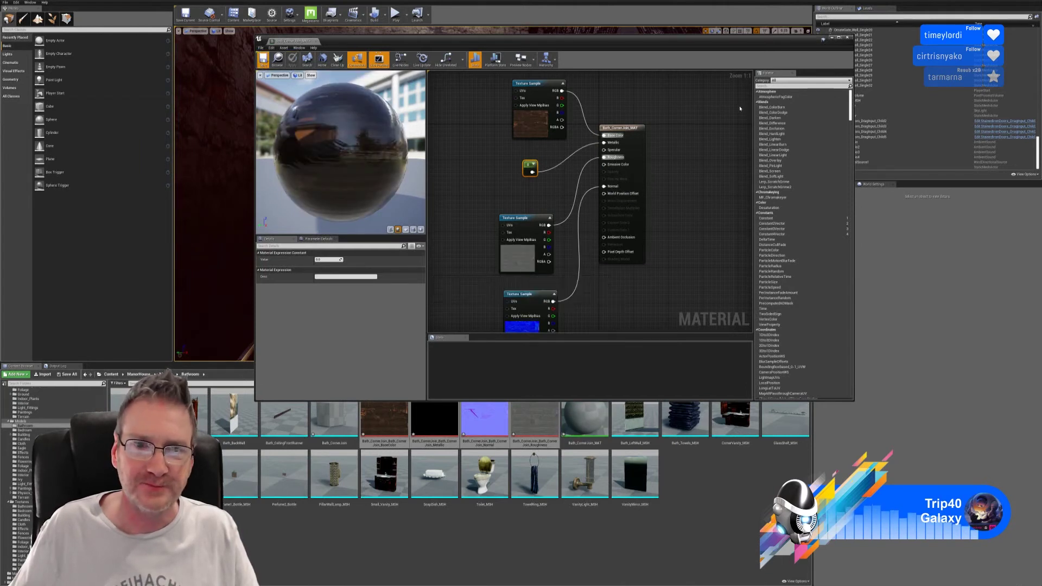
left_click(850, 37)
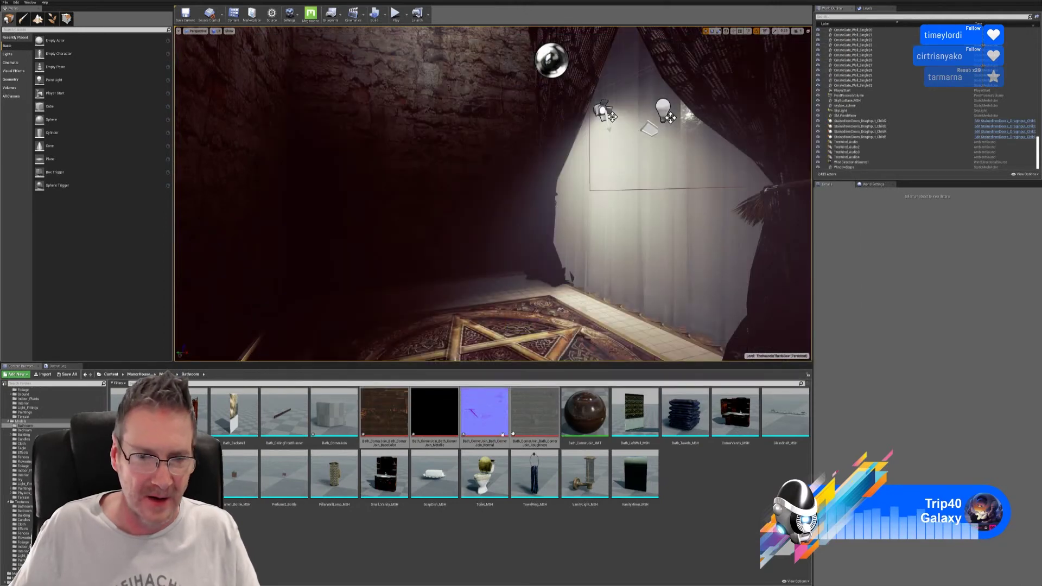
- Assign Bath_CornerJoin_MAT to the Bath_CornerJoin mesh, inspect the wood surface up close, and close the mesh editor
double_click(336, 411)
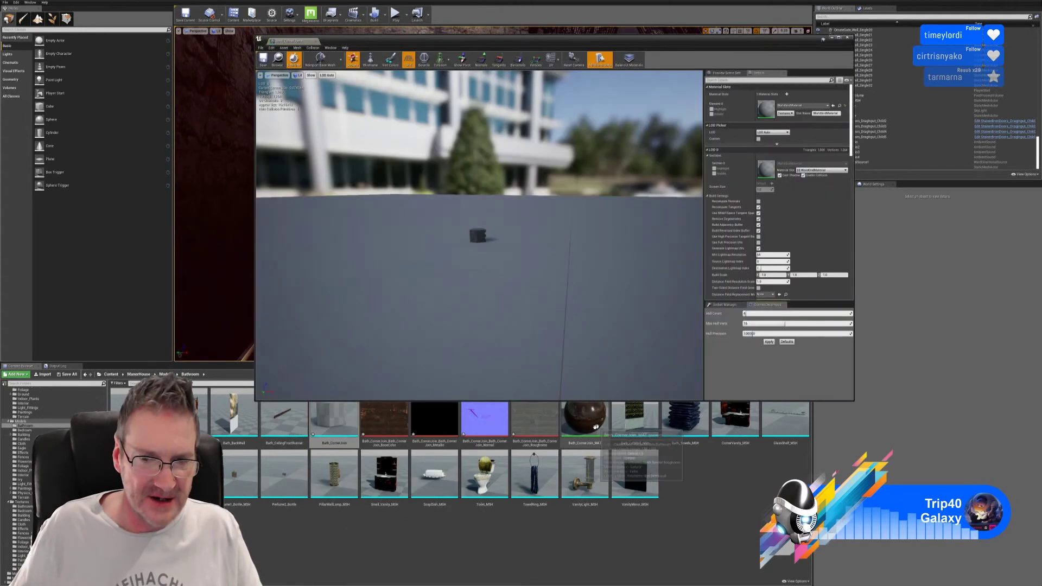
left_click_drag(584, 416, 765, 109)
scroll(563, 262, "up", 5)
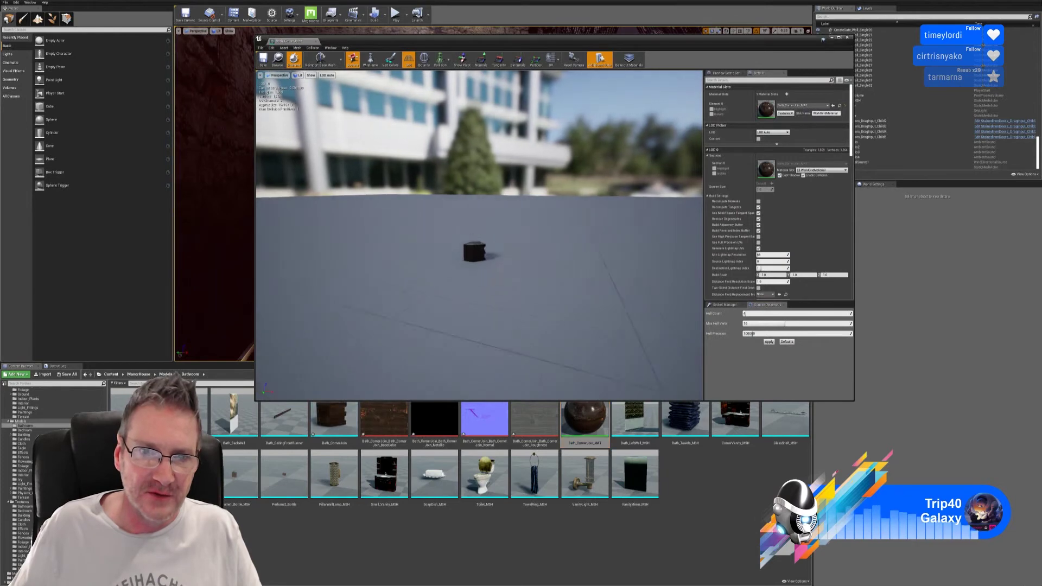
left_click_drag(563, 262, 434, 237)
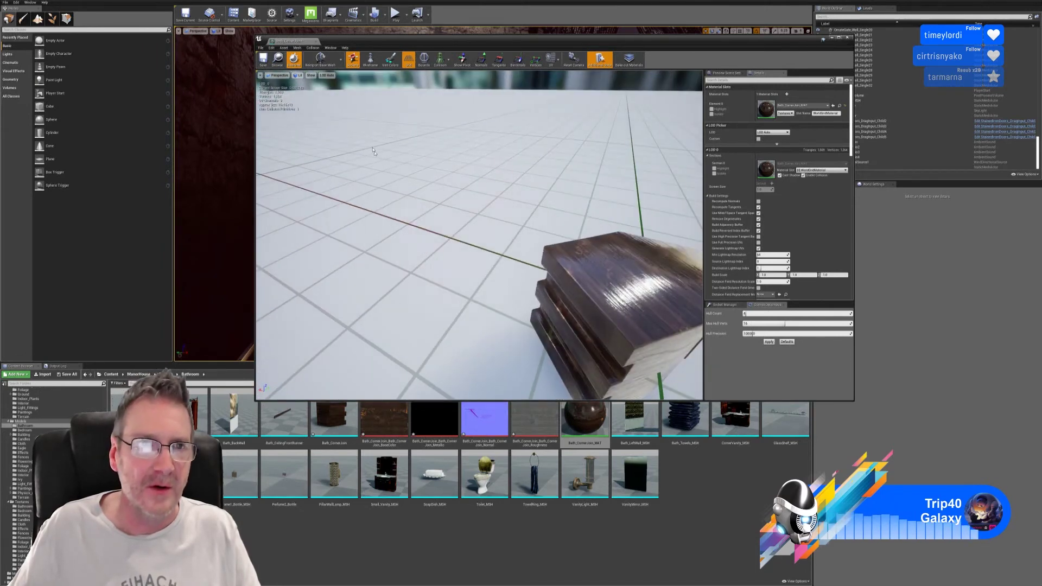
left_click(278, 59)
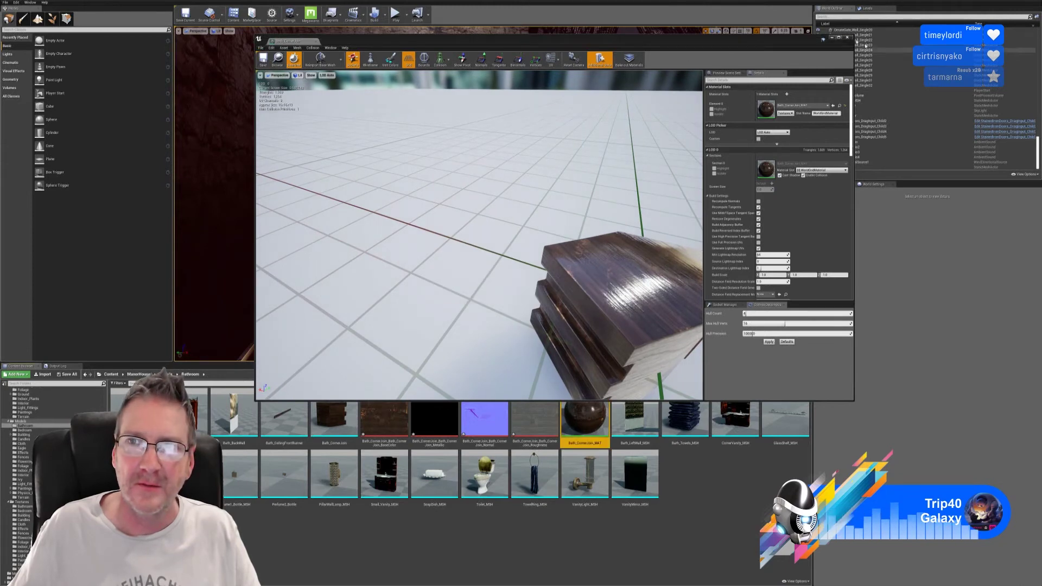
left_click(848, 37)
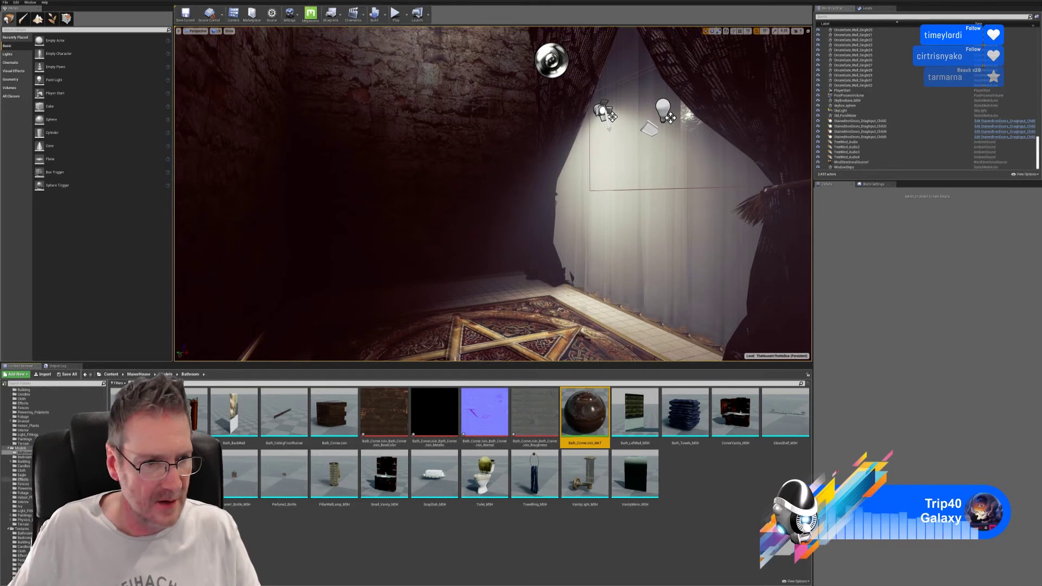
- Move Bath_CornerJoin_MAT from the Bathroom models folder to the Bathroom folder under Materials
scroll(37, 418, "up", 3)
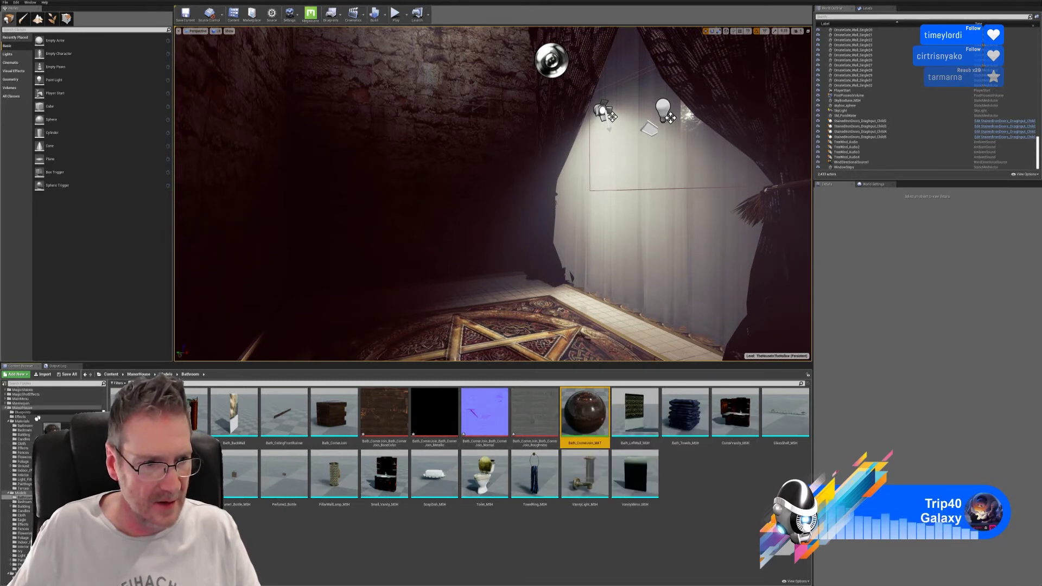
left_click_drag(37, 419, 34, 431)
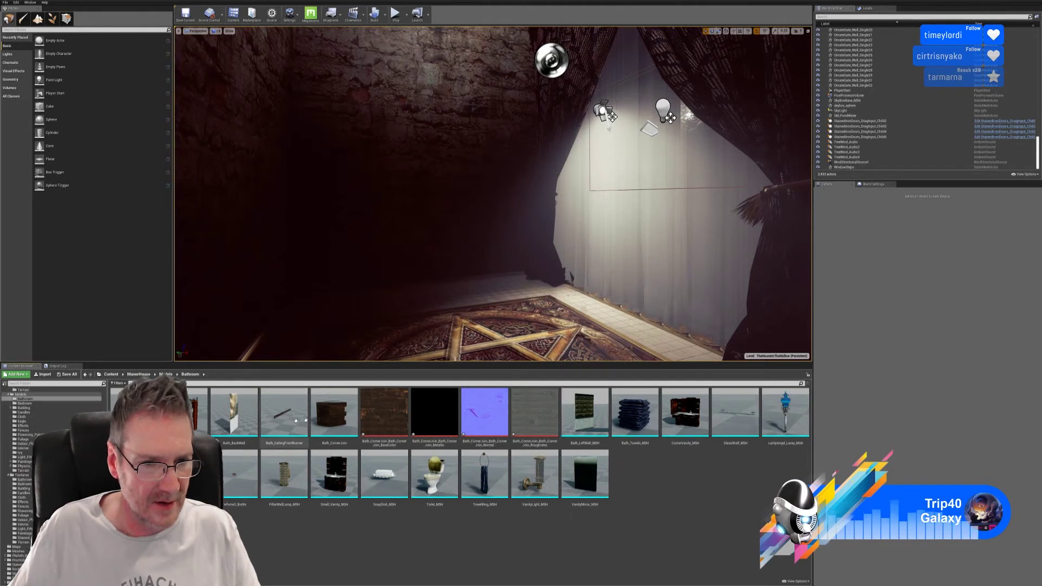
left_click(384, 412)
left_click(435, 413, "ctrl")
left_click(484, 413, "ctrl")
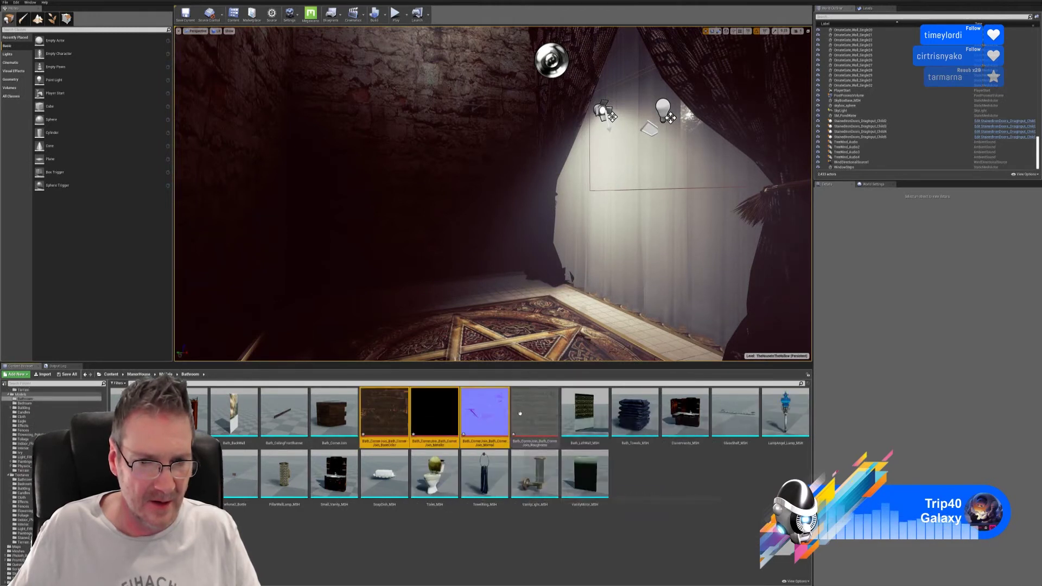
left_click(449, 574)
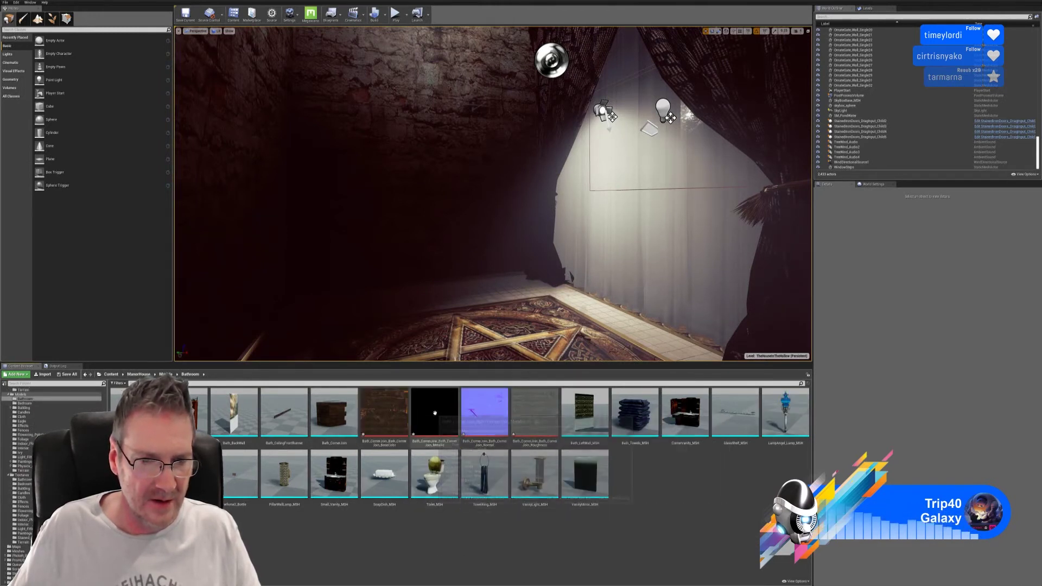
- Select the corner join's metallic texture in the Bathroom models folder
left_click(437, 415)
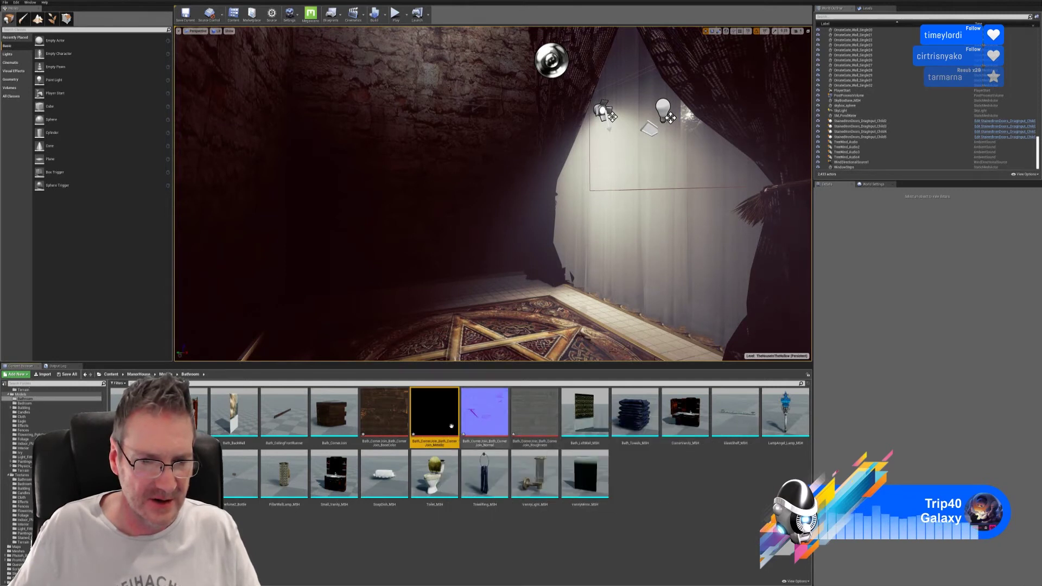
- Delete the Bath_CornerJoin metallic texture from the Bathroom models folder
right_click(451, 427)
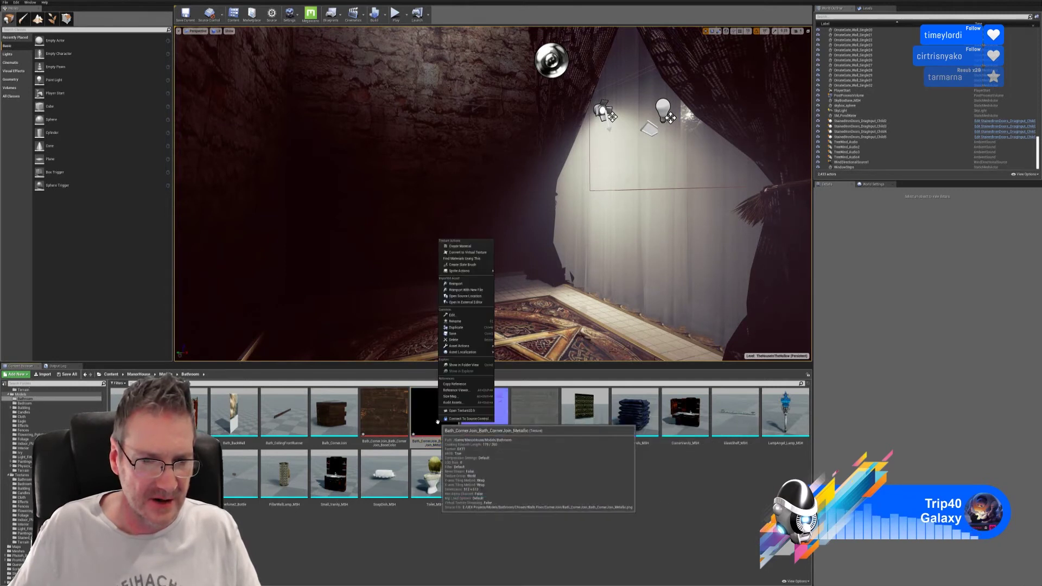
left_click(467, 339)
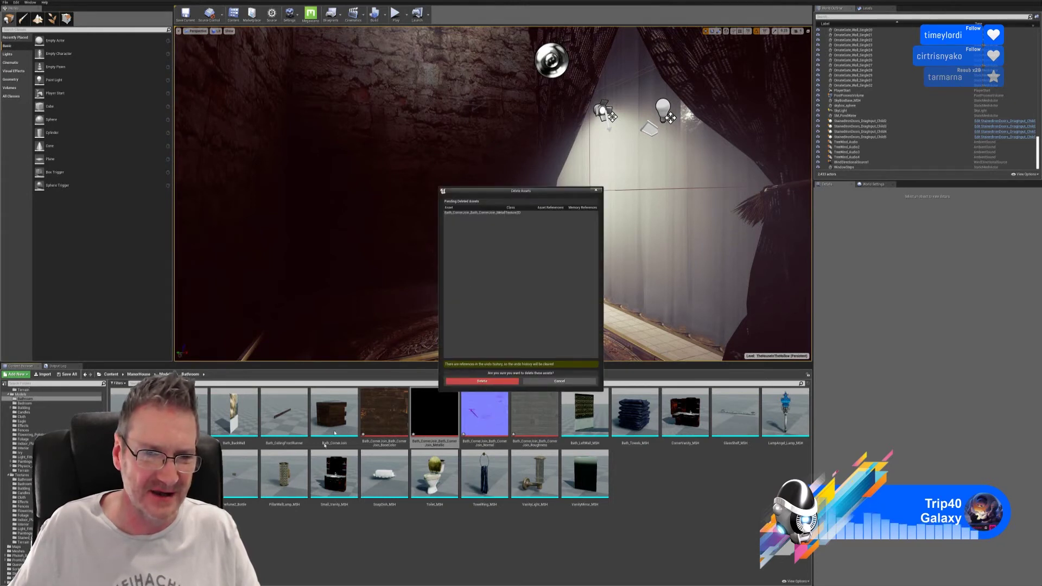
left_click(500, 381)
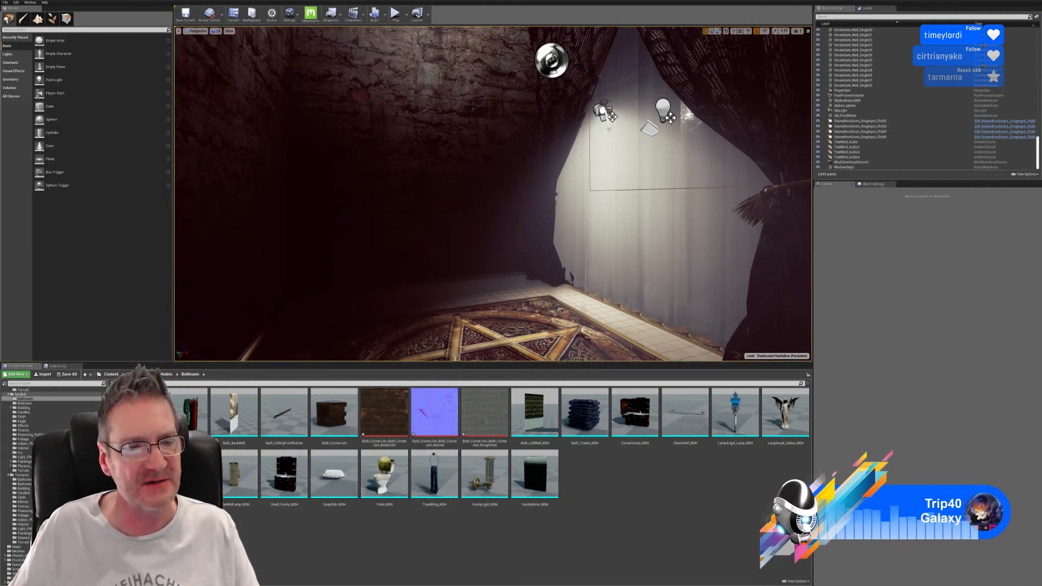
- Move the Bath_CornerJoin base color, normal and roughness textures into the Bathroom folder under Textures
left_click(383, 415)
left_click(443, 411, "ctrl")
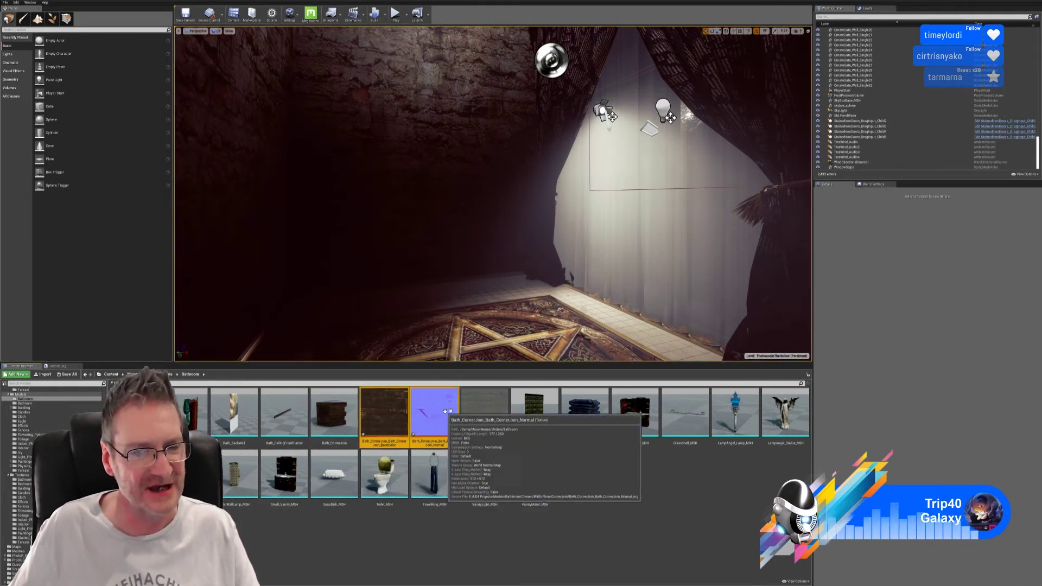
left_click(478, 412, "ctrl")
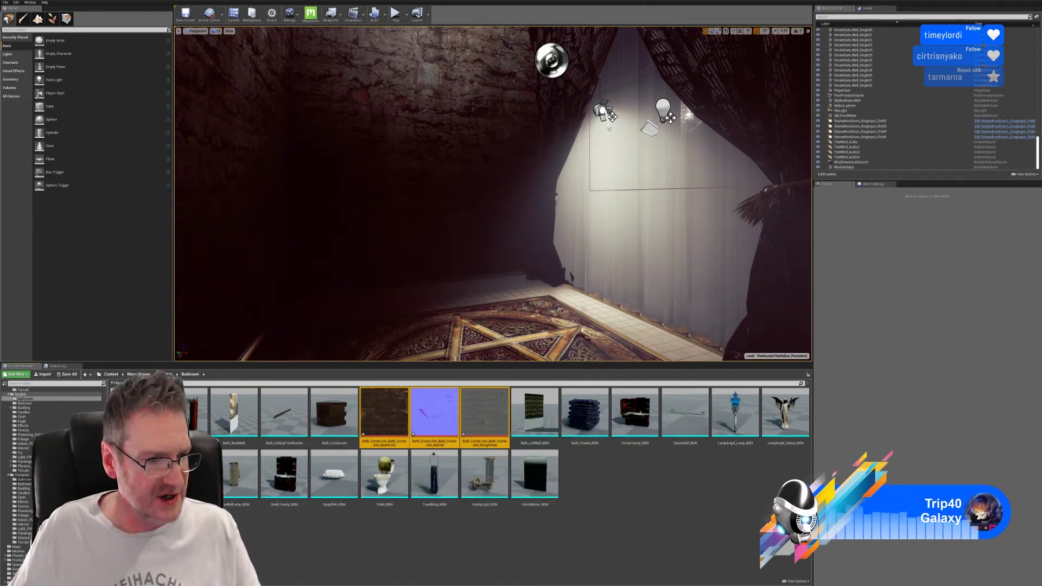
left_click_drag(385, 415, 25, 480)
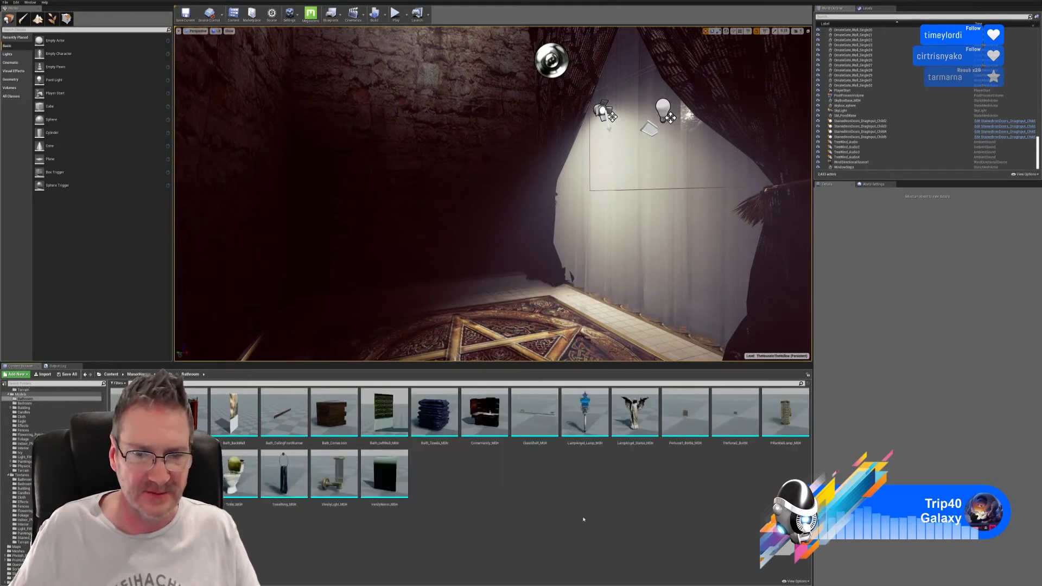
- Import the Bath_FrontWall FBX mesh from the Walls Floor folder into the Bathroom models folder, keeping the offered import options
left_click(43, 374)
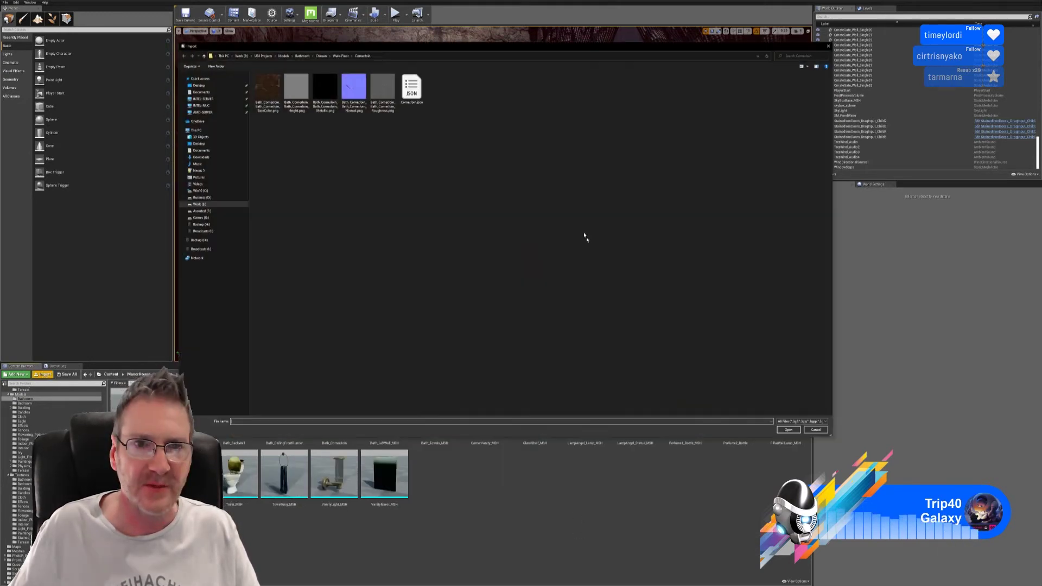
left_click(335, 56)
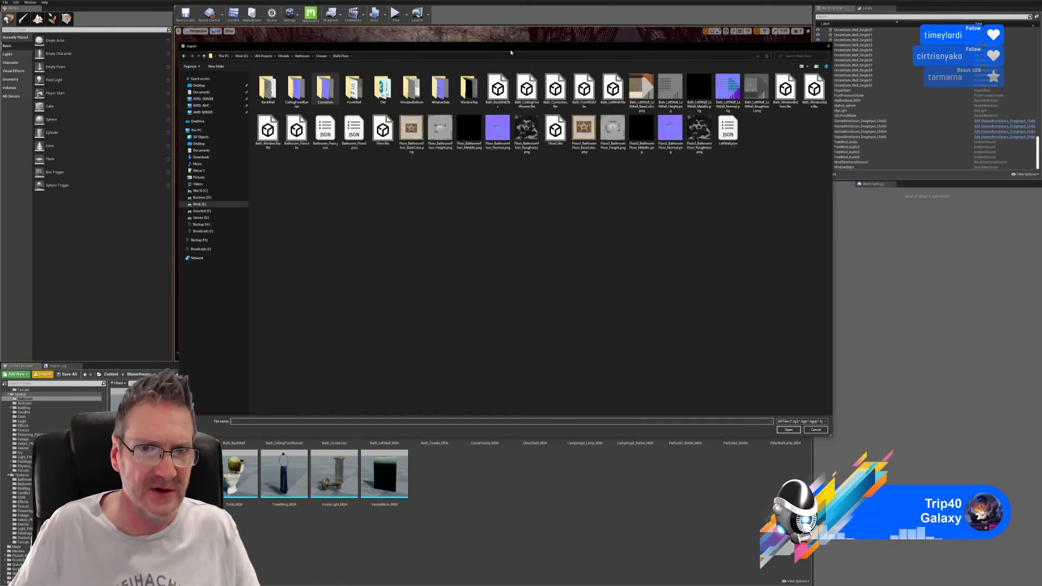
left_click_drag(512, 49, 537, 0)
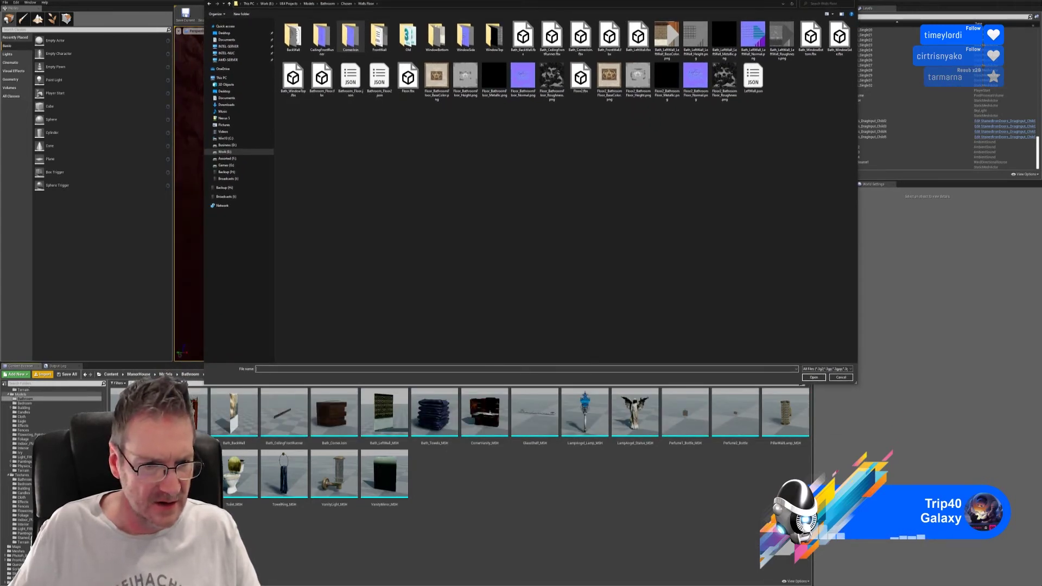
left_click_drag(537, 0, 532, 1)
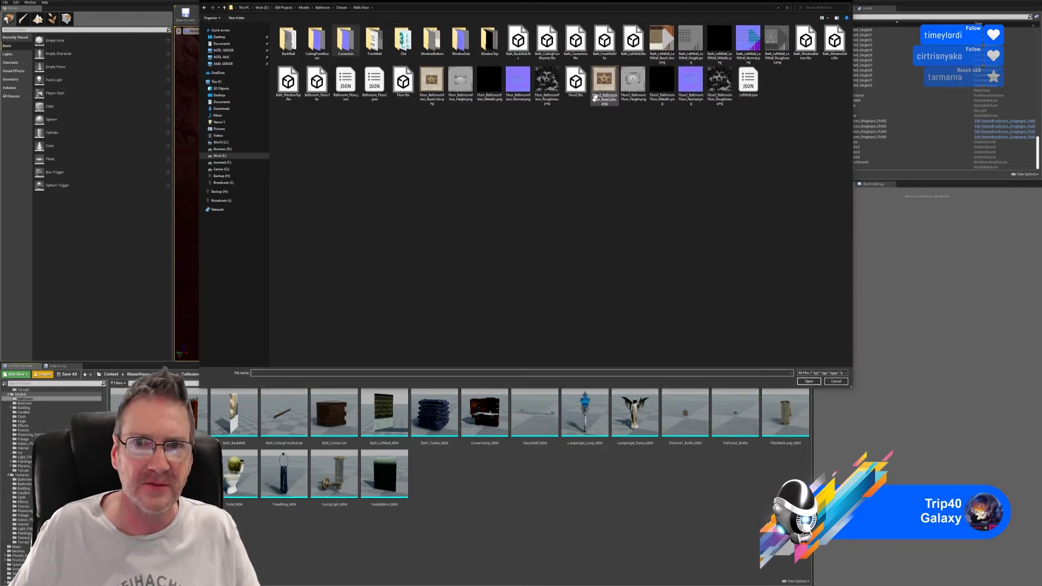
double_click(606, 48)
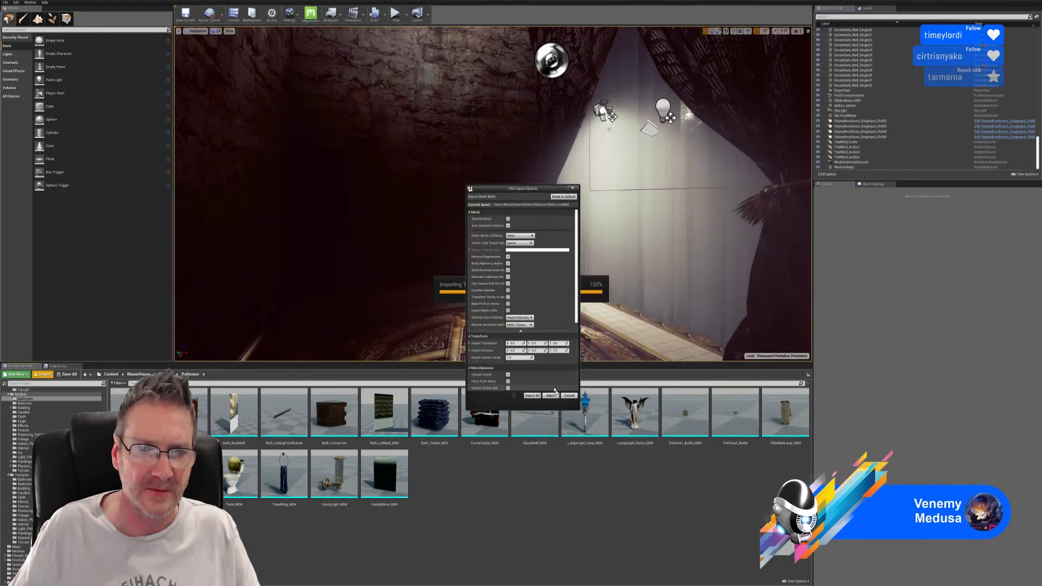
left_click(552, 396)
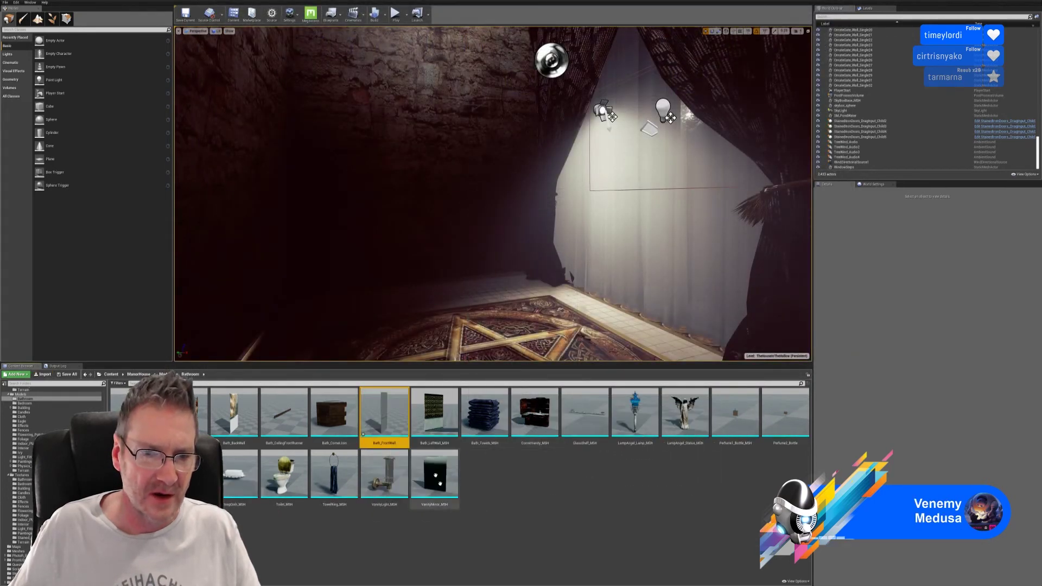
- Create a material named Bath_FrontWall_MAT in the Bathroom models folder and open it for editing
right_click(547, 496)
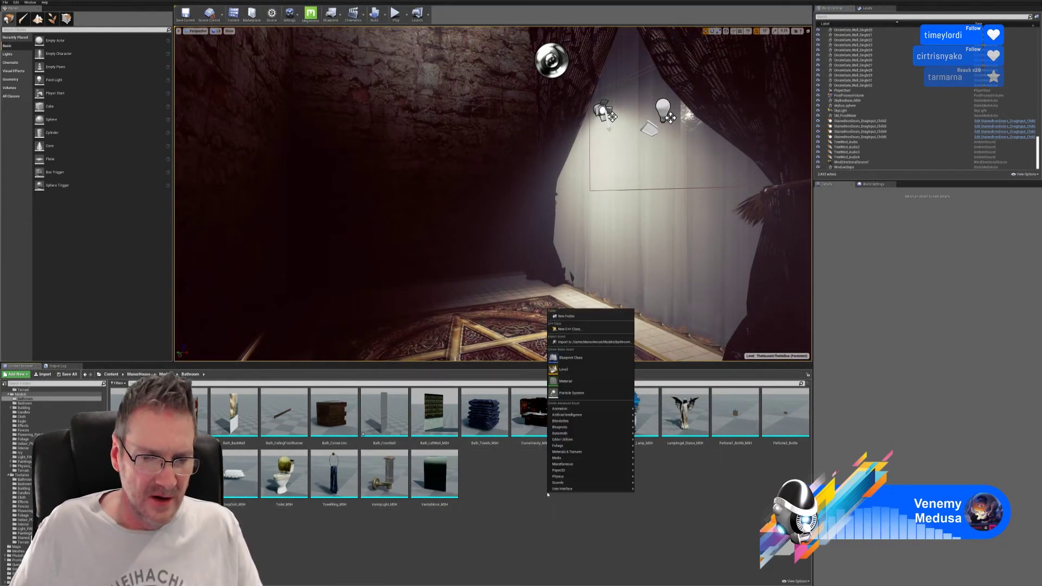
left_click(570, 381)
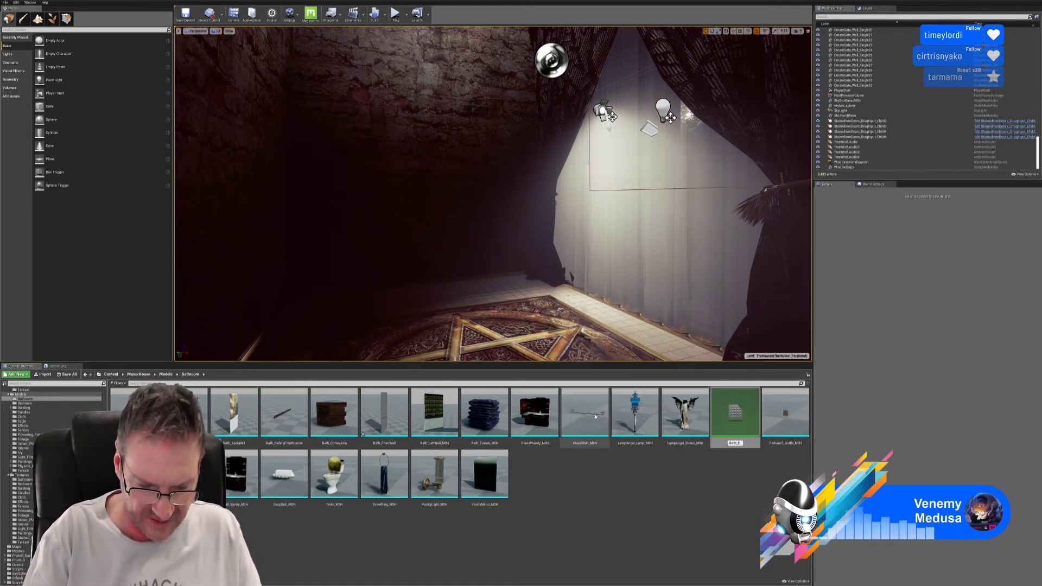
type("Bath_FrontW")
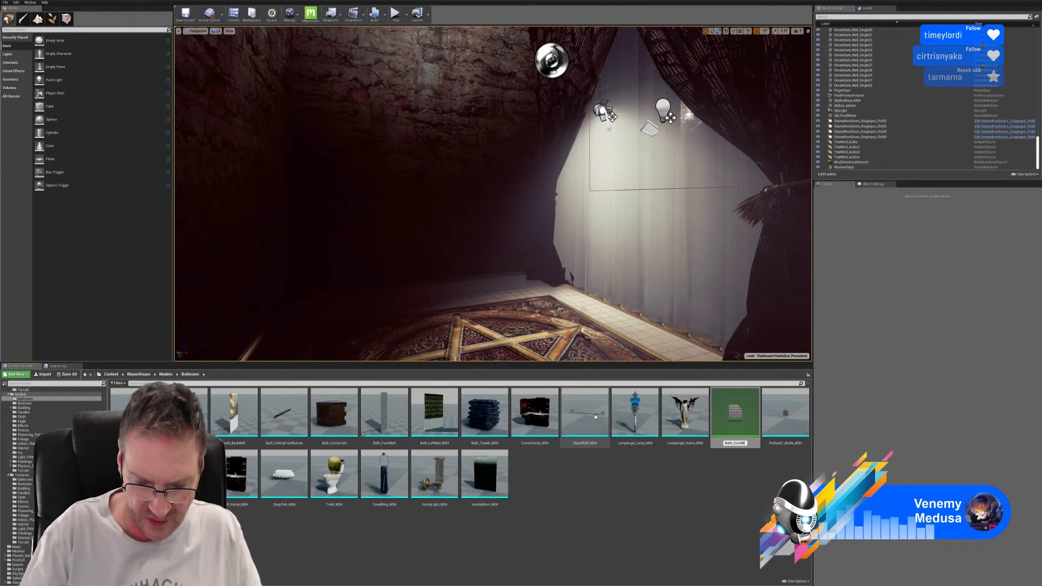
type("all")
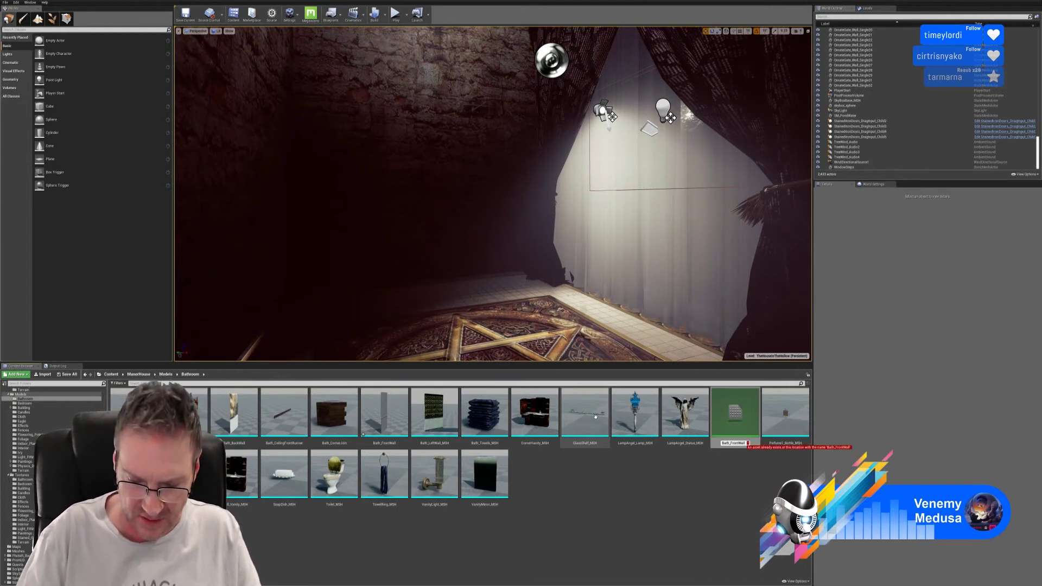
type("_MAT")
key("Return")
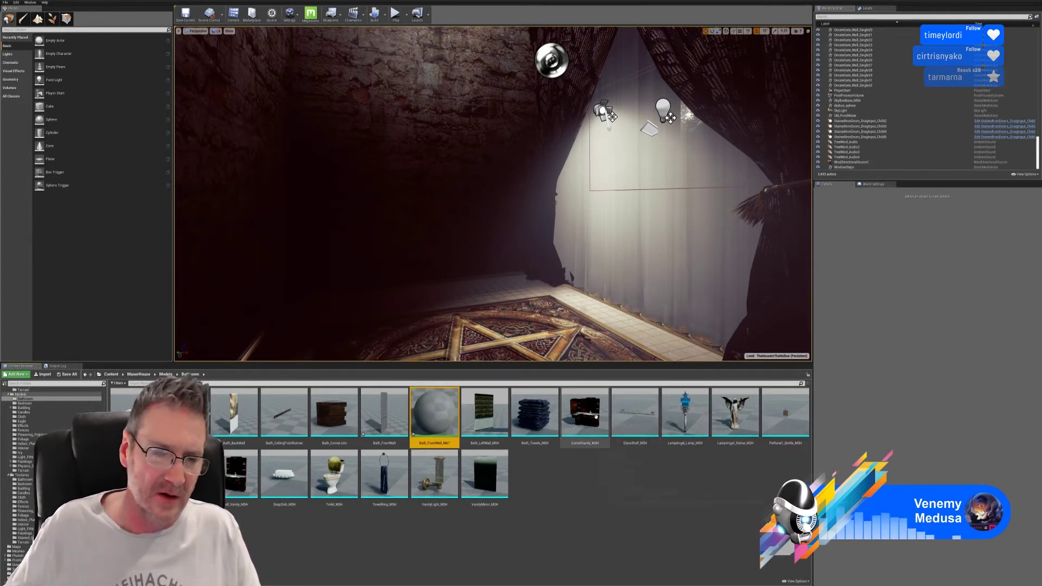
double_click(435, 413)
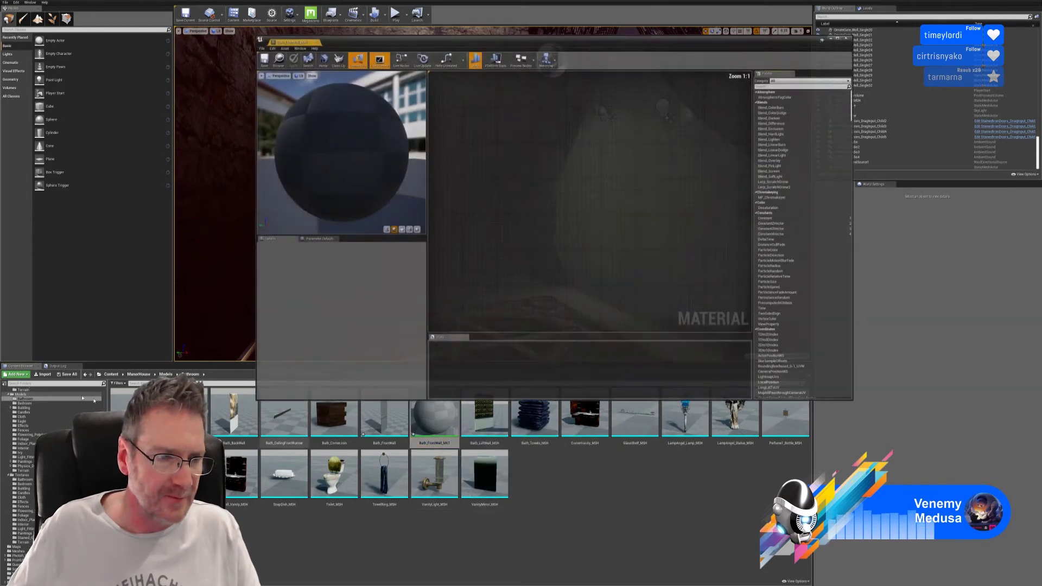
- Import the front wall's BaseColor, Normal and Roughness PNG textures from the FrontWall source folder
left_click(44, 375)
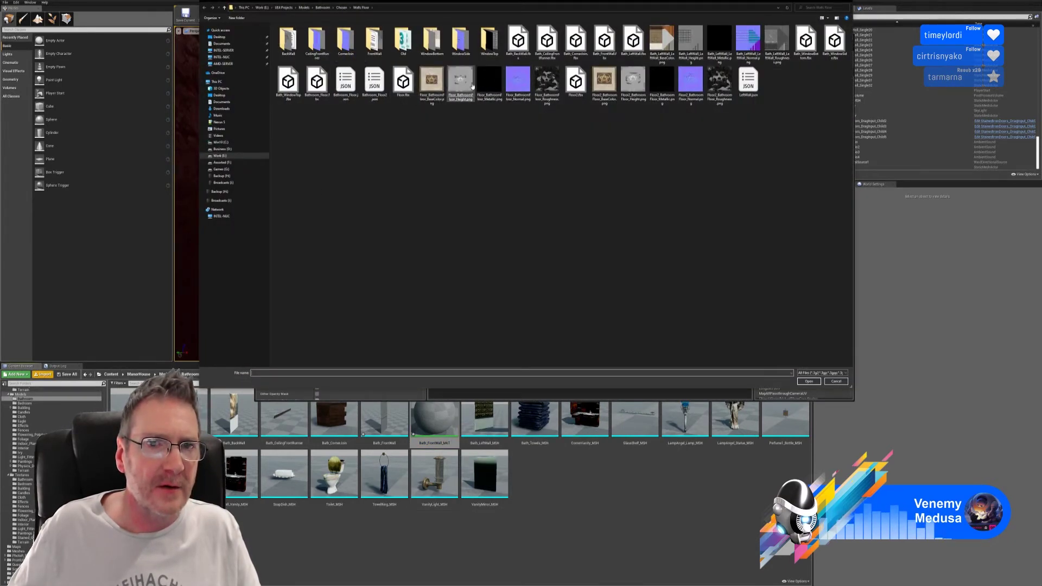
double_click(375, 41)
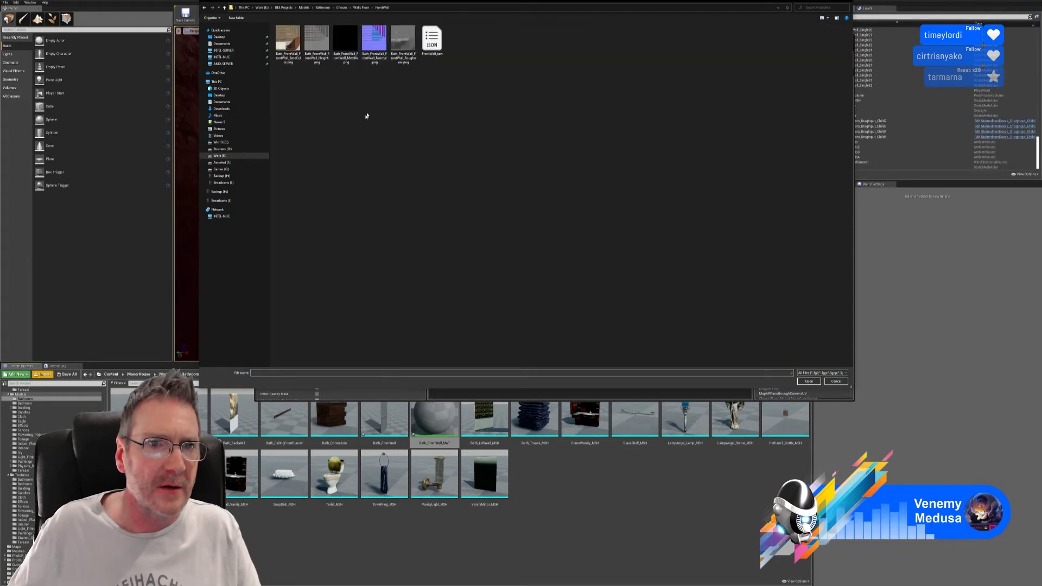
left_click(294, 61)
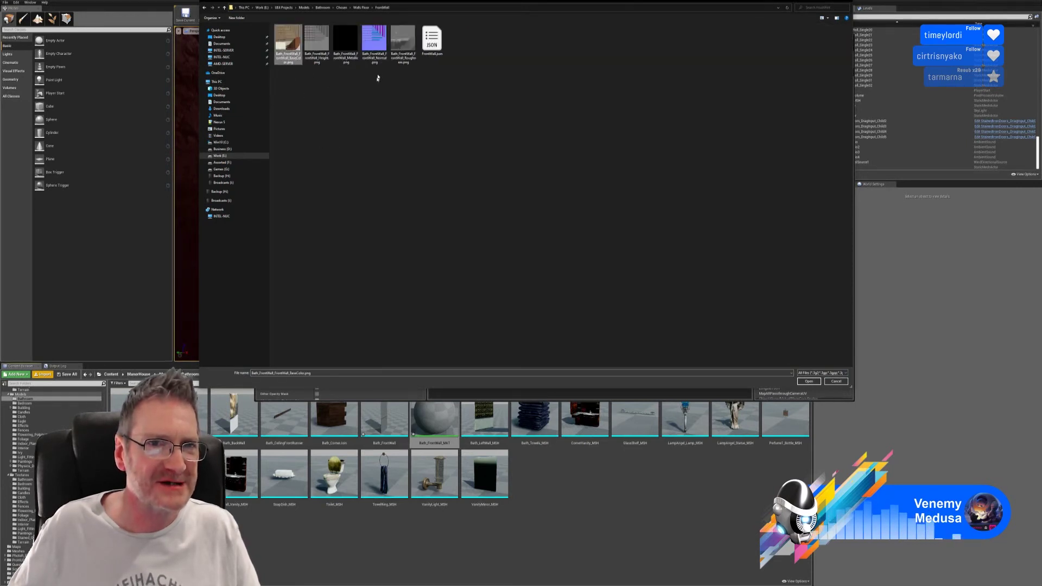
left_click(402, 50, "ctrl")
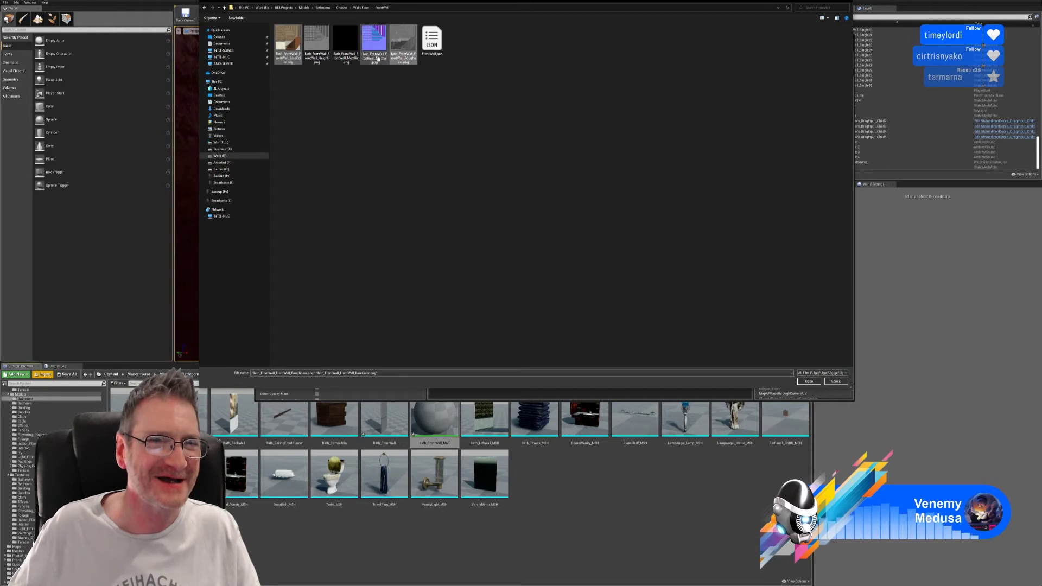
left_click(379, 51, "ctrl")
left_click(808, 381)
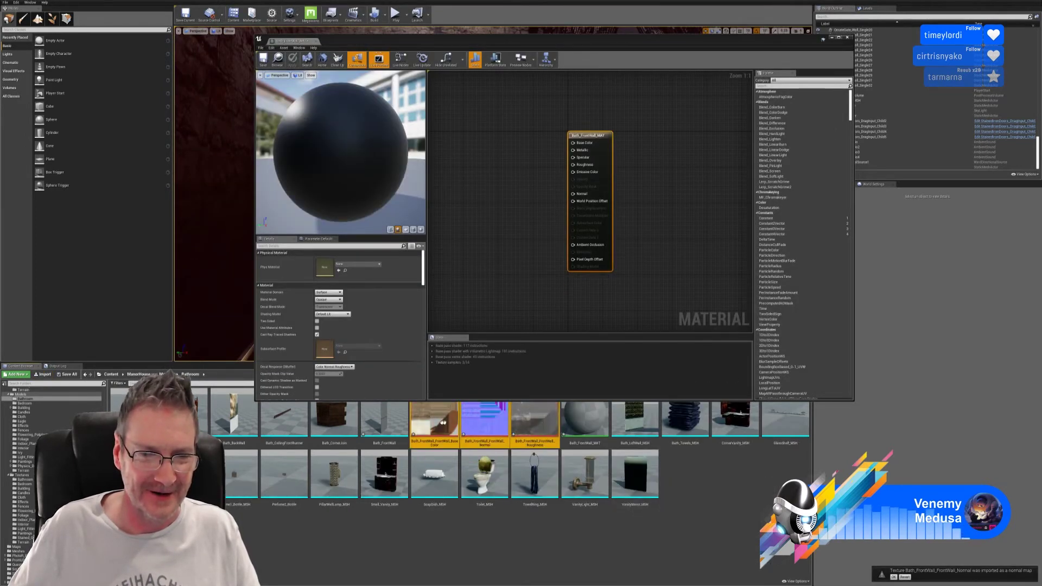
- Add the three front wall textures to the material graph as texture samples, with the normal map placed lowest
left_click_drag(491, 420, 519, 208)
left_click_drag(497, 199, 497, 266)
left_click(451, 162)
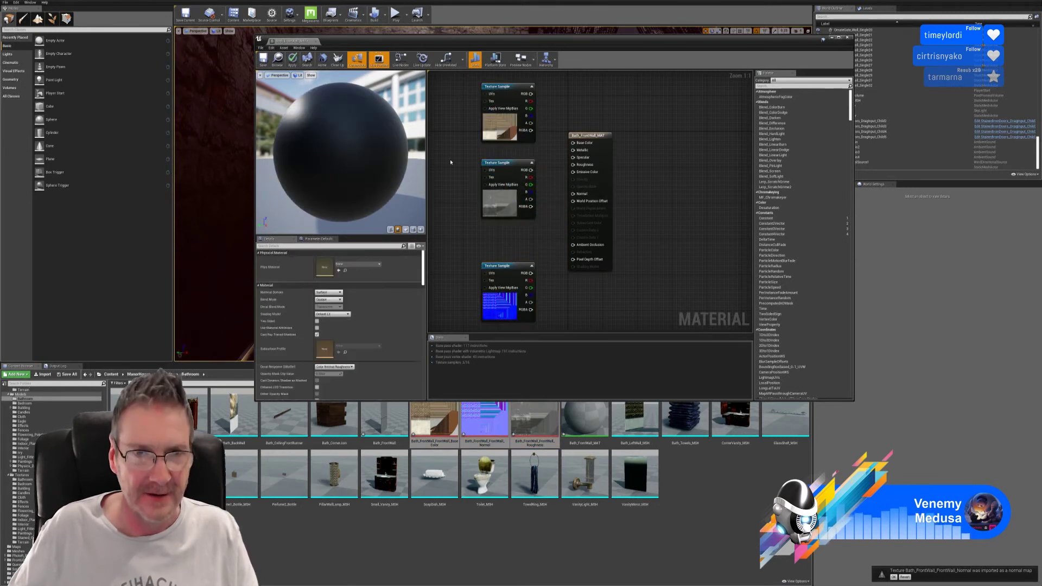
- Wire a 0.0 constant to Metallic and the texture samples to Base Color, Roughness and Normal, and apply the material
left_click(448, 148)
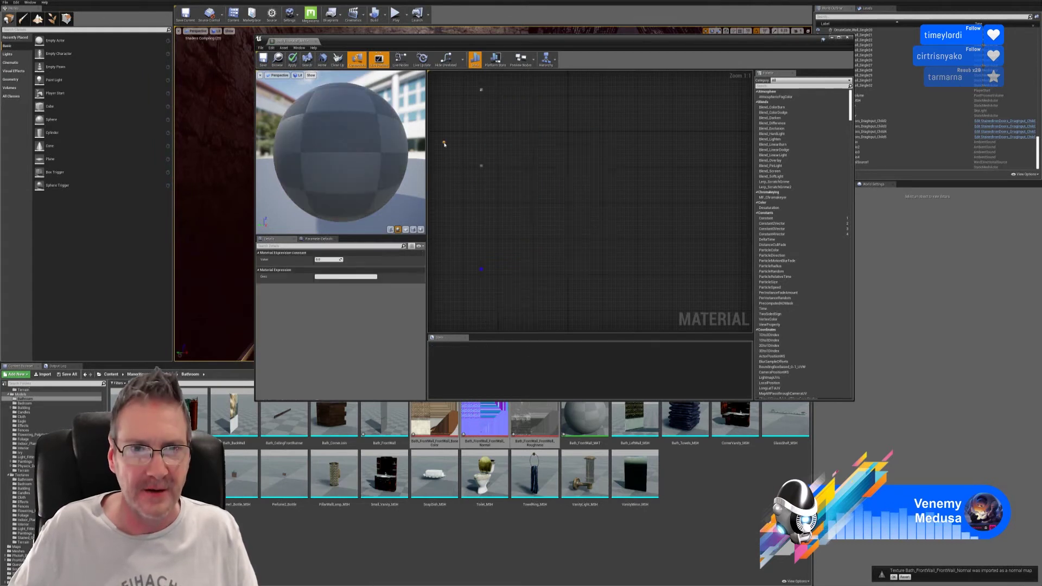
left_click_drag(453, 154, 573, 150)
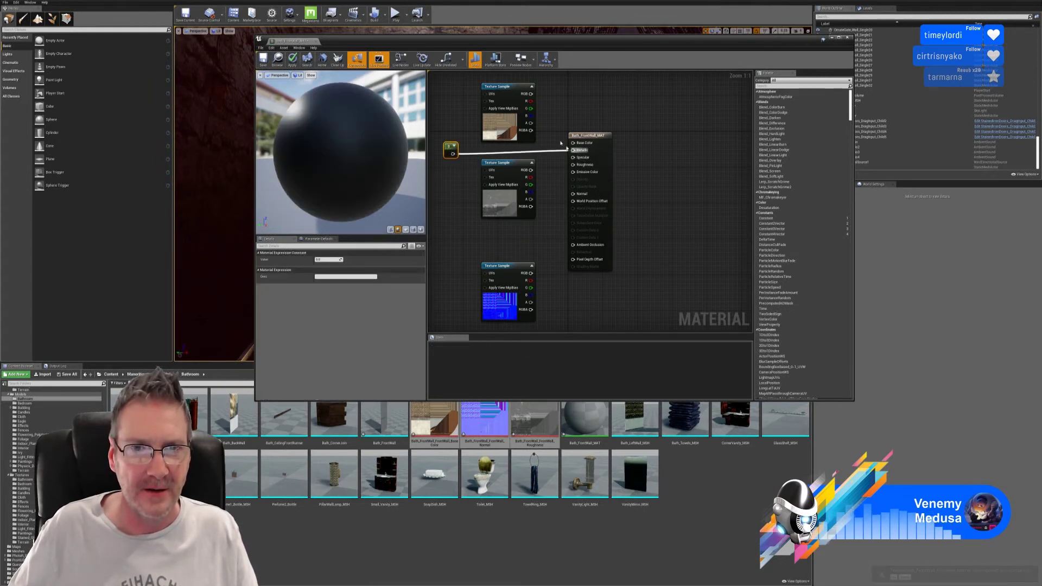
left_click_drag(529, 98, 574, 143)
left_click_drag(532, 170, 580, 165)
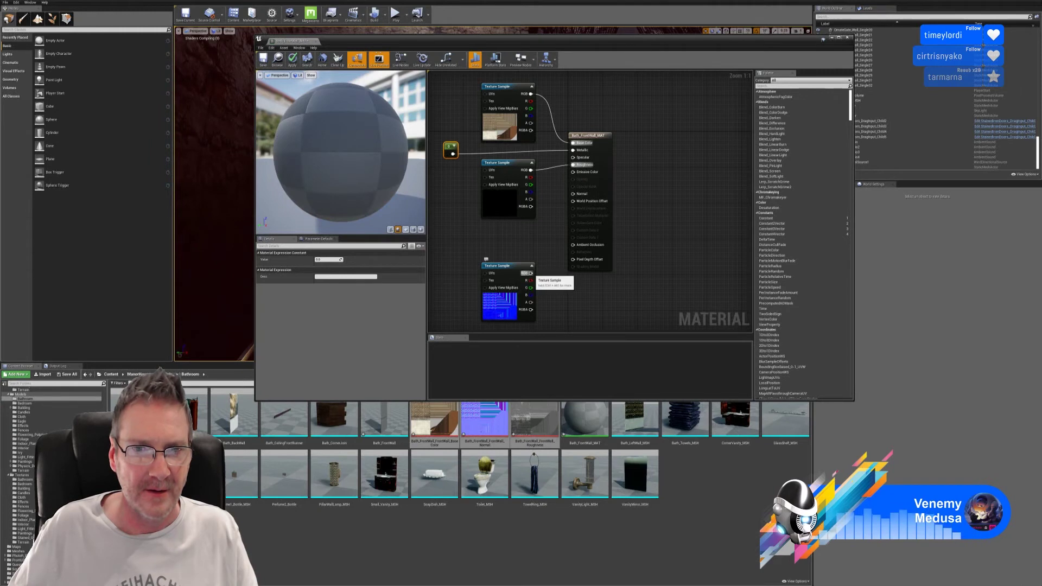
left_click_drag(531, 273, 573, 194)
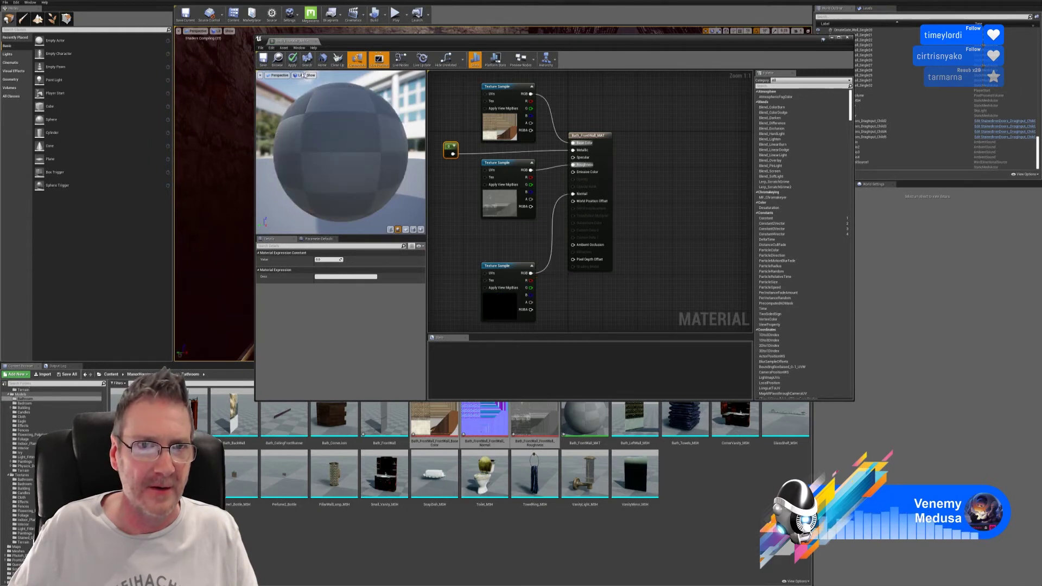
left_click(292, 58)
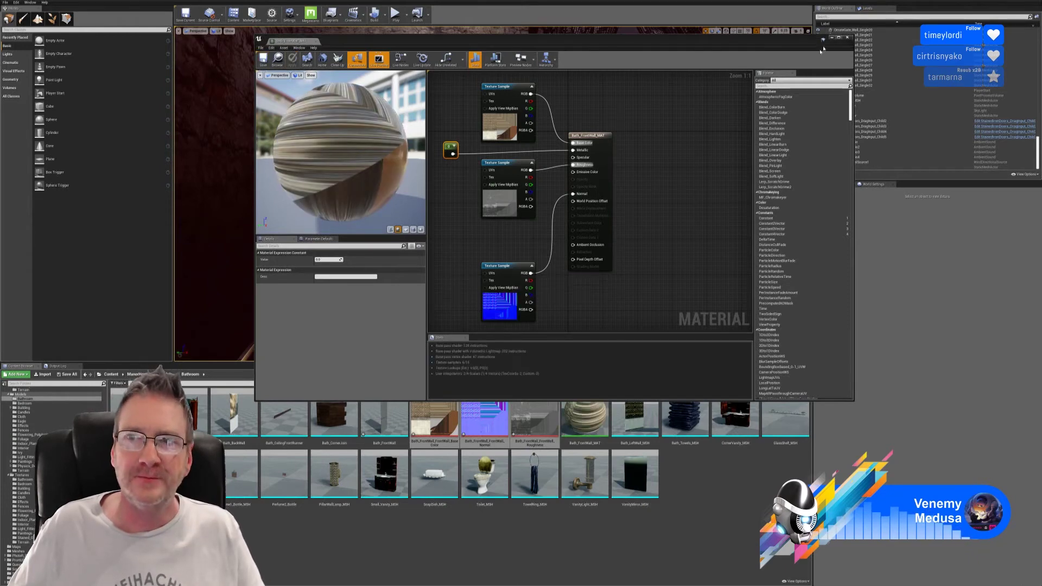
left_click(849, 38)
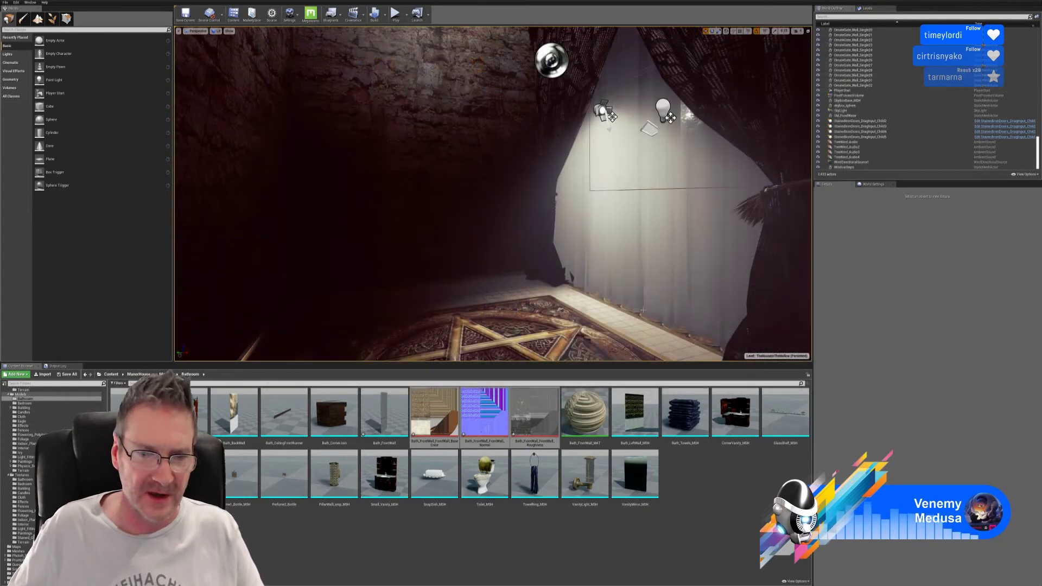
- Assign Bath_FrontWall_MAT to the material slot of the Bath_FrontWall mesh and save the mesh
double_click(384, 418)
left_click_drag(584, 418, 770, 110)
right_click_drag(554, 228, 472, 212)
left_click(263, 58)
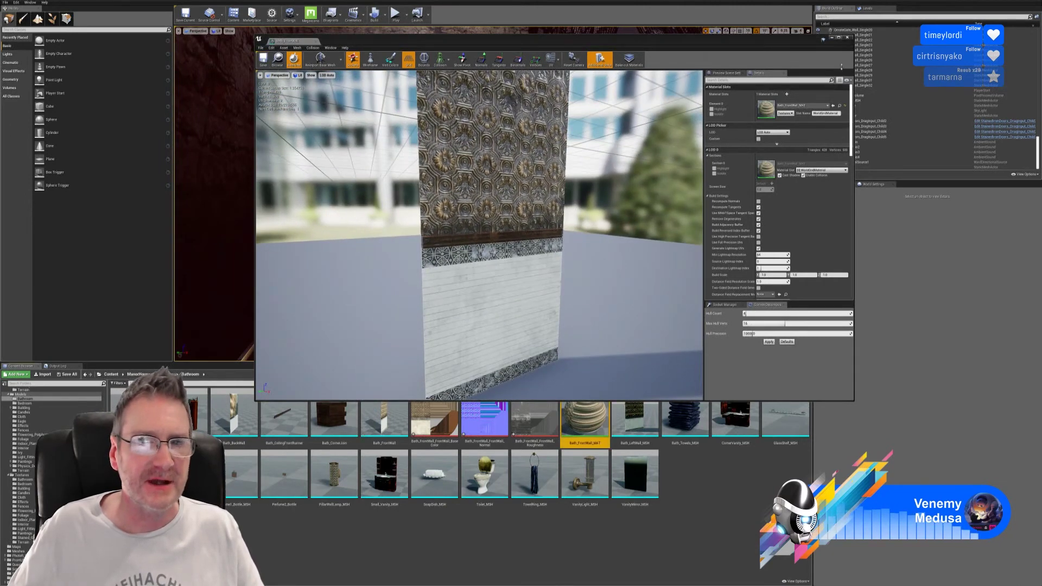
left_click(848, 37)
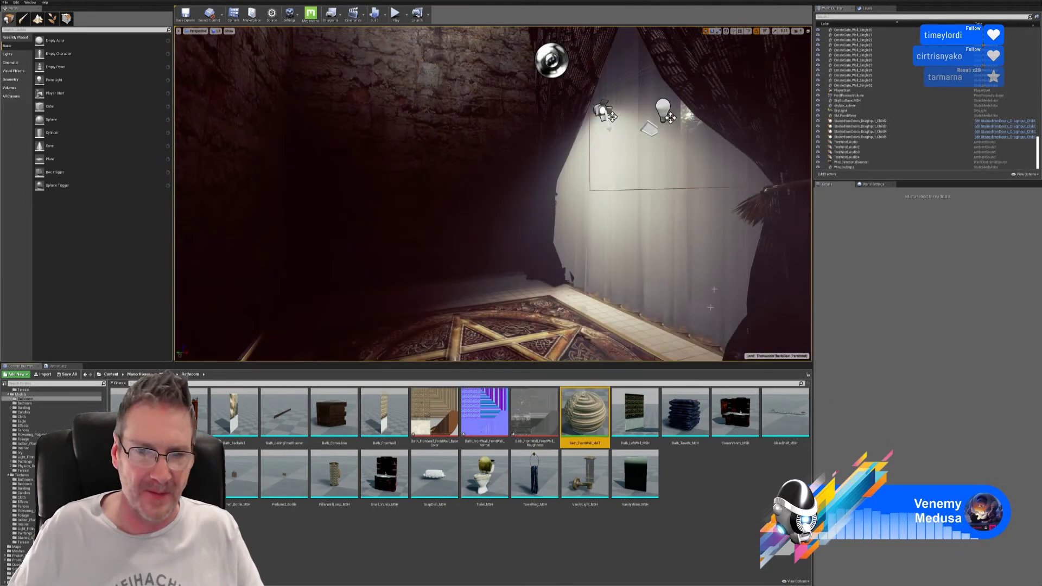
- Move Bath_FrontWall_MAT into the Bathroom folder under Materials
left_click(694, 537)
scroll(66, 479, "up", 3)
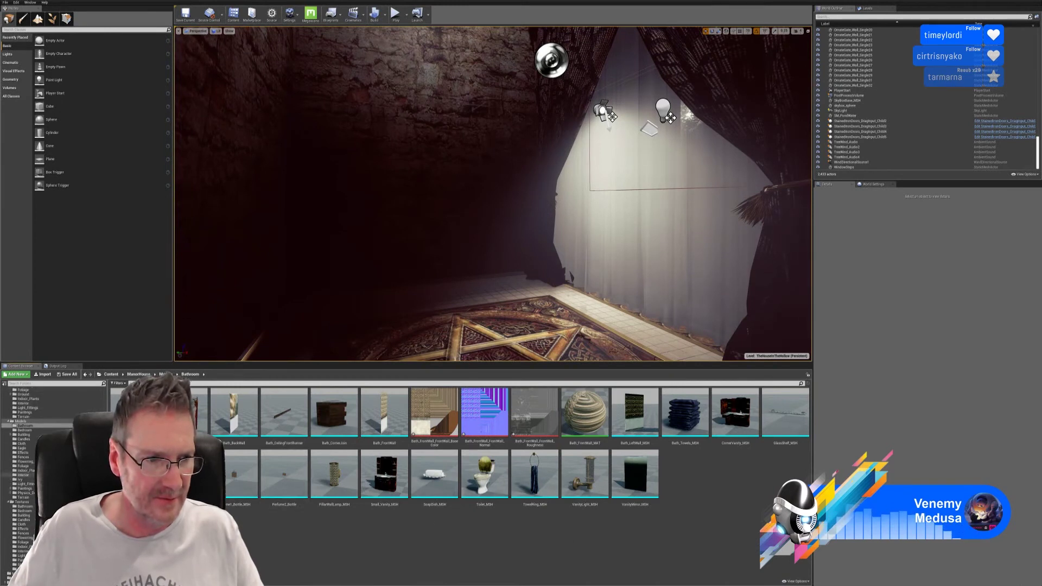
scroll(65, 479, "up", 6)
left_click_drag(584, 412, 29, 437)
left_click(34, 443)
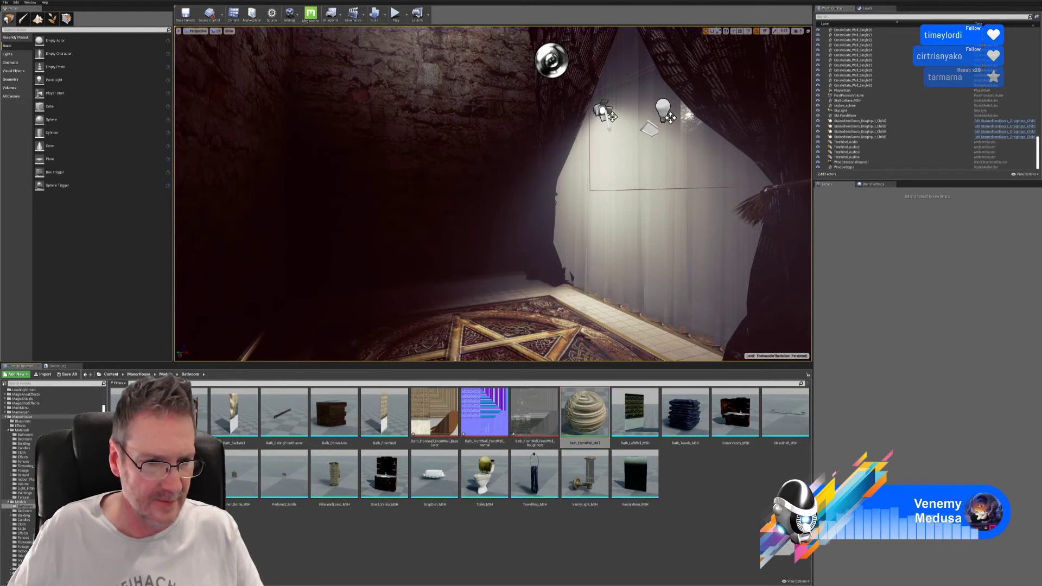
- Move the three Bath_FrontWall textures into the Bathroom folder under Textures
left_click(485, 413, "ctrl")
left_click(534, 413, "ctrl")
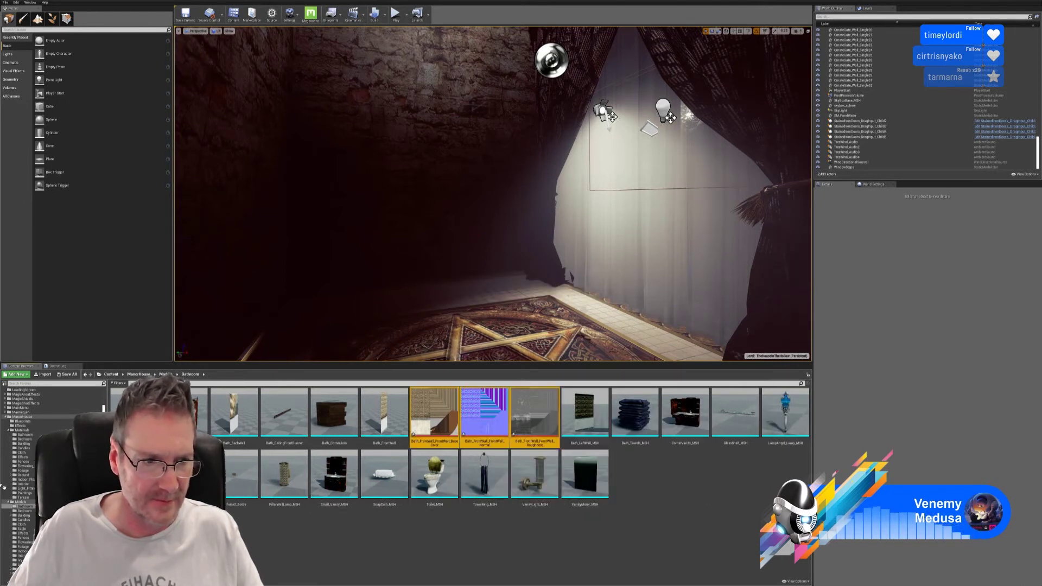
left_click_drag(535, 412, 223, 480)
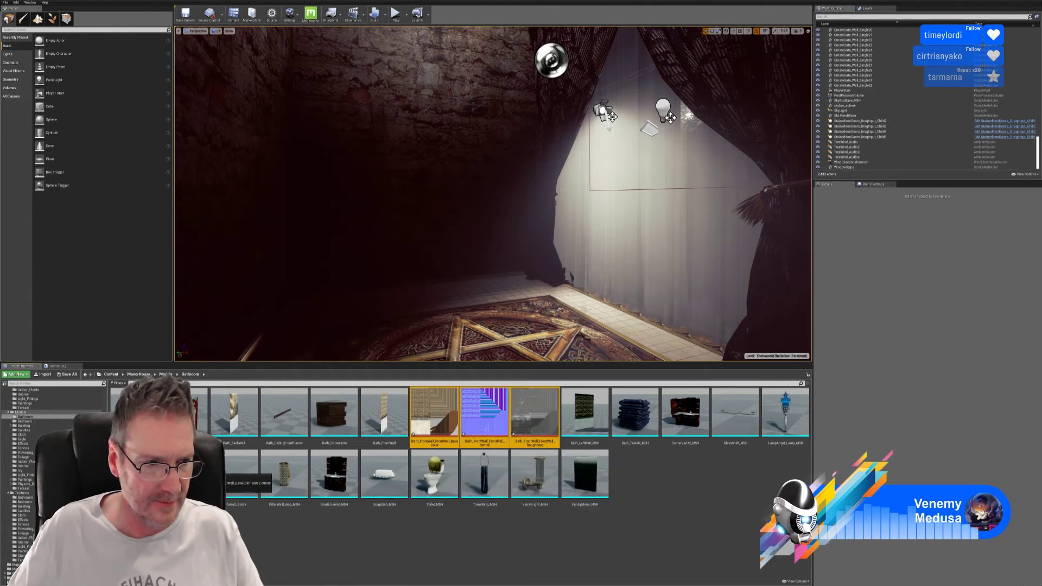
left_click_drag(30, 497, 29, 497)
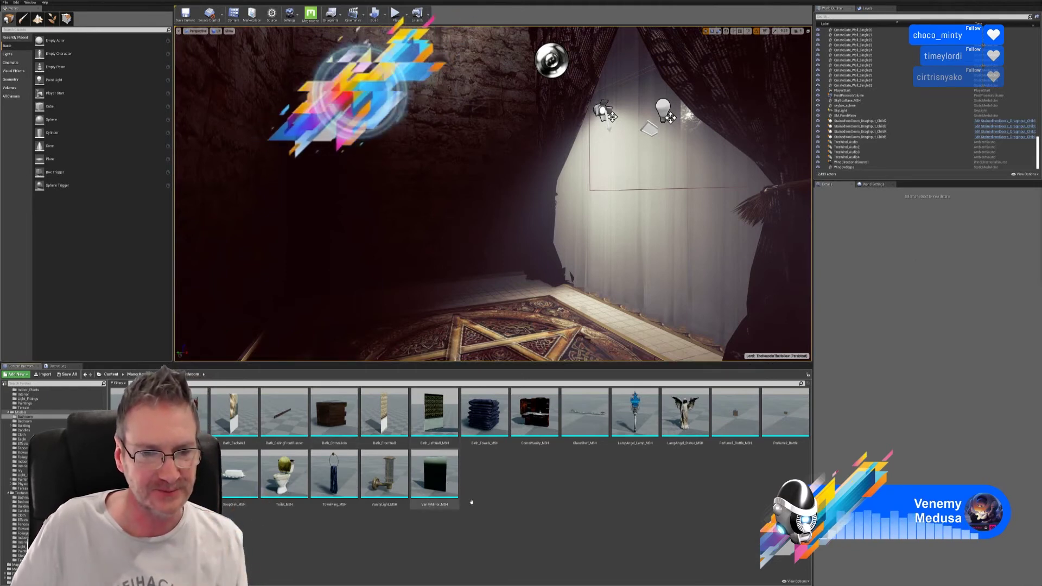
- Import the Bath_WindowBottom FBX as a static mesh into the Bathroom models folder, keeping the offered import options
left_click(45, 375)
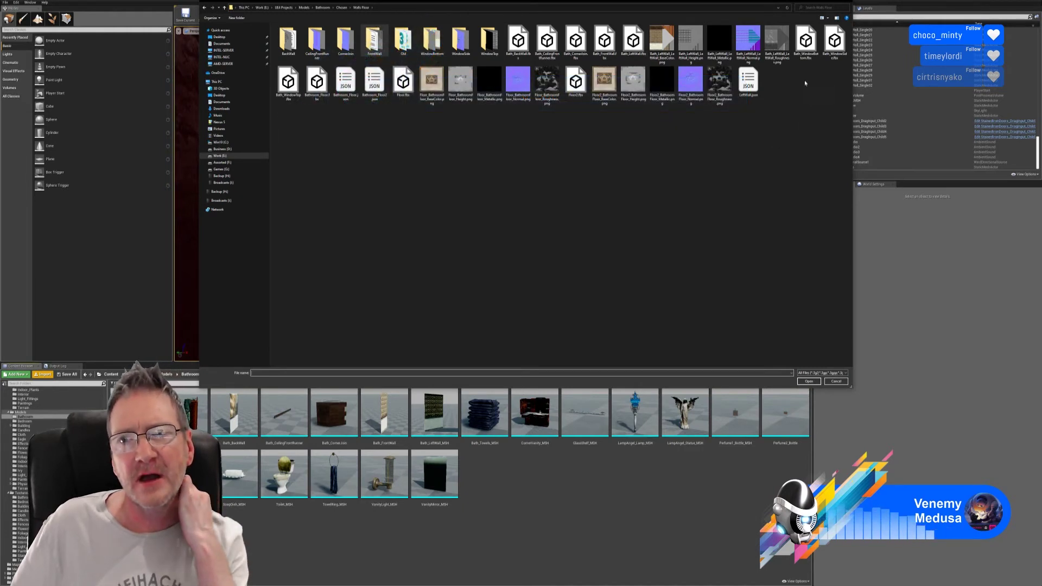
double_click(806, 42)
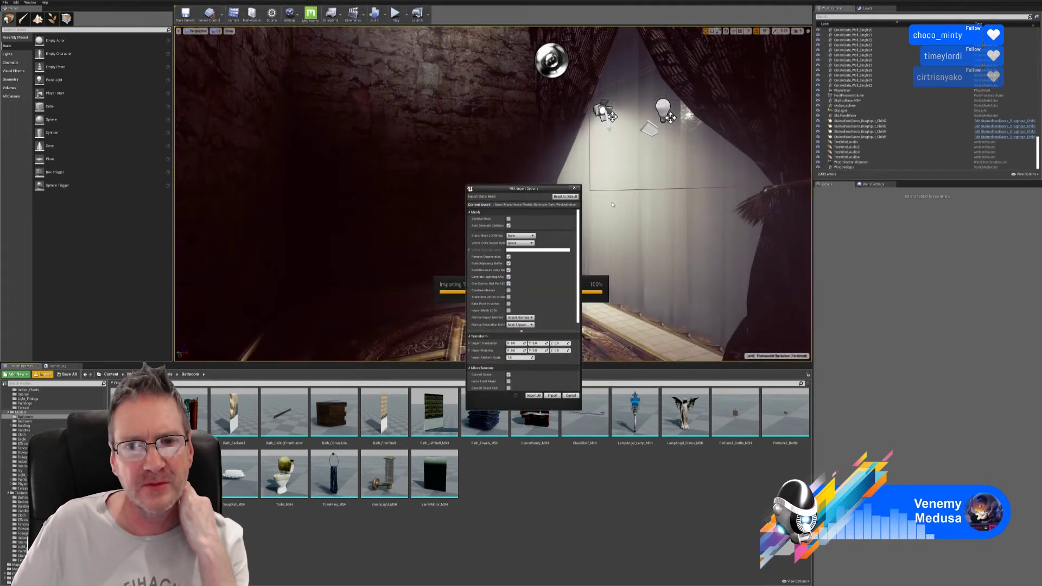
left_click(553, 395)
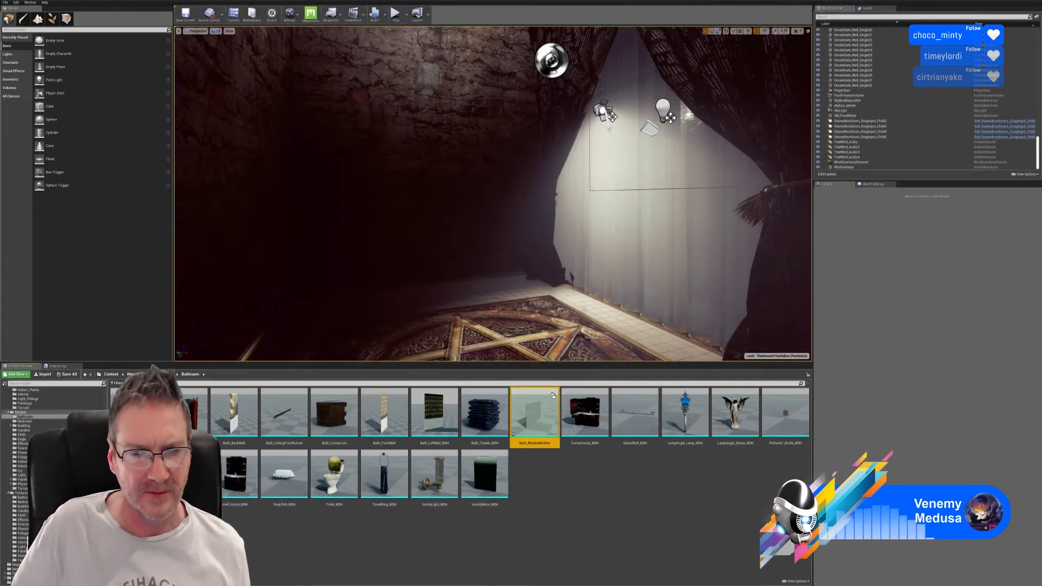
- Create a material named Bath_WindowBottom_MAT beside the imported mesh and open it for editing
right_click(560, 489)
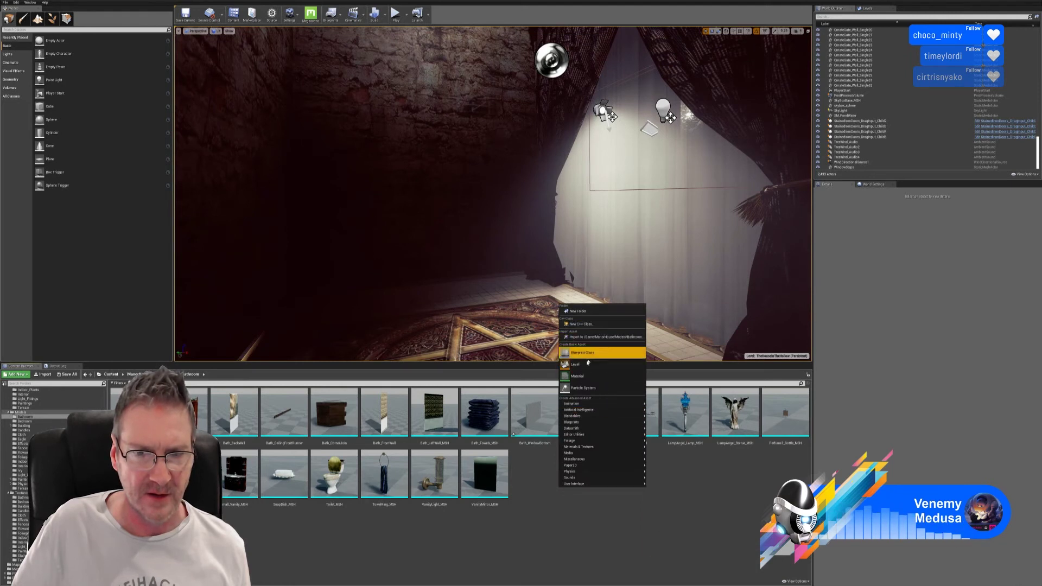
left_click(577, 376)
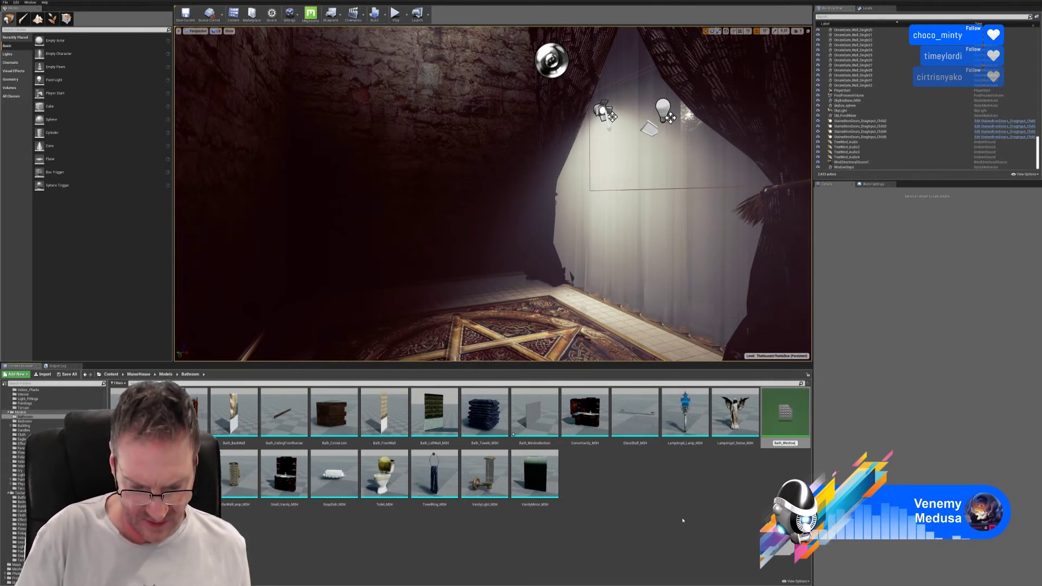
type("om_MAT")
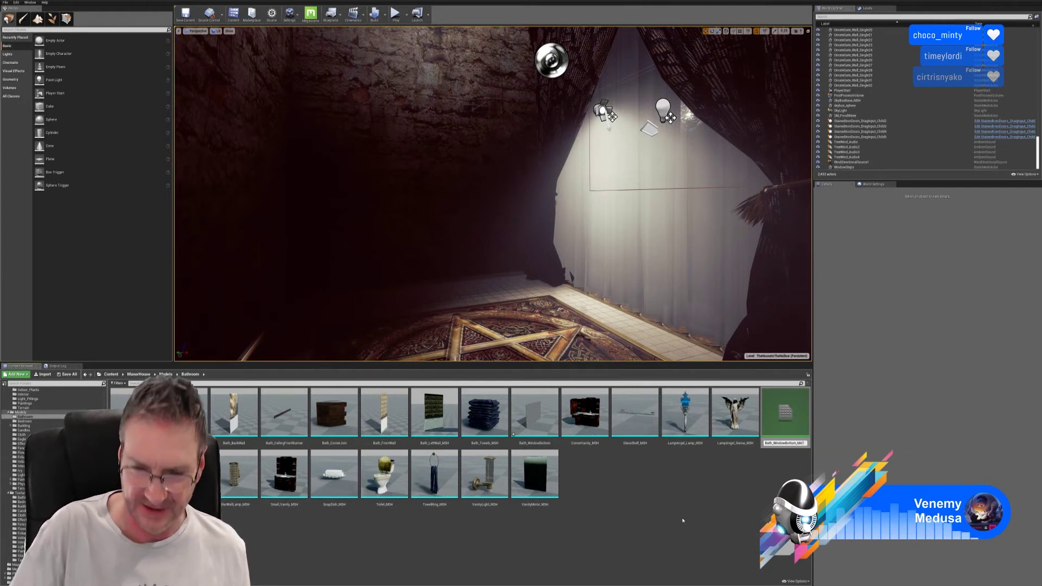
key("Return")
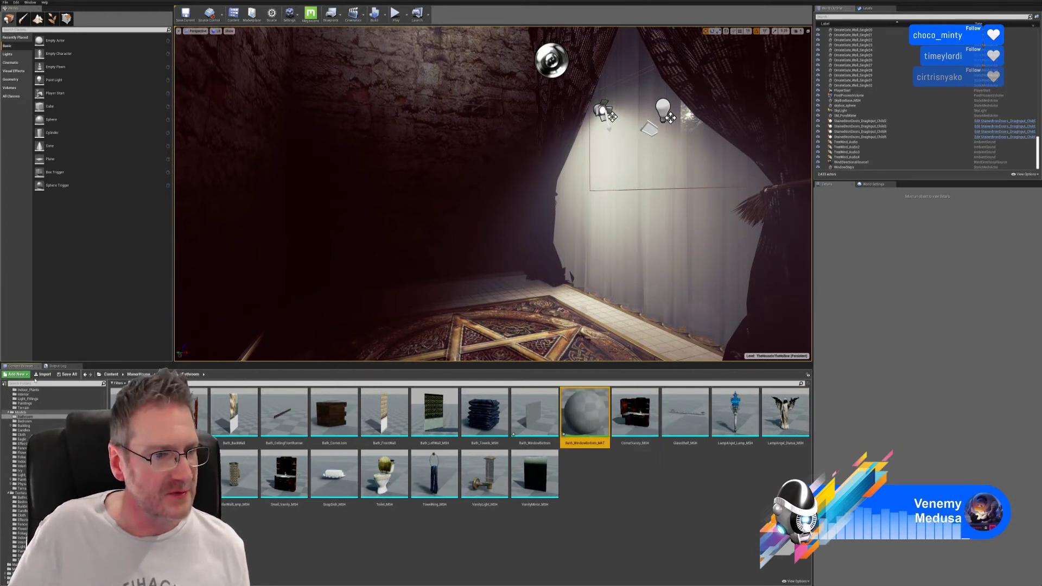
double_click(565, 433)
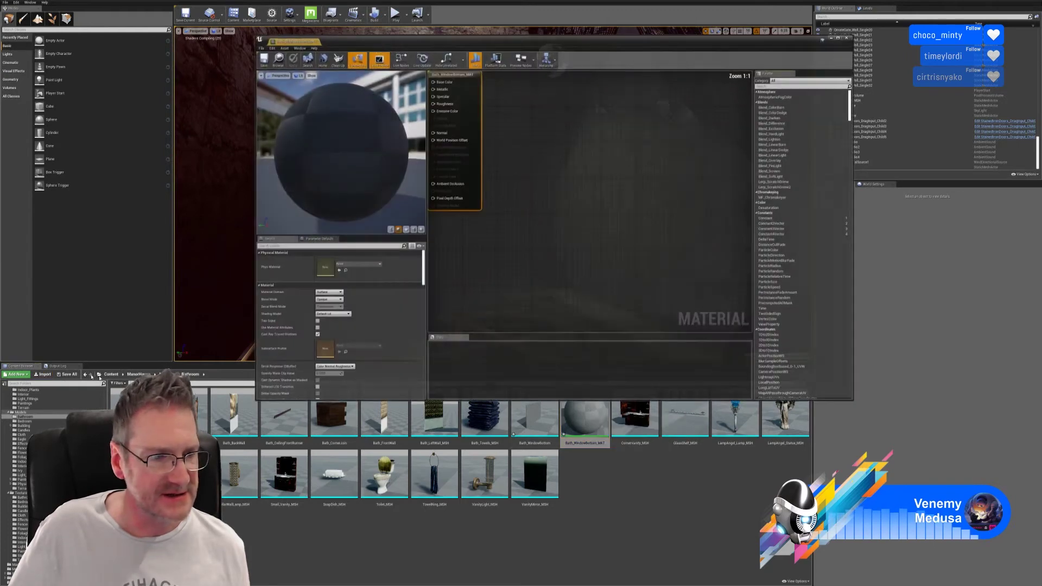
- Import the base color, normal and roughness textures from the WindowBottom source folder
left_click(43, 375)
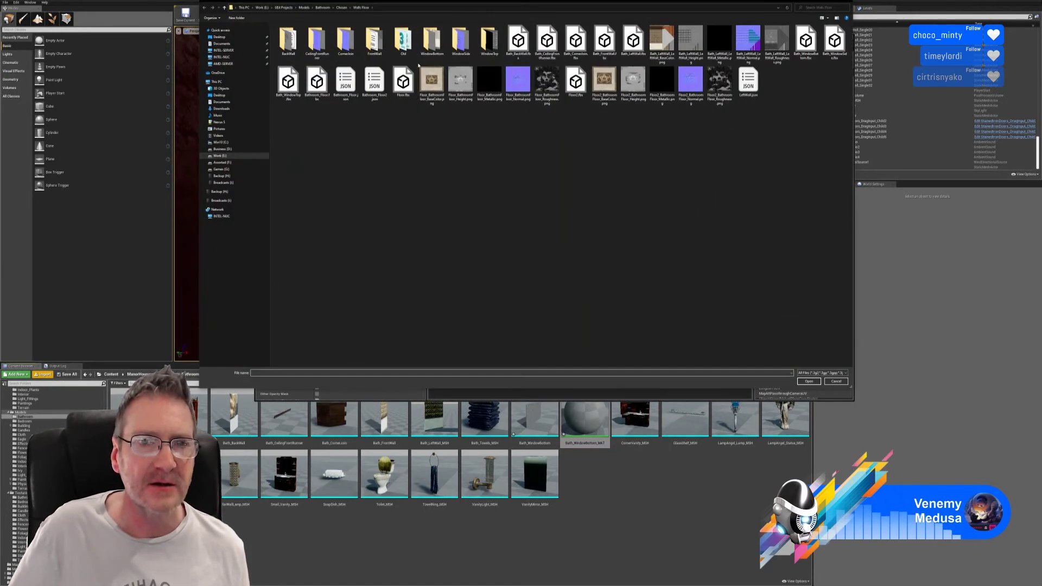
double_click(440, 46)
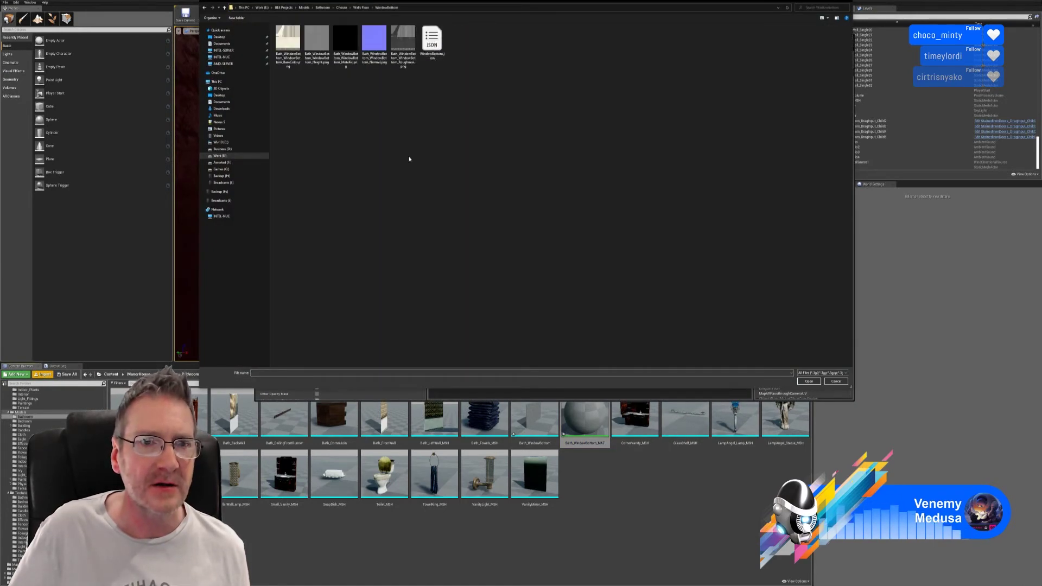
left_click(296, 58)
left_click(375, 52, "ctrl")
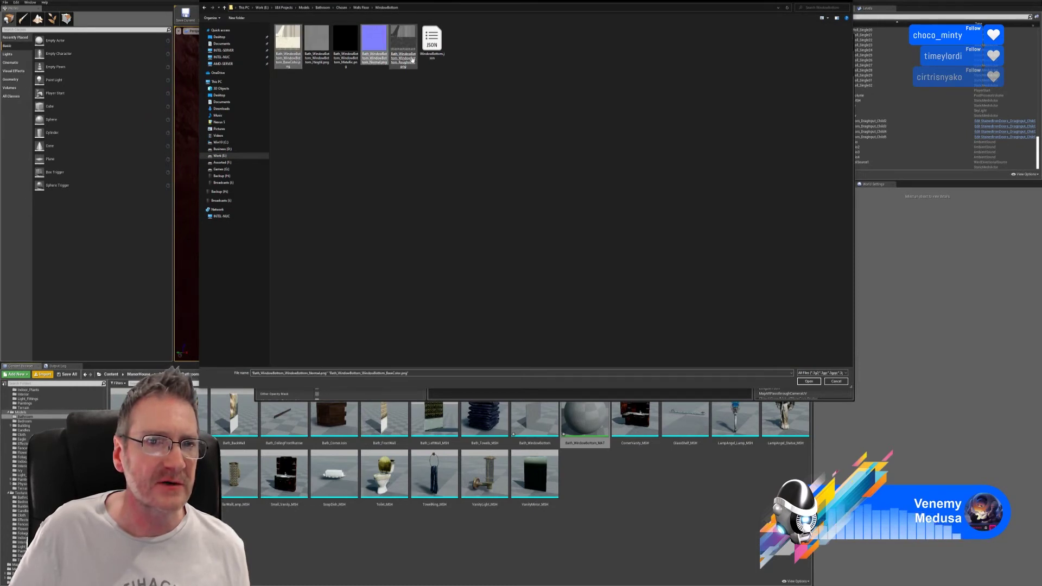
left_click(413, 59, "ctrl")
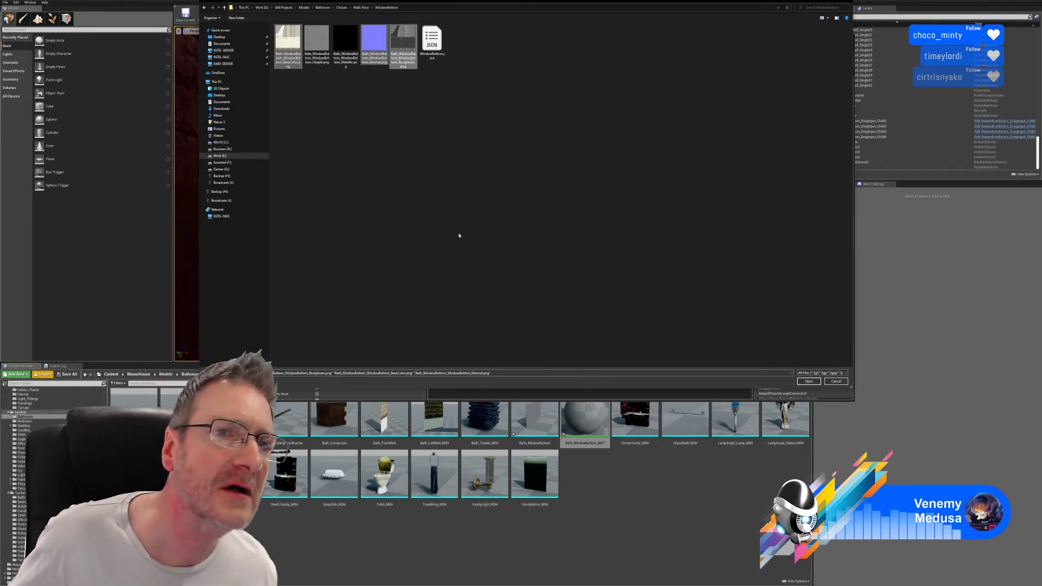
left_click(809, 382)
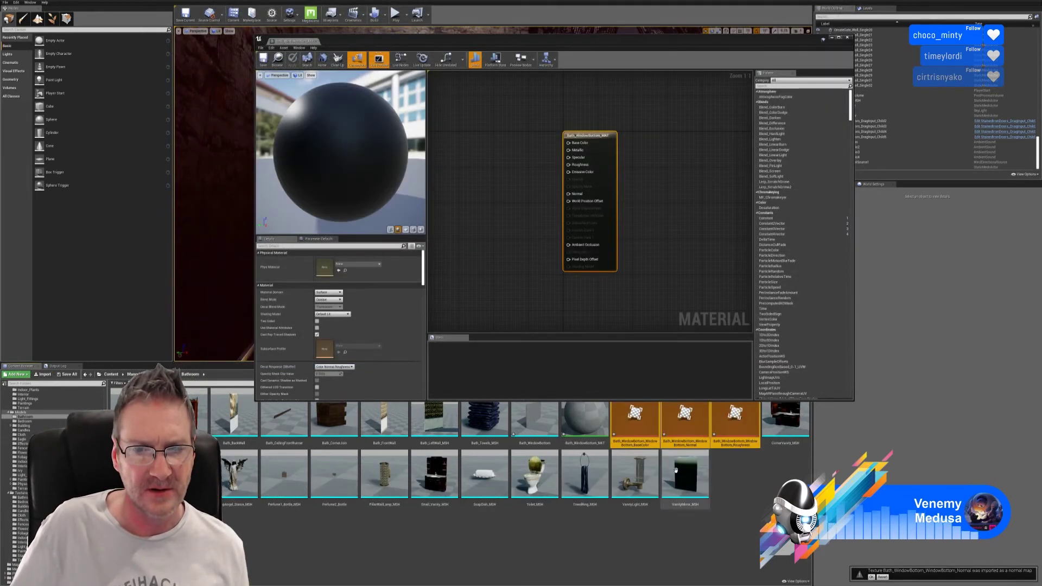
- Add the three WindowBottom textures as samples and wire them to Base Color, Roughness and Normal, with a 0.0 constant into Metallic
left_click_drag(651, 423, 473, 132)
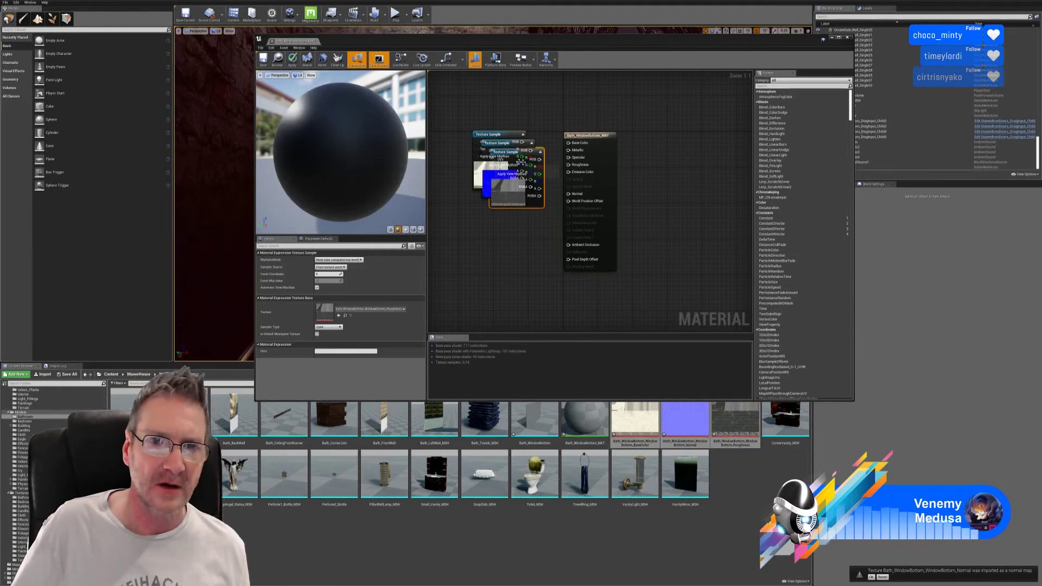
left_click_drag(508, 147, 501, 283)
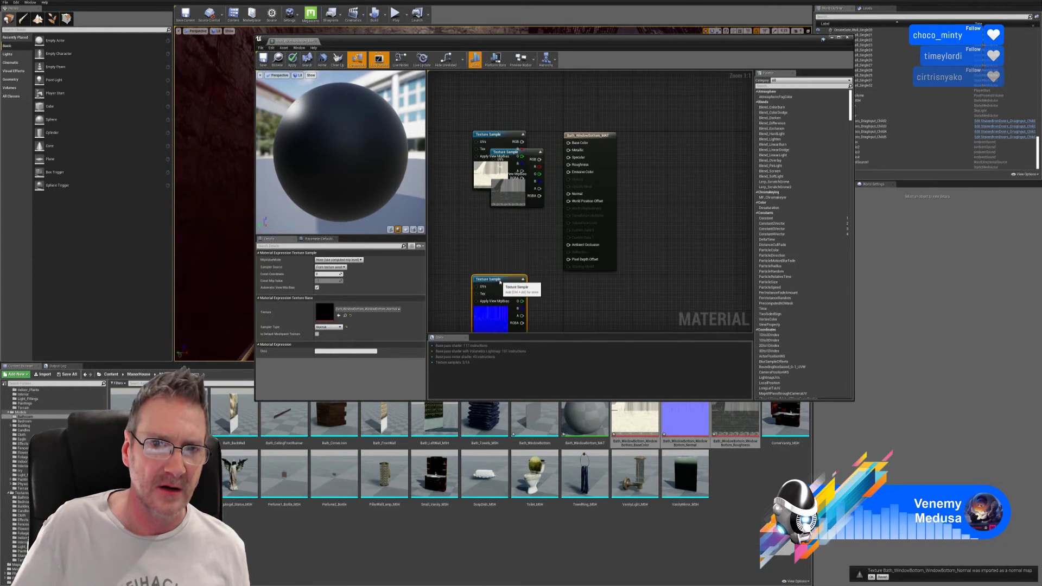
left_click_drag(522, 161, 569, 143)
left_click(450, 191)
key("1")
left_click(449, 191)
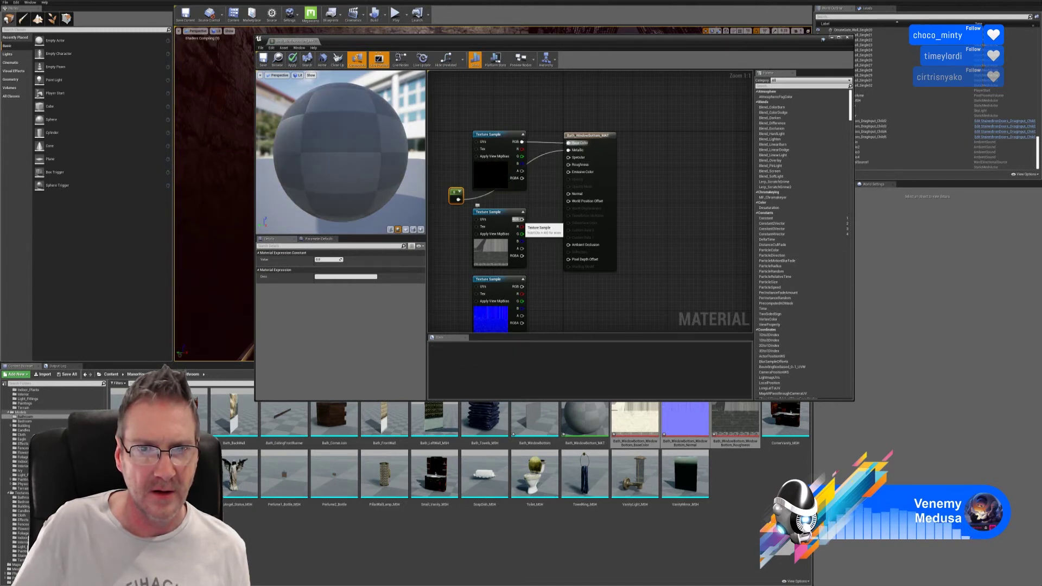
left_click_drag(522, 219, 569, 165)
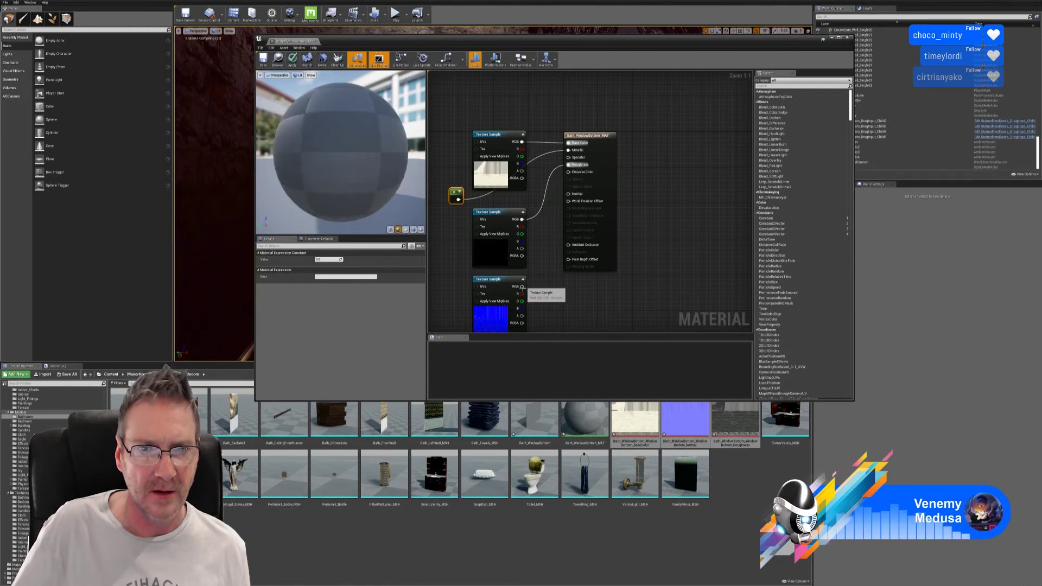
left_click_drag(522, 286, 574, 197)
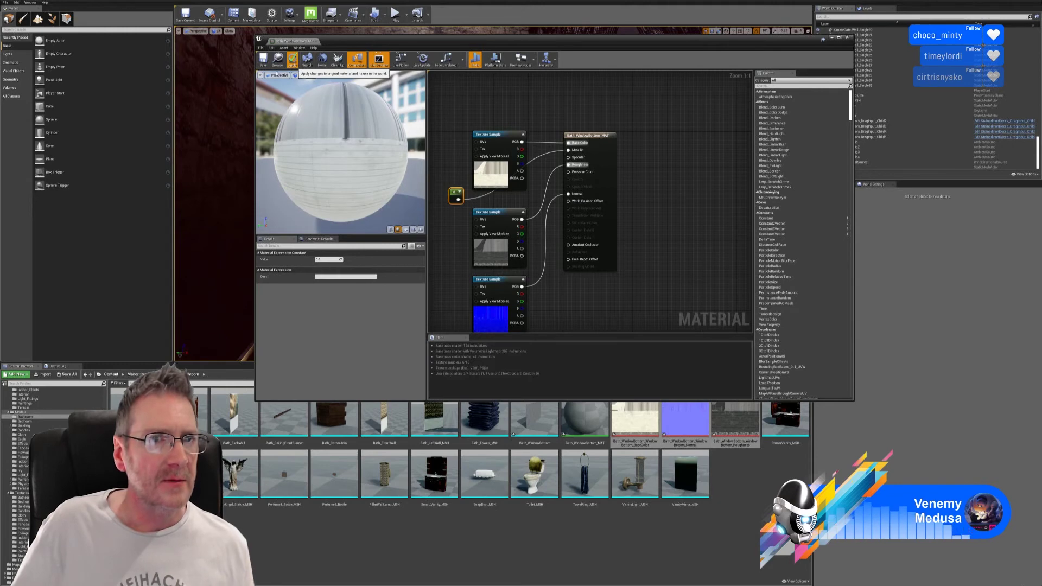
- Apply and save Bath_WindowBottom_MAT, and close its material editor
left_click(293, 60)
left_click(263, 60)
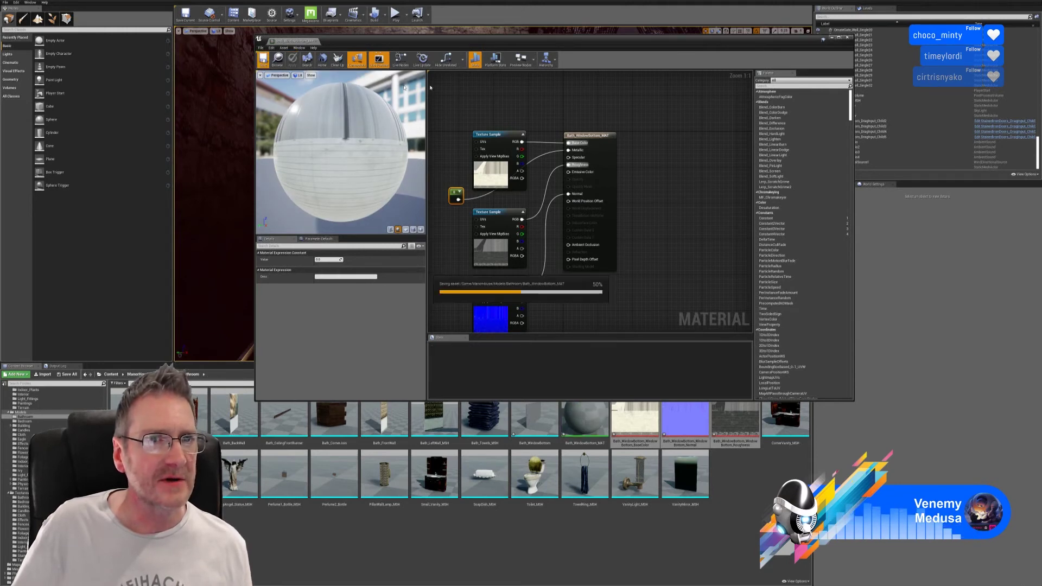
left_click(850, 38)
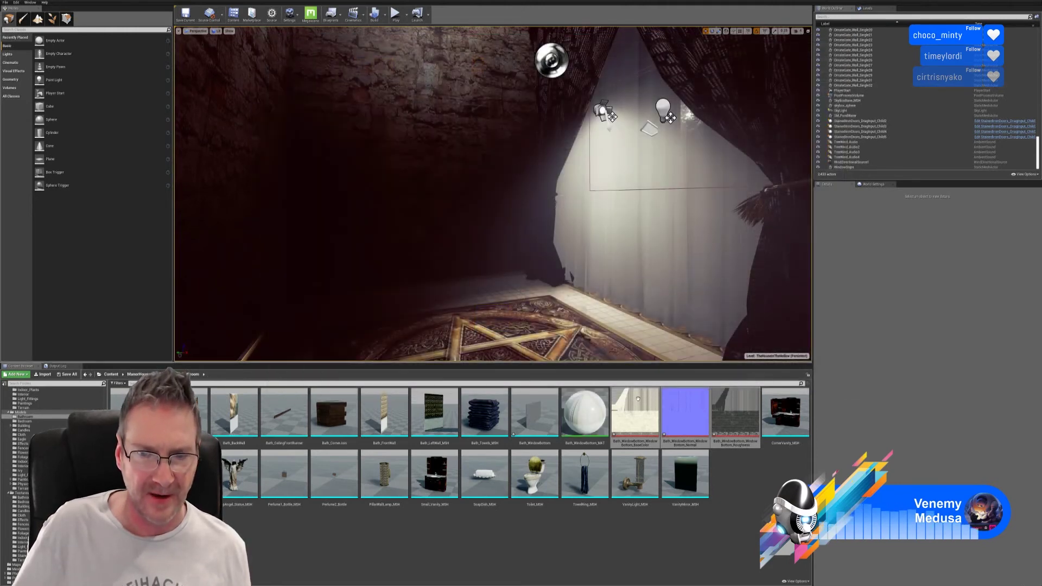
- Assign Bath_WindowBottom_MAT to the material slot of the Bath_WindowBottom mesh, check the wall in the preview, and save the mesh
double_click(535, 418)
left_click_drag(576, 422, 782, 108)
left_click_drag(589, 233, 532, 233)
right_click_drag(532, 233, 392, 219)
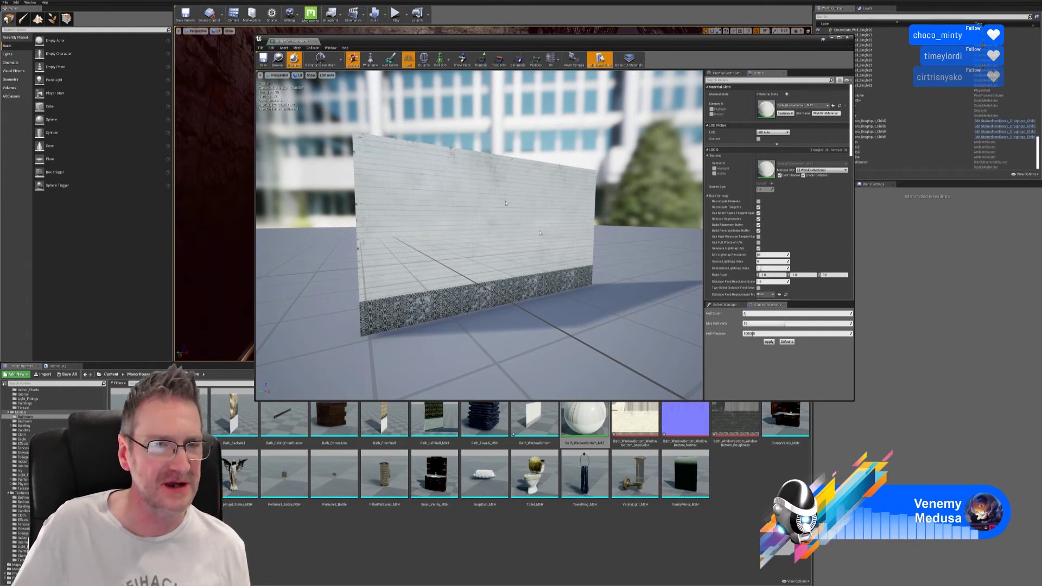
left_click(264, 60)
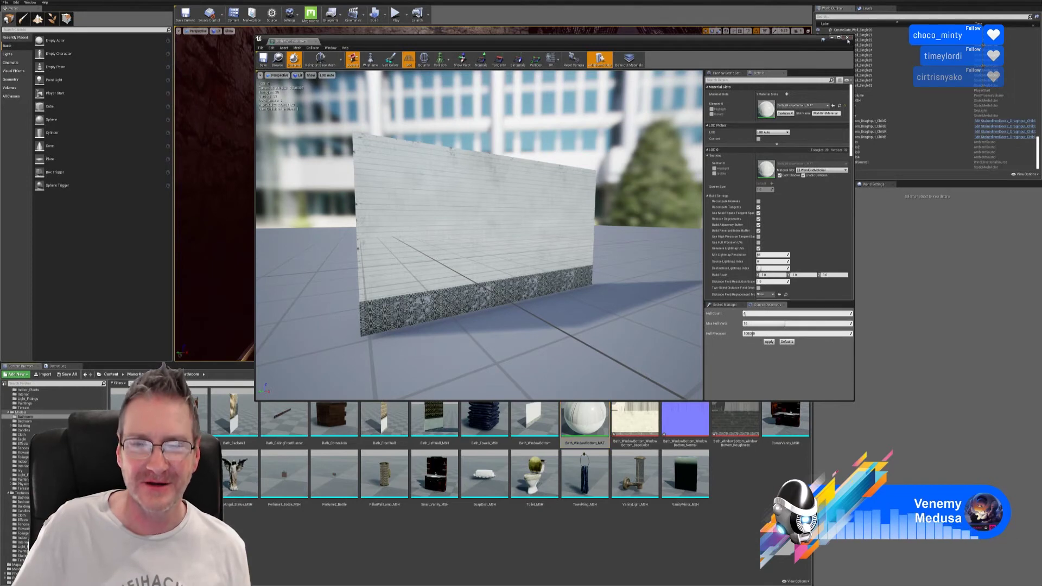
left_click(847, 37)
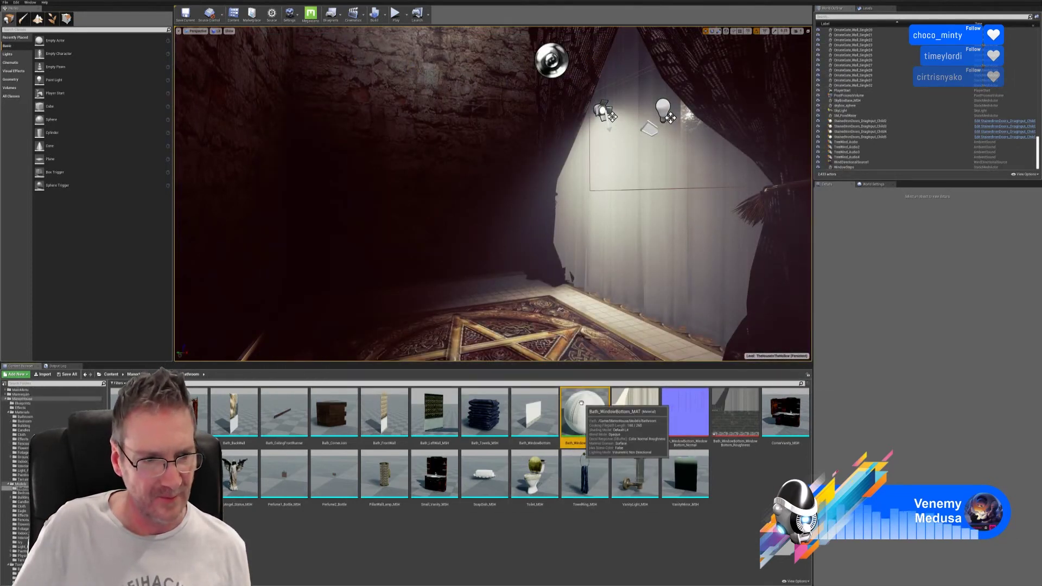
- Move Bath_WindowBottom_MAT into the Bathroom folder under Materials and its three textures into the Bathroom folder under Textures
left_click_drag(585, 410, 33, 419)
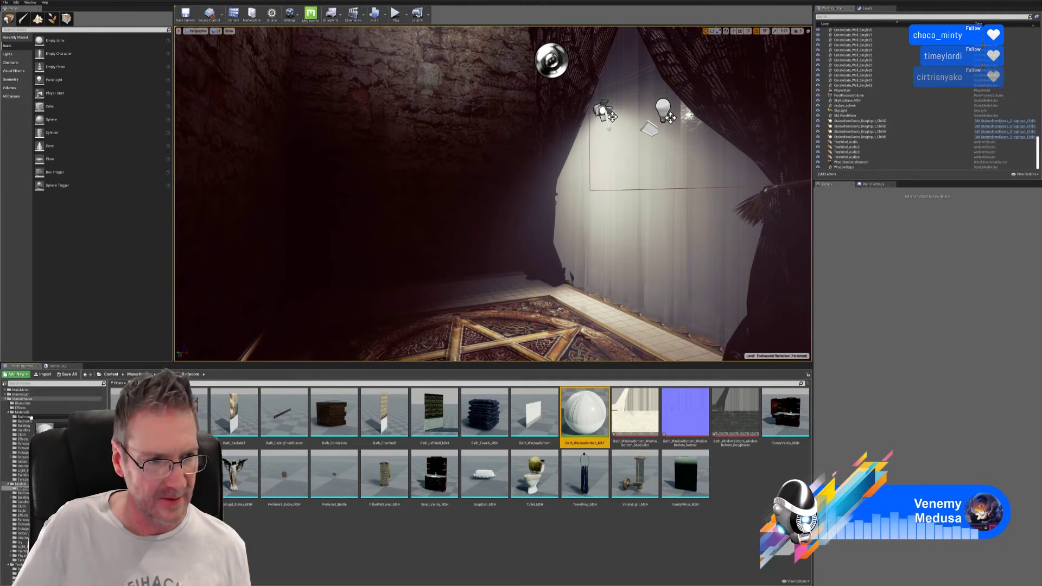
left_click(45, 425)
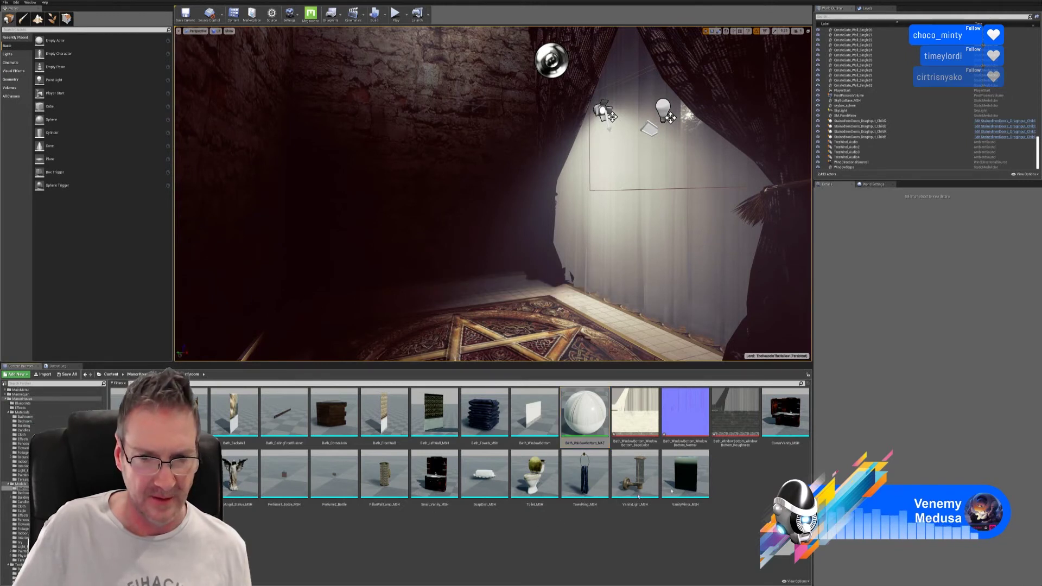
left_click(685, 412, "shift")
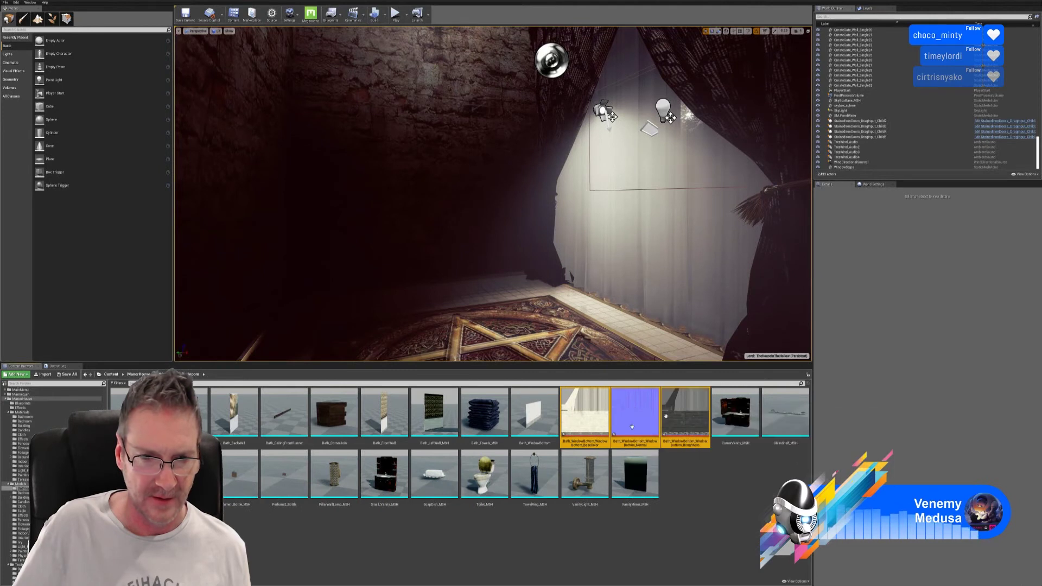
left_click_drag(597, 406, 88, 410)
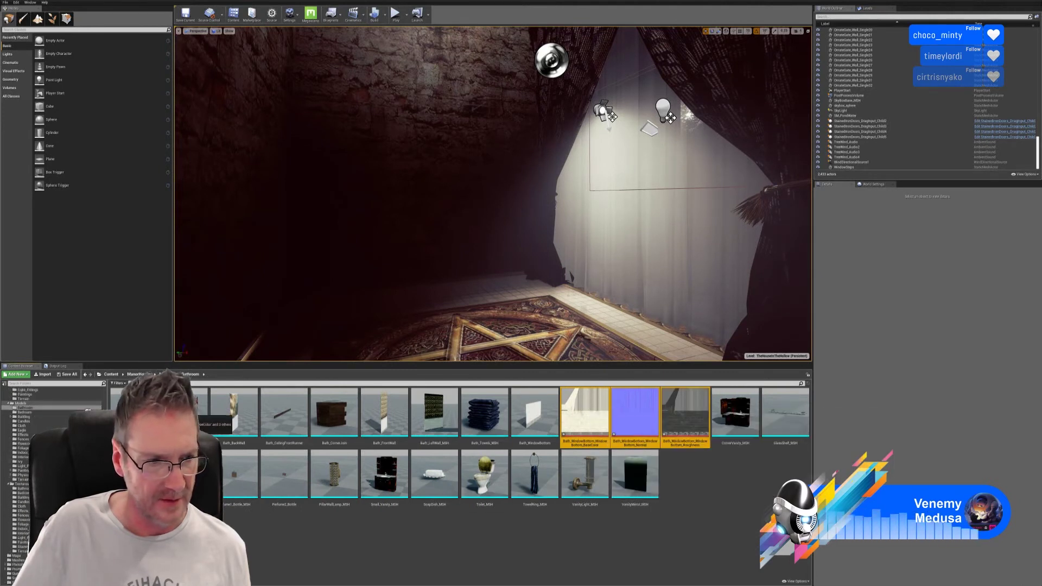
left_click_drag(27, 489, 23, 488)
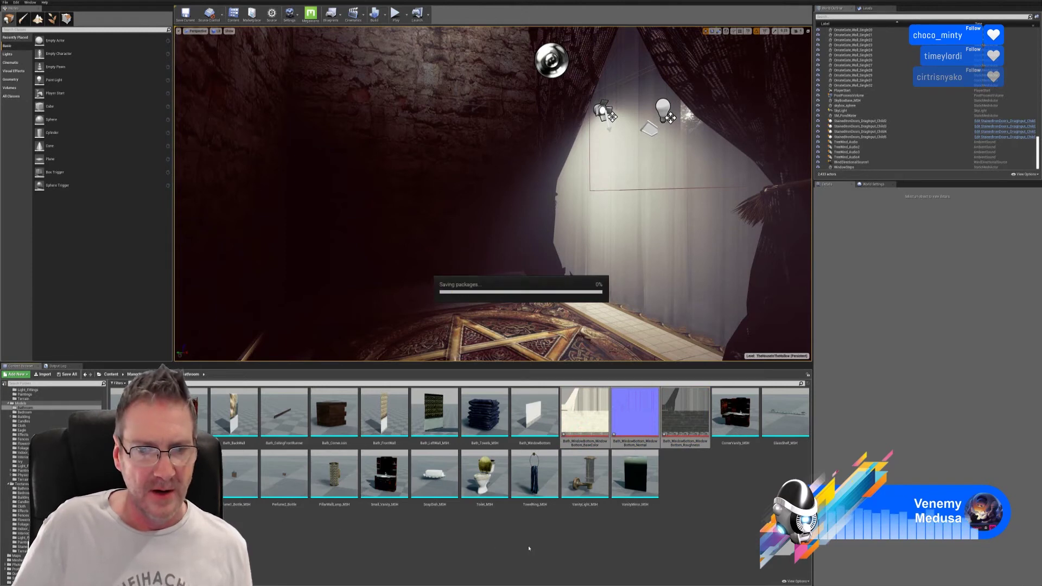
- Import the Bath_WindowSide FBX from the wall source folder as a static mesh, keeping the offered import options
left_click(43, 374)
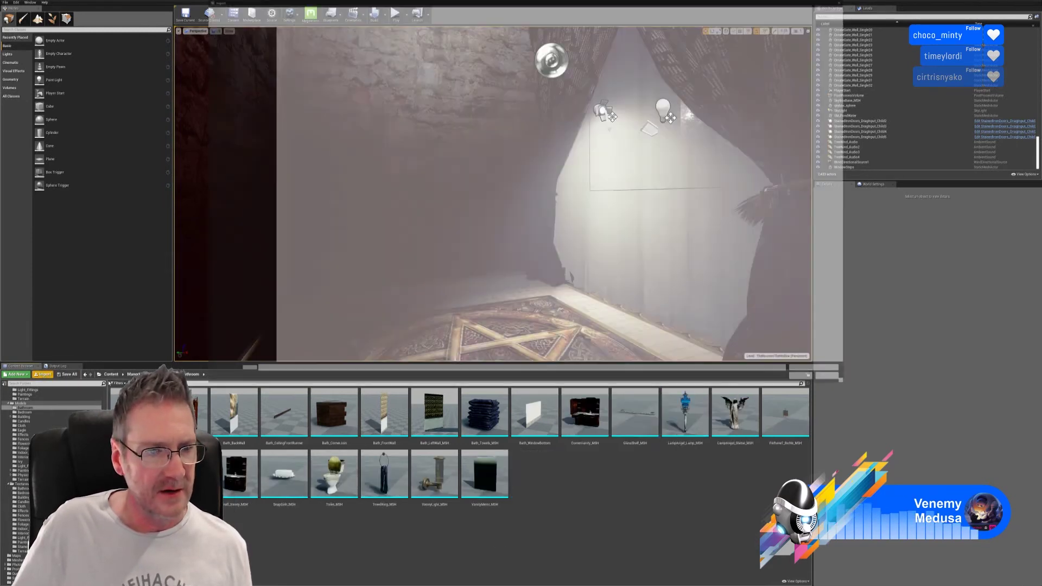
left_click(361, 7)
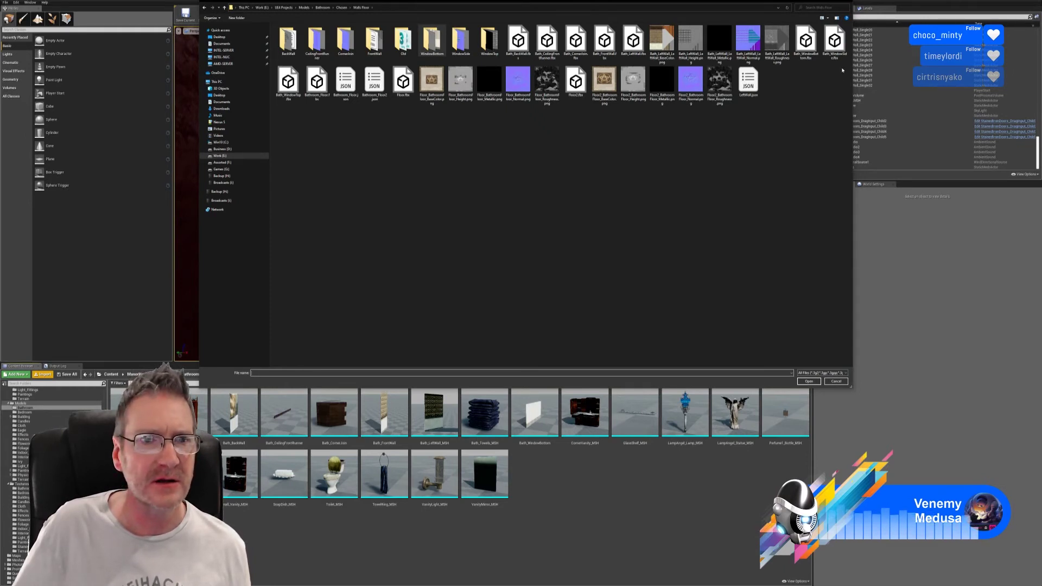
double_click(838, 54)
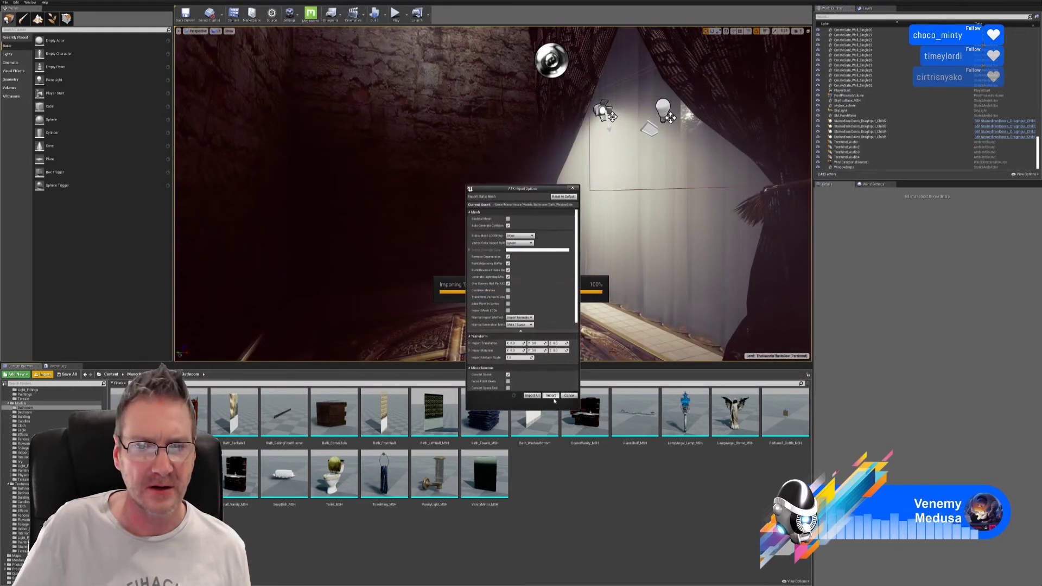
left_click(551, 396)
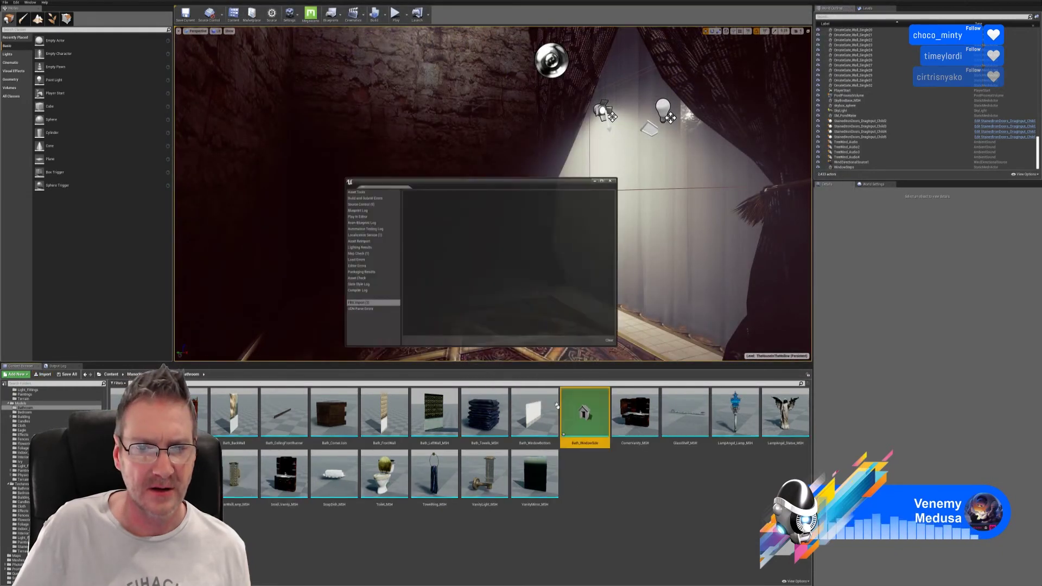
- Dismiss the import log, create a material named Bath_WindowSide_MAT in the Bathroom models folder, and open it for editing
left_click(613, 182)
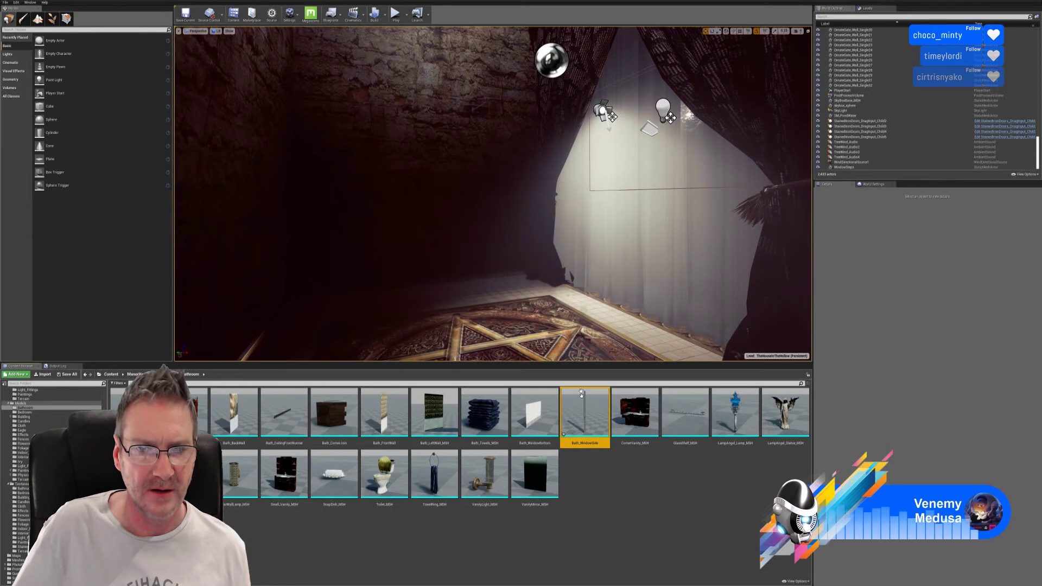
right_click(610, 497)
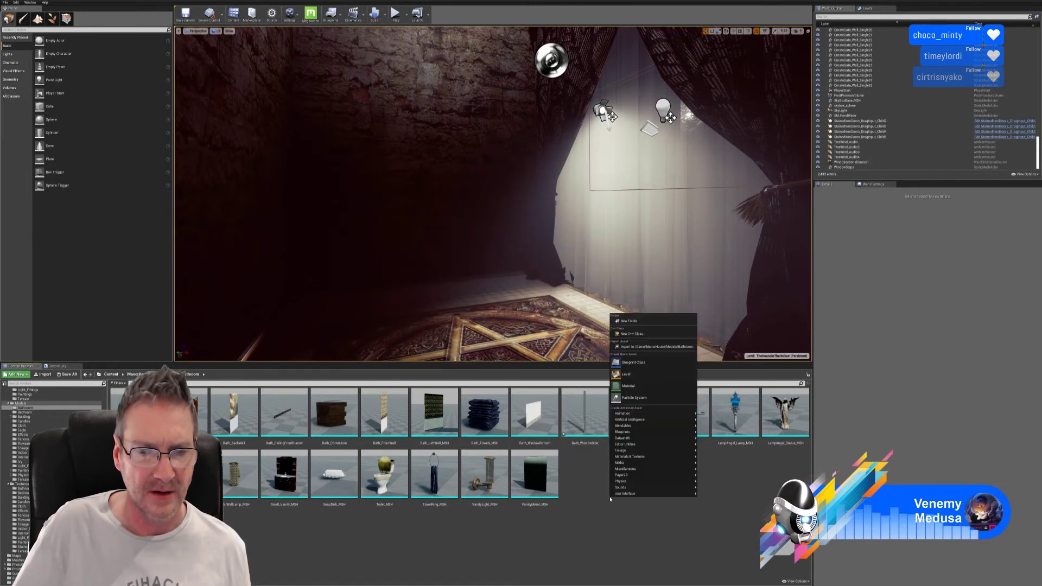
left_click(629, 386)
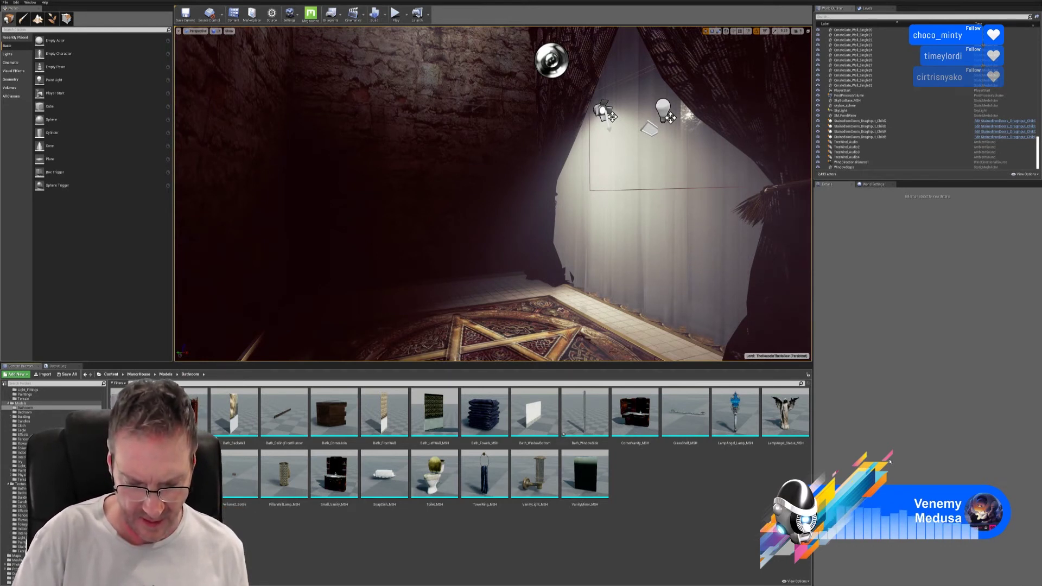
key("Return")
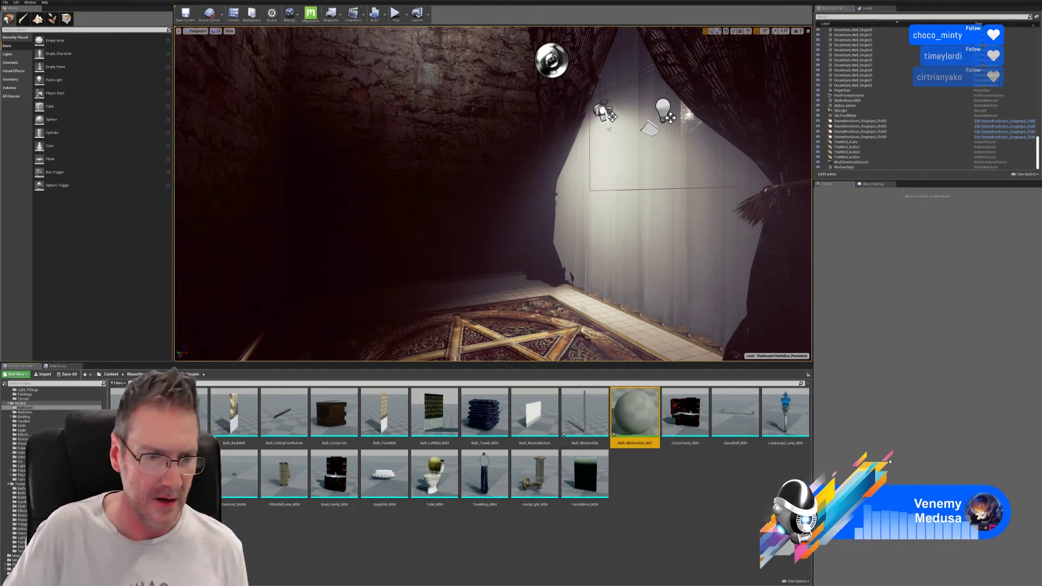
double_click(635, 421)
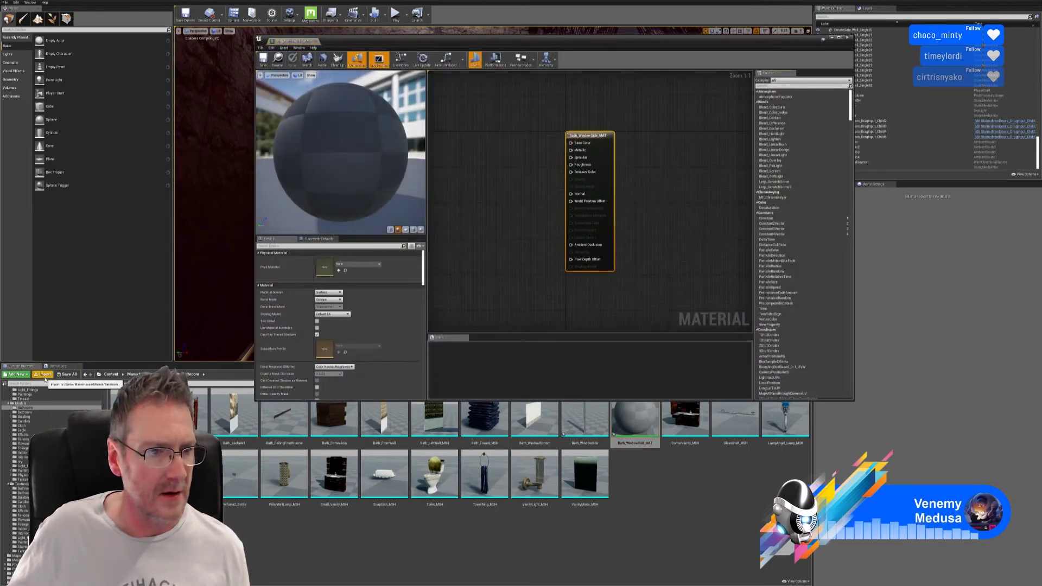
- Import the Bath_WindowSide BaseColor, Normal and Roughness textures from the WindowSide source folder
left_click(45, 375)
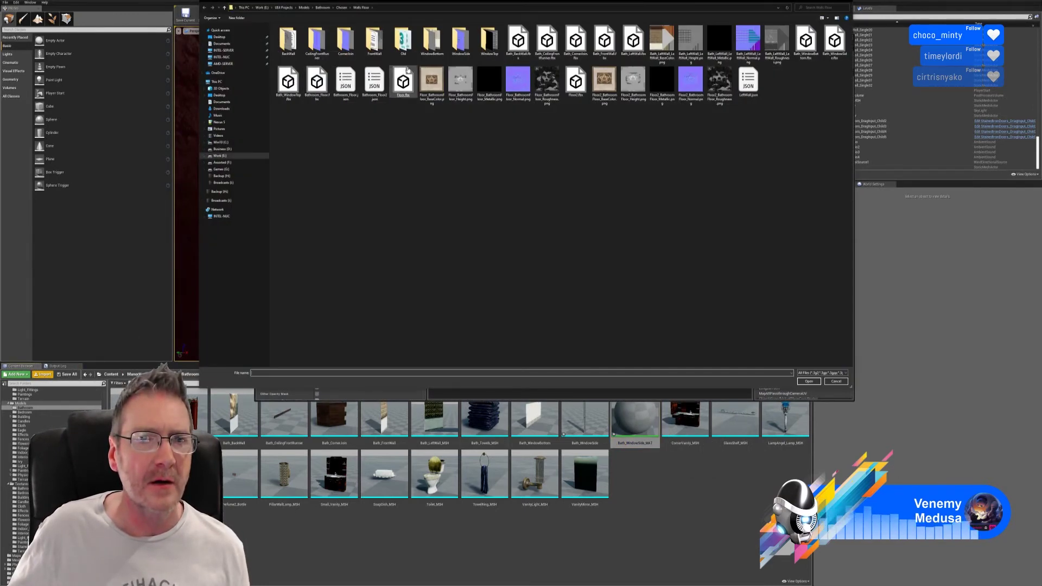
double_click(461, 42)
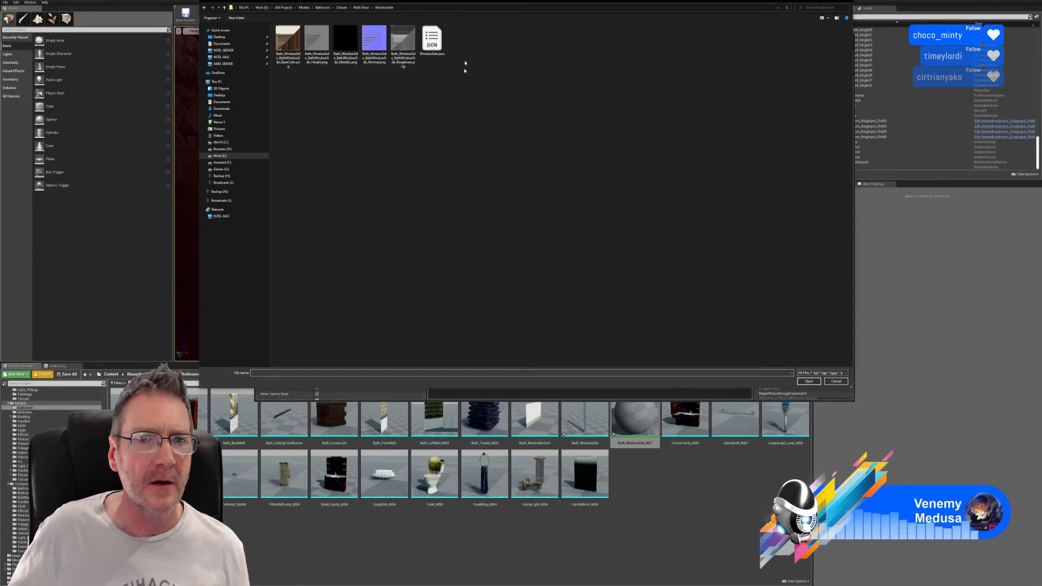
left_click(288, 43)
left_click(375, 44, "ctrl")
left_click(397, 60, "ctrl")
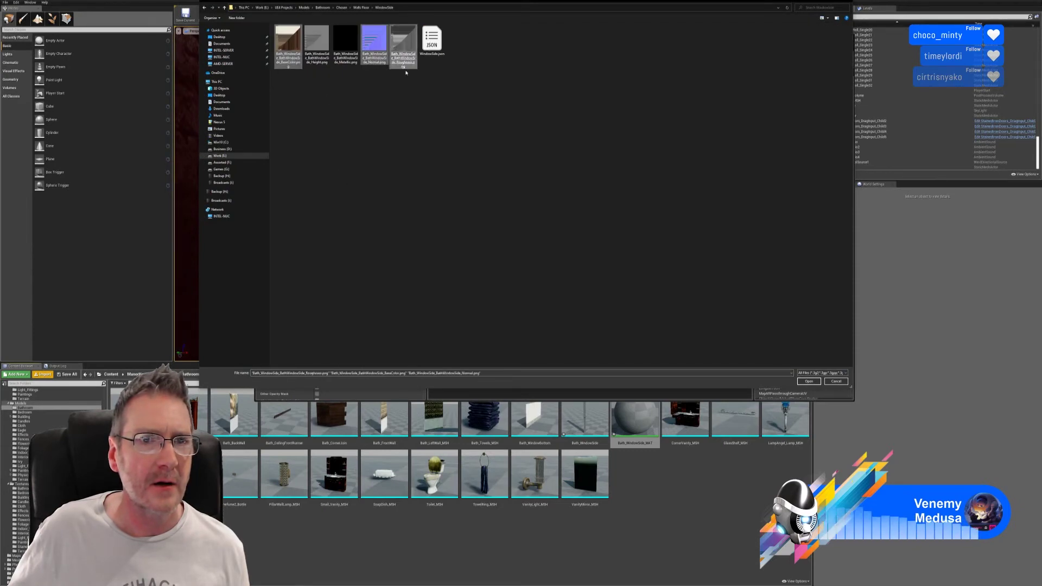
left_click(809, 381)
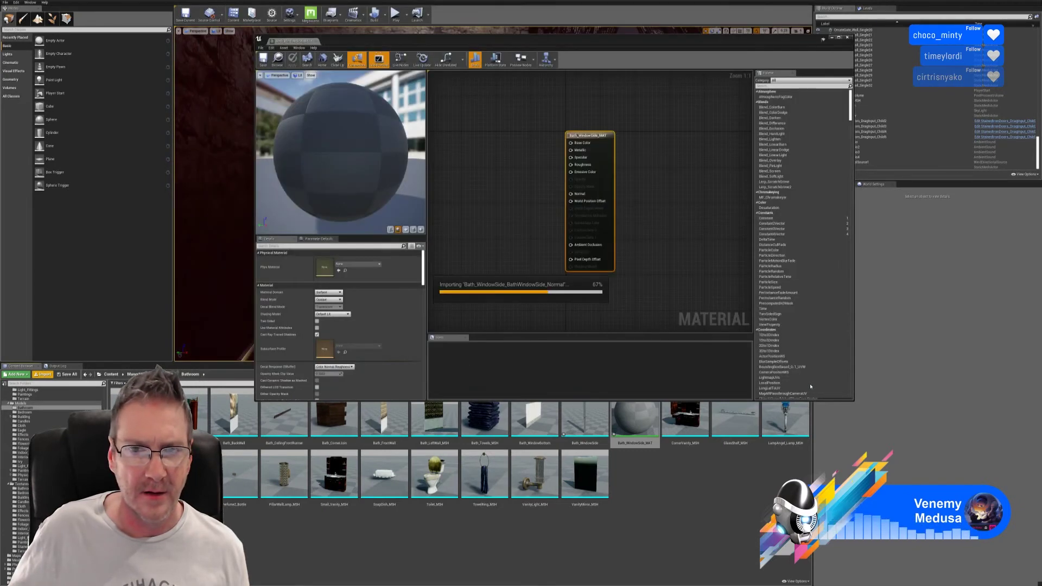
- Add the three WindowSide textures as spread-out samples in the Bath_WindowSide_MAT graph and feed Metallic from a constant
left_click_drag(636, 420, 478, 140)
left_click_drag(590, 135, 628, 131)
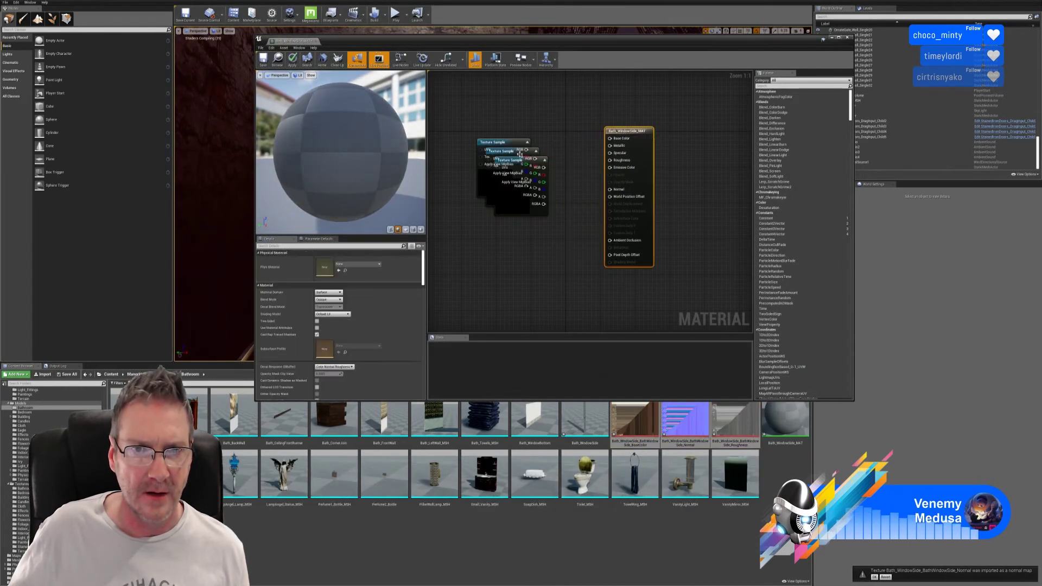
left_click_drag(510, 154, 494, 287)
mouse_move(519, 161)
left_mouse_down()
mouse_move(504, 213)
mouse_move(610, 146)
left_mouse_up()
key("1")
left_click(455, 203)
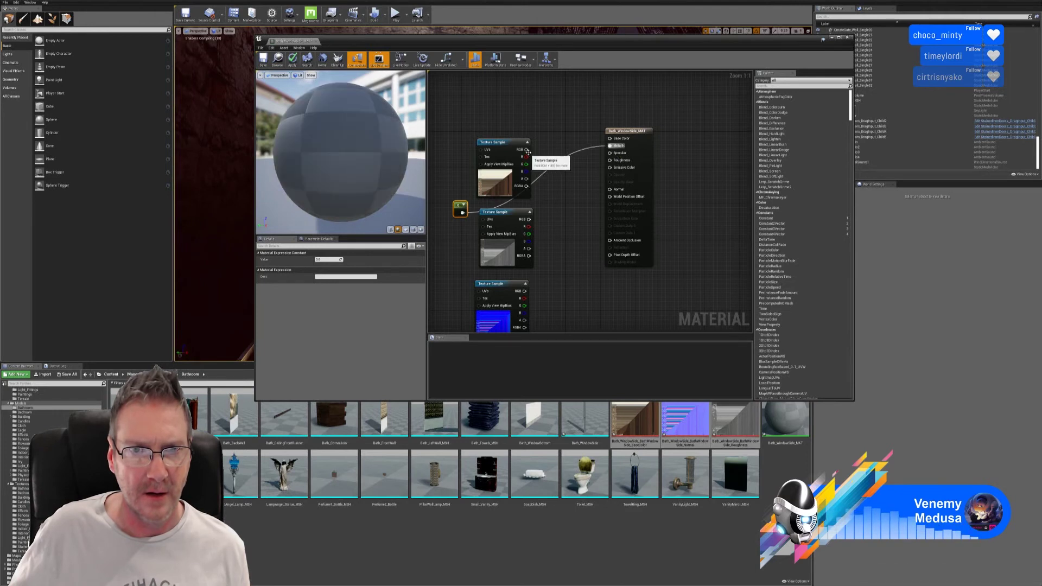
- Connect the three texture samples to Base Color, Roughness and Normal, then save Bath_WindowSide_MAT and close its editor
key("ctrl+b")
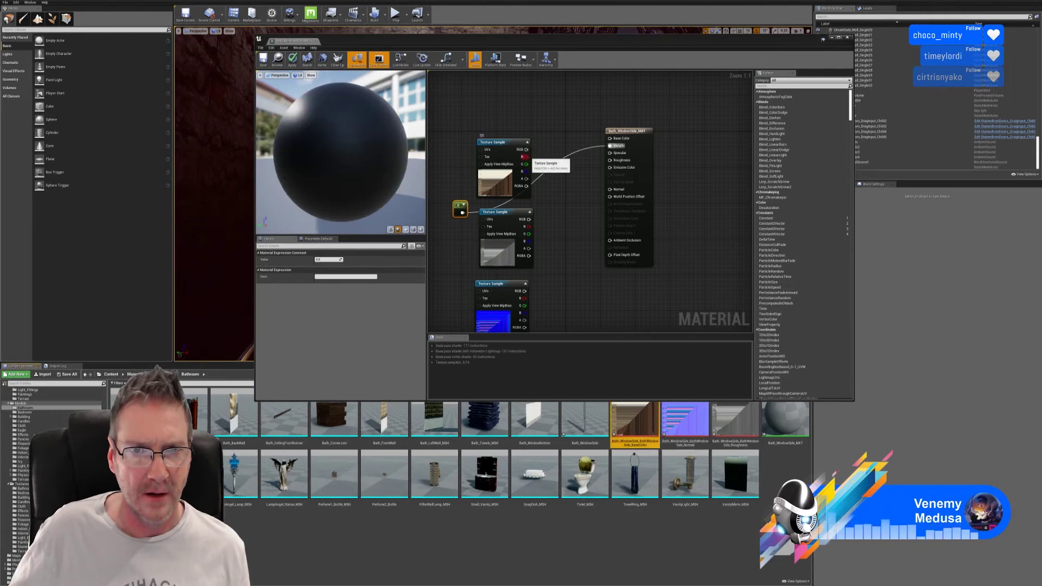
left_click_drag(526, 150, 621, 142)
mouse_move(529, 219)
left_mouse_down()
mouse_move(589, 206)
mouse_move(614, 160)
left_mouse_up()
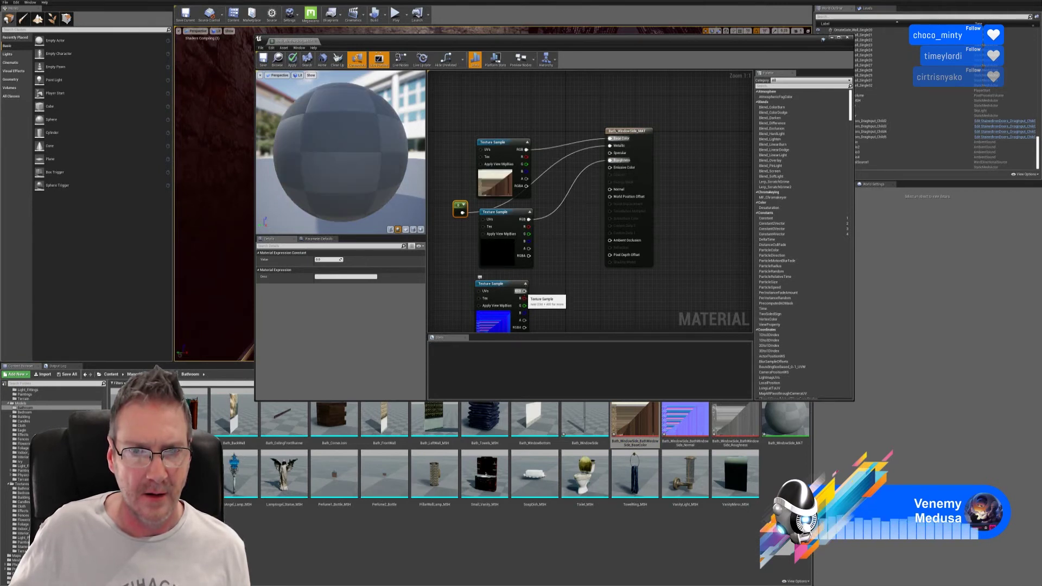
left_click_drag(525, 291, 610, 189)
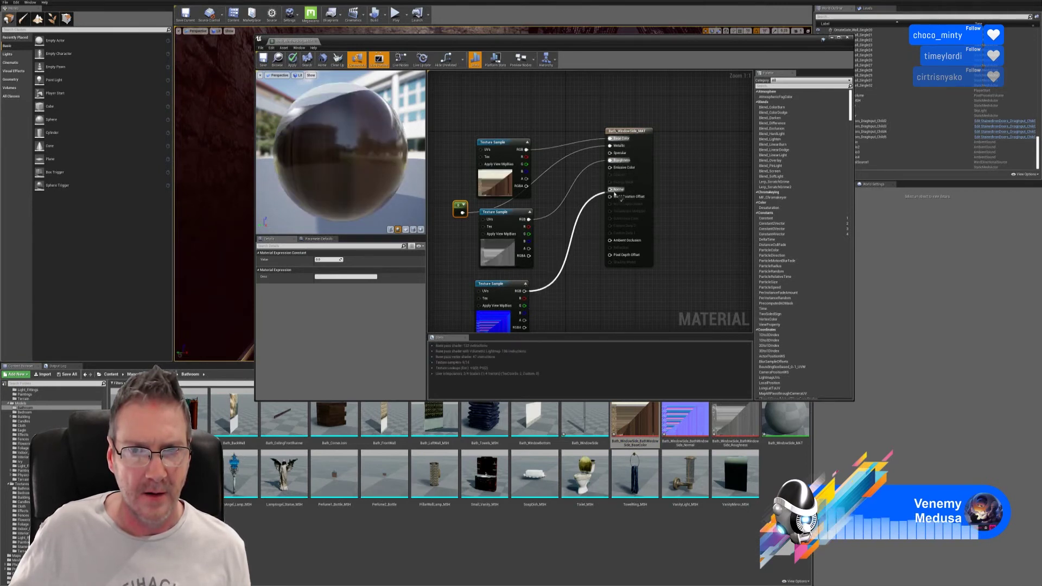
left_click(262, 59)
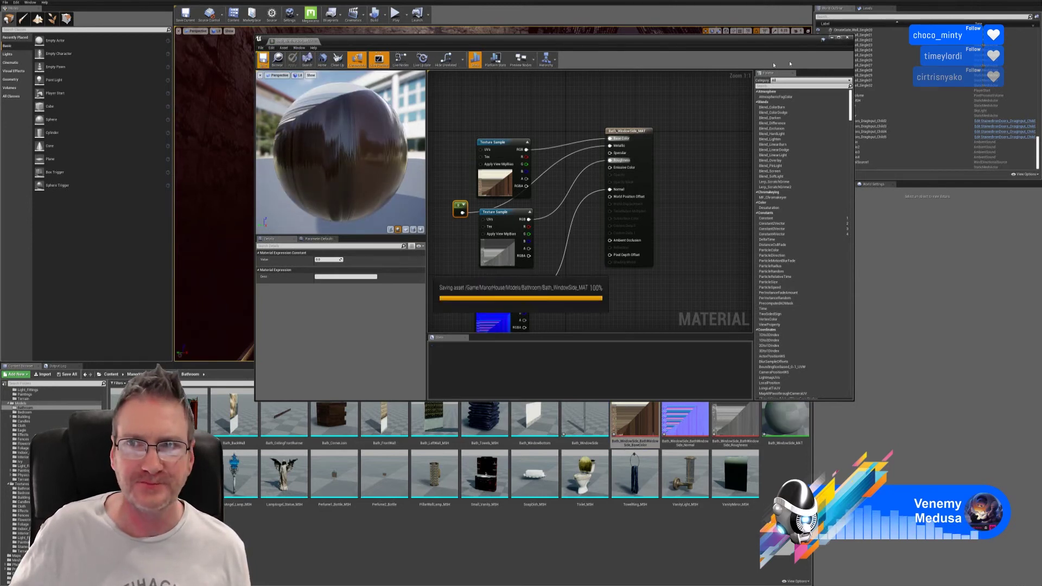
left_click(848, 38)
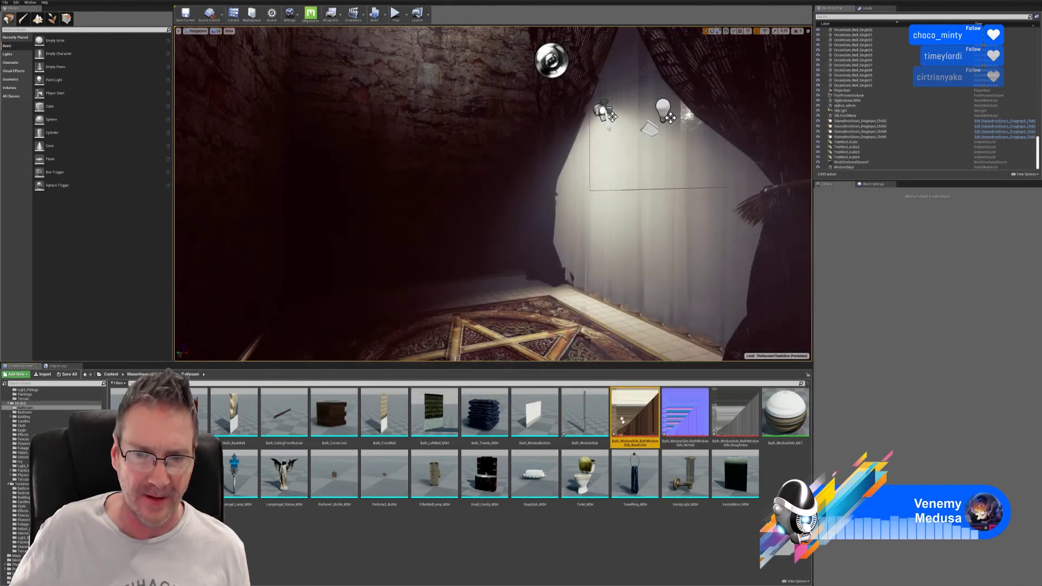
- Assign Bath_WindowSide_MAT to the material slot of the Bath_WindowSide mesh, check it in the preview, and close the mesh editor
double_click(585, 413)
left_click_drag(472, 255, 402, 257)
left_click_drag(785, 418, 790, 171)
mouse_move(478, 271)
left_mouse_down()
mouse_move(497, 282)
mouse_move(483, 282)
left_mouse_up()
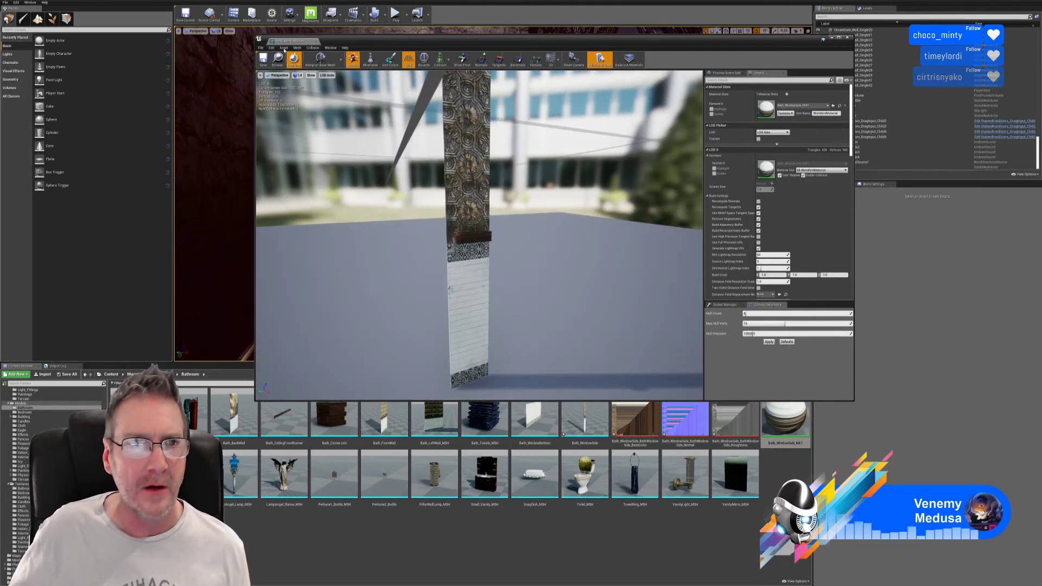
left_click(848, 38)
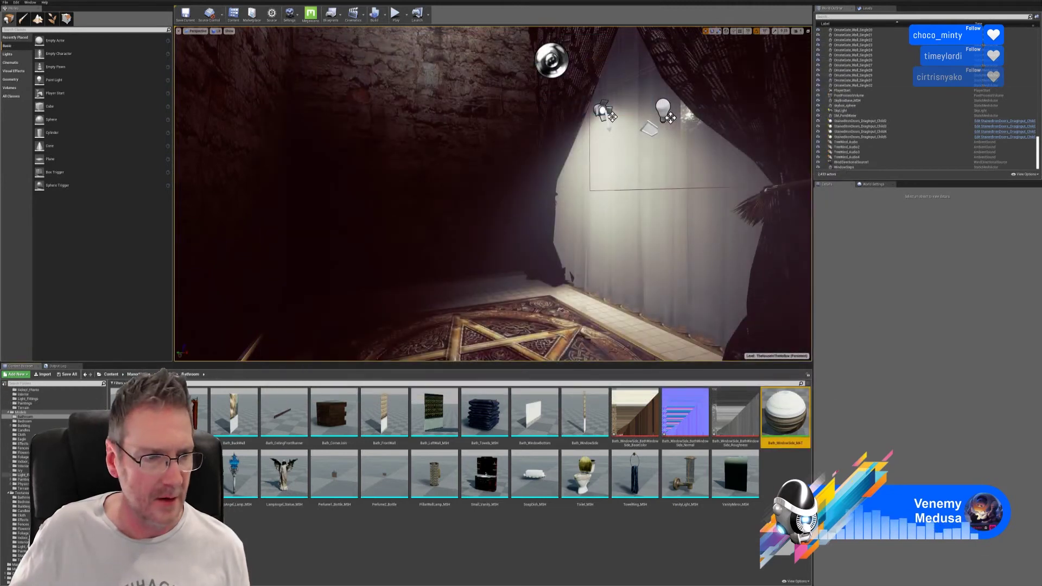
- Move Bath_WindowSide_MAT into the Bathroom folder under Materials and its three textures into the Bathroom folder under Textures
scroll(41, 422, "up", 3)
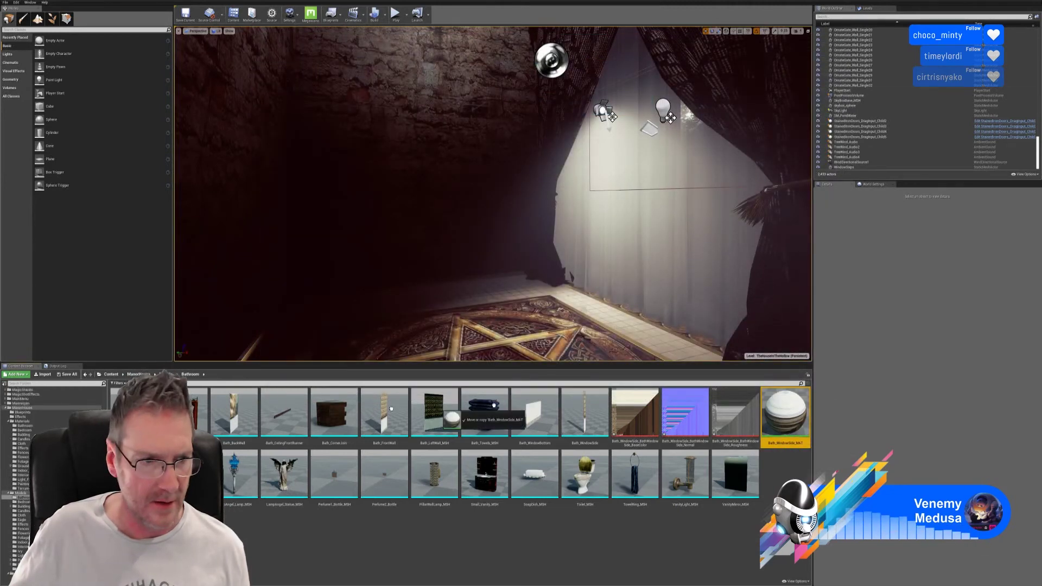
left_click_drag(32, 429, 34, 430)
left_click(635, 415)
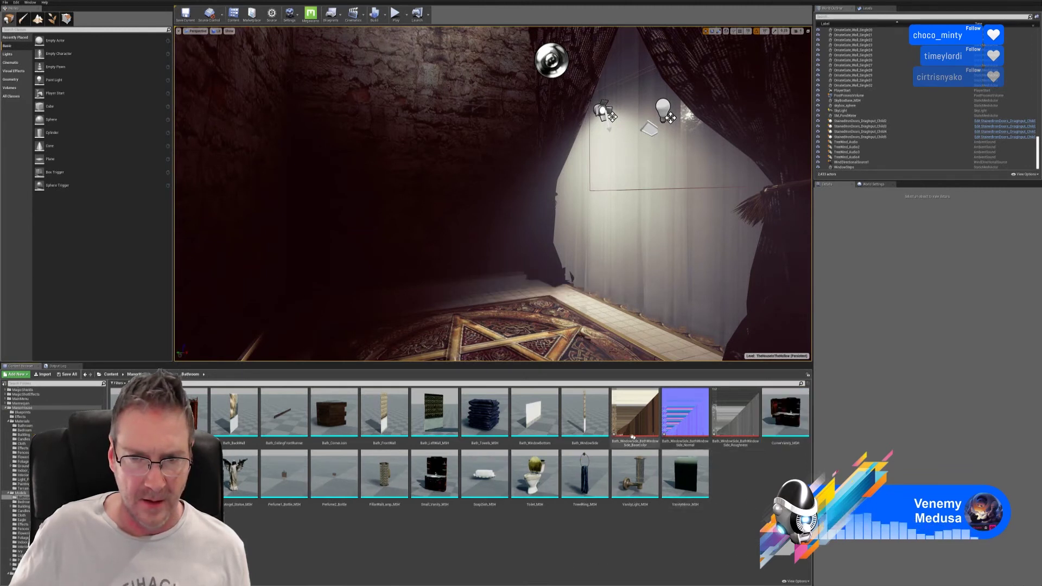
left_click(687, 420, "ctrl")
left_click(717, 414, "ctrl")
scroll(3, 527, "down", 5)
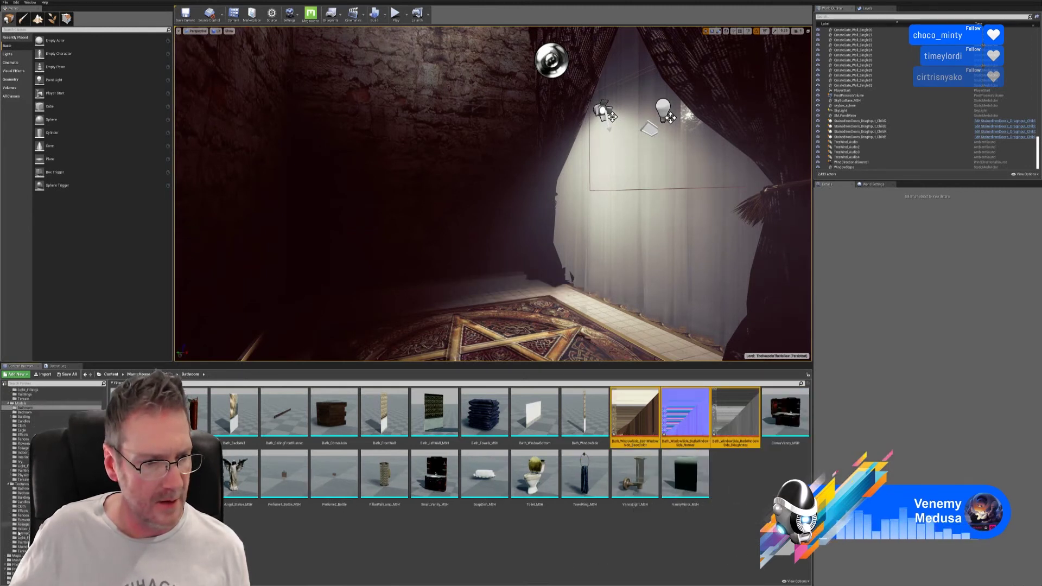
left_click_drag(651, 415, 22, 488)
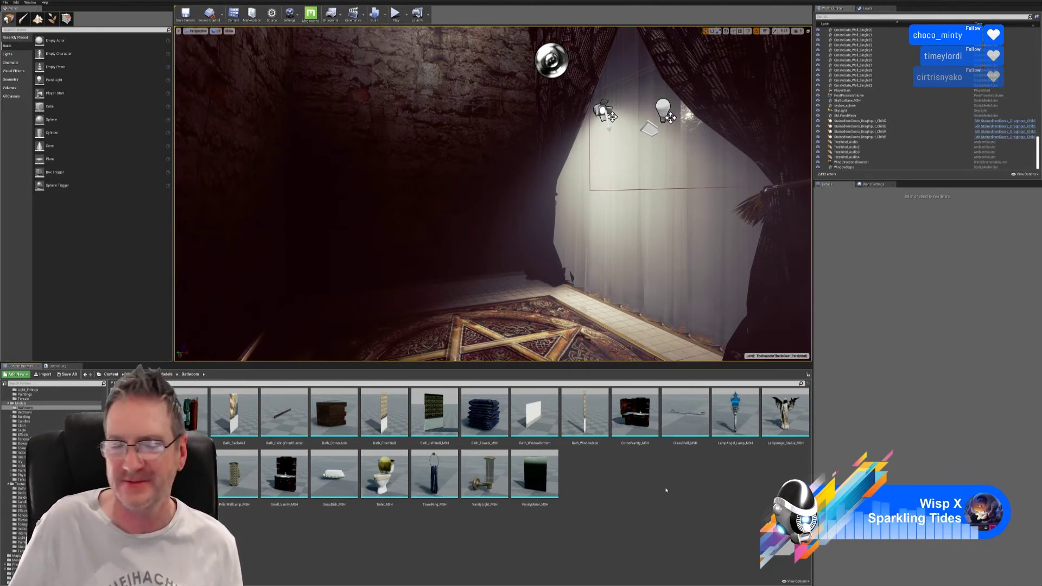
- Import the Bath_WindowTop FBX from the wall source folder as a static mesh, keeping the offered import options
left_click(45, 375)
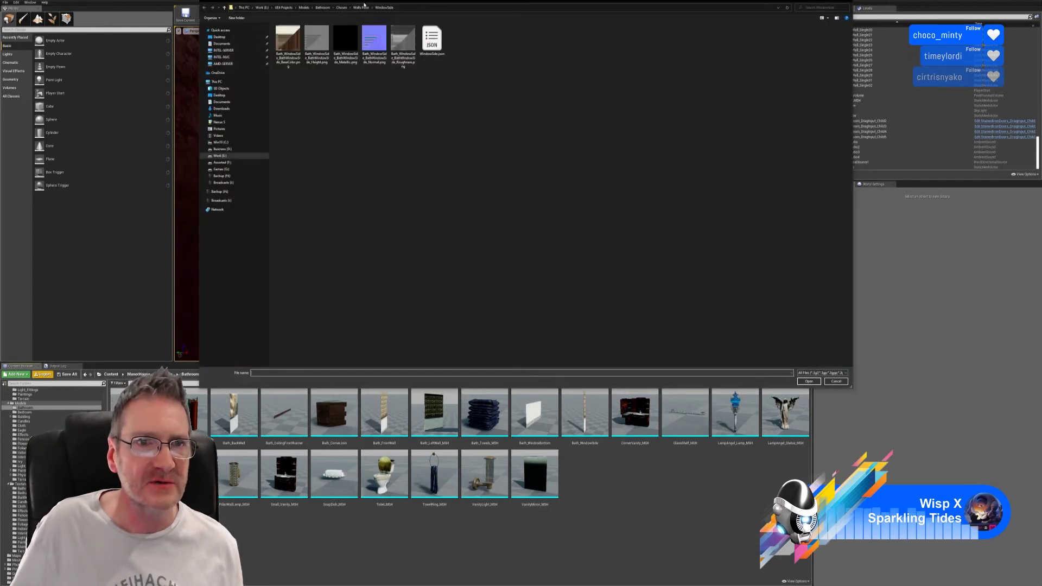
left_click(362, 7)
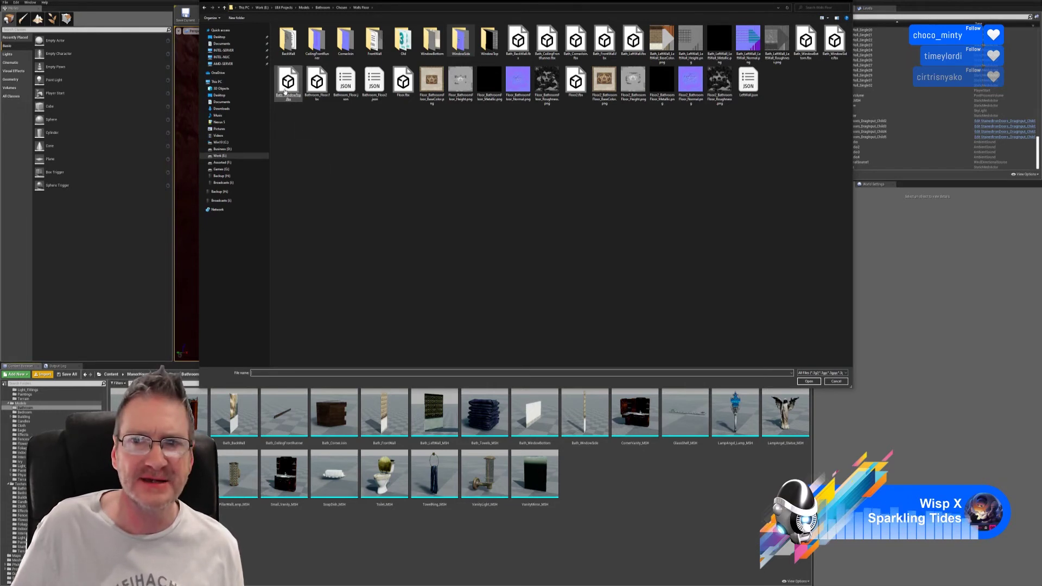
double_click(288, 84)
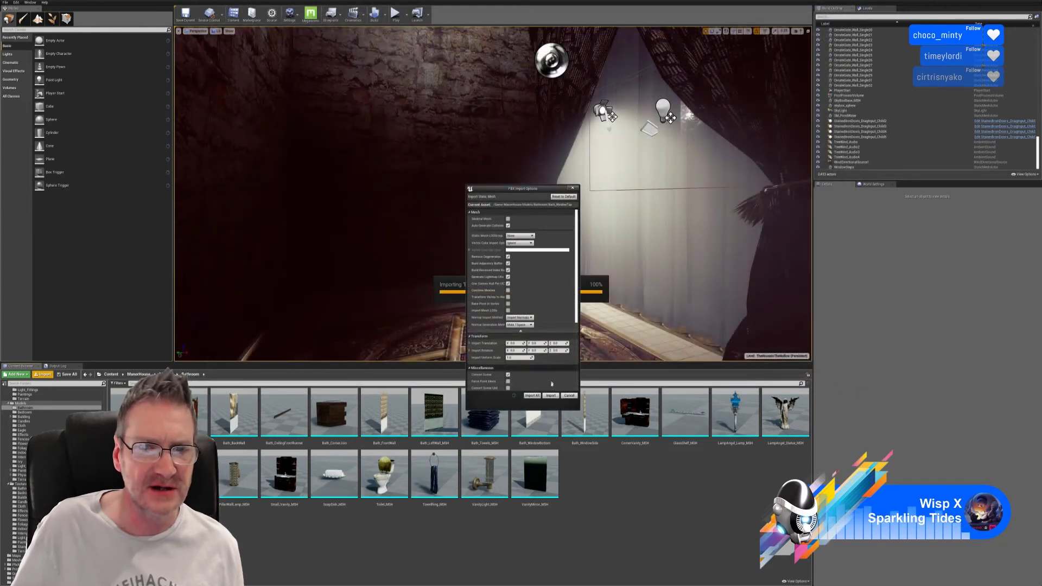
left_click(551, 396)
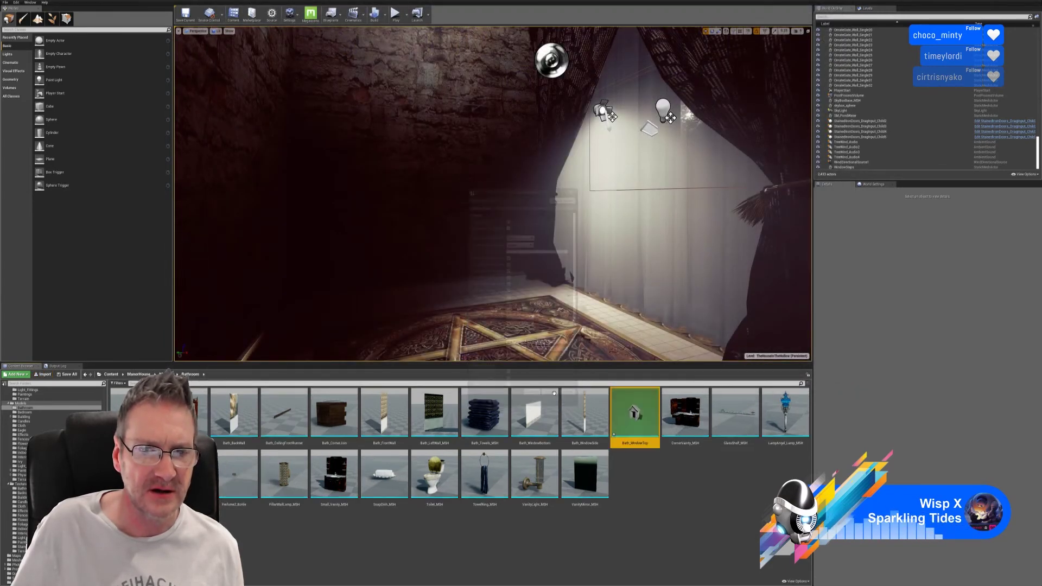
- Create a material named Bath_WindowTop_MAT beside the Bath_WindowTop mesh and open it for editing
right_click(649, 477)
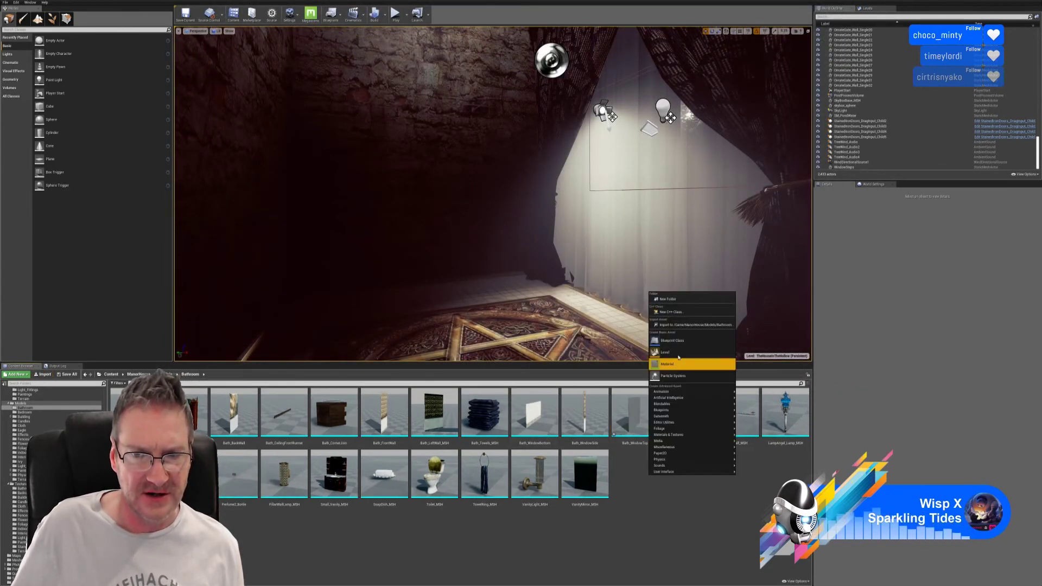
left_click(897, 400)
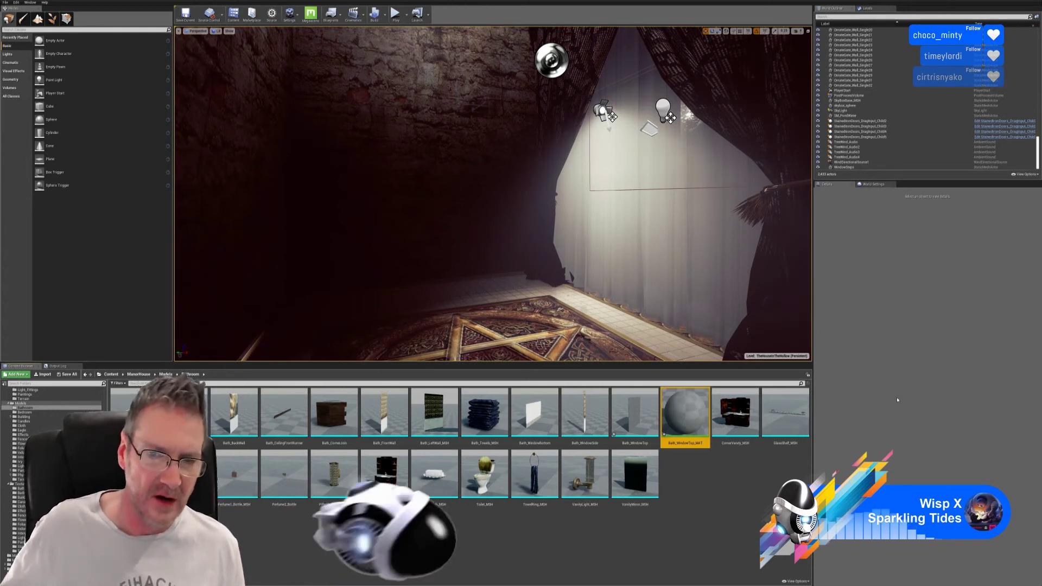
double_click(684, 423)
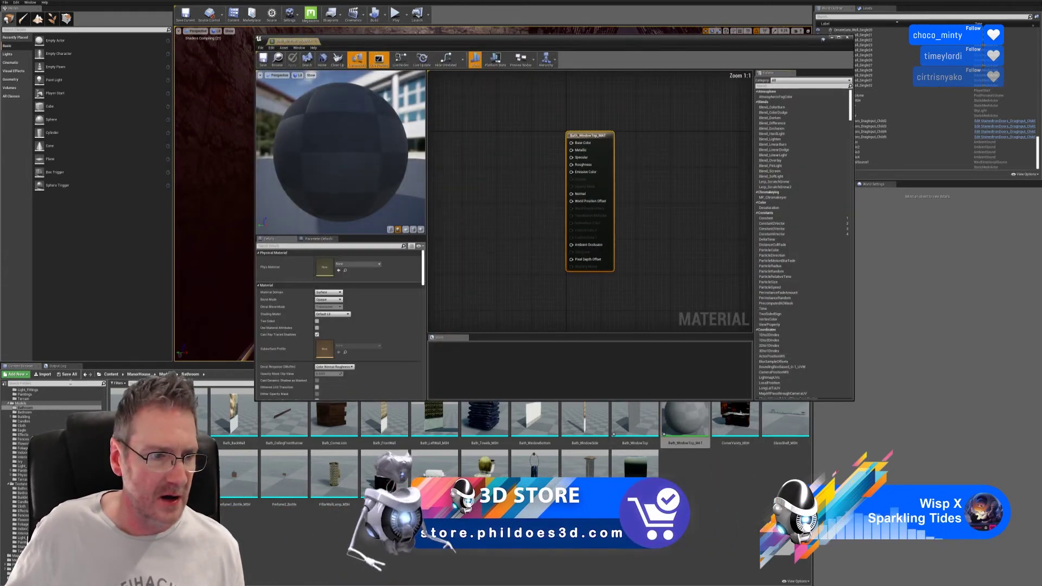
- Import the Bath_WindowTop BaseColor, Normal and Roughness textures from the WindowTop source folder
left_click(43, 374)
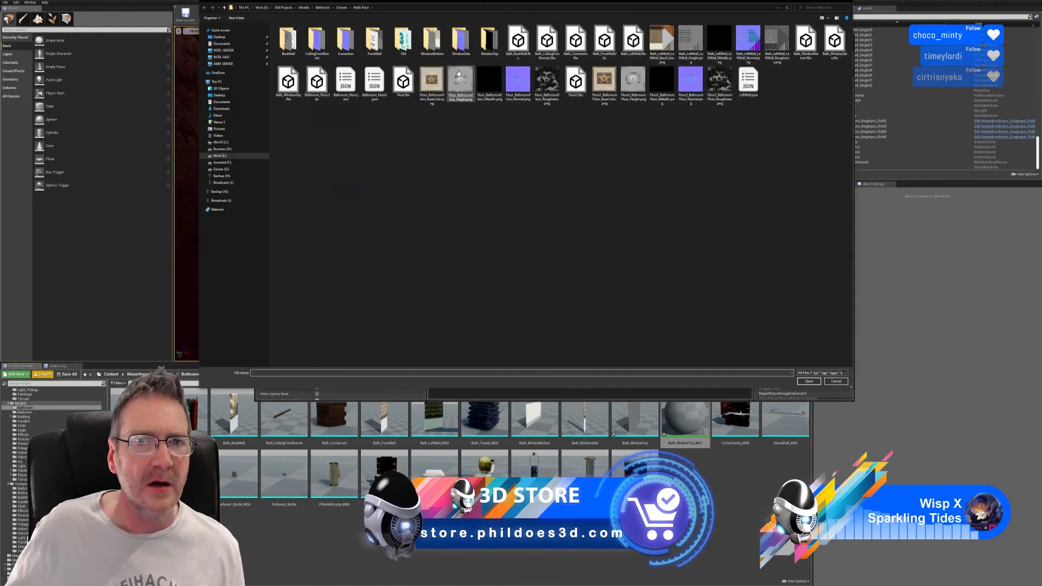
double_click(498, 43)
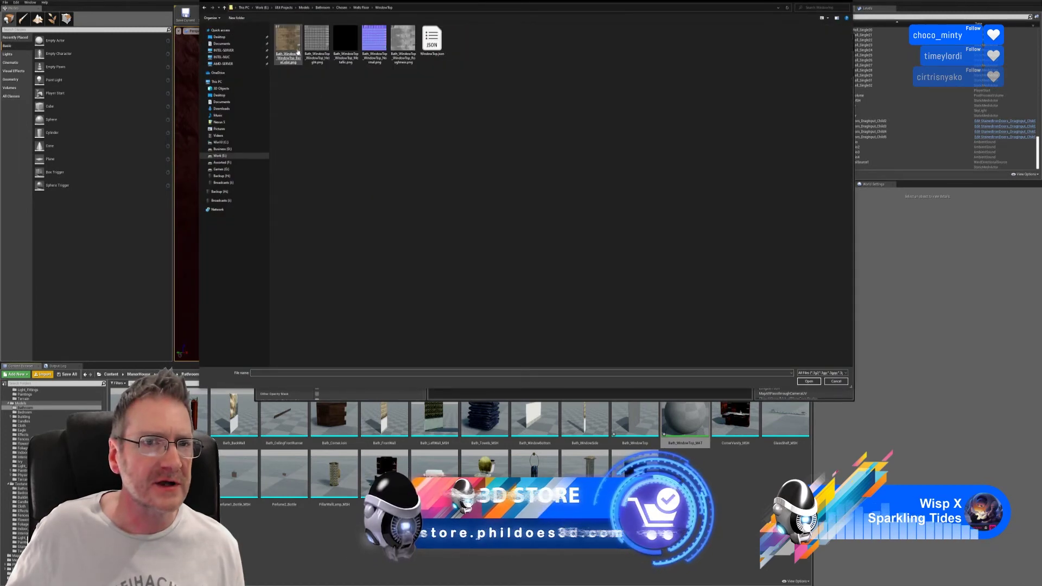
left_click(297, 51)
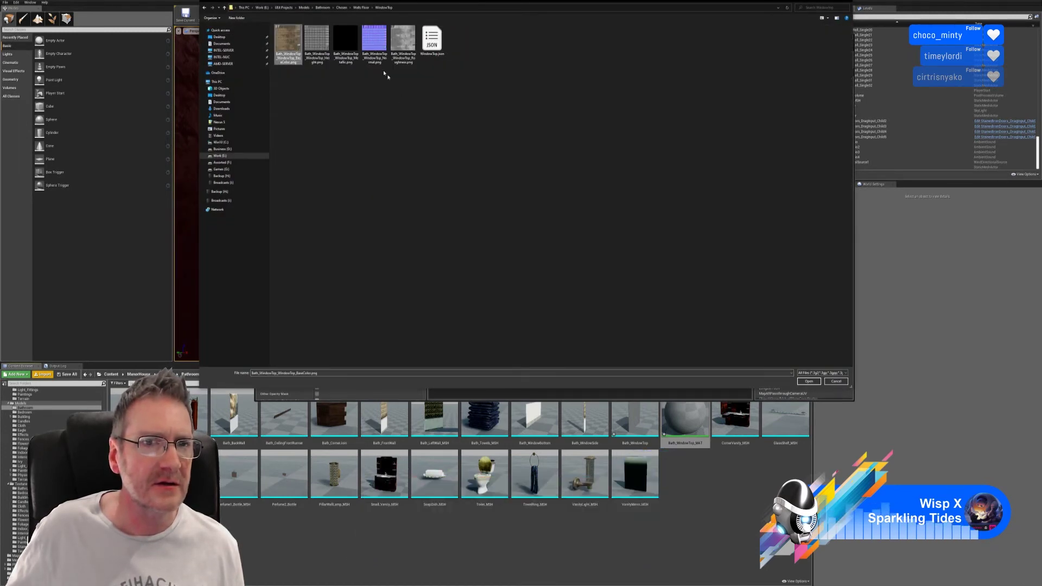
left_click(375, 42, "ctrl")
left_click(397, 61, "ctrl")
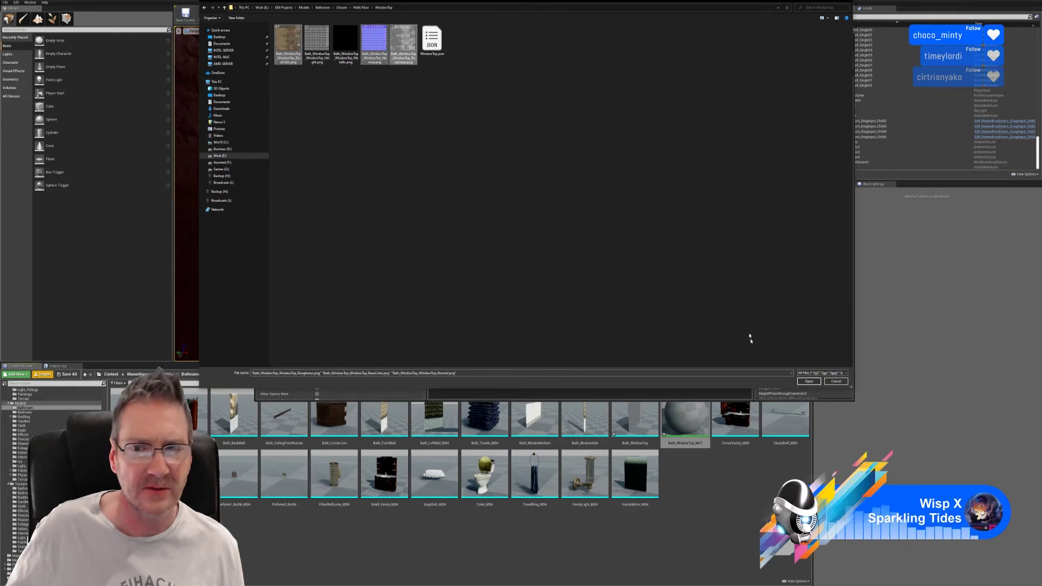
left_click(809, 382)
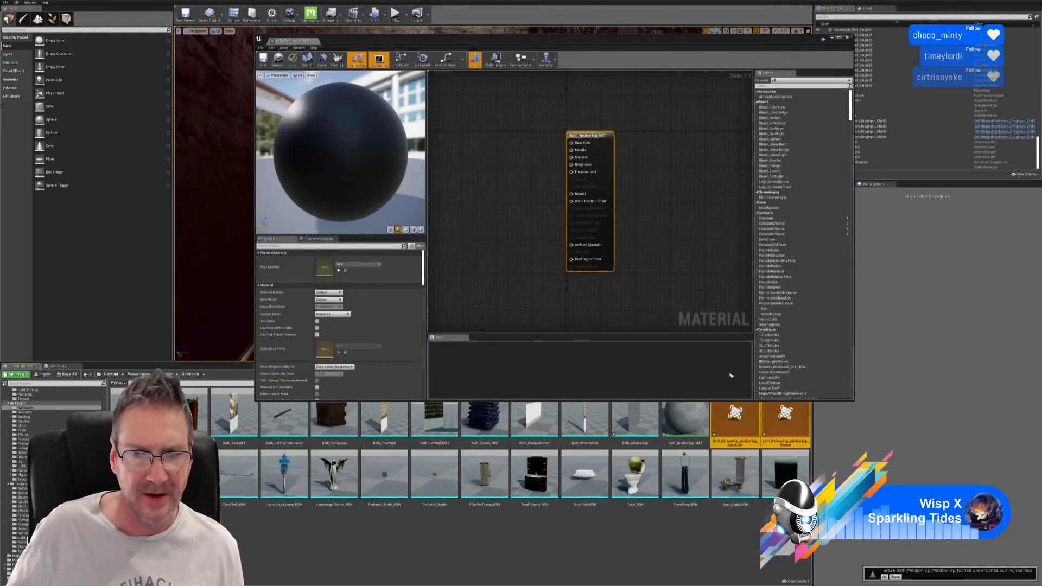
- Add the three Bath_WindowTop textures to the Bath_WindowTop_MAT graph and stack them as base color, roughness and normal samples
left_click_drag(742, 413, 486, 157)
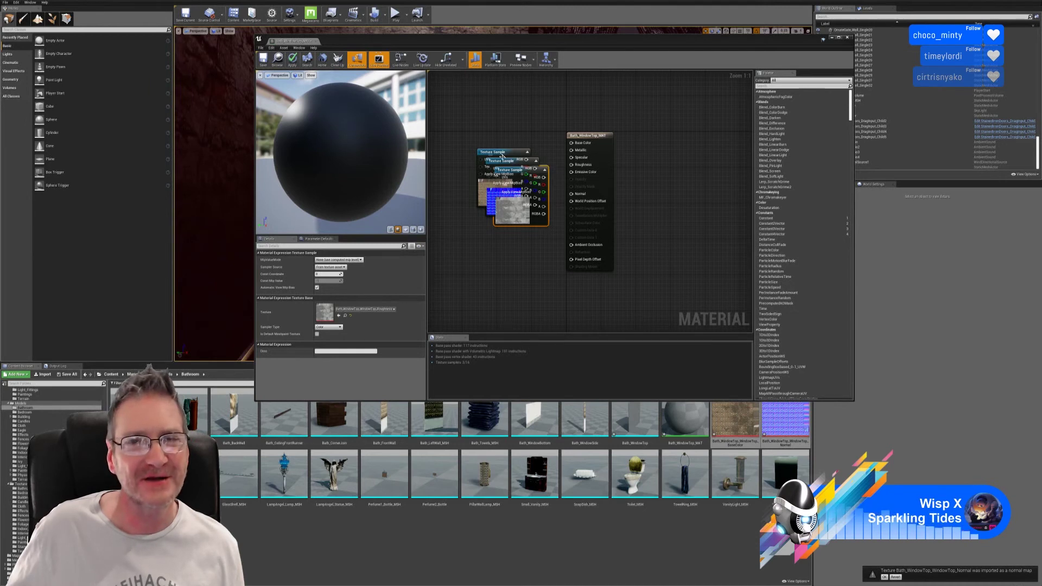
left_click_drag(502, 154, 499, 114)
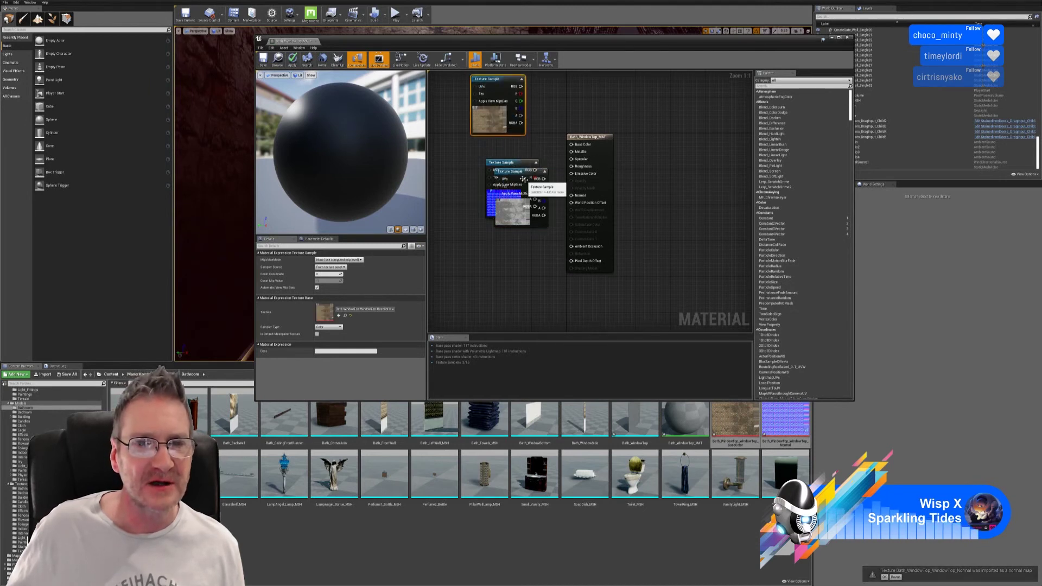
left_click_drag(509, 164, 499, 269)
left_click_drag(524, 180, 504, 164)
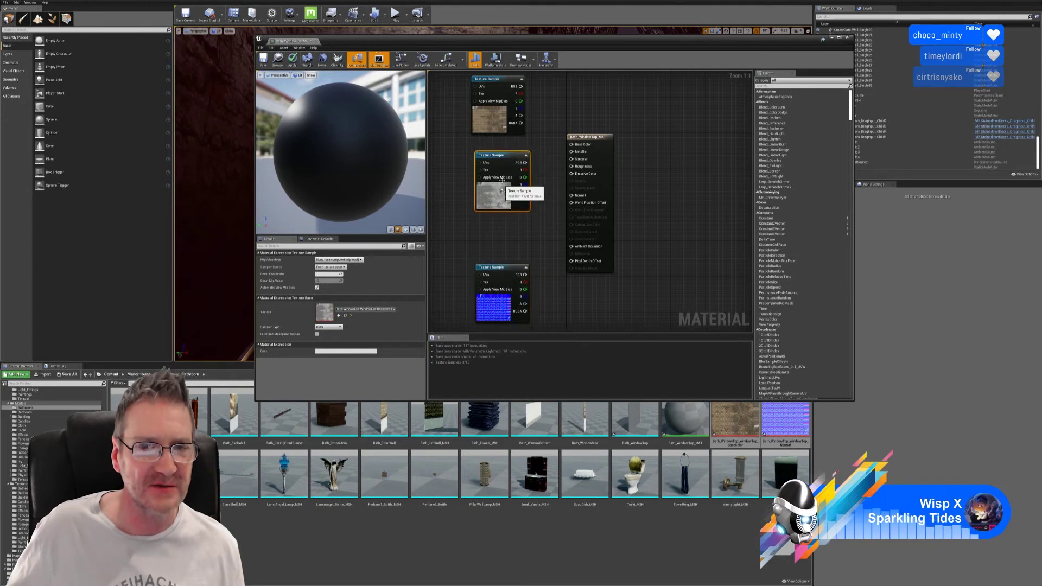
left_click_drag(502, 269, 503, 241)
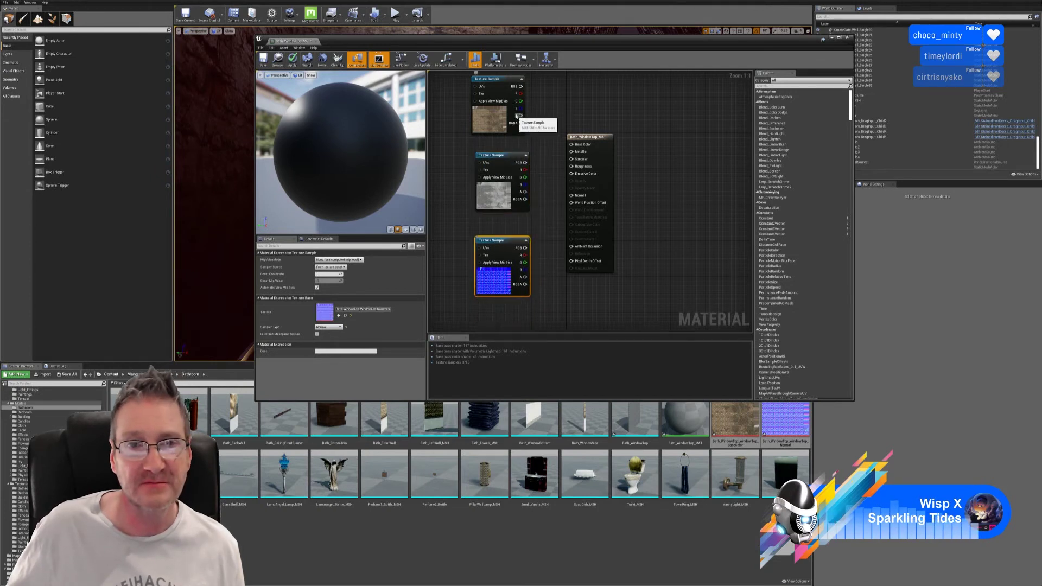
- Wire the samples to Base Color, Roughness and Normal, and add a constant of 0 feeding Metallic
left_click_drag(520, 86, 576, 145)
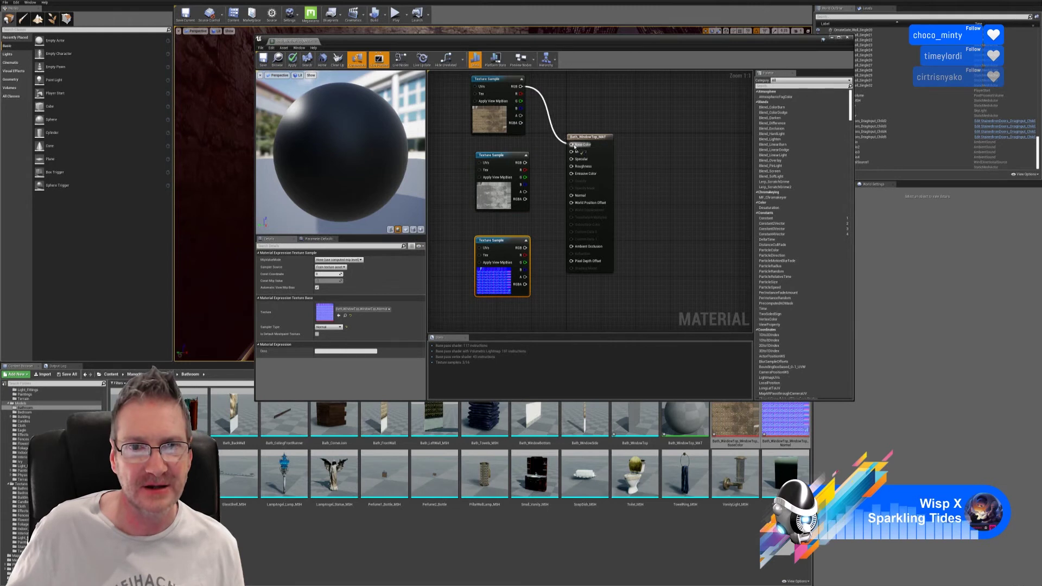
left_click(457, 160)
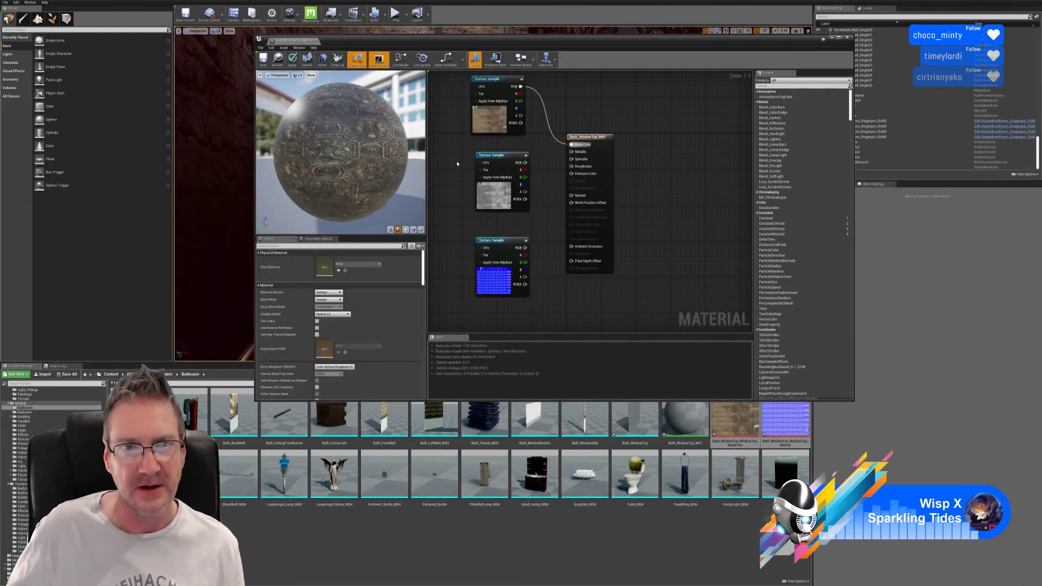
left_click(446, 152)
left_click_drag(455, 160, 560, 166)
left_click_drag(565, 165, 572, 166)
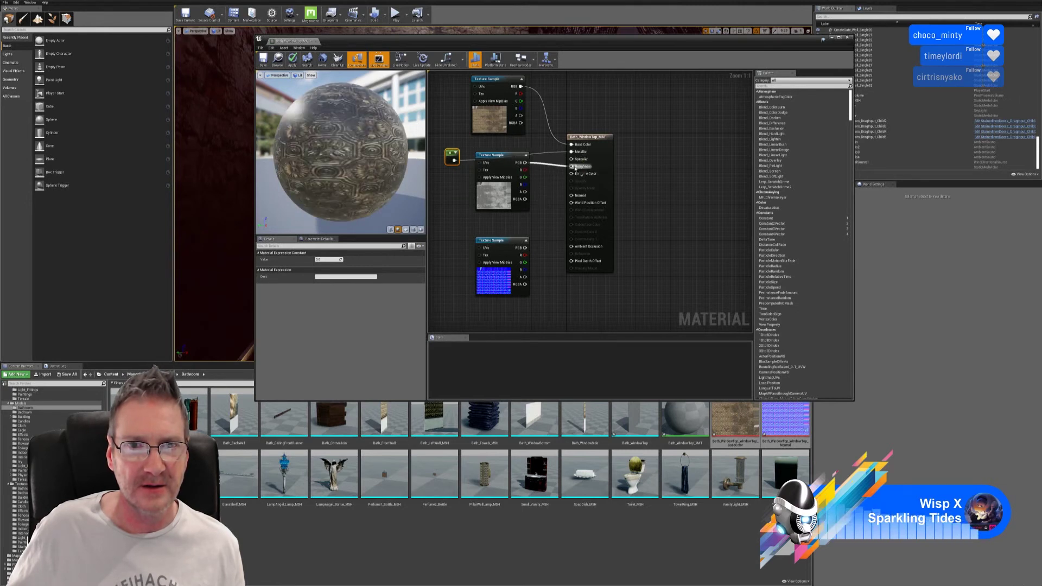
left_click_drag(520, 248, 571, 195)
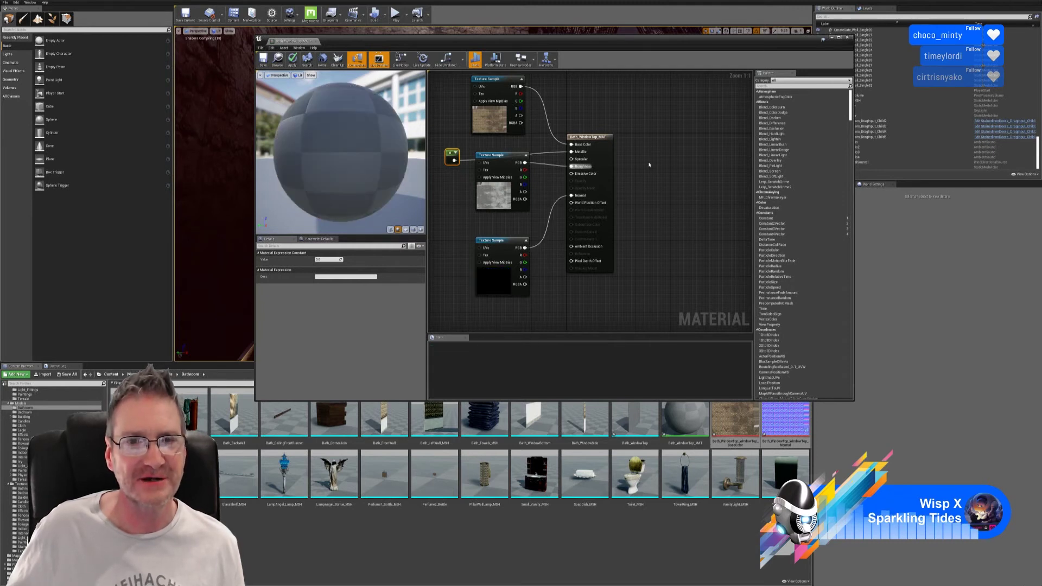
- Apply and save Bath_WindowTop_MAT, and close its material editor
left_click(291, 63)
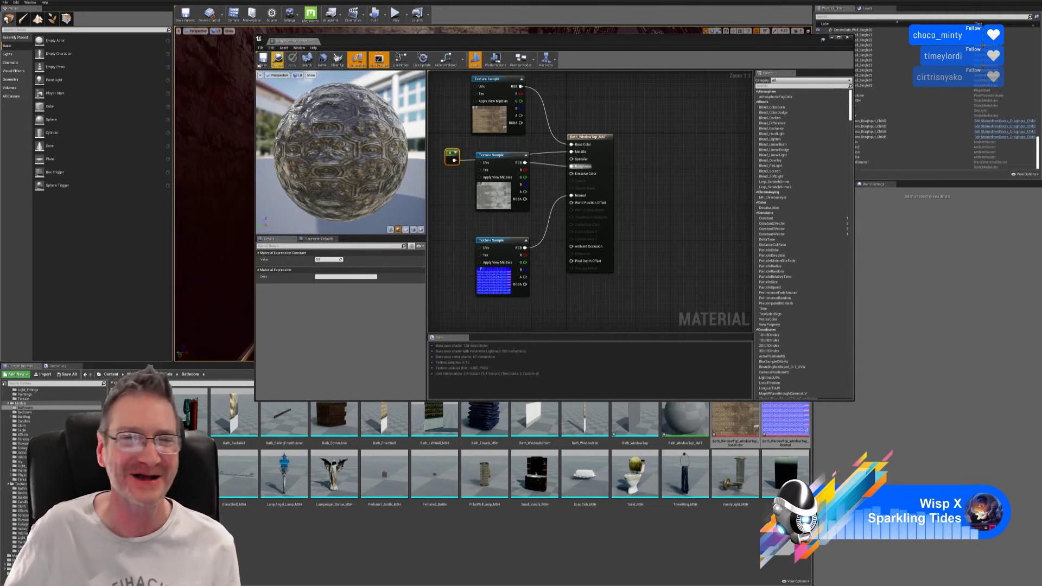
left_click(263, 59)
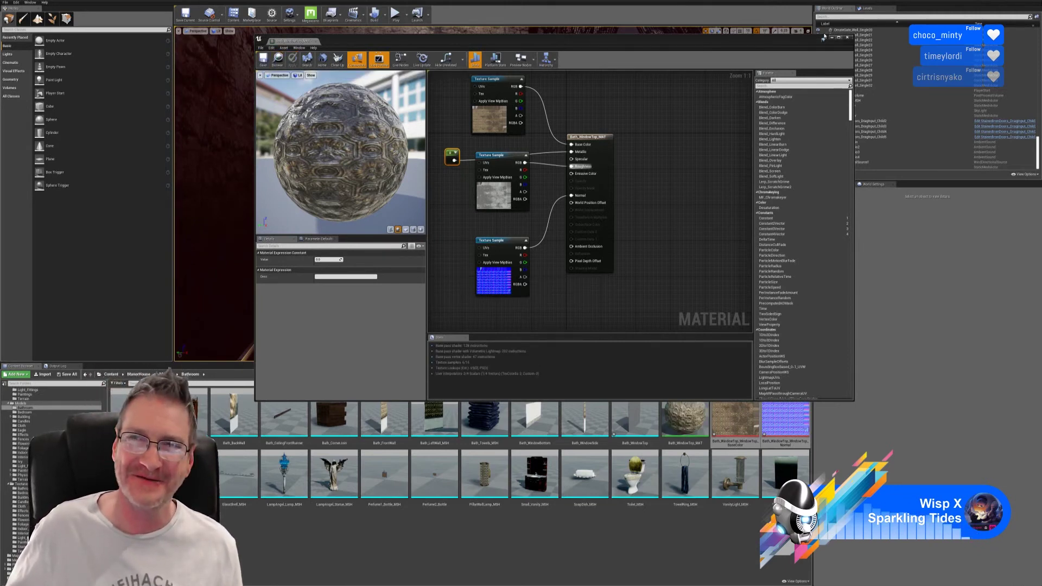
left_click(848, 38)
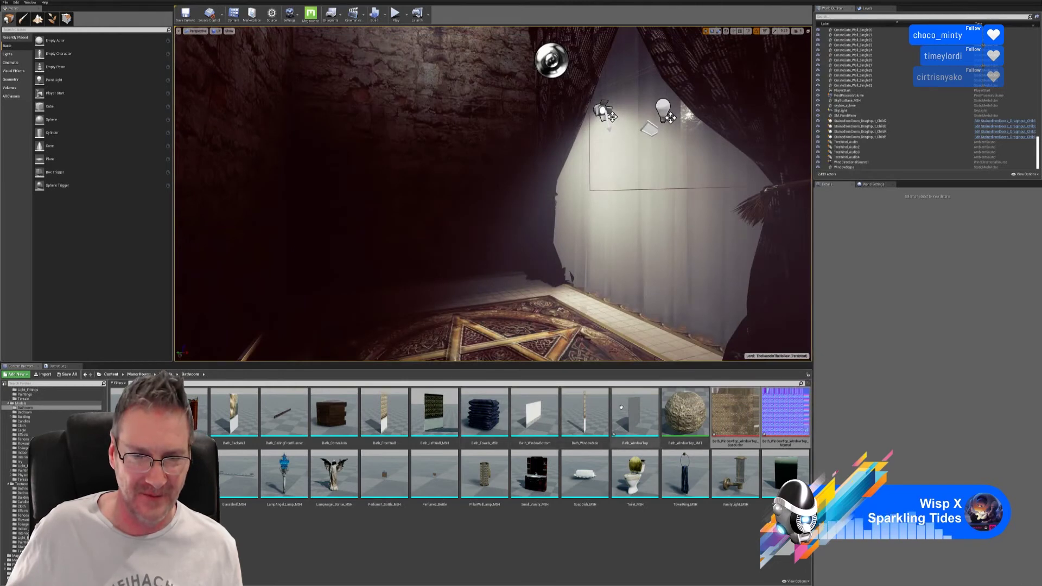
- Assign Bath_WindowTop_MAT to the Bath_WindowTop mesh's material slot, save the mesh and close its editor
double_click(623, 407)
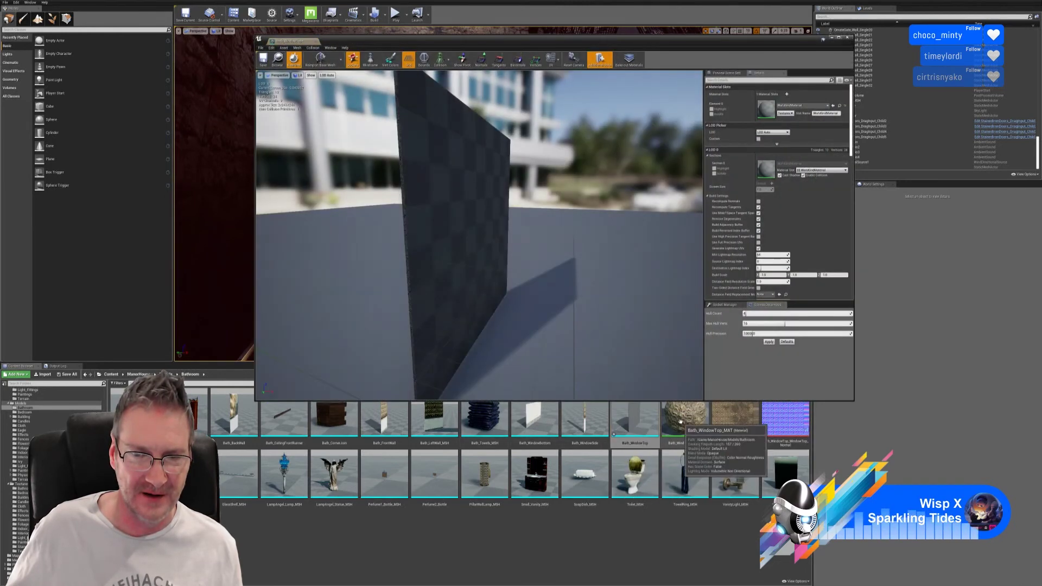
left_click_drag(731, 161, 733, 163)
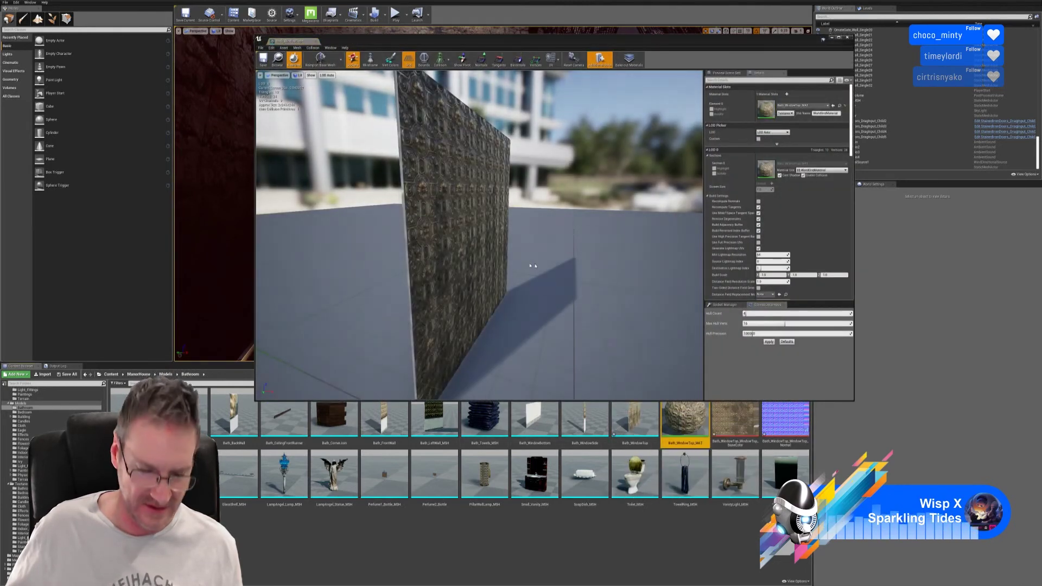
left_click_drag(538, 250, 514, 246)
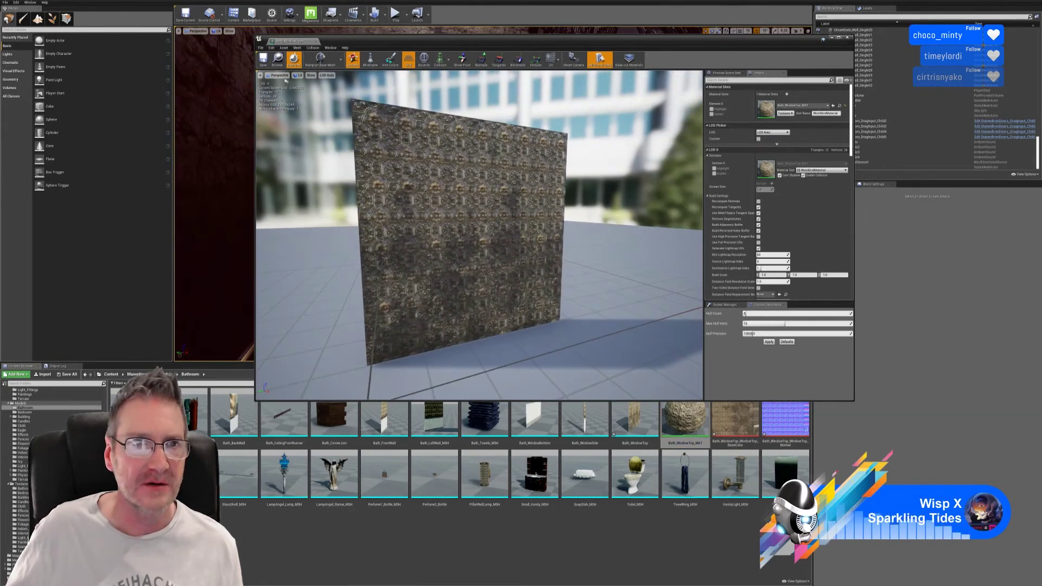
left_click(264, 59)
left_click(847, 38)
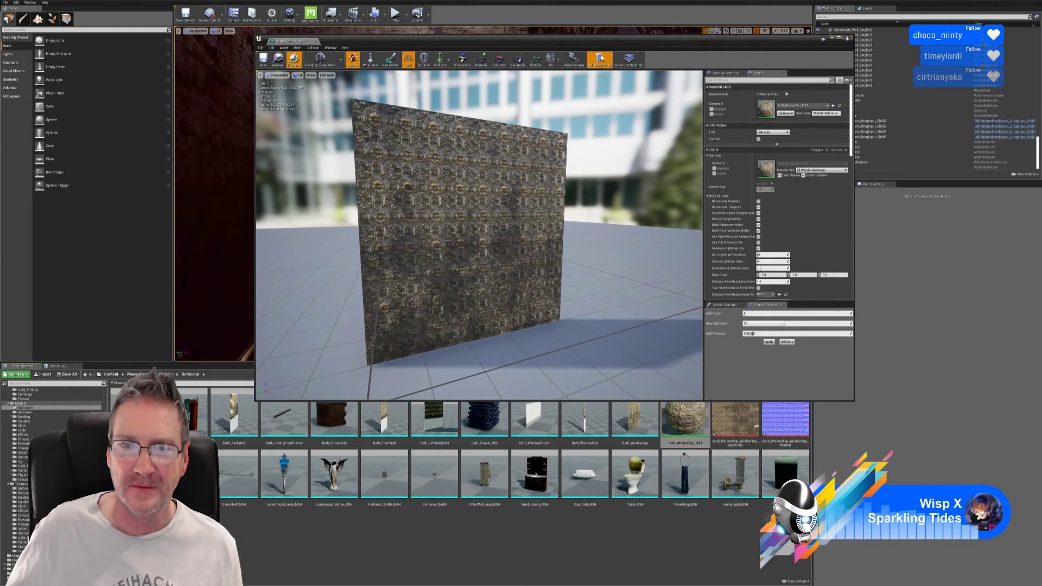
- Move Bath_WindowTop_MAT into the Bathroom folder under Materials and its three textures into the Bathroom folder under Textures, and save the changes
scroll(54, 470, "up", 8)
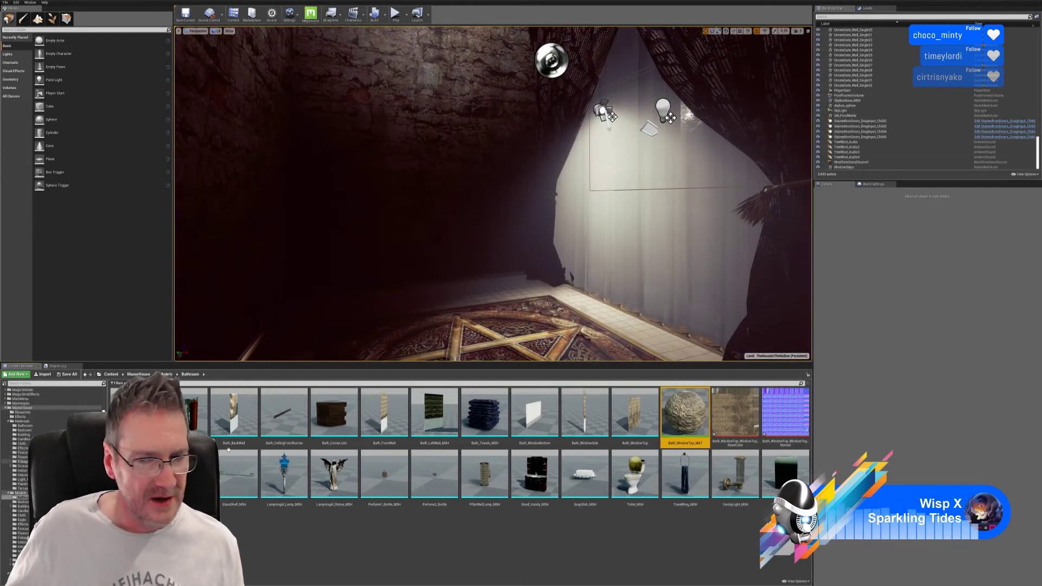
left_click_drag(679, 429, 31, 427)
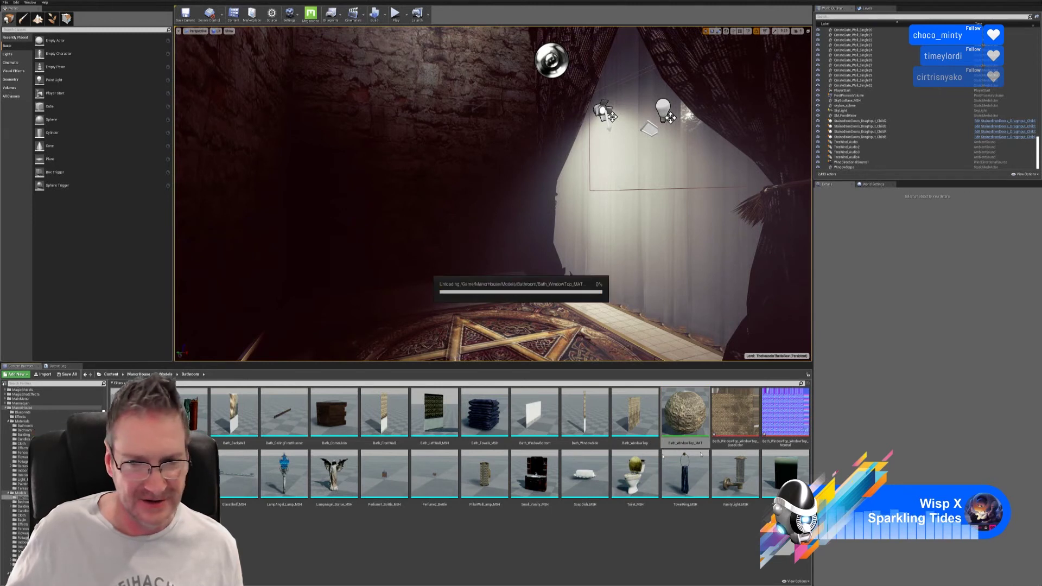
left_click(733, 421, "ctrl")
left_click(777, 418, "ctrl")
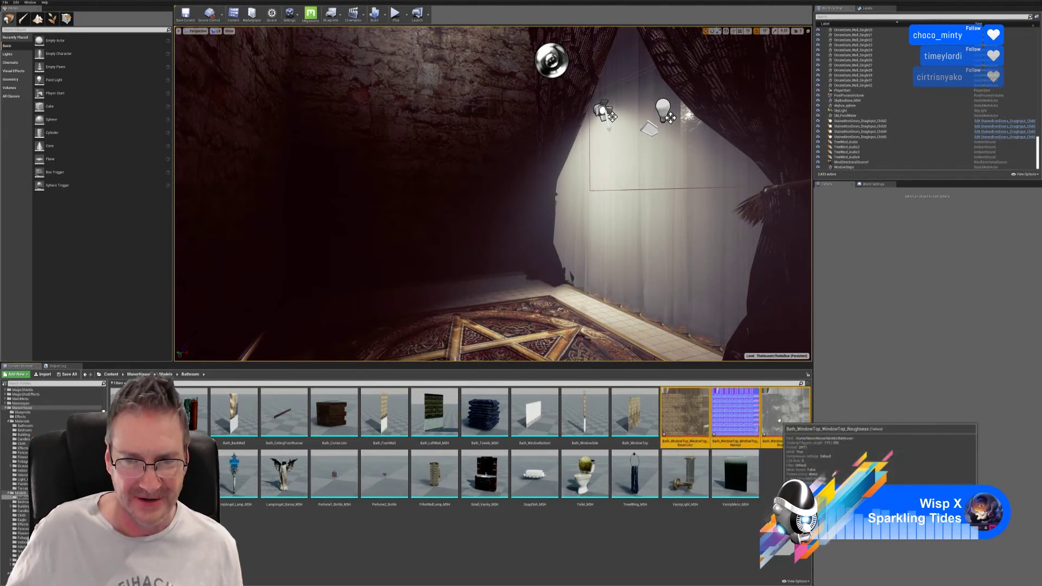
scroll(32, 510, "down", 9)
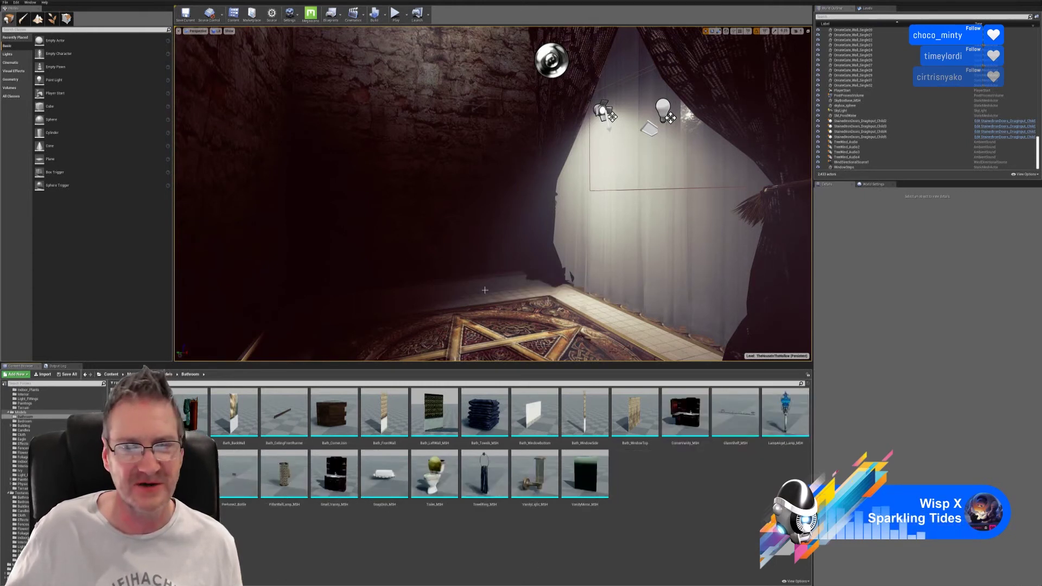
left_click(5, 3)
left_click(22, 53)
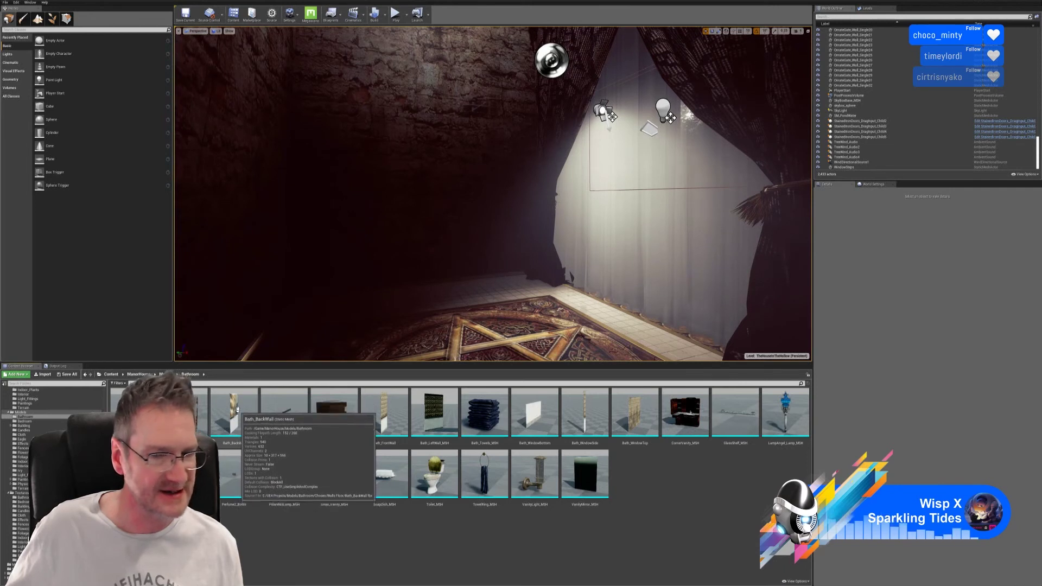
- Rotate the Bath_BackWall, Bath_FrontWall and Bath_WindowTop thumbnails to face forward using thumbnail edit mode, and save the changes
left_click(798, 581)
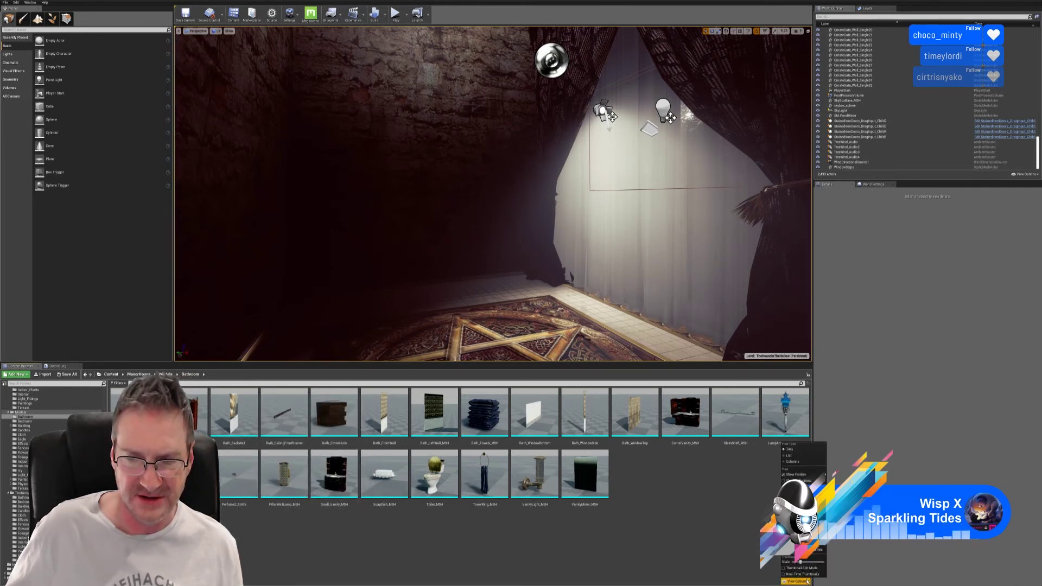
left_click(802, 568)
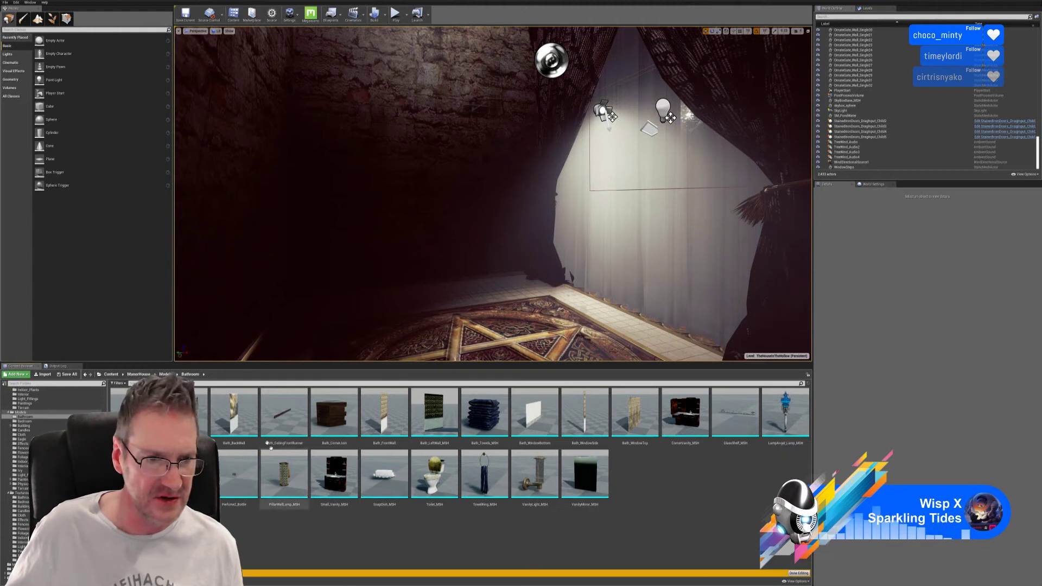
left_click_drag(253, 392, 231, 421)
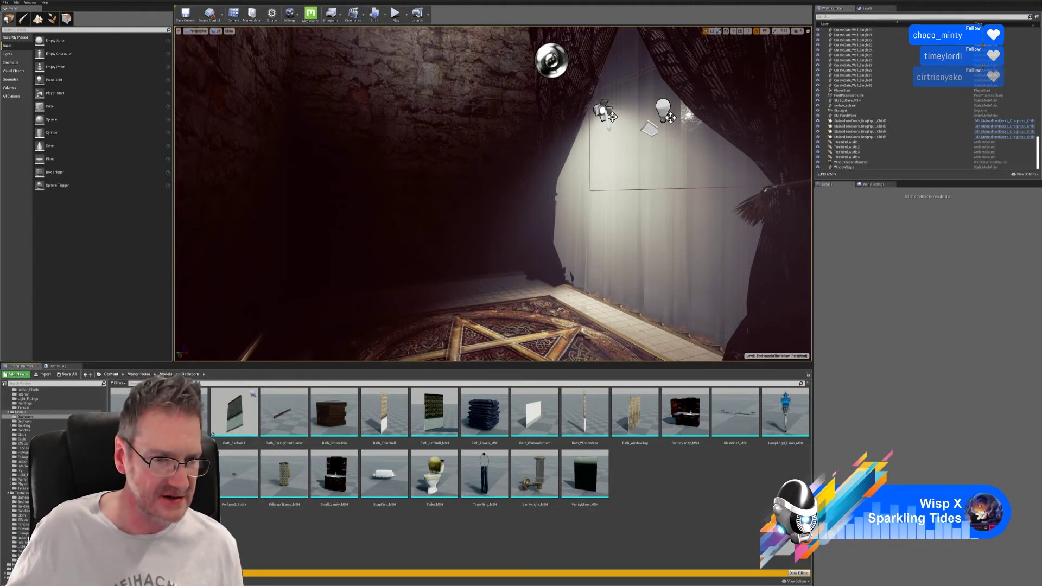
mouse_move(229, 423)
left_mouse_down()
mouse_move(231, 410)
mouse_move(241, 422)
mouse_move(227, 421)
left_mouse_up()
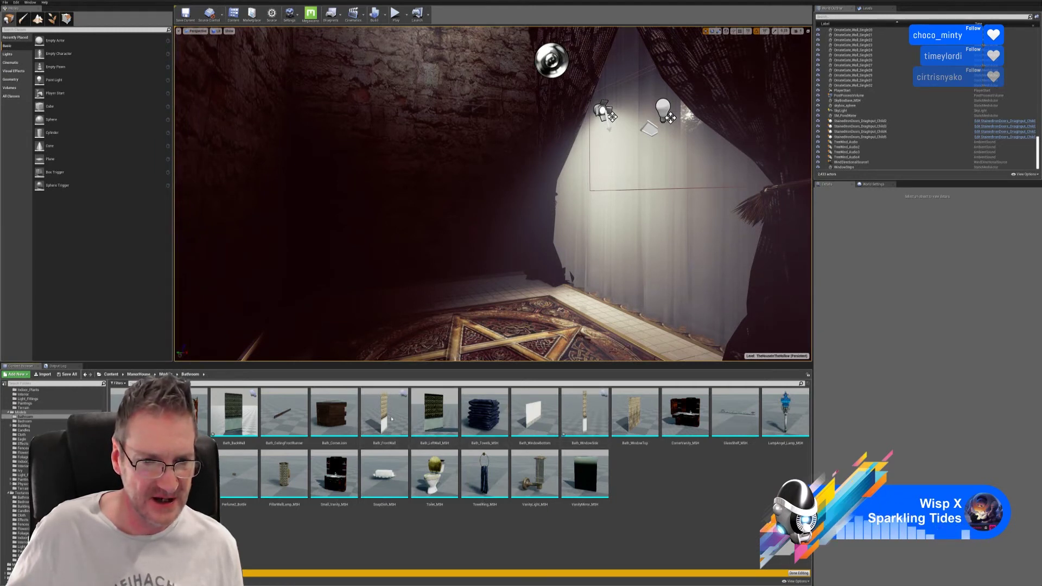
left_click_drag(385, 412, 428, 415)
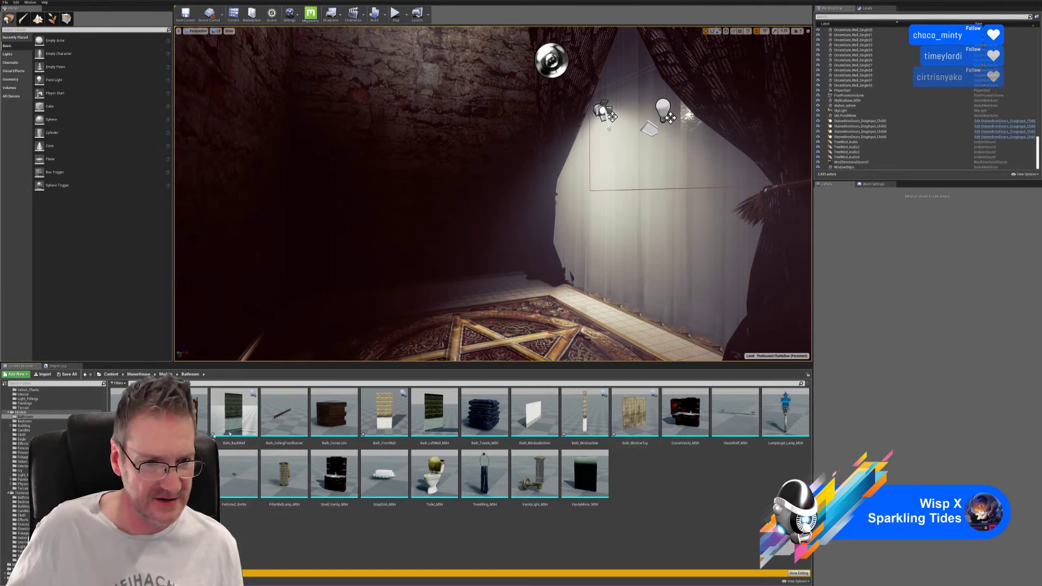
left_click(798, 574)
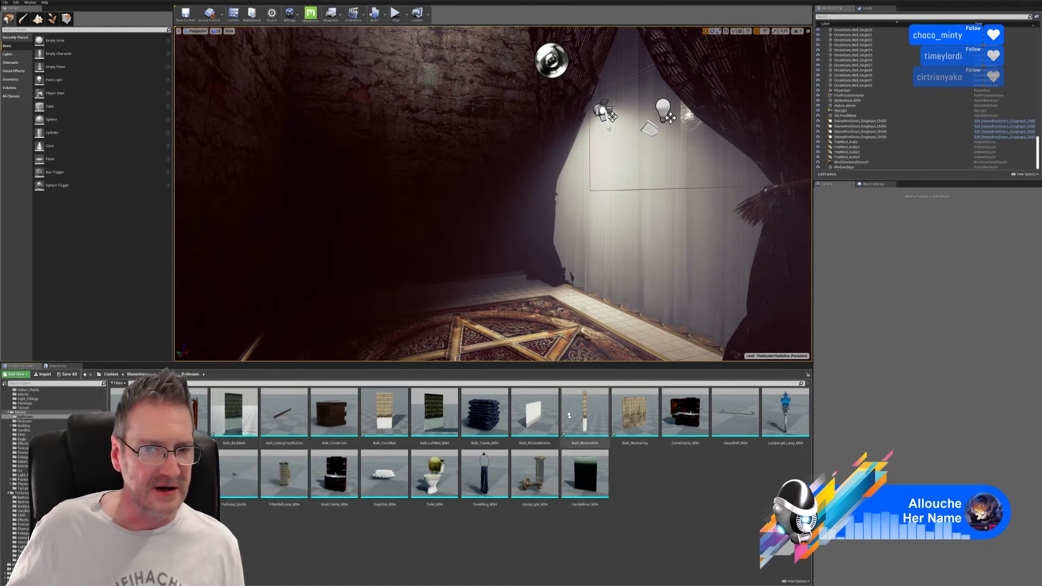
left_click(5, 2)
left_click(81, 57)
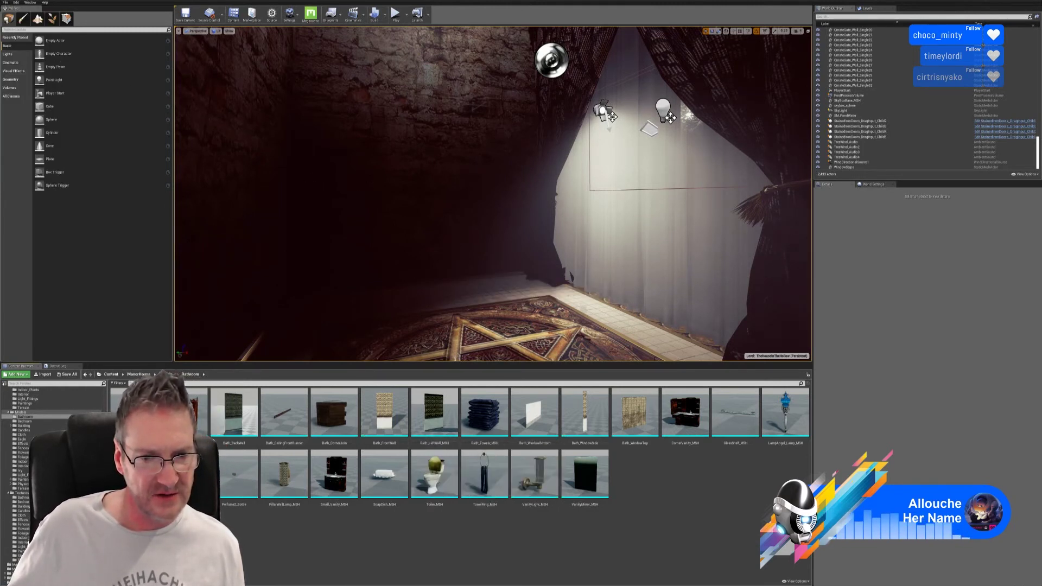
- Place the Bath_LeftWall_MSH mesh in the level, on the floor beside the pentagram rug
right_click_drag(488, 218, 380, 234)
left_click_drag(434, 413, 454, 346)
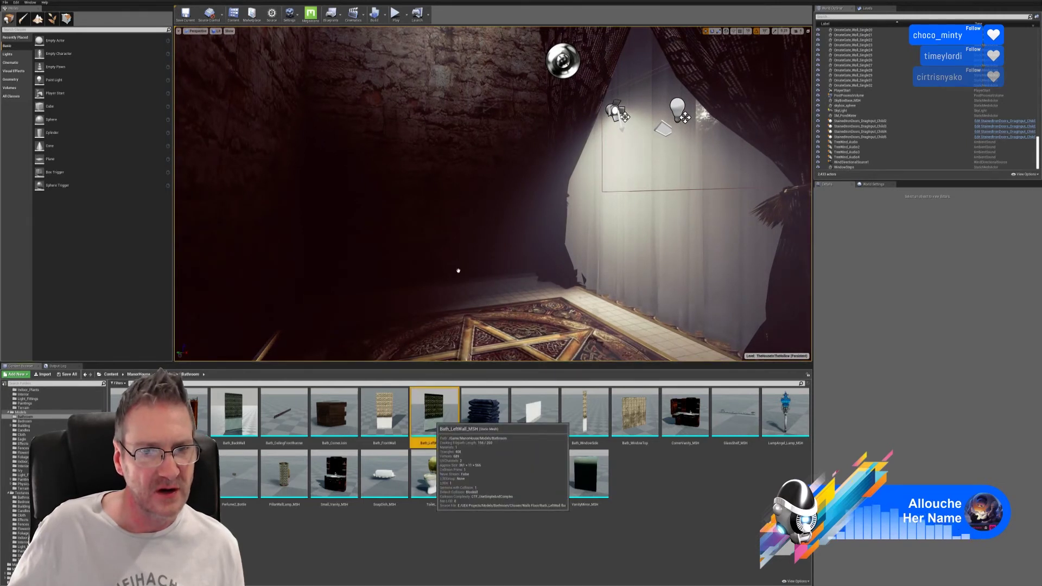
left_click_drag(458, 270, 458, 271)
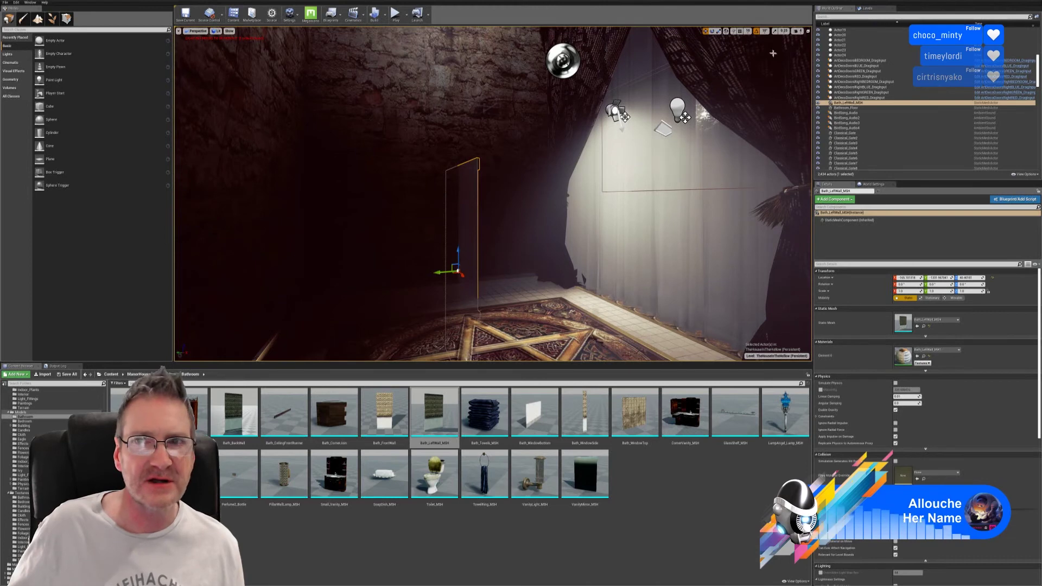
- Rotate the placed left wall to face the room and set its scale to 1.76
left_click(712, 31)
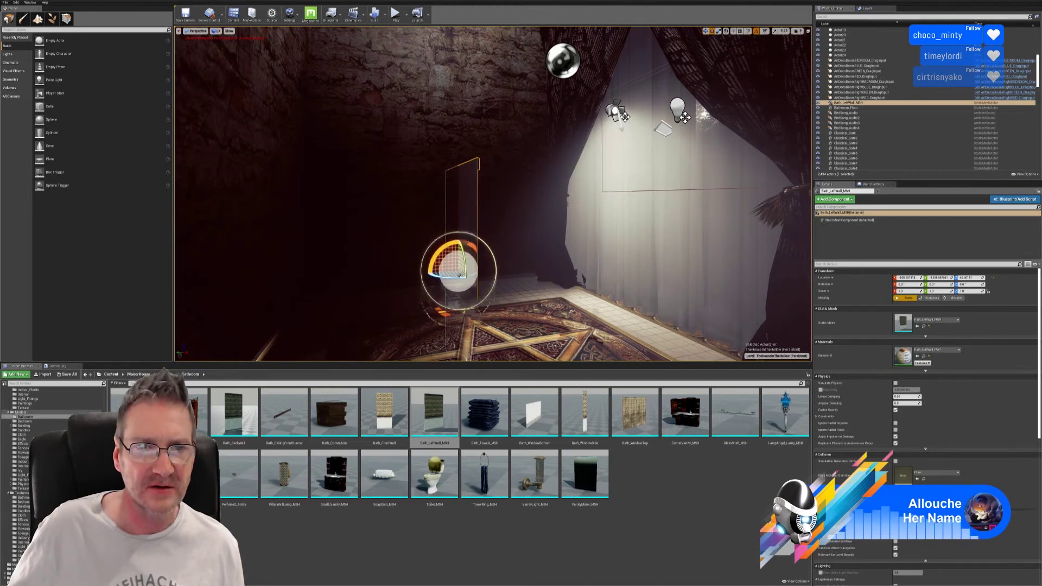
left_click_drag(460, 274, 467, 275)
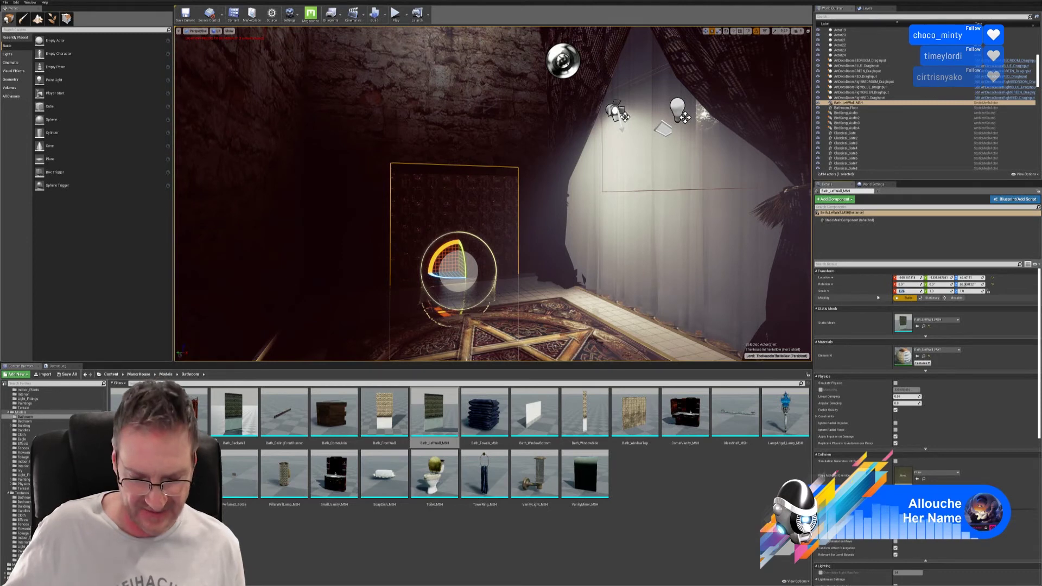
key("Return")
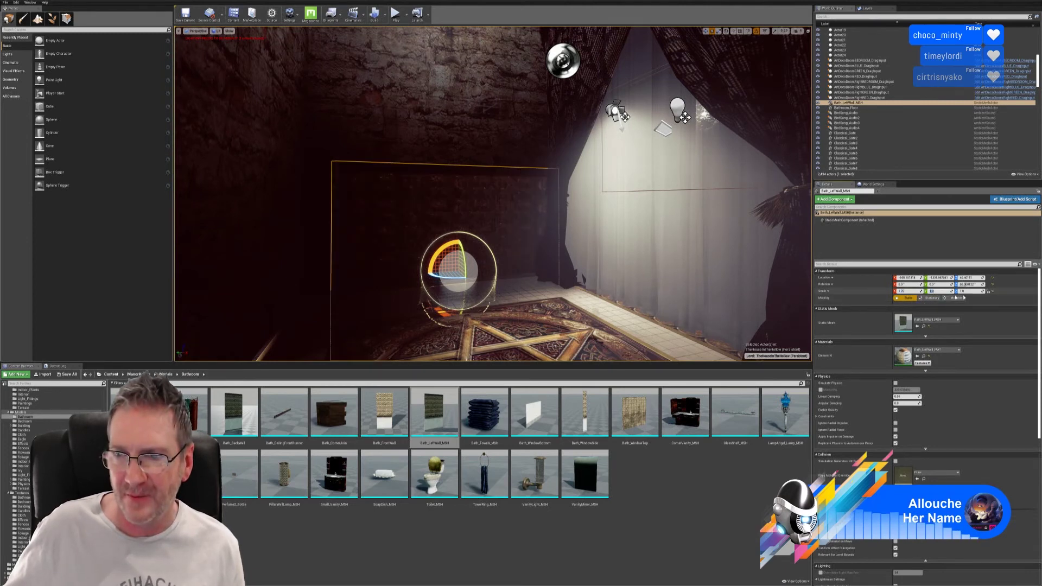
type("1.76")
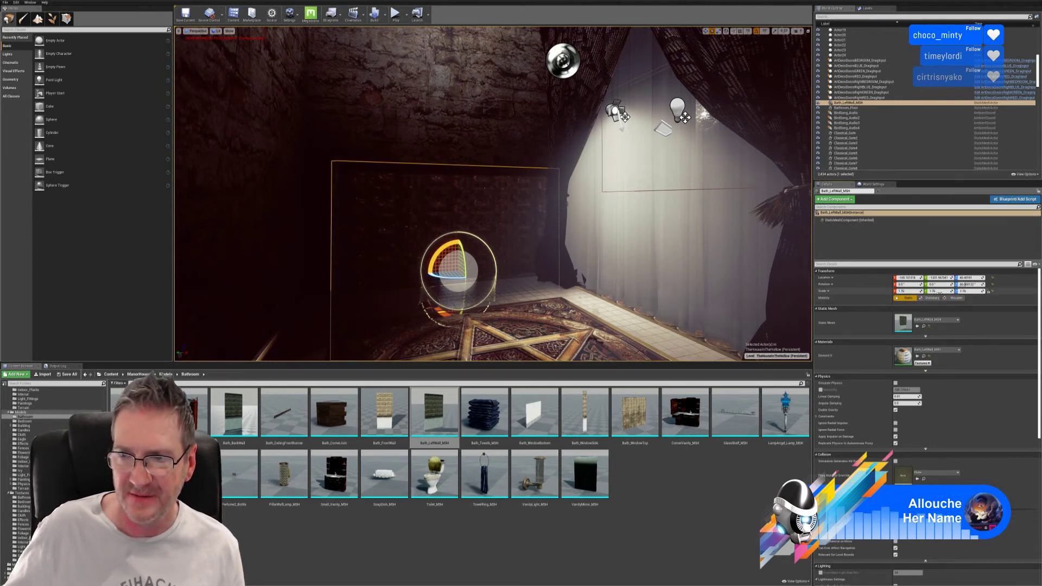
key("Return")
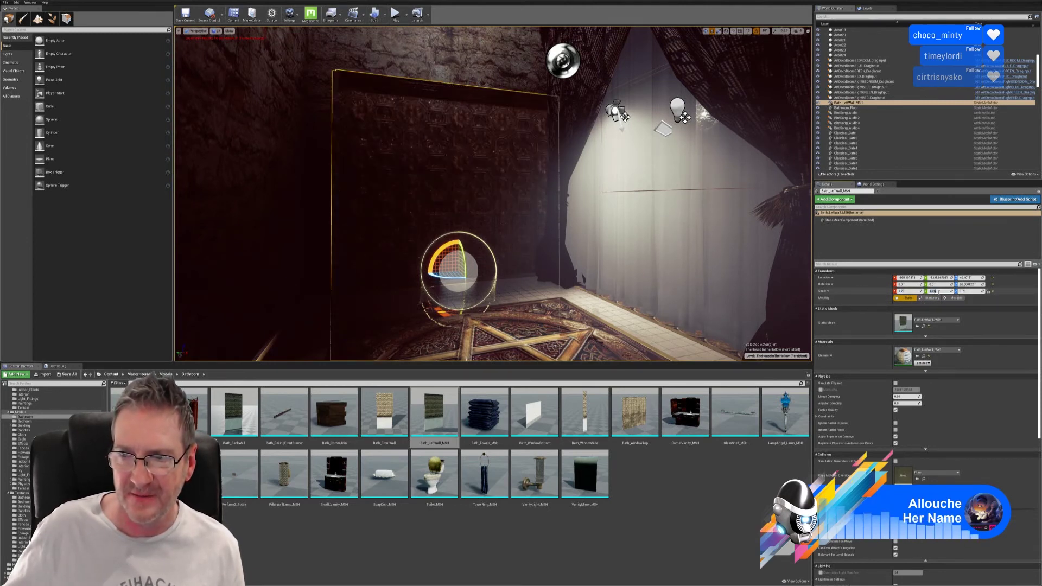
- Move the left wall into the corner, against the brick wall beside the pentagram rug
left_click(705, 32)
right_click_drag(651, 135, 554, 162)
mouse_move(645, 228)
right_mouse_down()
mouse_move(641, 217)
mouse_move(646, 228)
right_mouse_up()
left_click_drag(620, 214, 589, 207)
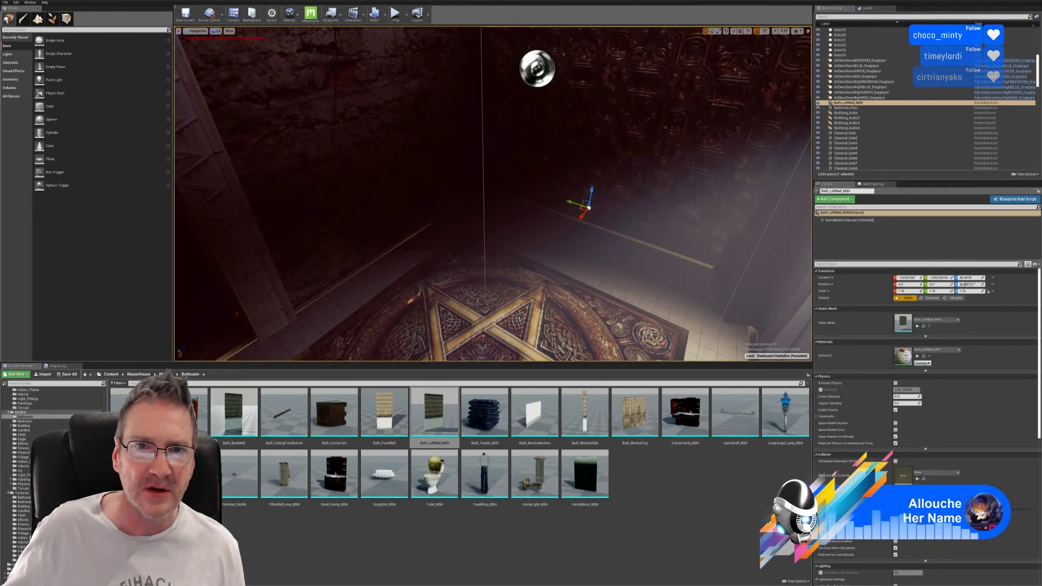
mouse_move(518, 245)
right_mouse_down()
mouse_move(592, 201)
mouse_move(575, 191)
mouse_move(518, 245)
right_mouse_up()
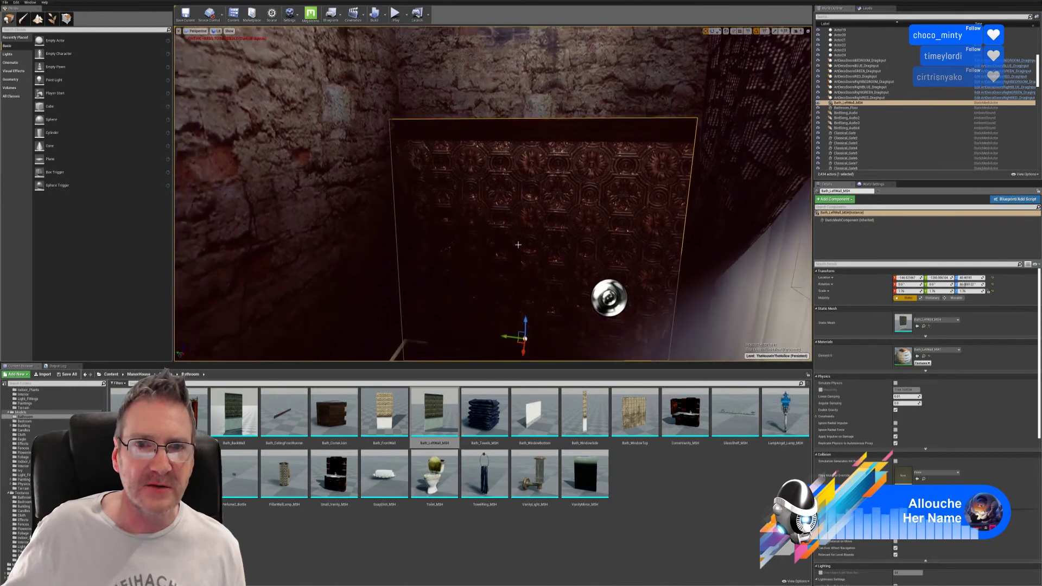
- Raise the left wall until its top trim reaches the ceiling in the brick corner
left_click_drag(526, 324, 526, 208)
right_click_drag(599, 252, 599, 252)
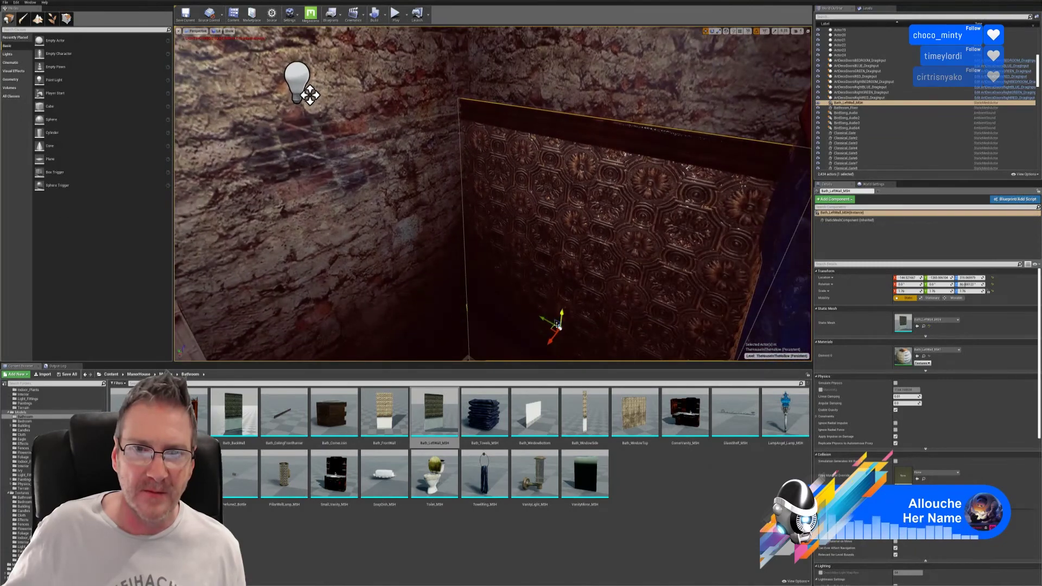
left_click_drag(563, 314, 565, 257)
right_click_drag(564, 258, 564, 257)
right_click_drag(308, 143, 307, 142)
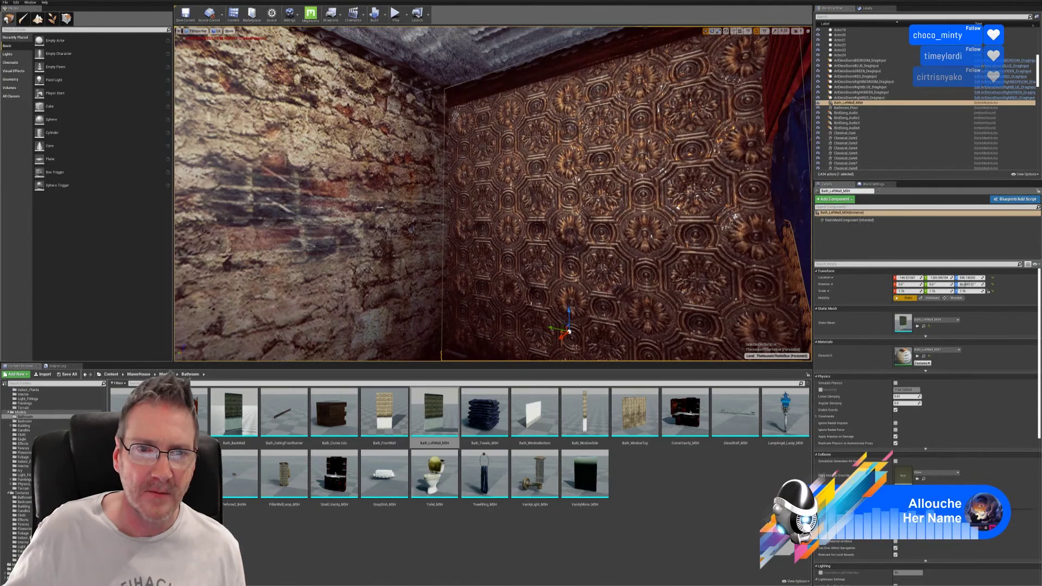
right_click_drag(308, 143, 307, 142)
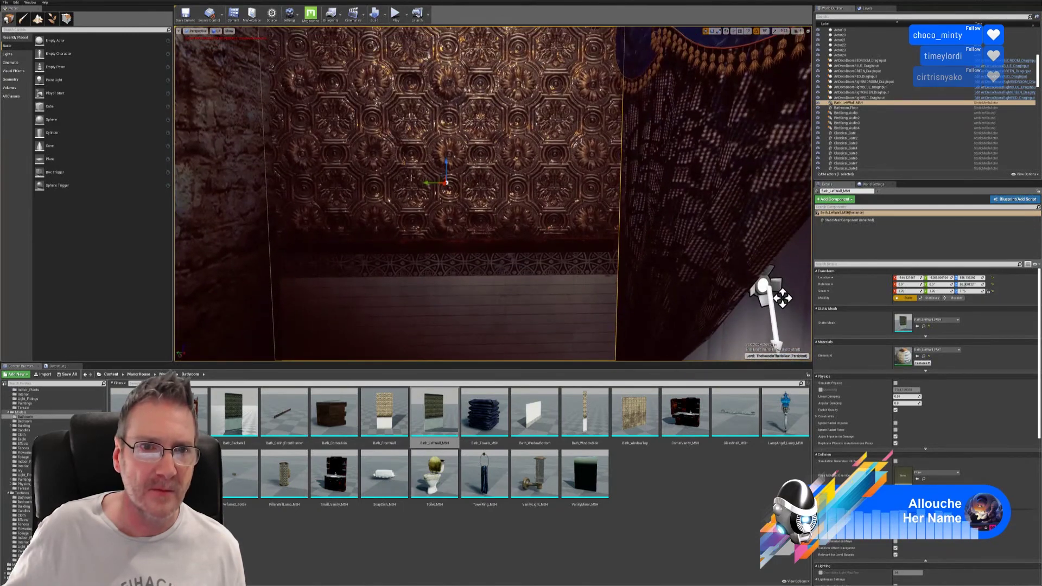
- Shift the left wall slightly toward the window curtain and lower it until its bottom edge meets the floor
left_click_drag(434, 183, 443, 183)
right_click_drag(435, 329, 434, 330)
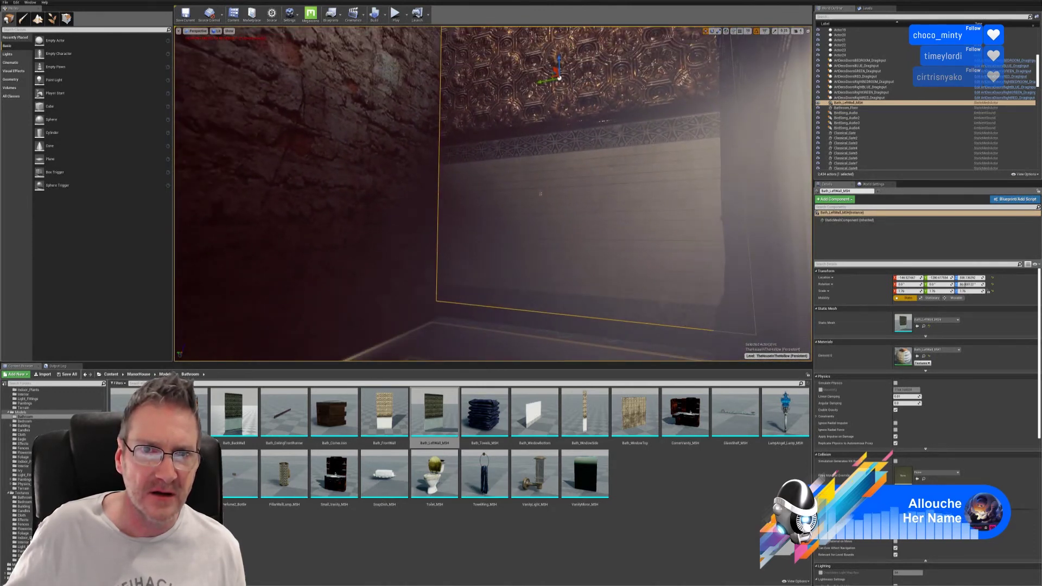
left_click_drag(558, 67, 550, 88)
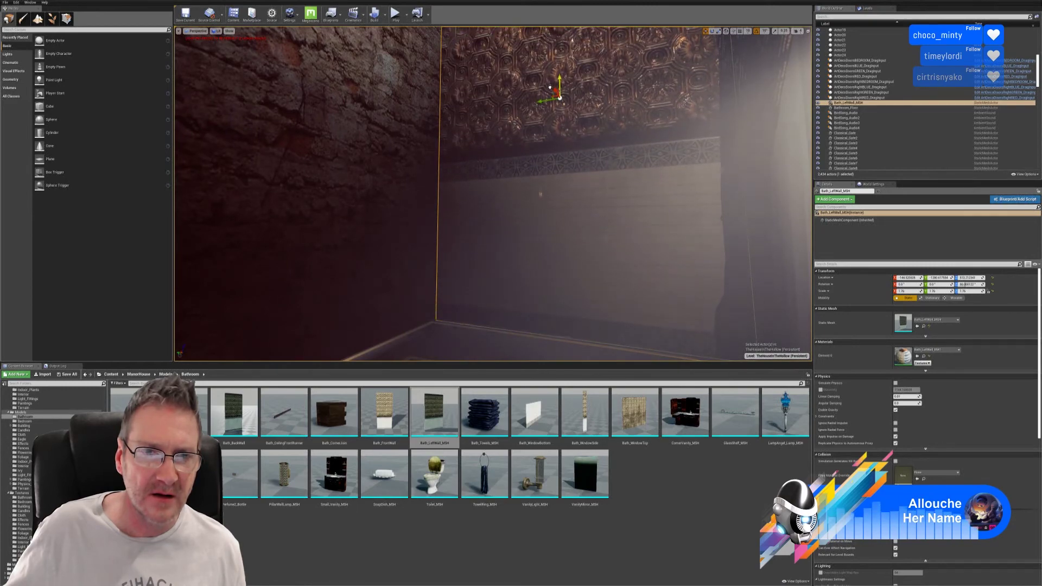
right_click_drag(501, 234, 501, 234)
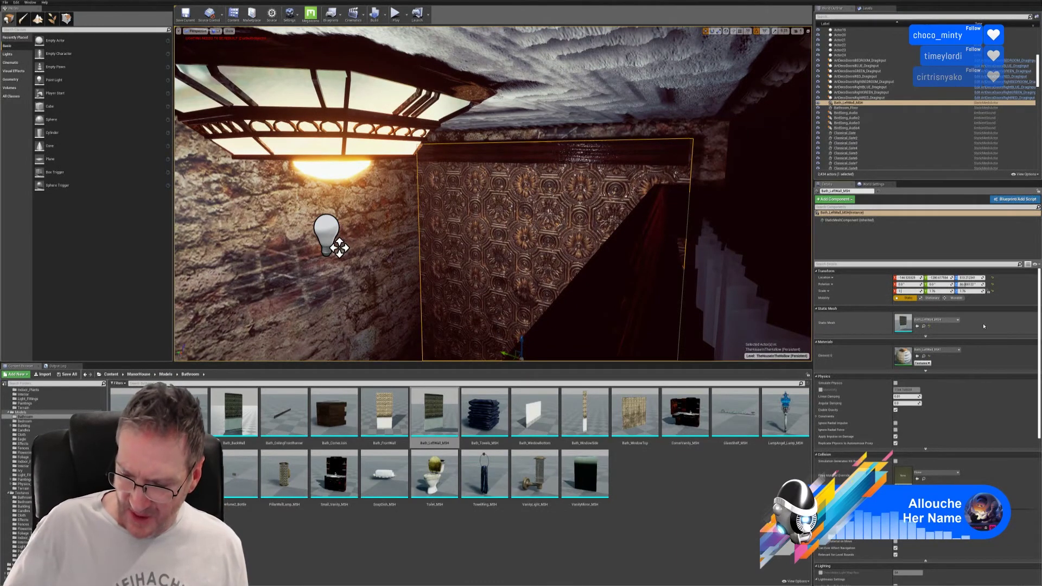
- Try a larger scale of 1.9 on all three axes for the left wall
key("Return")
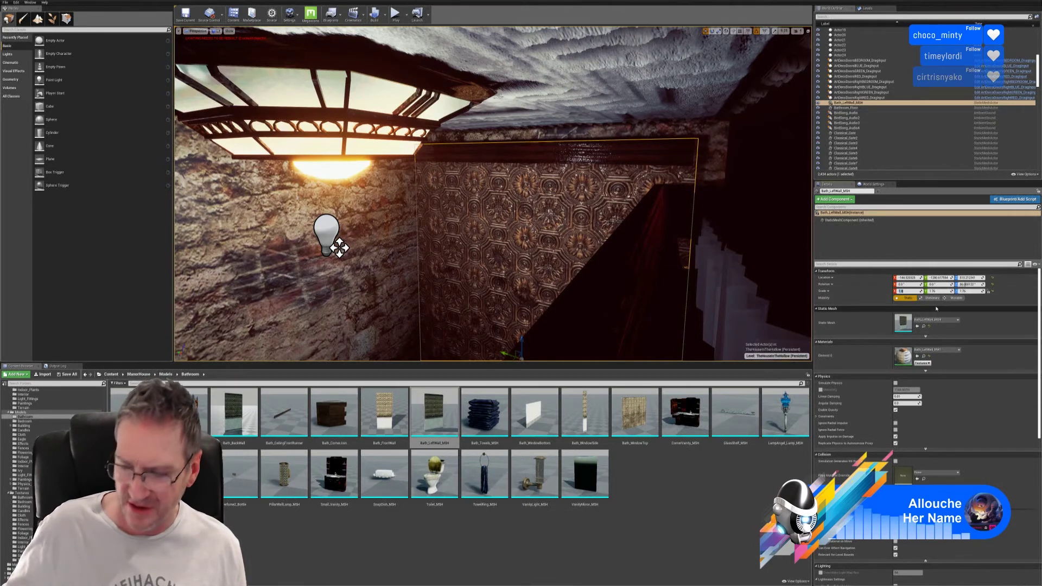
type("2")
key("Return")
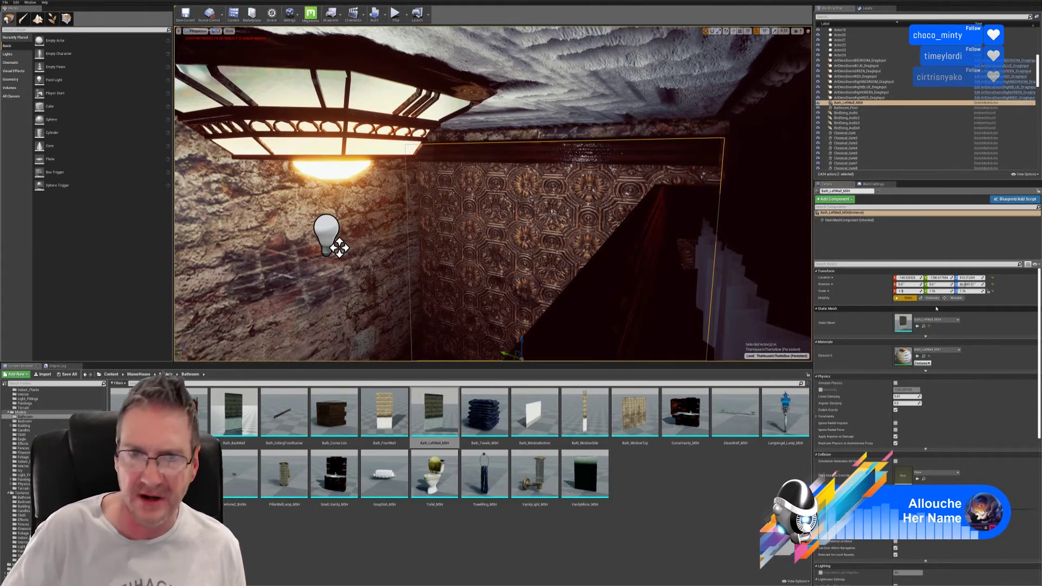
key("Return")
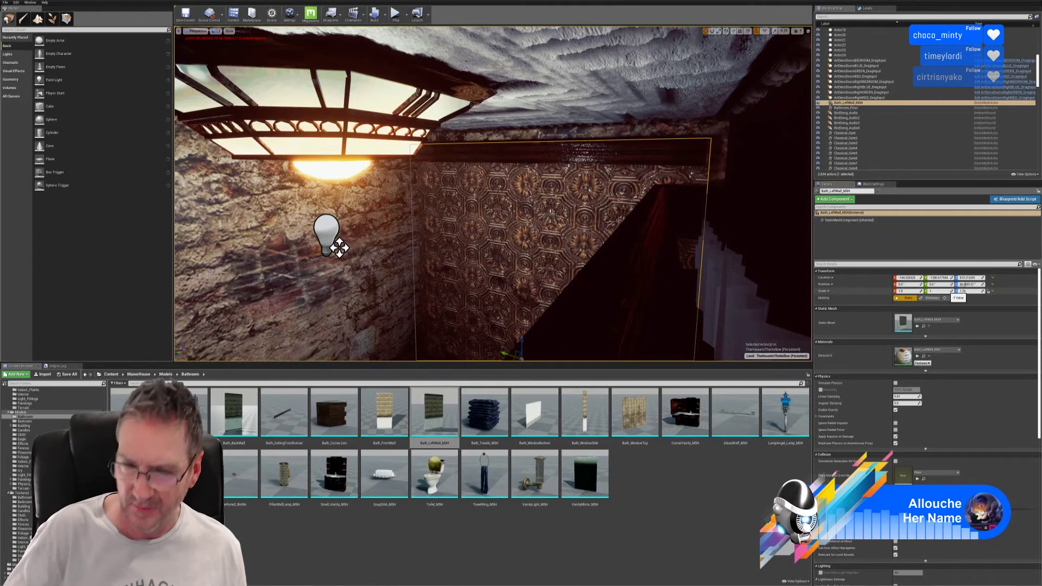
type("8")
key("Return")
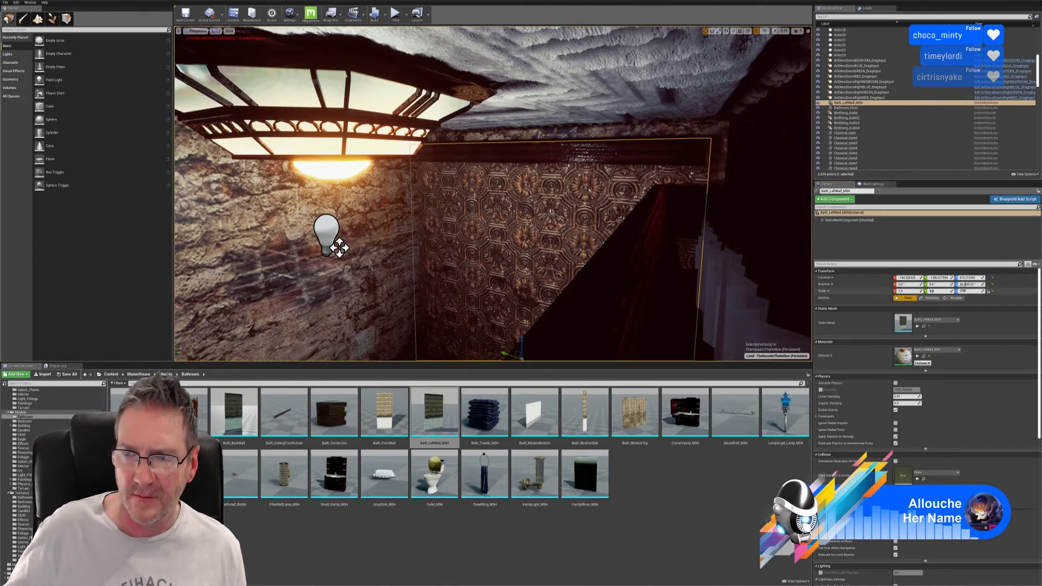
left_click(963, 291)
type("1")
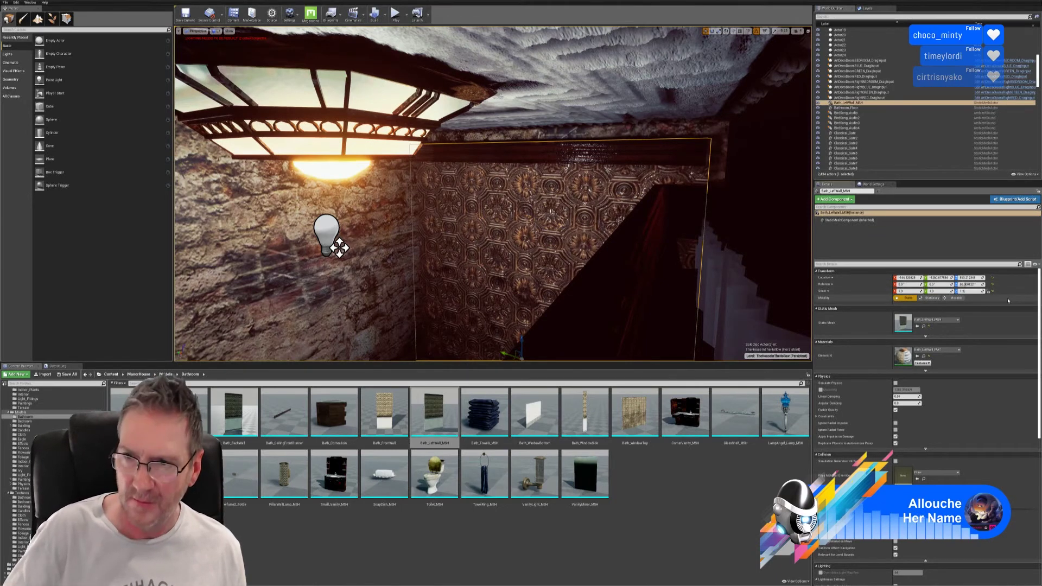
type(".9")
key("Return")
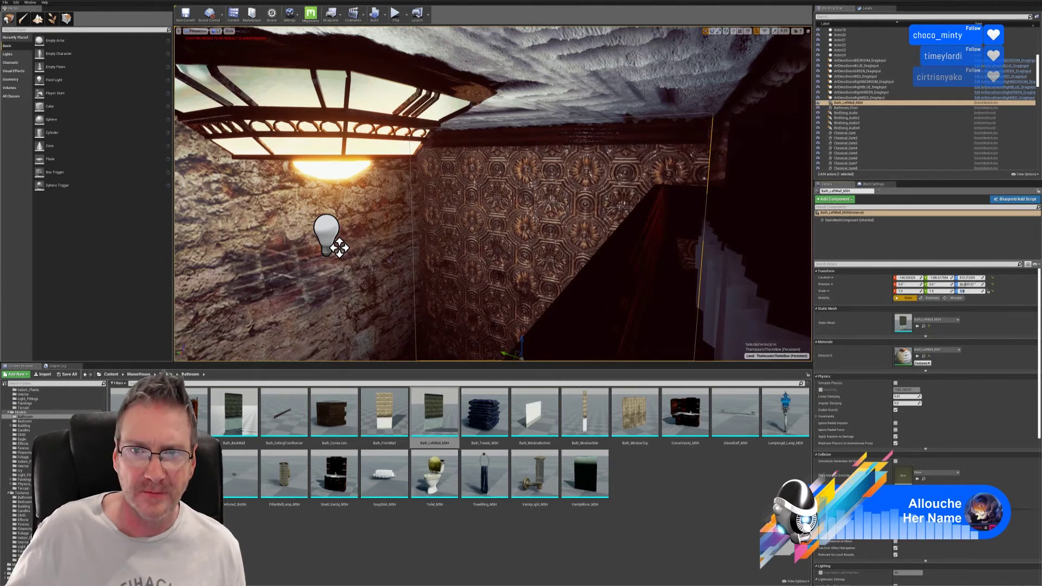
- Slide the left wall sideways, away from the brick corner and toward the window curtain
right_click_drag(542, 276, 553, 295)
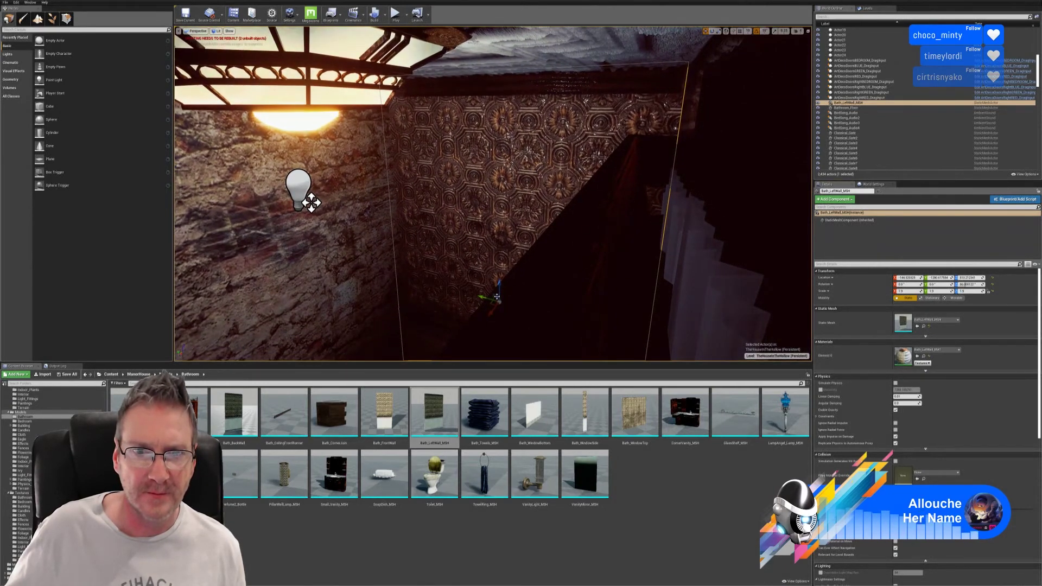
left_click_drag(482, 297, 494, 299)
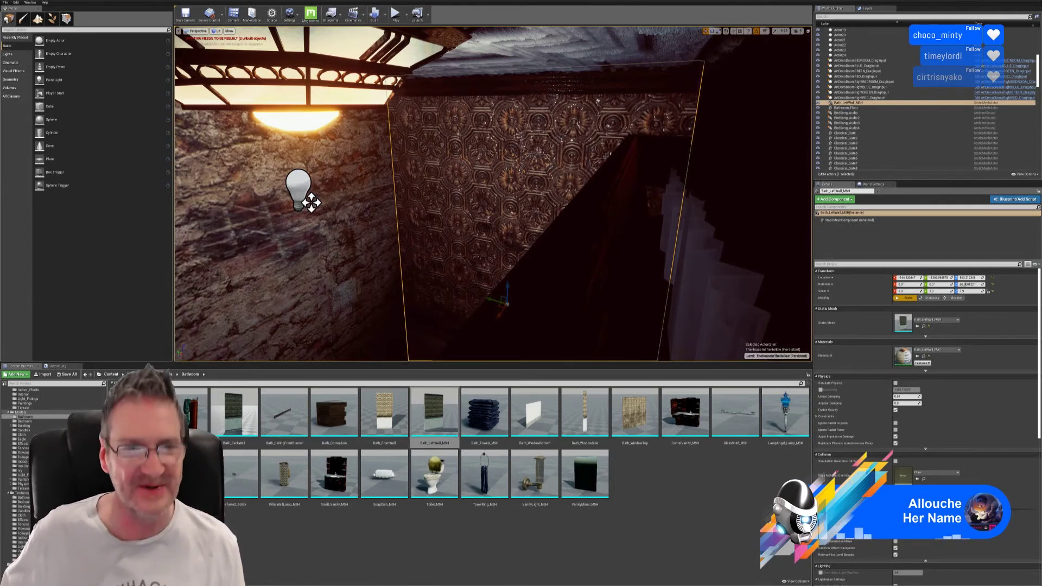
right_click_drag(493, 194, 497, 215)
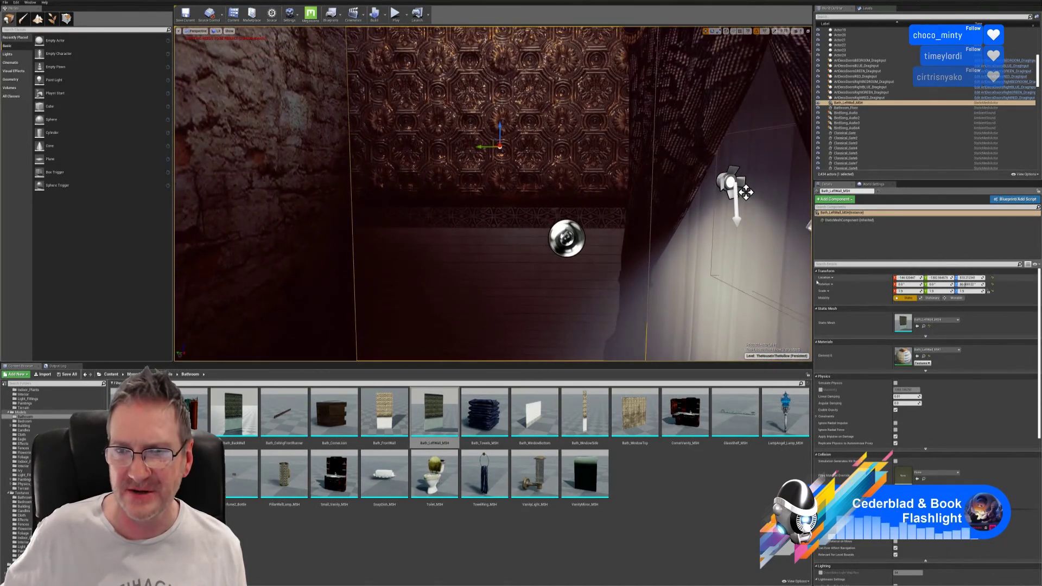
- Set the left wall's scale to about 1.86 on all three axes
left_click(906, 291)
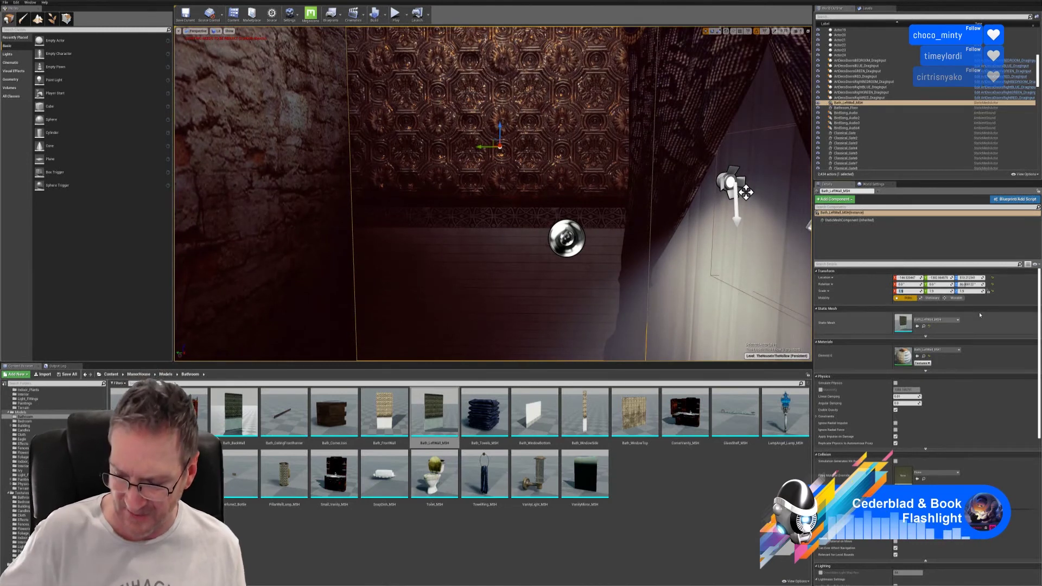
type("1.88")
key("Return")
type("1.86")
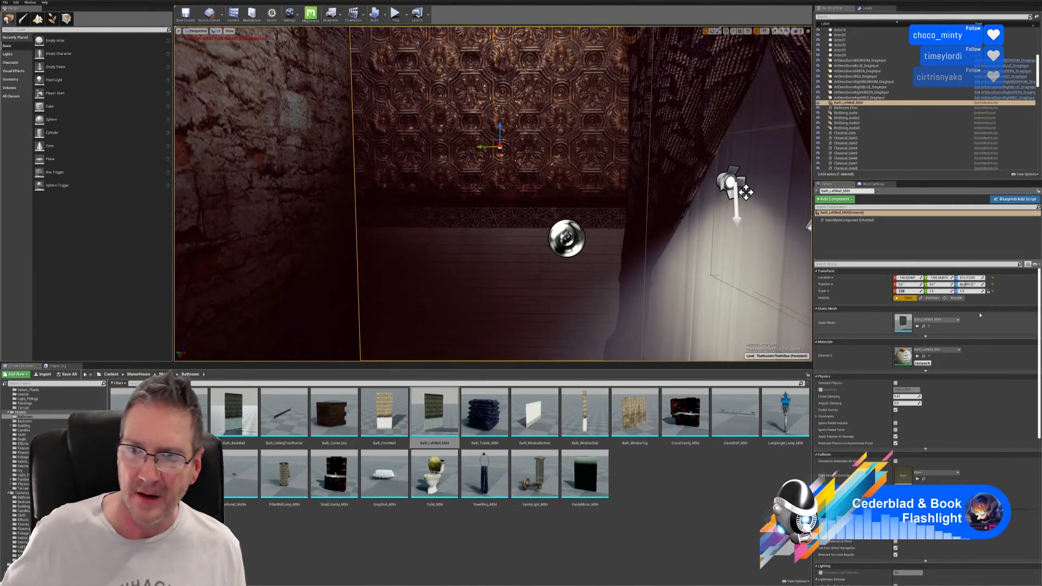
key("Return")
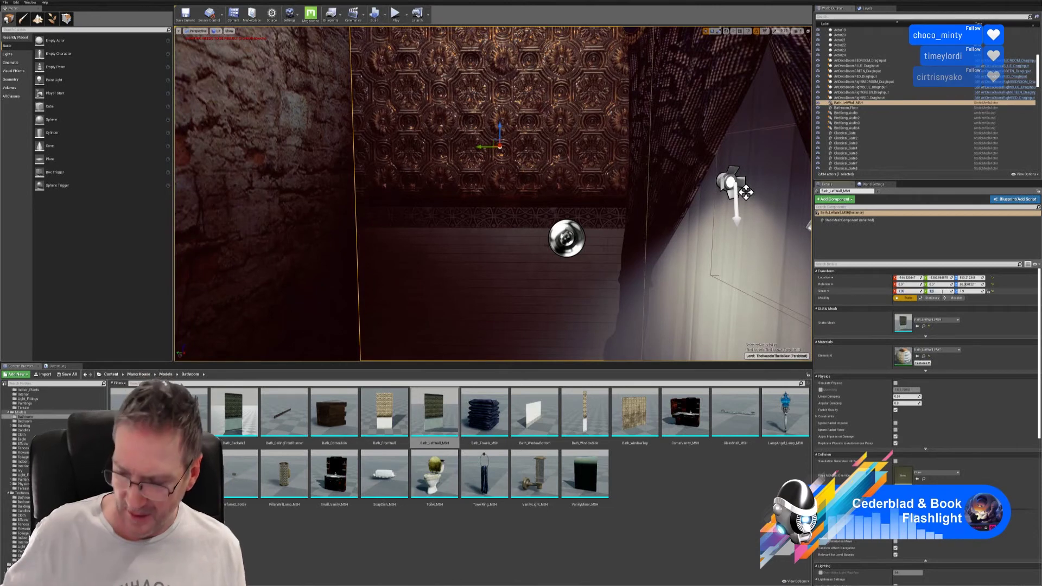
left_click(942, 291)
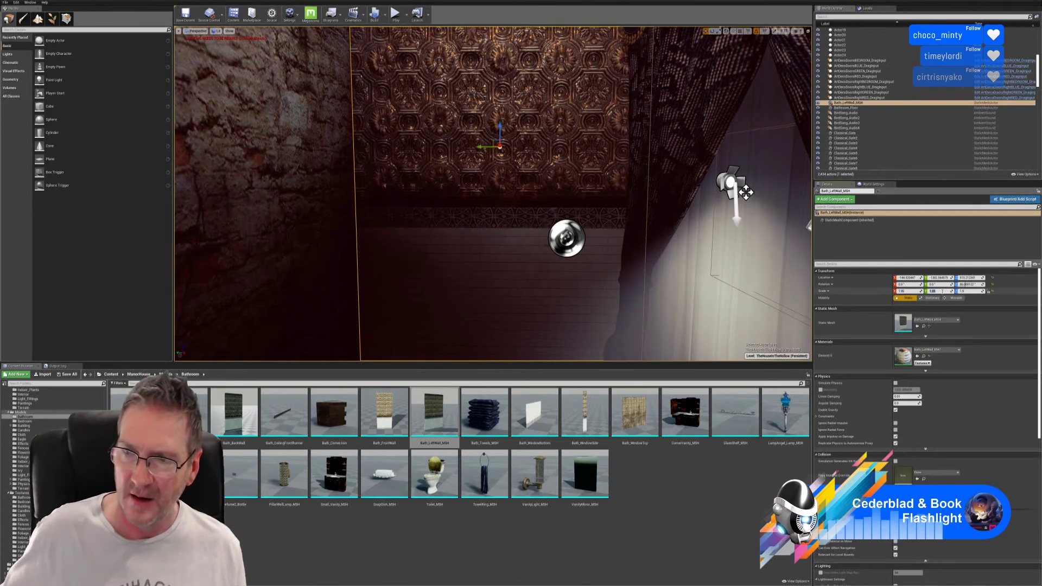
key("Tab")
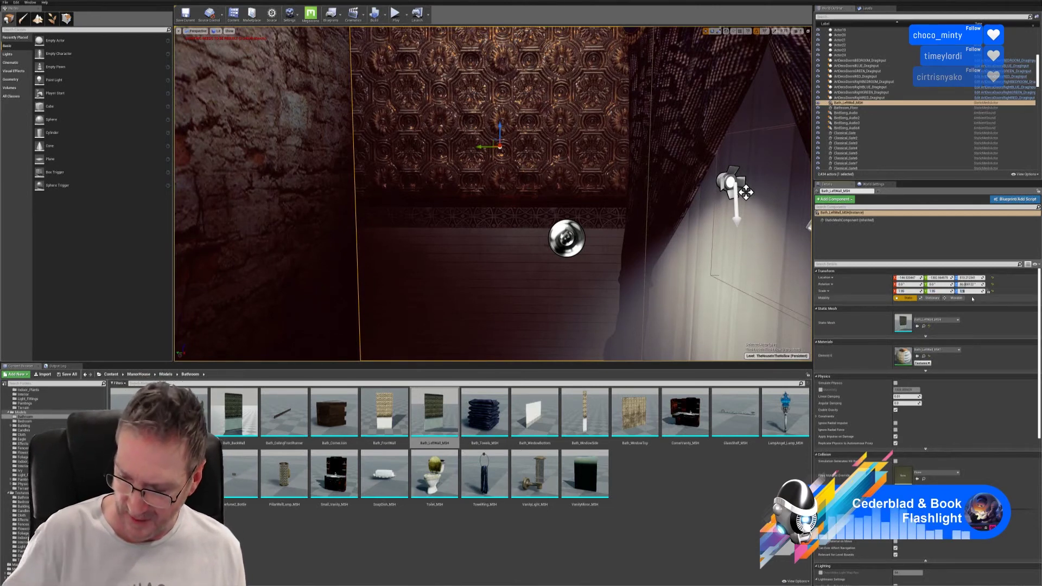
type("1.85")
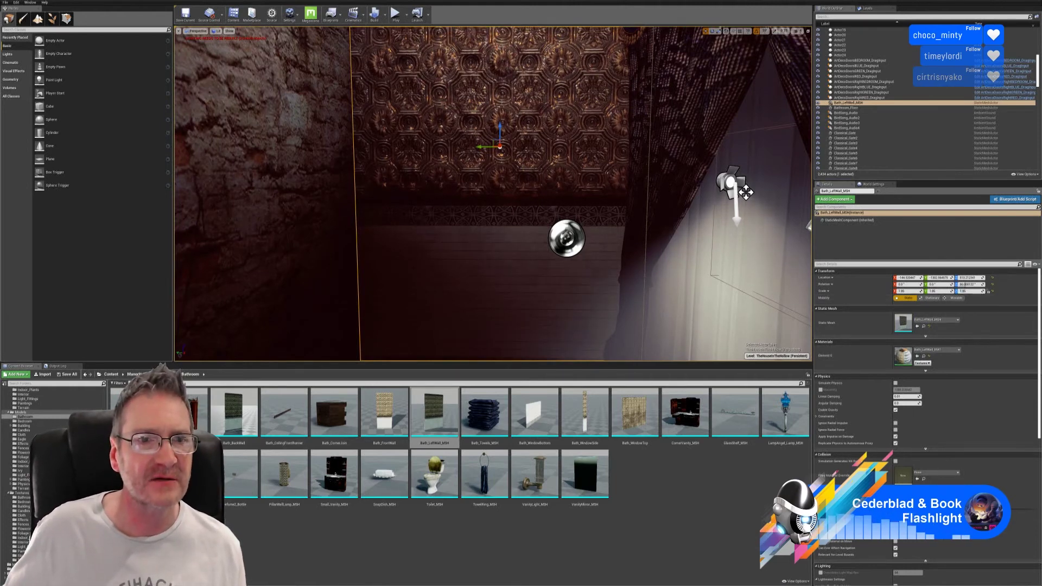
- Raise the left wall so its bottom edge sits at floor level behind the pentagram rug
right_click_drag(369, 260, 521, 109)
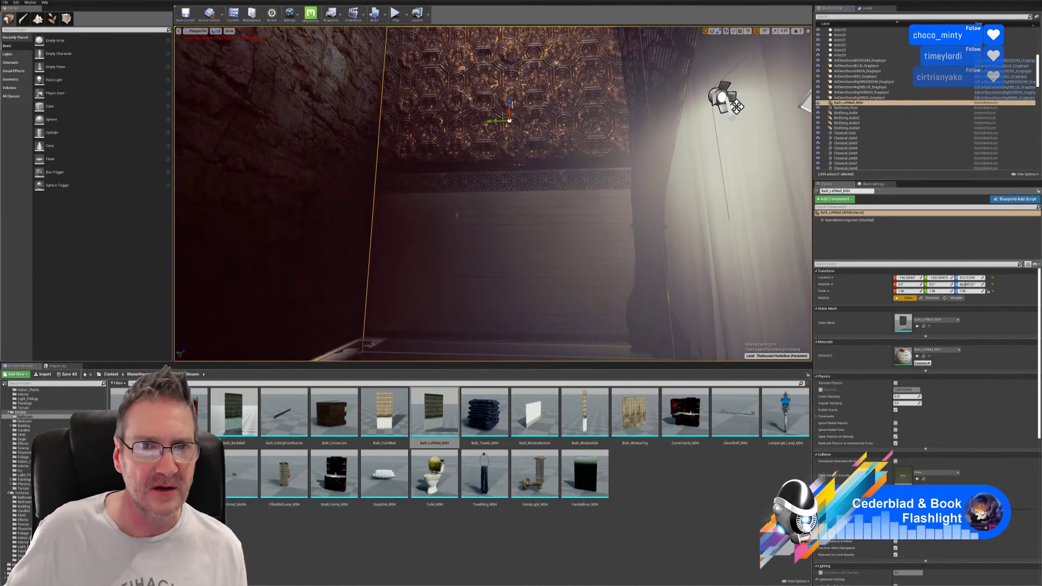
left_click_drag(509, 102, 527, 90)
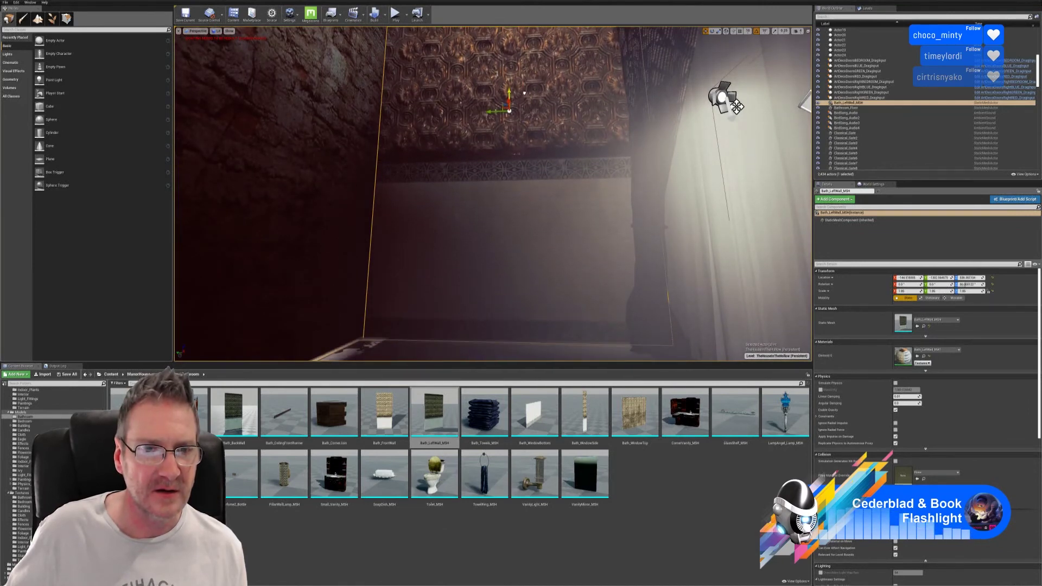
right_click_drag(330, 180, 358, 163)
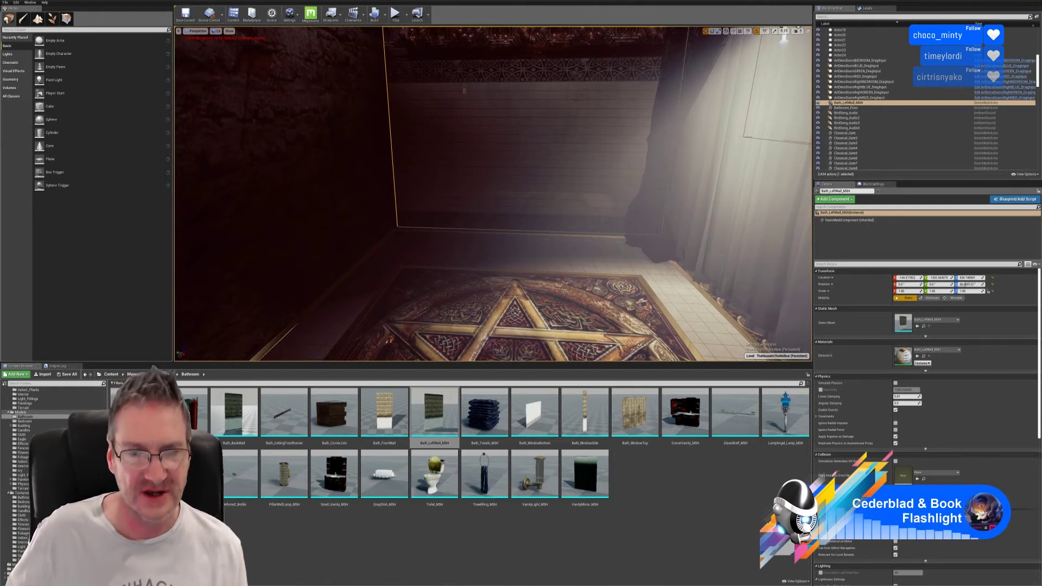
right_click_drag(493, 217, 461, 177)
mouse_move(715, 37)
right_mouse_down()
mouse_move(692, 49)
mouse_move(706, 57)
mouse_move(694, 38)
mouse_move(716, 37)
right_mouse_up()
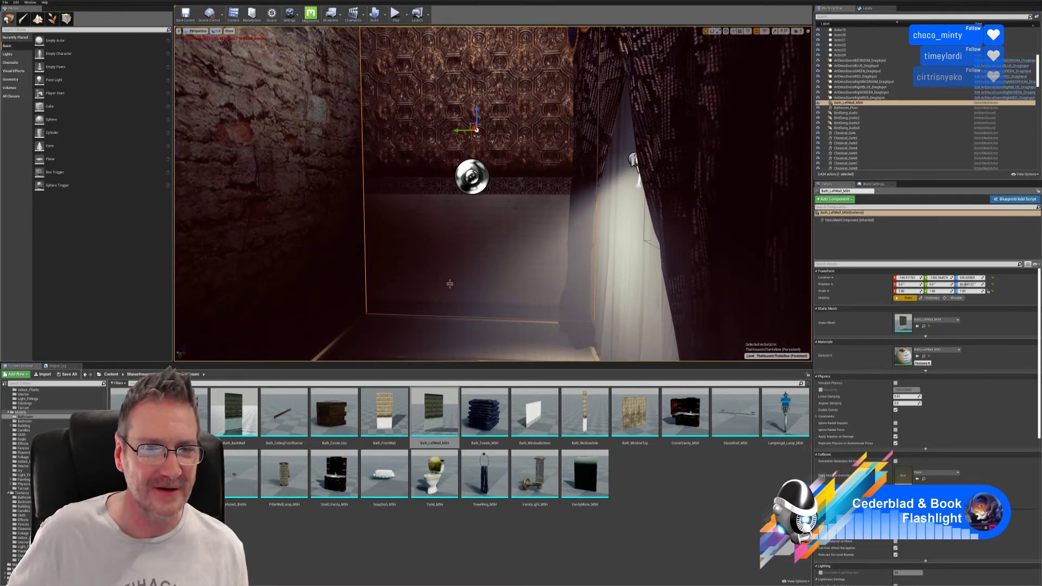
- Push the left wall back toward the original brick surface behind it, and clear the selection
right_click_drag(716, 37, 708, 4)
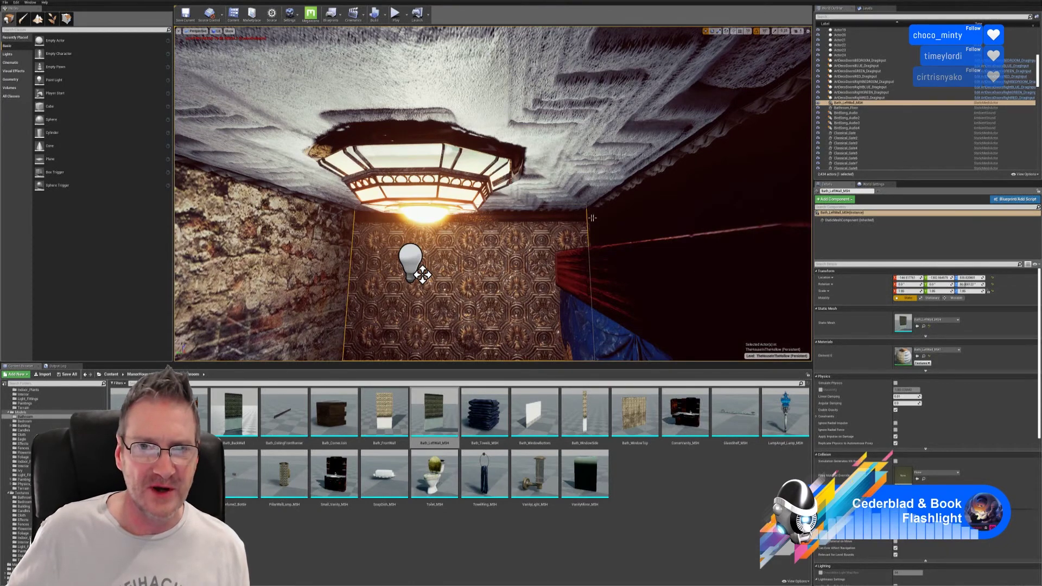
right_click_drag(593, 218, 593, 228)
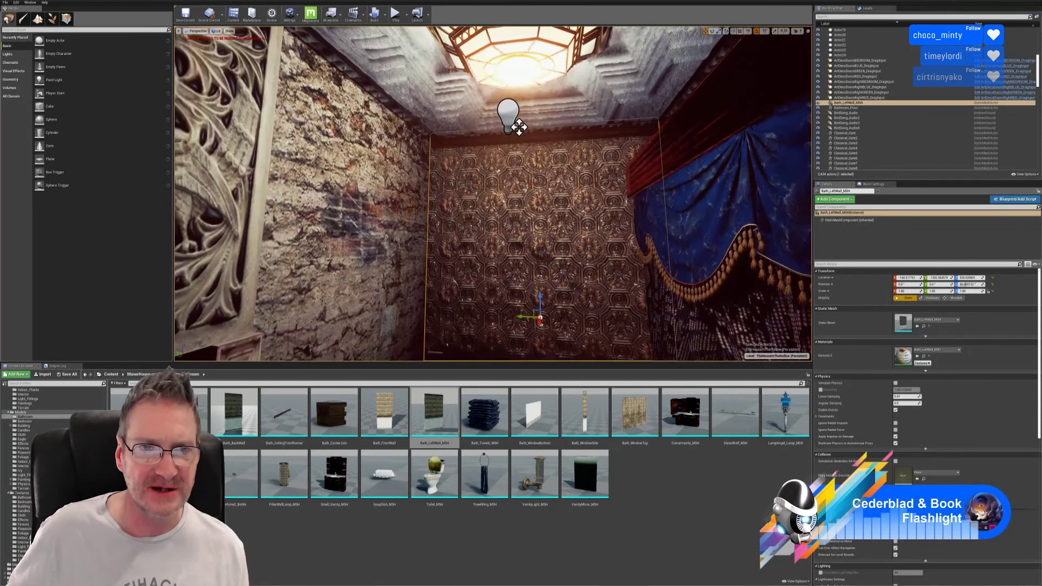
right_click_drag(519, 127, 589, 194)
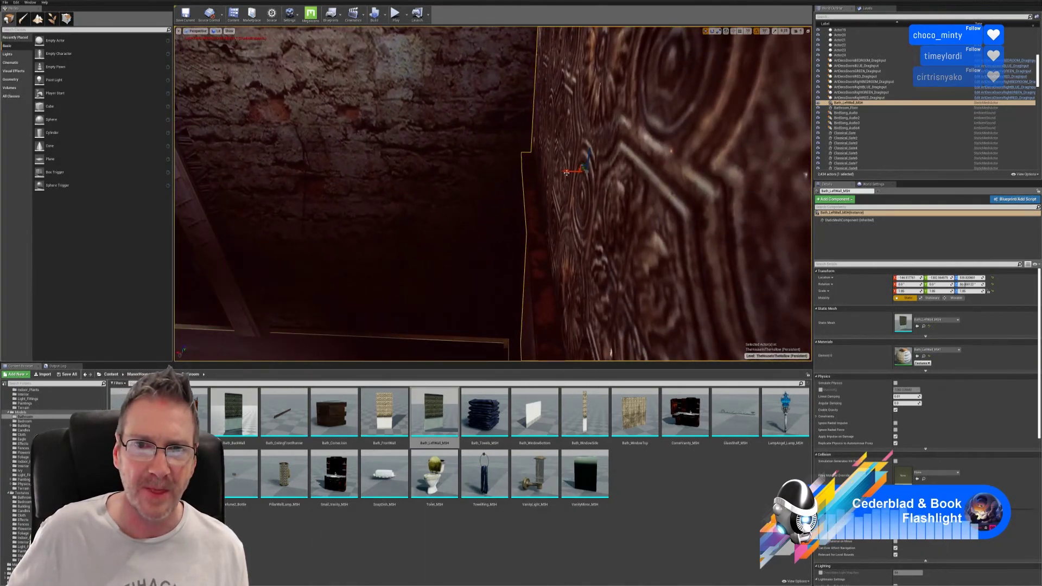
left_click_drag(566, 172, 635, 165)
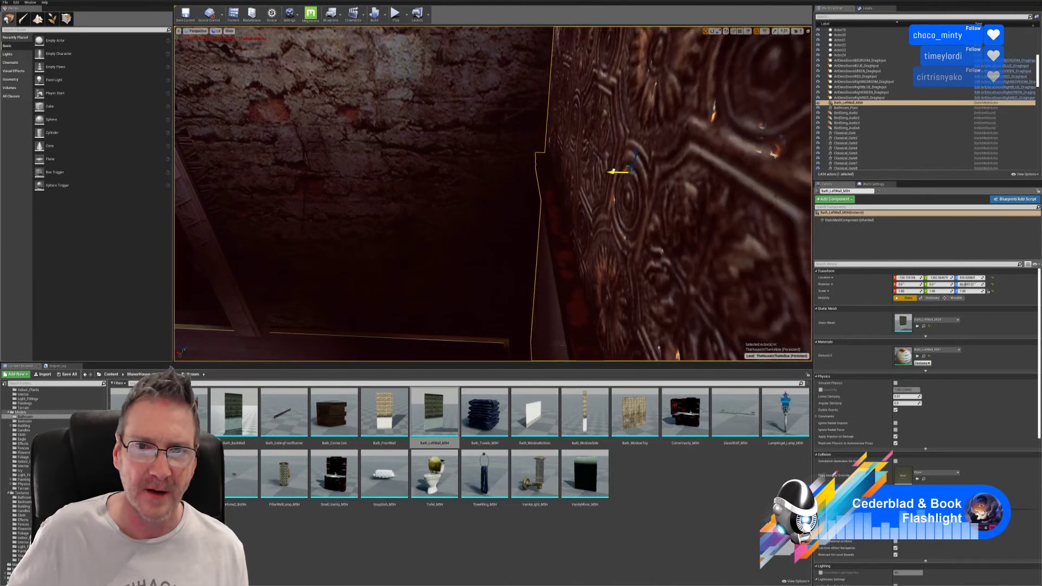
right_click_drag(407, 172, 449, 213)
key("Escape")
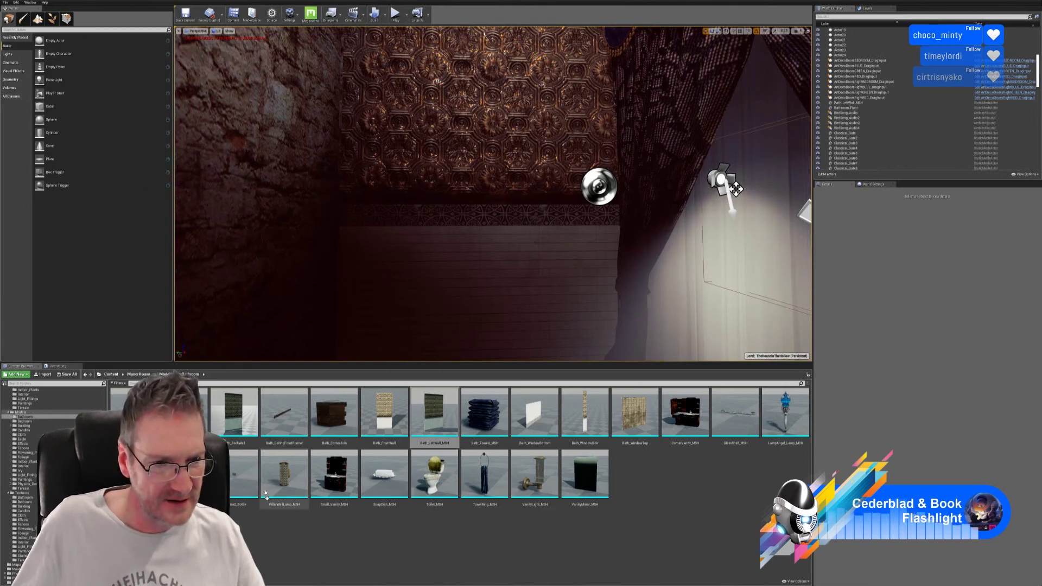
- Place the Bath_BackWall mesh against the brick wall adjoining the left wall and rotate it to face the room
right_click_drag(276, 241, 290, 331)
left_click_drag(235, 413, 470, 249)
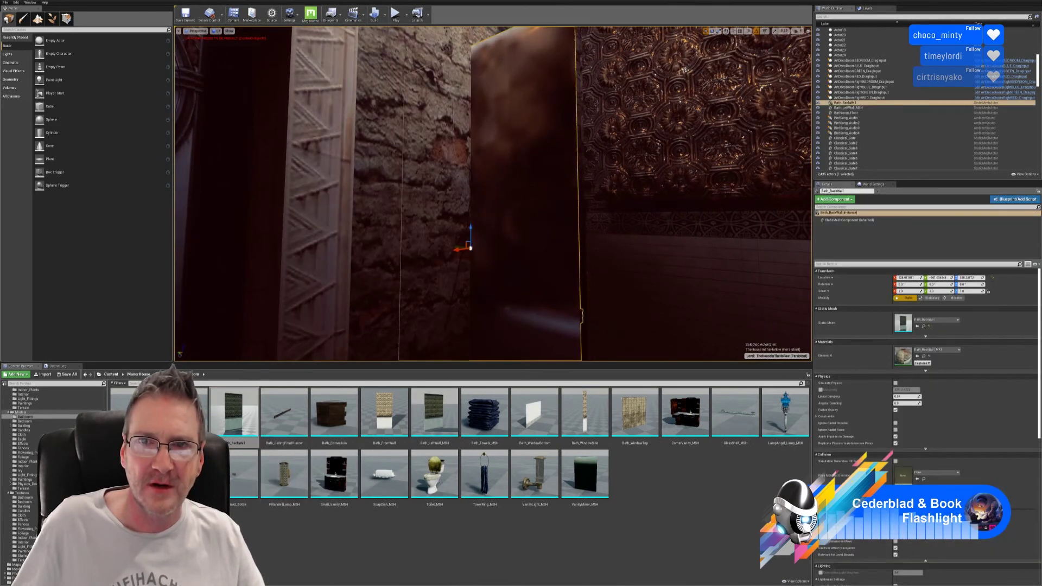
left_click(712, 31)
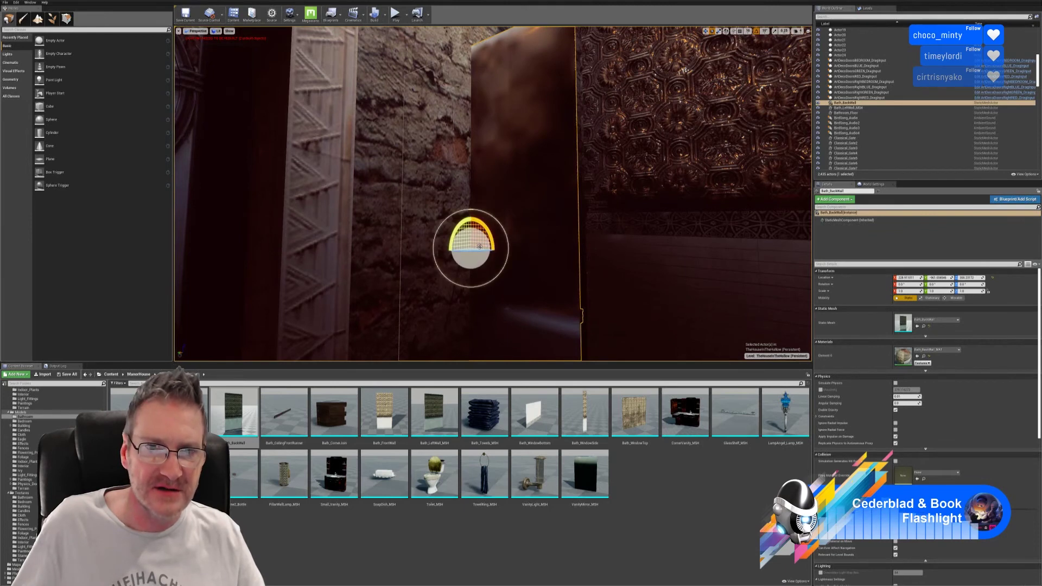
left_click_drag(472, 249, 518, 249)
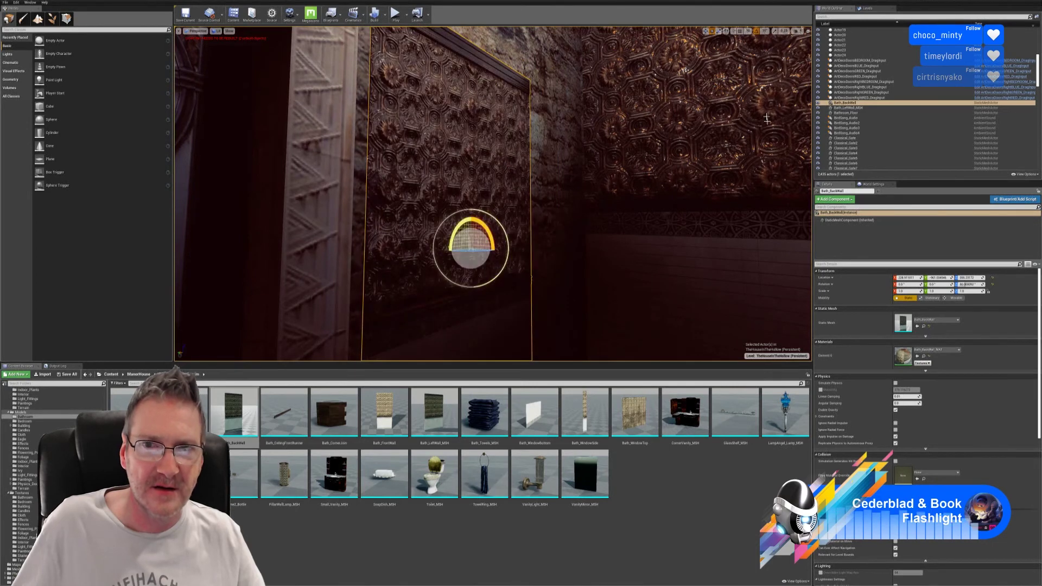
- Set the back wall's scale to about 1.86 on all three axes
left_click(904, 291)
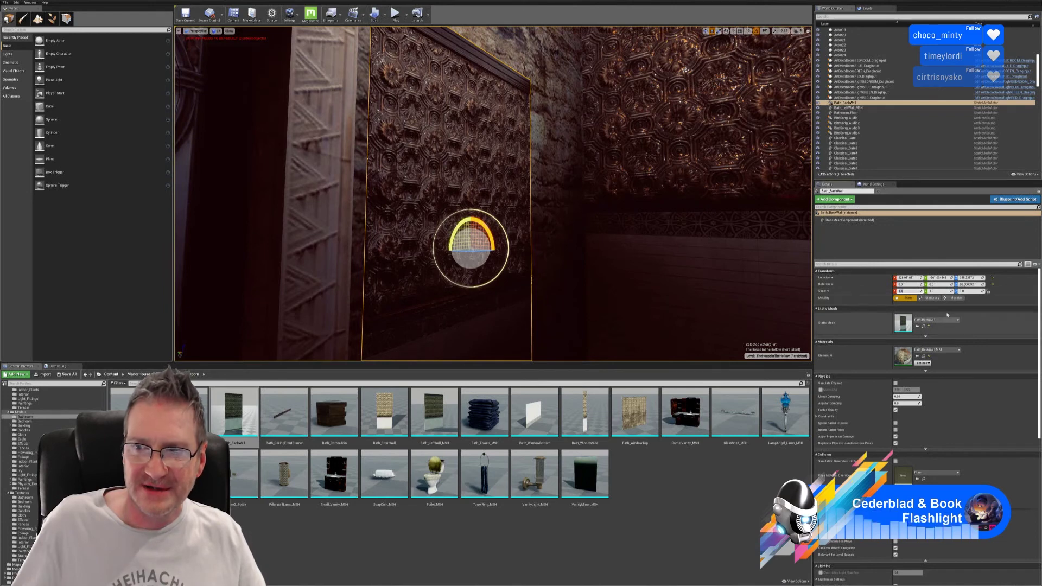
type("1.66")
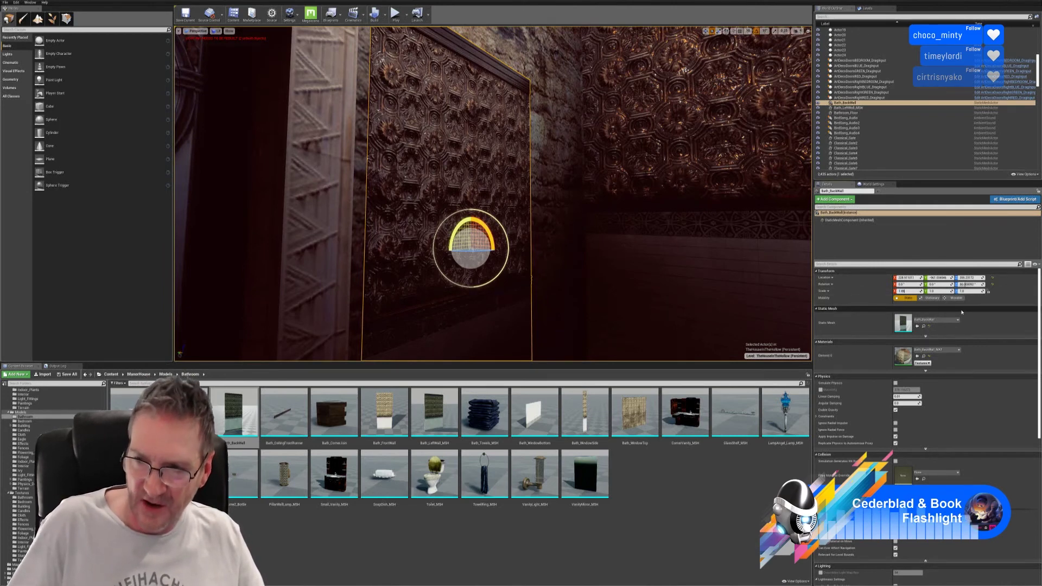
key("Return")
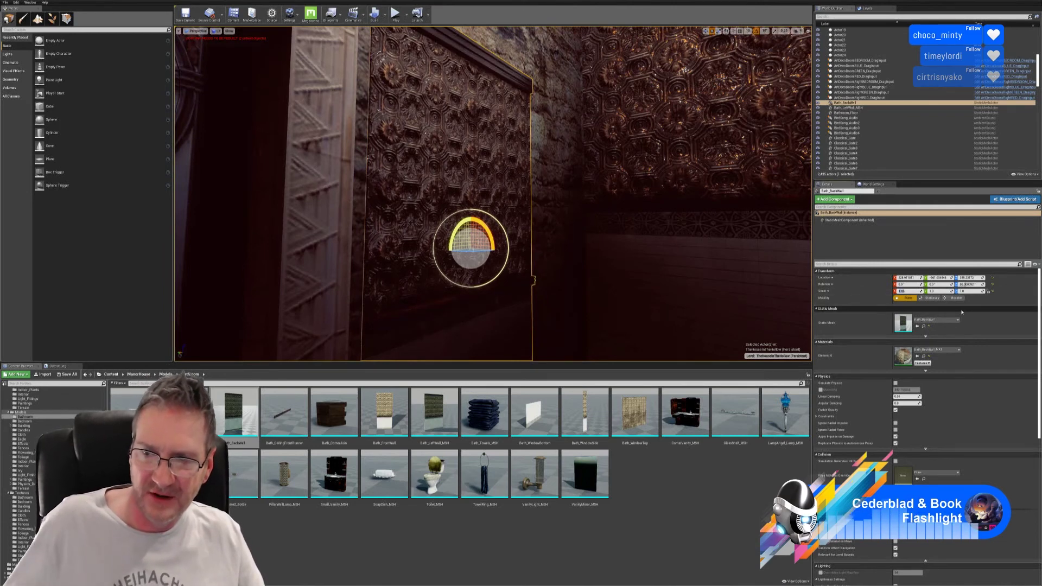
left_click(932, 291)
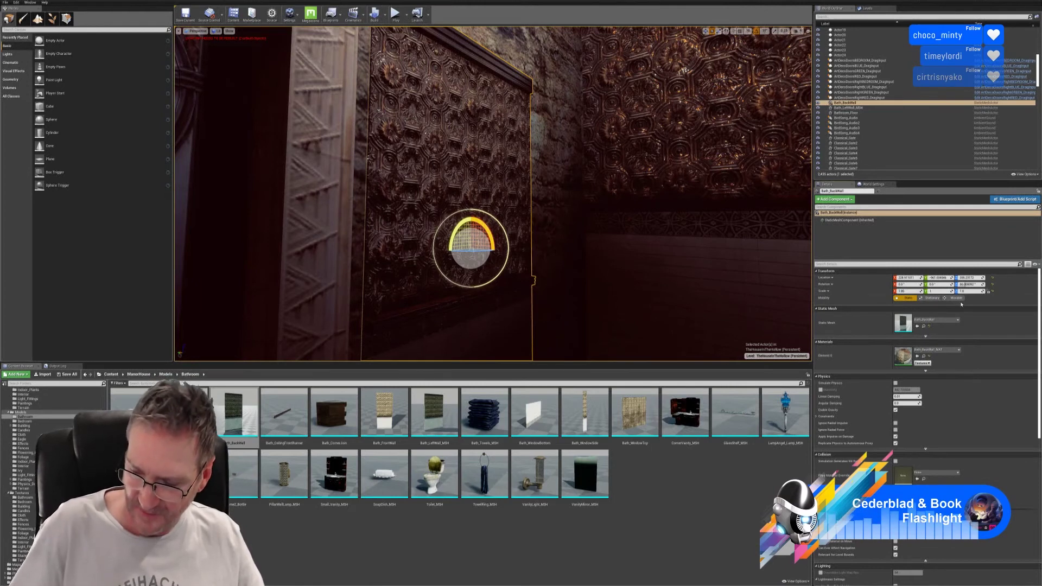
type("1.66")
key("Return")
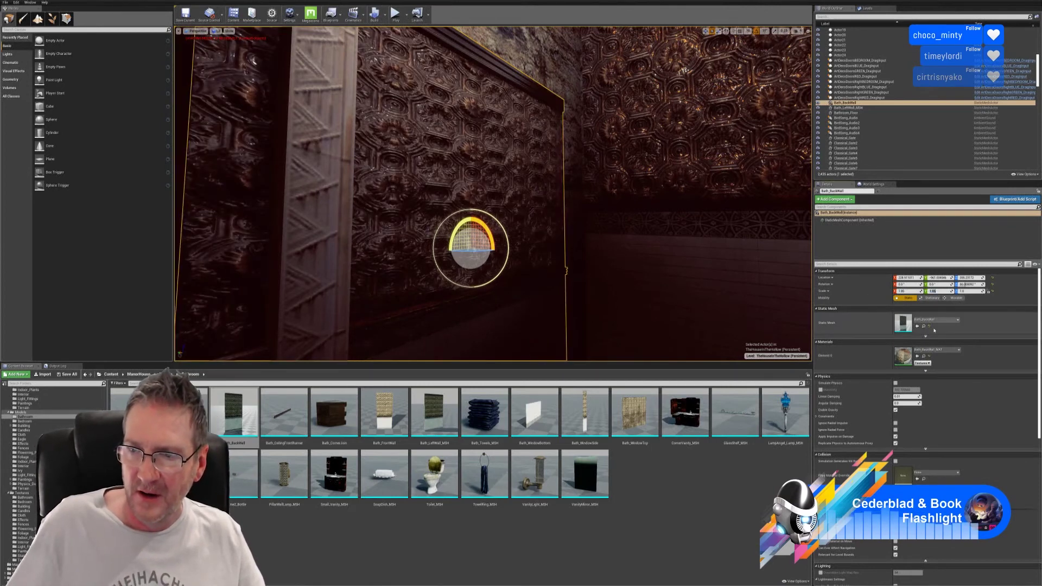
left_click(965, 291)
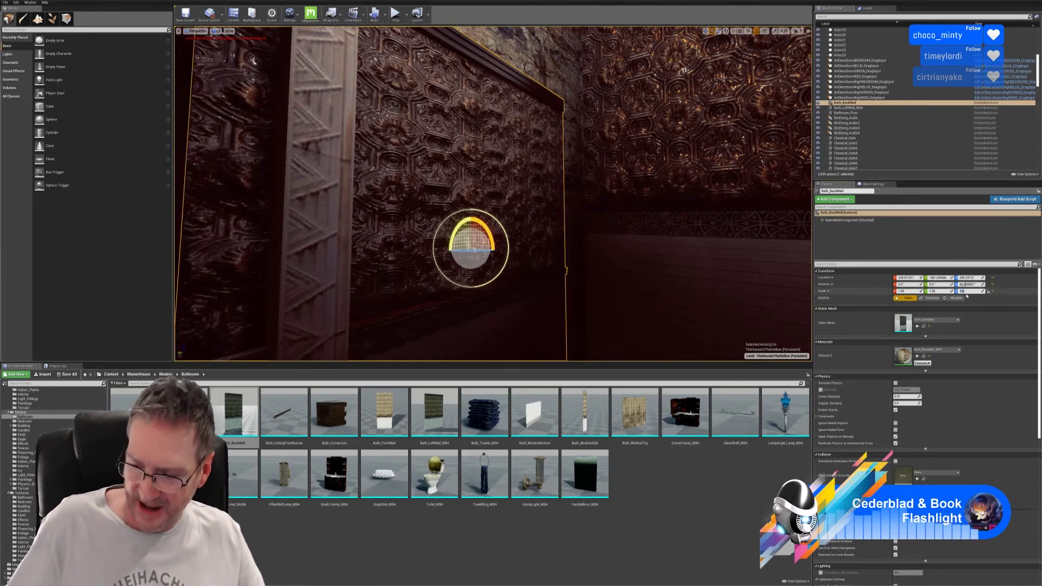
type("1.66")
key("Return")
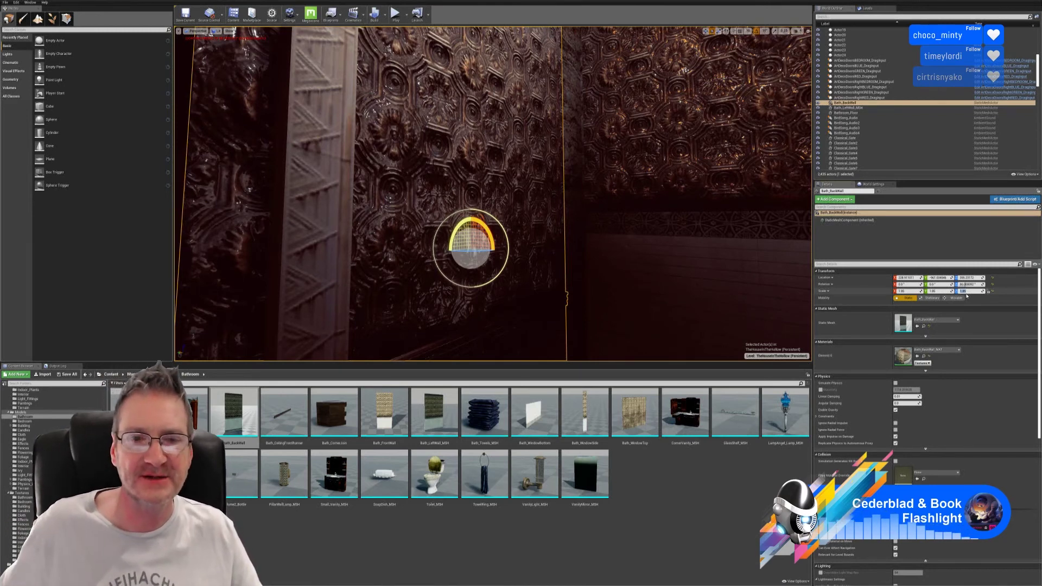
- Raise the back wall and slide it into the corner so its tile and trim bands line up with the left wall's
left_click(705, 31)
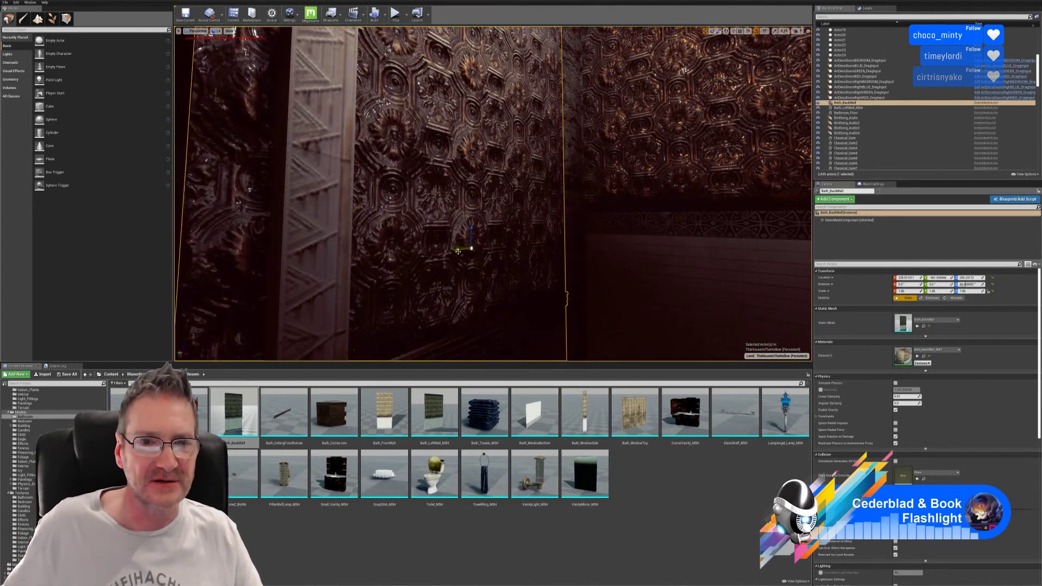
left_click_drag(458, 249, 552, 113)
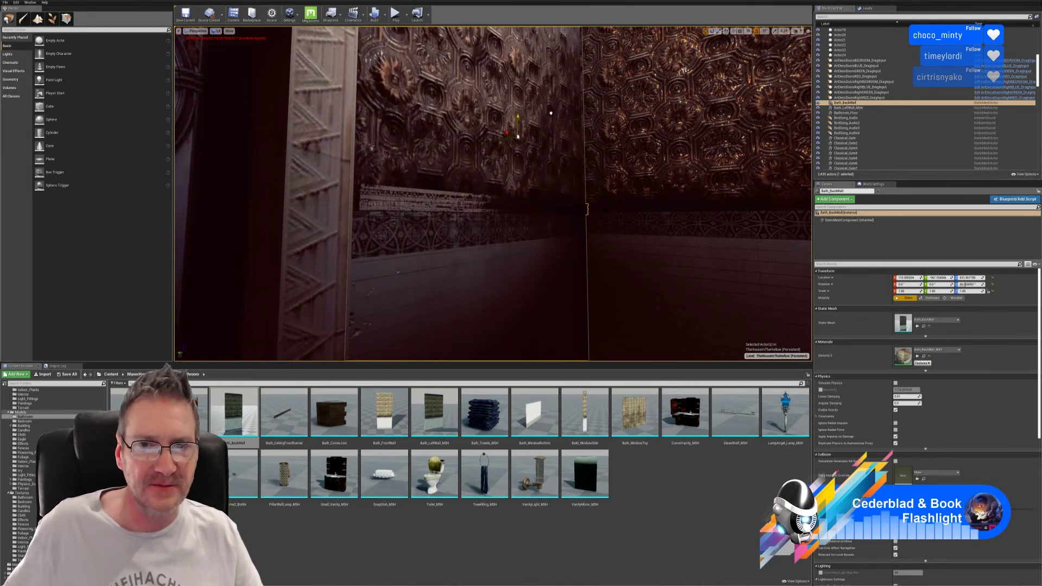
right_click_drag(596, 139, 625, 108)
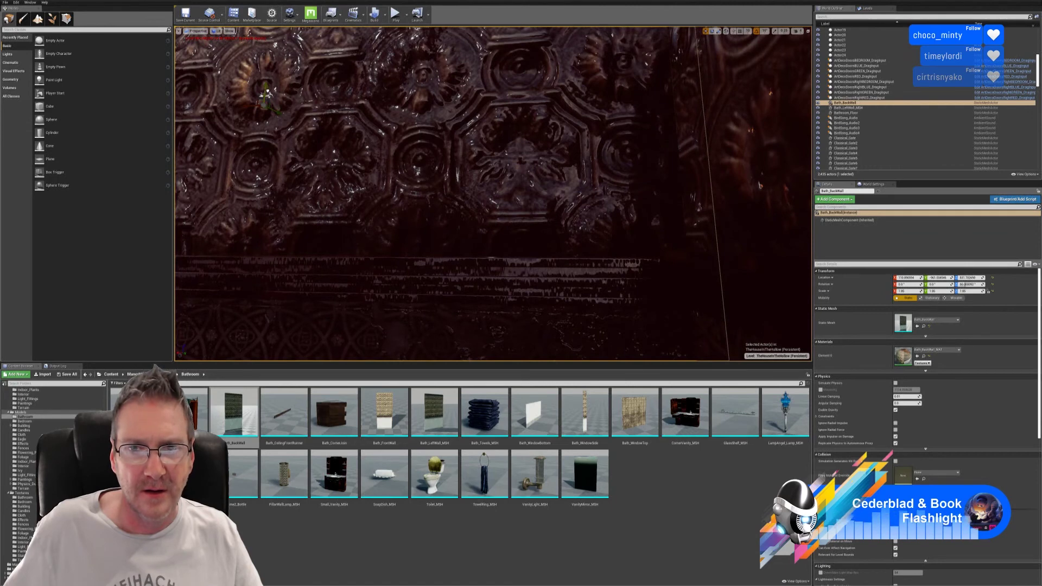
left_click_drag(272, 88, 278, 85)
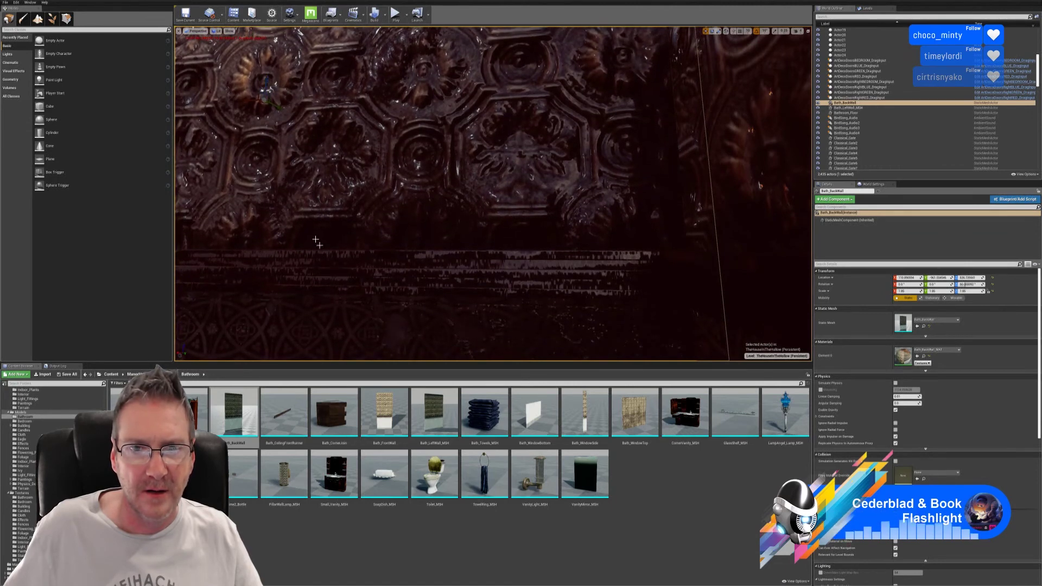
right_click_drag(317, 242, 299, 226)
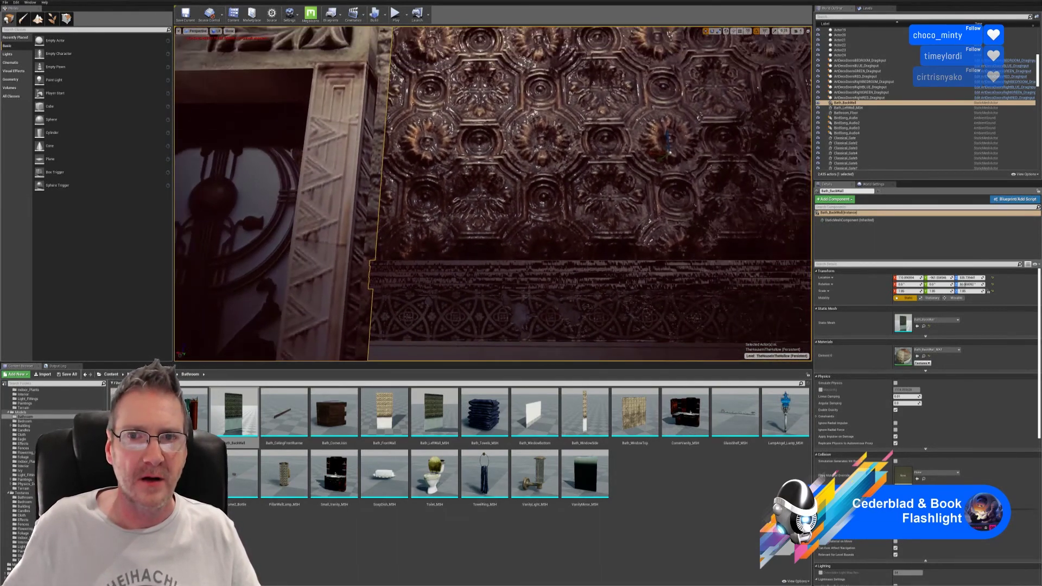
- Shift the back wall slightly out from the surface behind it so its trim clears the overlap, and clear the selection
left_click_drag(650, 155, 629, 150)
mouse_move(646, 182)
right_mouse_down()
mouse_move(706, 192)
mouse_move(670, 189)
mouse_move(684, 163)
mouse_move(665, 182)
right_mouse_up()
key("Escape")
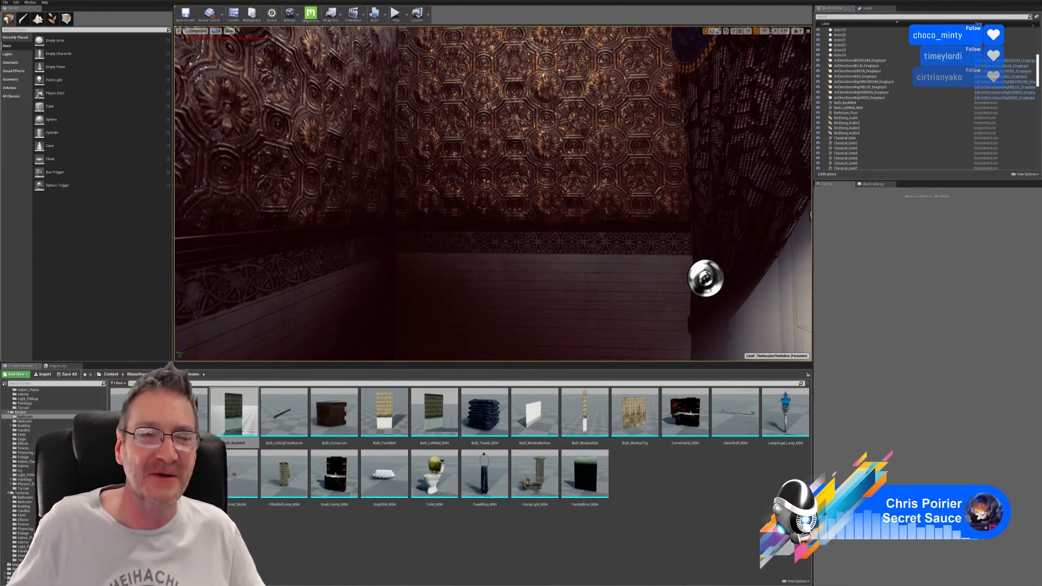
- Duplicate the left wall and move the copy across the room toward the opposite side
right_click_drag(540, 202, 562, 209)
left_click(518, 216)
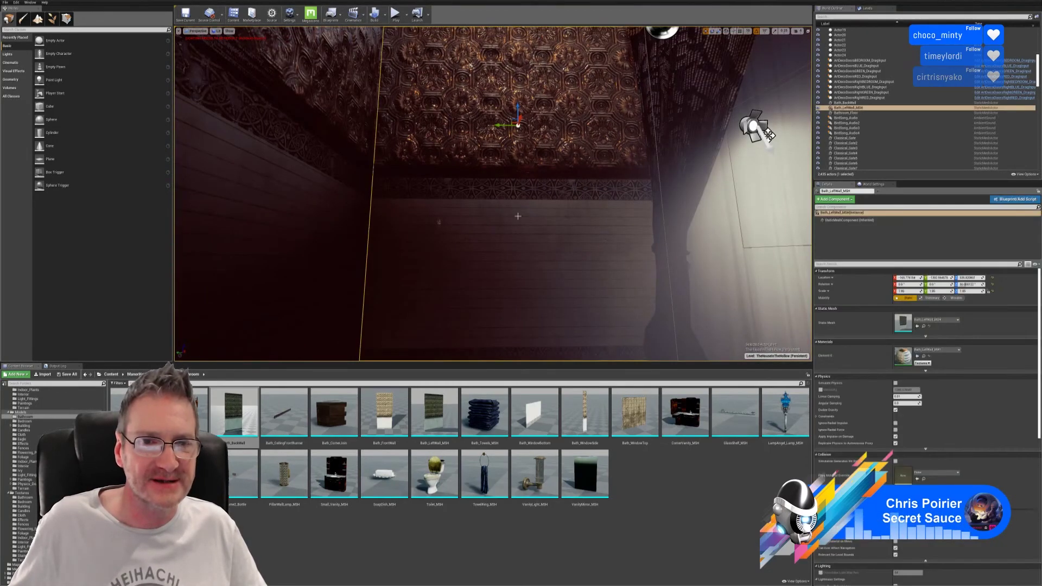
right_click(518, 216)
mouse_move(537, 333)
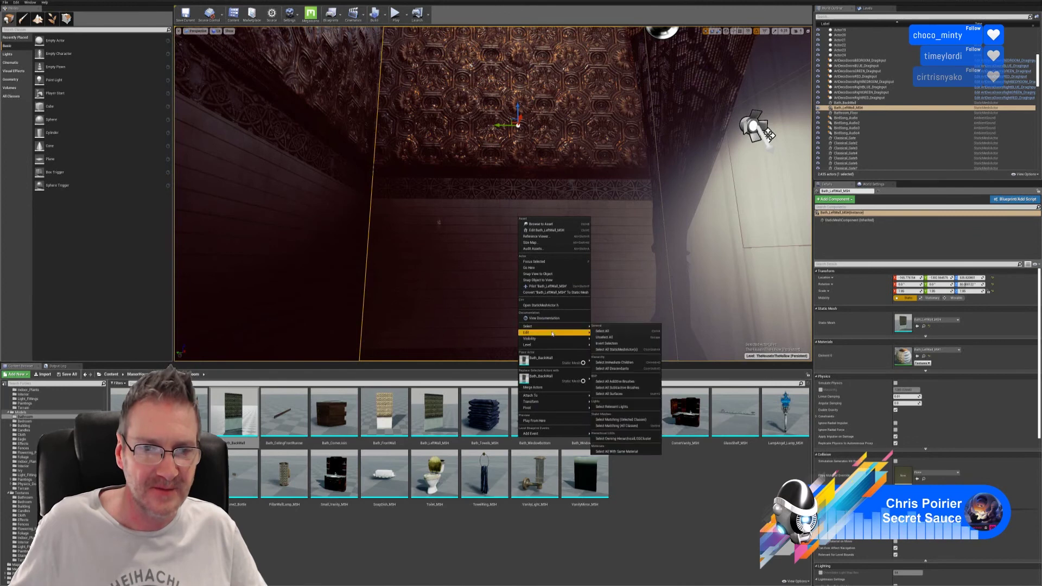
left_click(617, 357)
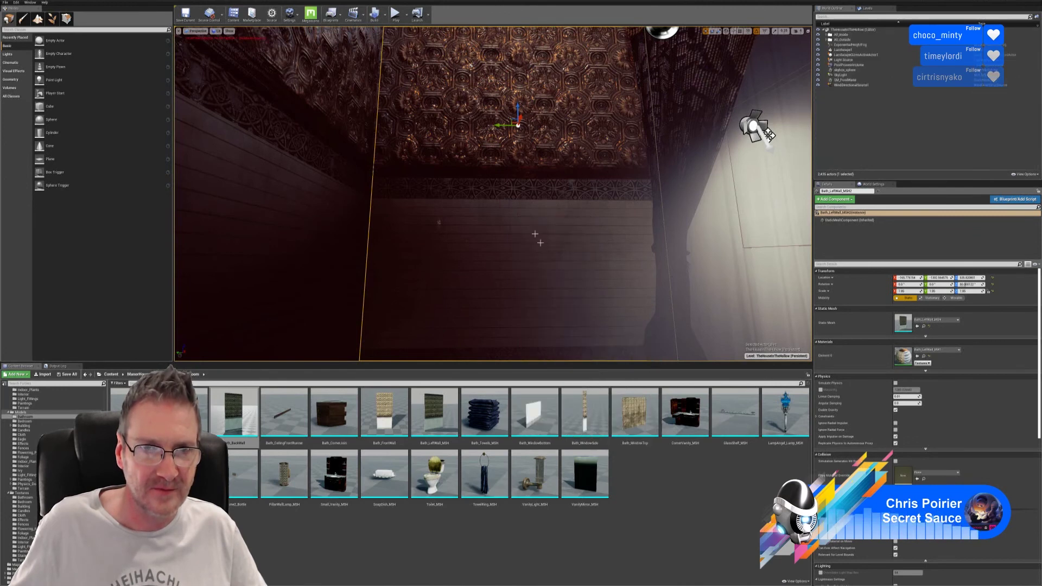
right_click_drag(597, 326, 570, 315)
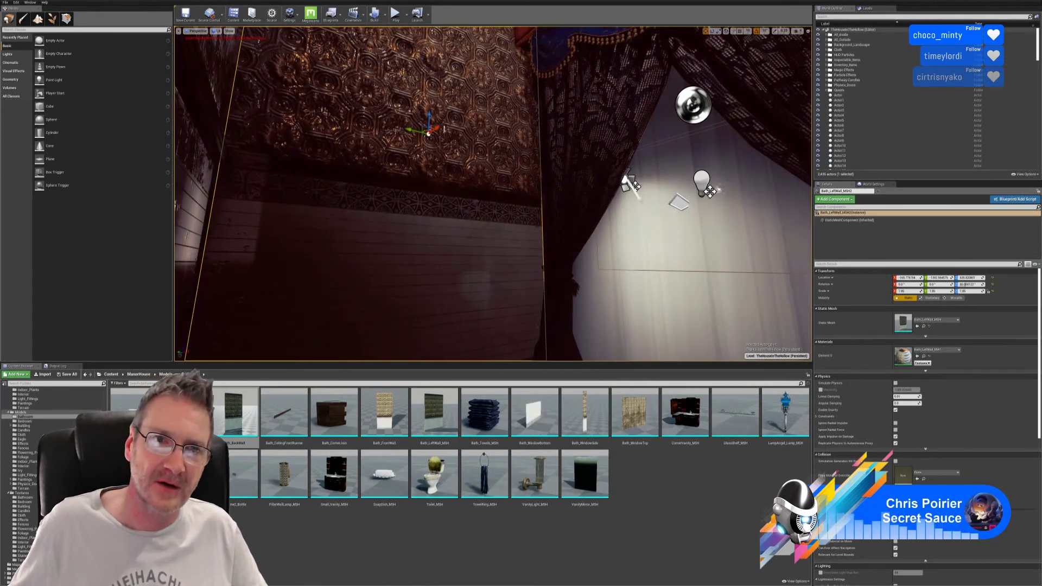
left_click_drag(437, 130, 543, 114)
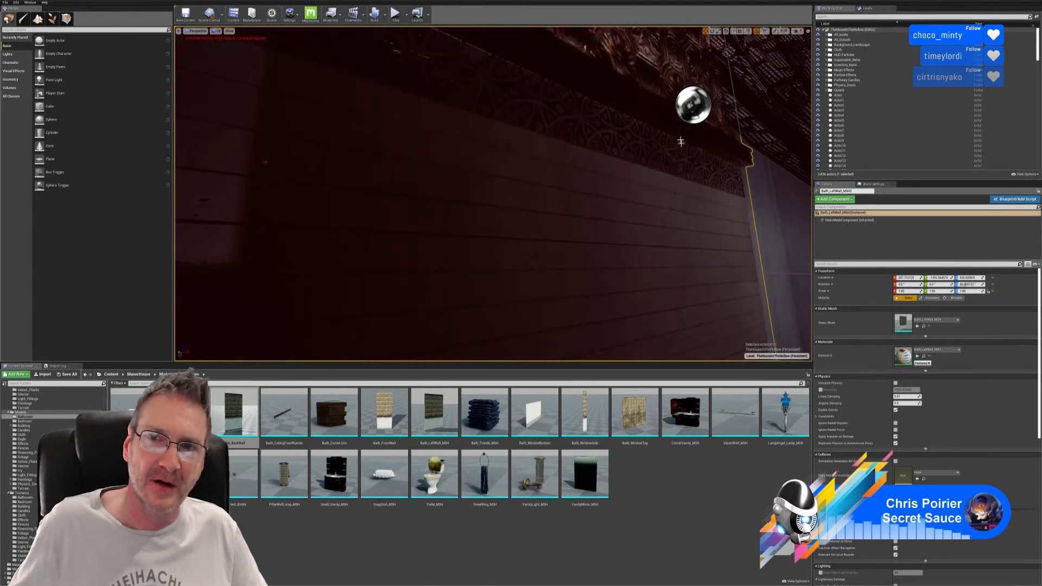
- Rotate the copied wall 180 degrees to face the room and move it toward the brick wall opposite the left wall
right_click_drag(543, 114, 576, 138)
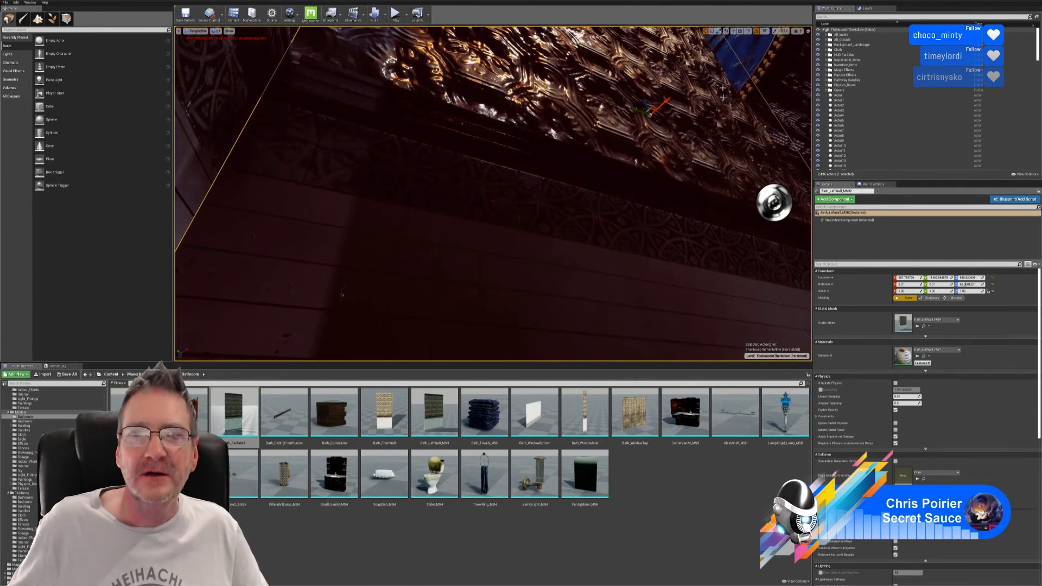
left_click(712, 31)
left_click_drag(665, 97, 635, 133)
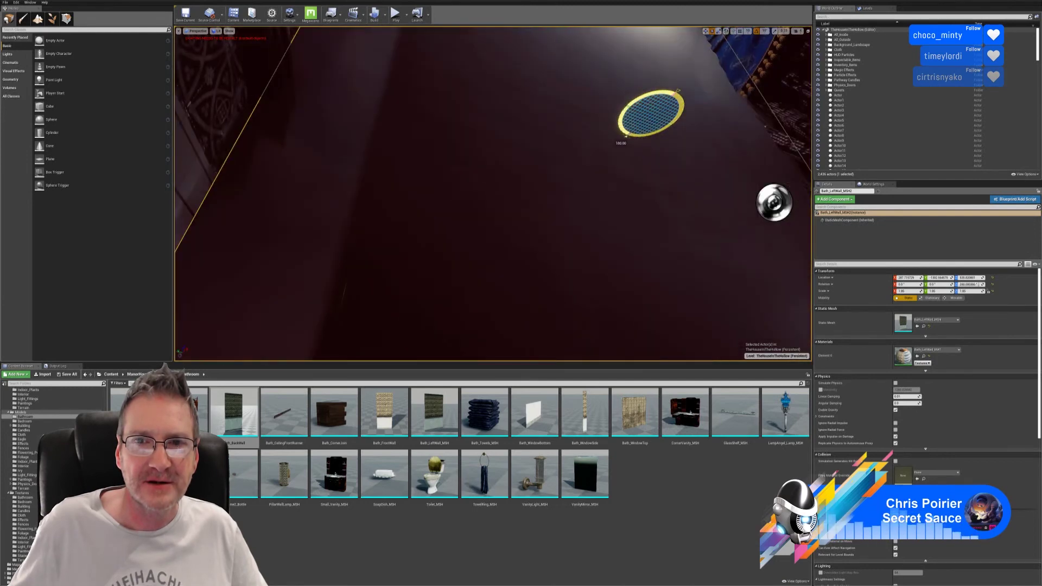
left_click(706, 31)
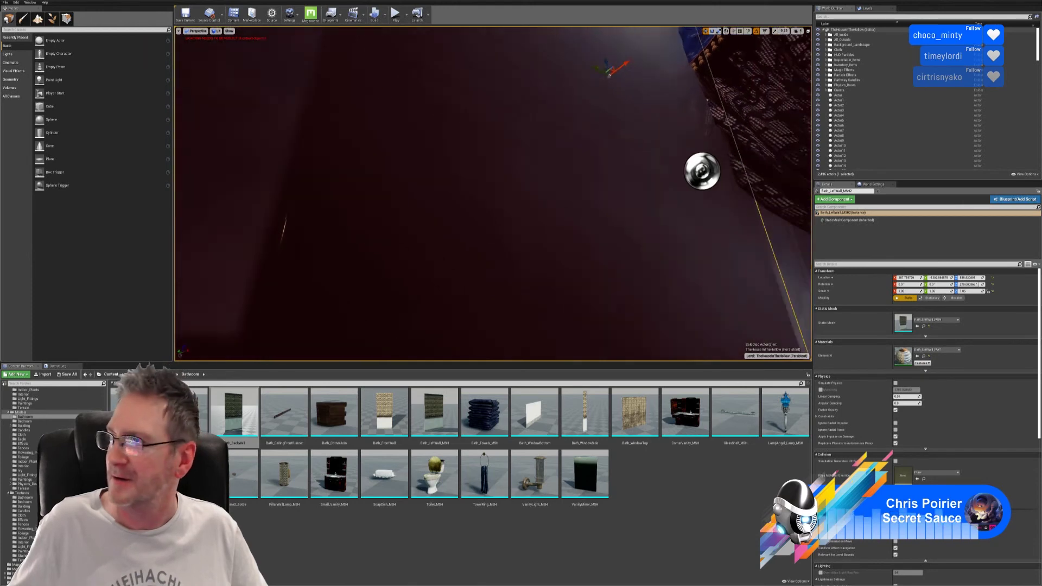
right_click_drag(493, 194, 586, 222)
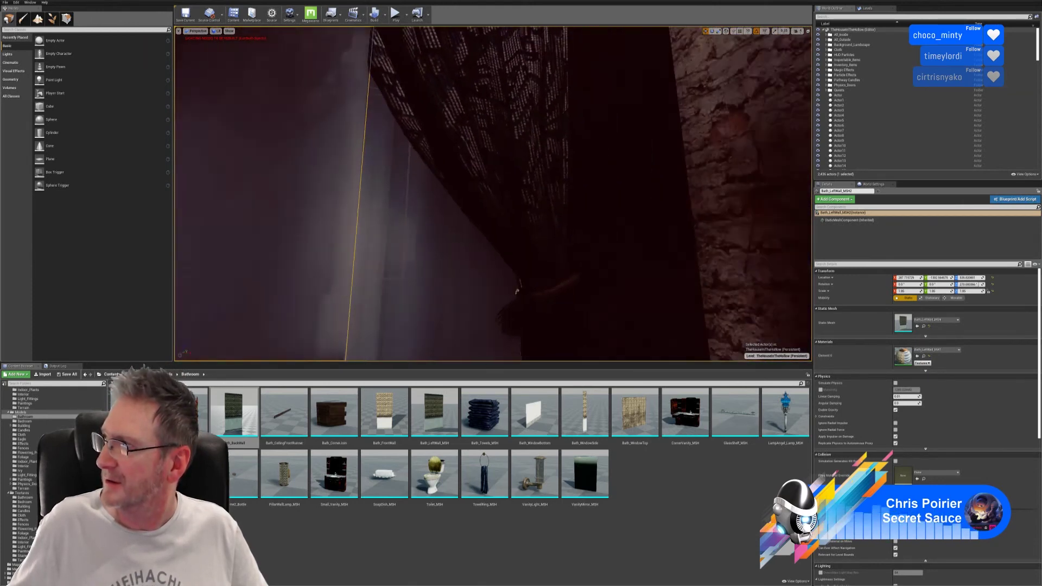
right_click_drag(517, 292, 477, 173)
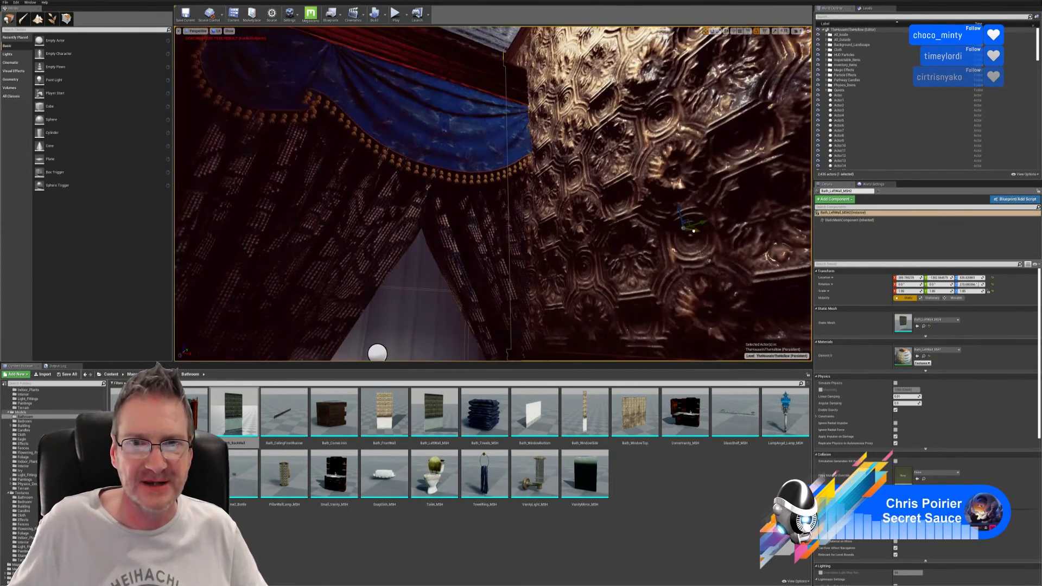
left_click_drag(694, 231, 848, 250)
- Fine-tune the back wall's position where it meets the left wall in the corner
right_click_drag(718, 272, 760, 286)
left_click(518, 212)
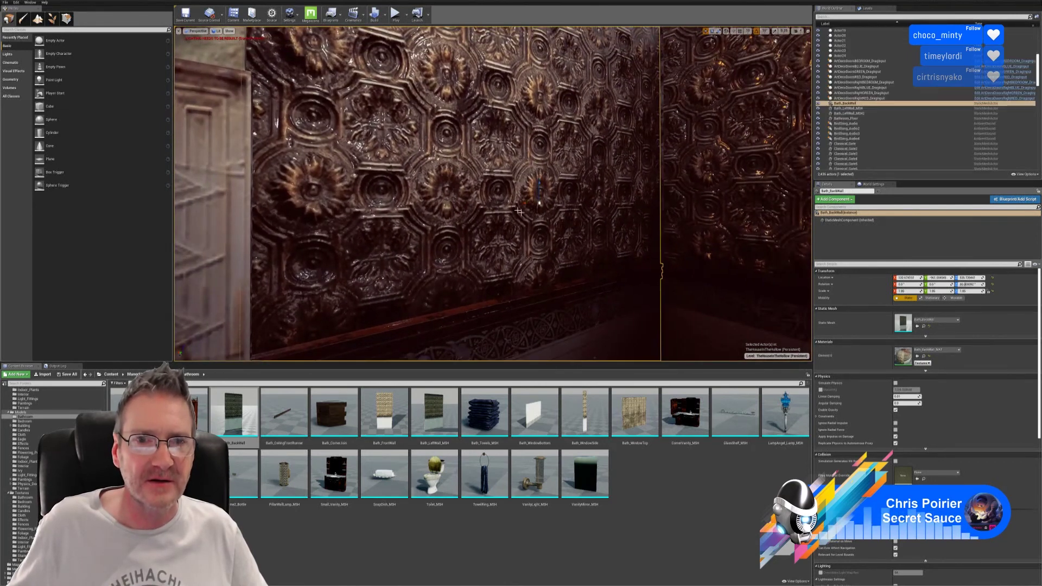
left_click_drag(525, 203, 522, 204)
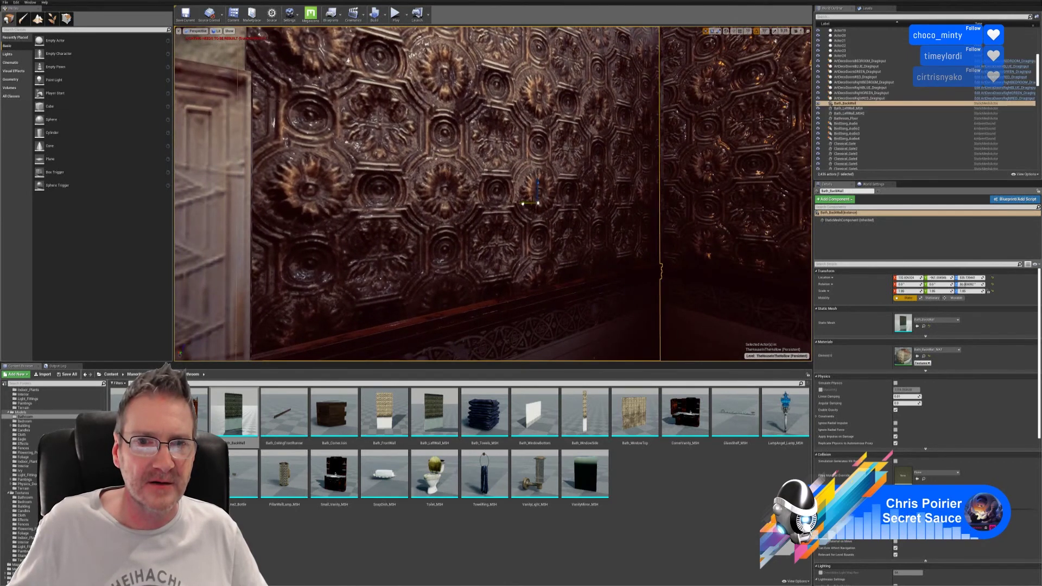
key("ctrl+z")
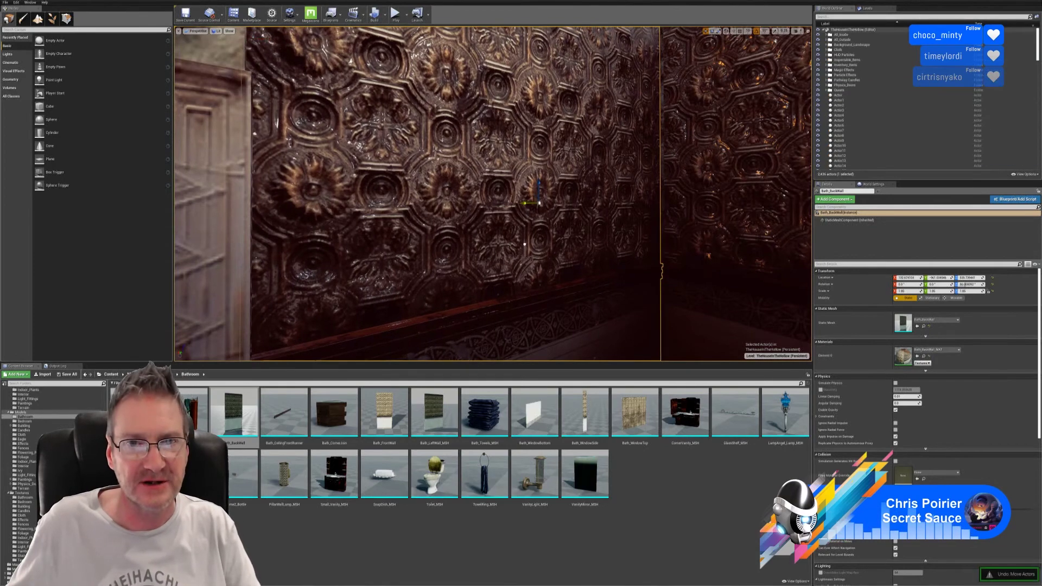
right_click_drag(518, 212, 538, 252)
left_click_drag(504, 234, 493, 230)
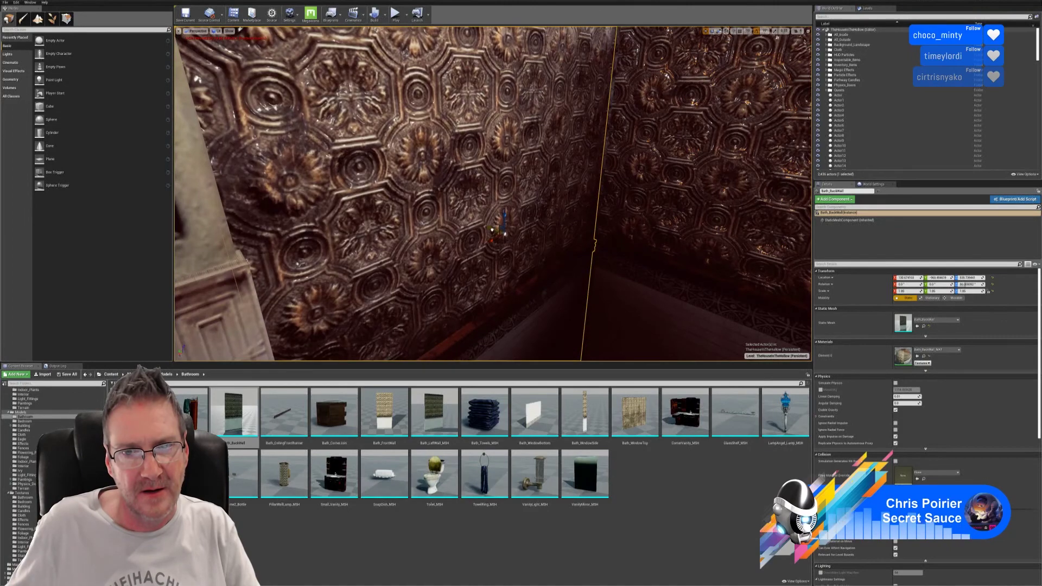
- Slide the copied wall along the side opposite the left wall to fit its space, adjust its depth, and clear the selection
right_click_drag(493, 230, 547, 313)
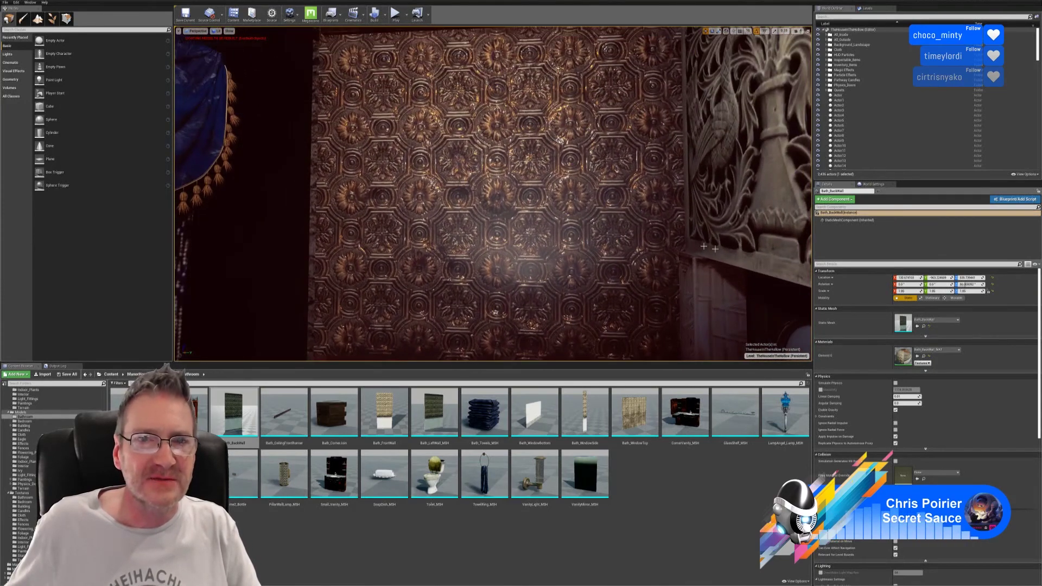
left_click(547, 313)
left_click_drag(514, 301, 507, 300)
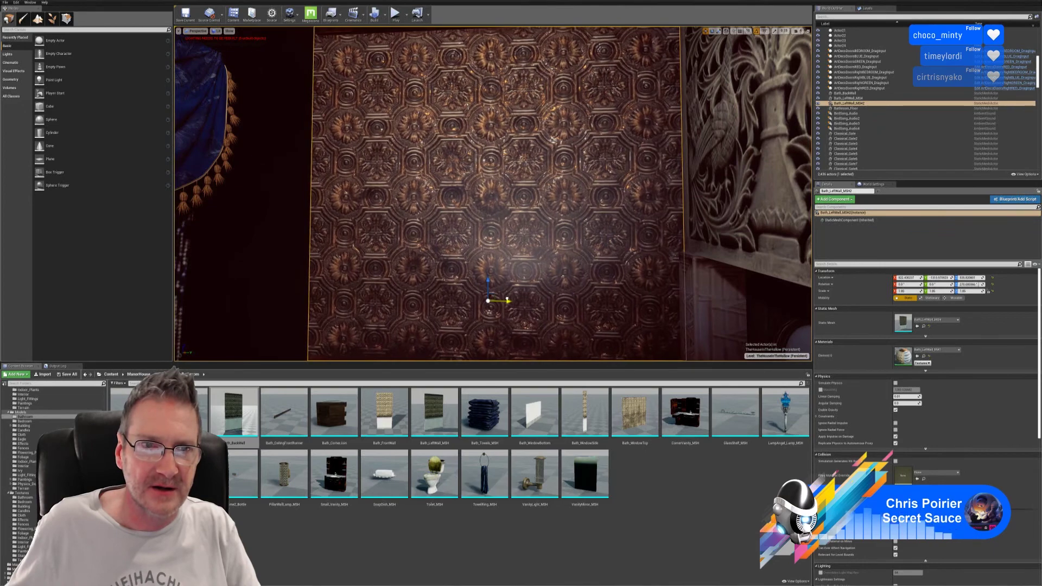
right_click_drag(507, 299, 665, 191)
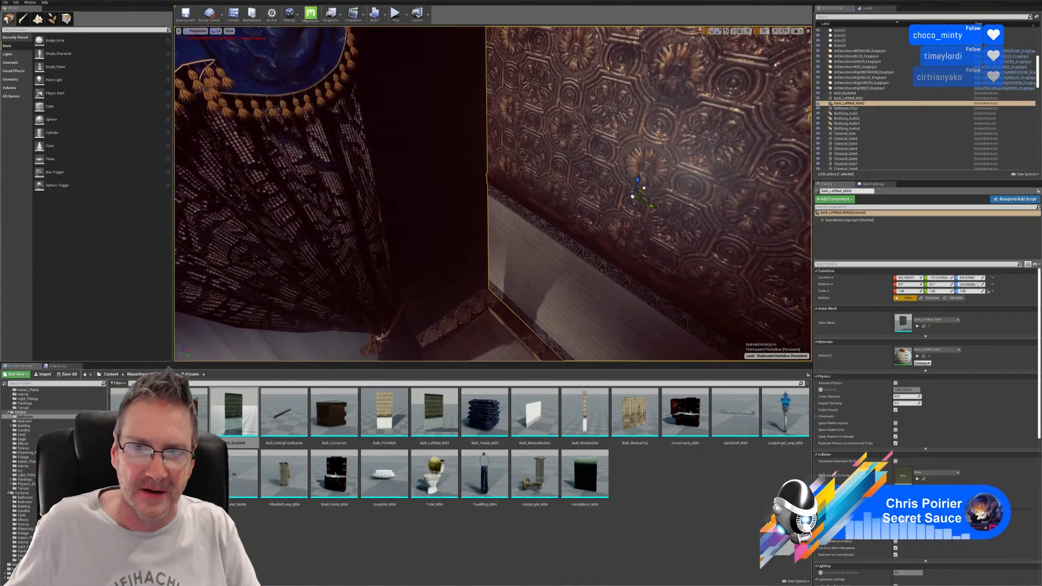
left_click_drag(635, 186, 646, 187)
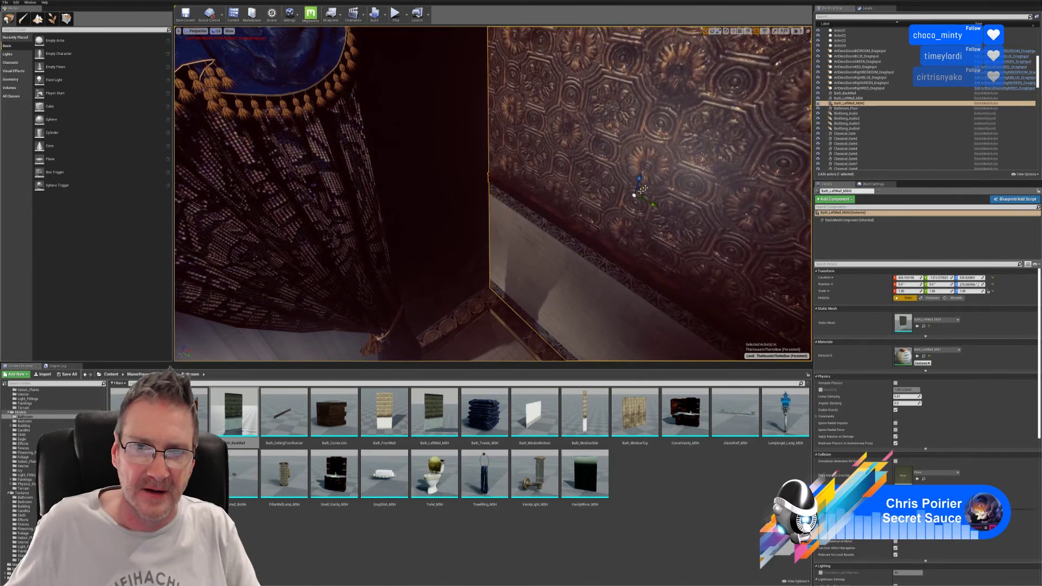
left_click(448, 304)
right_click_drag(449, 304, 624, 304)
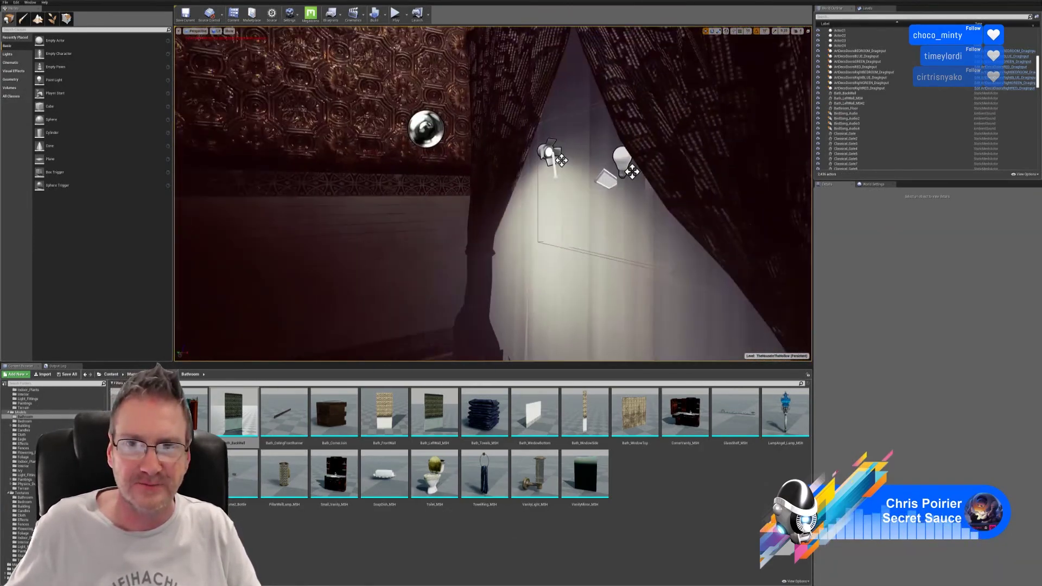
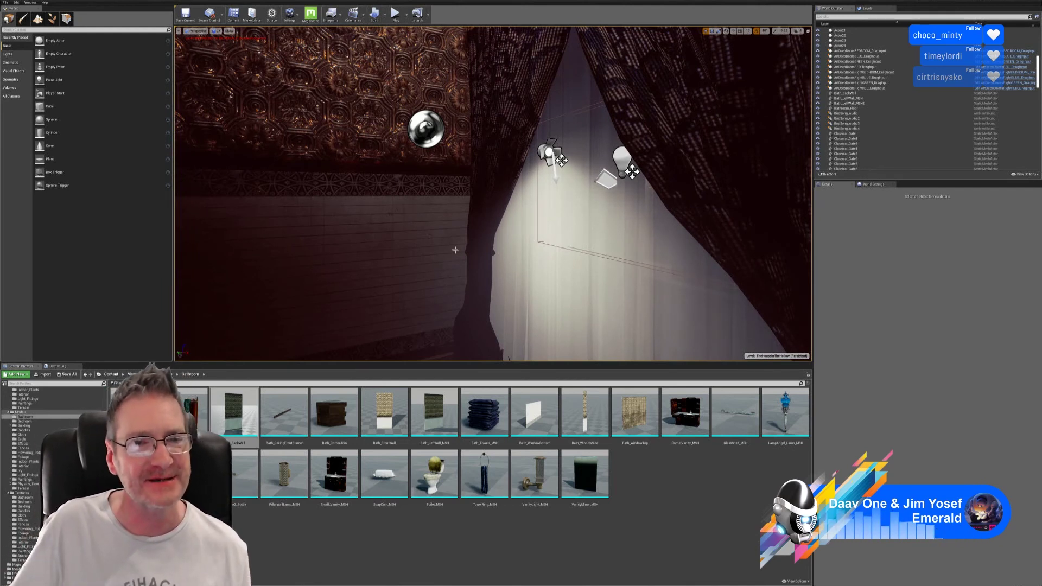
mouse_move(491, 272)
right_mouse_down()
mouse_move(475, 217)
mouse_move(497, 215)
mouse_move(488, 201)
mouse_move(489, 228)
mouse_move(502, 217)
mouse_move(503, 277)
right_mouse_up()
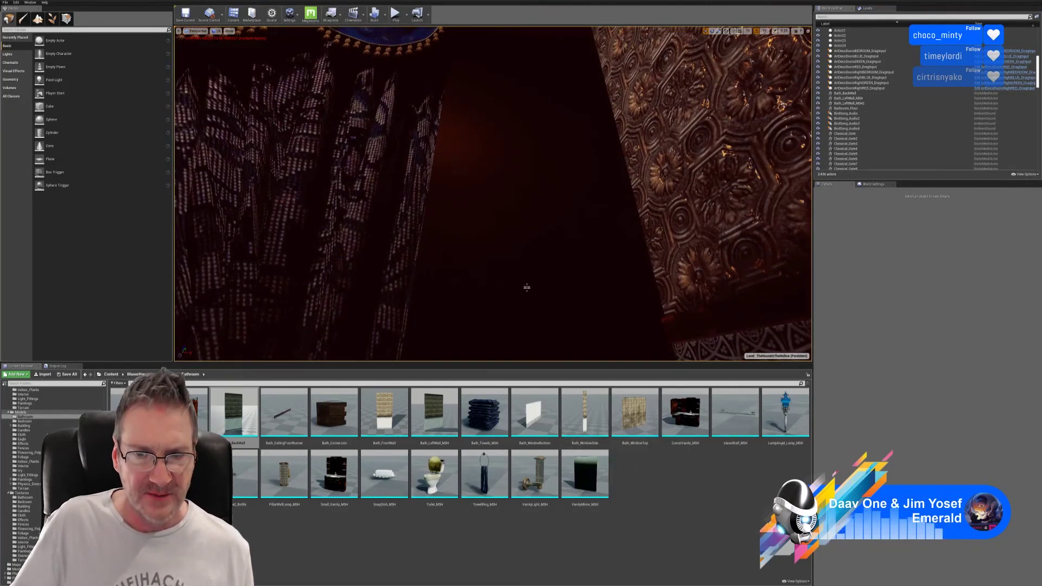
mouse_move(525, 288)
right_mouse_down()
mouse_move(511, 291)
mouse_move(488, 260)
mouse_move(530, 307)
right_mouse_up()
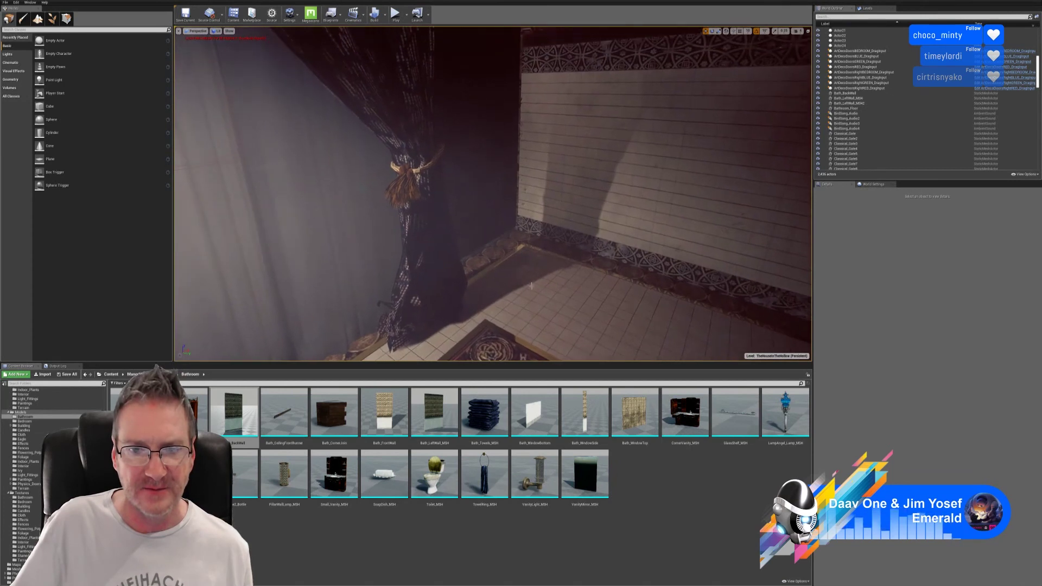
- Place the Bath_WindowSide mesh on the floor near the wall, rotate it 90 degrees and scale it up equally on all axes
left_click_drag(593, 411, 569, 311)
left_click(712, 31)
left_click_drag(571, 307, 568, 311)
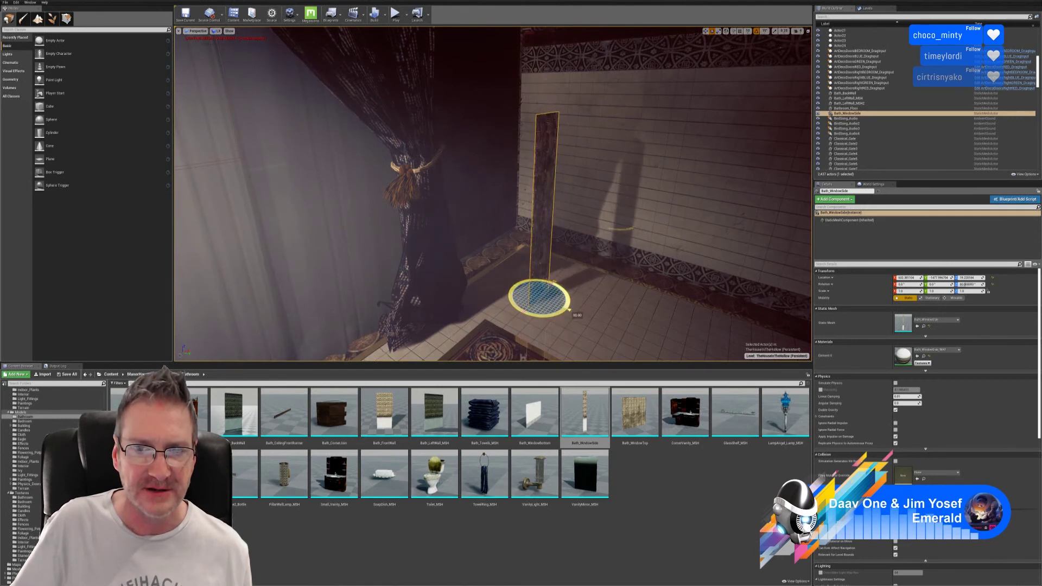
left_click(705, 31)
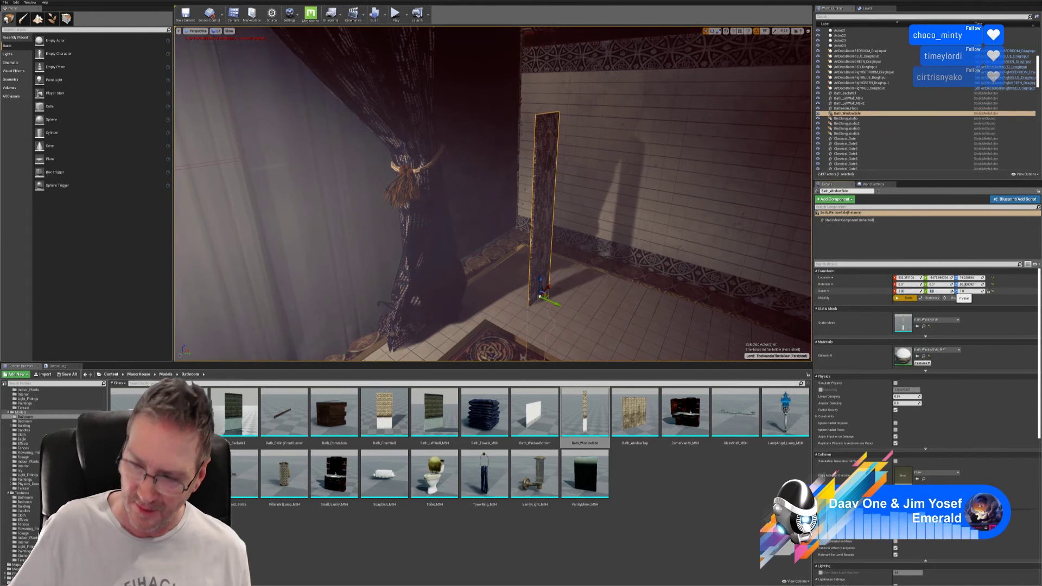
key("Return")
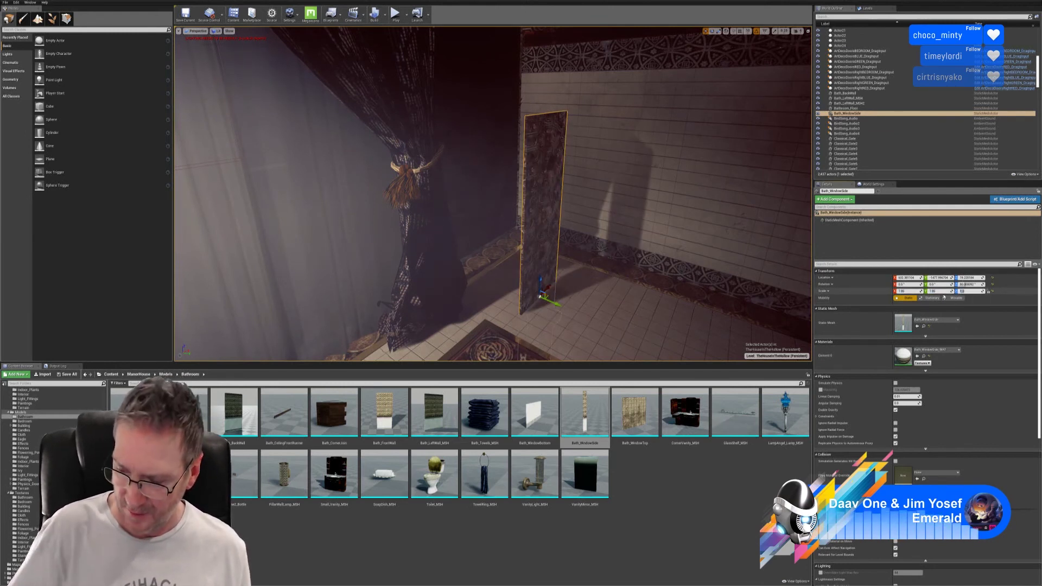
key("Return")
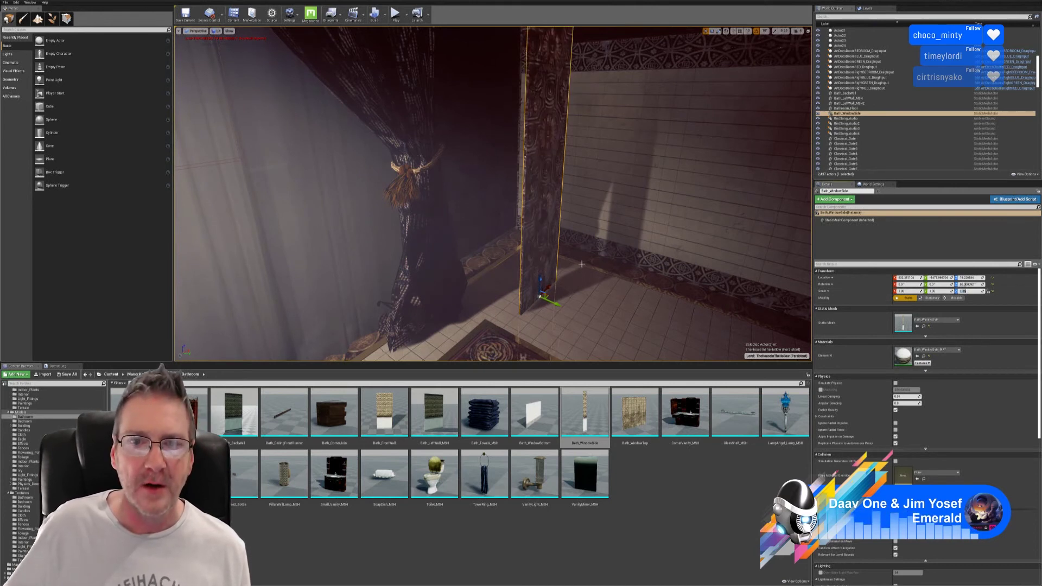
- Raise the window side panel so its lower end meets the floor, and slide it back toward the curtained window
left_click_drag(541, 281, 551, 28)
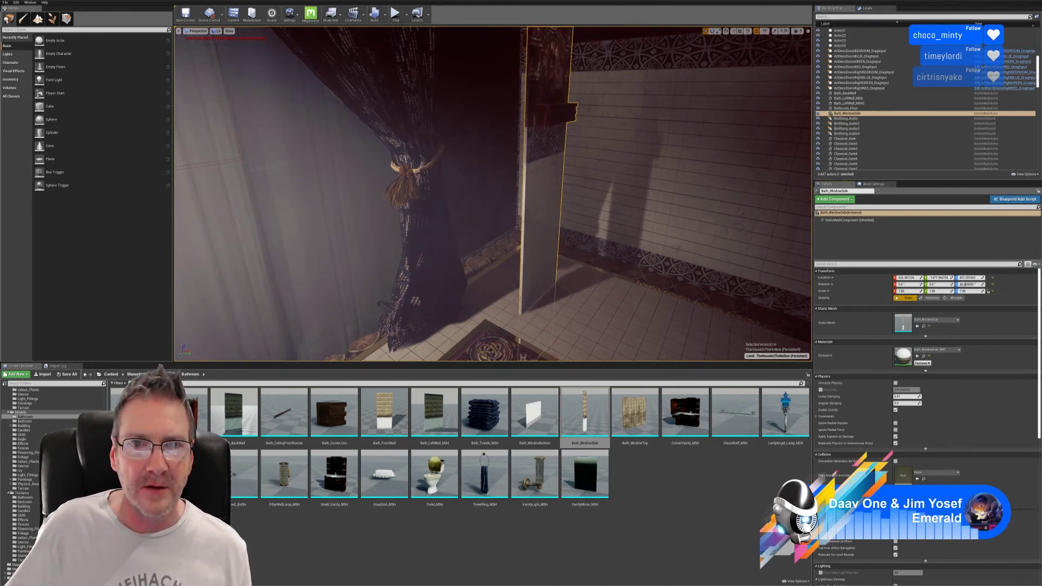
right_click_drag(599, 157, 599, 95)
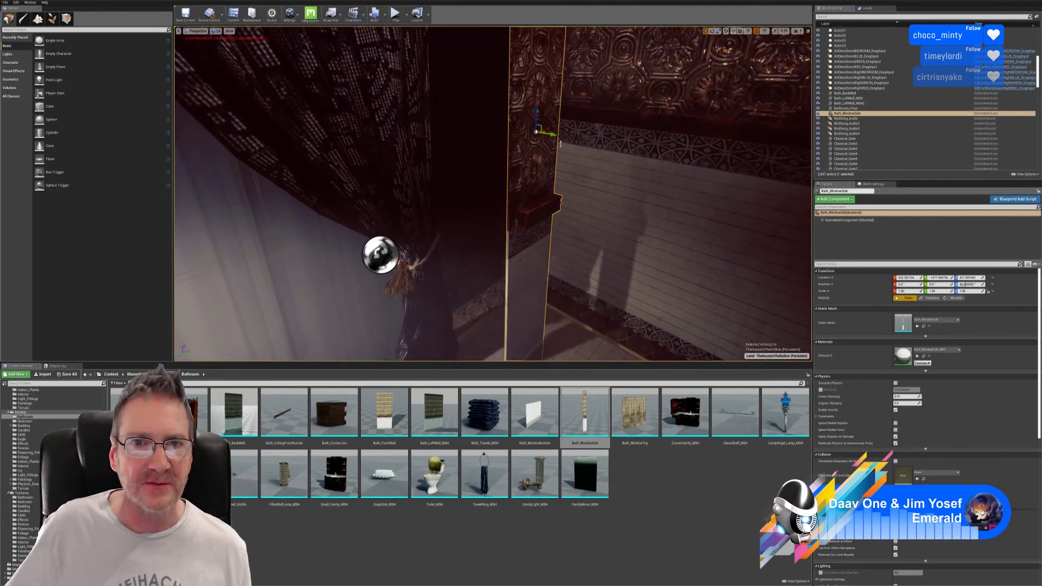
left_click_drag(552, 135, 468, 145)
right_click_drag(528, 165, 252, 103)
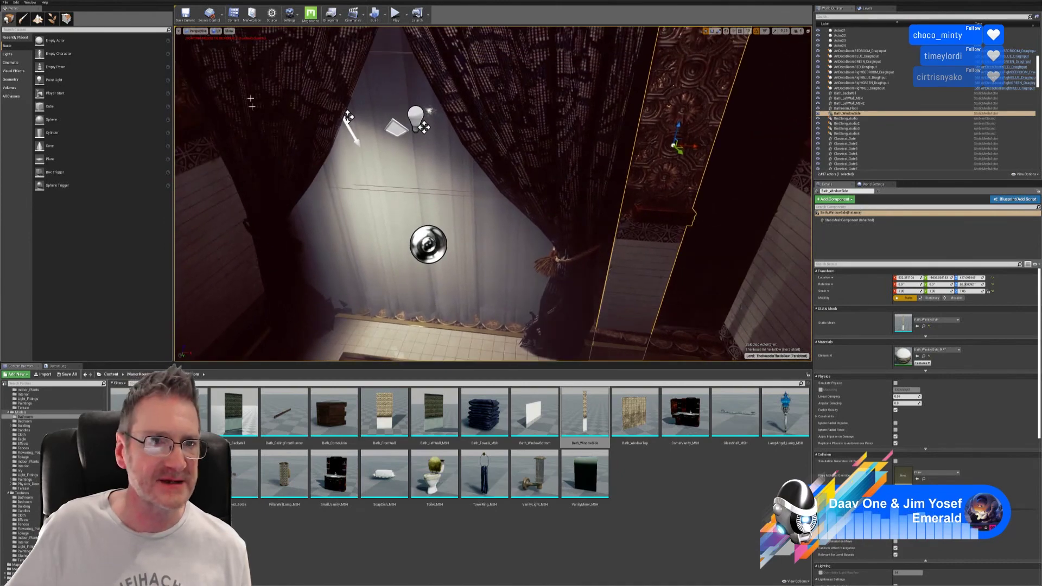
- Move the window side panel across to the opposite corner beside the curtains, fine-tune its height and clear the selection
right_click_drag(233, 212, 277, 304)
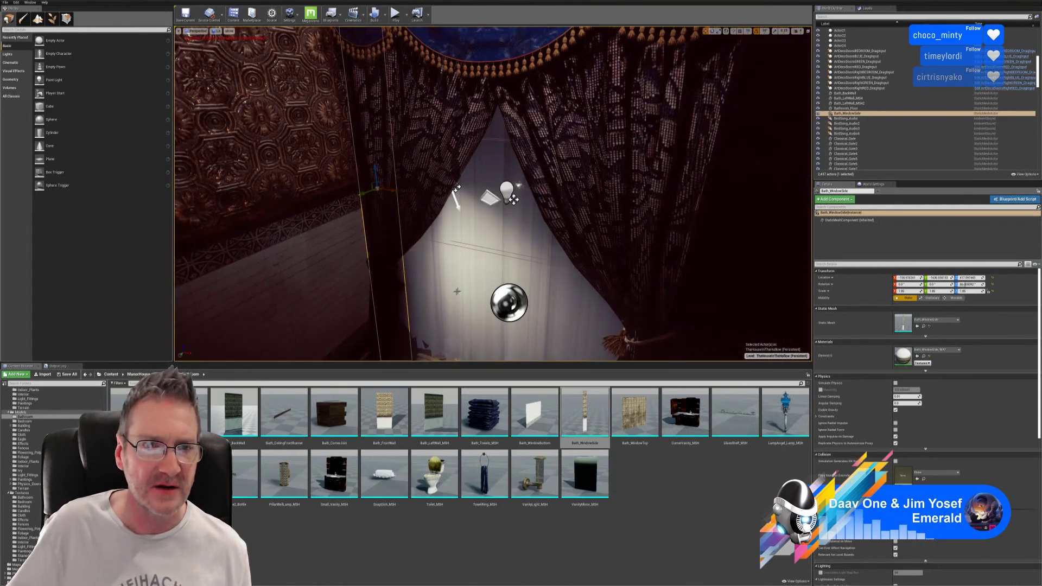
right_click_drag(457, 292, 429, 304)
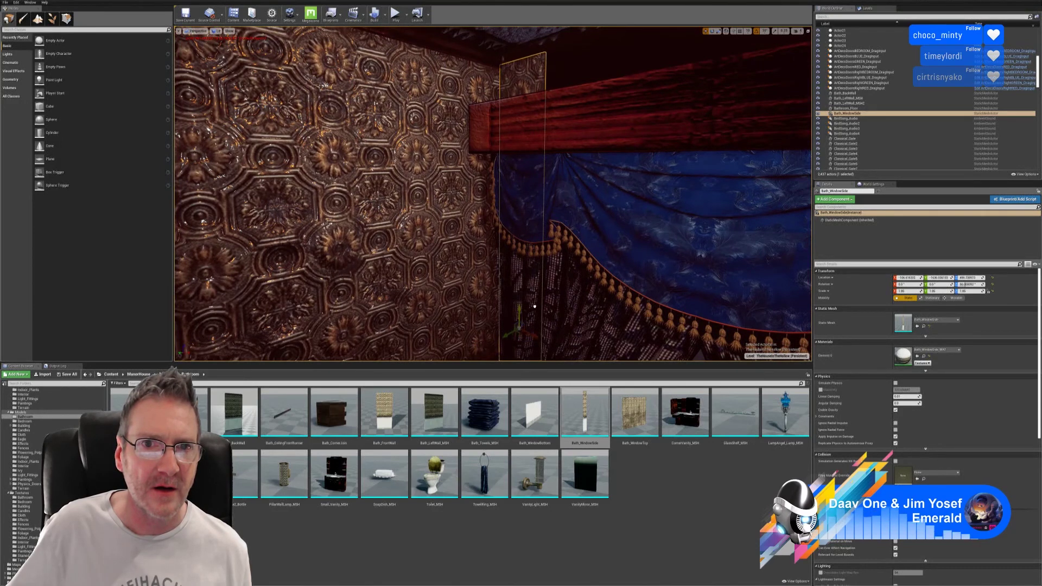
left_click_drag(534, 306, 538, 300)
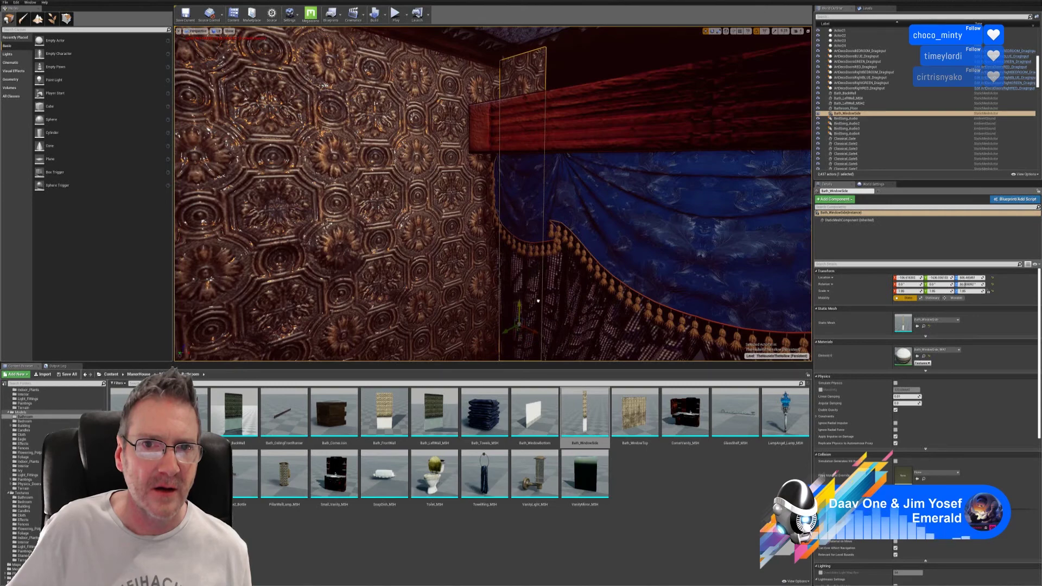
key("Escape")
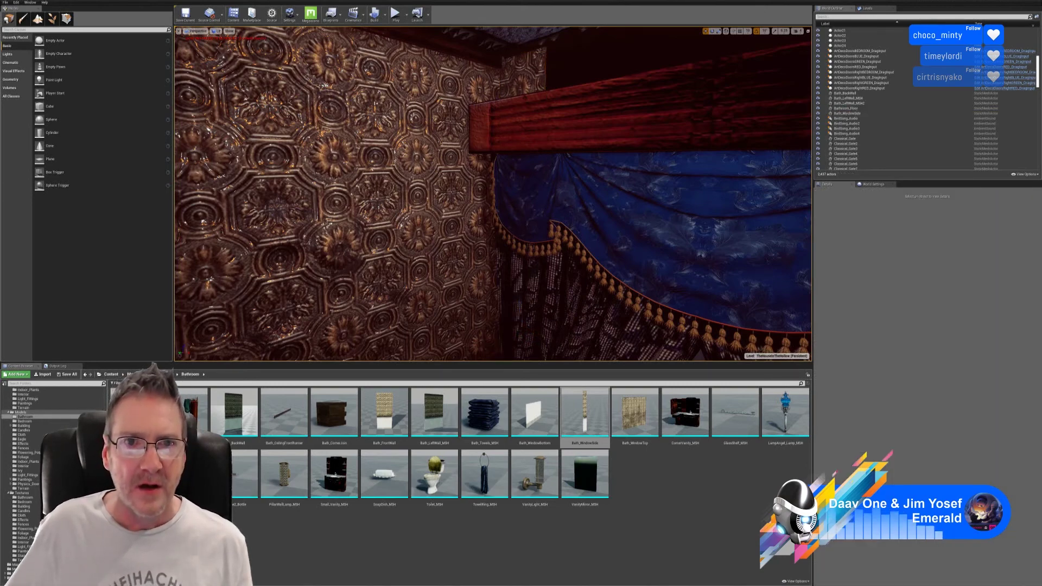
right_click_drag(533, 302, 727, 111)
left_click(576, 122)
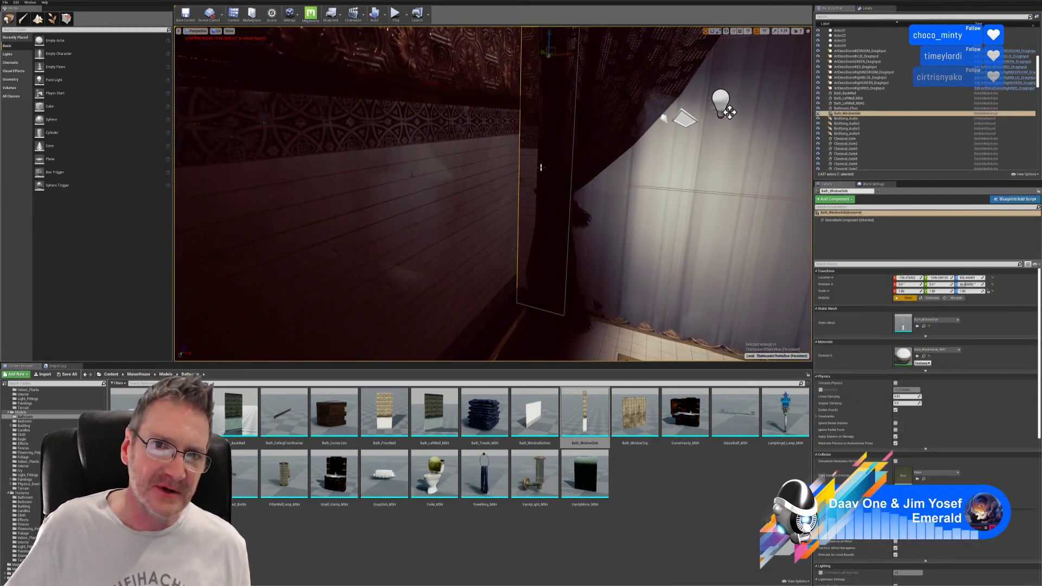
right_click_drag(580, 121, 579, 121)
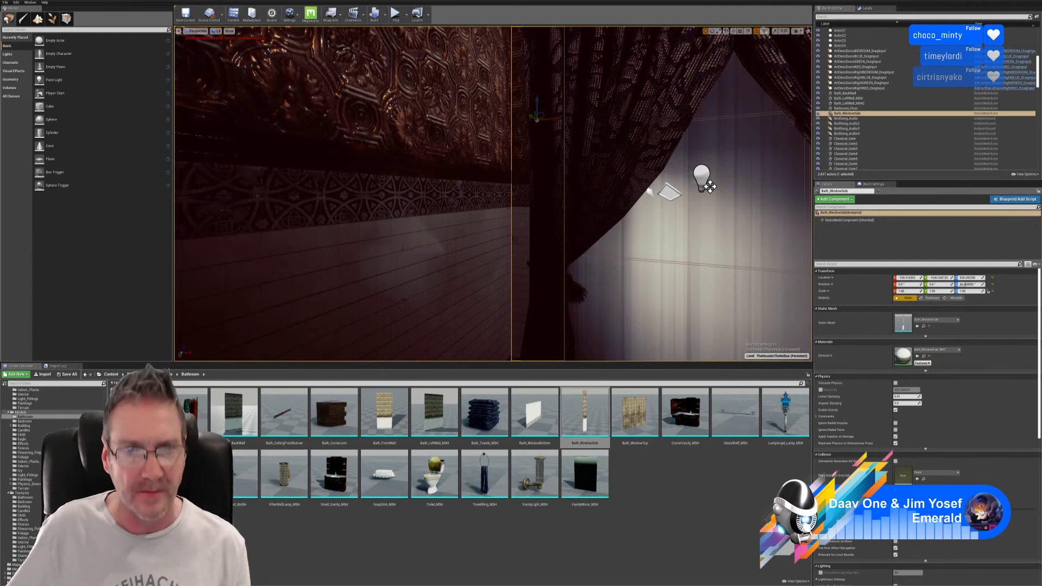
key("Escape")
- Place the Bath_FrontWall mesh on the floor on the other side of the curtains and rotate it parallel to the window
right_click_drag(547, 197, 517, 210)
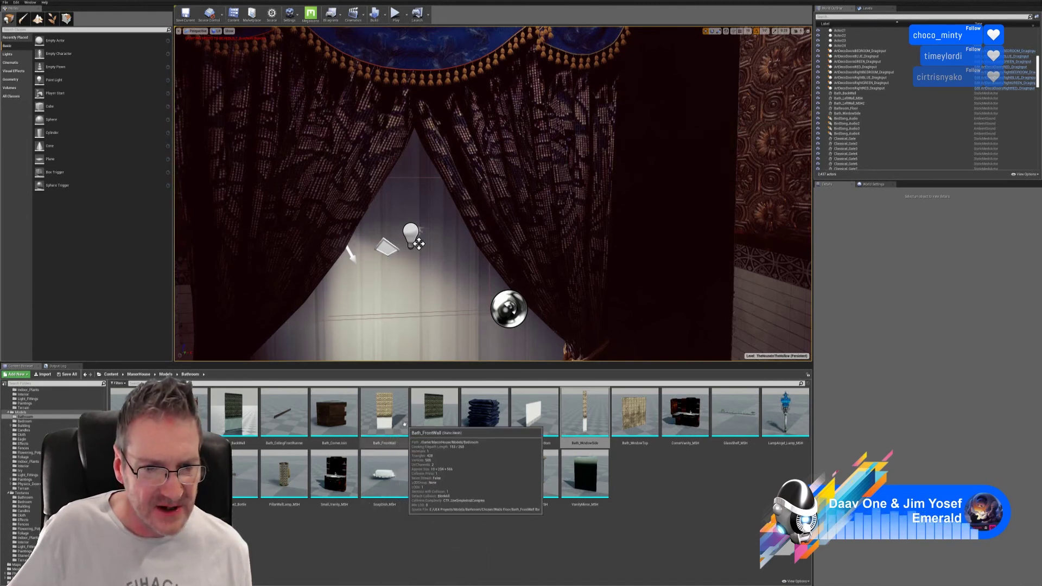
mouse_move(662, 264)
right_mouse_down()
mouse_move(646, 266)
mouse_move(684, 269)
mouse_move(667, 254)
right_mouse_up()
left_click_drag(382, 417, 580, 285)
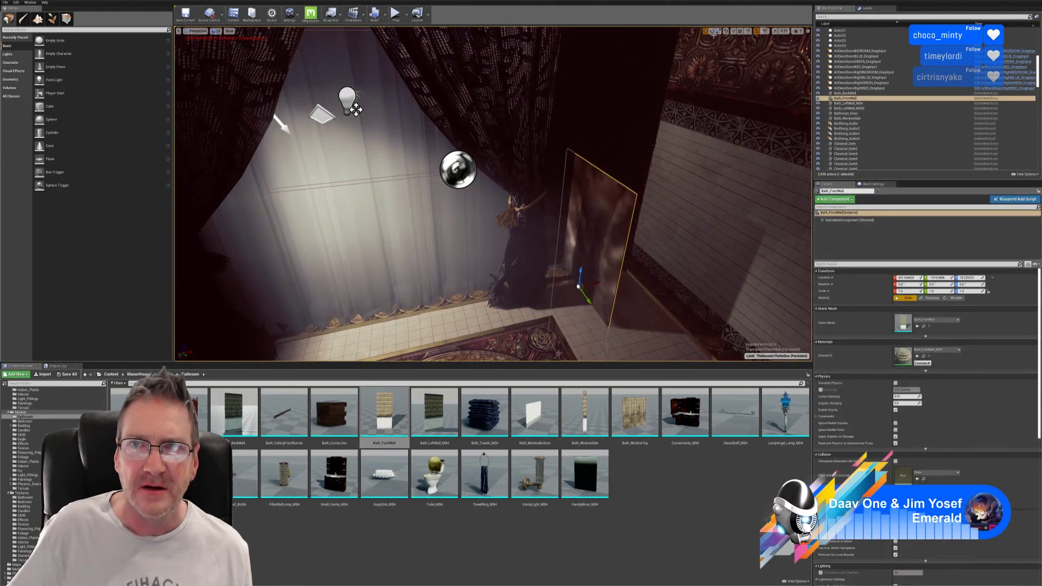
key("e")
left_click_drag(584, 303, 607, 309)
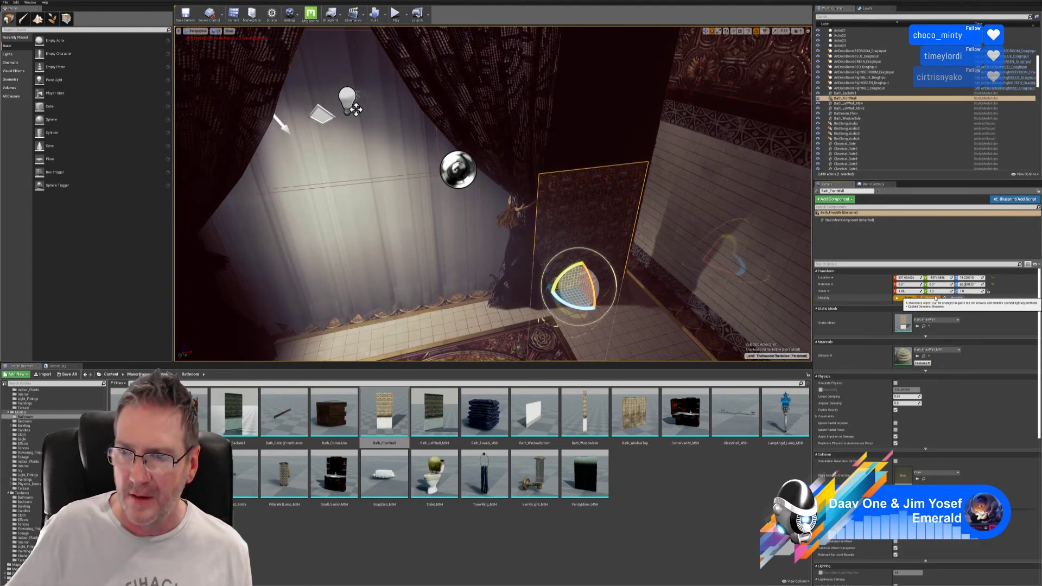
- Set the front wall's scale to 1.85 on the X, Y and Z axes
type("1")
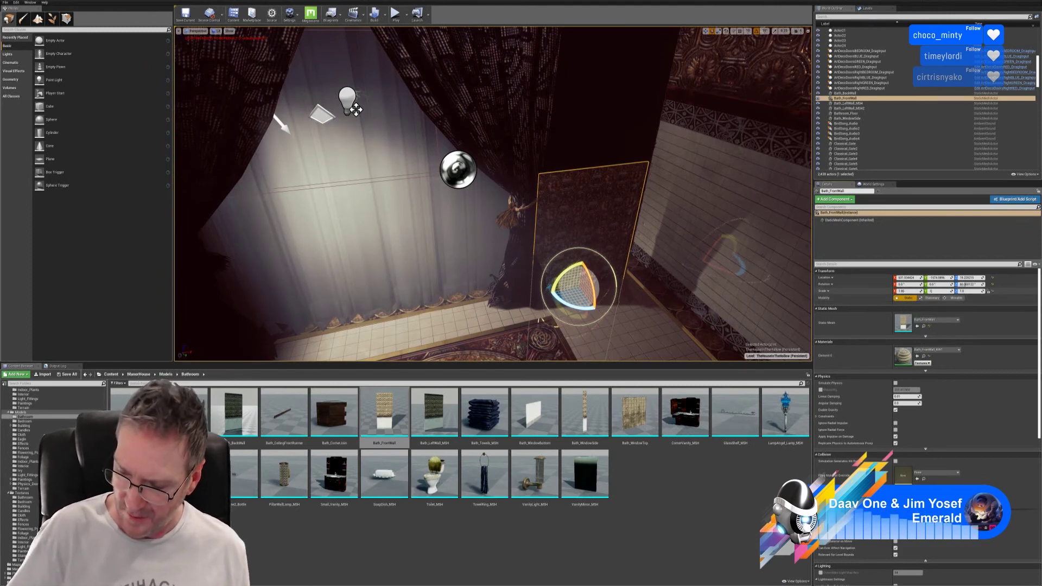
type(".85")
key("Return")
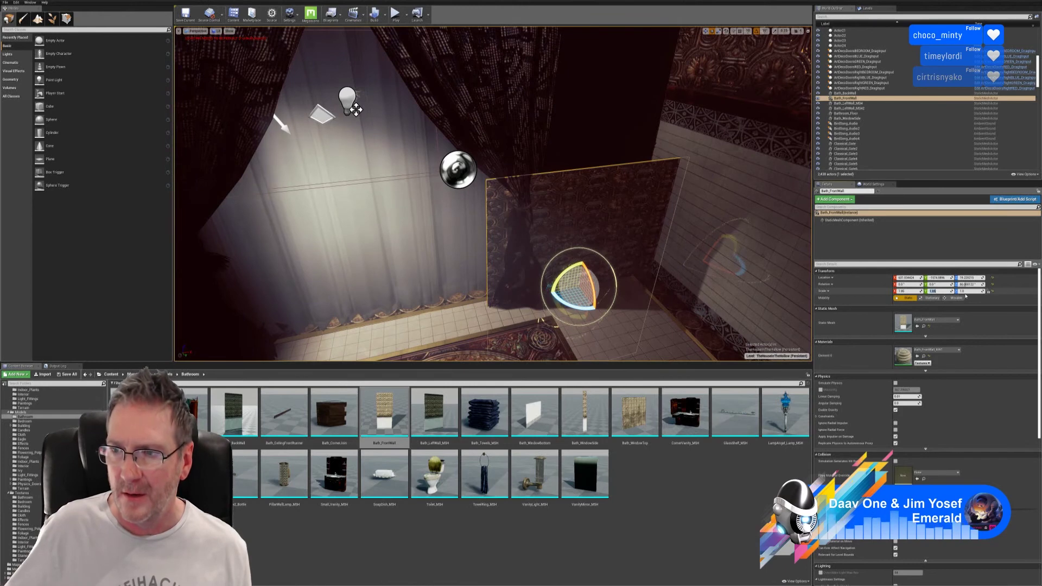
left_click(966, 291)
type("1.85")
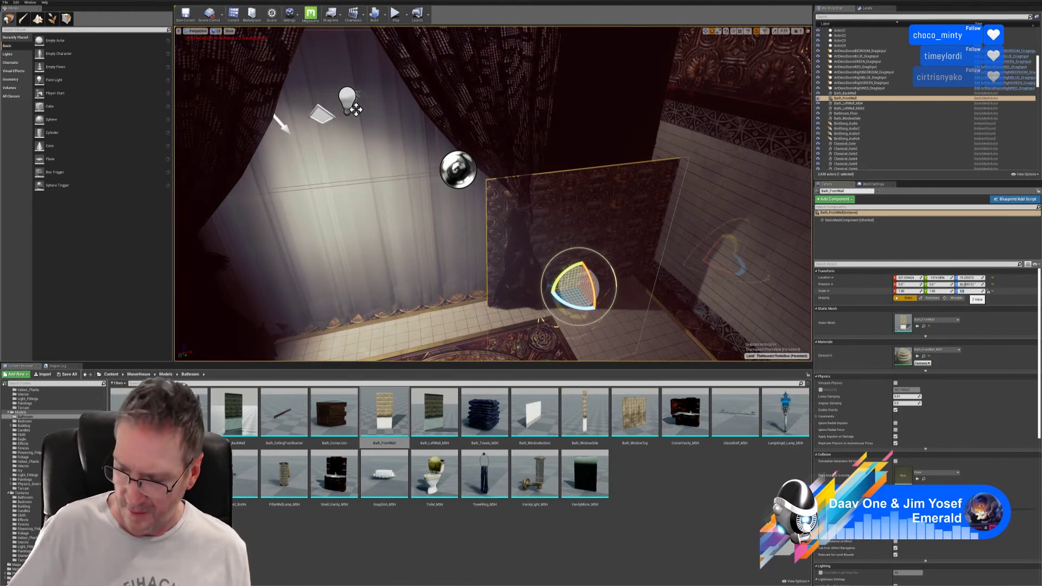
key("Return")
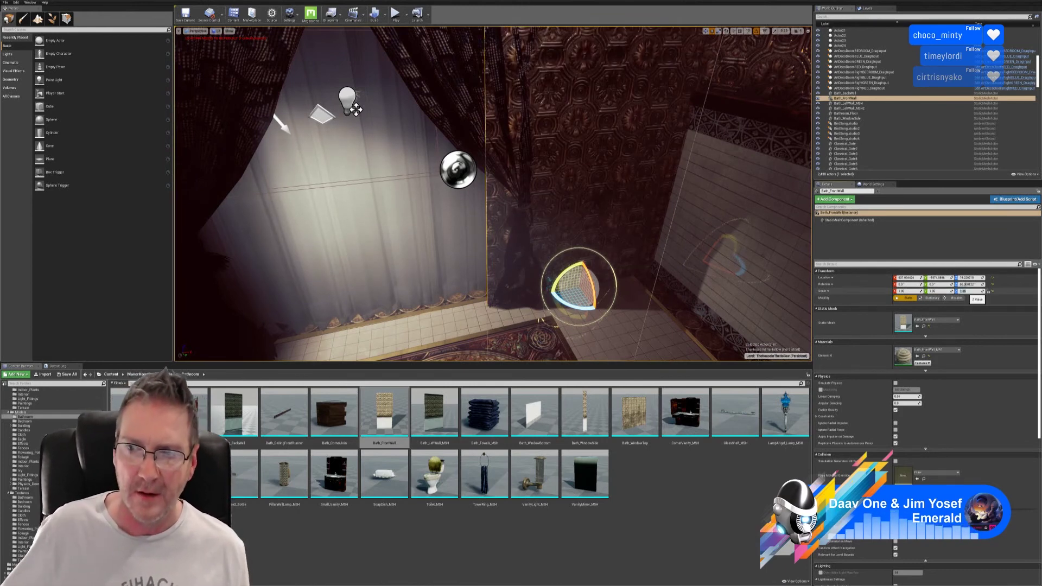
- Shift the front wall sideways and raise it until its lower edge meets the bathroom floor
left_click(705, 31)
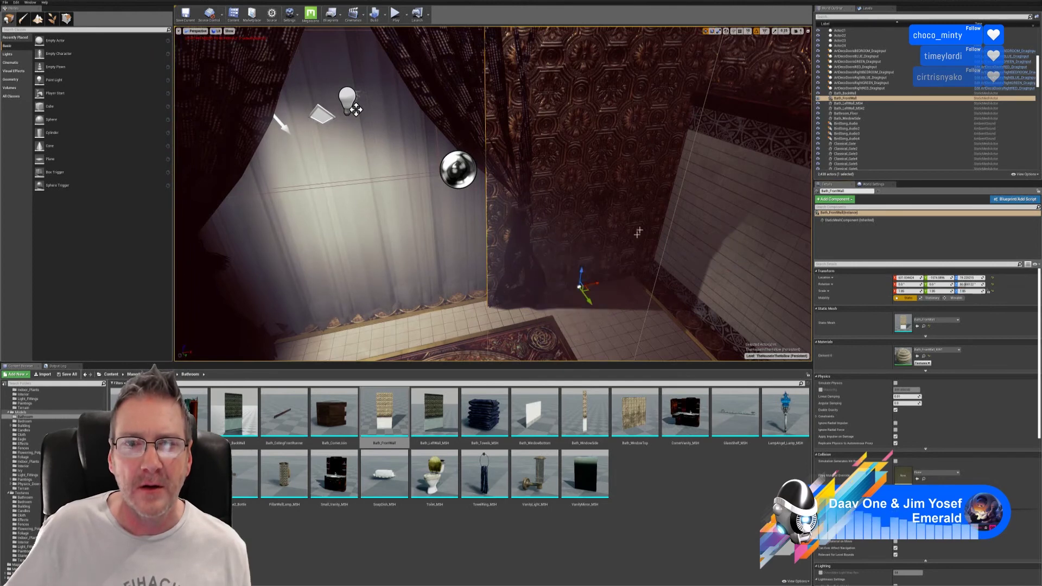
mouse_move(583, 282)
left_mouse_down()
mouse_move(619, 283)
mouse_move(580, 277)
left_mouse_up()
right_click_drag(593, 232, 607, 278)
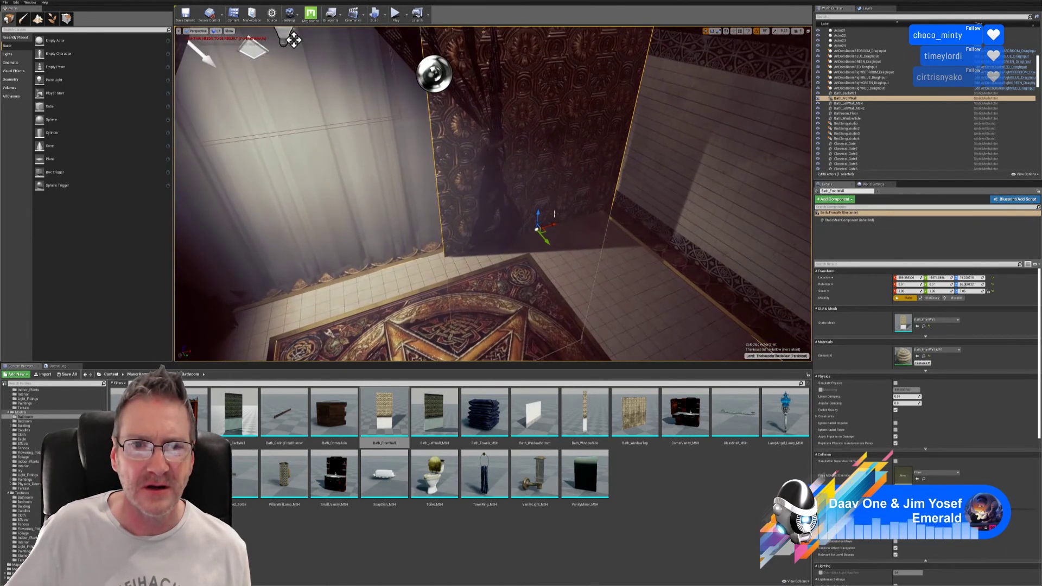
left_click_drag(539, 216, 554, 28)
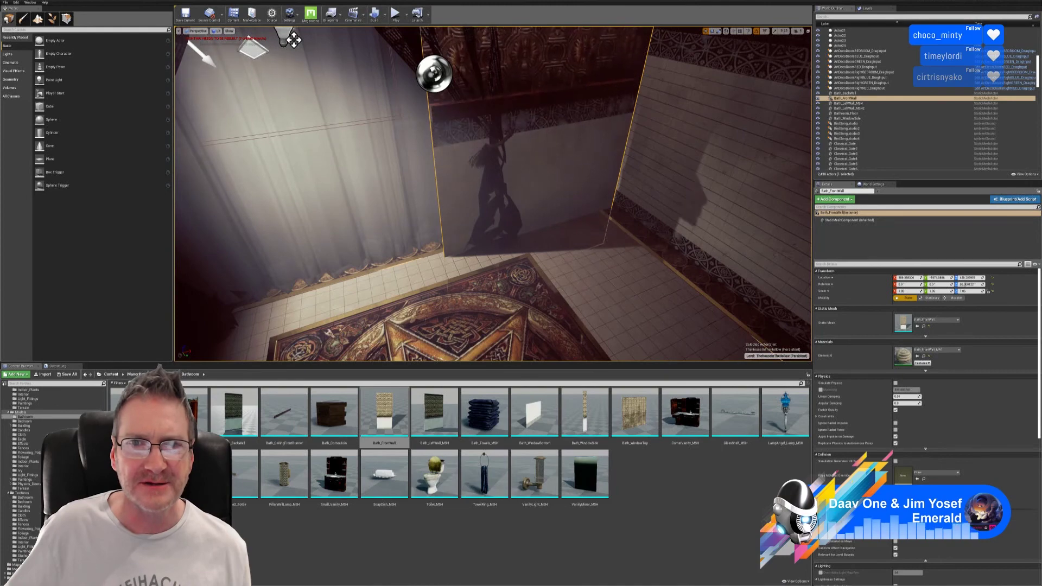
- Align the front wall's height with the adjoining wall, slide it toward the corner and push it back behind the curtain
right_click_drag(648, 208, 646, 164)
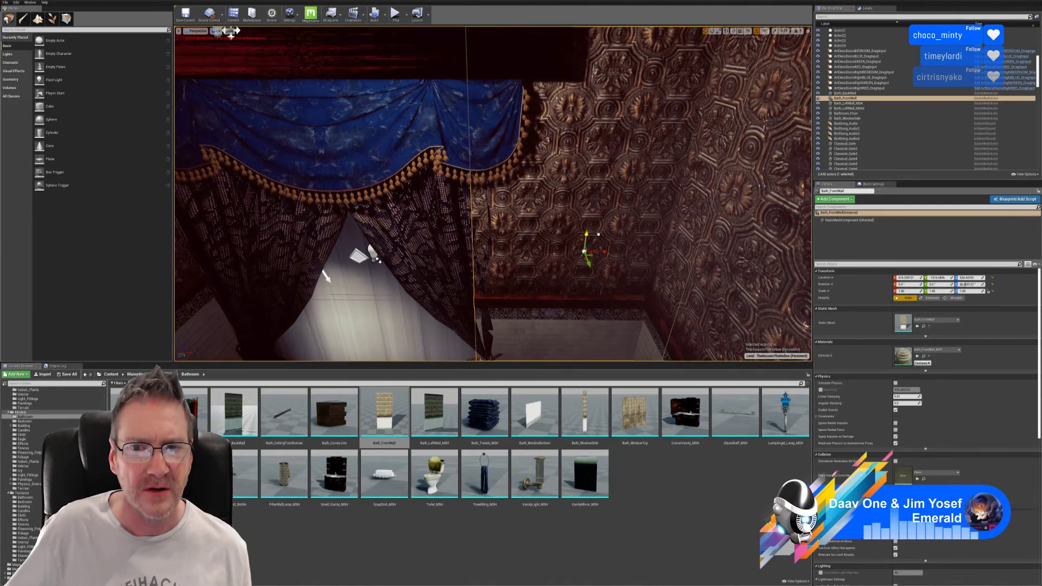
right_click_drag(660, 206, 560, 115)
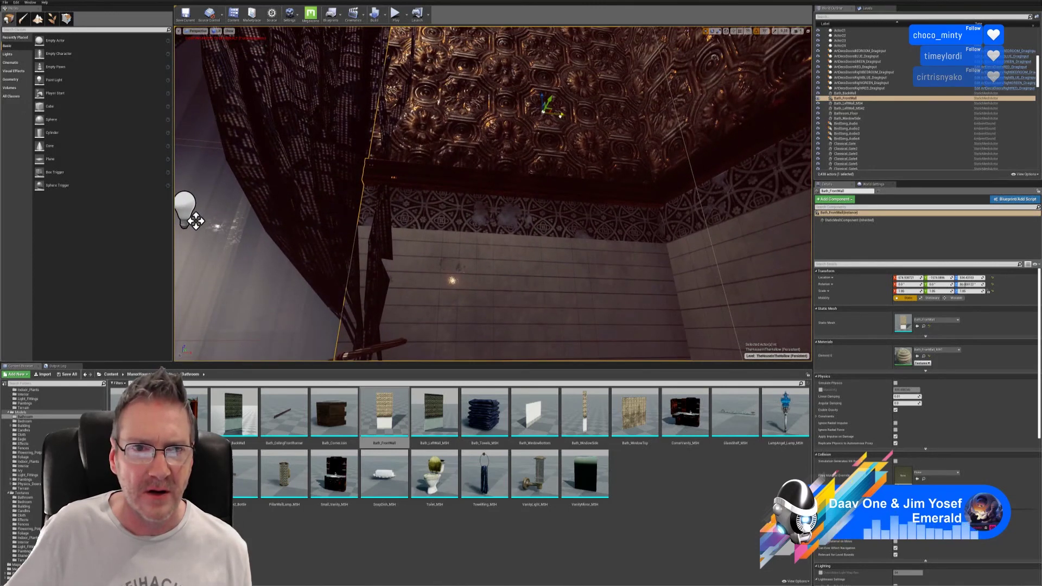
left_click_drag(560, 116, 600, 107)
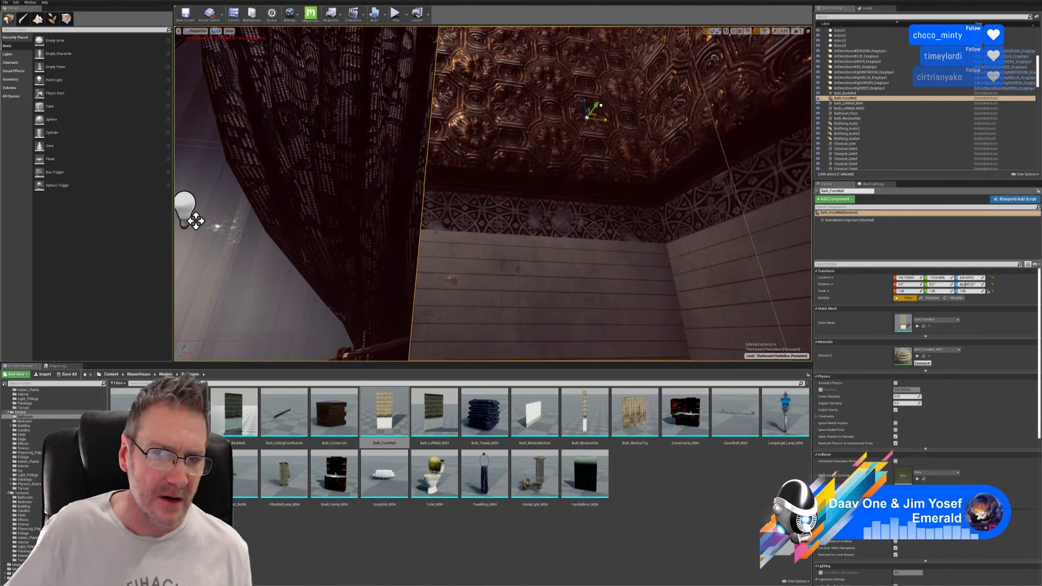
right_click_drag(601, 106, 575, 174)
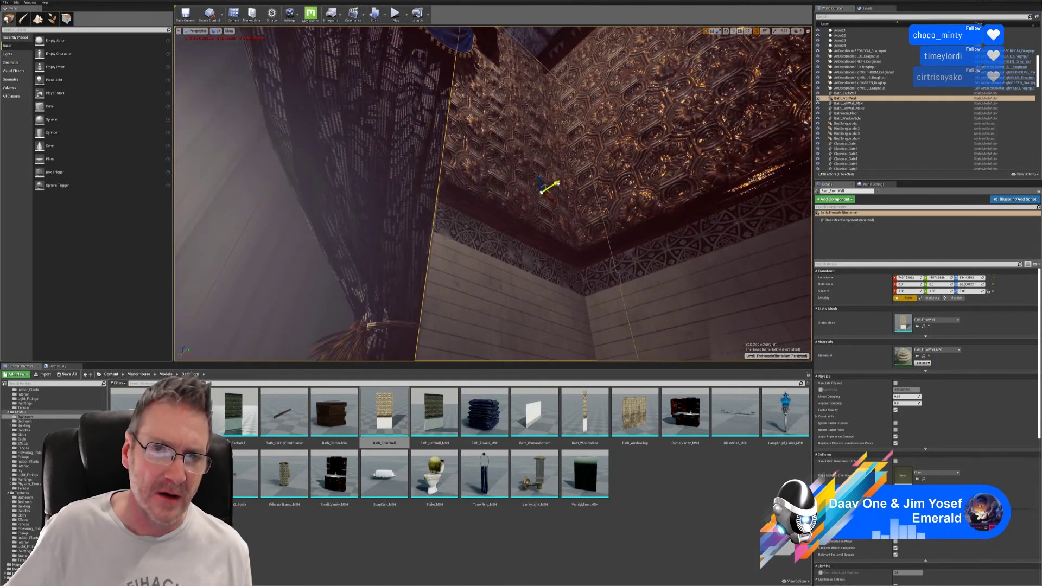
left_click_drag(548, 185, 522, 204)
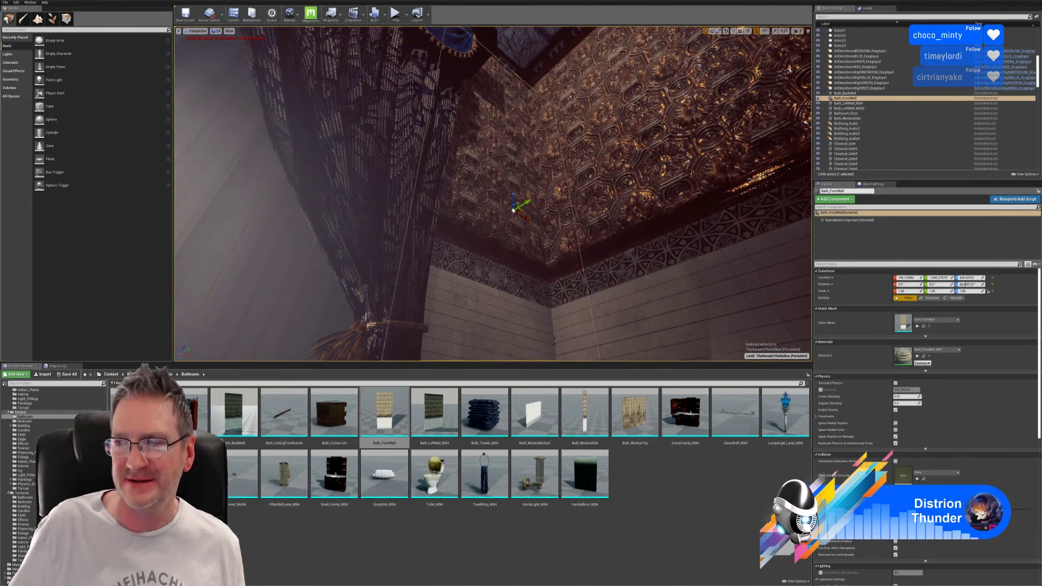
- Inspect the front wall from outside the room and slide it sideways toward the window to close the gap
right_click_drag(185, 131, 188, 39)
mouse_move(493, 194)
right_mouse_down()
mouse_move(482, 206)
mouse_move(486, 185)
mouse_move(485, 230)
mouse_move(480, 162)
mouse_move(457, 186)
mouse_move(499, 205)
mouse_move(483, 190)
mouse_move(489, 233)
mouse_move(487, 197)
right_mouse_up()
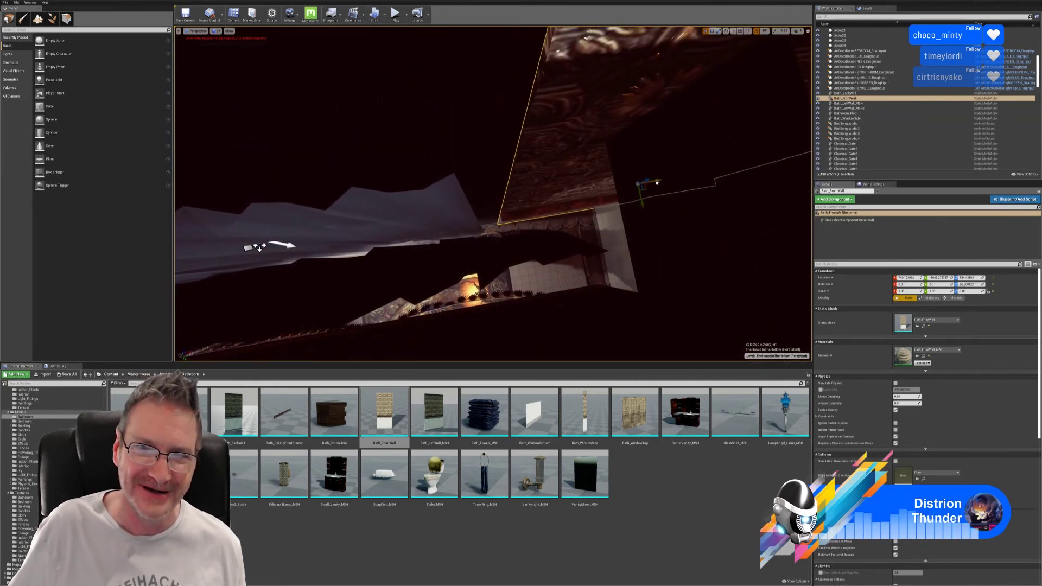
left_click_drag(648, 180, 629, 178)
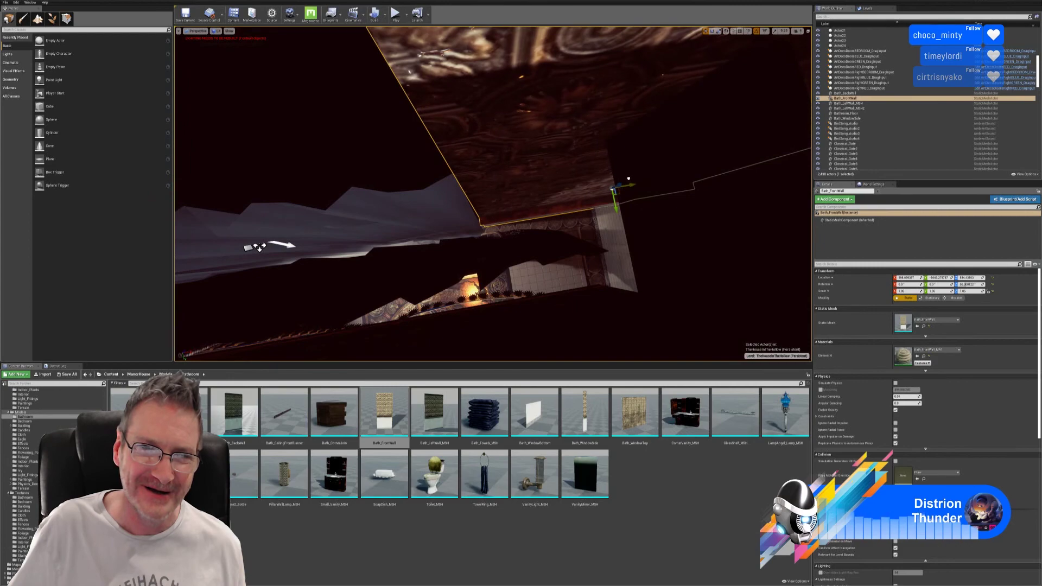
- Narrow the front wall beside the curtain by setting its Y scale to 1.5
mouse_move(516, 251)
right_mouse_down()
mouse_move(518, 276)
mouse_move(263, 175)
mouse_move(260, 157)
mouse_move(187, 146)
mouse_move(230, 150)
mouse_move(517, 264)
mouse_move(528, 254)
right_mouse_up()
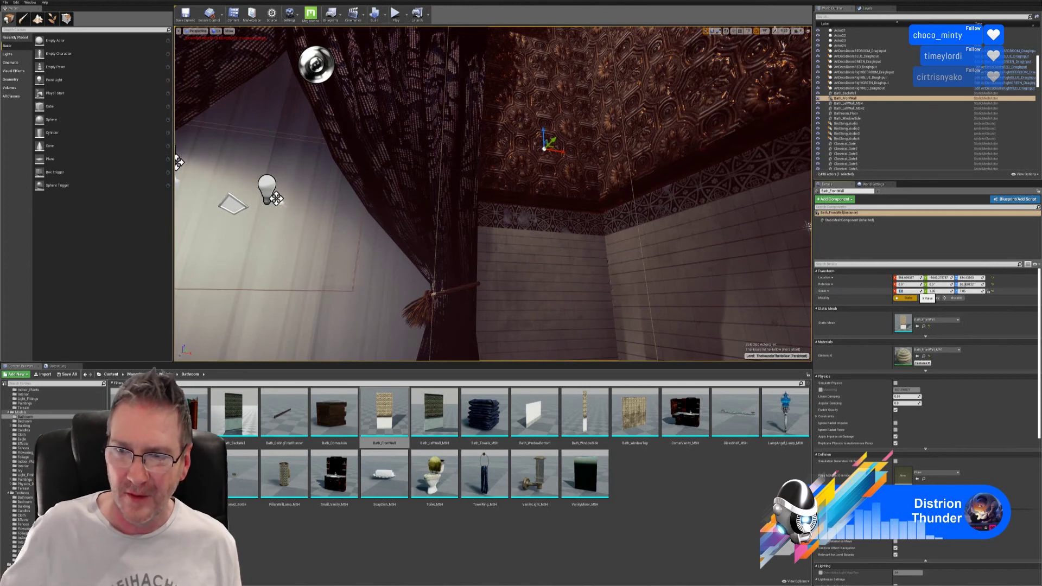
type(".8")
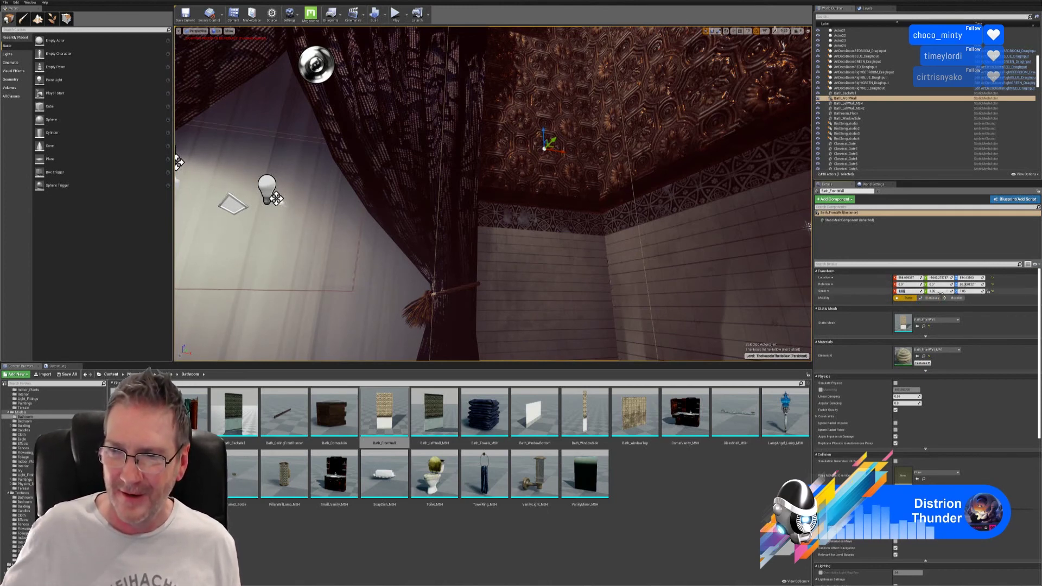
left_click(934, 291)
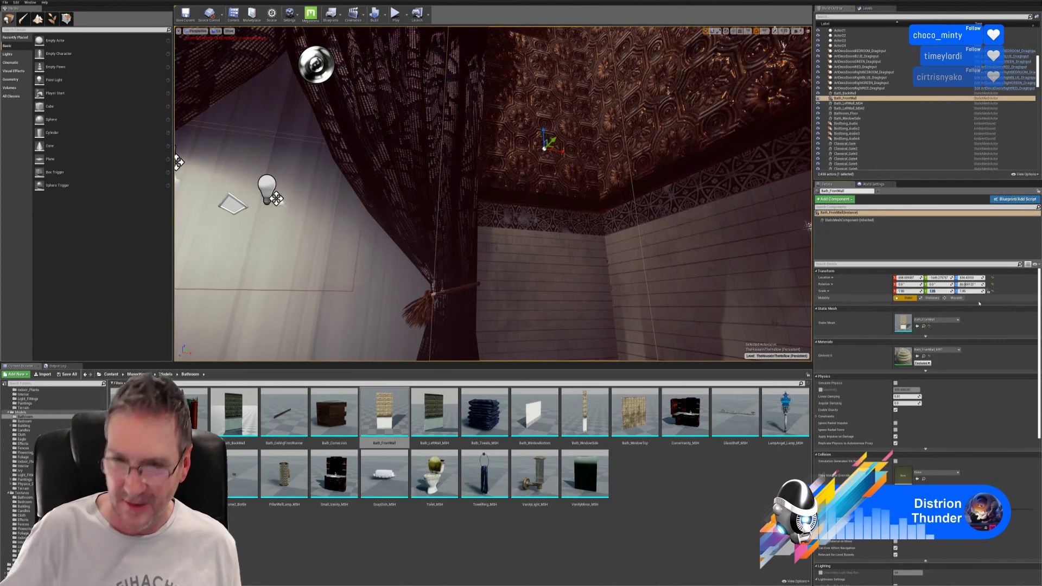
type("1.8")
key("Return")
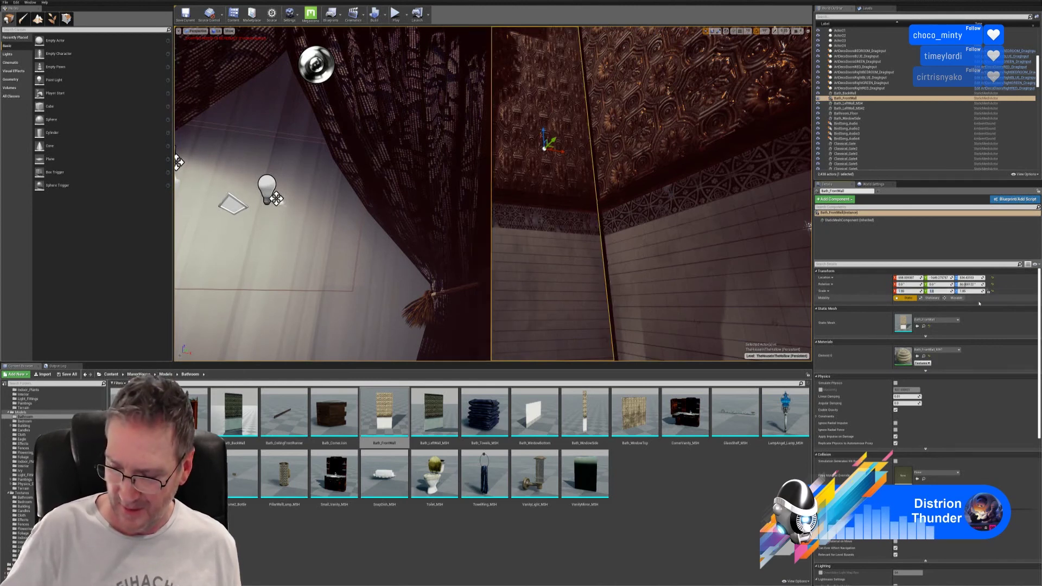
type("1.5")
key("Return")
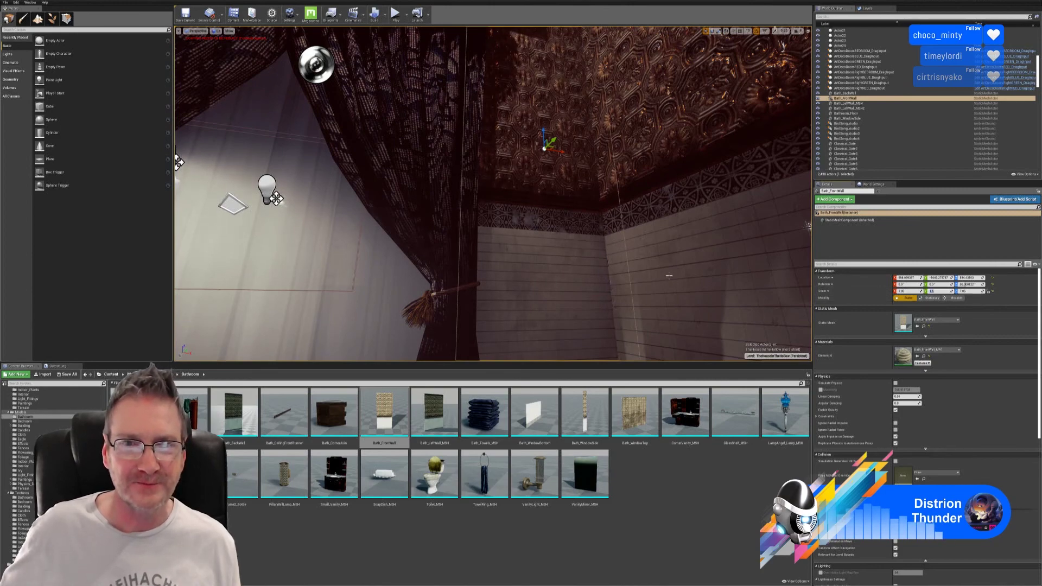
- Widen the front wall slightly along its Y scale and adjust its sideways position beside the window curtain
right_click_drag(489, 217, 440, 103)
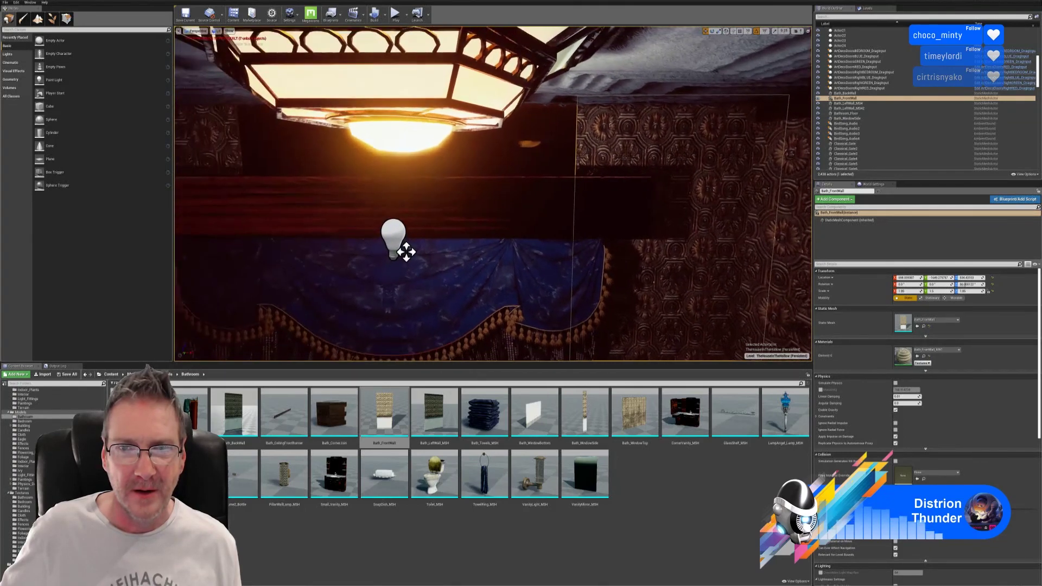
right_click_drag(406, 252, 429, 251)
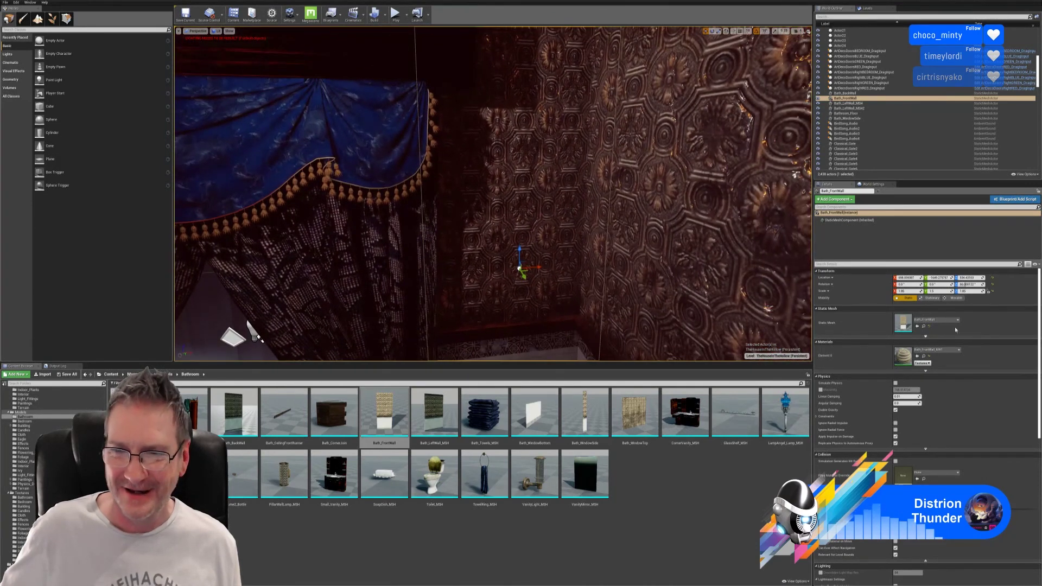
left_click(939, 291)
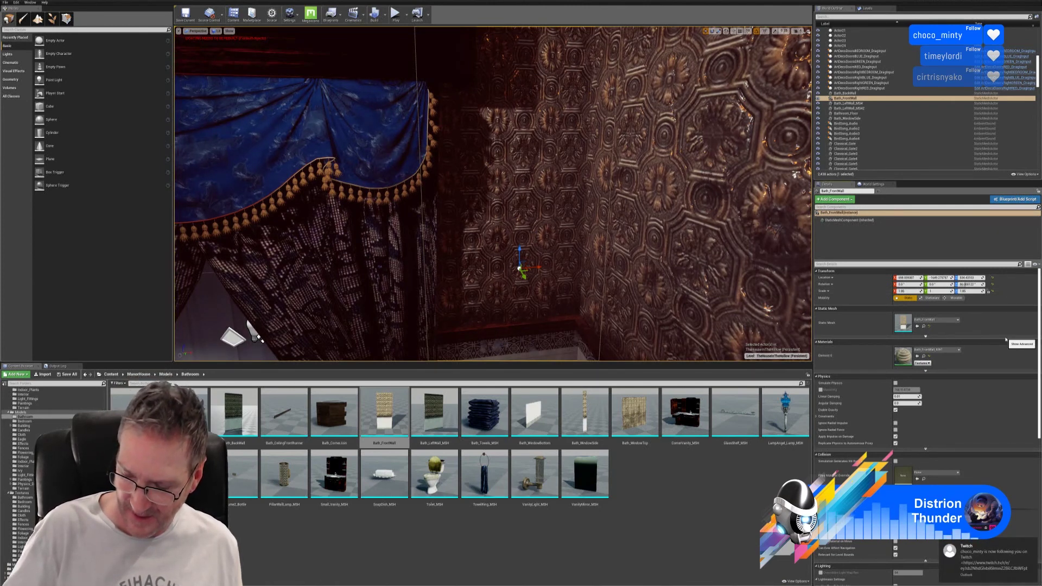
key("Return")
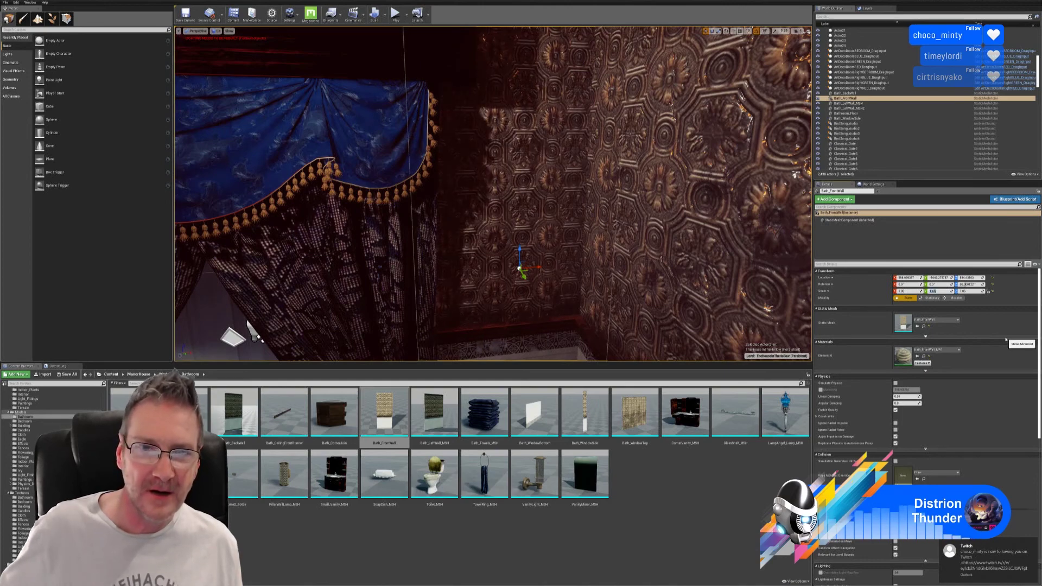
right_click_drag(397, 188, 328, 134)
right_click_drag(643, 309, 643, 309)
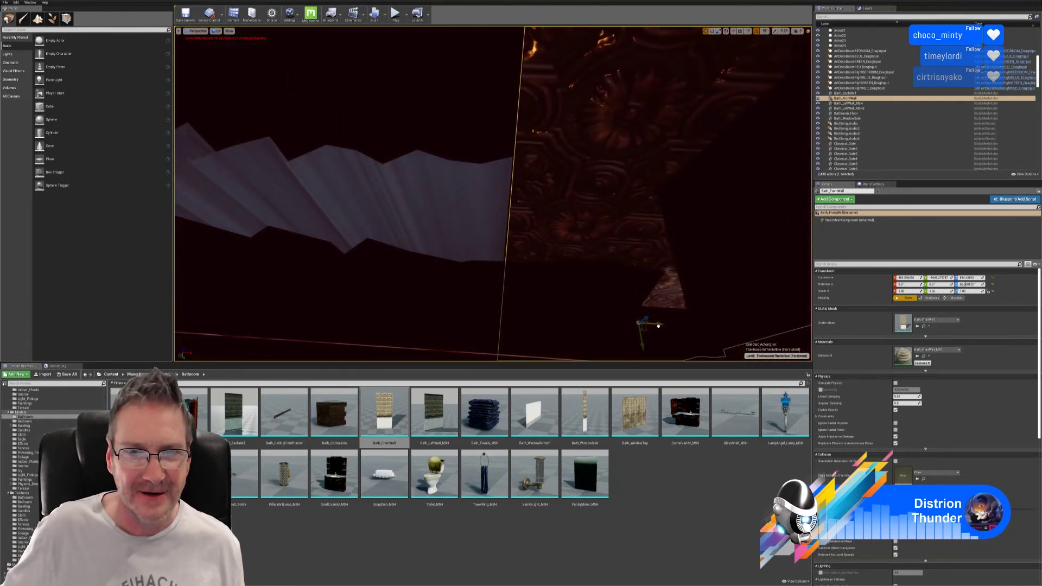
- Deselect the front wall and inspect the window curtains and the surrounding bathroom walls for gaps
right_click_drag(423, 286, 650, 140)
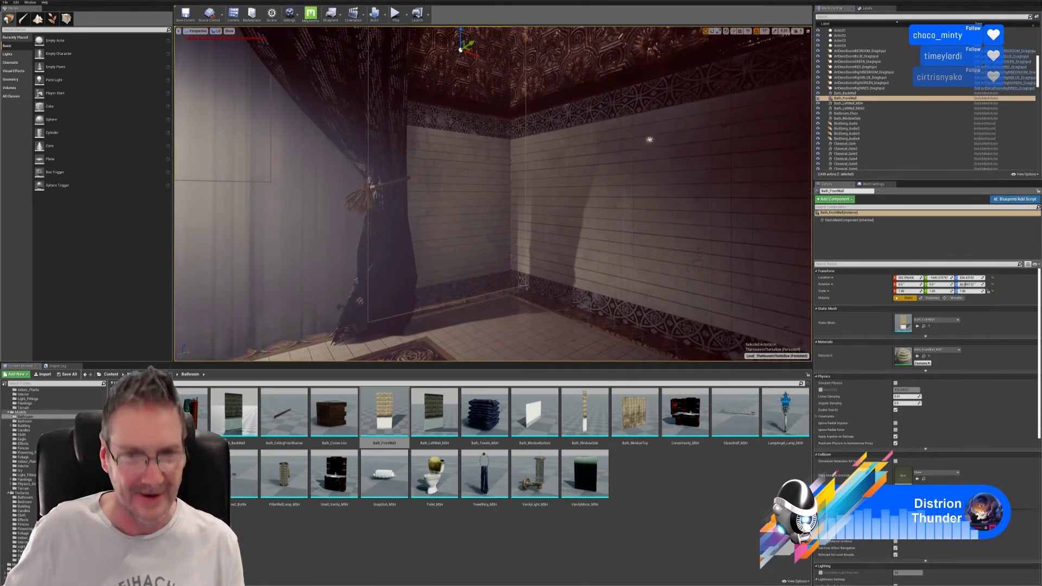
key("Escape")
right_click_drag(418, 281, 415, 212)
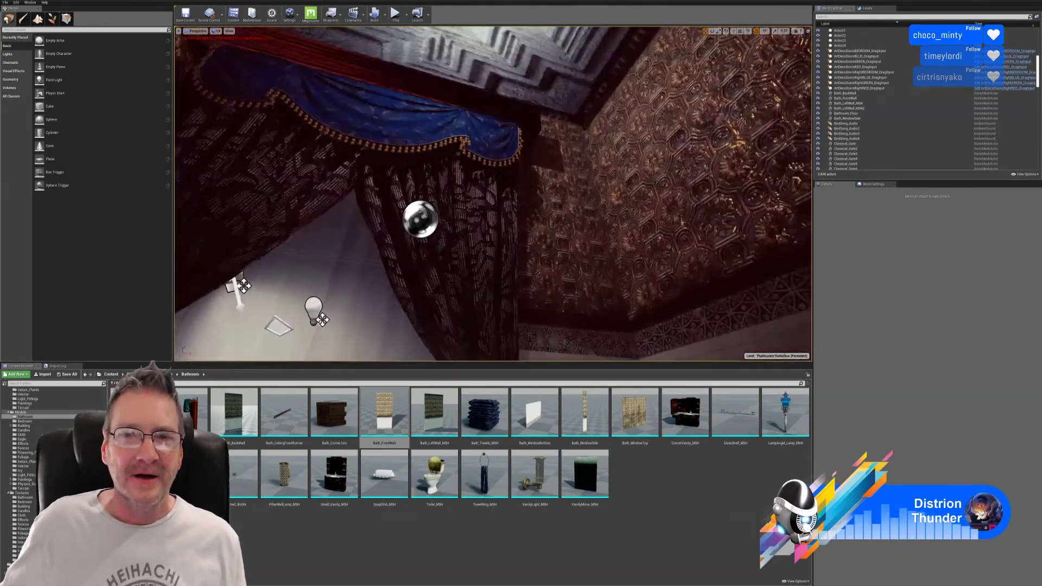
mouse_move(503, 225)
right_mouse_down()
mouse_move(507, 204)
mouse_move(504, 225)
right_mouse_up()
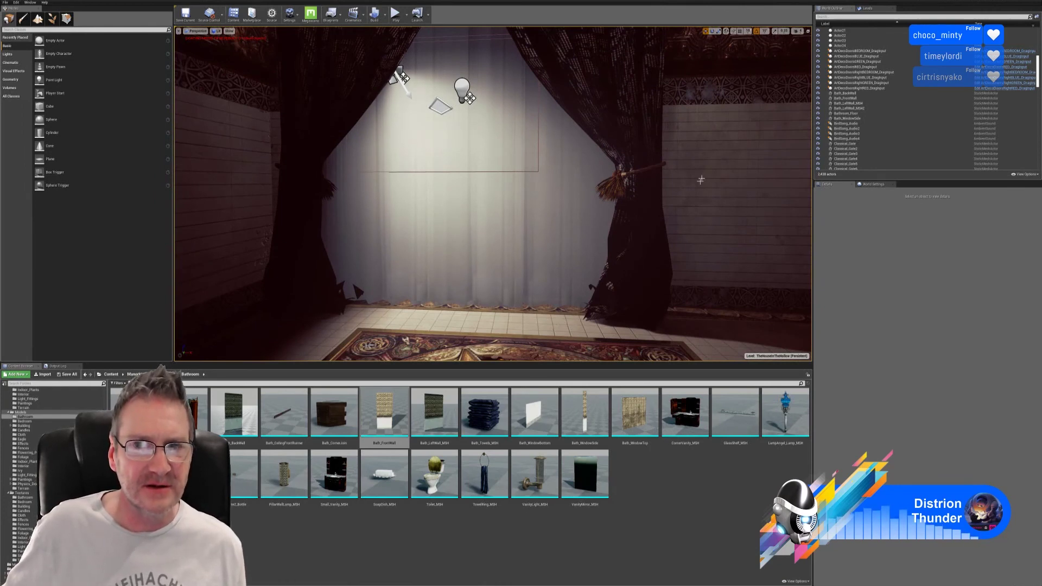
right_click_drag(701, 179, 727, 163)
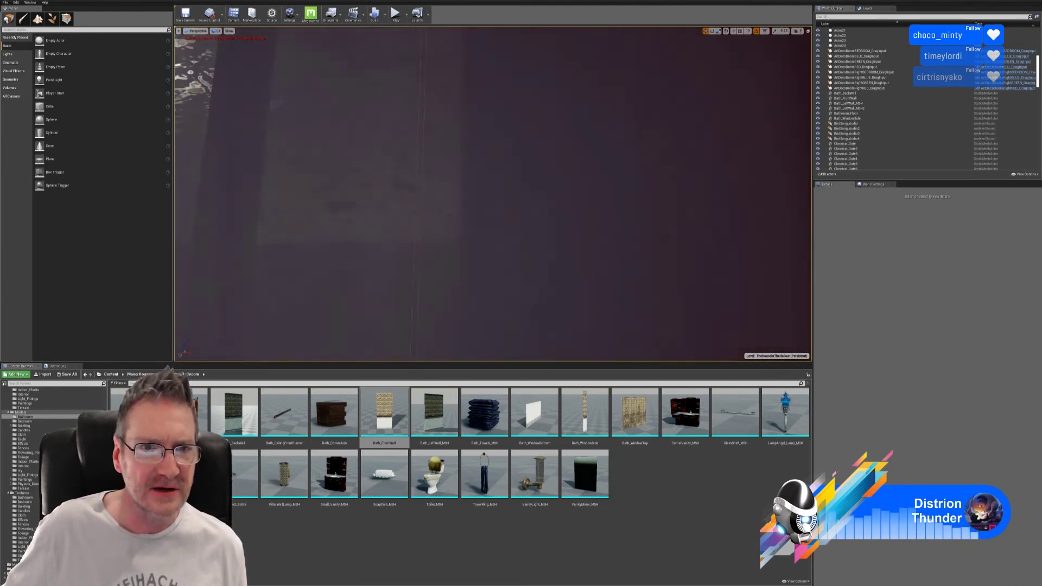
right_click_drag(493, 194, 400, 286)
- Switch the viewport to the Unlit view mode and view the front wall from behind the curtain
left_click(217, 31)
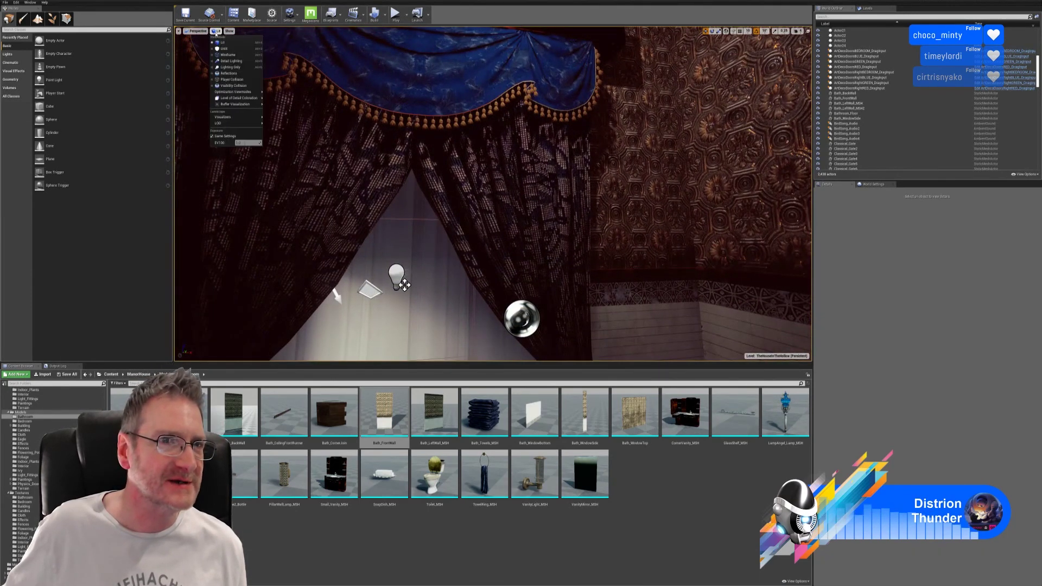
left_click(228, 53)
right_click_drag(402, 286, 179, 221)
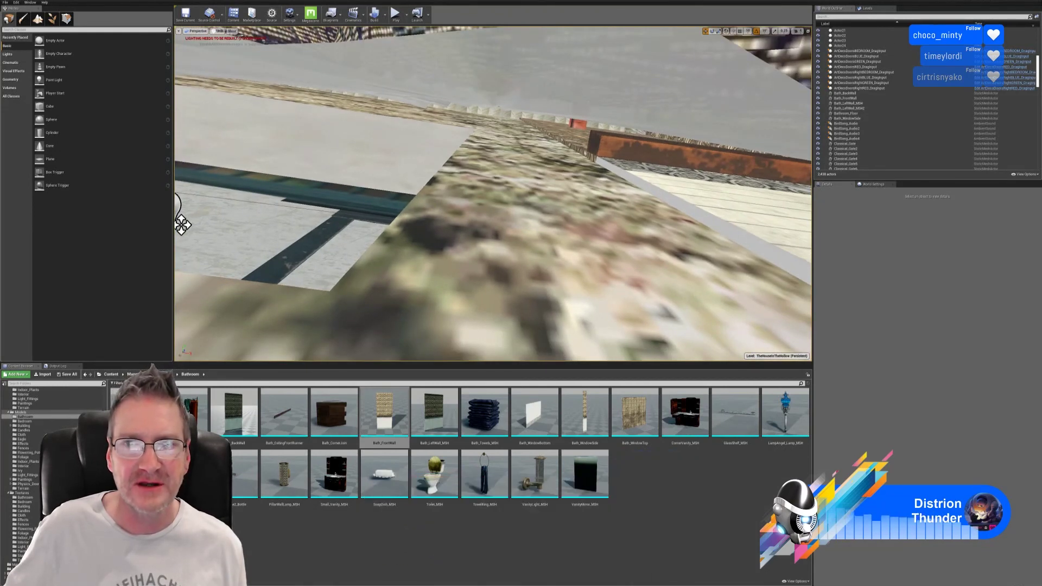
- Select Bath_FrontWall and set its Y scale to 1.85
left_click(847, 99)
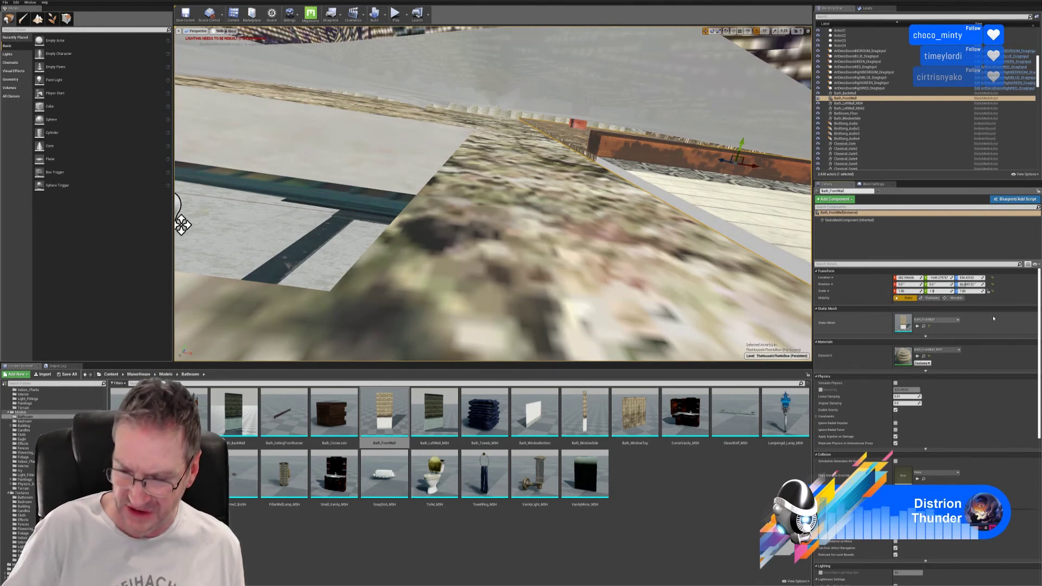
left_click(939, 291)
type("1.85")
key("Return")
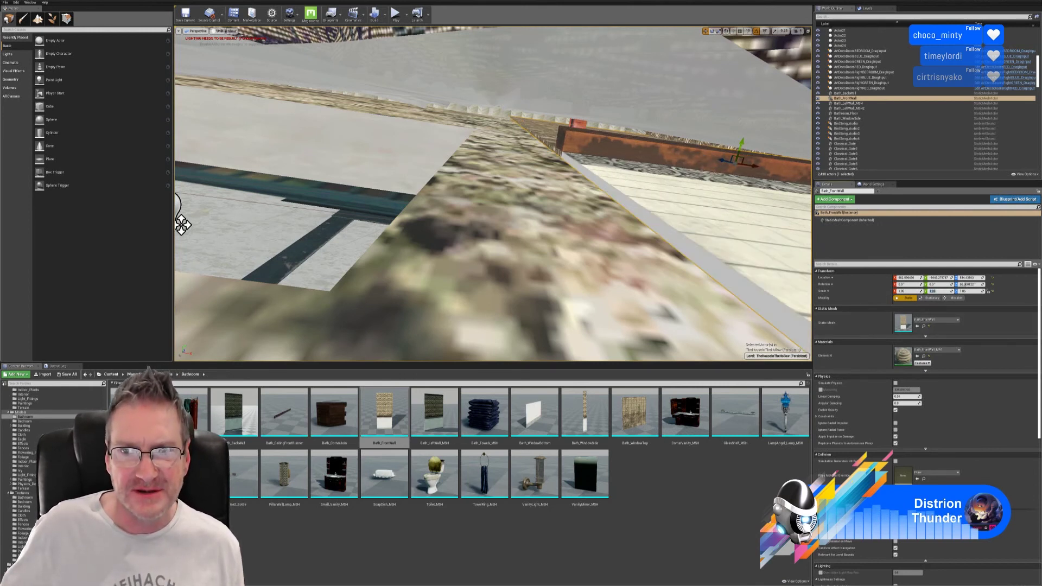
- Slide the front wall sideways until its edge reaches the window opening behind the curtain, and deselect it
left_click_drag(756, 169, 696, 159)
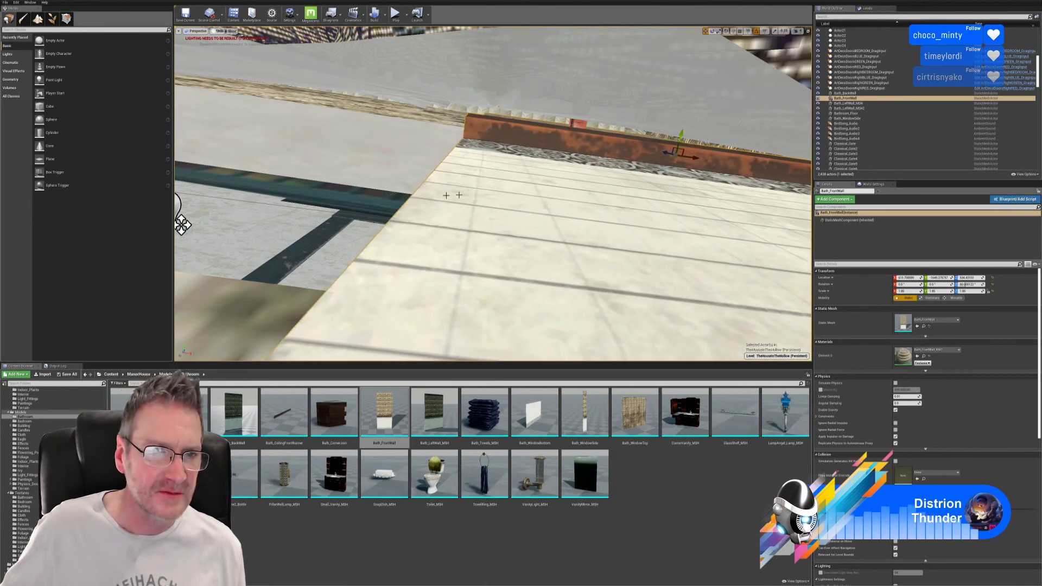
right_click_drag(446, 194, 680, 181)
left_click_drag(702, 154, 697, 152)
right_click_drag(179, 101, 273, 245)
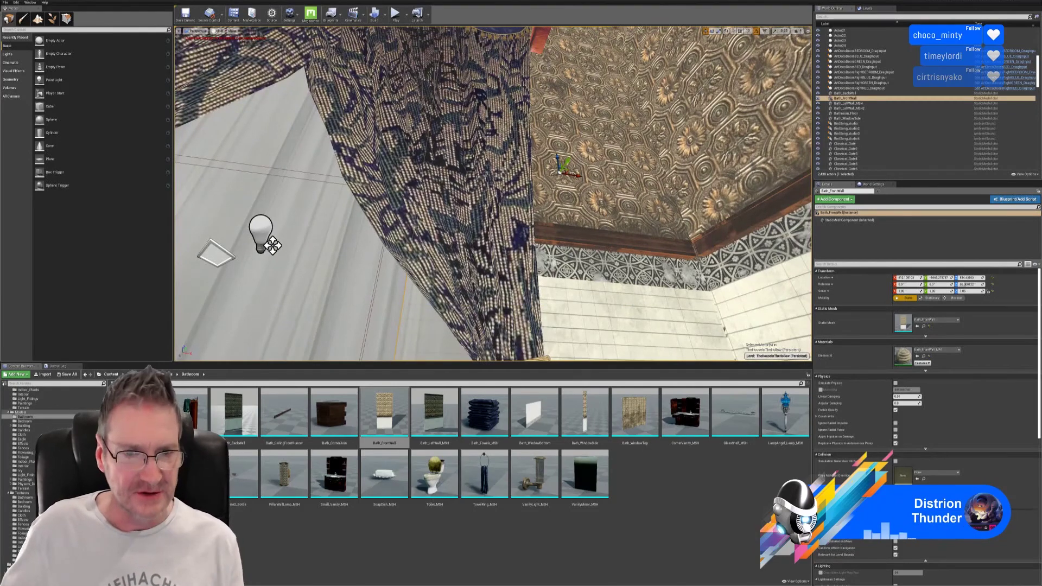
key("Escape")
right_click_drag(435, 195, 309, 238)
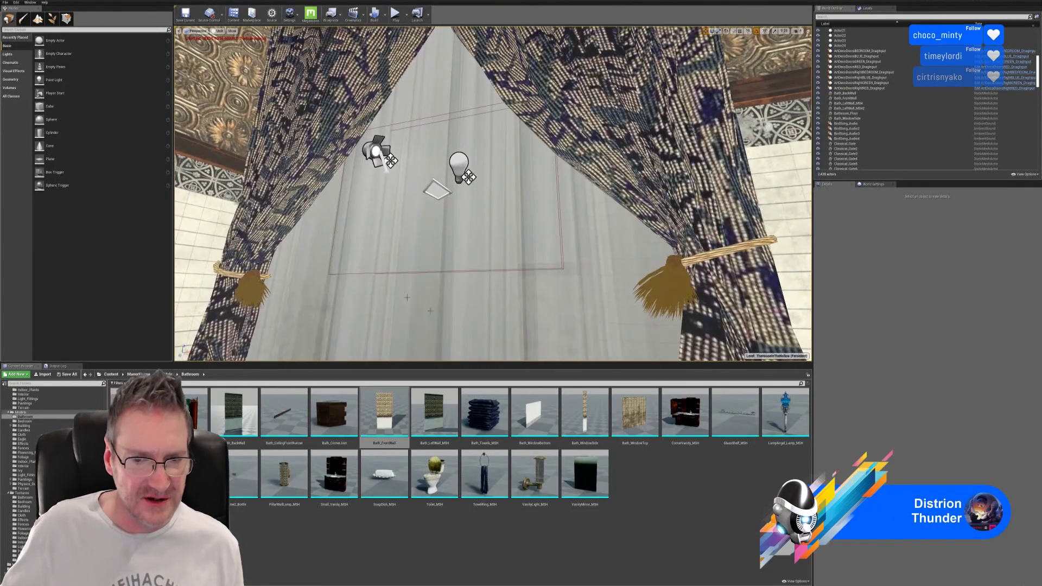
- Place the Bath_WindowBottom mesh on the floor beneath the window and rotate it parallel to the window curtains
right_click_drag(522, 272, 564, 370)
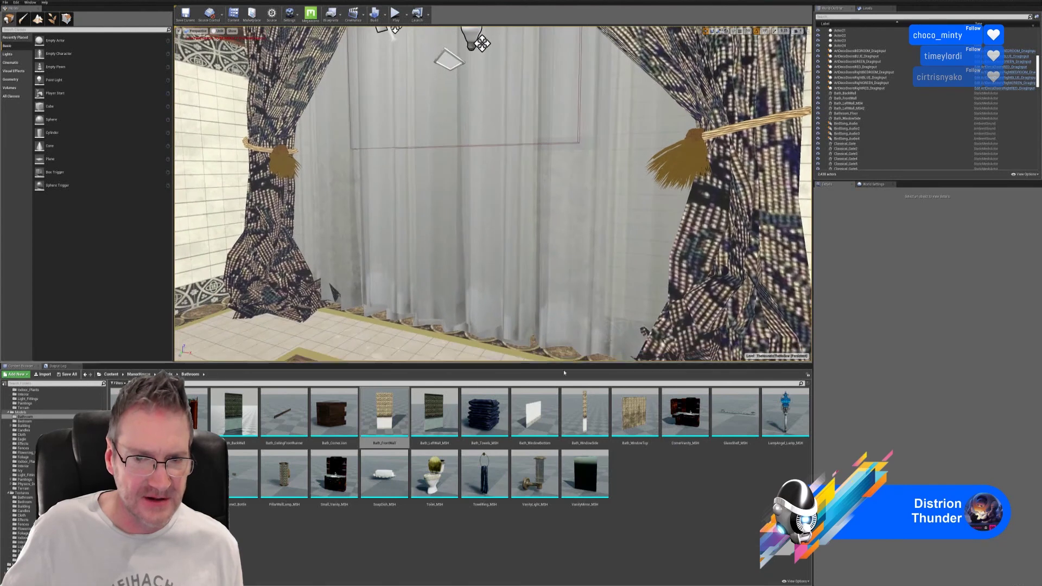
left_click_drag(534, 413, 481, 329)
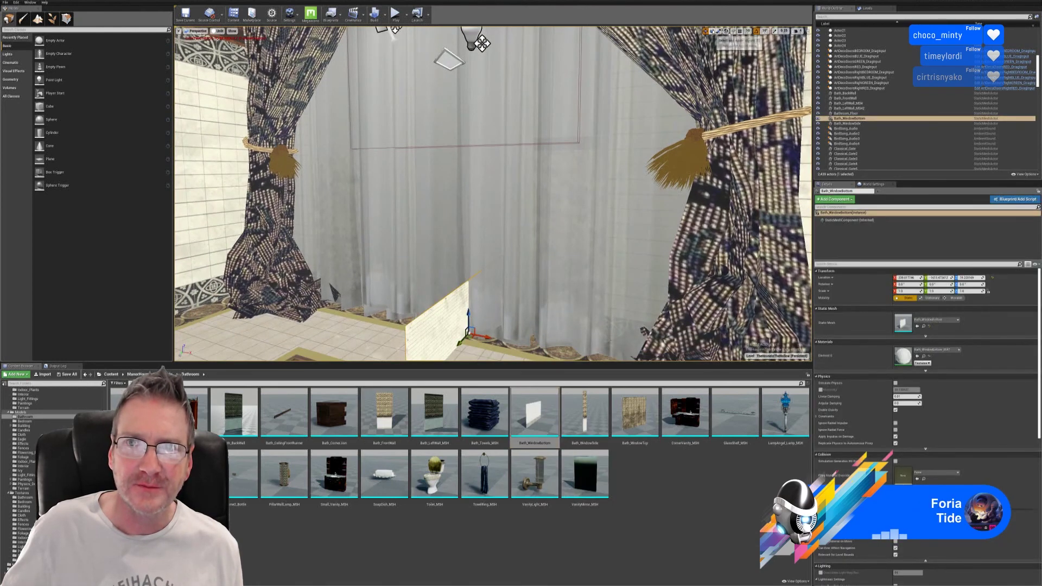
left_click(712, 31)
left_click_drag(481, 344, 429, 347)
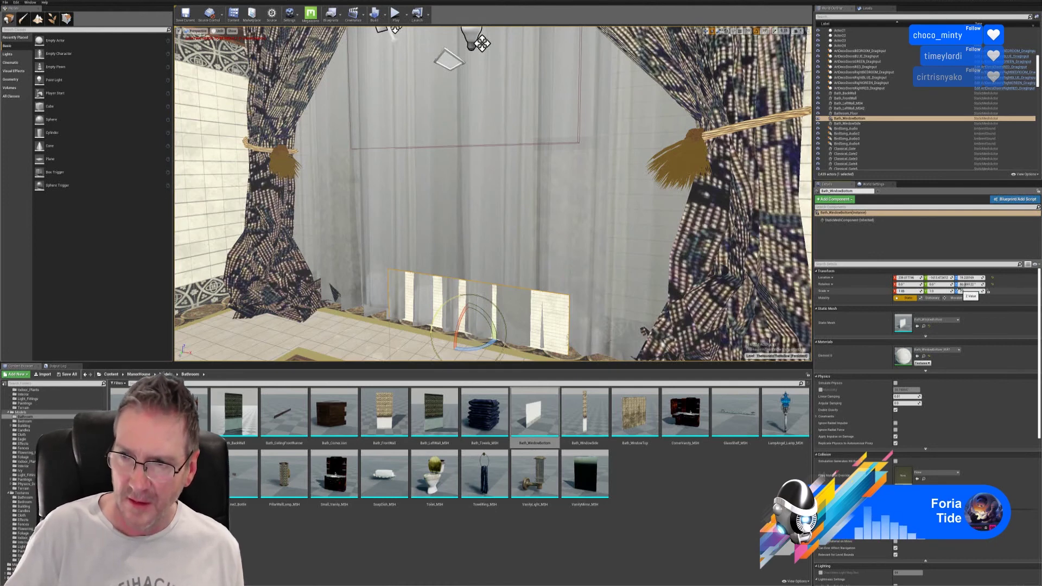
- Set the window bottom panel's scale to 1.85 on the X, Y and Z axes
key("Return")
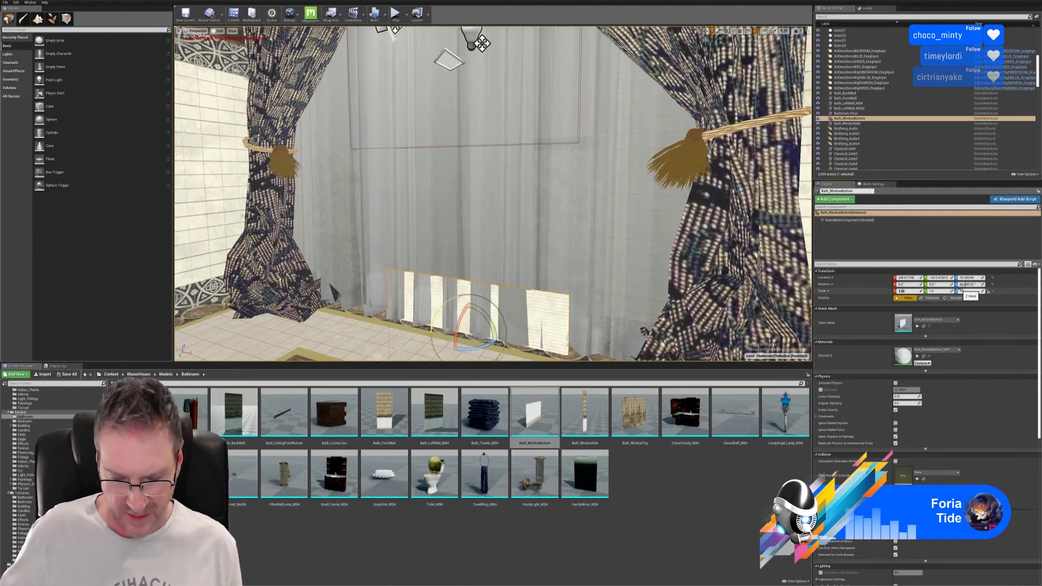
key("Tab")
type("1.85")
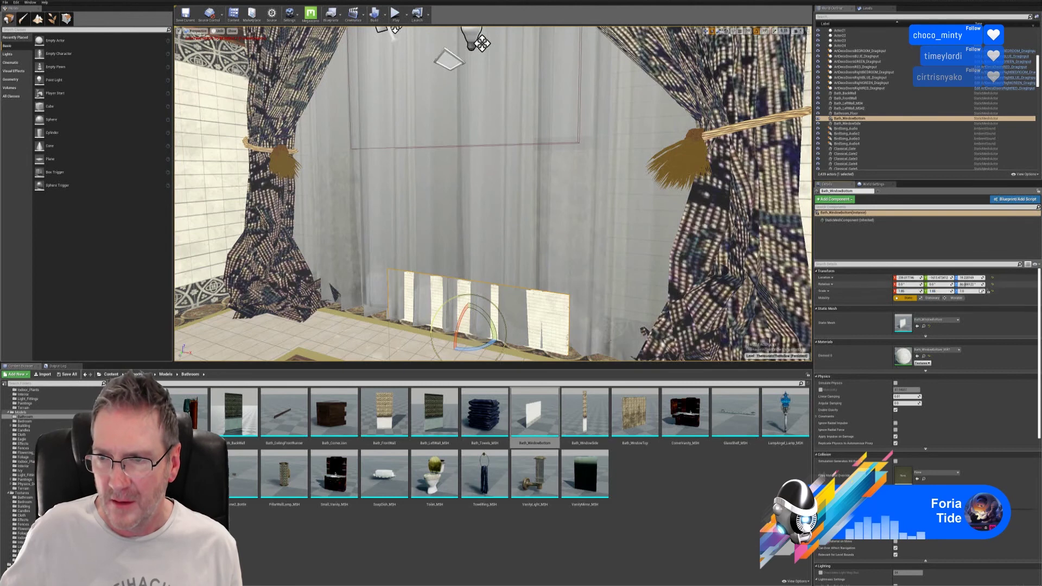
left_click(969, 292)
type("1.85")
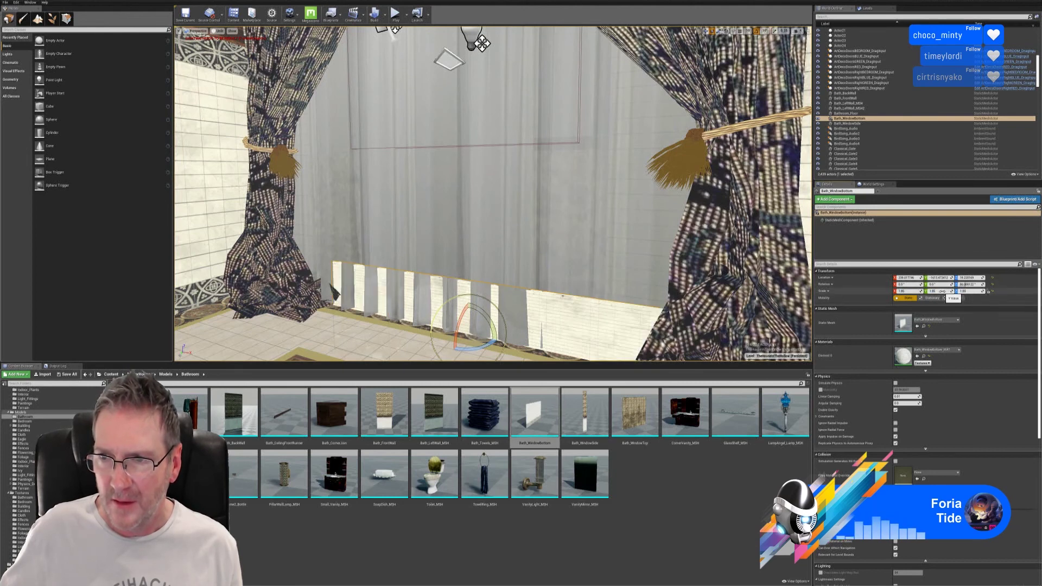
key("Return")
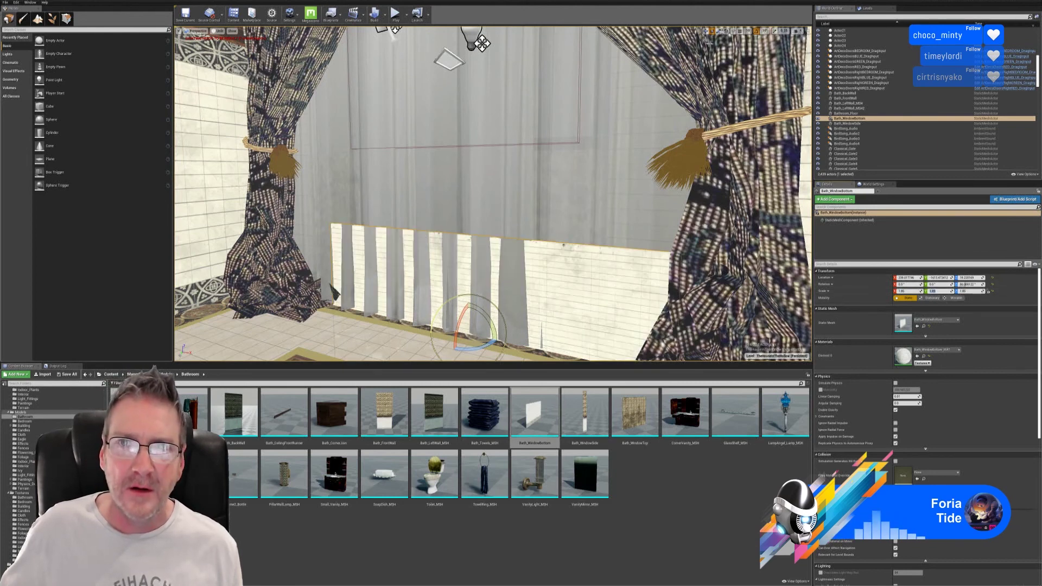
- Raise the window bottom panel and fine-tune its height so its lower edge meets the bathroom floor
left_click(705, 31)
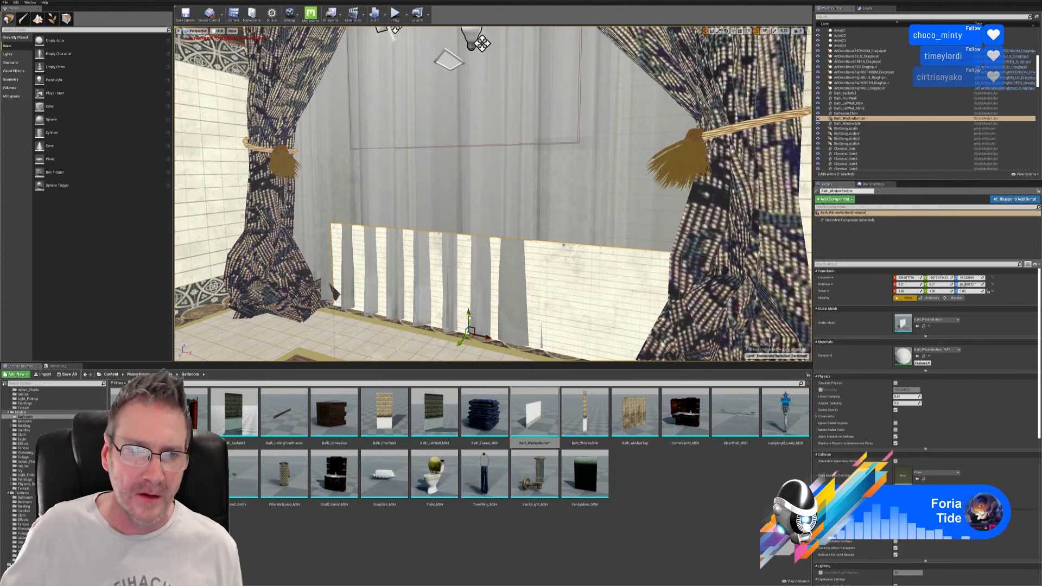
left_click_drag(486, 313, 485, 210)
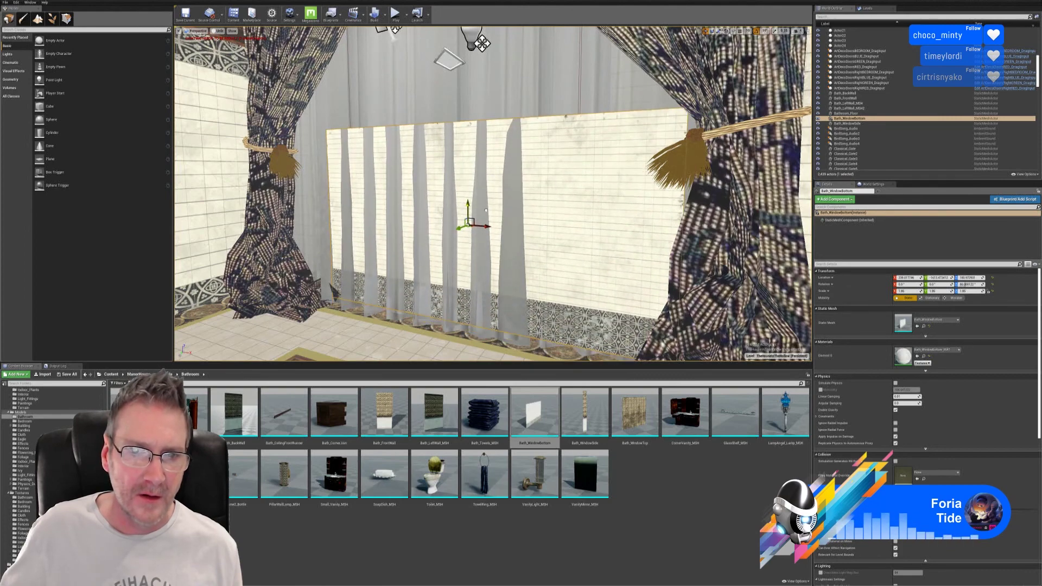
right_click_drag(482, 42, 570, 76)
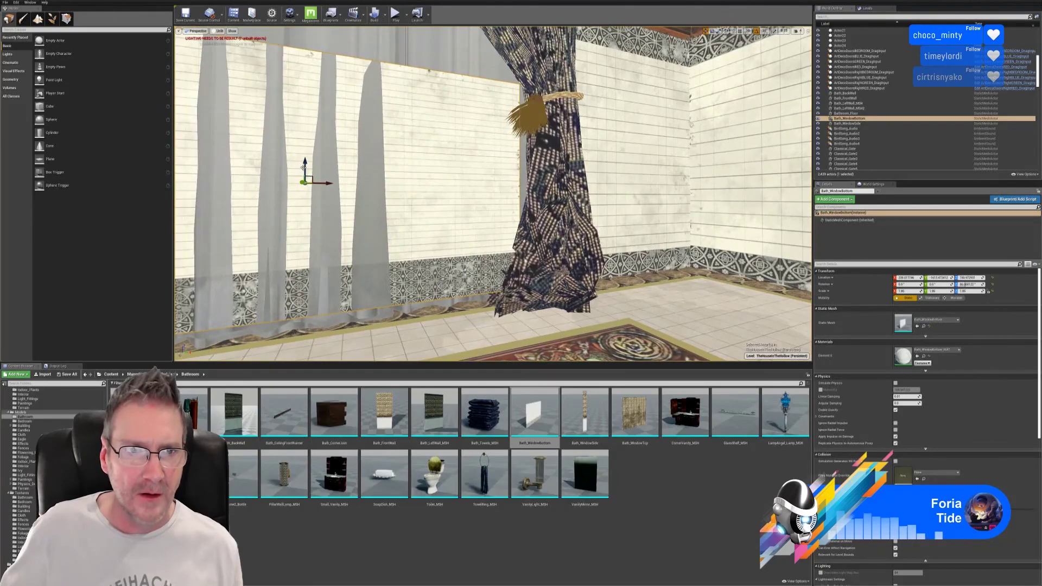
left_click_drag(306, 166, 307, 183)
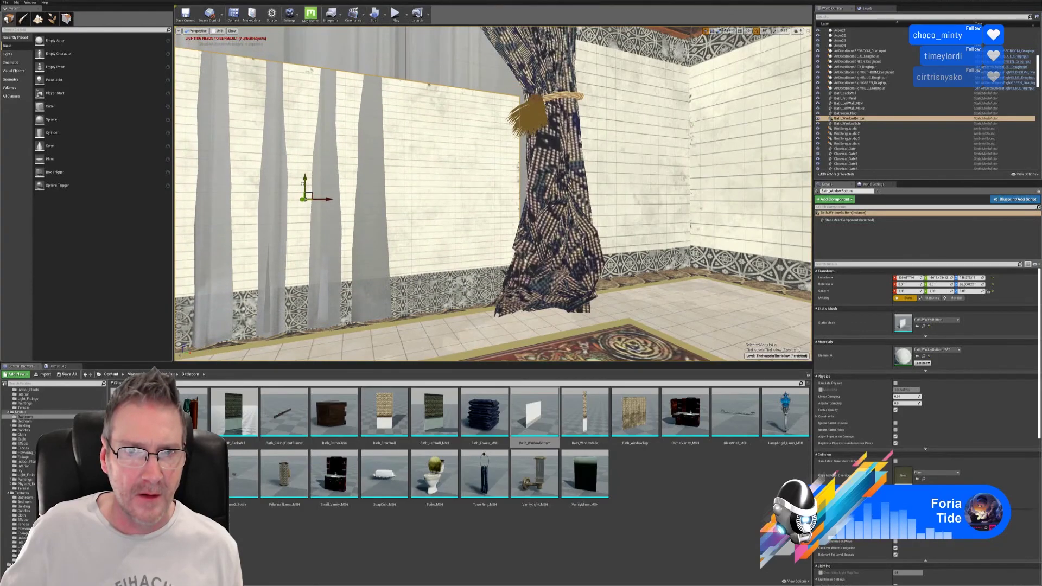
- Push the window bottom panel back behind the sheer curtain and slide it sideways away from the front wall
right_click_drag(307, 185, 259, 217)
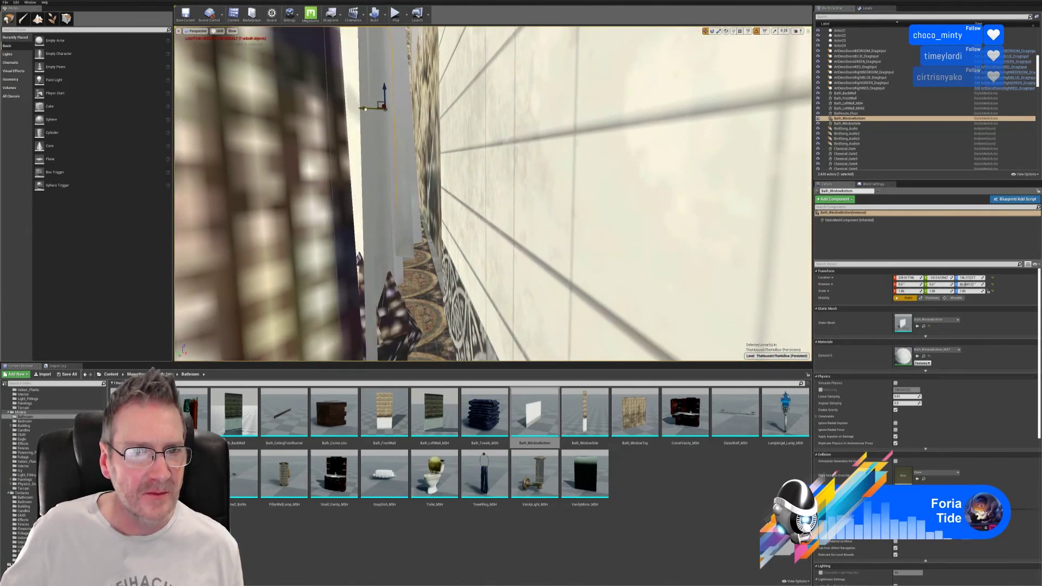
left_click_drag(364, 104, 423, 99)
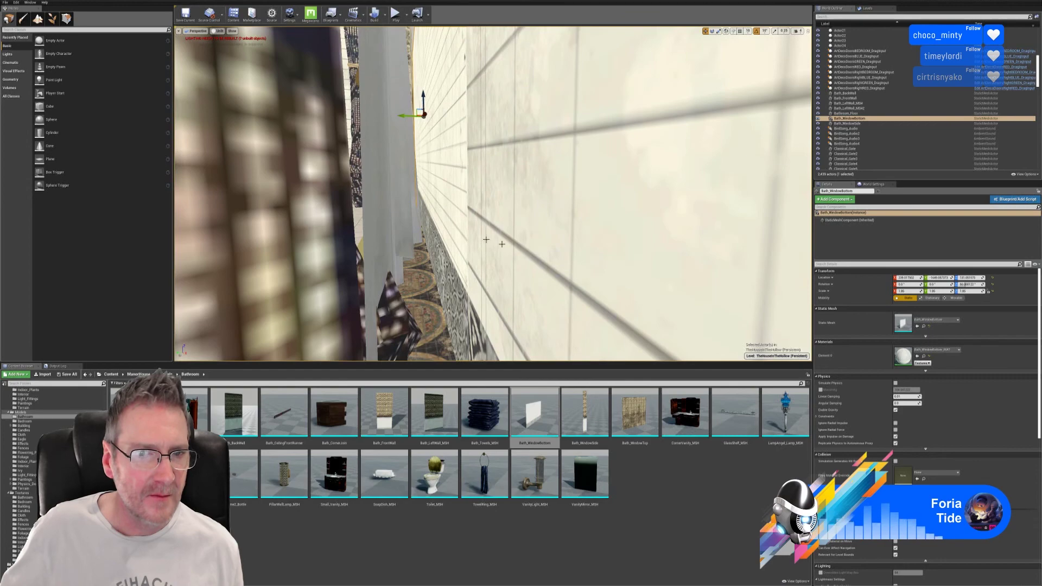
right_click_drag(486, 240, 654, 240)
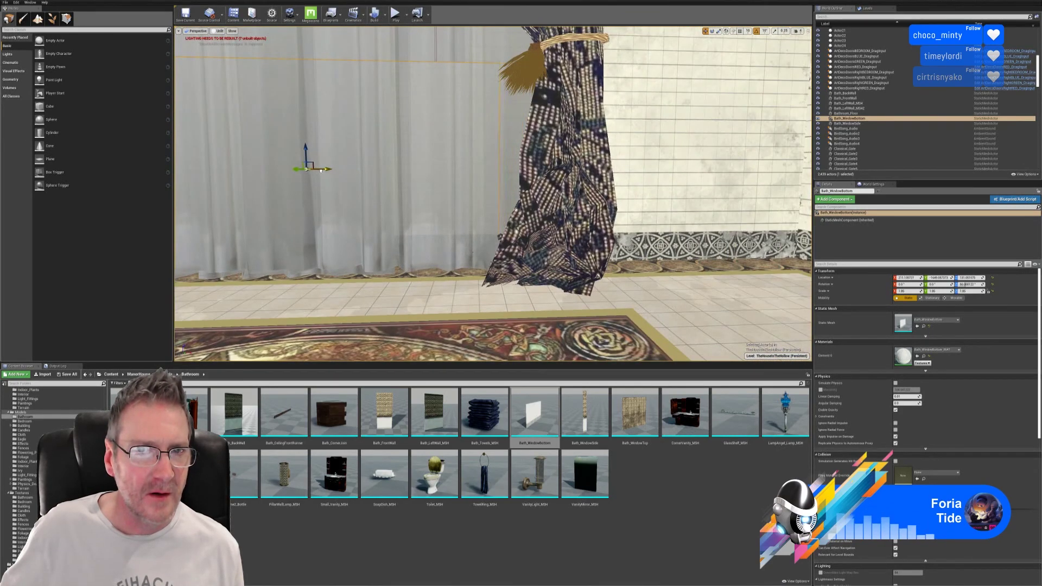
left_click_drag(315, 171, 253, 163)
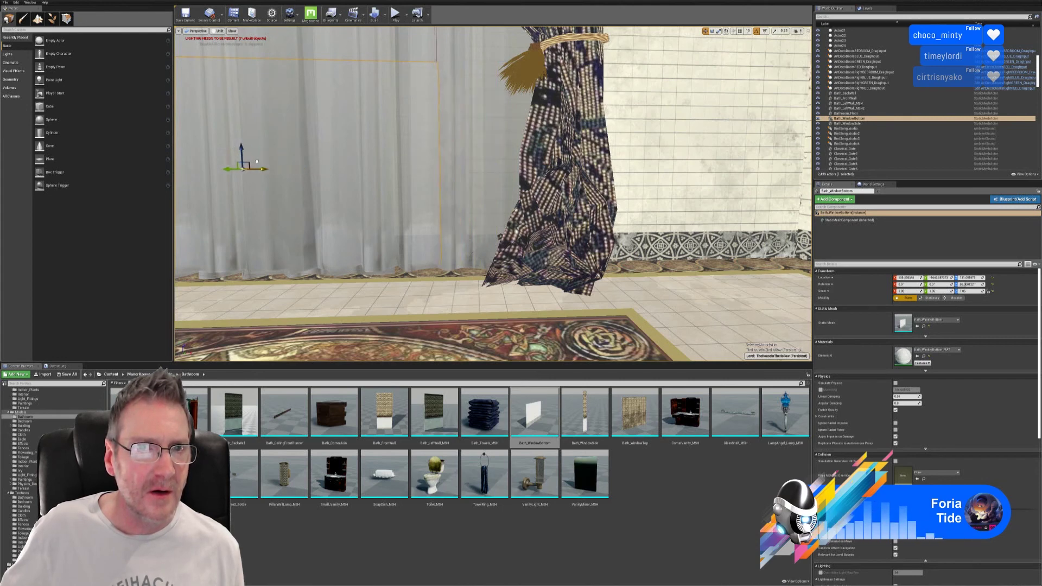
- Nudge the Bath_WindowSide panel slightly outward, away from the sheer curtain
right_click_drag(282, 222, 181, 192)
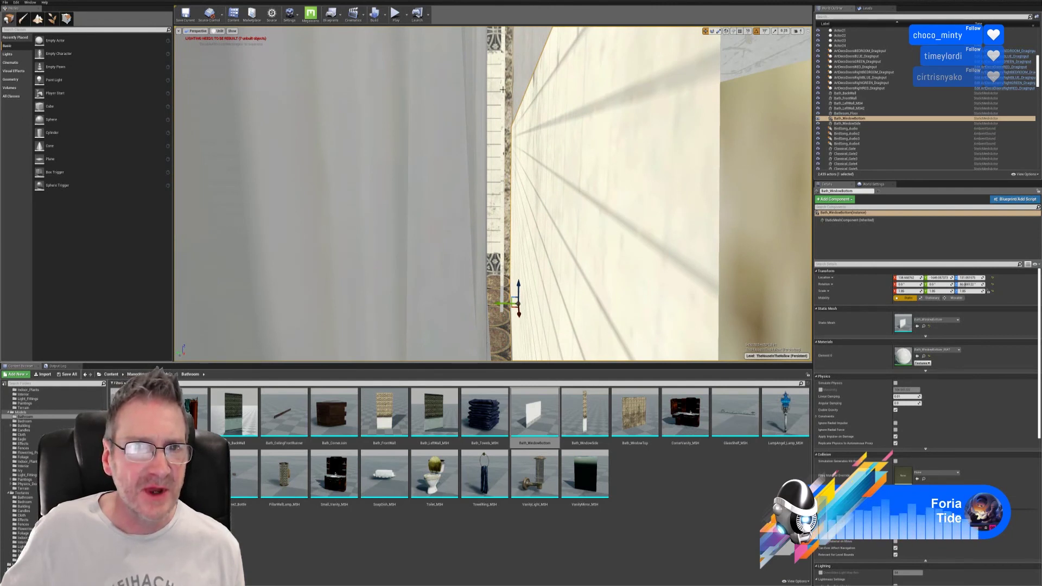
left_click(503, 90)
right_click_drag(551, 195, 520, 111)
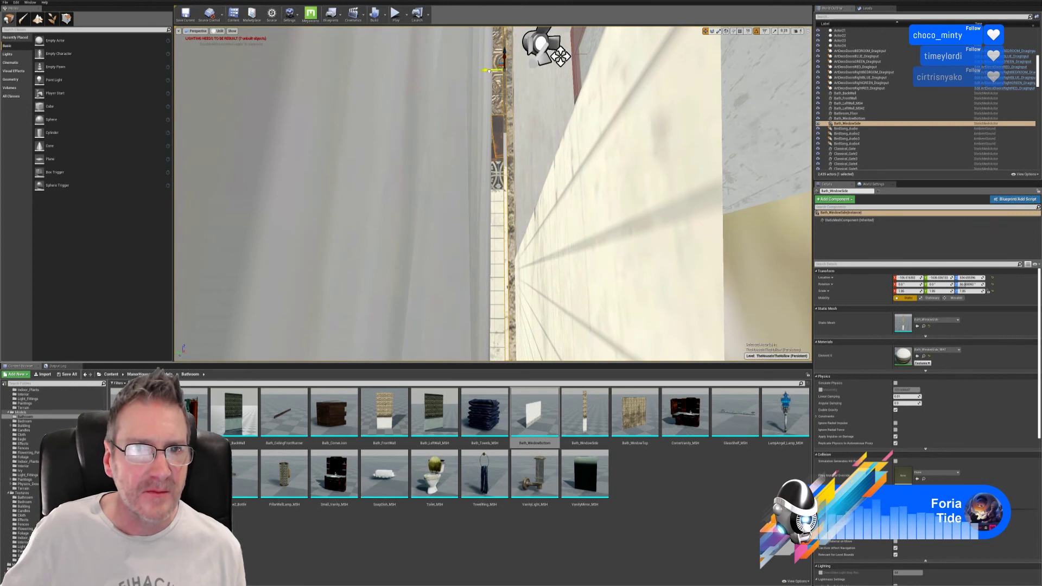
left_click_drag(490, 70, 495, 69)
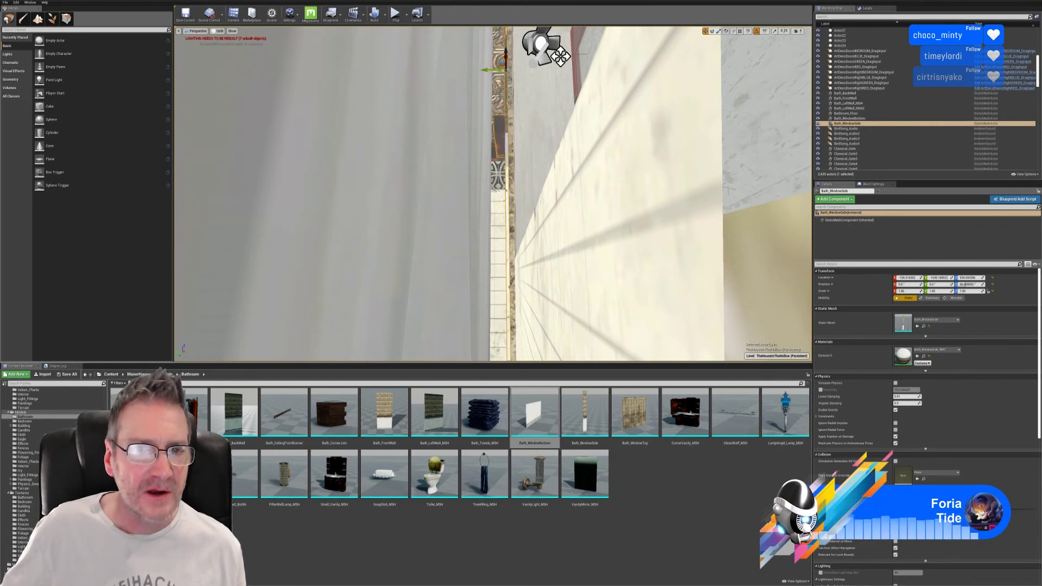
- Move the window bottom panel slightly toward the sheer curtain to line it up with the window side panel
left_click(542, 261)
right_click_drag(571, 257, 508, 277)
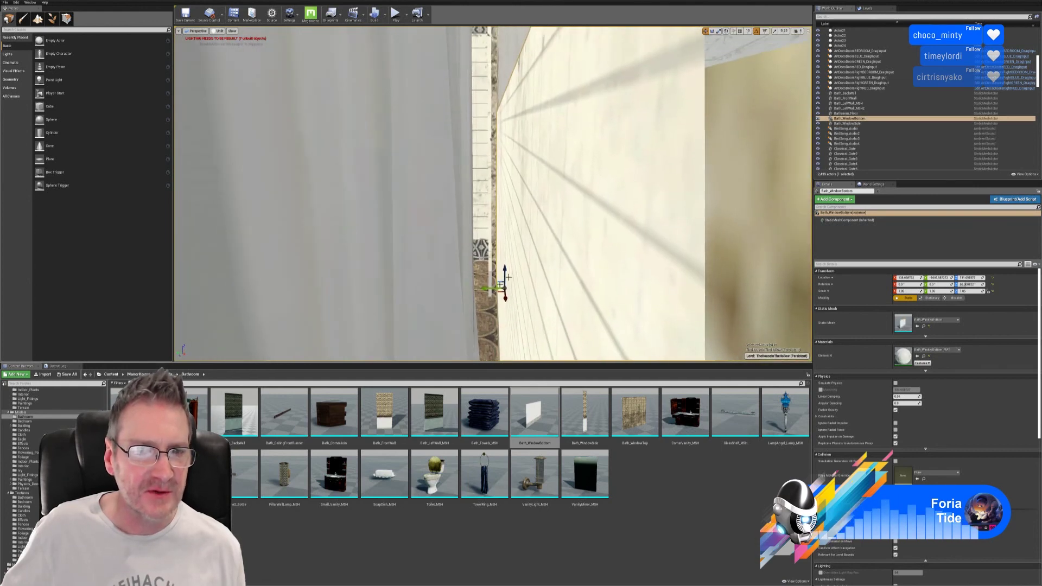
left_click_drag(493, 290, 481, 288)
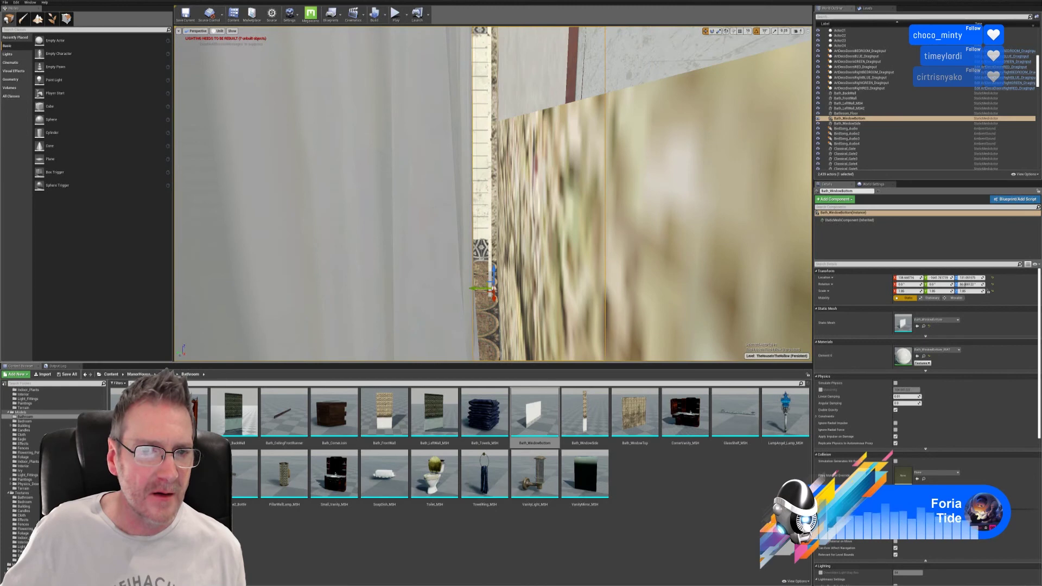
right_click_drag(481, 288, 475, 277)
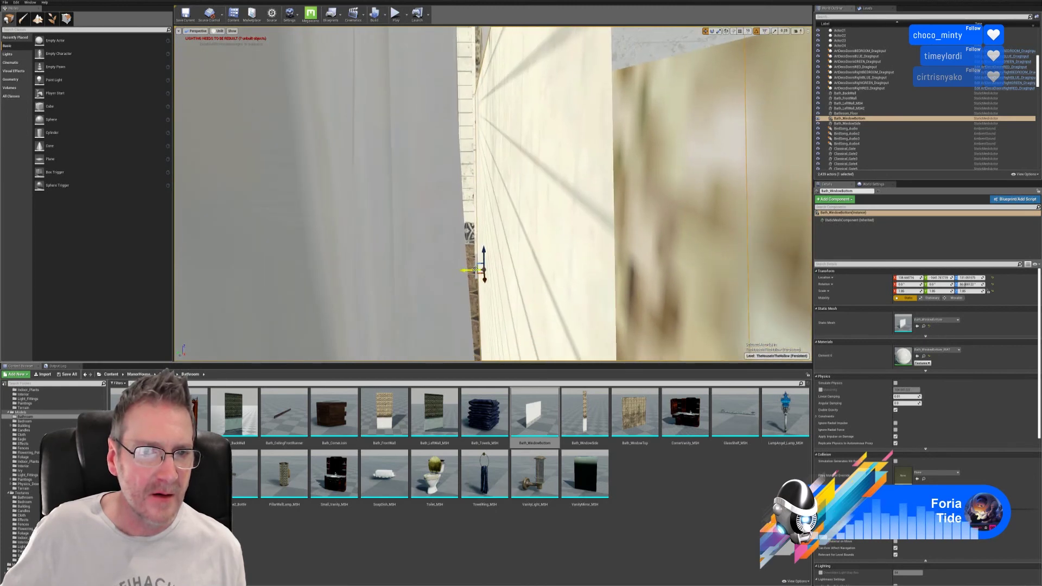
left_click_drag(475, 269, 473, 270)
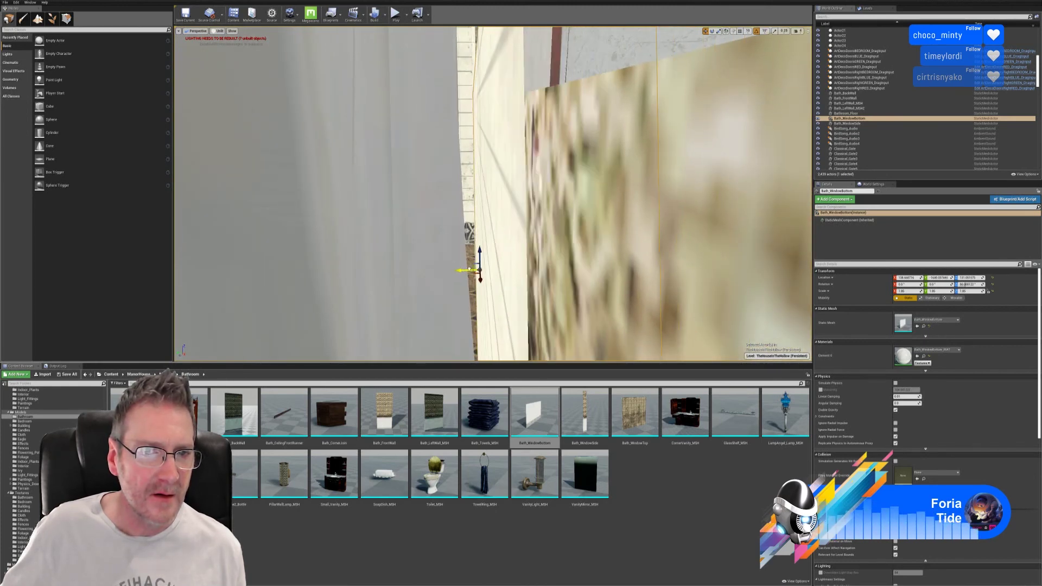
mouse_move(473, 270)
right_mouse_down()
mouse_move(459, 261)
mouse_move(473, 262)
right_mouse_up()
left_click(614, 230)
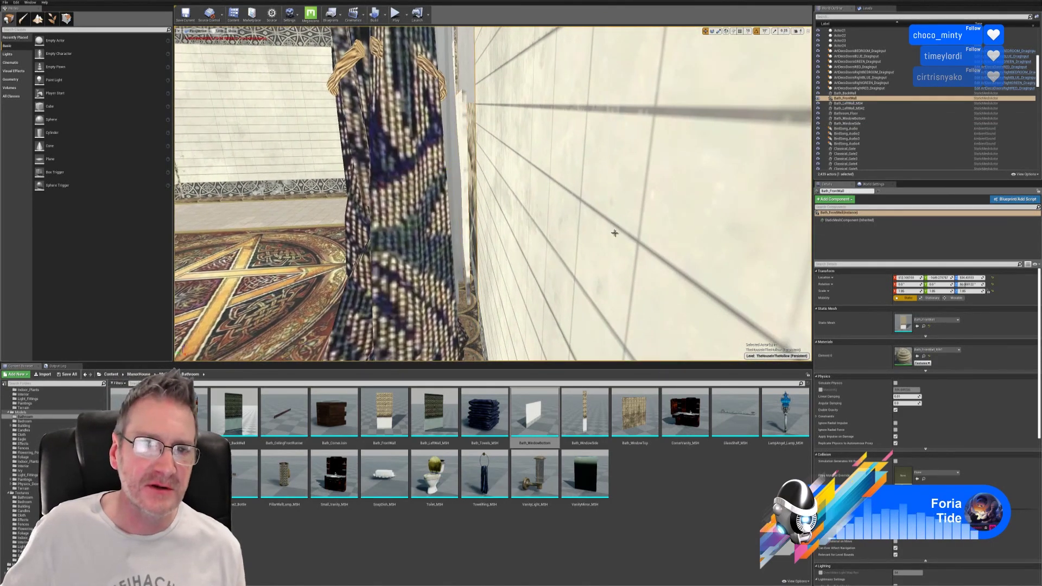
right_click_drag(614, 230, 597, 231)
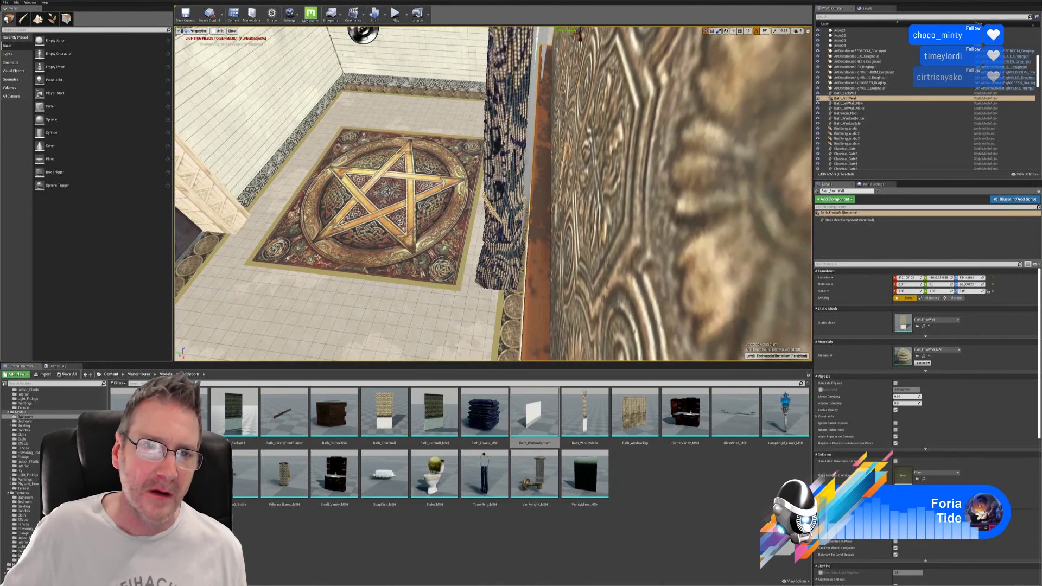
- Place the Bath_WindowTop mesh at the window curtains and rotate it parallel to the window
mouse_move(493, 193)
right_mouse_down()
mouse_move(521, 209)
mouse_move(575, 201)
mouse_move(630, 174)
mouse_move(635, 157)
mouse_move(521, 157)
mouse_move(510, 195)
right_mouse_up()
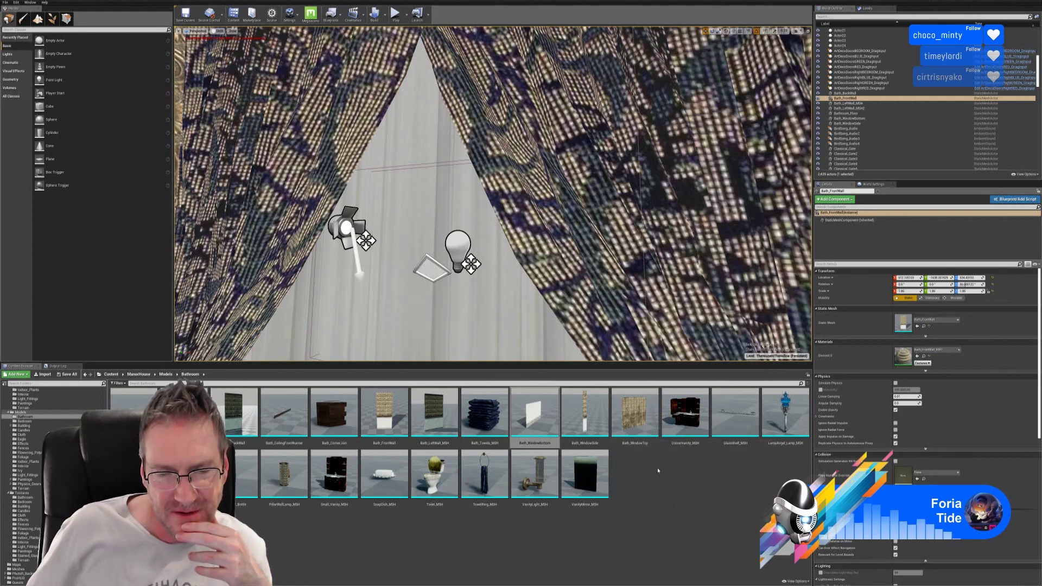
right_click_drag(613, 317, 651, 365)
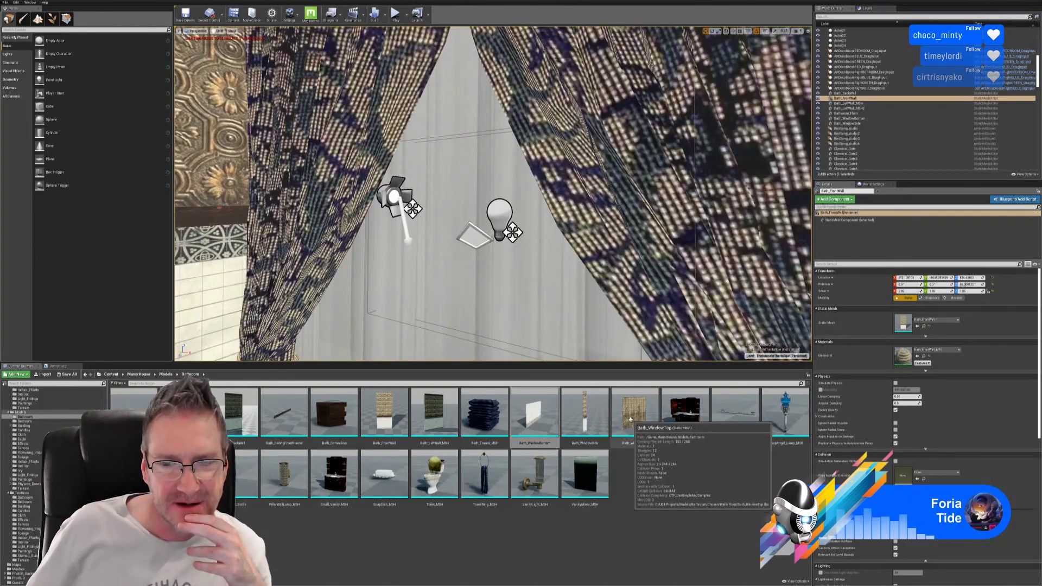
left_click_drag(635, 414, 506, 322)
mouse_move(506, 322)
right_mouse_down()
mouse_move(488, 331)
mouse_move(489, 353)
mouse_move(489, 331)
right_mouse_up()
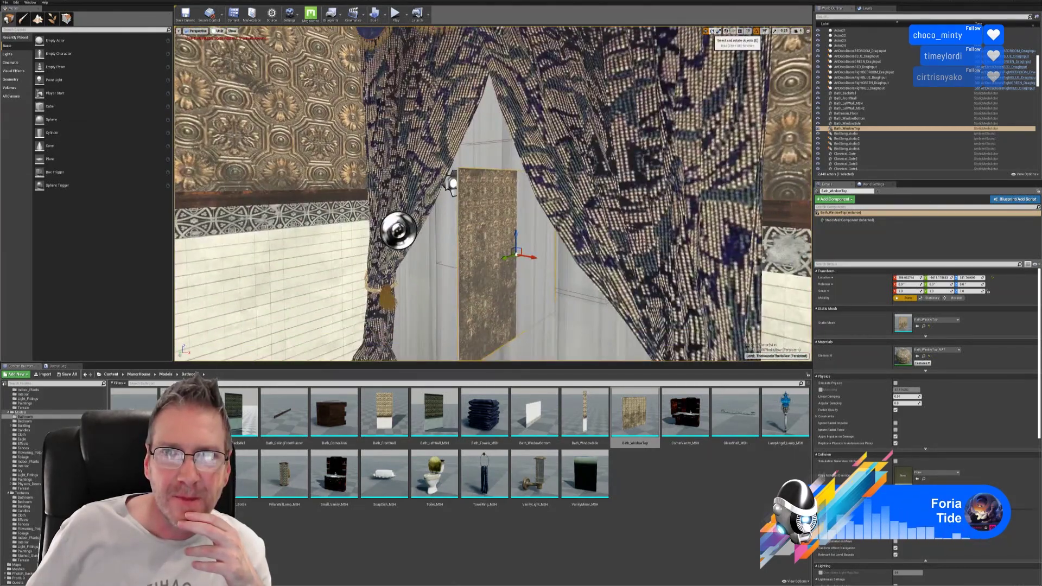
left_click(712, 31)
left_click_drag(531, 262, 481, 266)
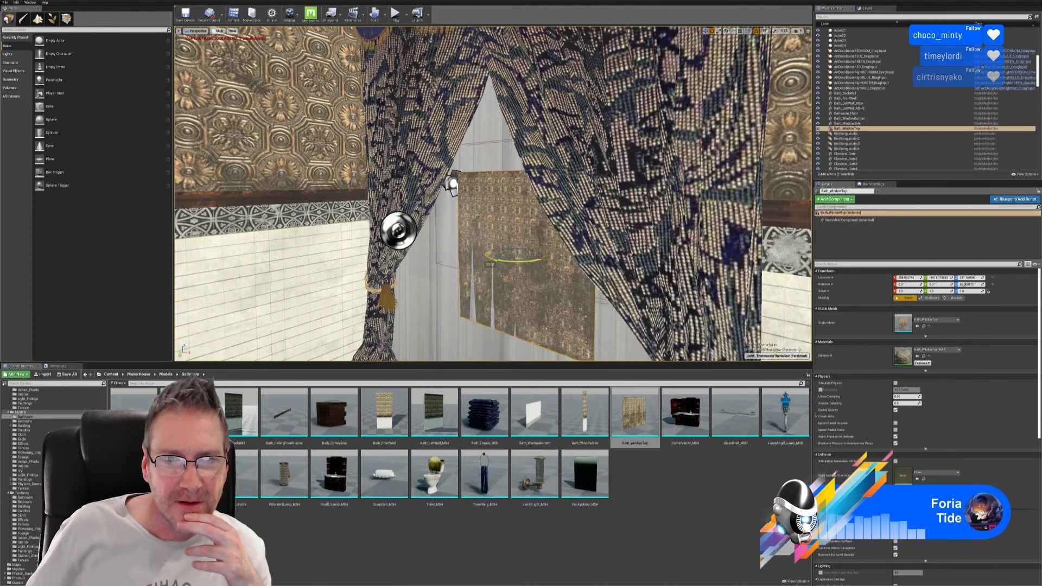
- Set the window top panel's scale to 1.85 on the X, Y and Z axes
left_click(907, 291)
type("1.65")
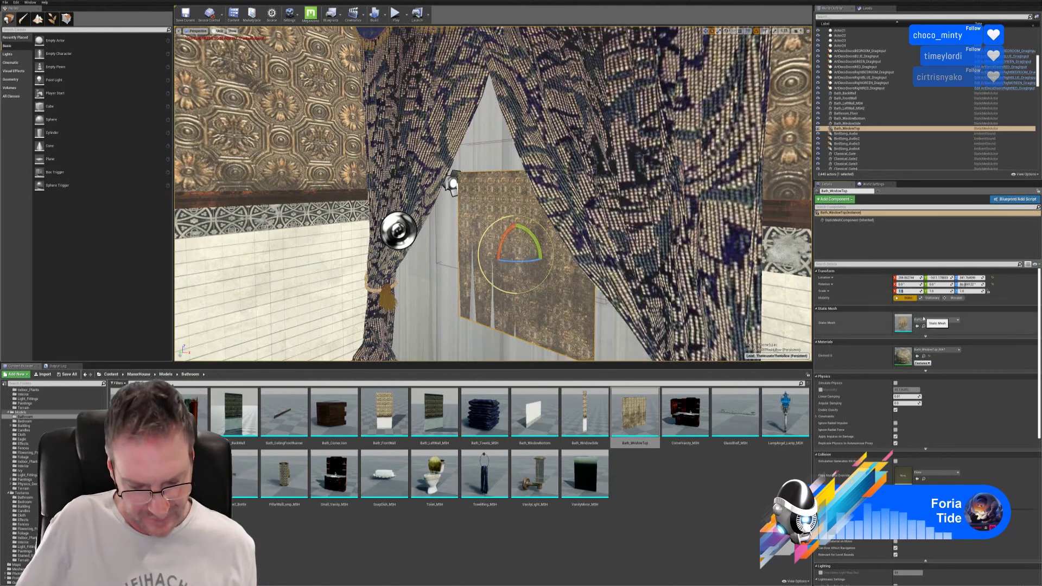
left_click(933, 292)
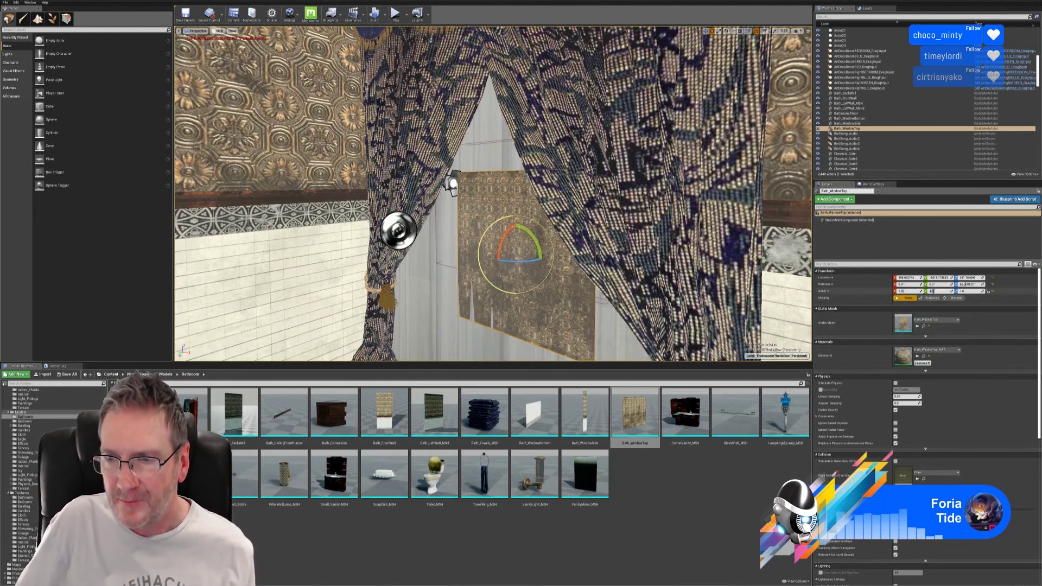
left_click(971, 292)
type("1.86")
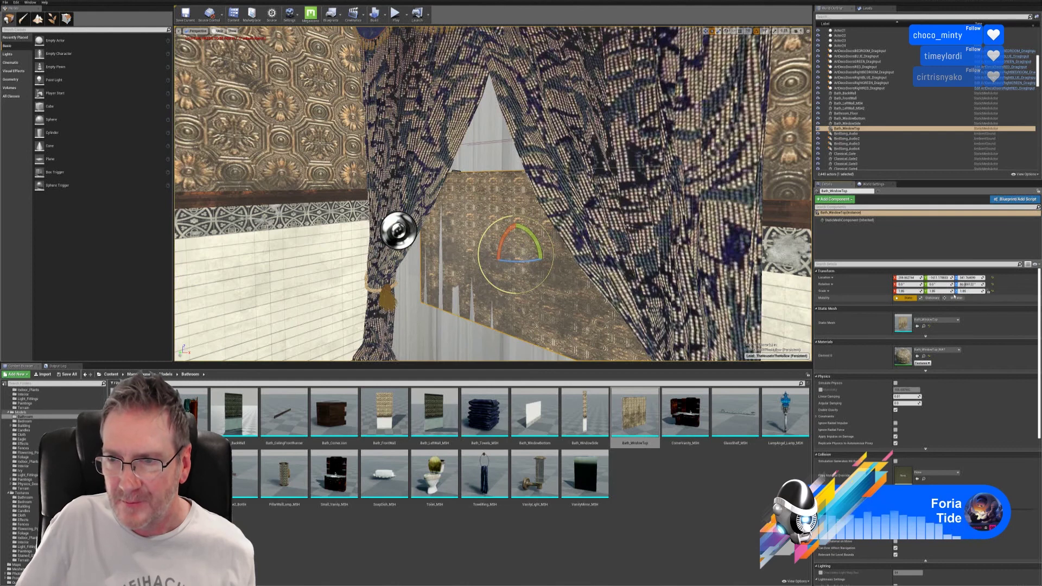
key("Return")
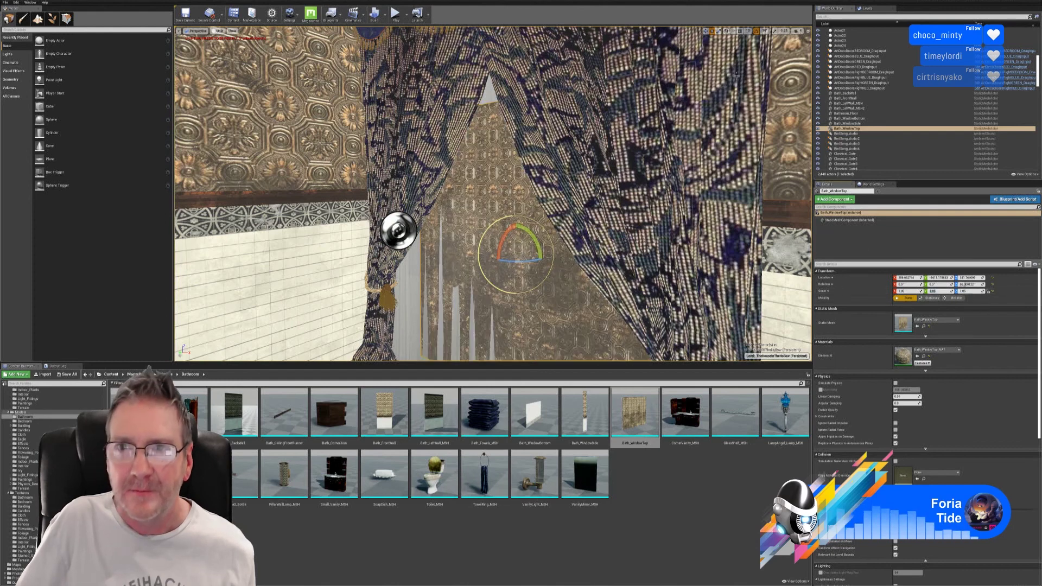
- Raise the window top panel above the curtain pelmet up to the top of the adjoining wall
left_click(706, 31)
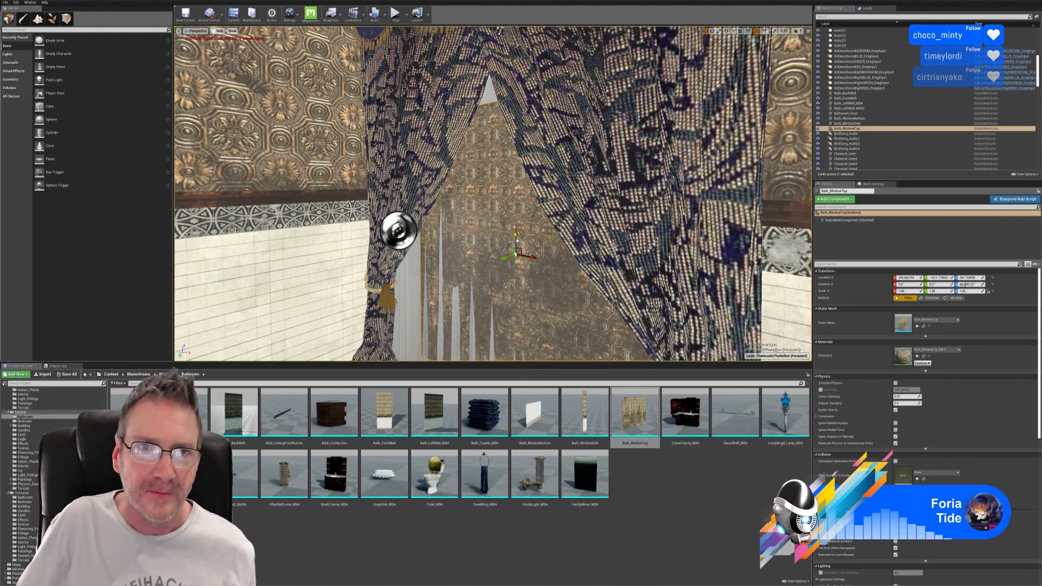
left_click_drag(515, 236, 516, 23)
right_click_drag(516, 163, 491, 269)
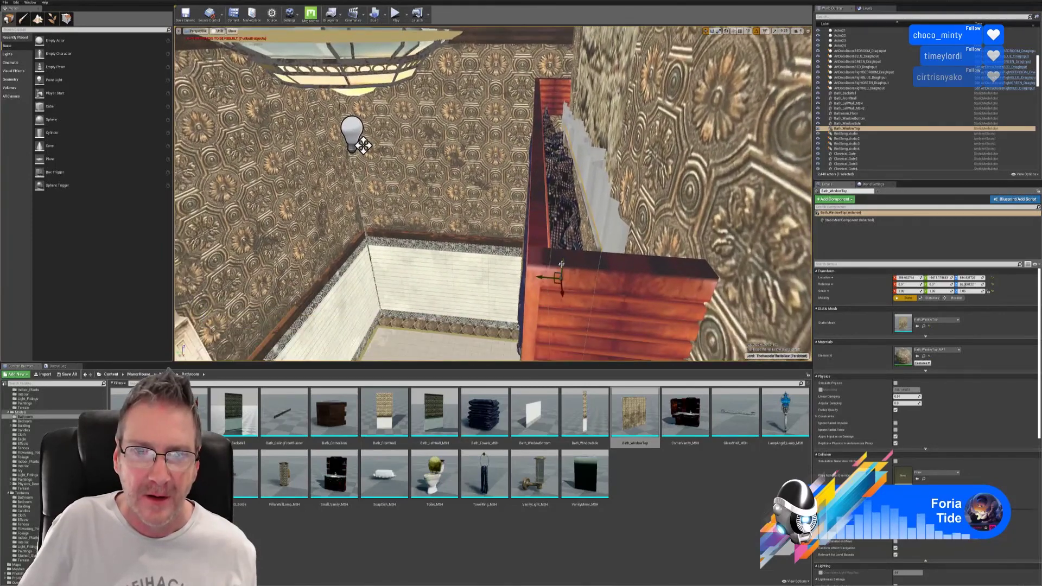
left_click_drag(561, 264, 606, 158)
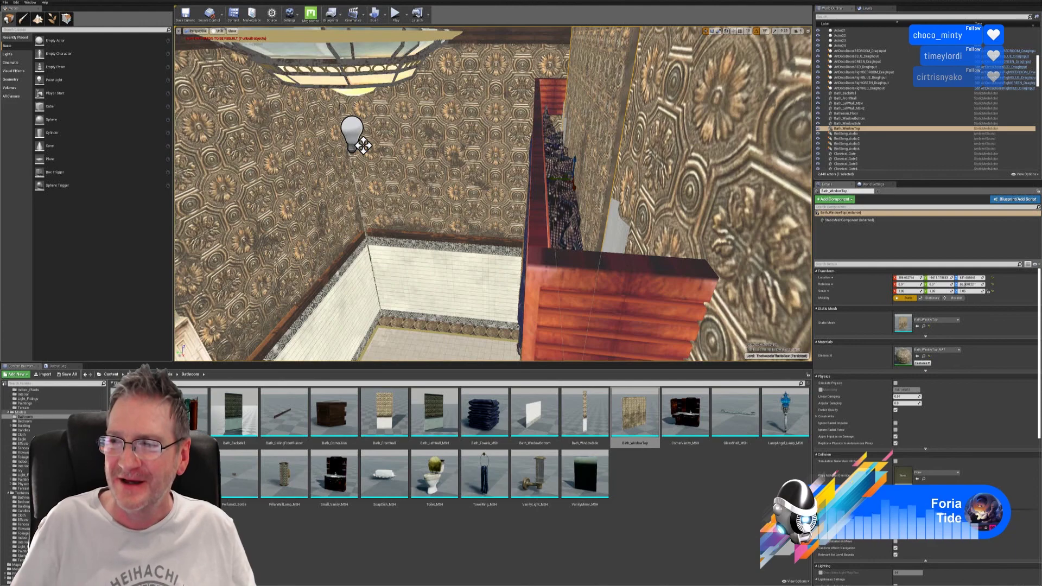
- Push the window top panel back behind the curtains, in line with the wall beside the window
right_click_drag(620, 281, 619, 314)
key("s")
key("w")
key("w")
left_click_drag(558, 147, 582, 140)
right_click_drag(582, 137, 582, 138)
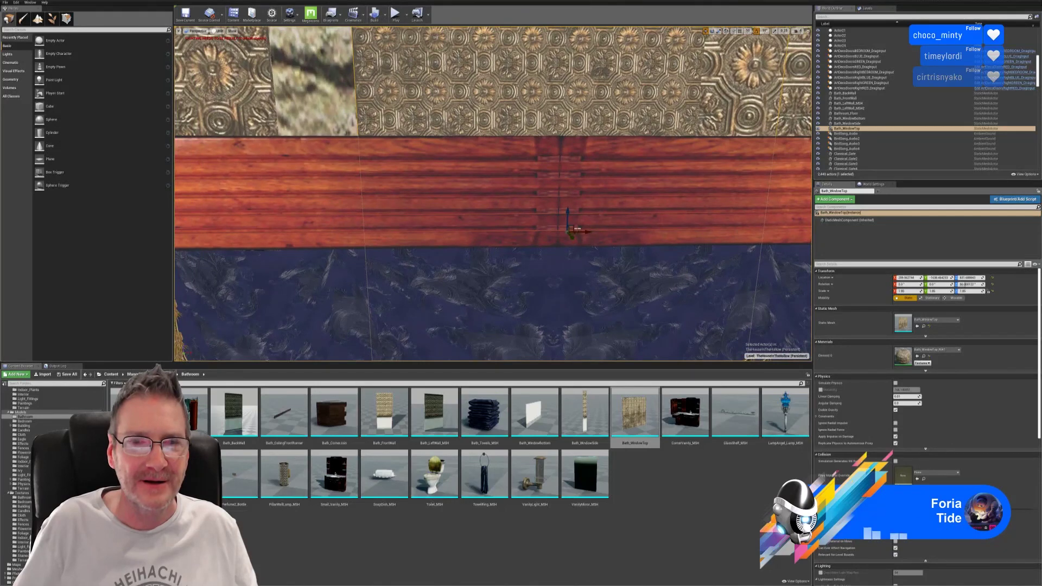
- Slide the window top panel sideways to close the gap beside the adjoining wall above the pelmet
left_click_drag(583, 232, 521, 236)
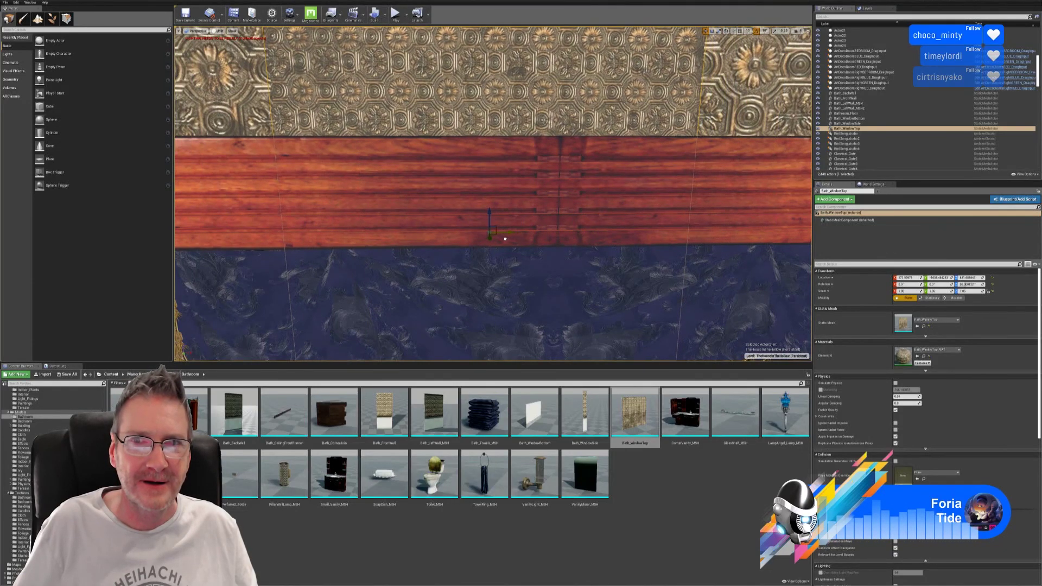
left_click_drag(494, 238, 502, 238)
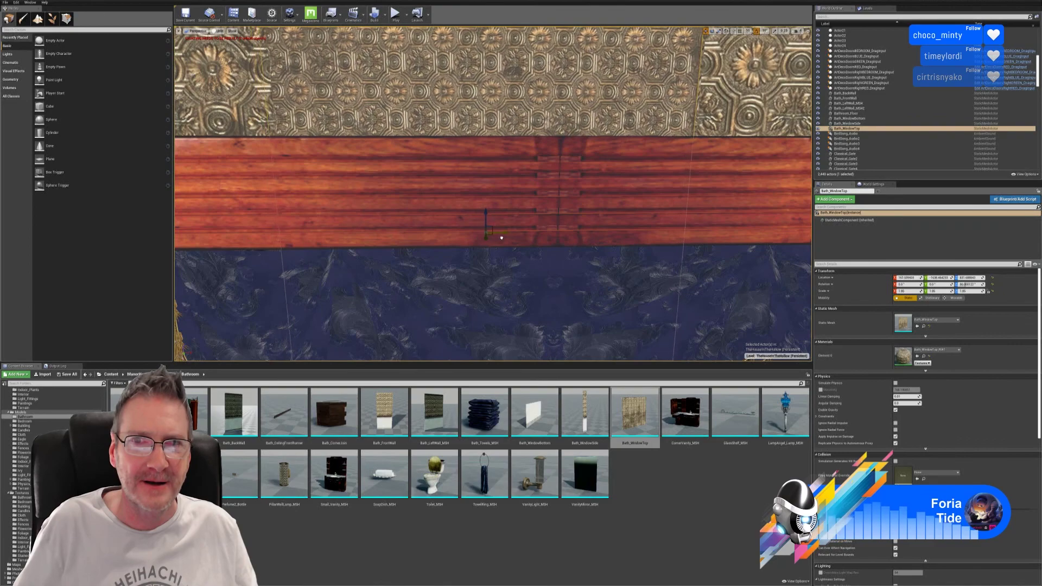
right_click_drag(563, 312, 527, 251)
right_click_drag(515, 346, 596, 175)
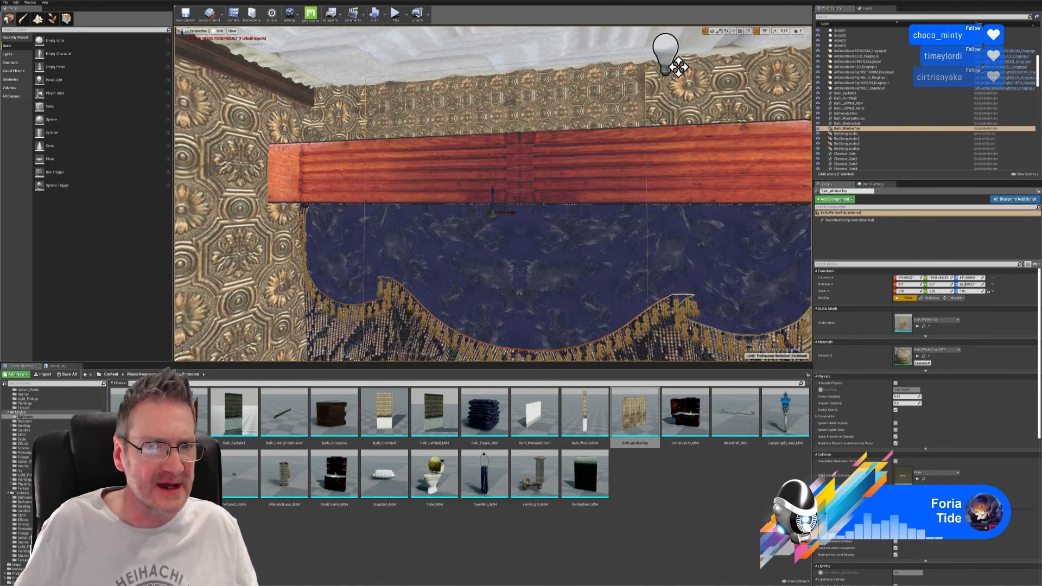
mouse_move(679, 66)
right_mouse_down()
mouse_move(652, 109)
mouse_move(673, 82)
right_mouse_up()
right_click_drag(600, 198, 599, 198)
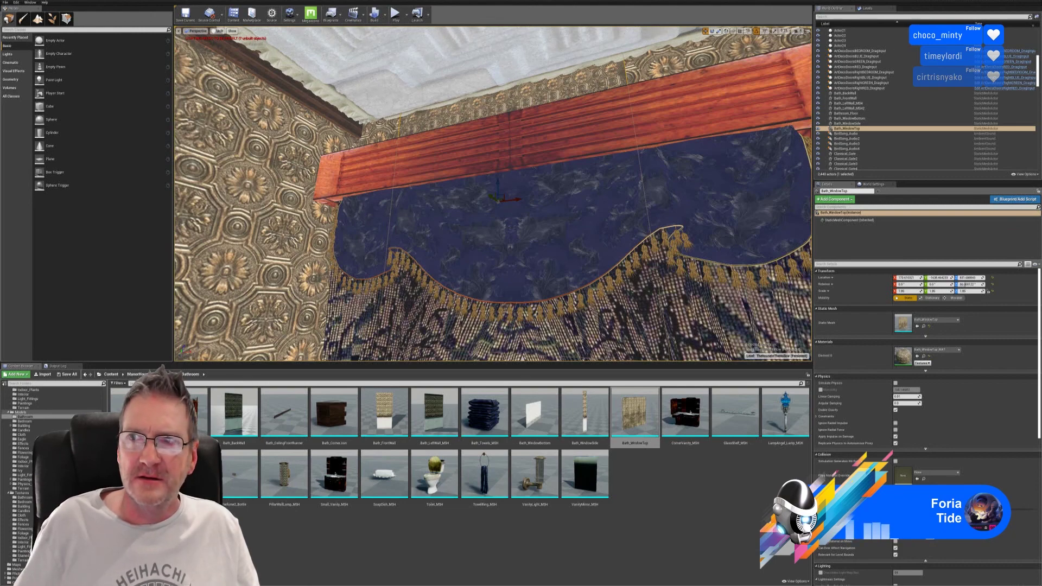
- Switch to Substance Painter and open the WindowTop.spp project from the bathroom's walls and floor folder
key("super+d")
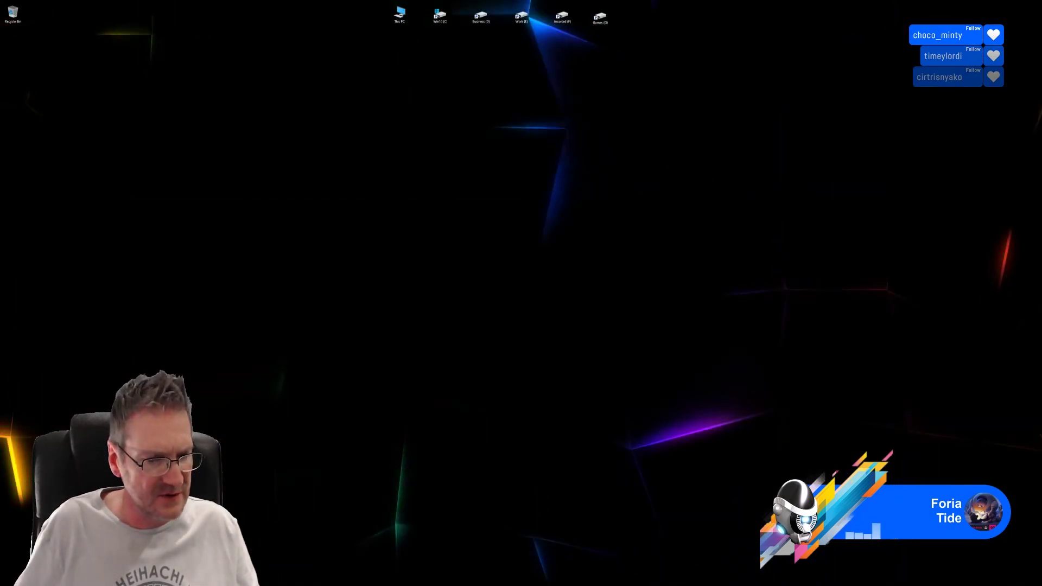
key("super")
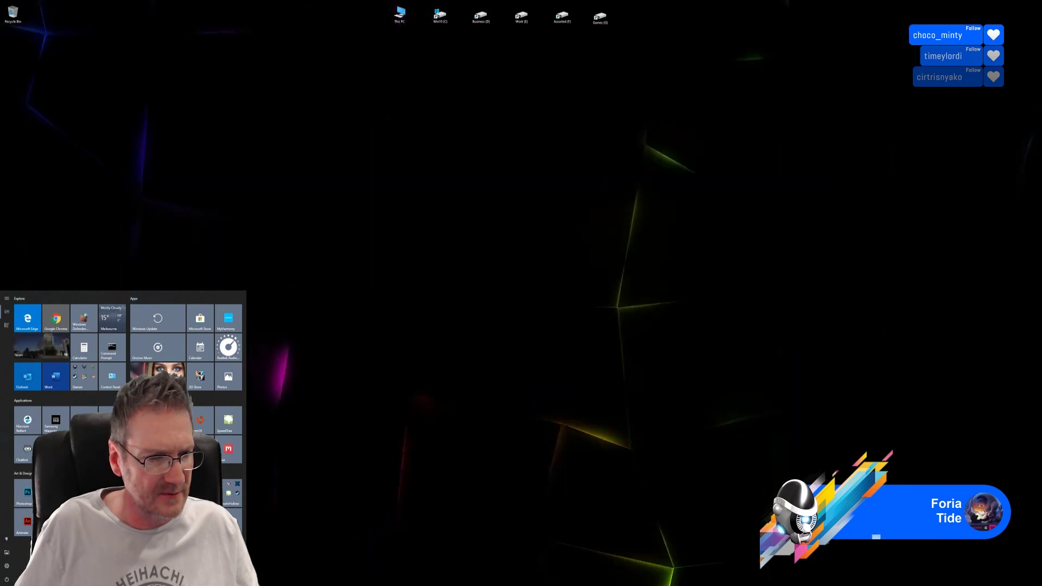
key("Escape")
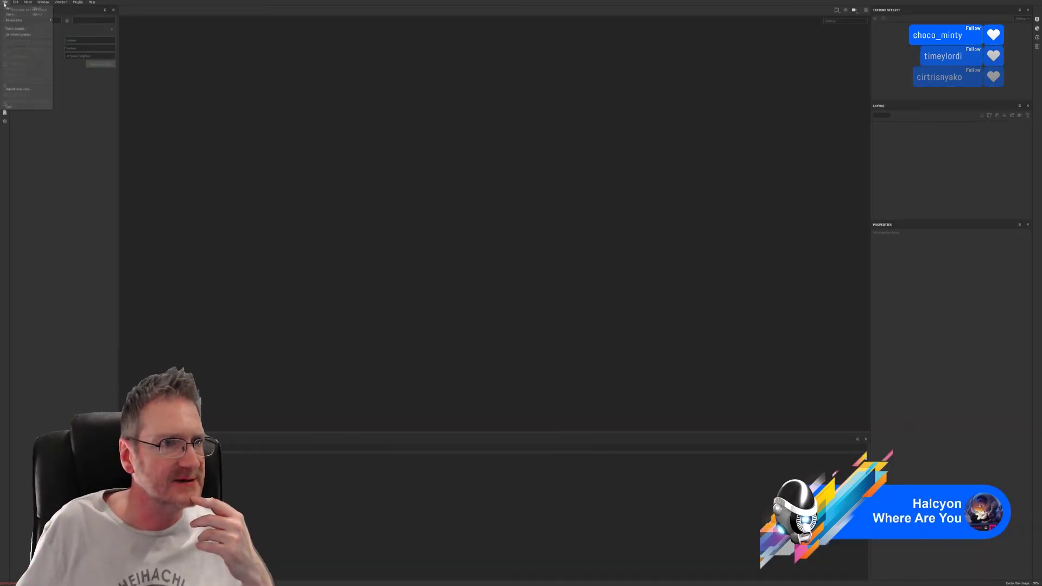
key("ctrl+o")
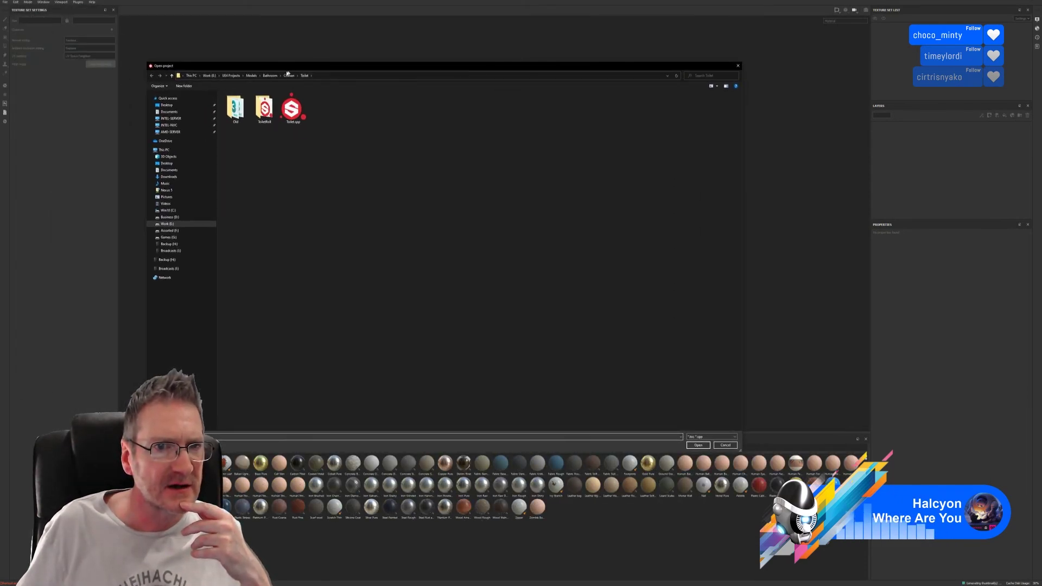
left_click(288, 76)
double_click(407, 108)
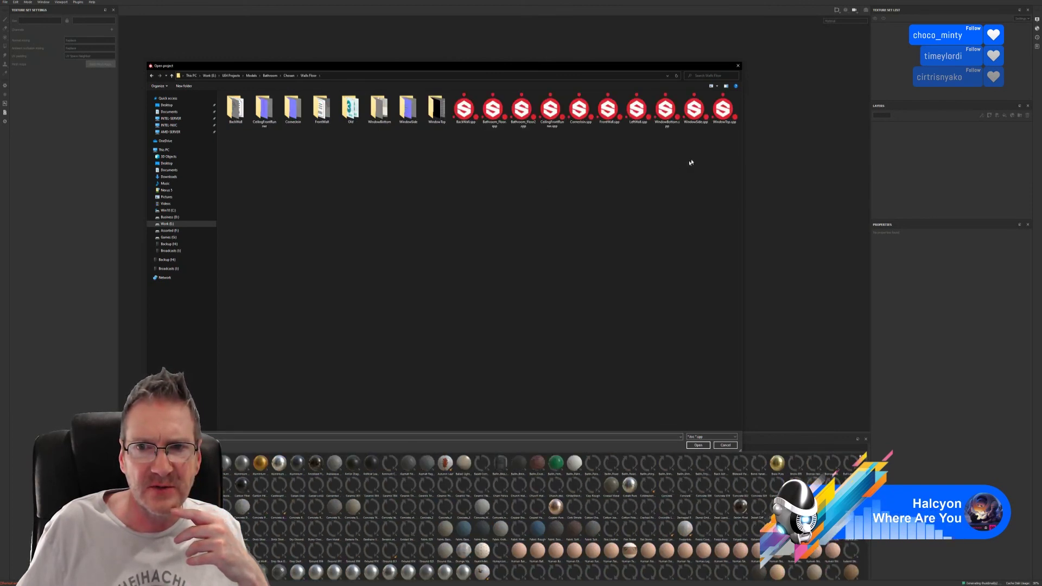
double_click(724, 114)
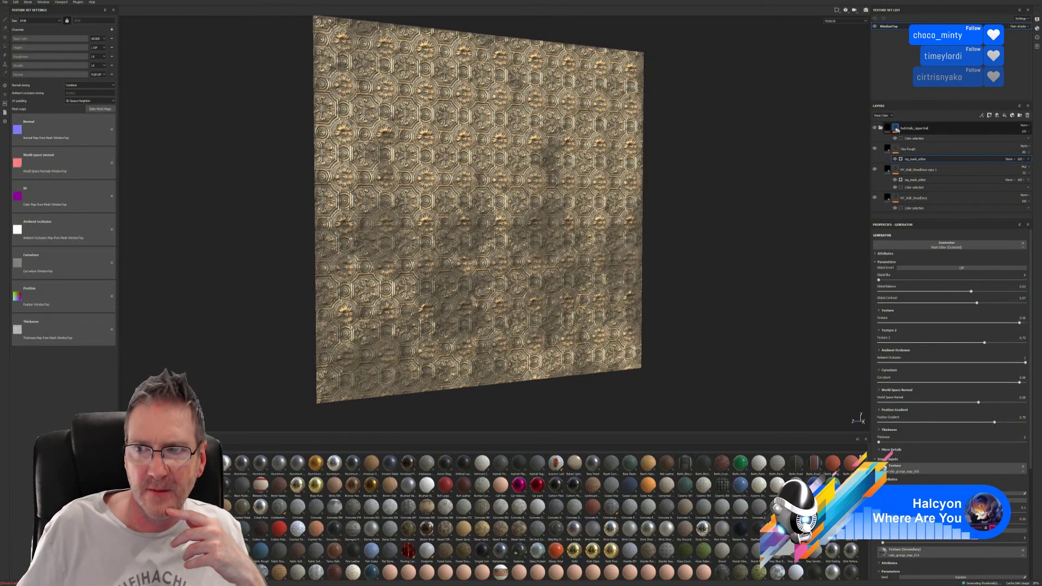
- Reduce the bottom wall fill layer's UV scale in both directions to enlarge the embossed pattern evenly
left_click(875, 198)
left_click(875, 198)
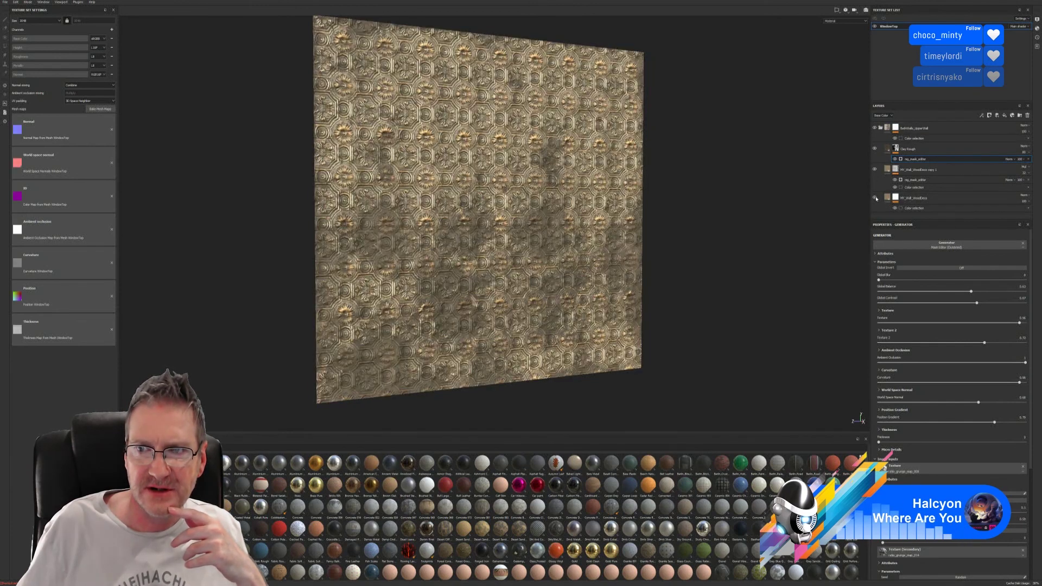
left_click(904, 199)
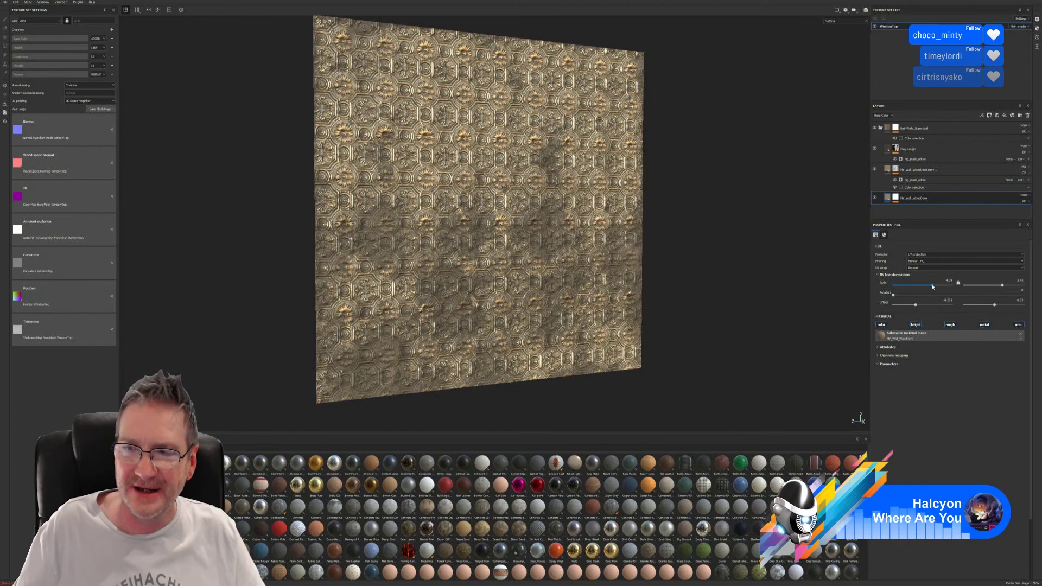
left_click_drag(933, 287, 931, 286)
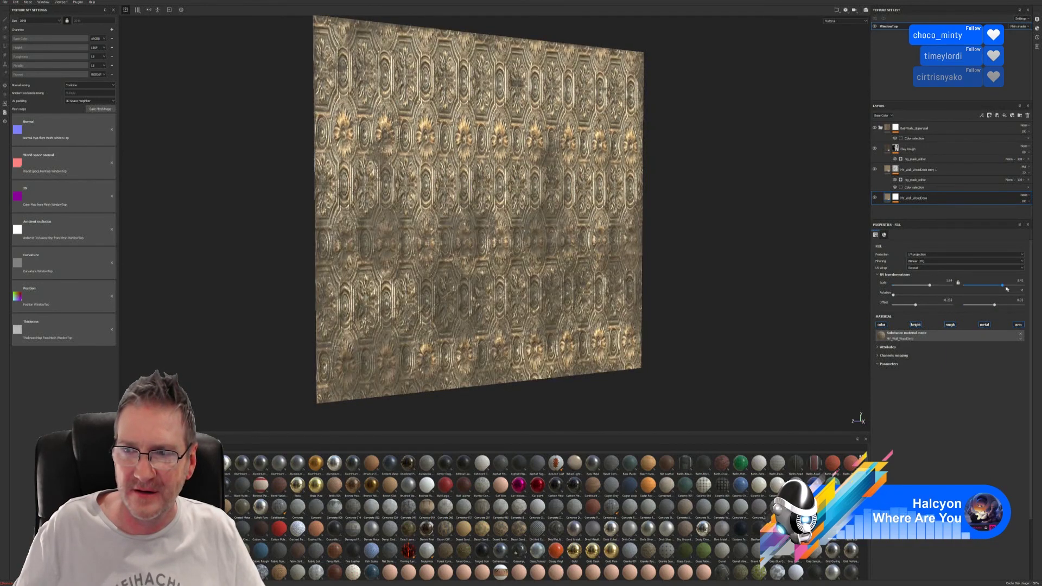
left_click_drag(1002, 283, 1000, 285)
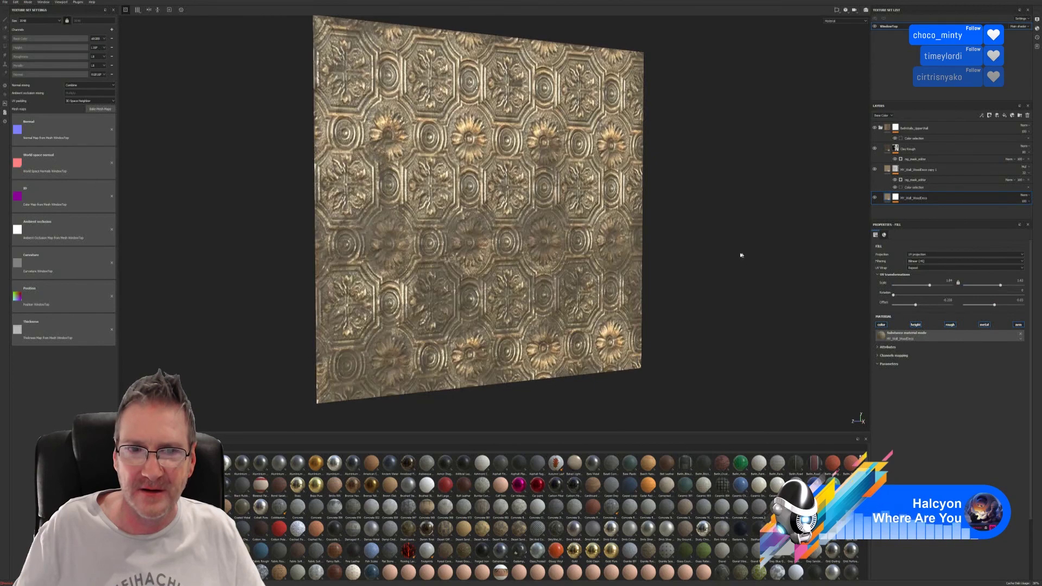
- Export the WindowTop texture set as PNG maps to the project's WindowTop folder
key("p")
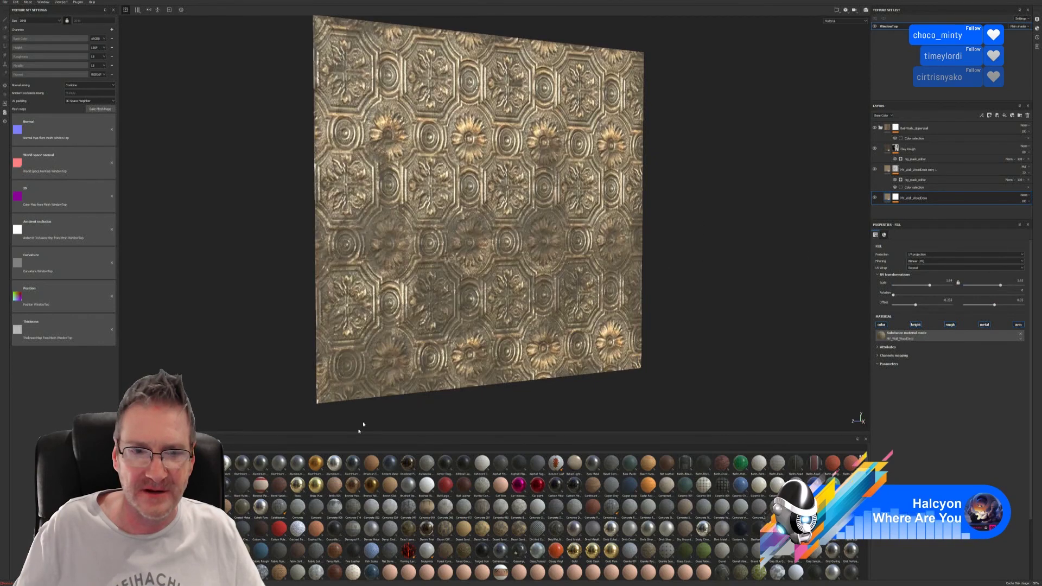
key("alt+Tab")
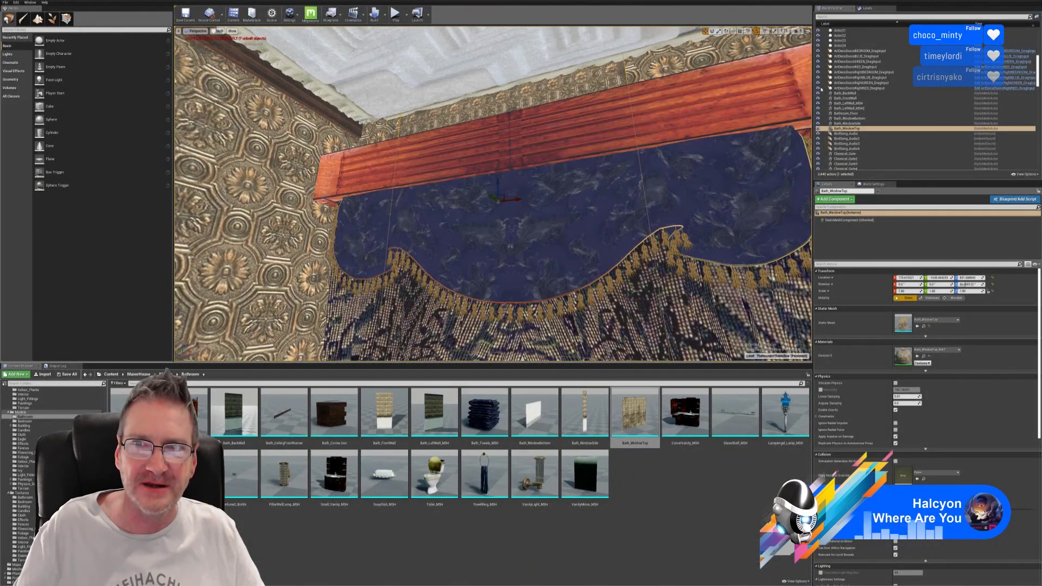
key("alt+Tab")
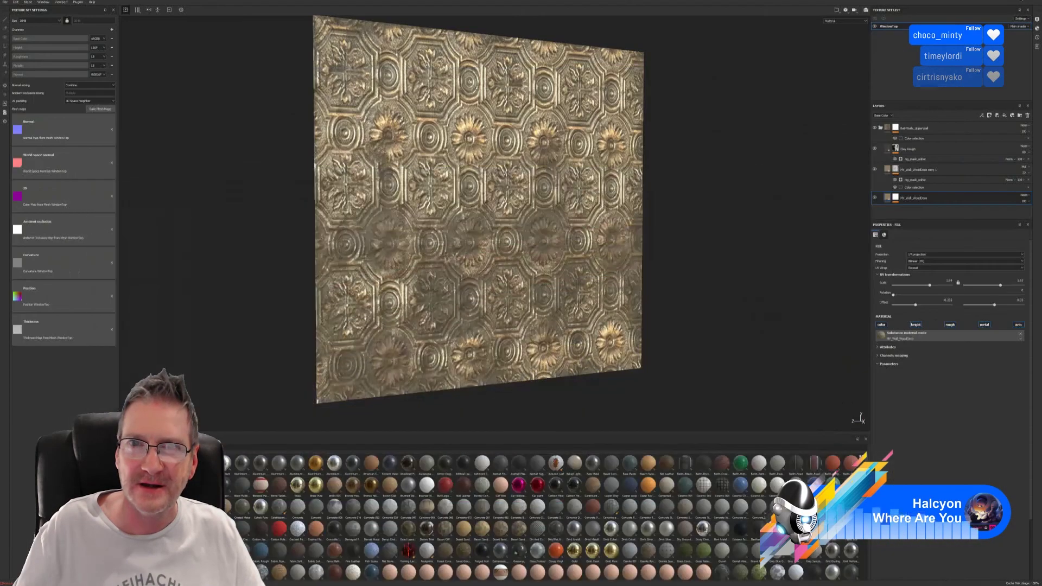
left_click(4, 2)
left_click(32, 102)
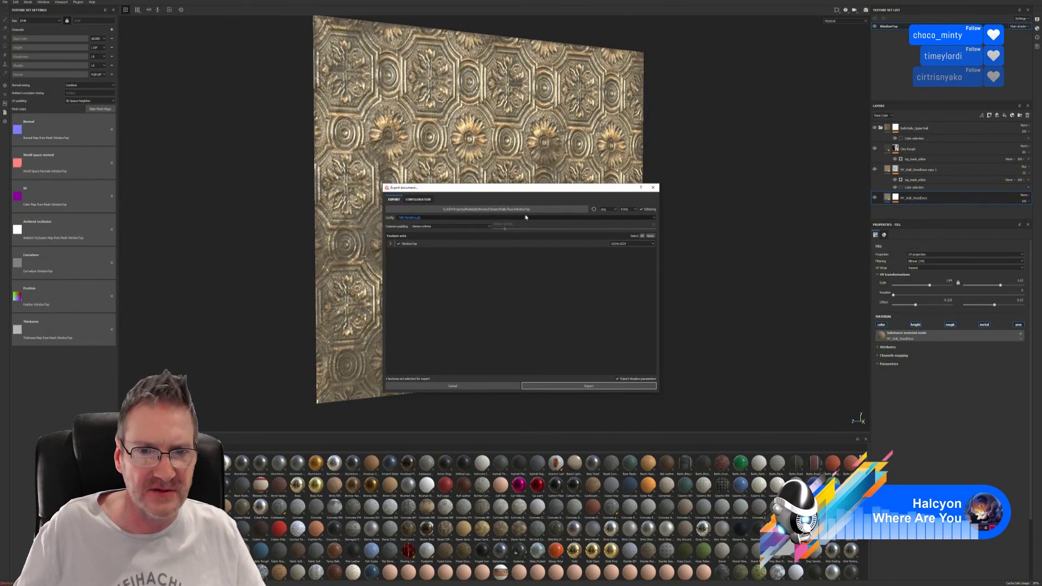
left_click(591, 385)
left_click(589, 386)
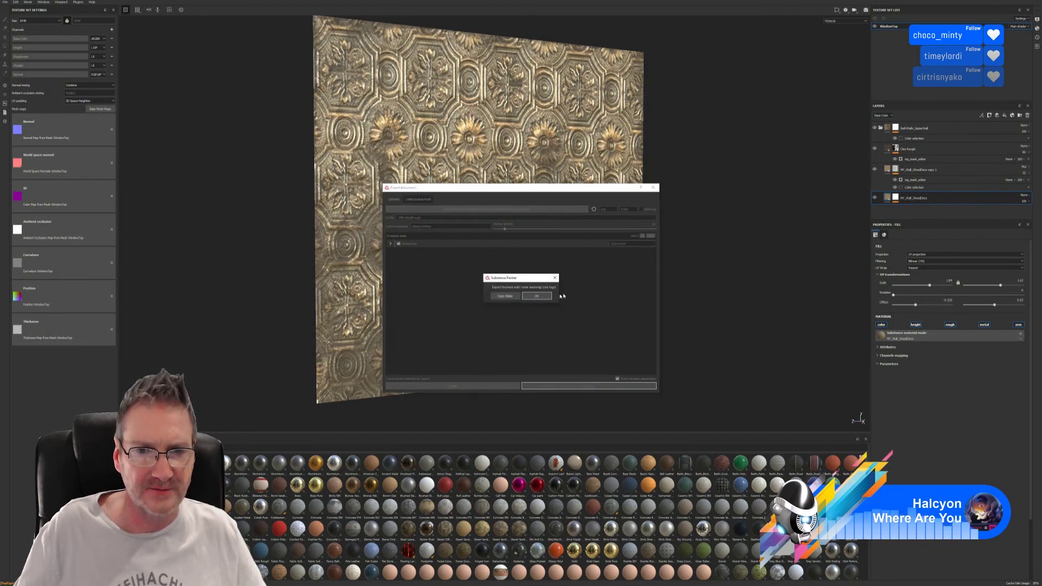
left_click(537, 296)
- Switch to Unreal Editor, open the window top panel's material, and locate its base color texture in the Content Browser
key("super+d")
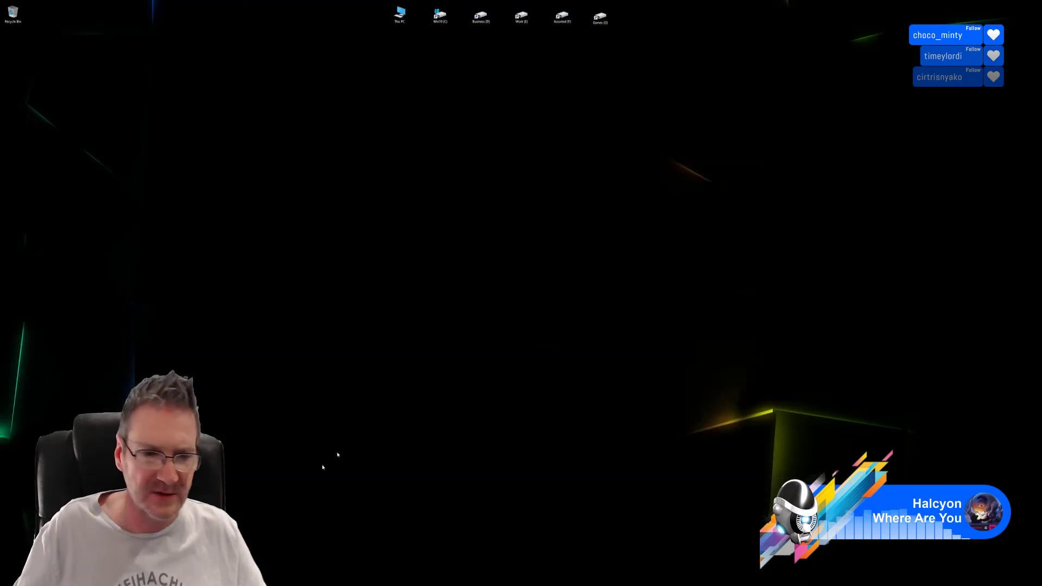
key("alt+Tab")
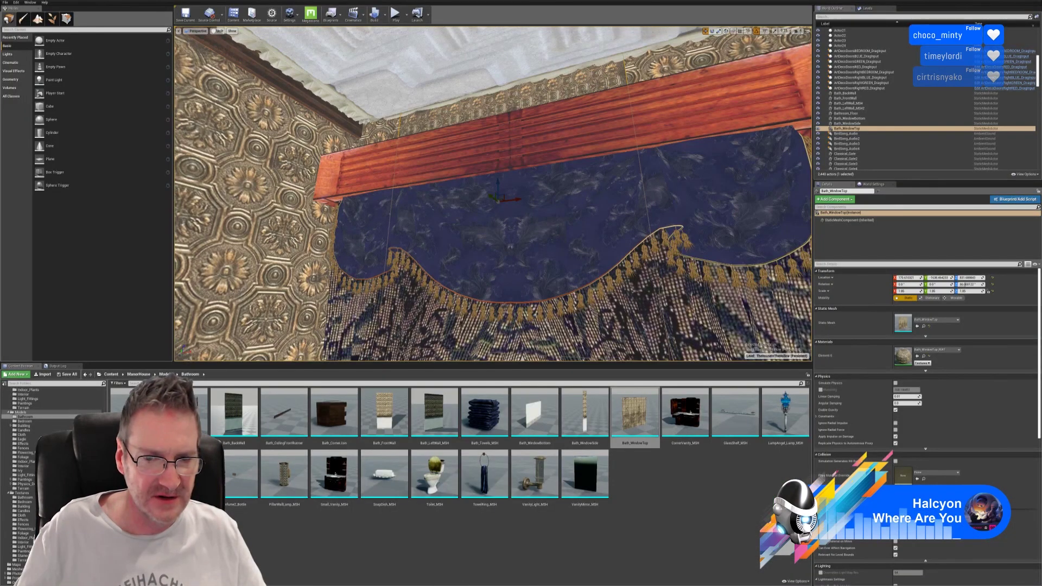
left_click(640, 419)
double_click(639, 418)
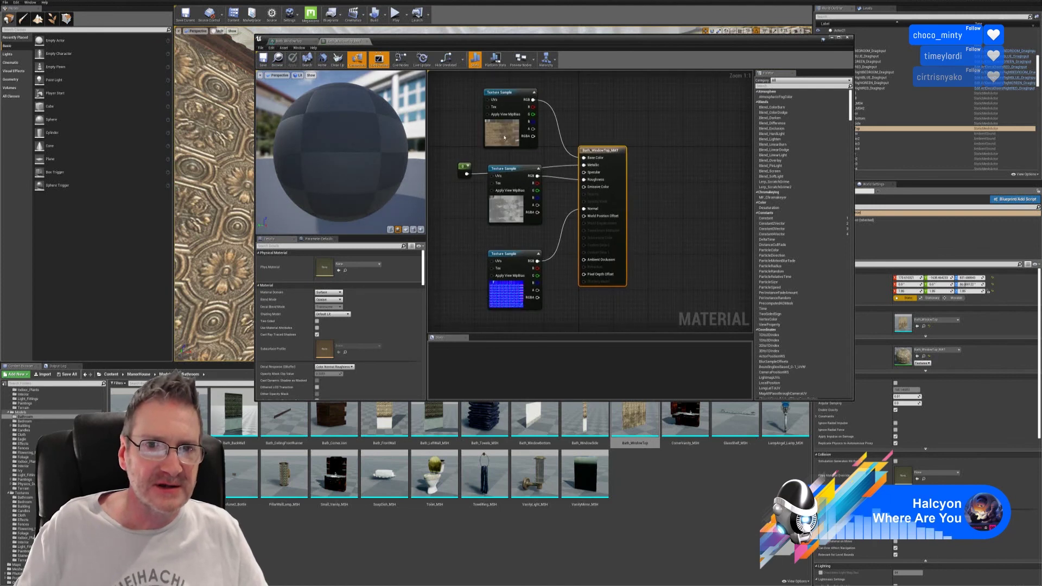
left_click(508, 138)
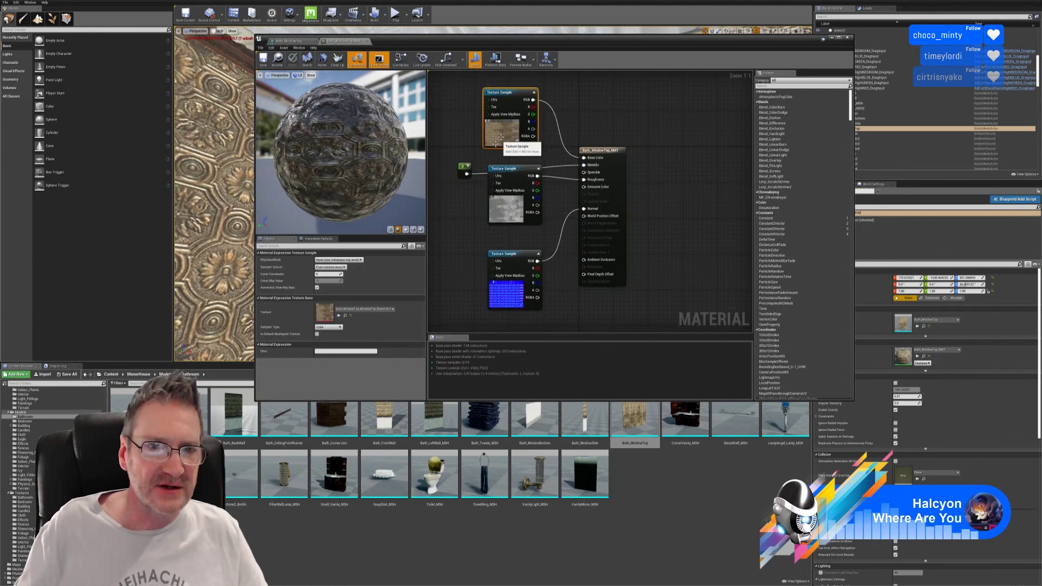
left_click(346, 316)
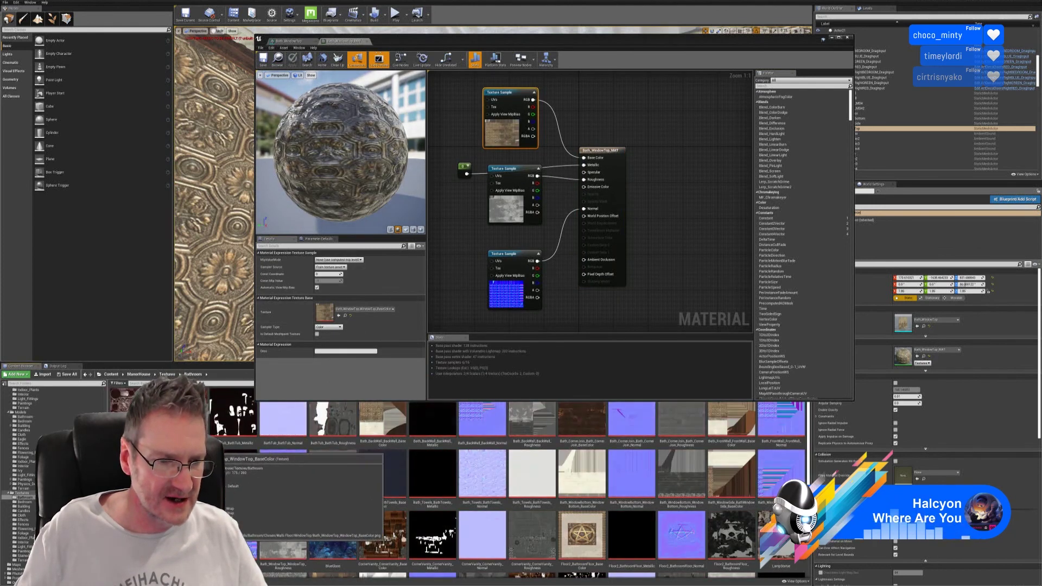
- Reimport the window top's base color, normal and roughness textures from their source files and close the material editor
right_click(197, 418)
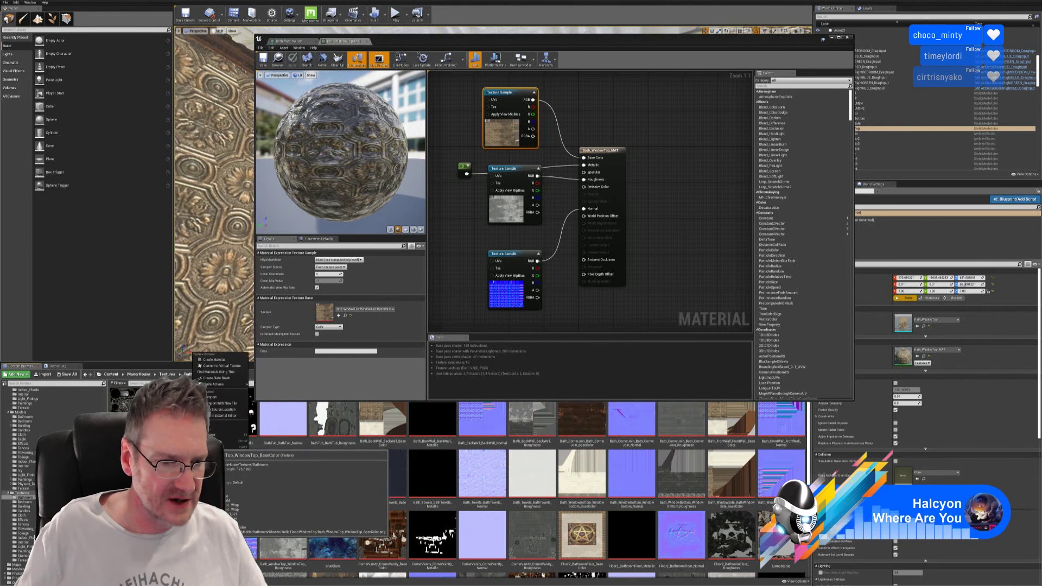
left_click(227, 401)
right_click(242, 504)
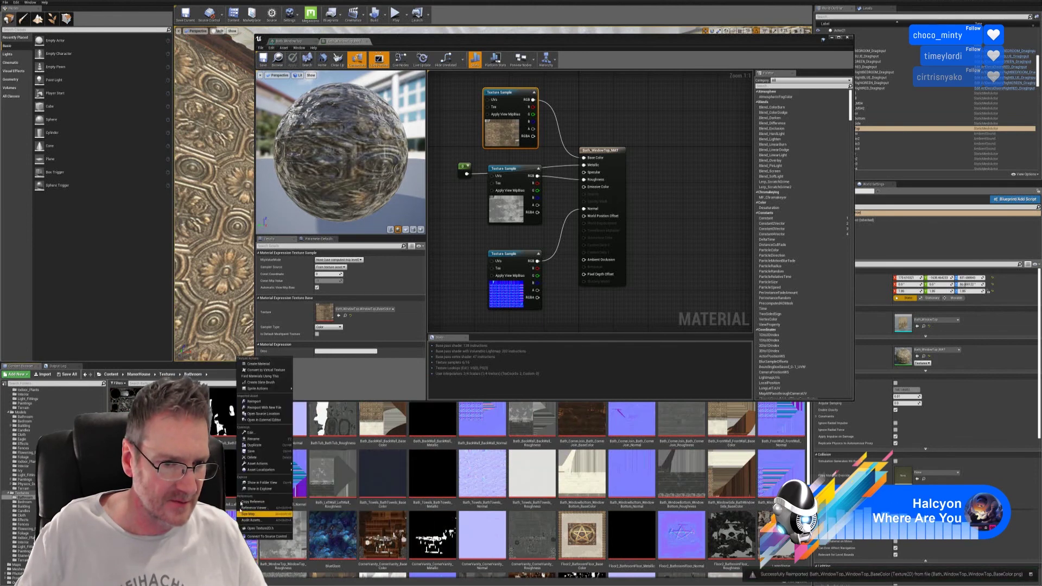
left_click(254, 401)
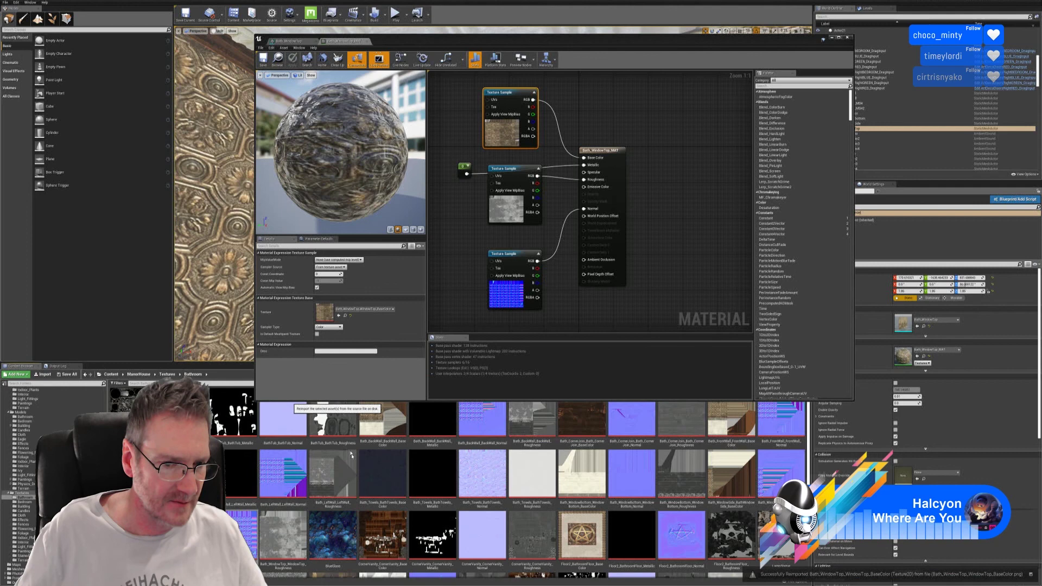
right_click(286, 534)
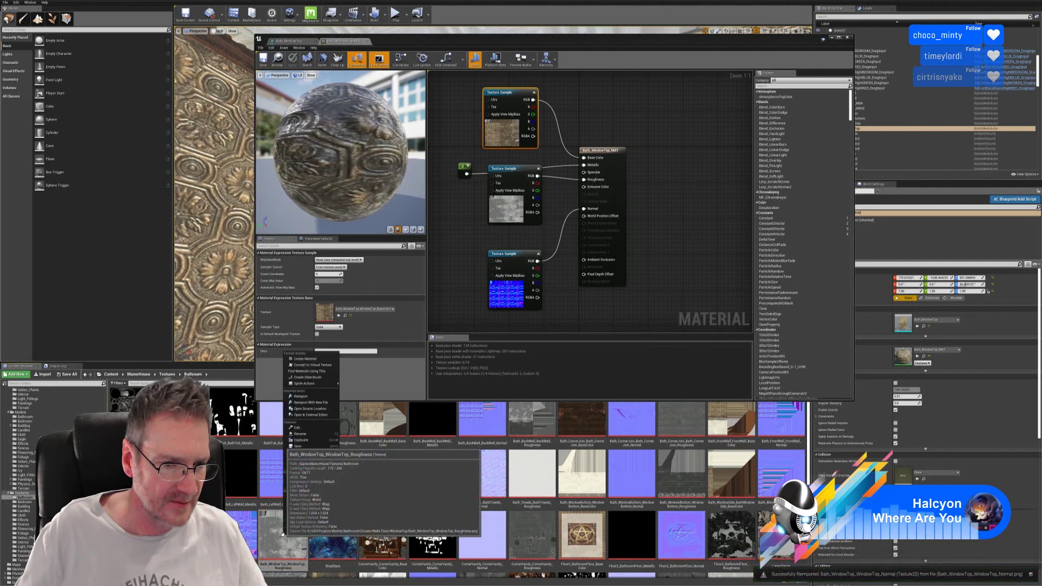
left_click(300, 397)
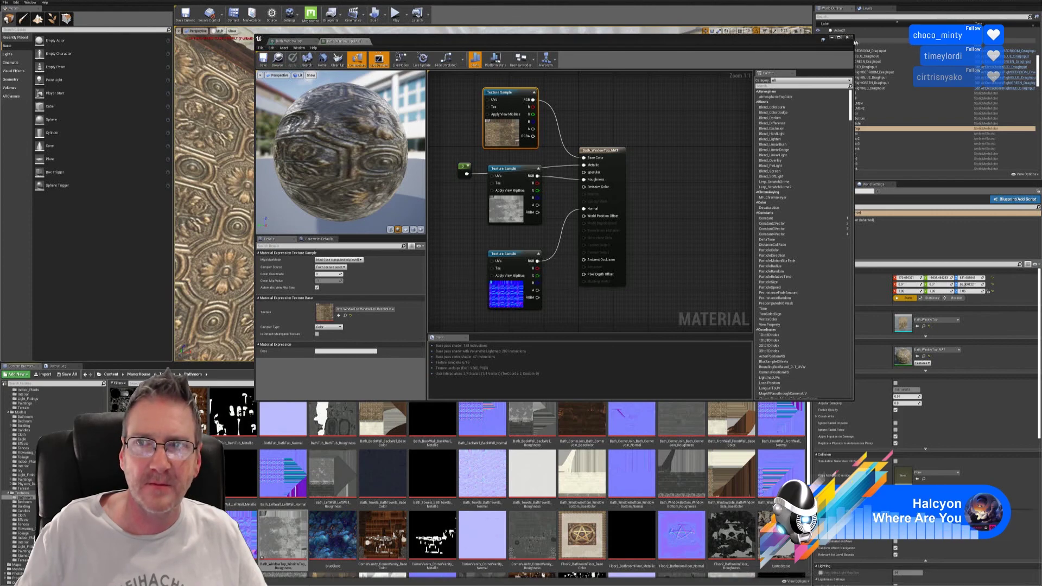
left_click(973, 21)
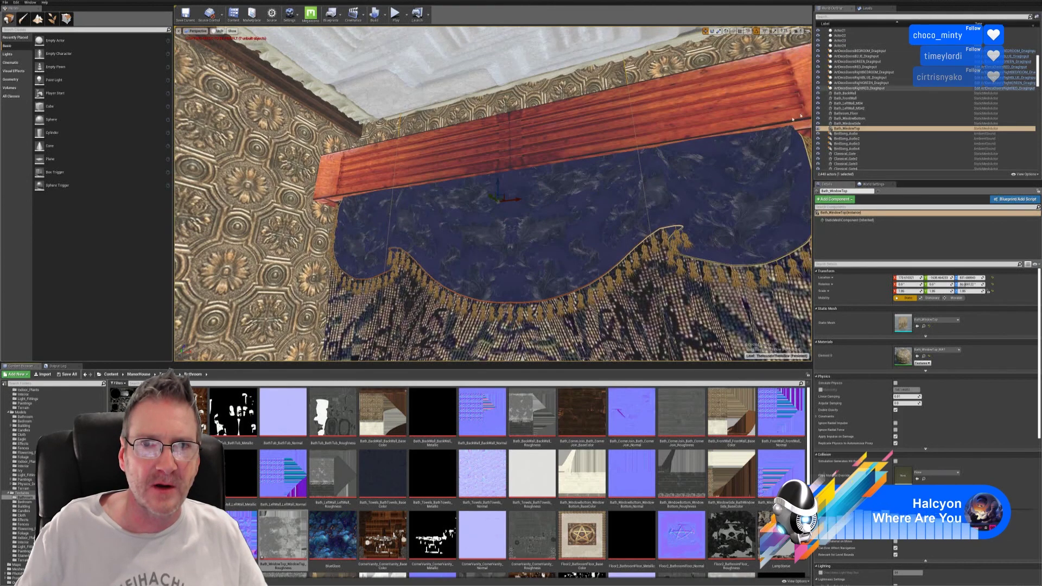
- Deselect the panel, switch the viewport to Lit mode, and examine the bathroom's walls, ceiling and window area under the lighting
right_click_drag(489, 190, 467, 227)
key("Escape")
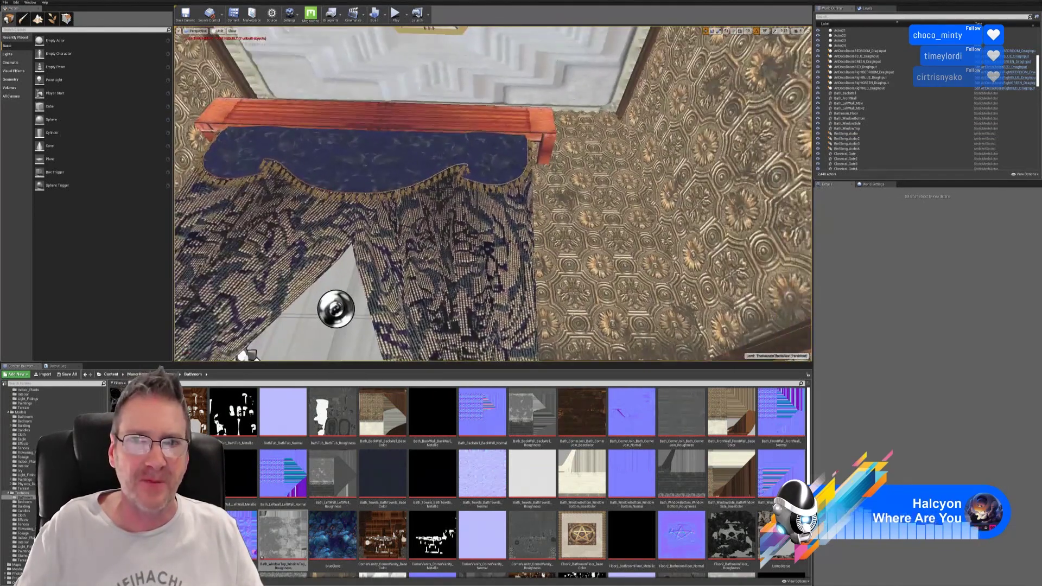
left_click(225, 43)
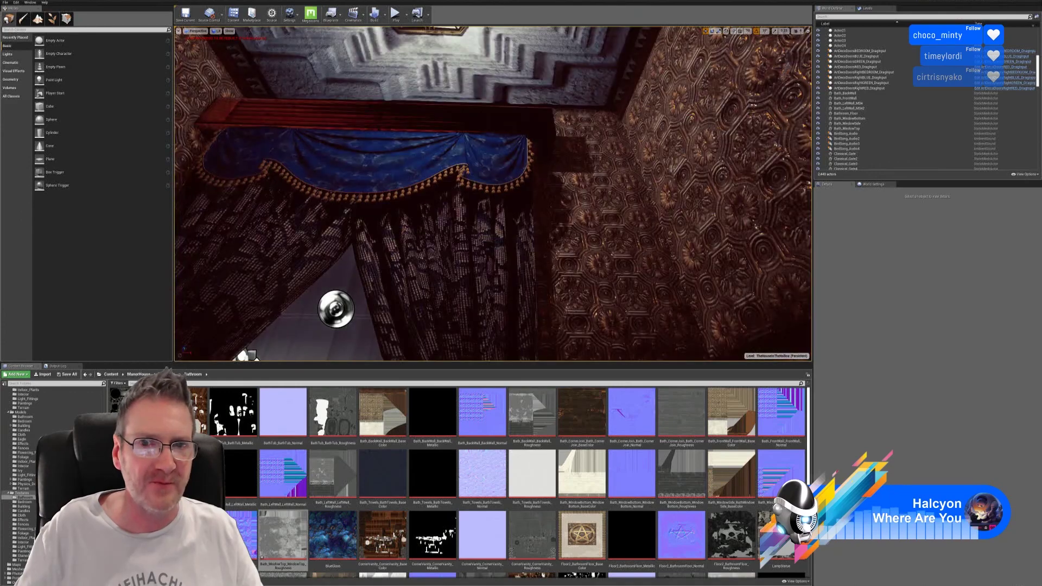
right_click_drag(671, 169, 638, 192)
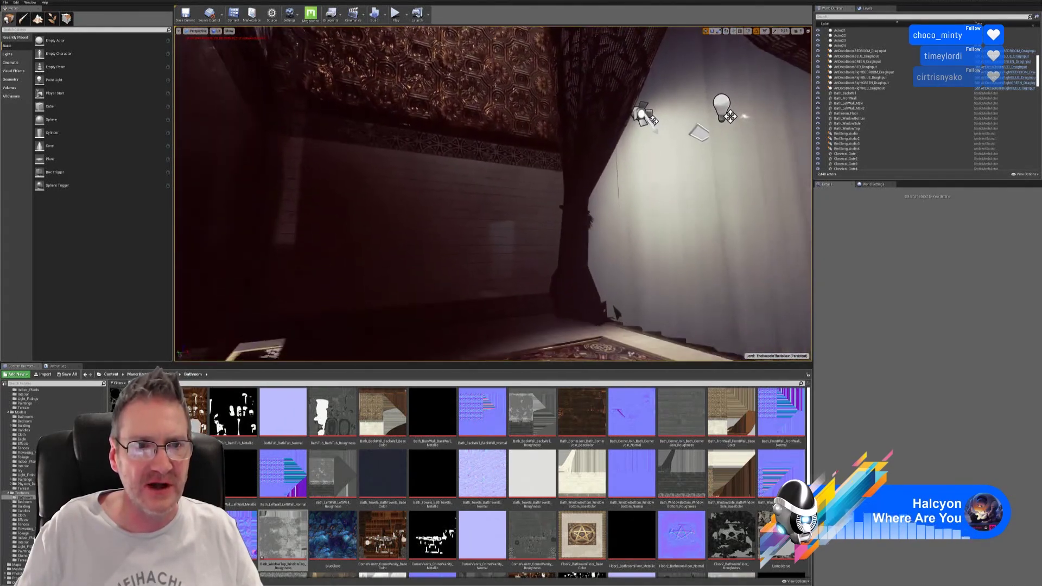
right_click_drag(616, 313, 615, 138)
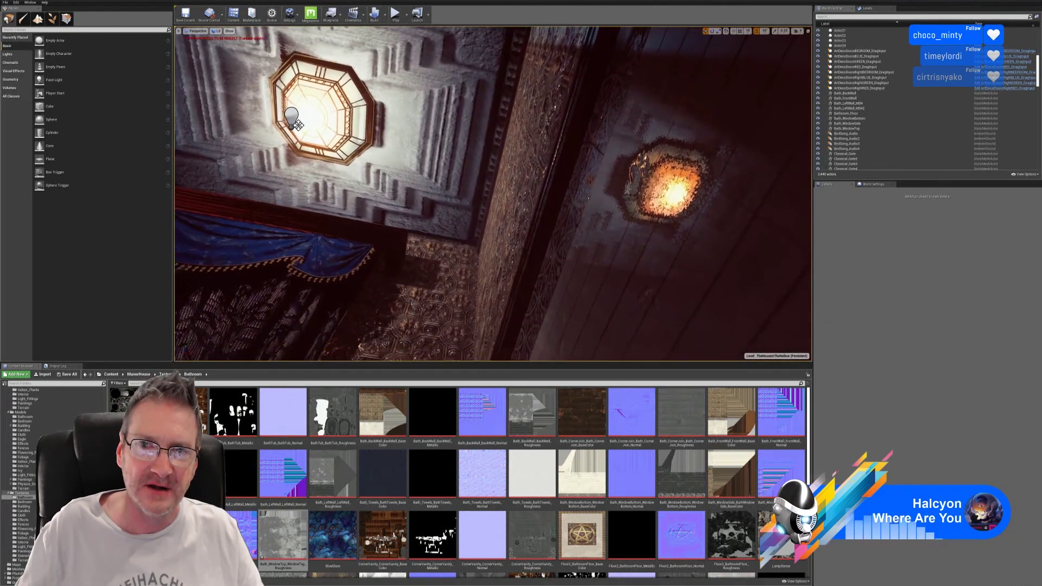
right_click_drag(615, 138, 641, 147)
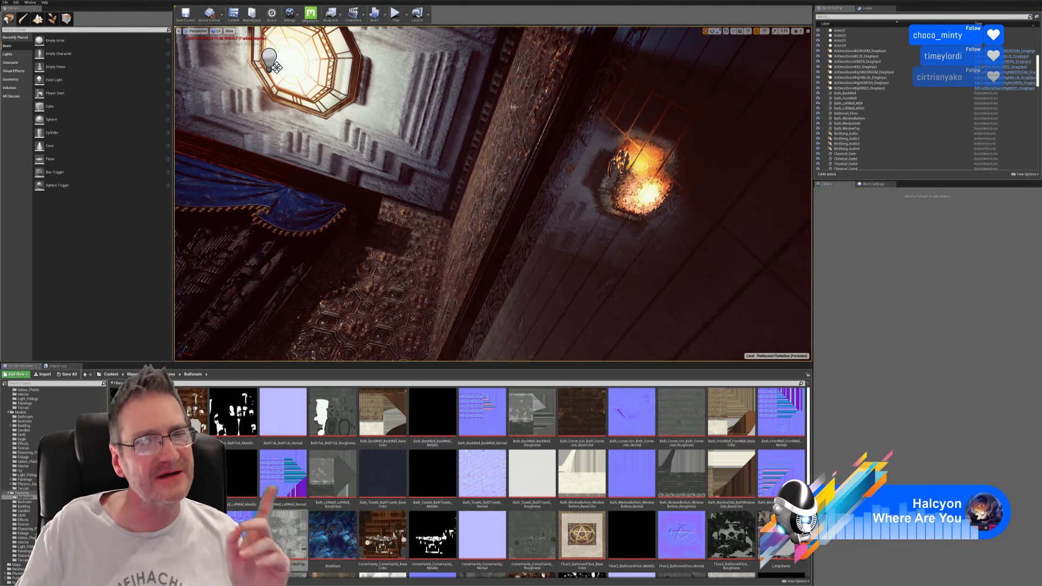
right_click_drag(493, 194, 565, 187)
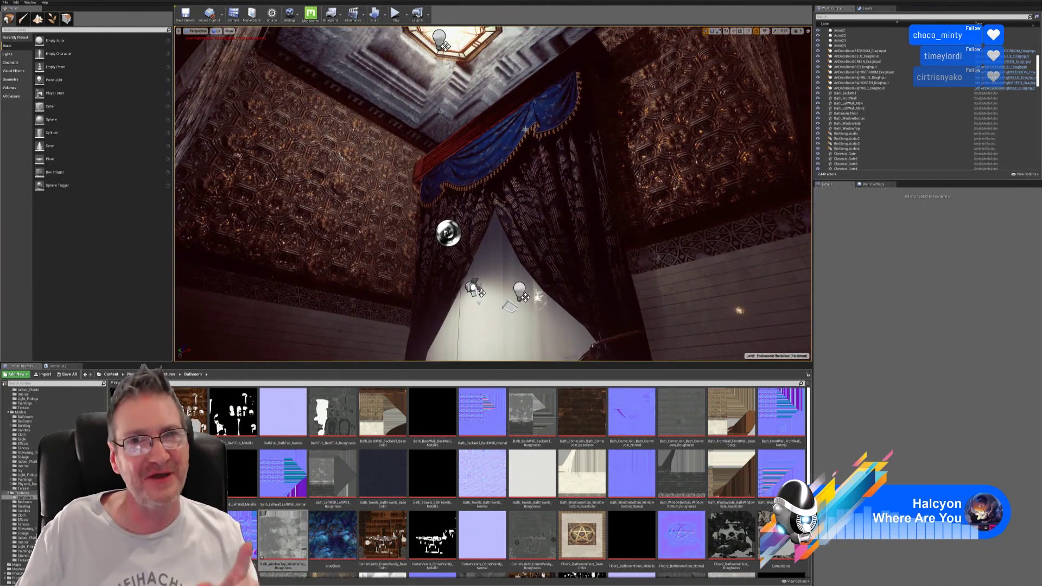
right_click_drag(565, 188, 603, 185)
right_click_drag(255, 66, 323, 129)
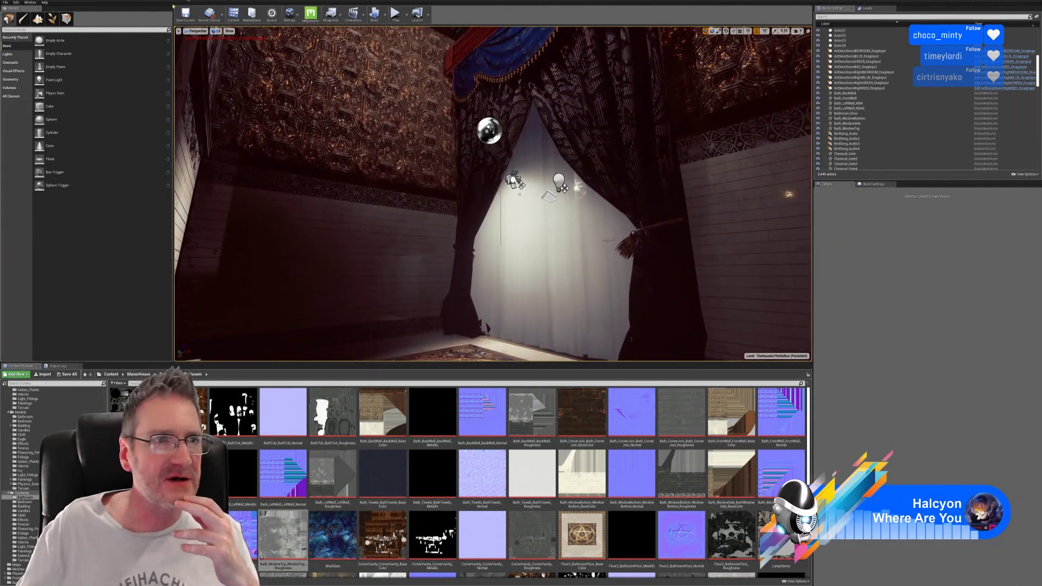
- Save the TheHouseInTheHollow map and show the Bathroom models folder in the Content Browser
left_click(4, 3)
left_click(125, 57)
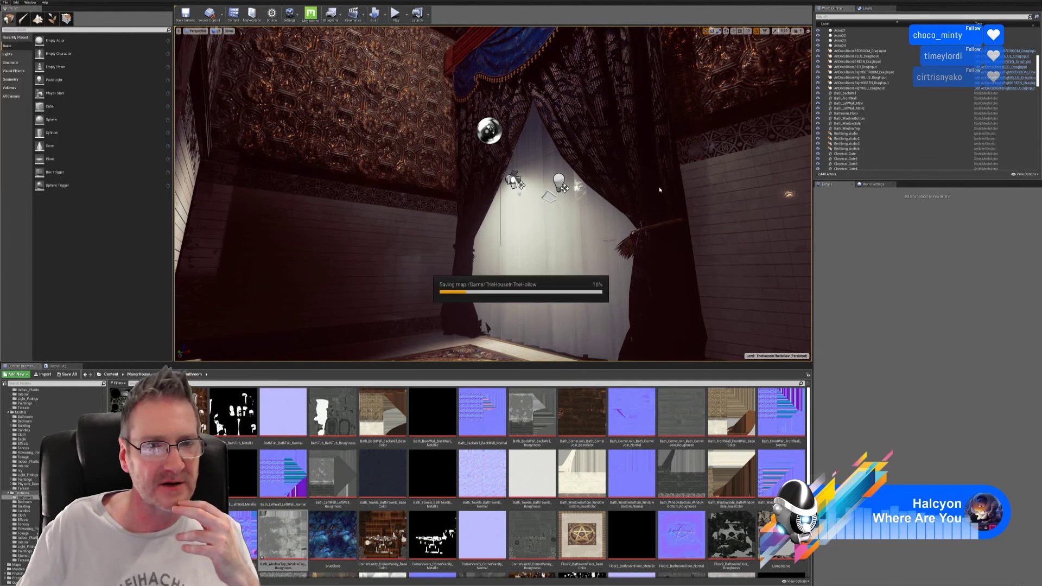
left_click(25, 417)
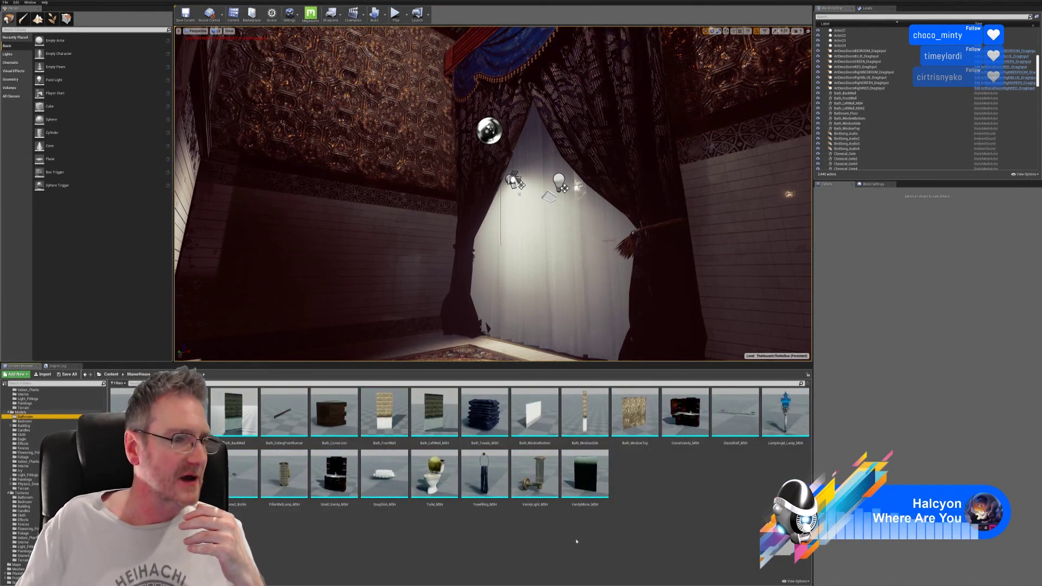